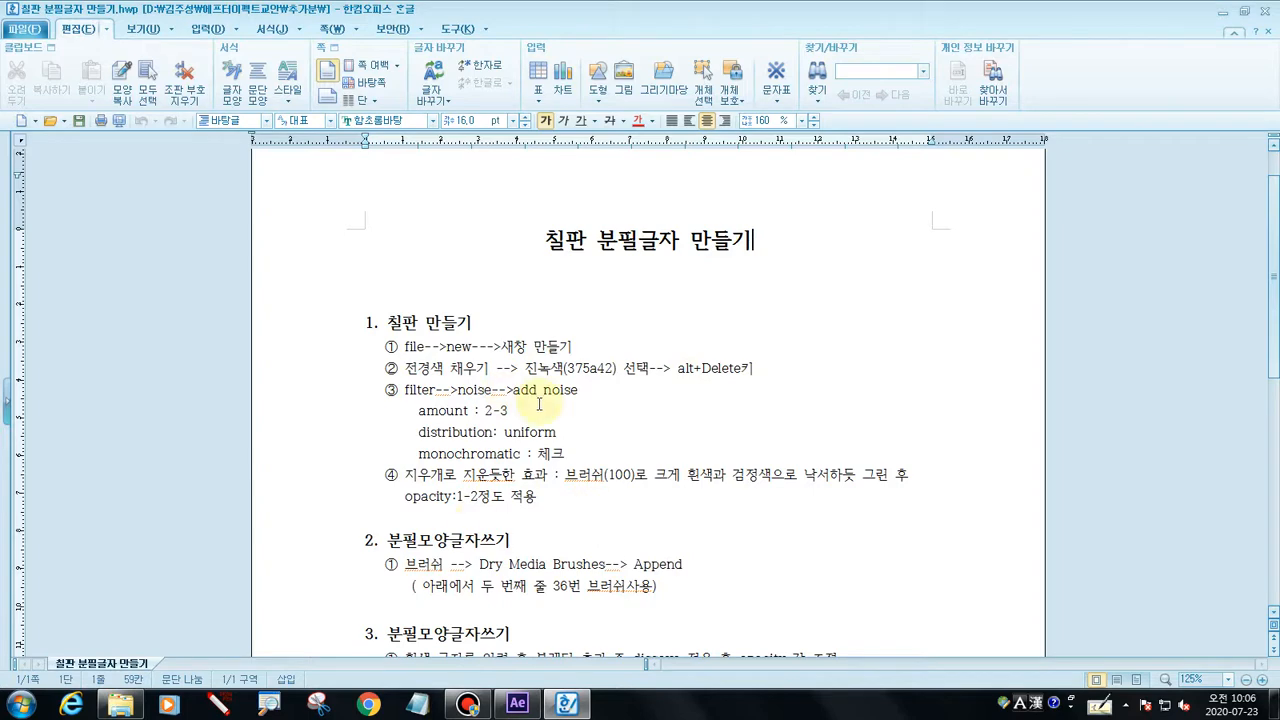
Look through the chalkboard lettering notes from section 1 down to section 4 and return to section 1
{"action": "scroll", "coordinate": [537, 400], "scroll_direction": "down", "scroll_amount": 3}
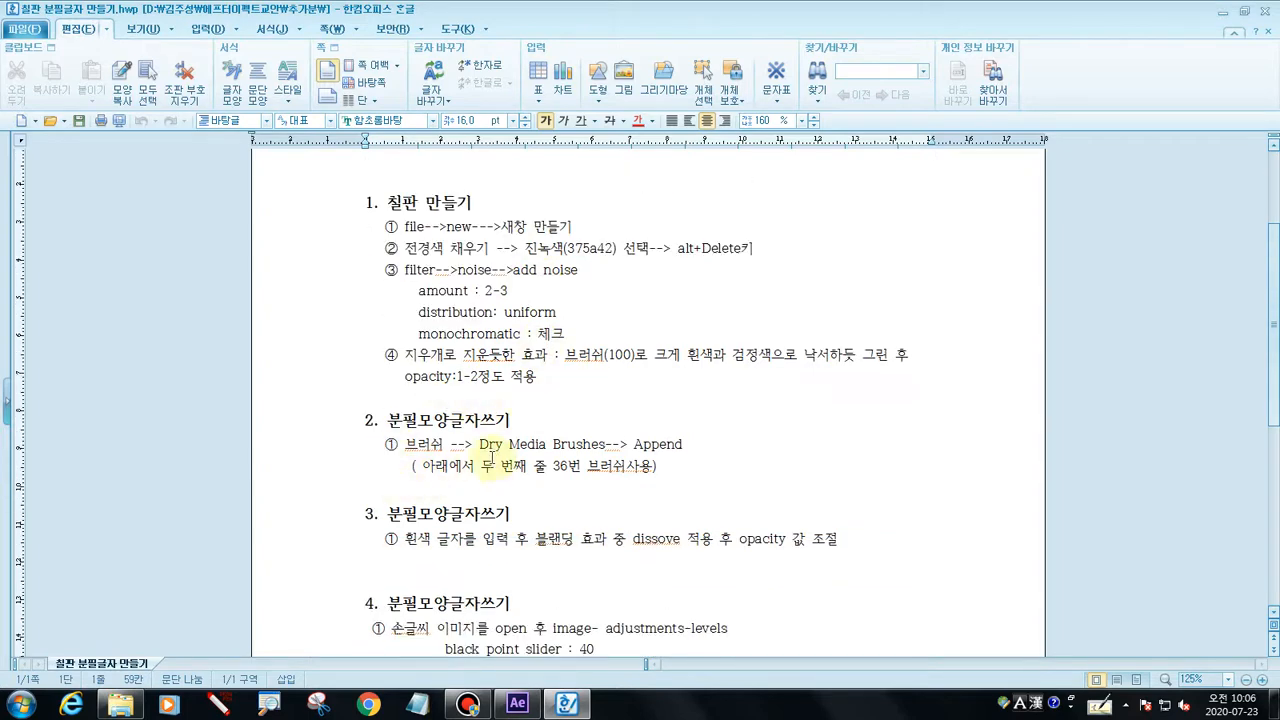
{"action": "scroll", "coordinate": [488, 457], "scroll_direction": "down", "scroll_amount": 3}
{"action": "scroll", "coordinate": [488, 457], "scroll_direction": "down", "scroll_amount": 3}
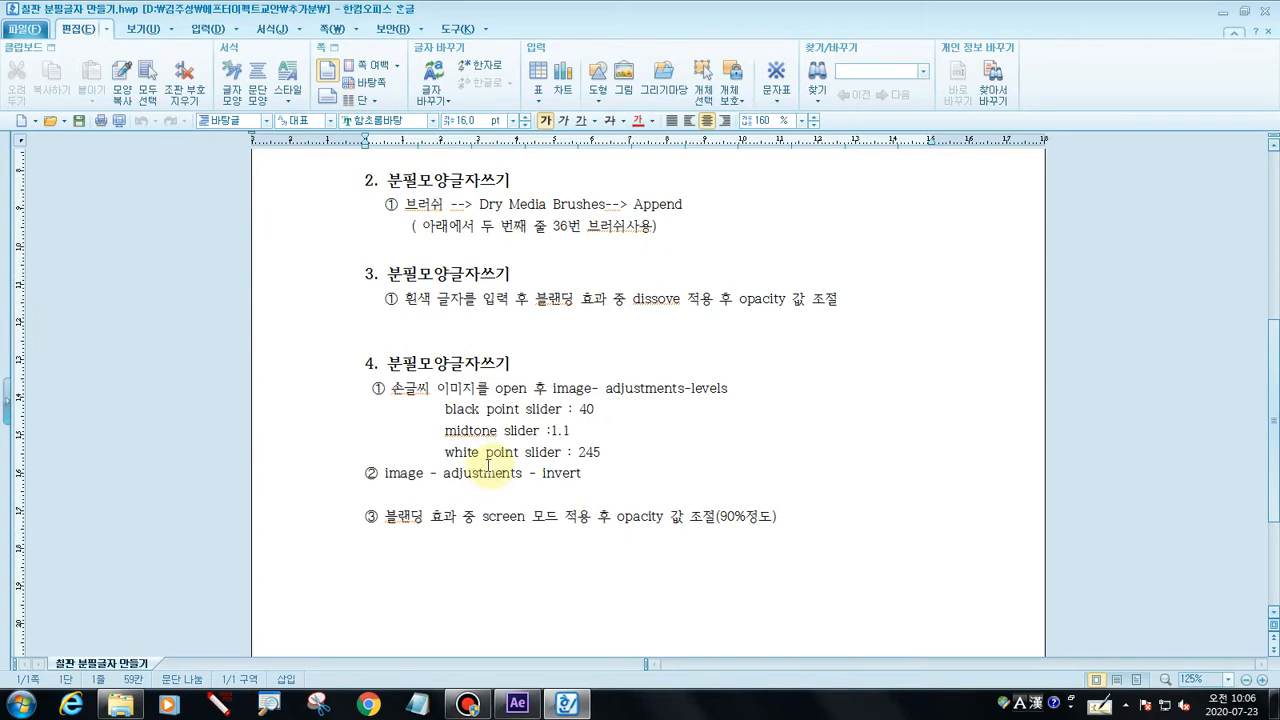
{"action": "scroll", "coordinate": [488, 467], "scroll_direction": "up", "scroll_amount": 6}
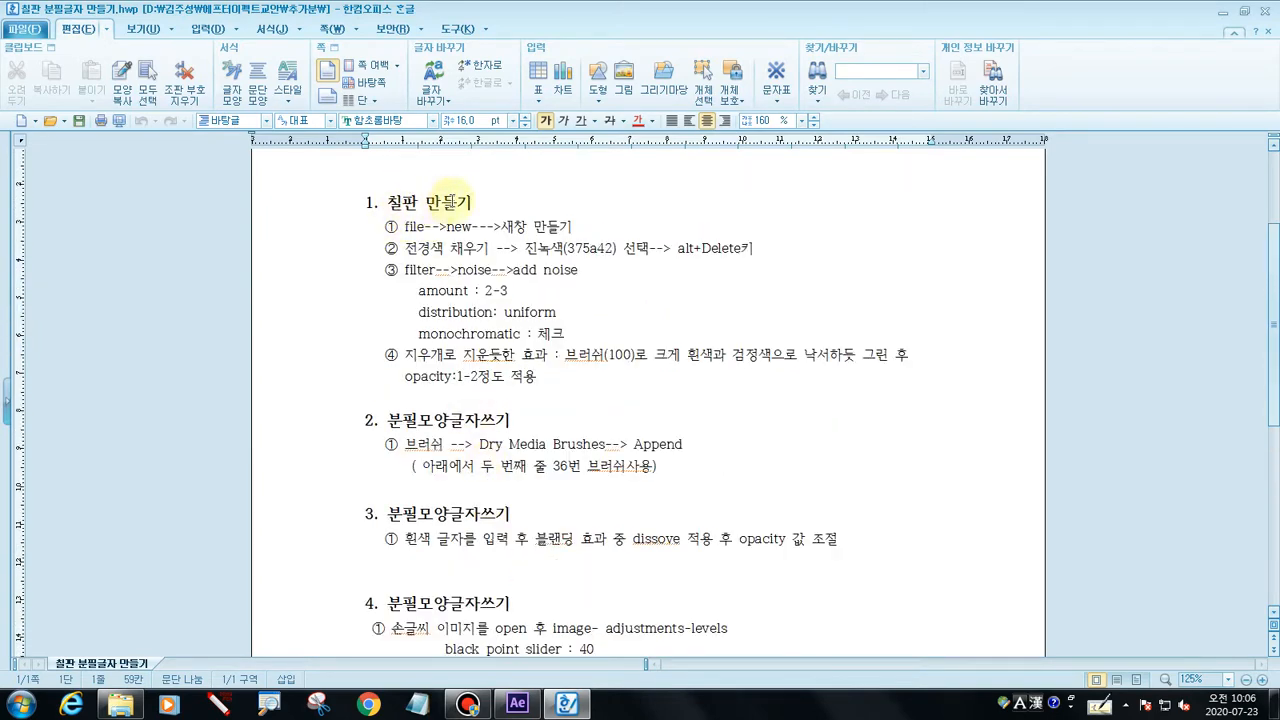
Box the 칠판 만들기 heading and the 375a42 colour code with the red pen, underline the foreground fill instruction, and clear the marks
{"action": "left_click", "coordinate": [218, 705]}
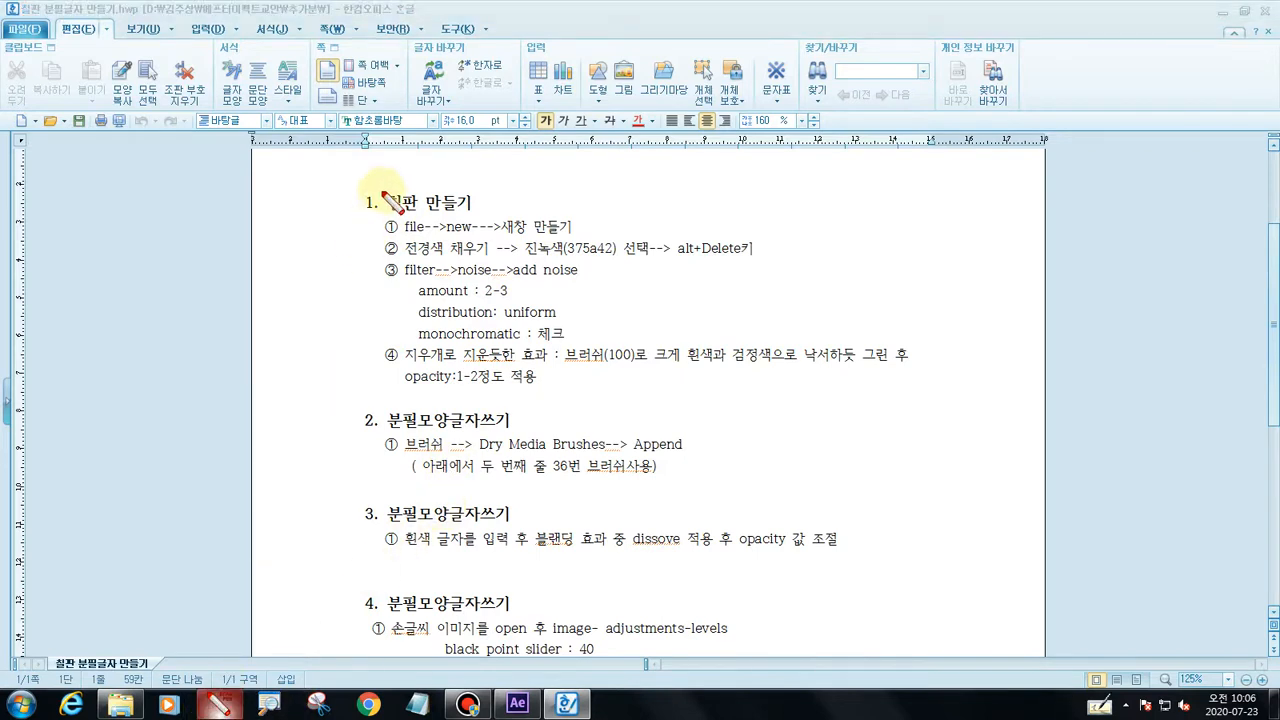
{"action": "mouse_move", "coordinate": [356, 185]}
{"action": "left_mouse_down"}
{"action": "mouse_move", "coordinate": [368, 218]}
{"action": "mouse_move", "coordinate": [455, 219]}
{"action": "mouse_move", "coordinate": [487, 189]}
{"action": "mouse_move", "coordinate": [380, 184]}
{"action": "mouse_move", "coordinate": [349, 200]}
{"action": "left_mouse_up"}
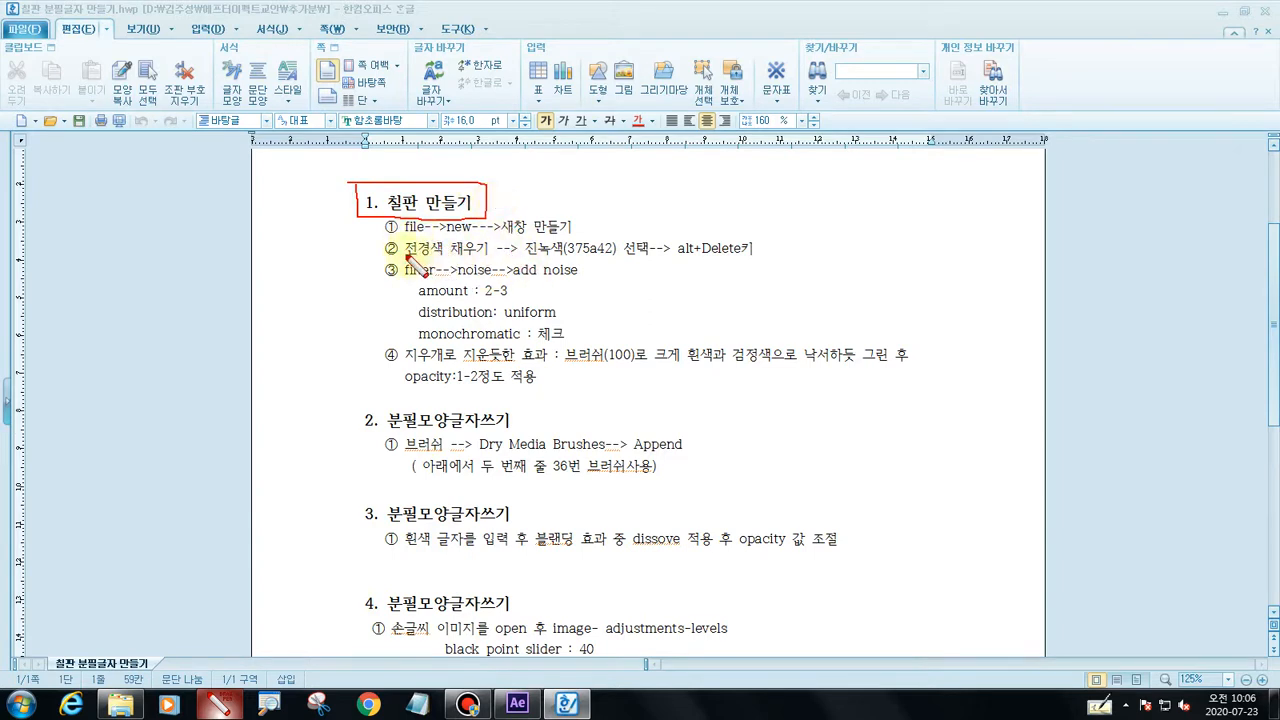
{"action": "left_click_drag", "start_coordinate": [405, 256], "coordinate": [563, 257]}
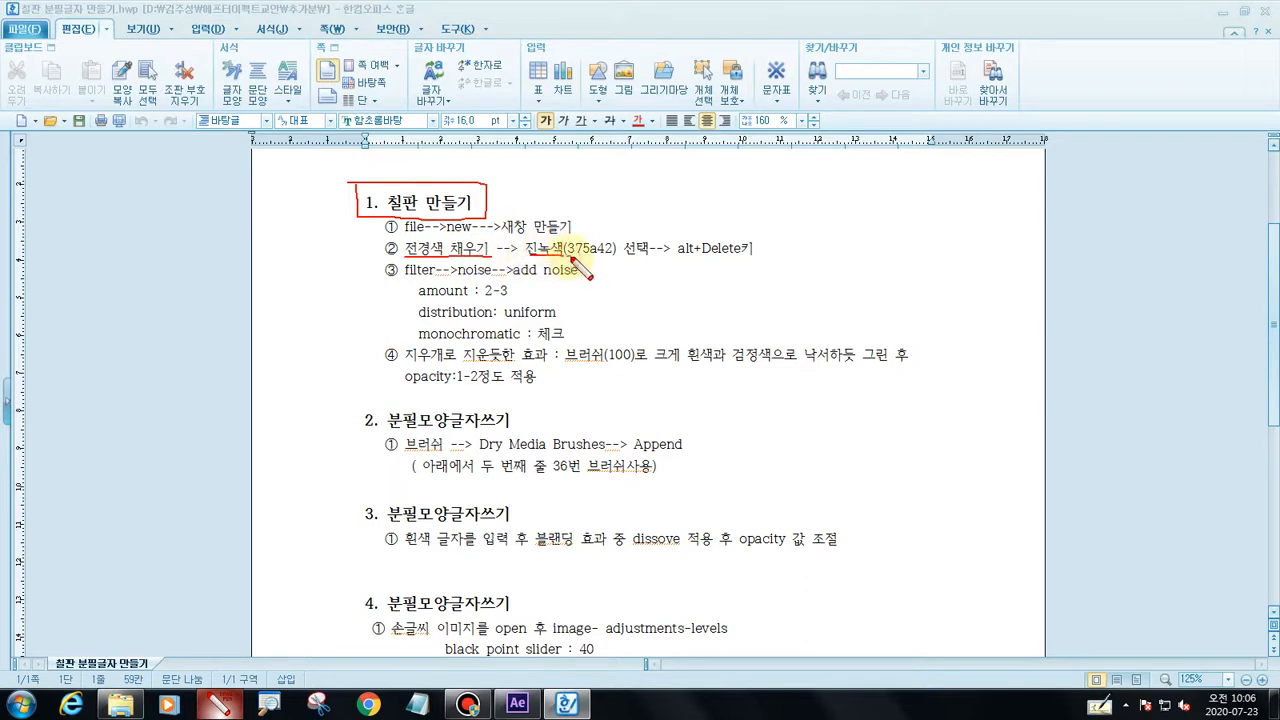
{"action": "mouse_move", "coordinate": [572, 258]}
{"action": "left_mouse_down"}
{"action": "mouse_move", "coordinate": [612, 257]}
{"action": "mouse_move", "coordinate": [574, 240]}
{"action": "mouse_move", "coordinate": [566, 259]}
{"action": "left_mouse_up"}
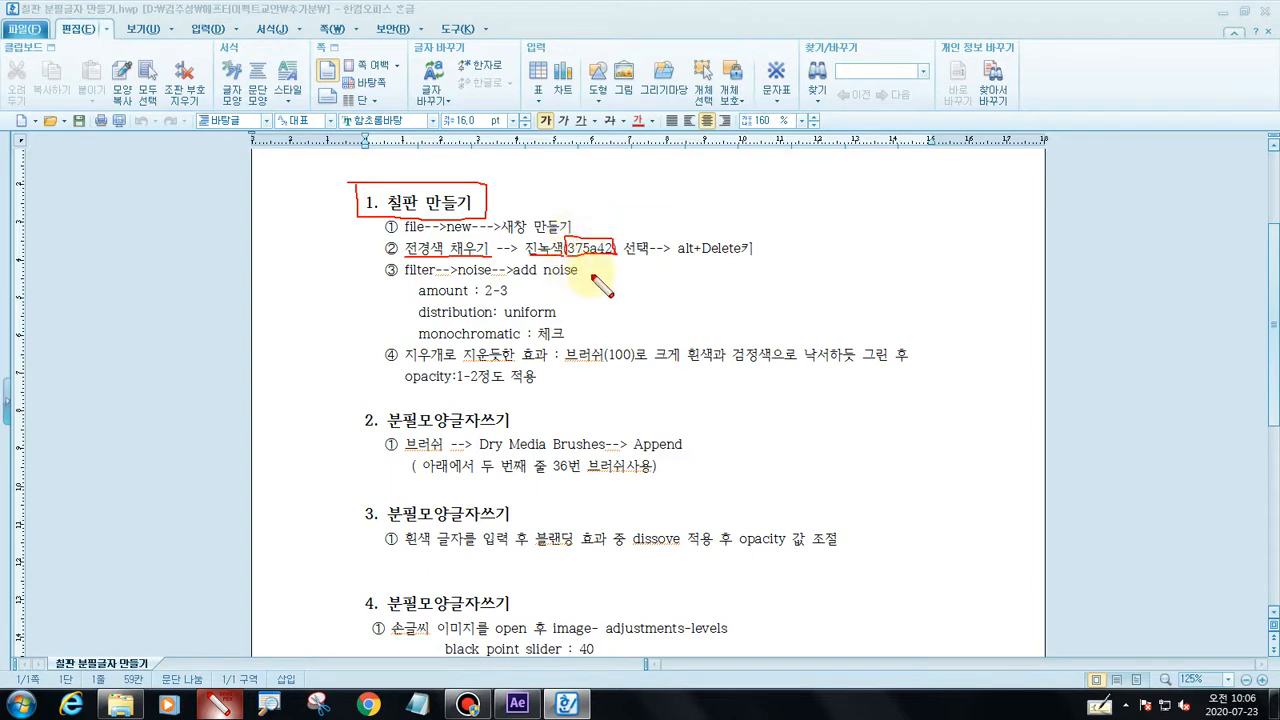
{"action": "key", "text": "Escape"}
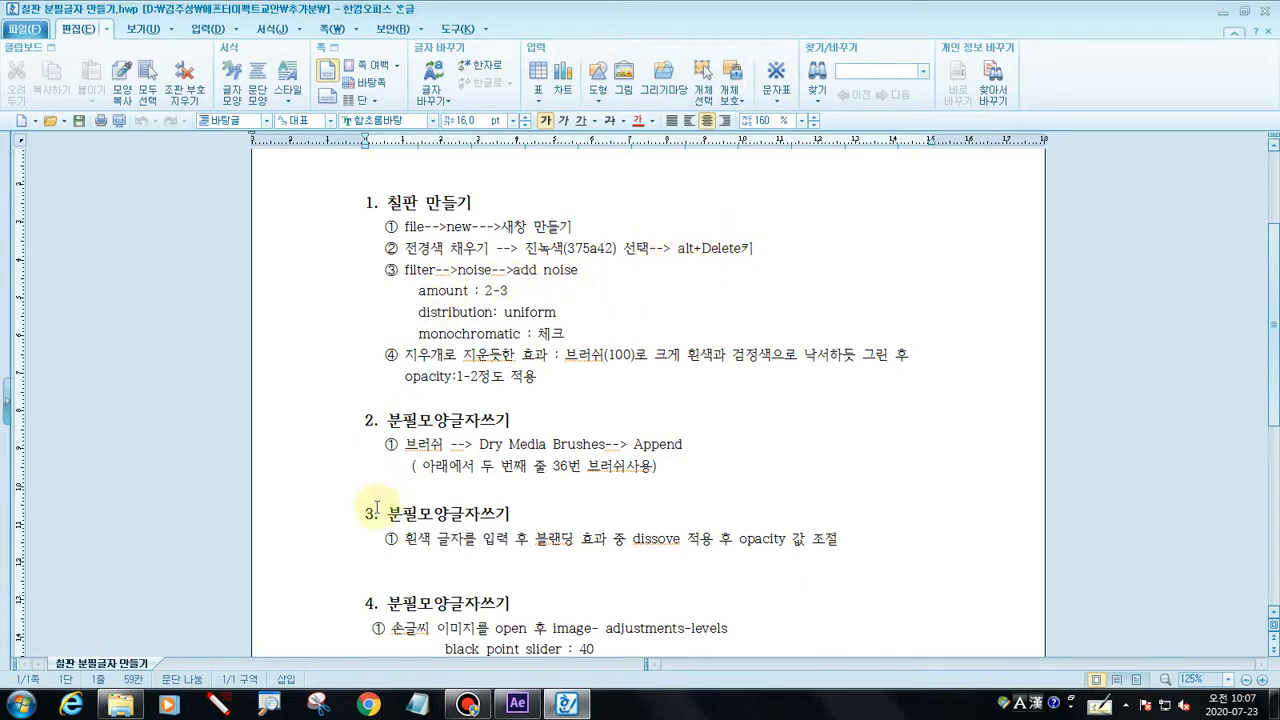
Underline the noise and add noise instruction in red, mark its three settings lines, and clear the marks
{"action": "left_click", "coordinate": [221, 707]}
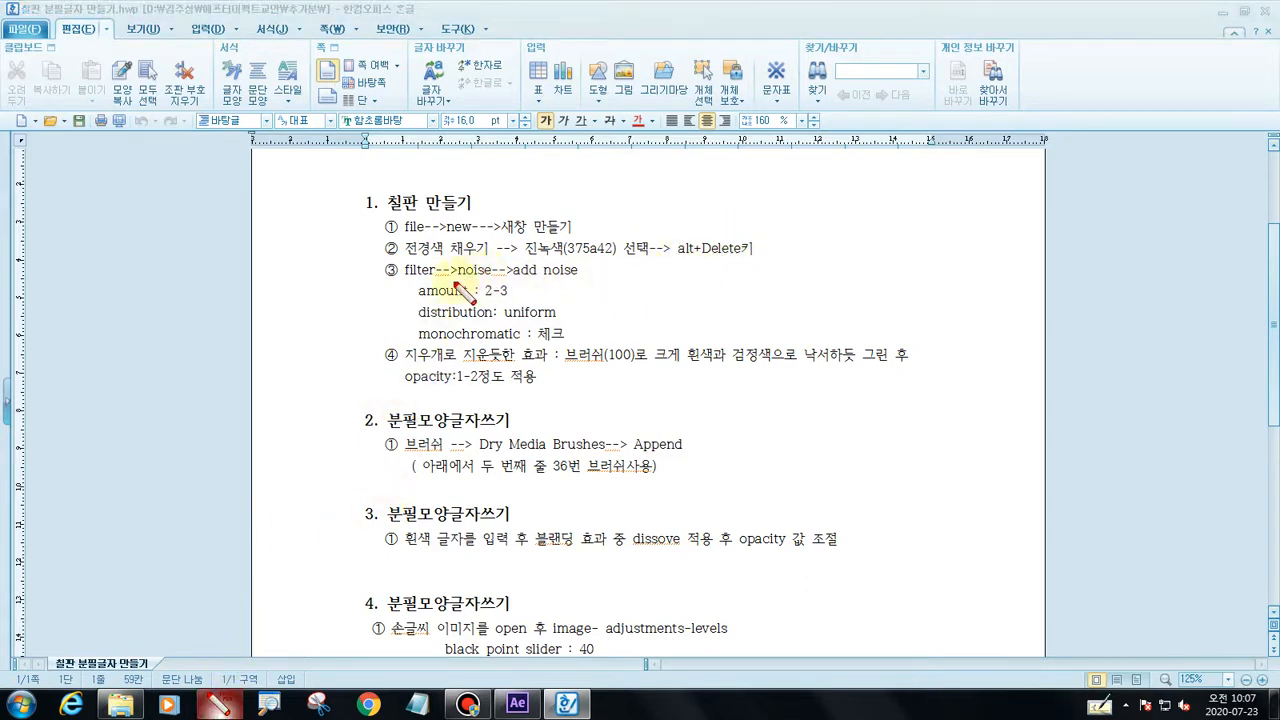
{"action": "left_click_drag", "start_coordinate": [437, 284], "coordinate": [578, 287]}
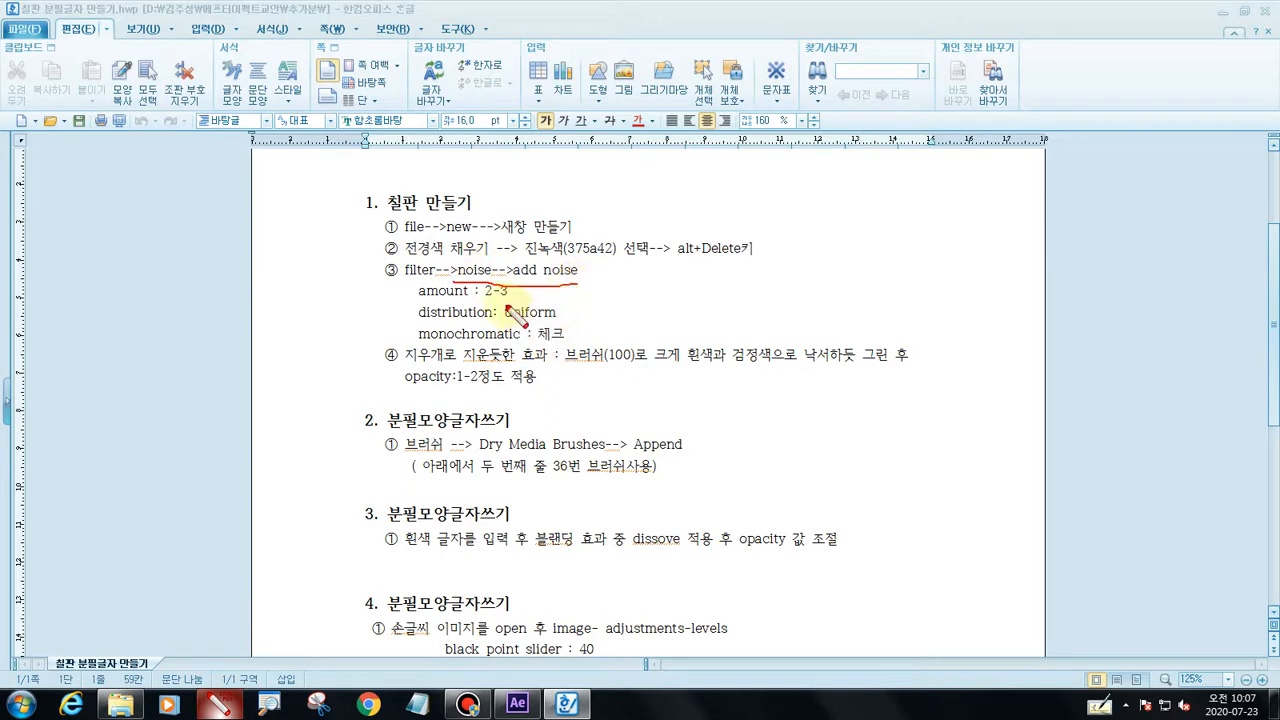
{"action": "left_click_drag", "start_coordinate": [428, 285], "coordinate": [430, 340]}
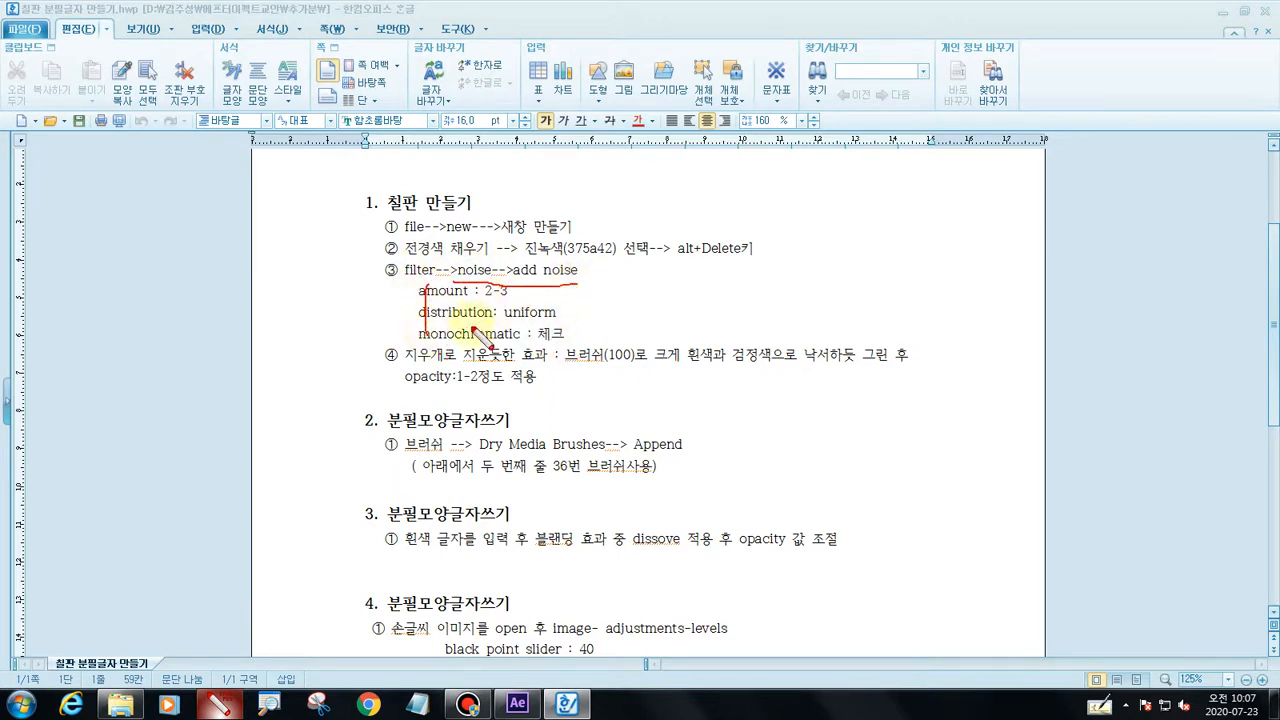
{"action": "key", "text": "Escape"}
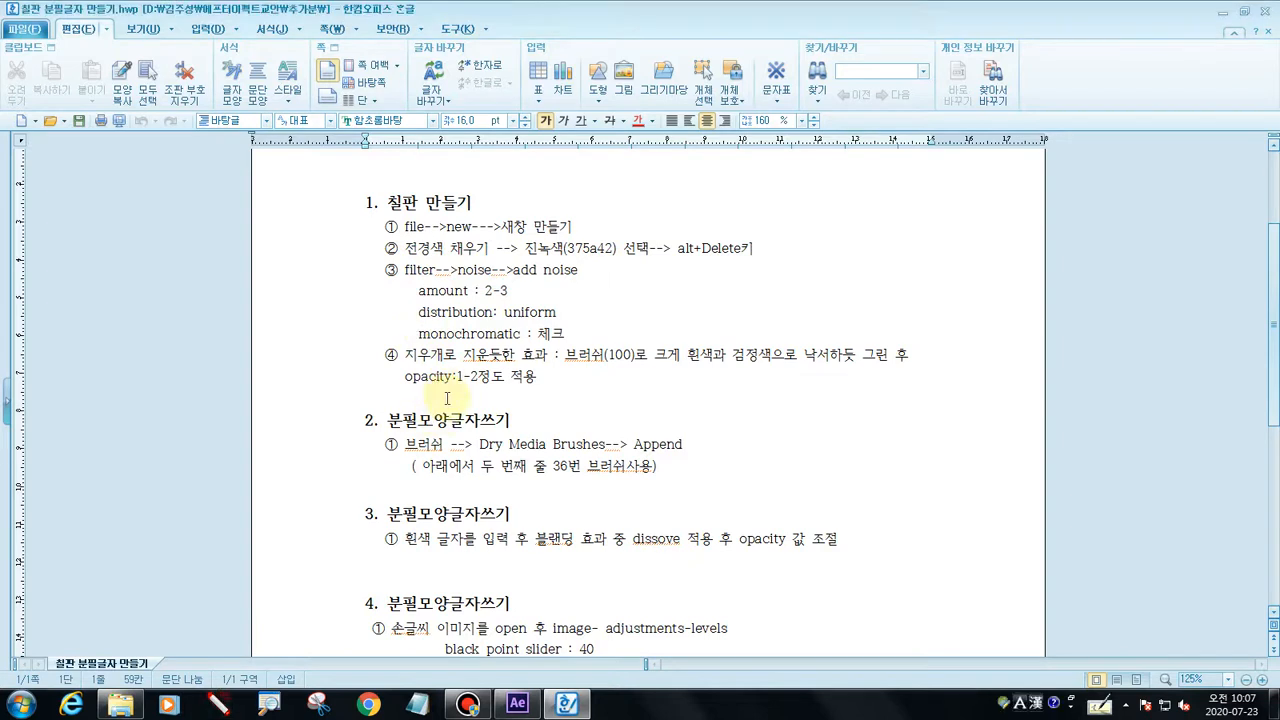
Underline the eraser effect, brush (100) and opacity notes plus key words in sections 2 and 3 in red, and clear the marks
{"action": "left_click", "coordinate": [218, 705]}
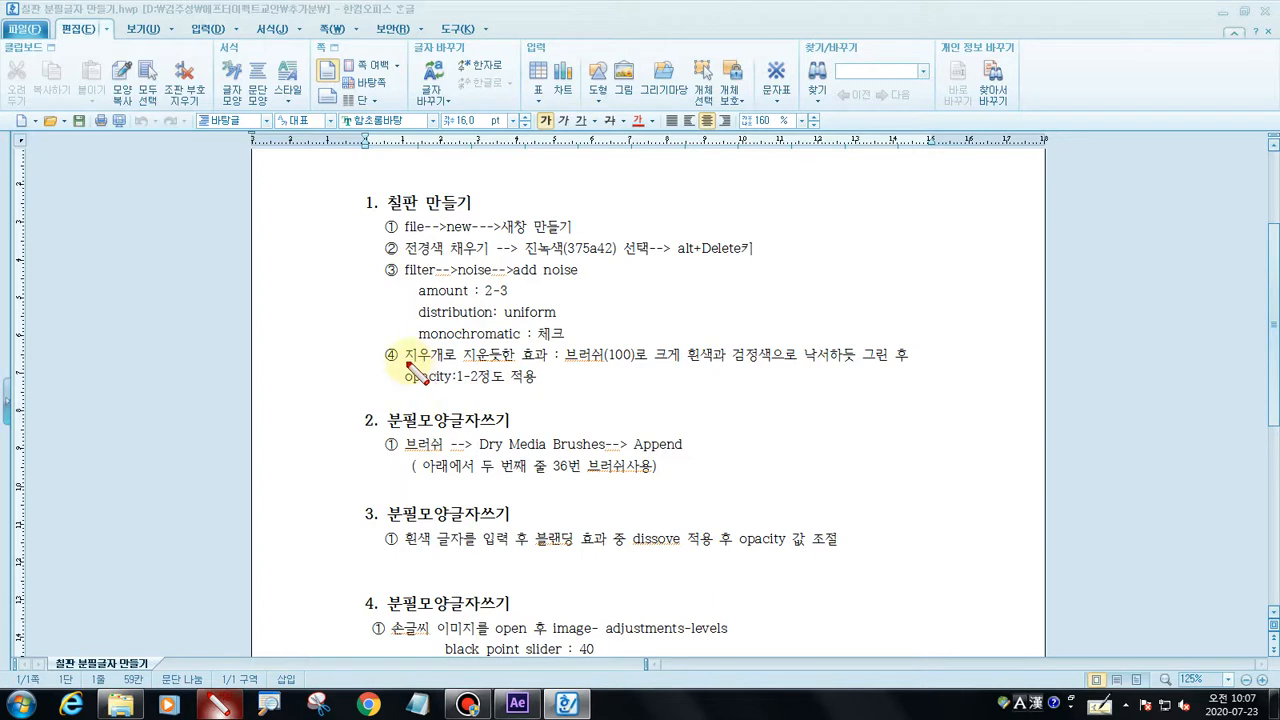
{"action": "left_click_drag", "start_coordinate": [406, 364], "coordinate": [641, 365]}
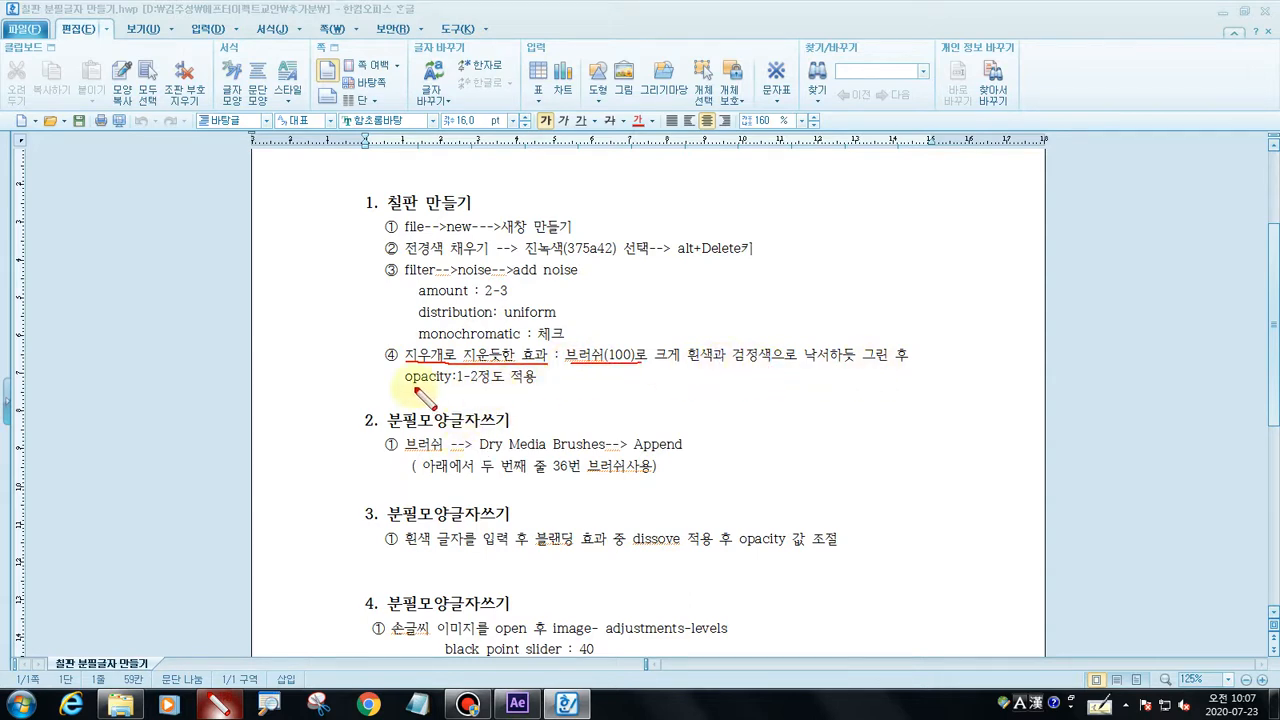
{"action": "left_click_drag", "start_coordinate": [406, 384], "coordinate": [530, 386]}
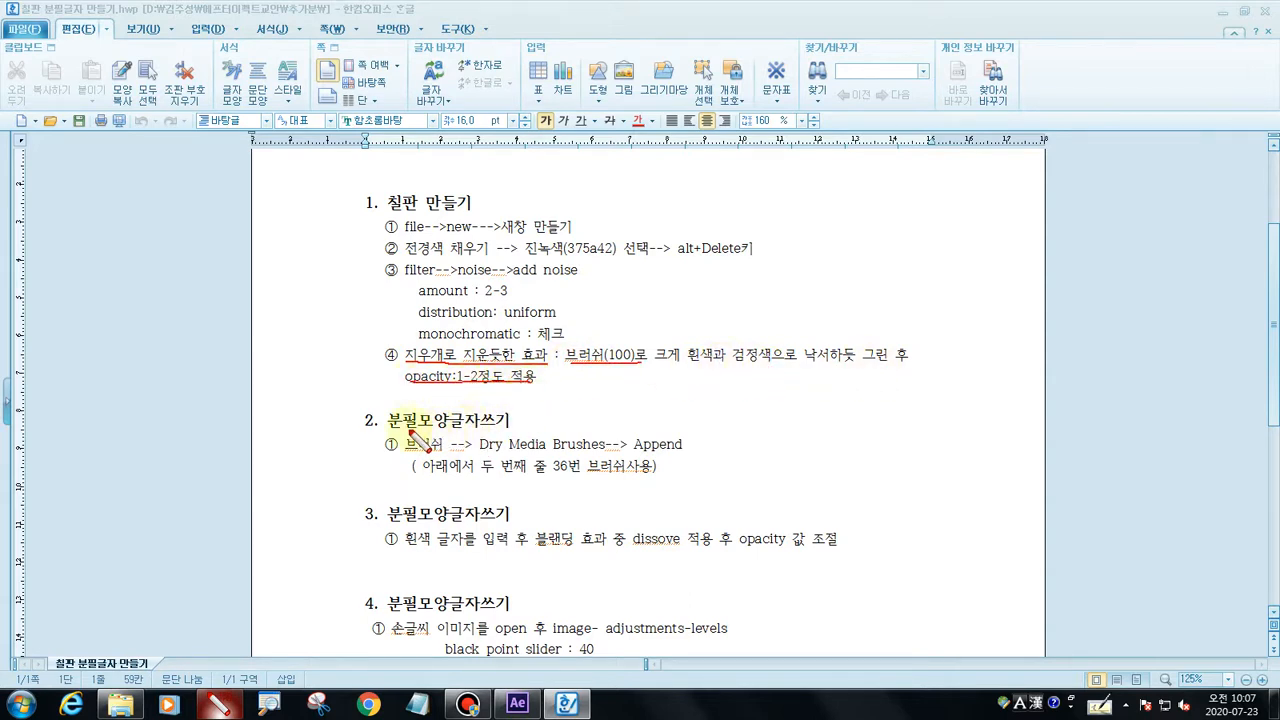
{"action": "left_click_drag", "start_coordinate": [390, 430], "coordinate": [510, 431]}
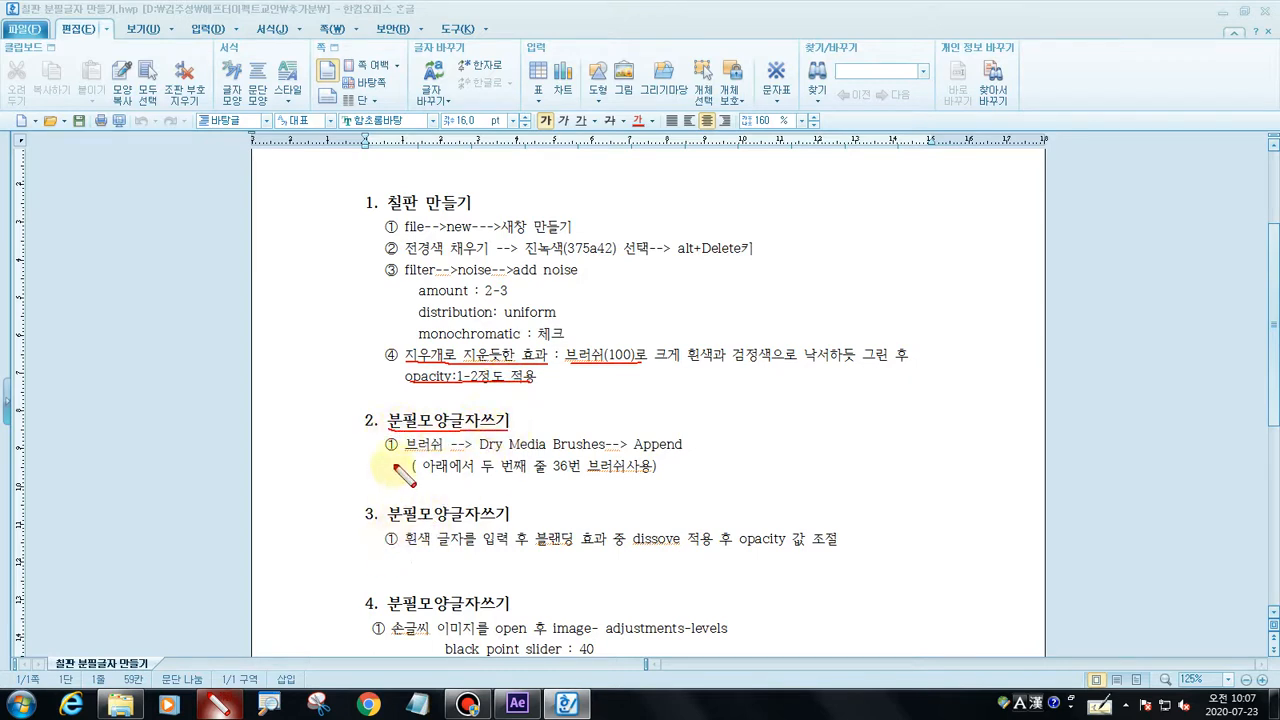
{"action": "left_click_drag", "start_coordinate": [414, 452], "coordinate": [444, 454]}
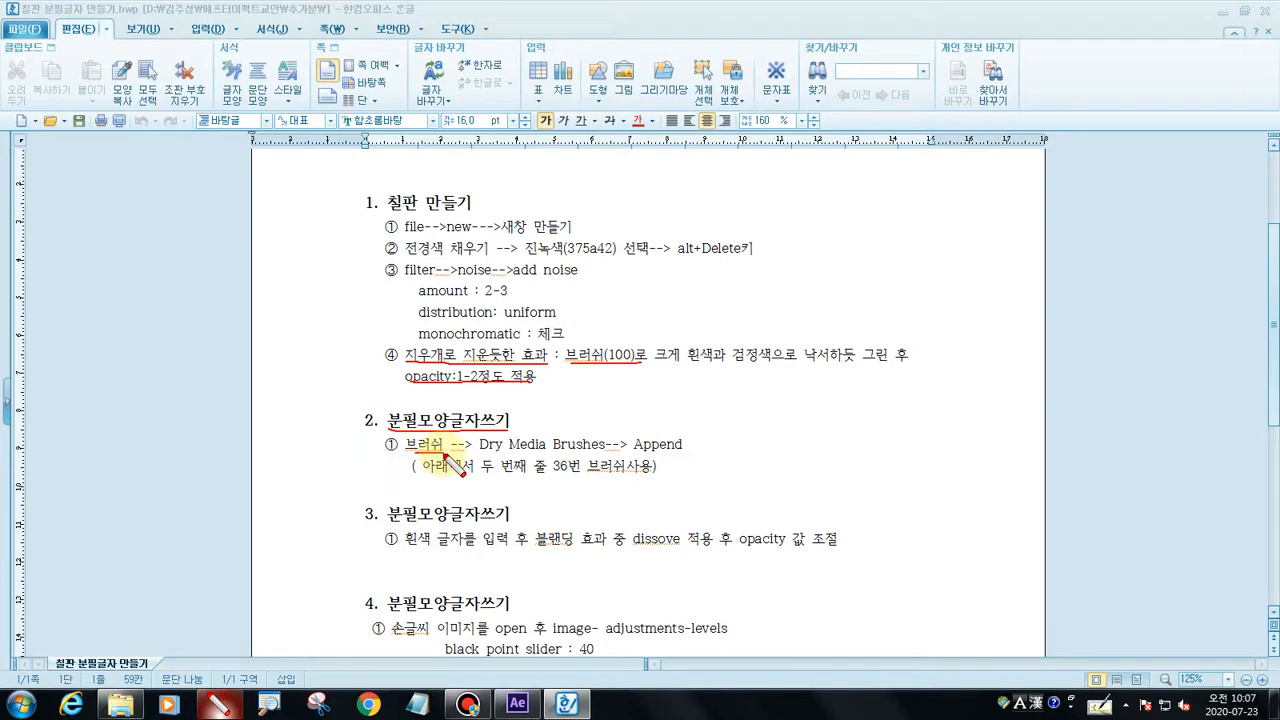
{"action": "left_click_drag", "start_coordinate": [542, 546], "coordinate": [575, 549]}
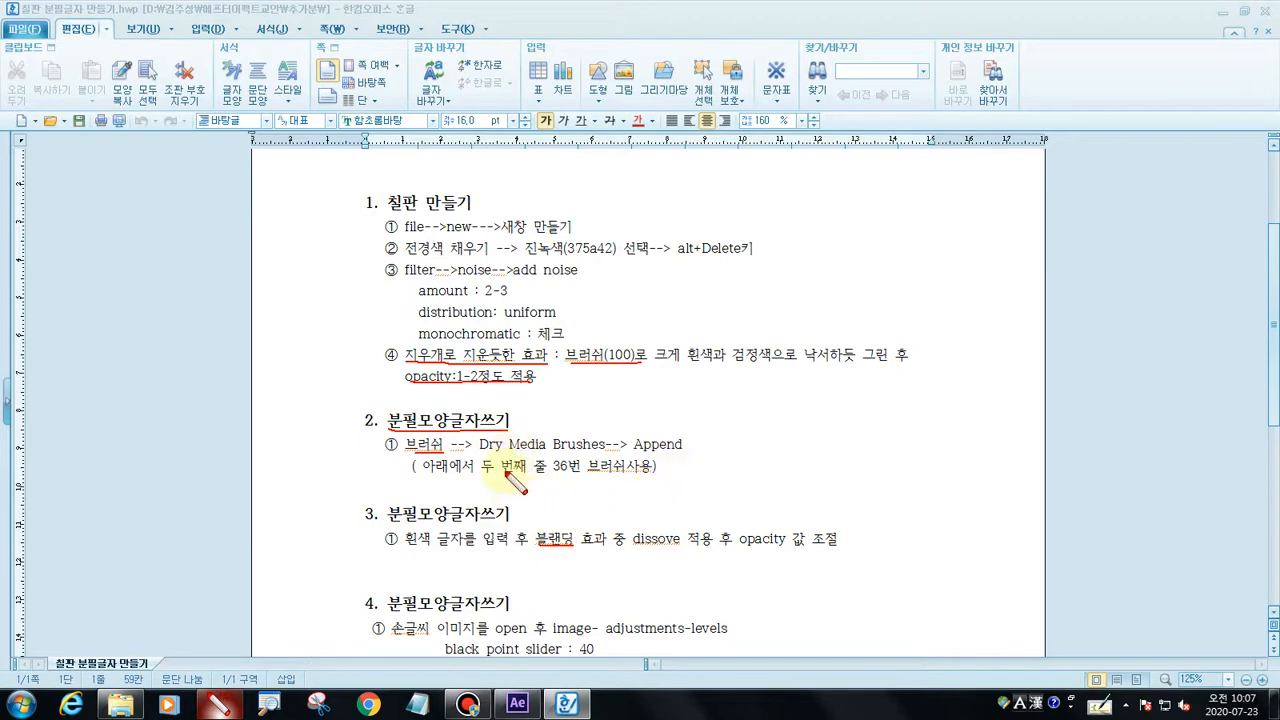
{"action": "key", "text": "Escape"}
Review the levels, invert and screen mode instructions in section 4 and return to the document's title
{"action": "scroll", "coordinate": [646, 509], "scroll_direction": "down", "scroll_amount": 4}
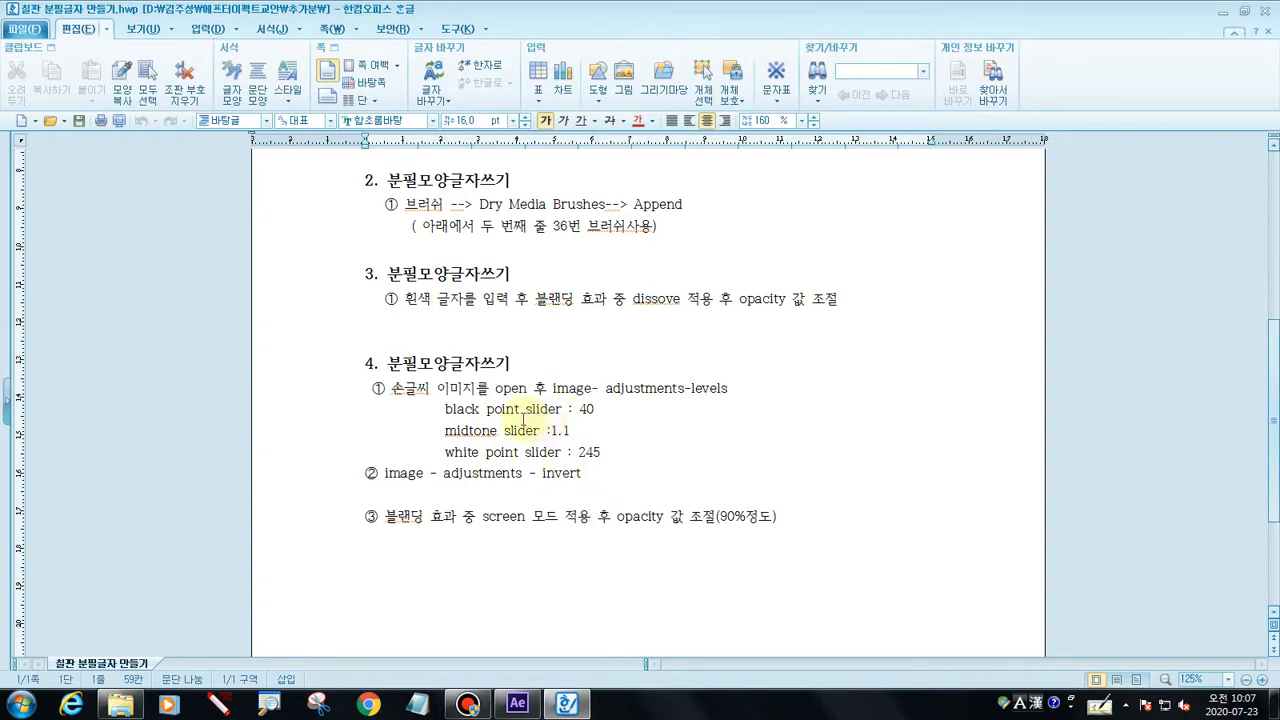
{"action": "scroll", "coordinate": [522, 428], "scroll_direction": "up", "scroll_amount": 3}
{"action": "scroll", "coordinate": [445, 346], "scroll_direction": "up", "scroll_amount": 4}
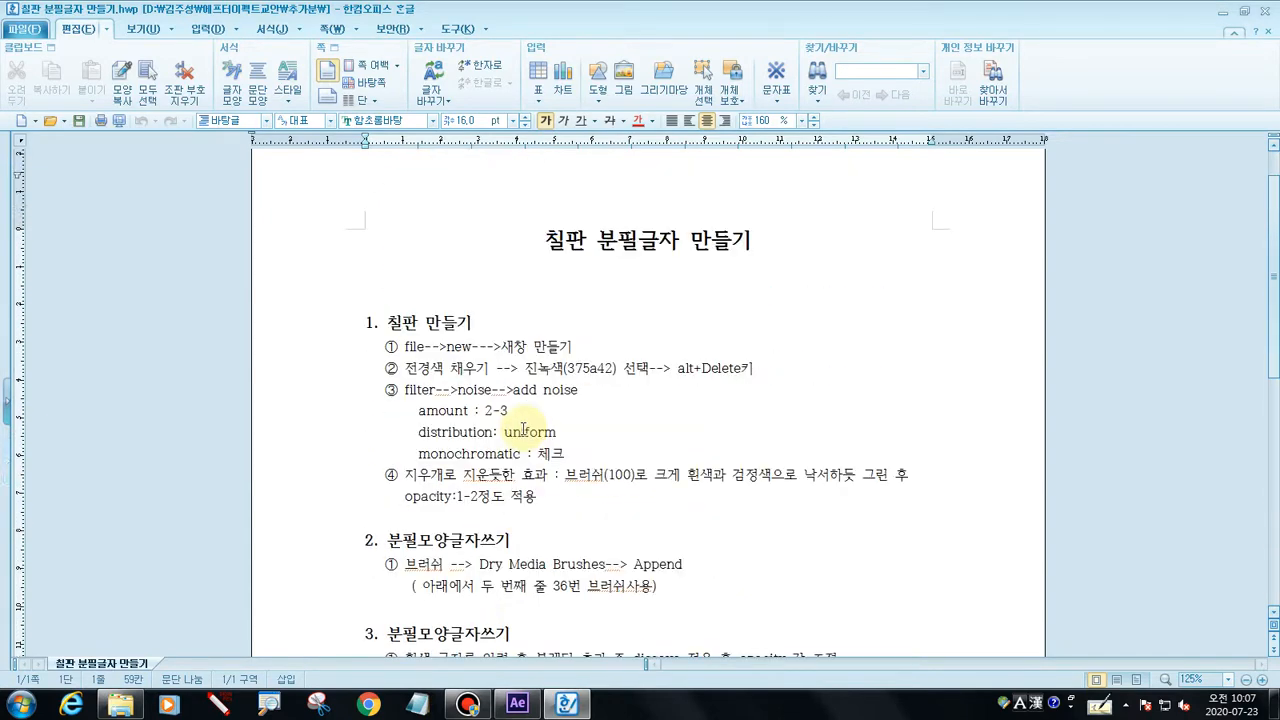
{"action": "scroll", "coordinate": [523, 386], "scroll_direction": "down", "scroll_amount": 3}
{"action": "scroll", "coordinate": [571, 471], "scroll_direction": "up", "scroll_amount": 3}
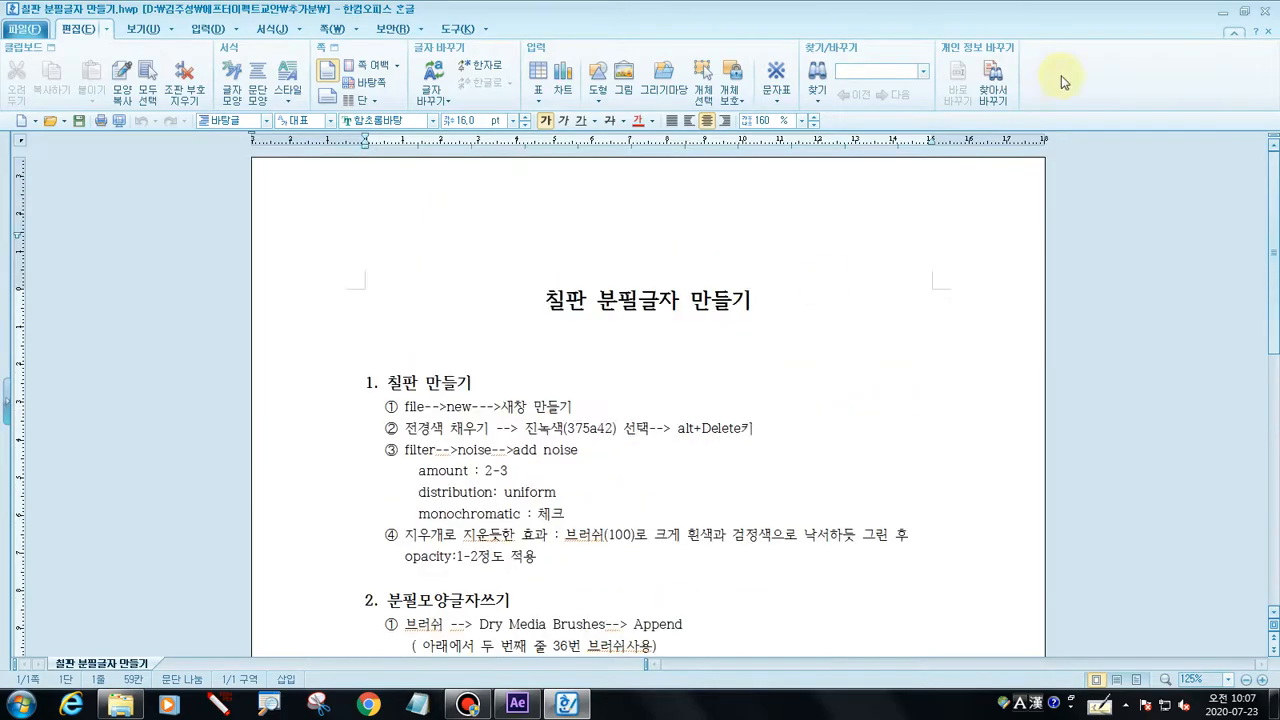
Open the 칠판낙서 After Effects project from the 추가분 folder, discarding the changes to the project already open
{"action": "left_click", "coordinate": [1223, 12]}
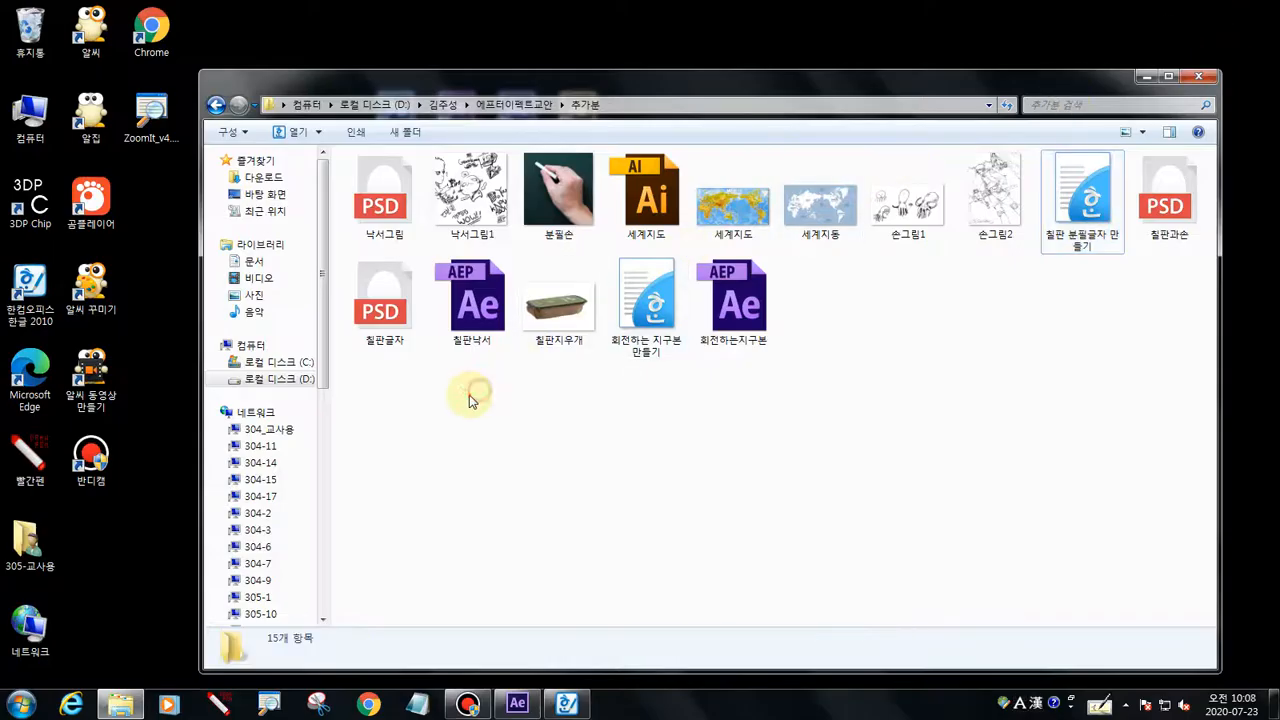
{"action": "left_click", "coordinate": [382, 318]}
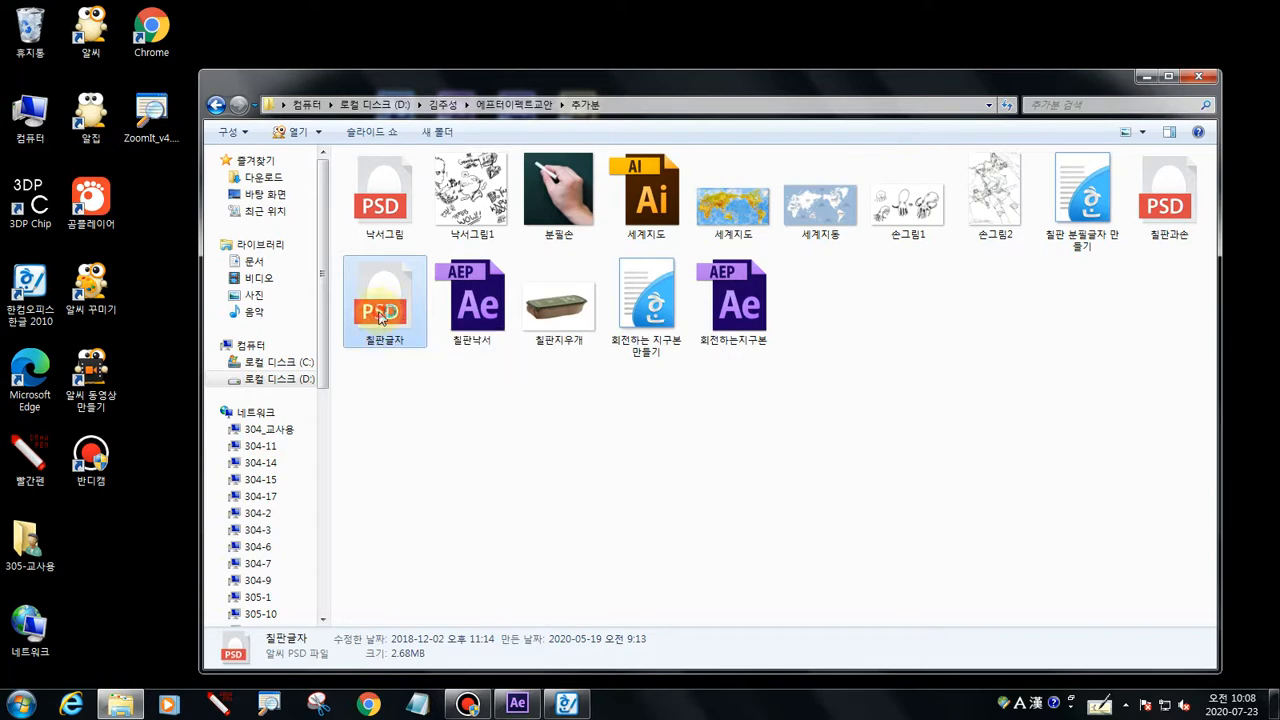
{"action": "left_click", "coordinate": [476, 313]}
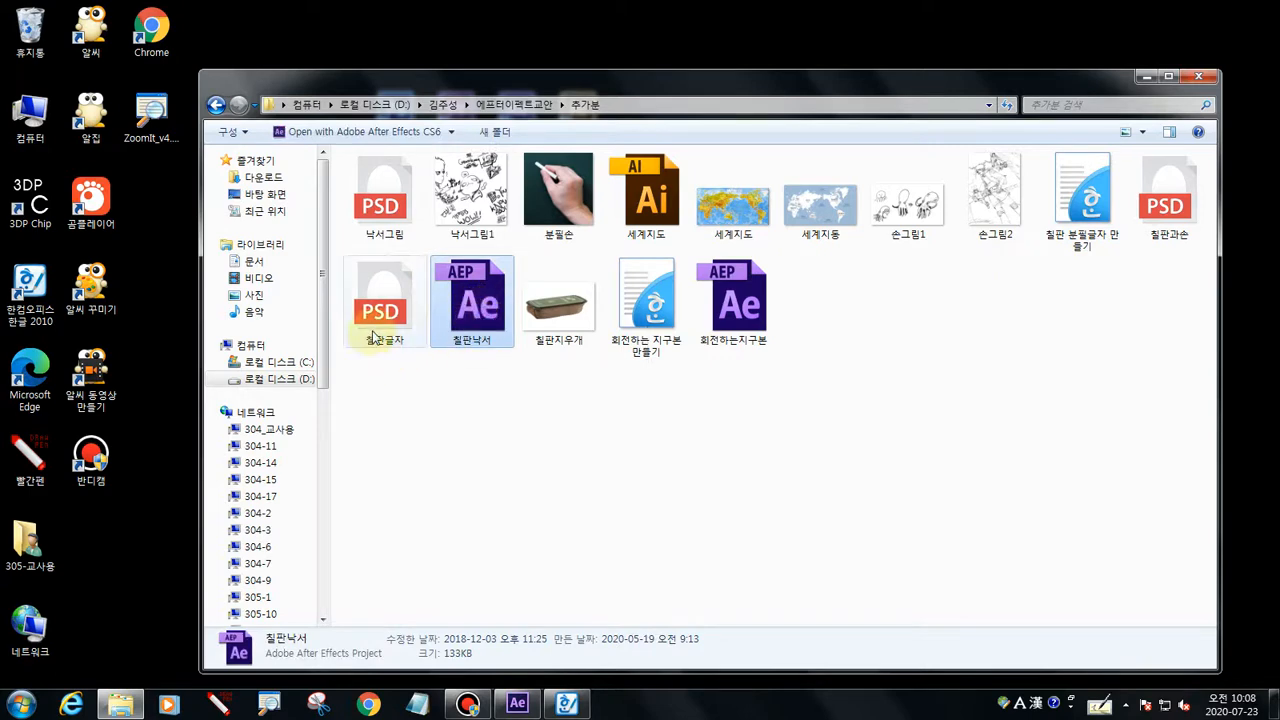
{"action": "key", "text": "Return"}
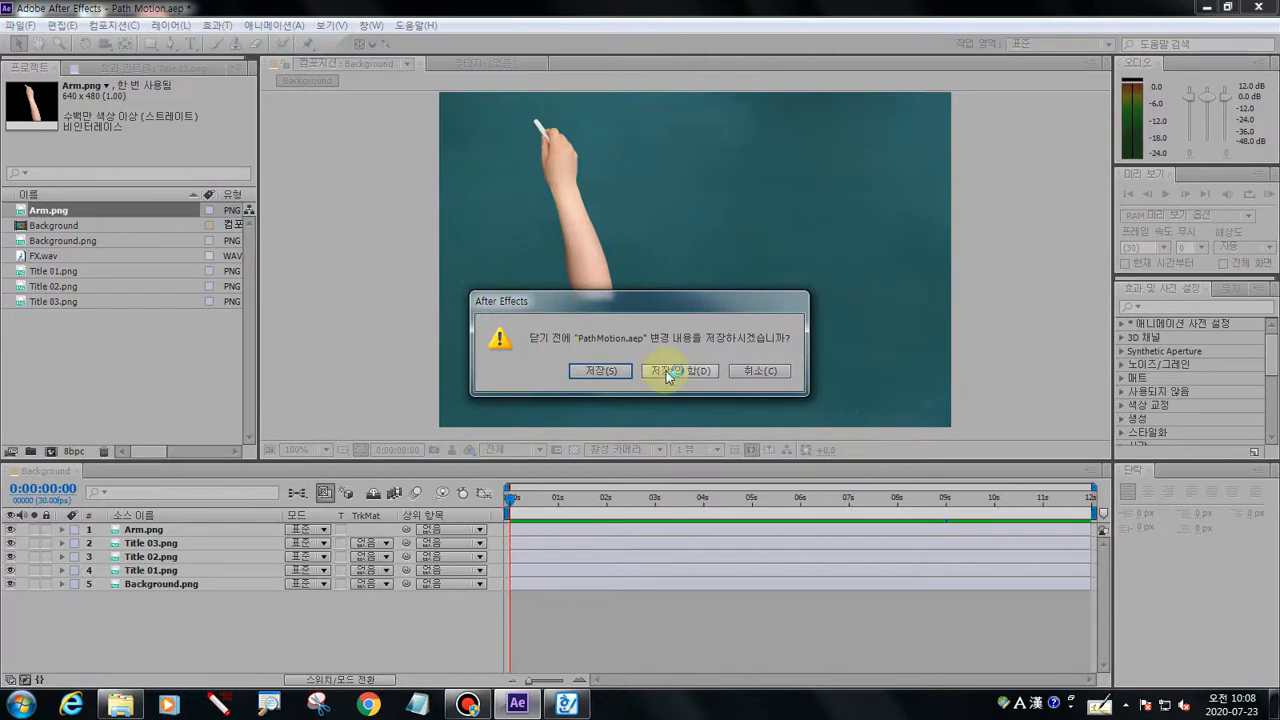
{"action": "left_click", "coordinate": [668, 372]}
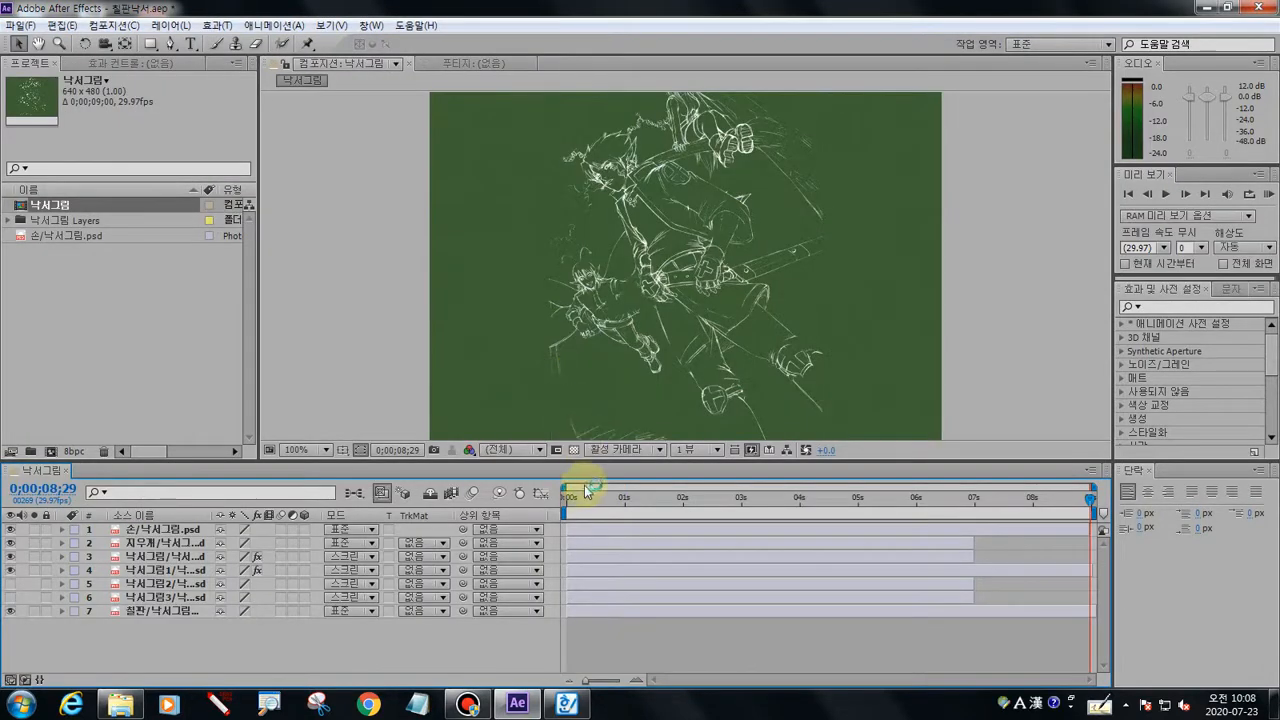
Play the 낙서그림 composition from its first frame to preview the chalkboard doodle animation
{"action": "left_click_drag", "start_coordinate": [587, 490], "coordinate": [563, 494]}
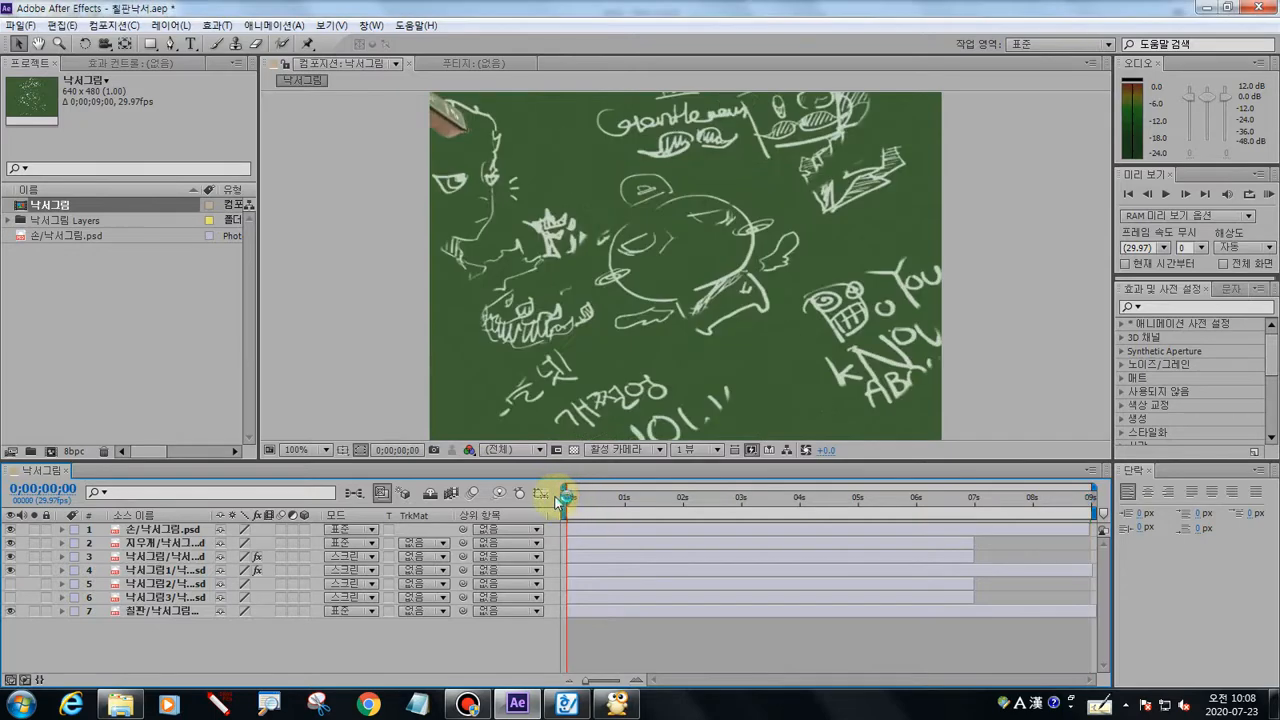
{"action": "key", "text": "space"}
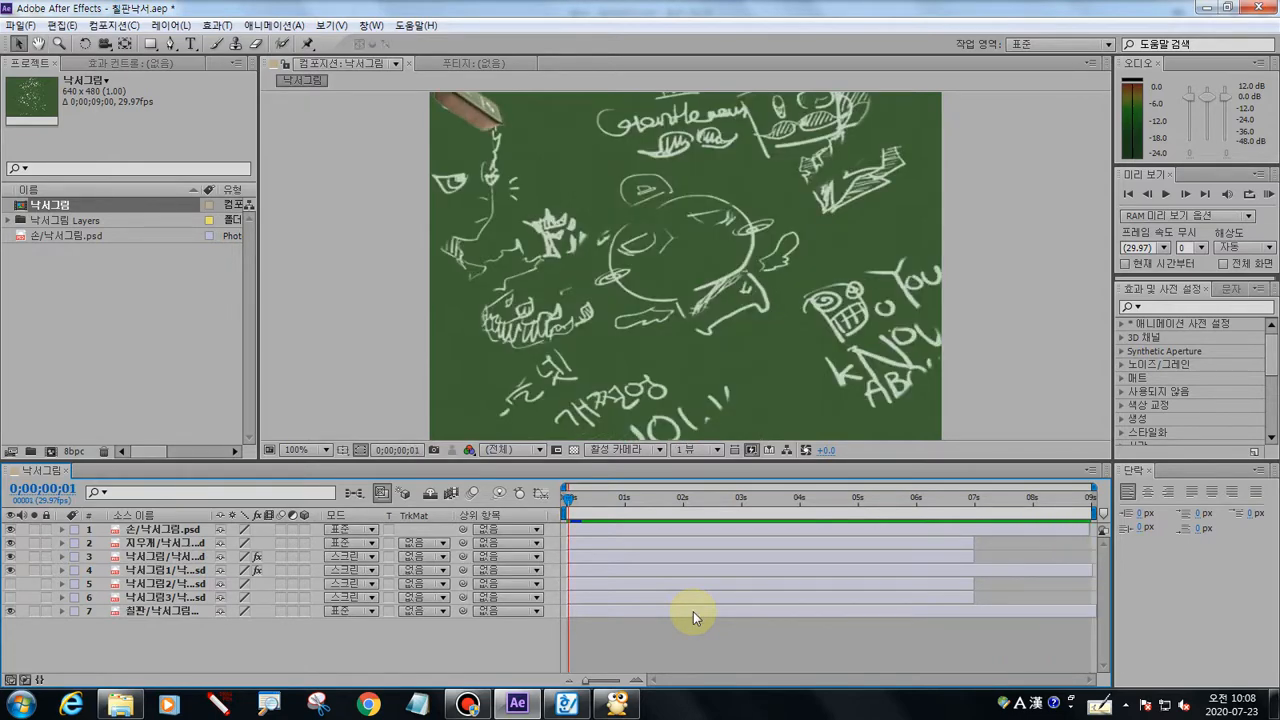
{"action": "left_click_drag", "start_coordinate": [651, 500], "coordinate": [567, 500]}
{"action": "key", "text": "space"}
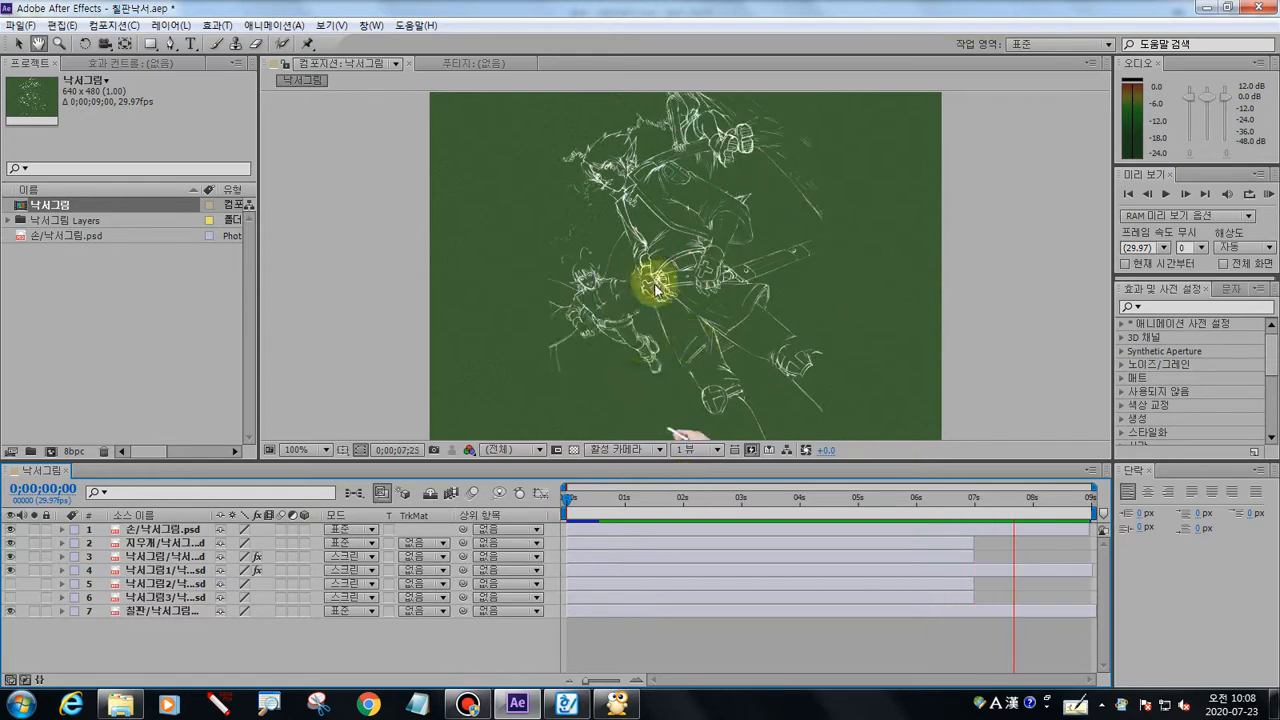
{"action": "key", "text": "space"}
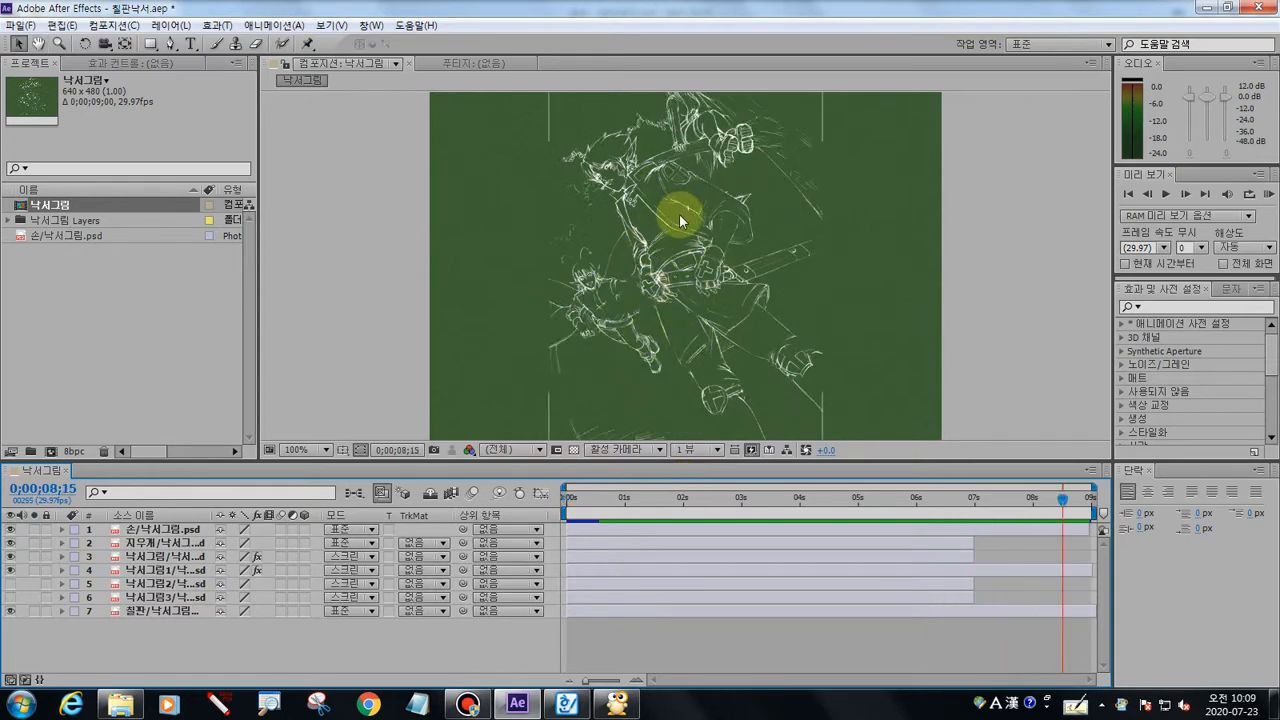
{"action": "left_click", "coordinate": [395, 238]}
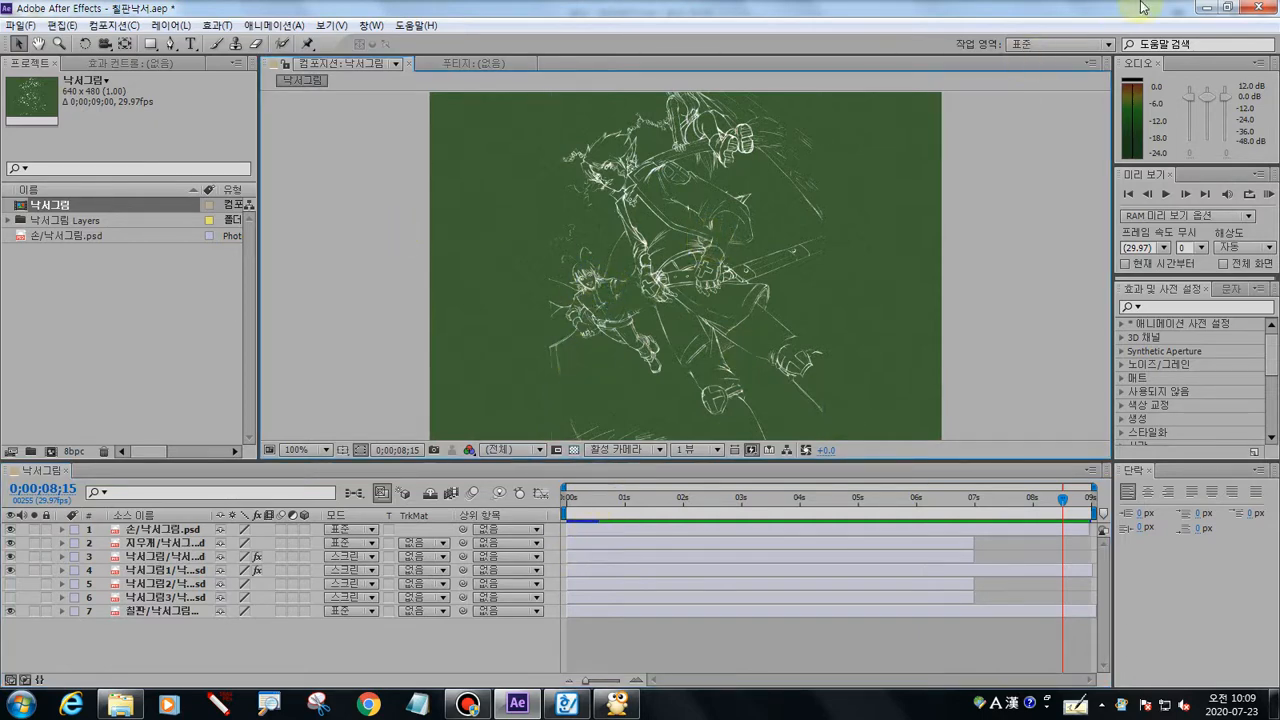
Clear the desktop by minimising After Effects and the folder and closing the 칠판글자.psd viewer, and start Adobe Photoshop CS6 (64 Bit)
{"action": "left_click", "coordinate": [1205, 8]}
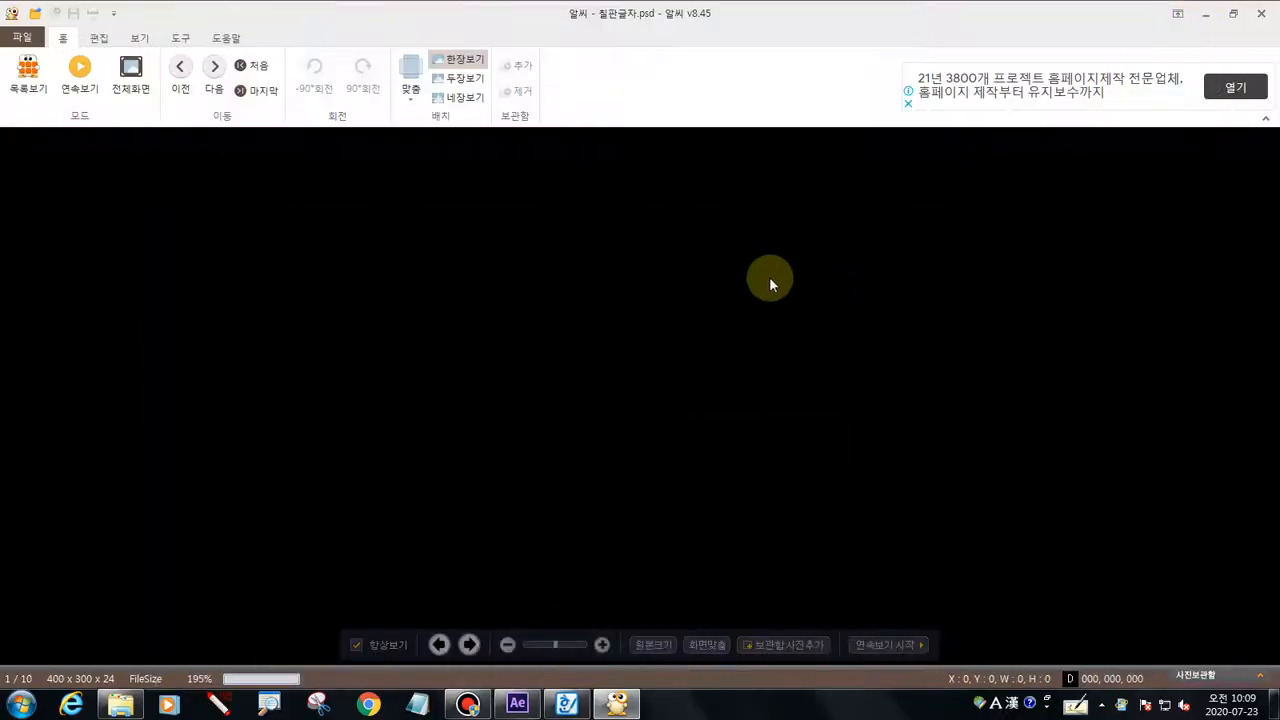
{"action": "left_click", "coordinate": [1261, 13]}
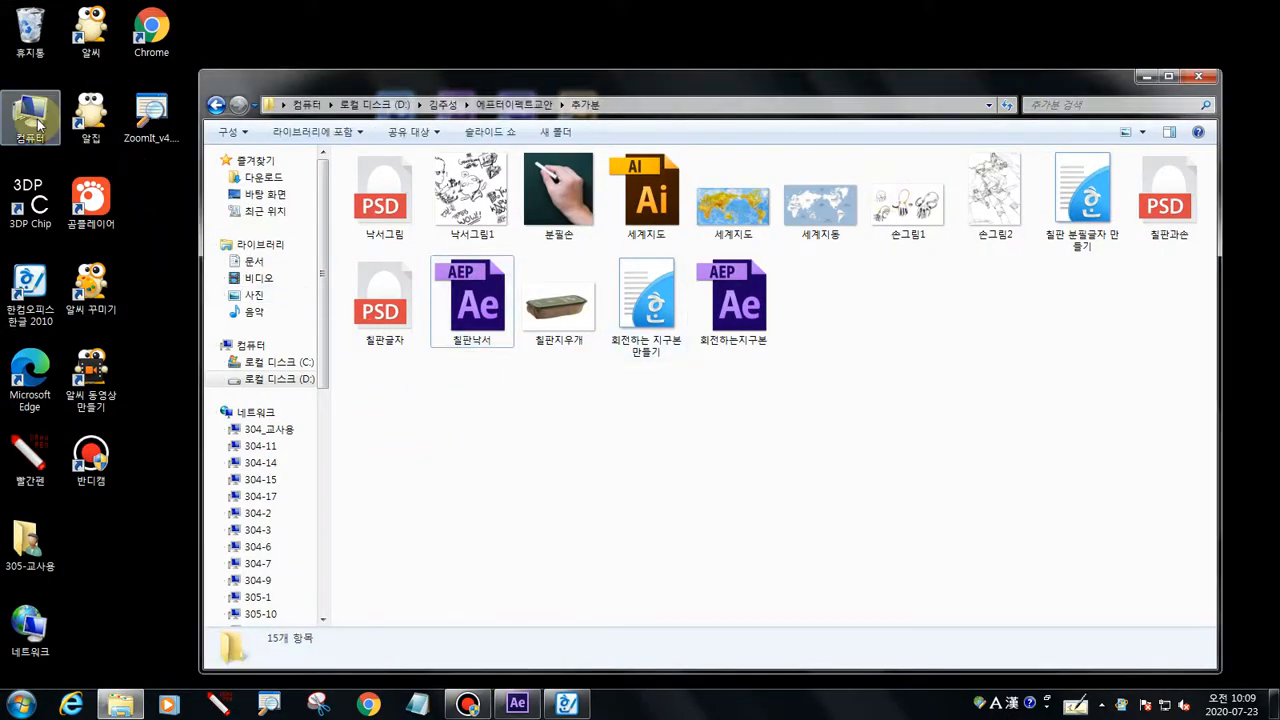
{"action": "left_click", "coordinate": [1147, 78]}
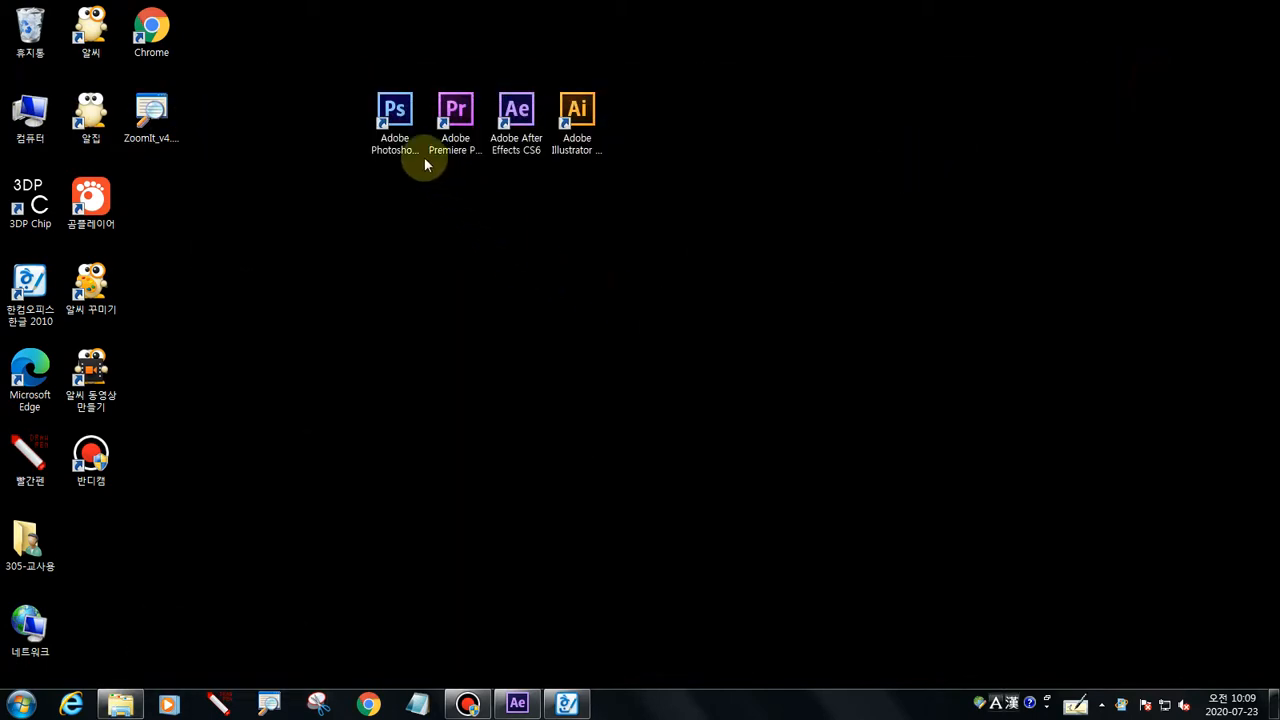
{"action": "double_click", "coordinate": [396, 125]}
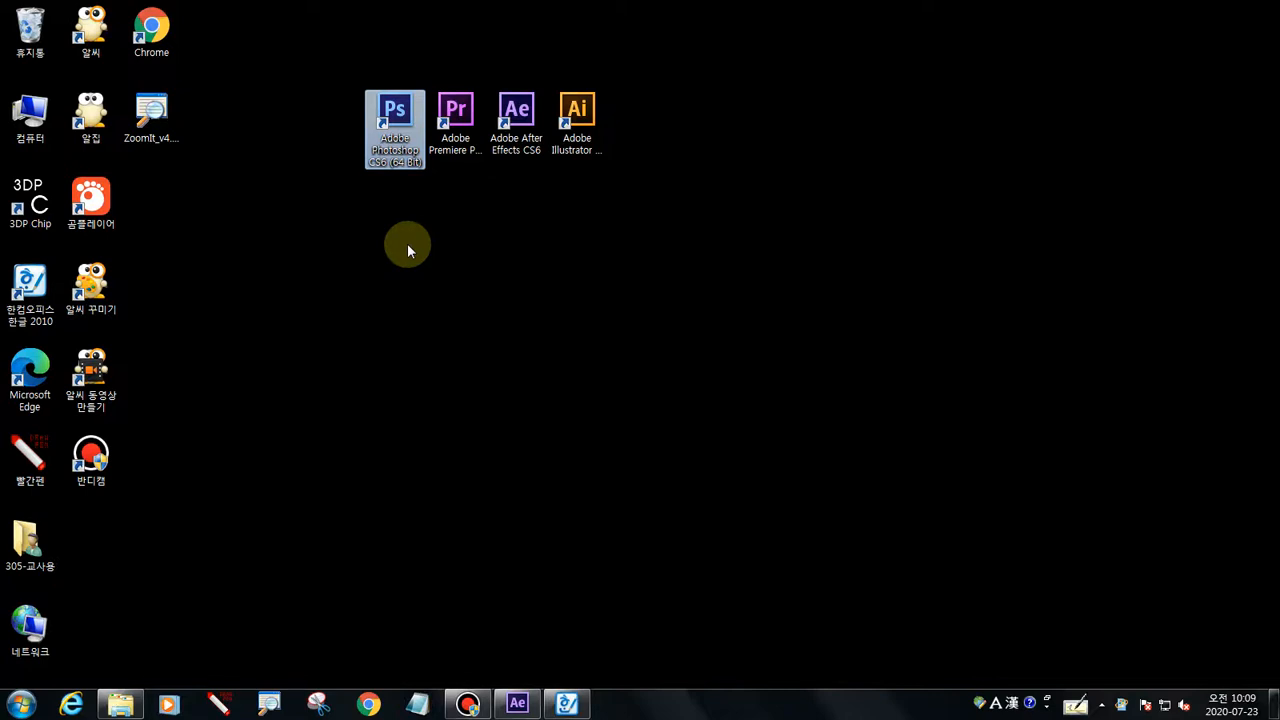
Launch Adobe Photoshop CS6 and bring its window to the front
{"action": "key", "text": "Return"}
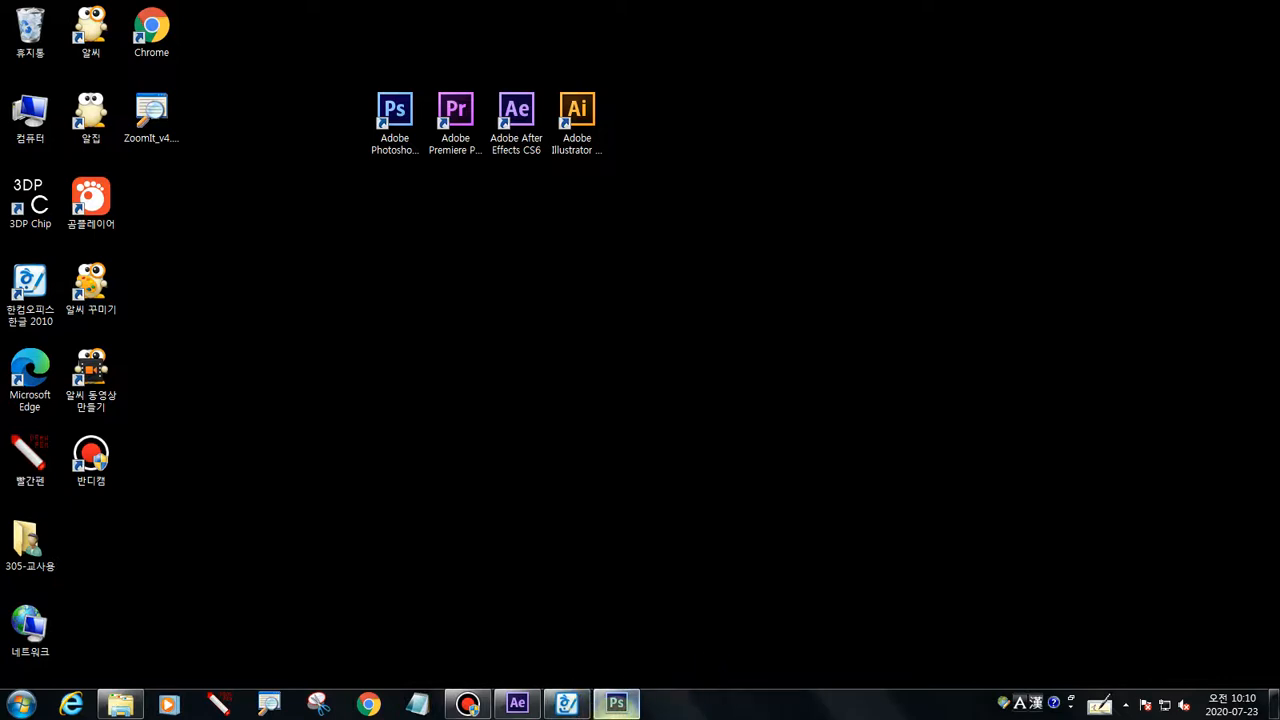
{"action": "mouse_move", "coordinate": [620, 712]}
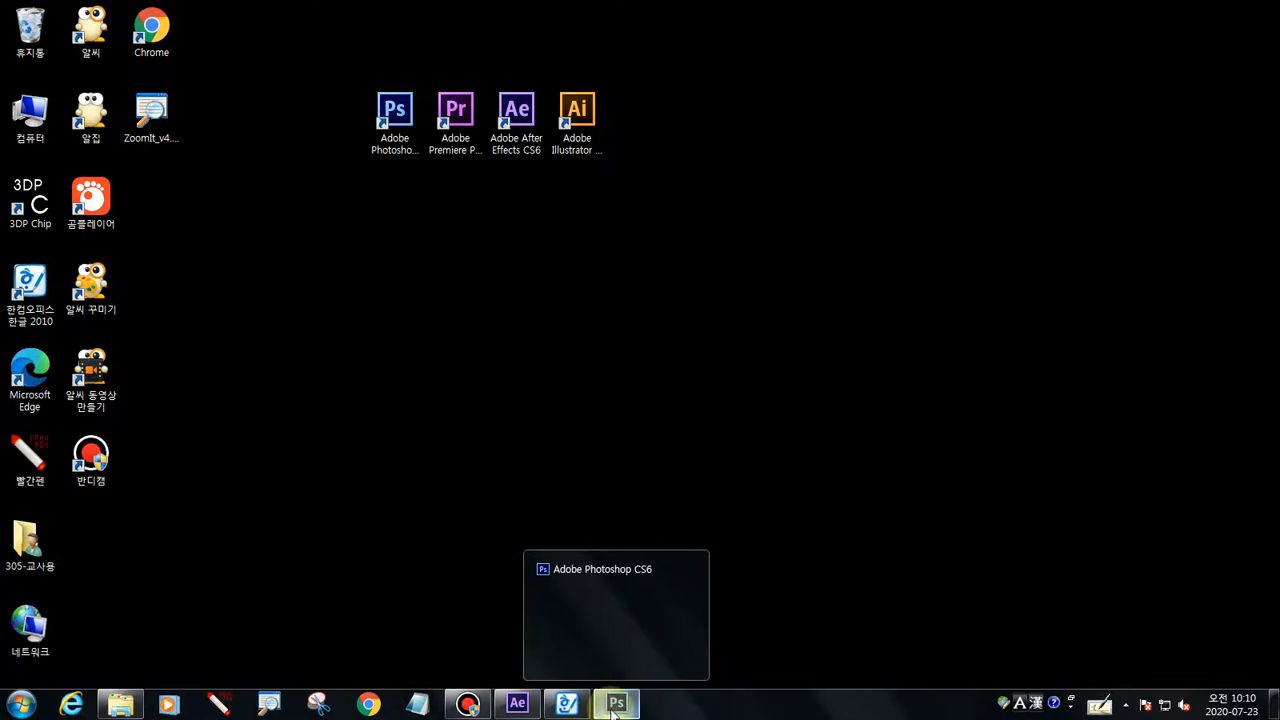
{"action": "left_click", "coordinate": [614, 706]}
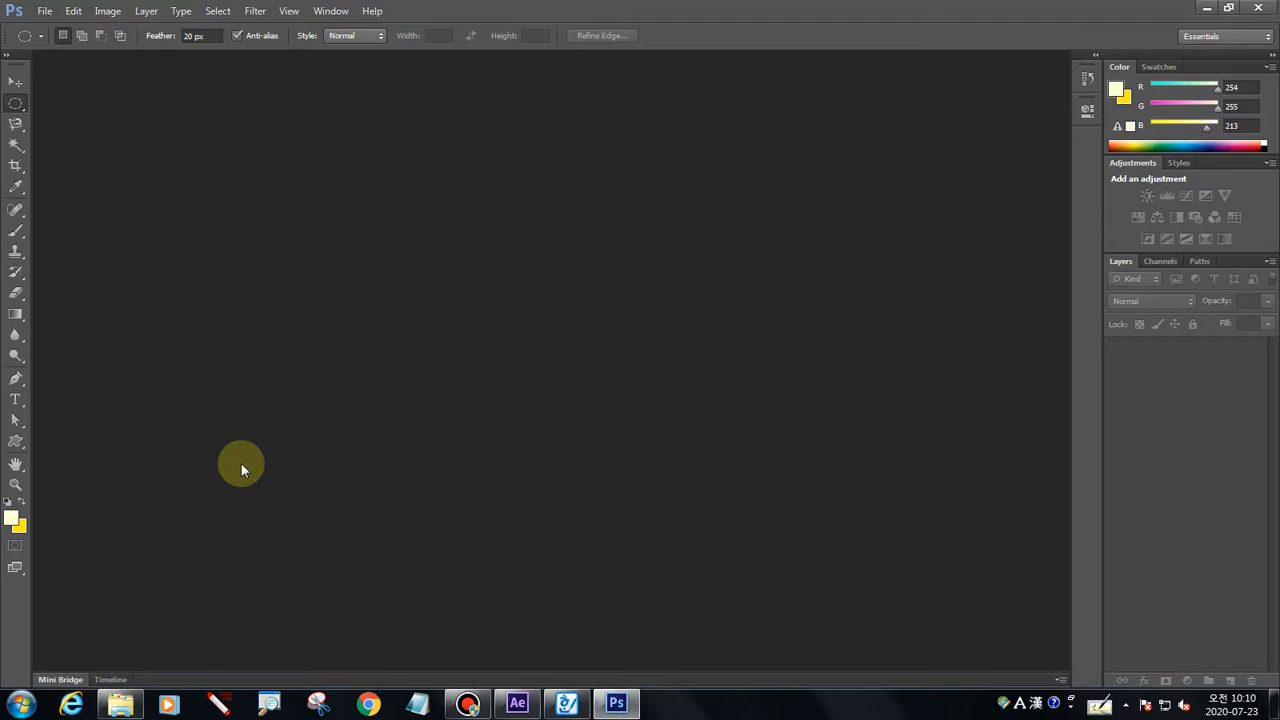
Start a new document and name it 칠판글자
{"action": "left_click", "coordinate": [45, 11]}
{"action": "left_click", "coordinate": [57, 28]}
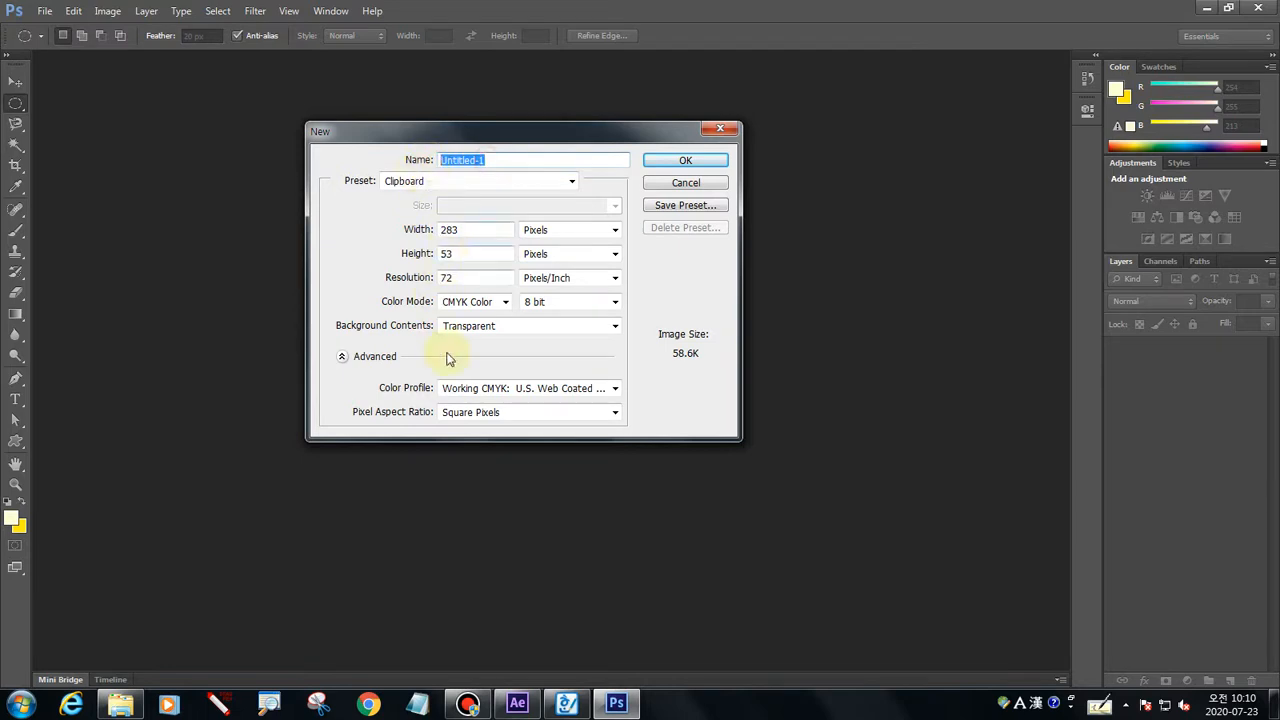
{"action": "type", "text": "c"}
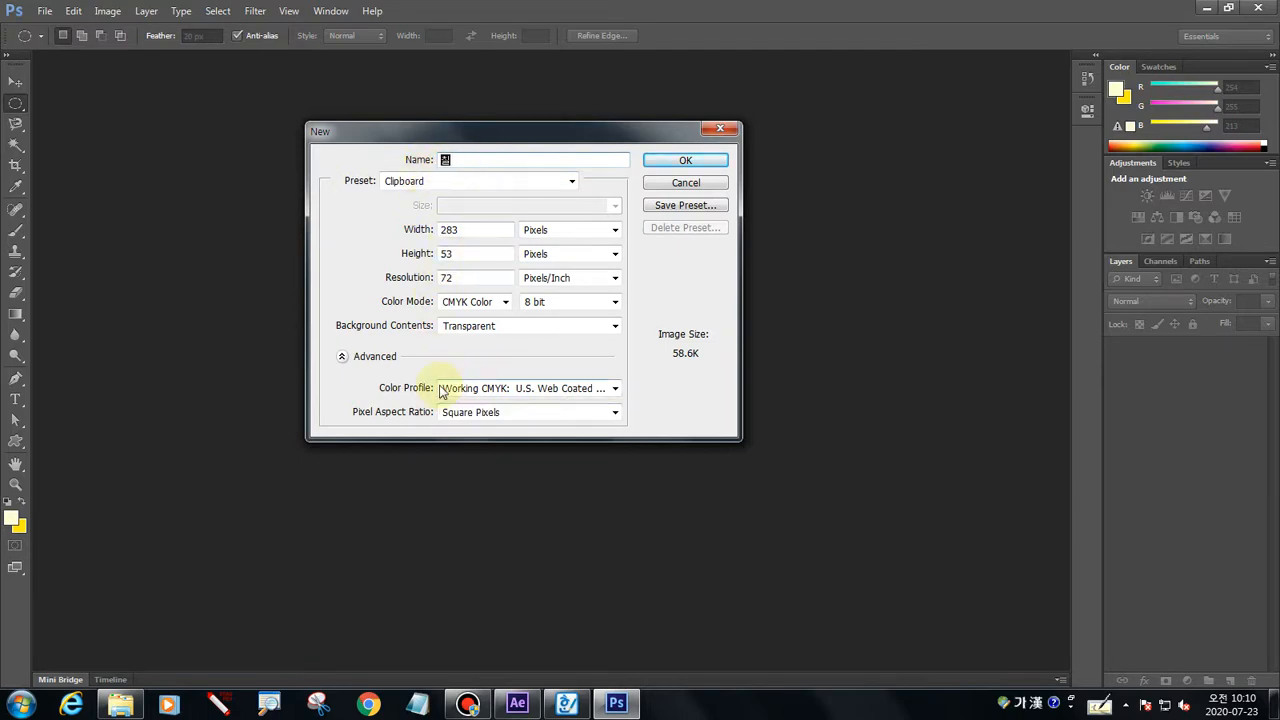
{"action": "type", "text": "lfvk"}
{"action": "double_click", "coordinate": [477, 229]}
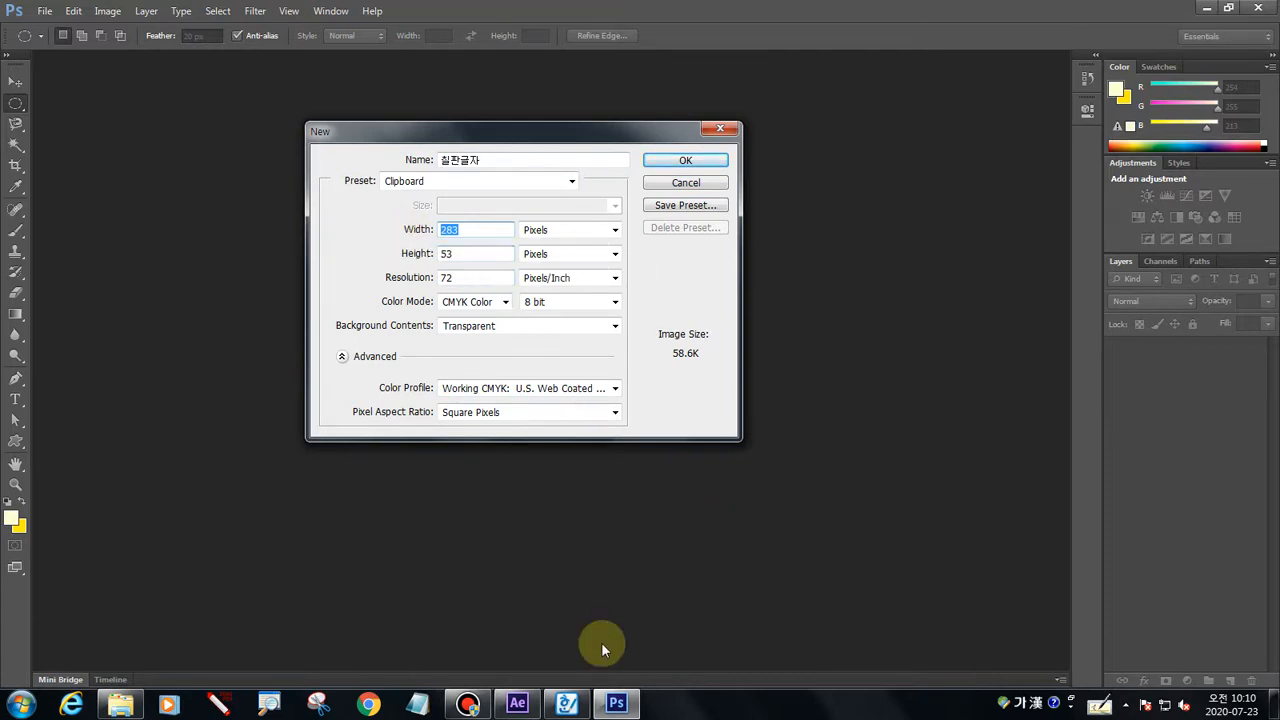
Check the chalkboard-making instructions in the 칠판 분필글자 만들기 notes and return to Photoshop's new document settings
{"action": "left_click", "coordinate": [569, 704]}
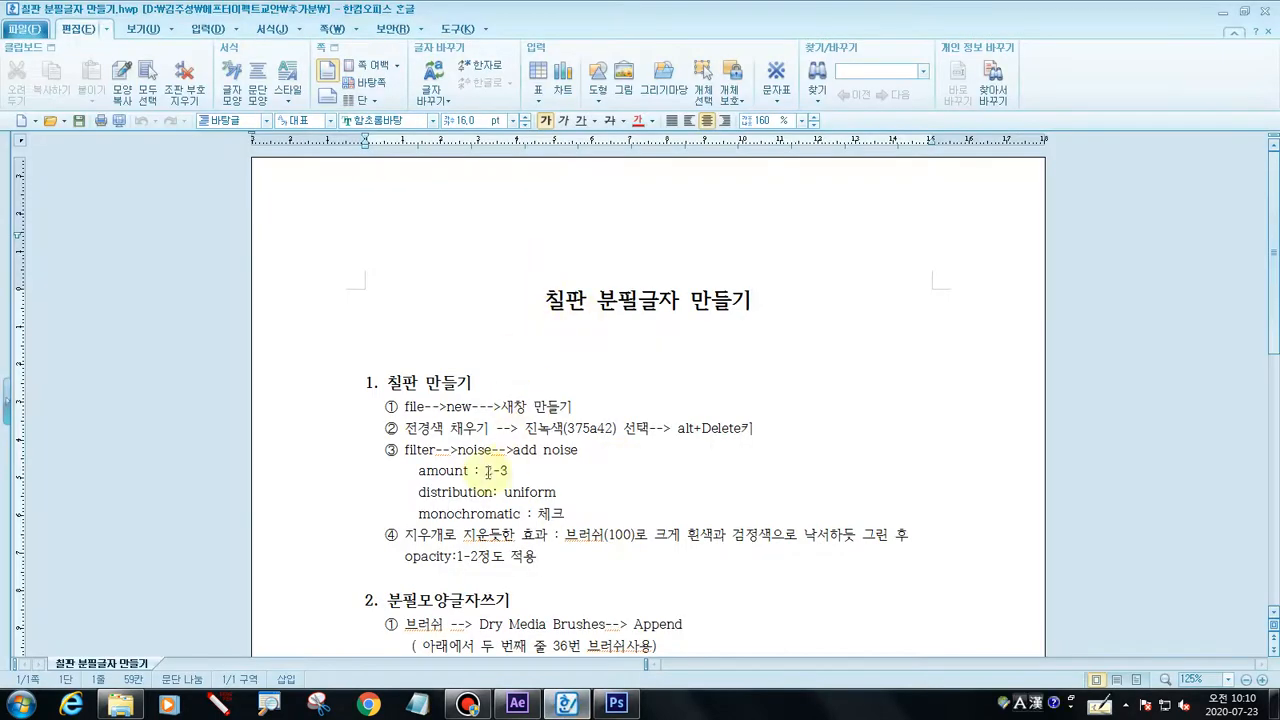
{"action": "scroll", "coordinate": [525, 452], "scroll_direction": "down", "scroll_amount": 5}
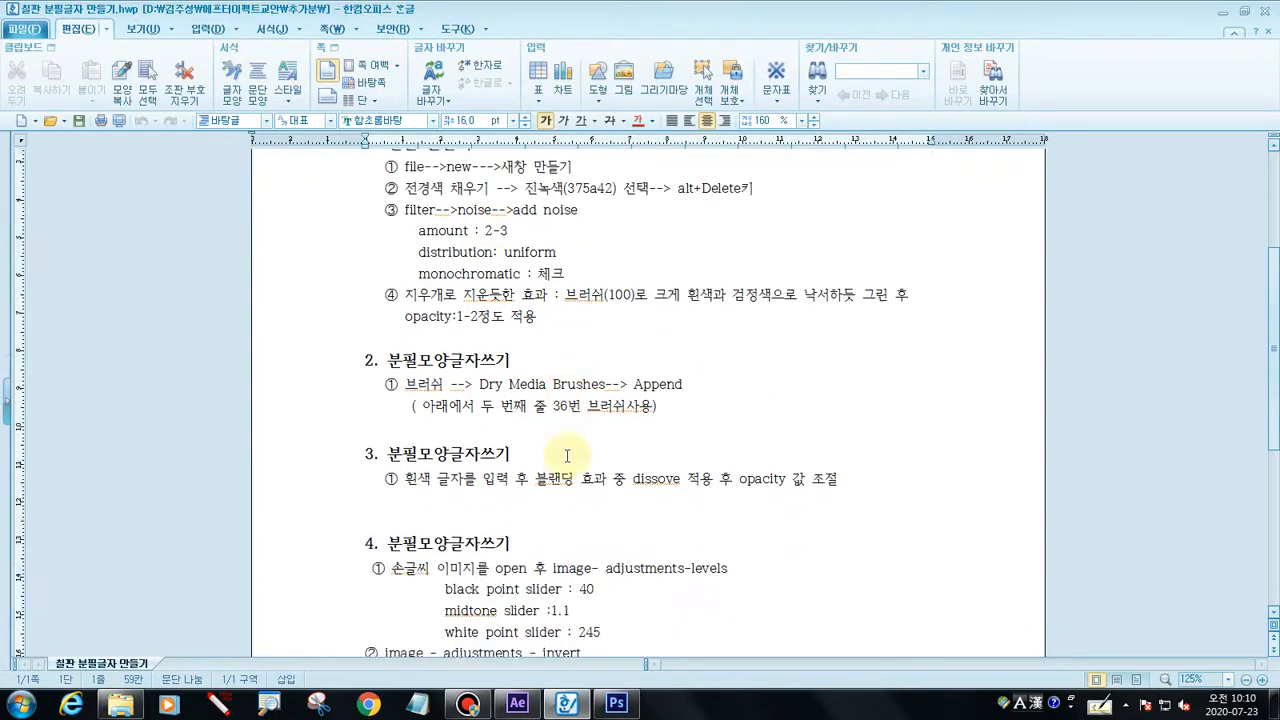
{"action": "scroll", "coordinate": [598, 527], "scroll_direction": "up", "scroll_amount": 5}
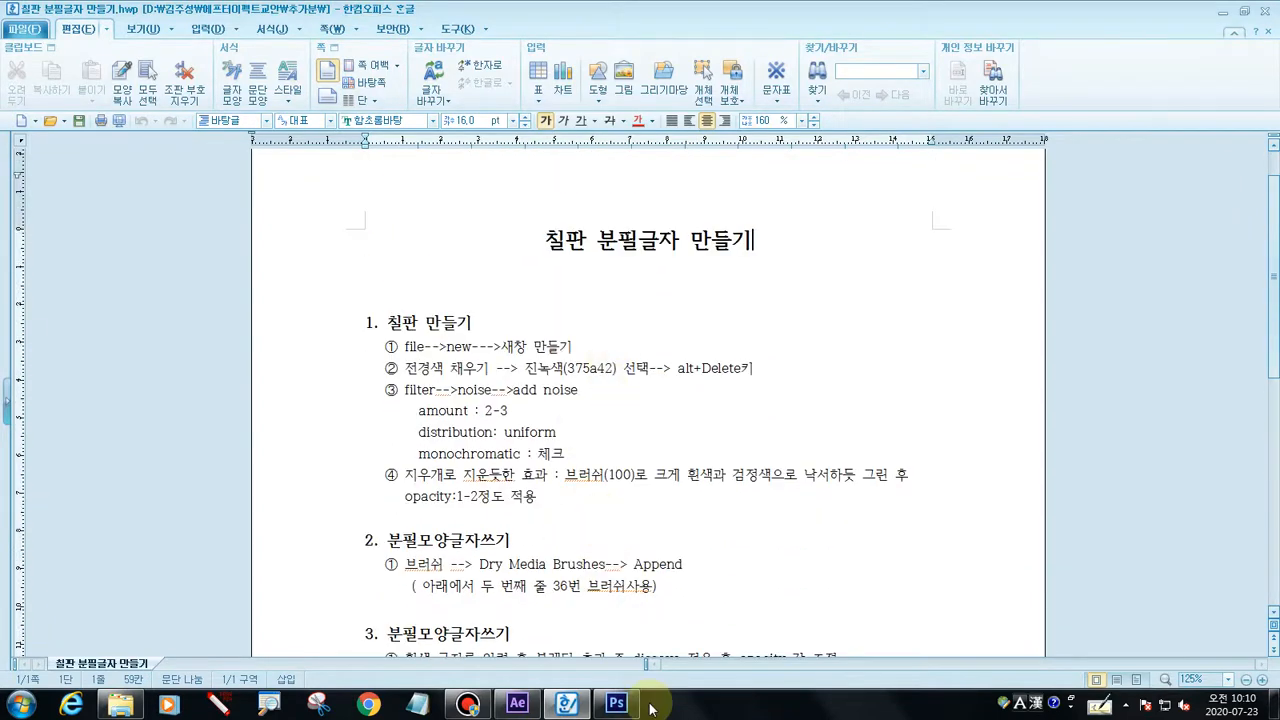
{"action": "left_click", "coordinate": [608, 704]}
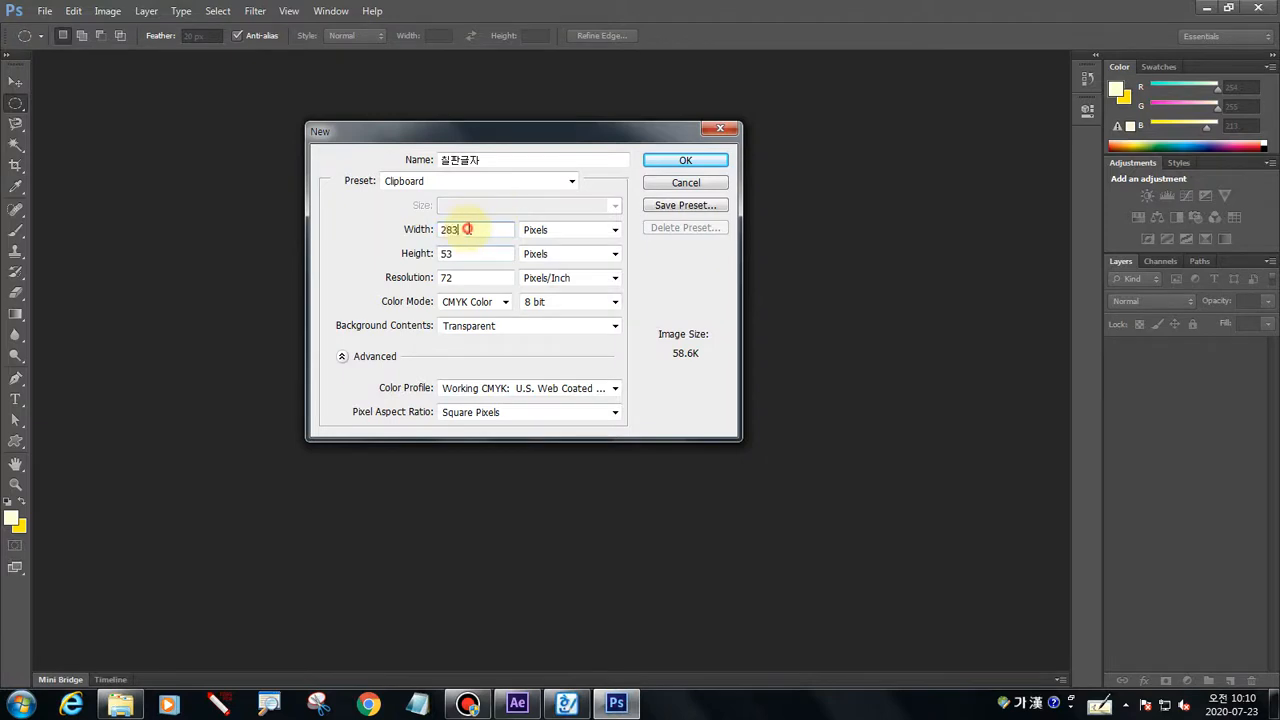
Set the new document to 640 pixels wide and 480 pixels high in RGB Color mode
{"action": "type", "text": "640"}
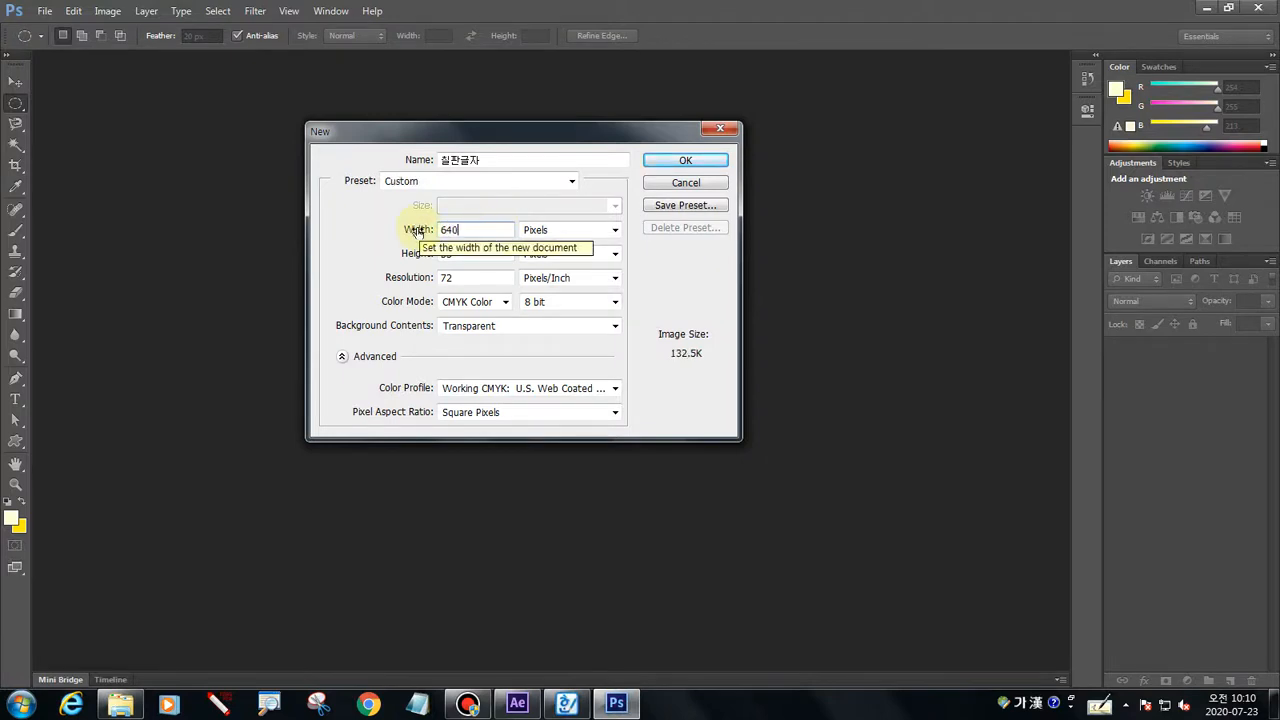
{"action": "left_click_drag", "start_coordinate": [464, 253], "coordinate": [408, 252]}
{"action": "type", "text": "480"}
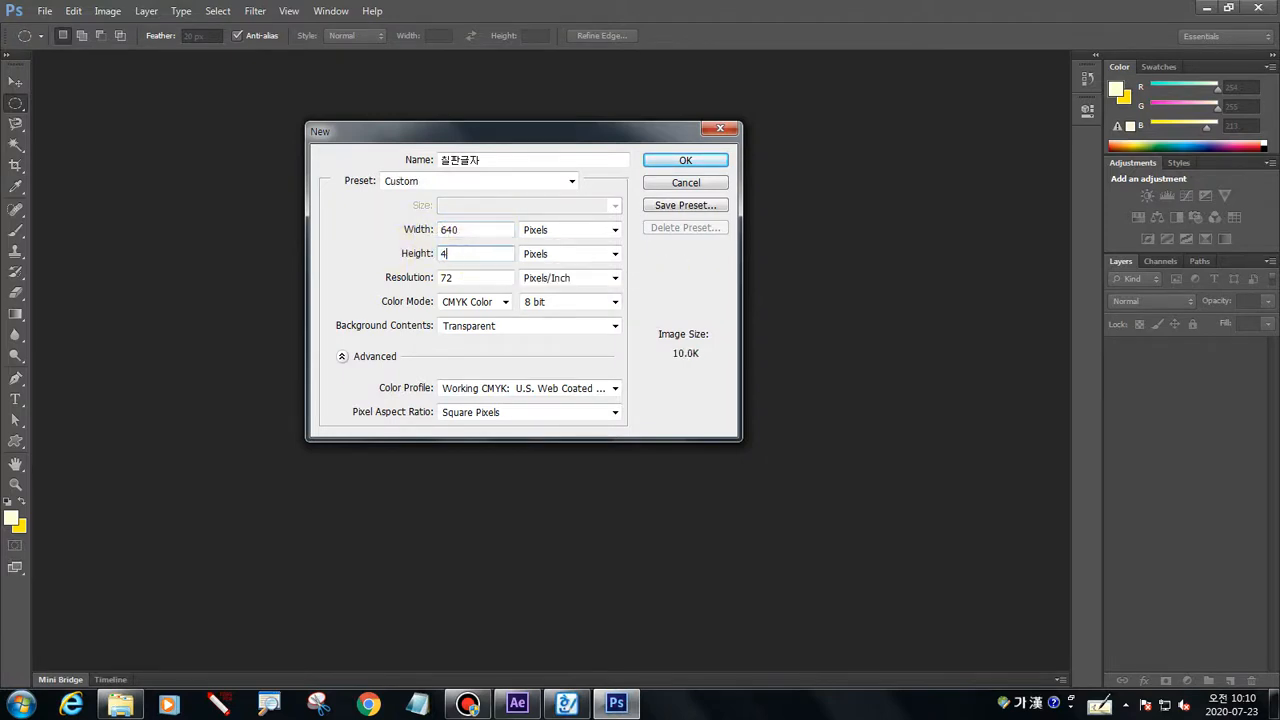
{"action": "left_click", "coordinate": [458, 304]}
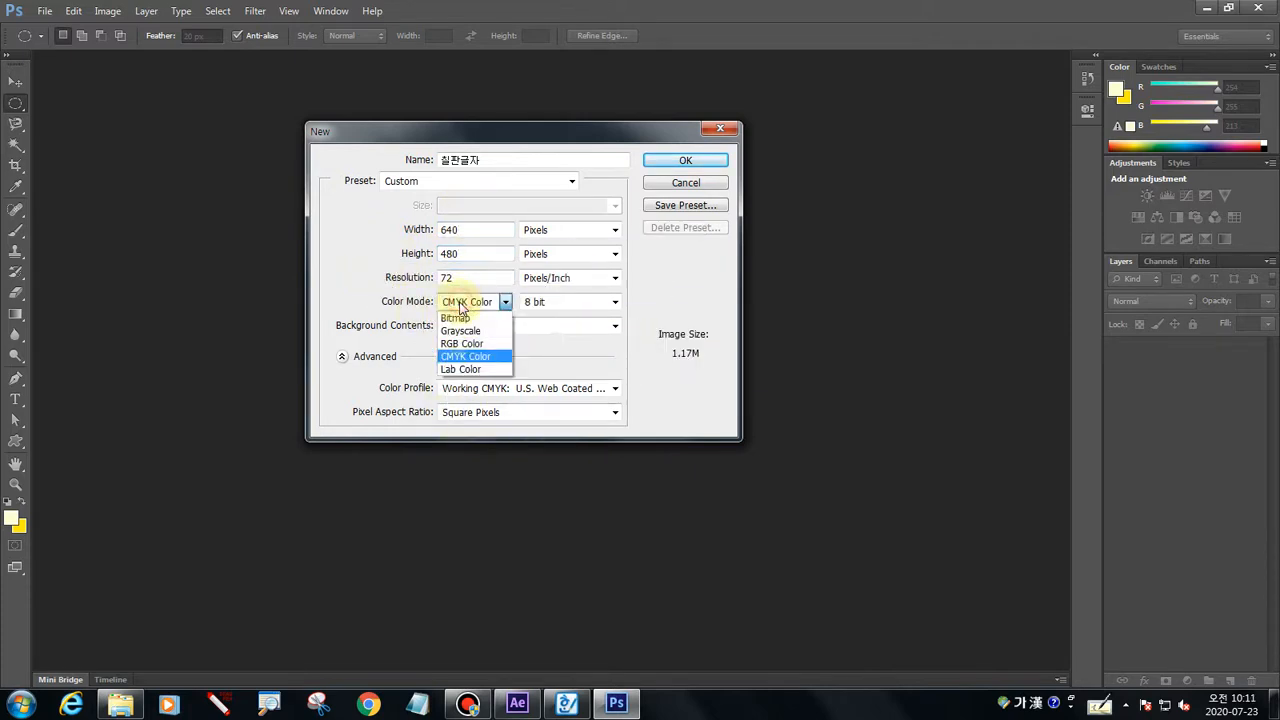
{"action": "left_click", "coordinate": [473, 345]}
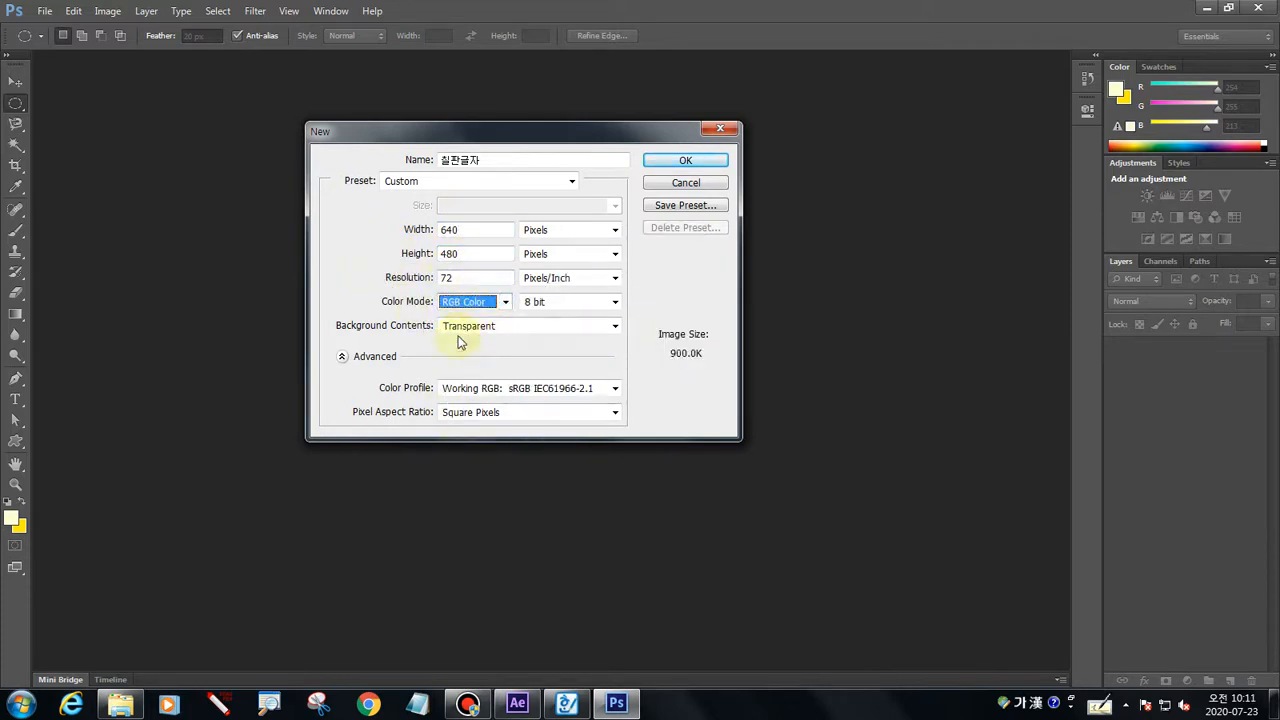
Mark the document's name, size, resolution and color mode settings with the red on-screen pen, and clear the marks
{"action": "left_click", "coordinate": [218, 704]}
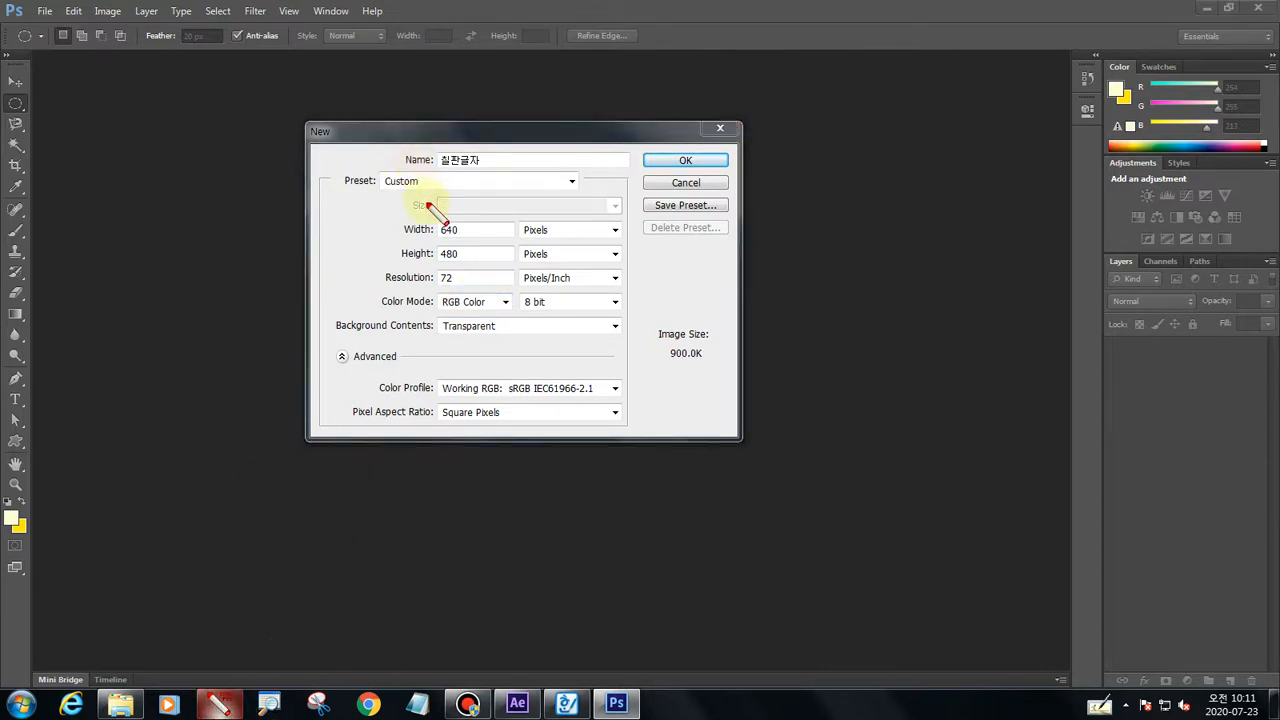
{"action": "left_click_drag", "start_coordinate": [440, 165], "coordinate": [485, 167]}
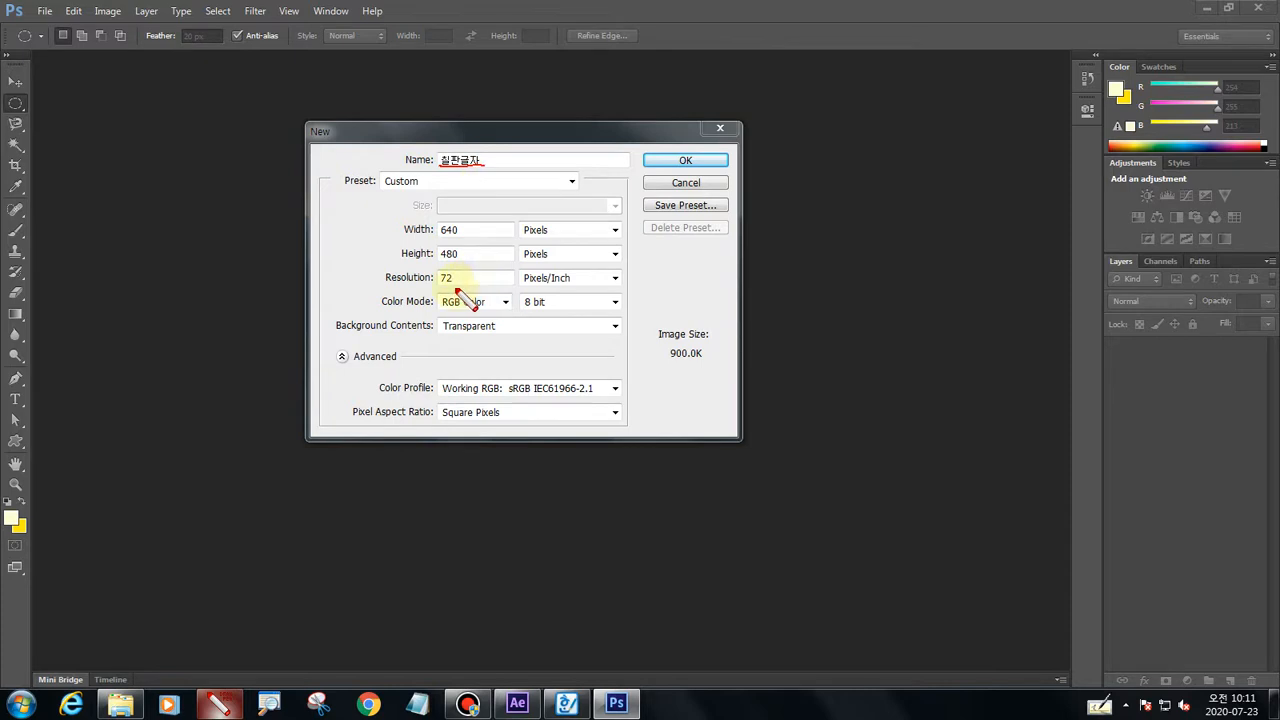
{"action": "mouse_move", "coordinate": [462, 224]}
{"action": "left_mouse_down"}
{"action": "mouse_move", "coordinate": [463, 250]}
{"action": "mouse_move", "coordinate": [440, 263]}
{"action": "mouse_move", "coordinate": [429, 228]}
{"action": "mouse_move", "coordinate": [463, 225]}
{"action": "left_mouse_up"}
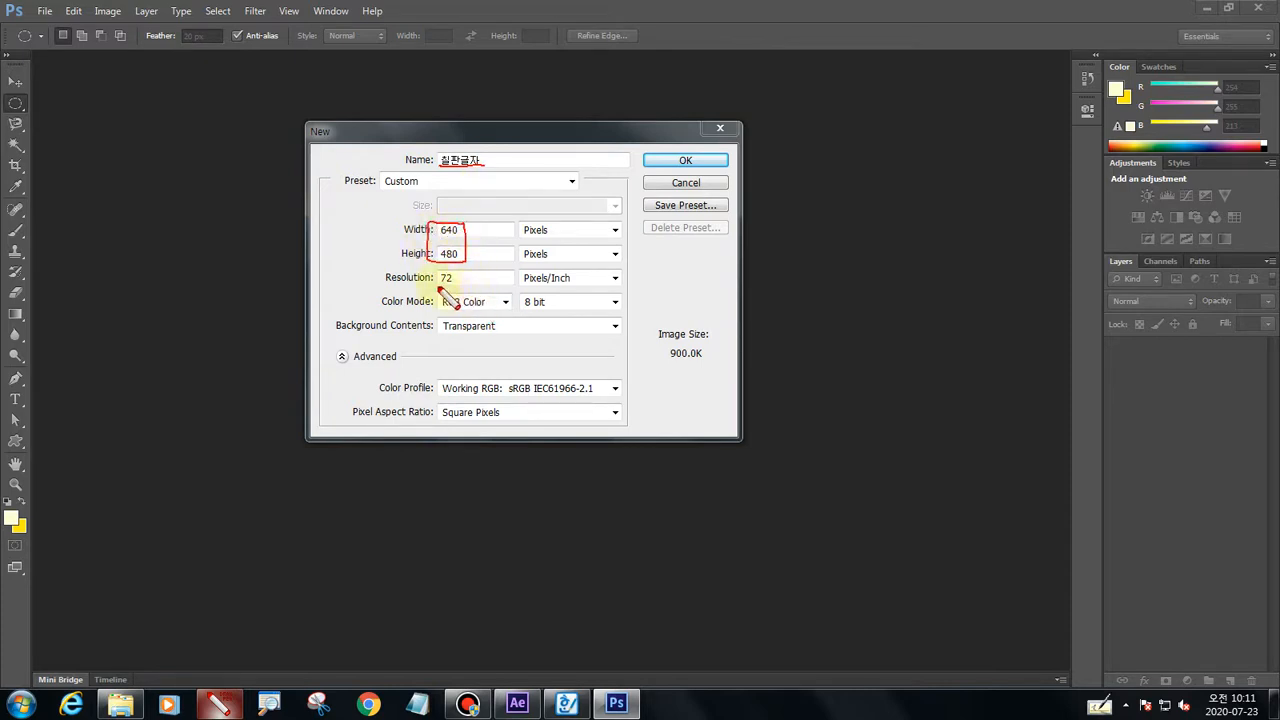
{"action": "left_click_drag", "start_coordinate": [434, 285], "coordinate": [460, 289]}
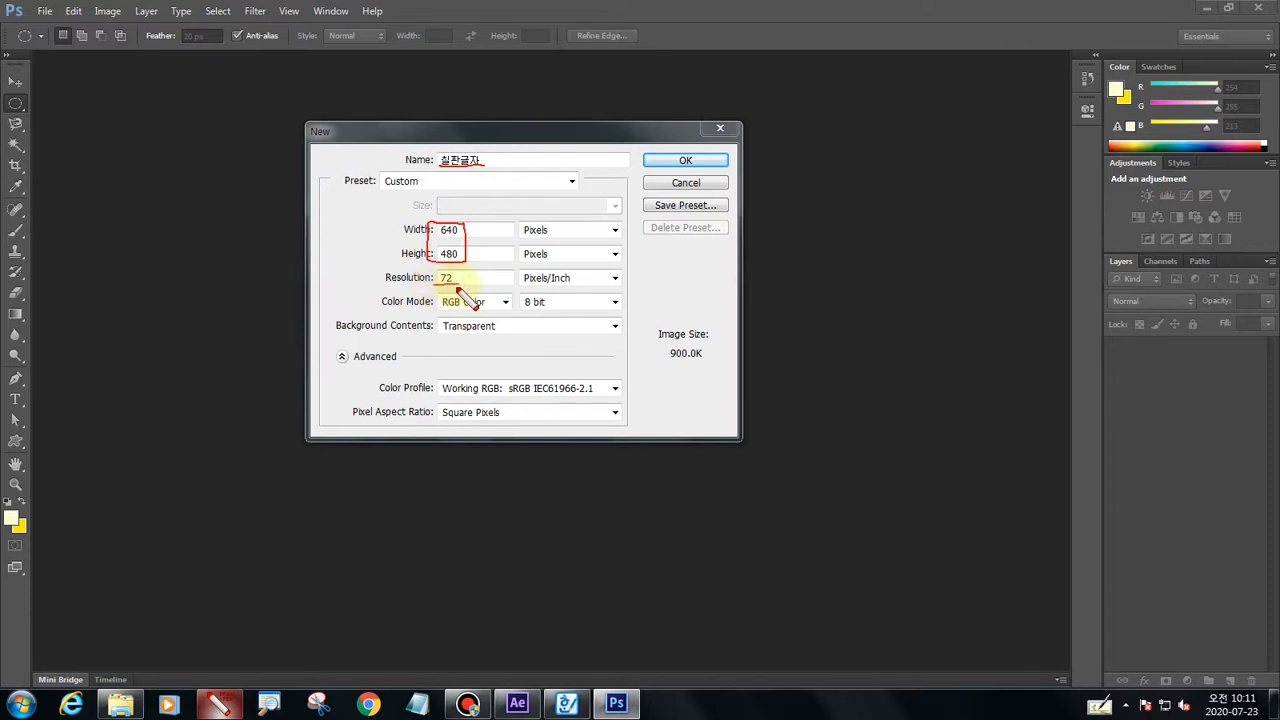
{"action": "mouse_move", "coordinate": [382, 310]}
{"action": "left_mouse_down"}
{"action": "mouse_move", "coordinate": [495, 314]}
{"action": "mouse_move", "coordinate": [496, 293]}
{"action": "mouse_move", "coordinate": [450, 291]}
{"action": "mouse_move", "coordinate": [438, 311]}
{"action": "left_mouse_up"}
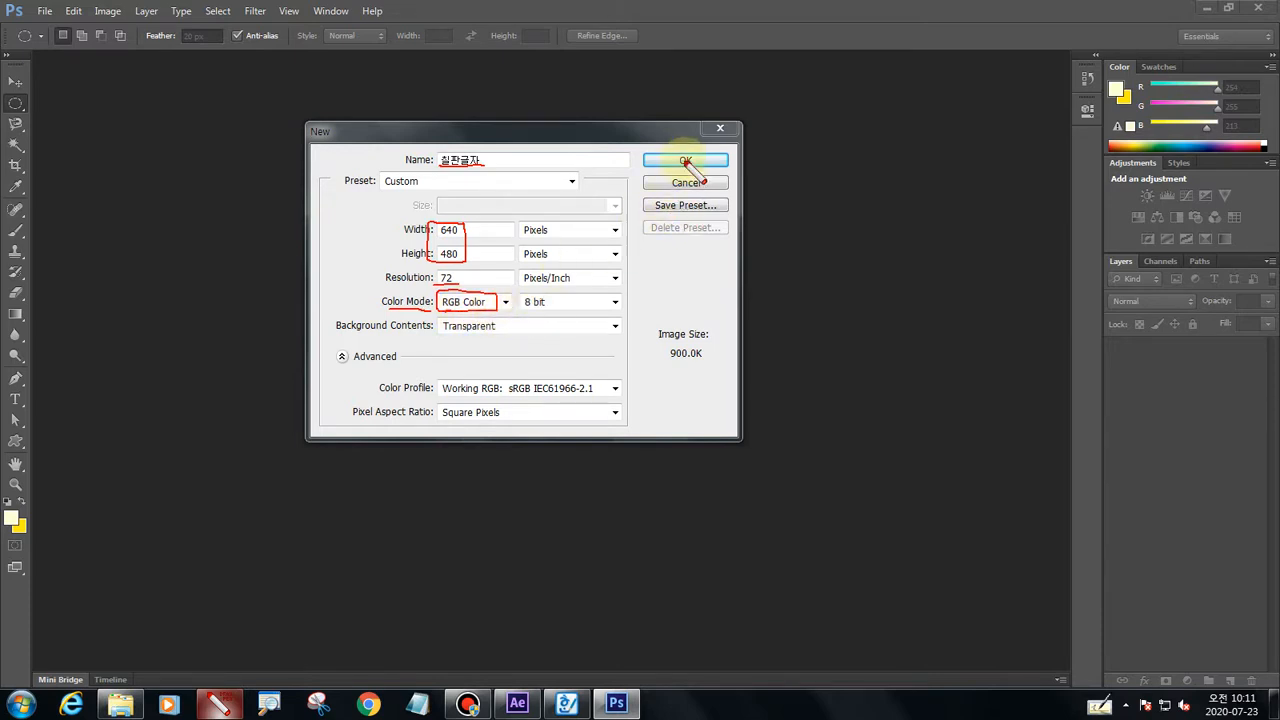
{"action": "left_click_drag", "start_coordinate": [689, 156], "coordinate": [681, 166]}
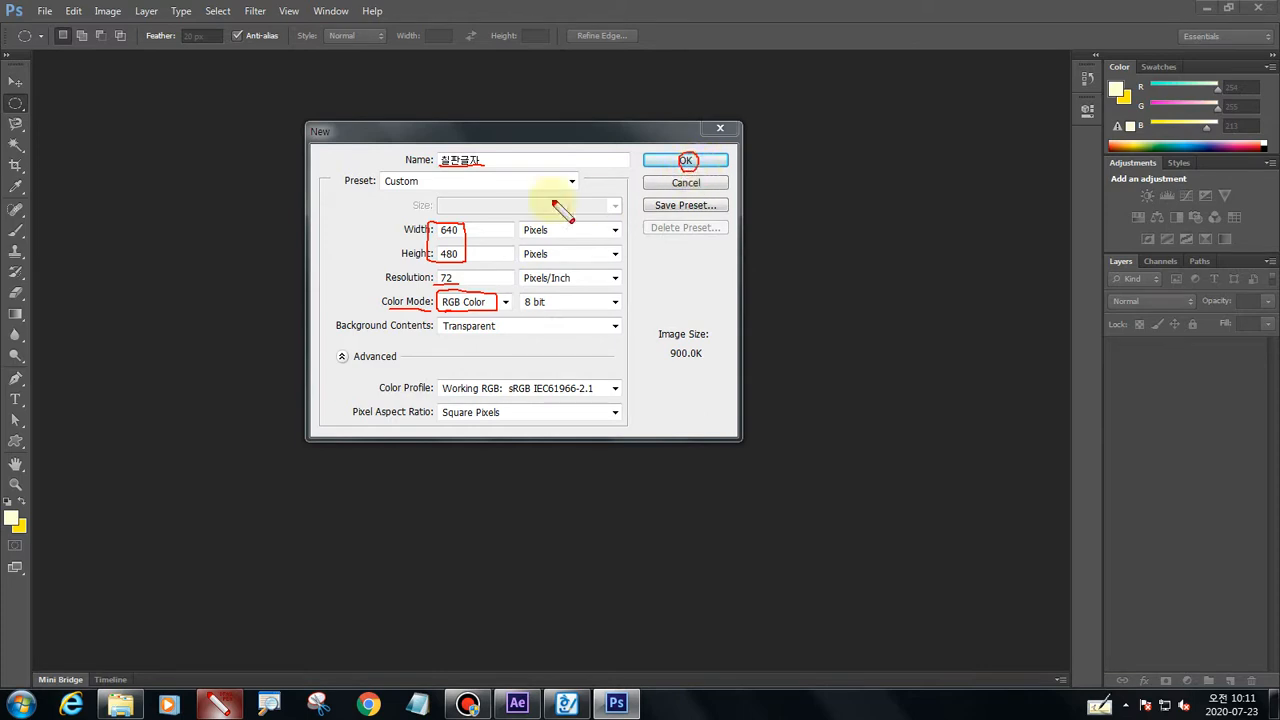
{"action": "key", "text": "Escape"}
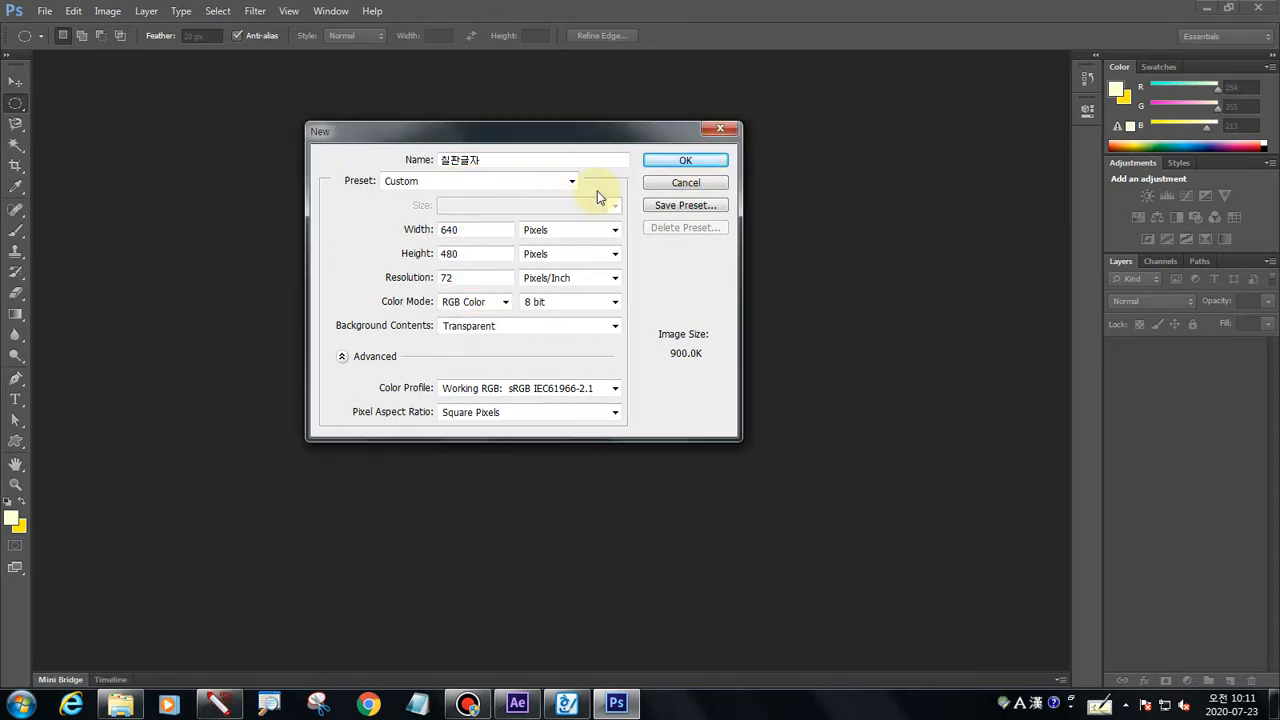
Create the 칠판글자 document with the chosen settings
{"action": "left_click", "coordinate": [685, 161]}
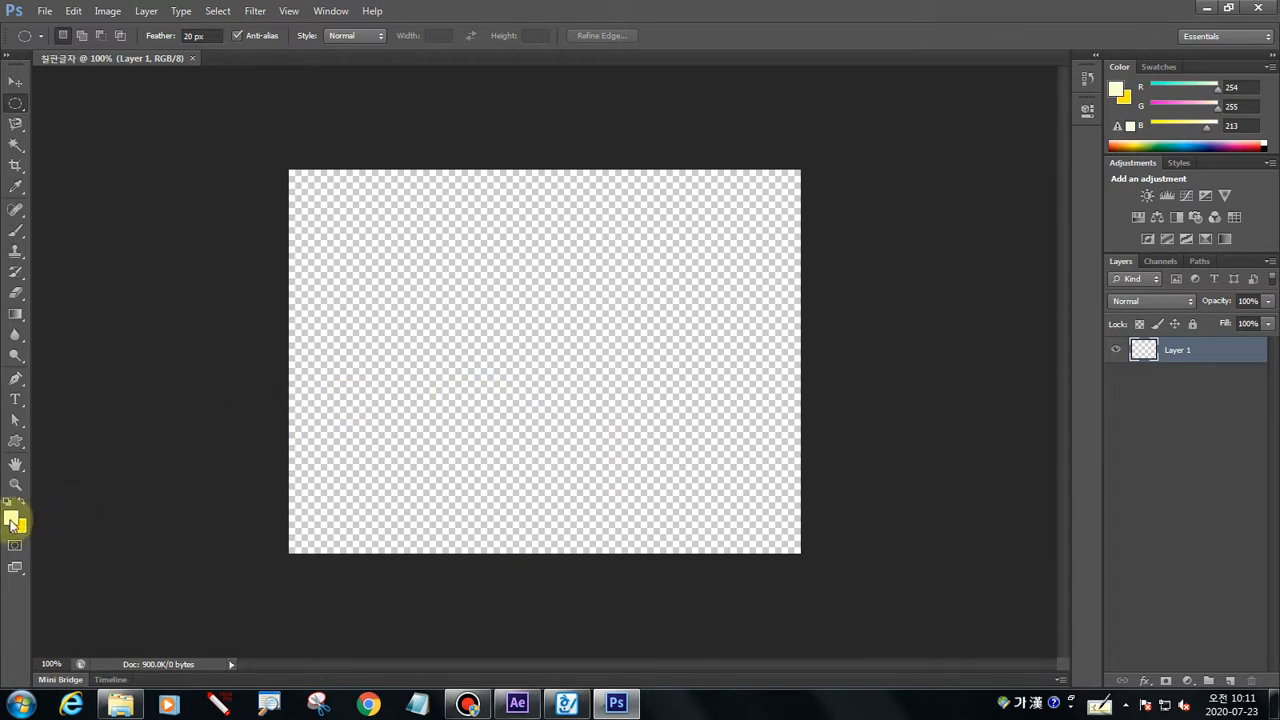
Circle the foreground color swatch with the red on-screen pen and clear the mark
{"action": "left_click", "coordinate": [218, 704]}
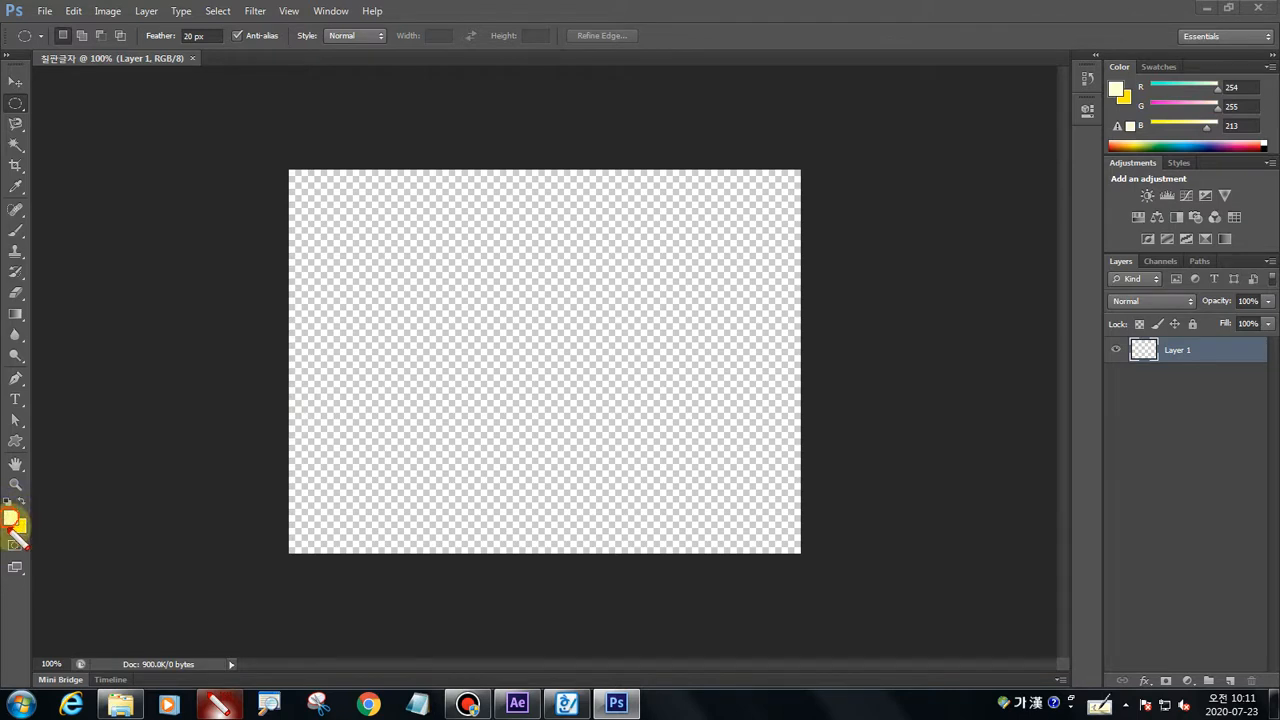
{"action": "left_click_drag", "start_coordinate": [10, 527], "coordinate": [12, 512]}
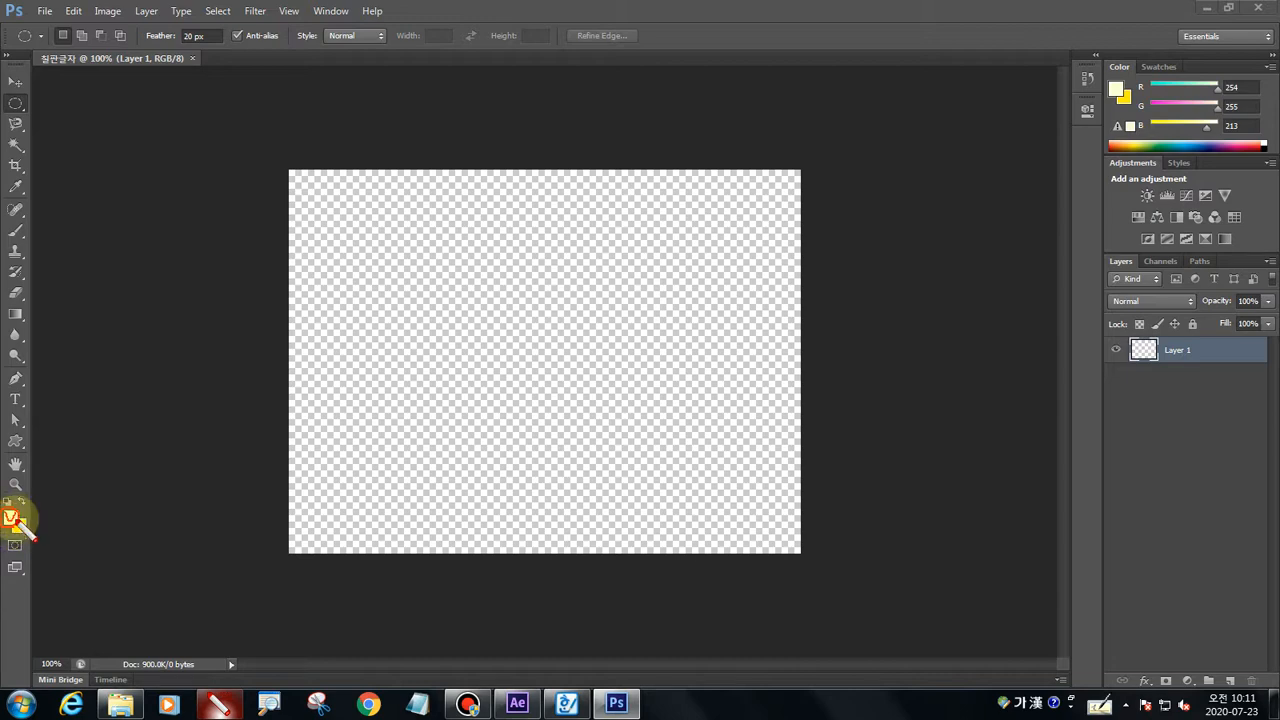
{"action": "key", "text": "Escape"}
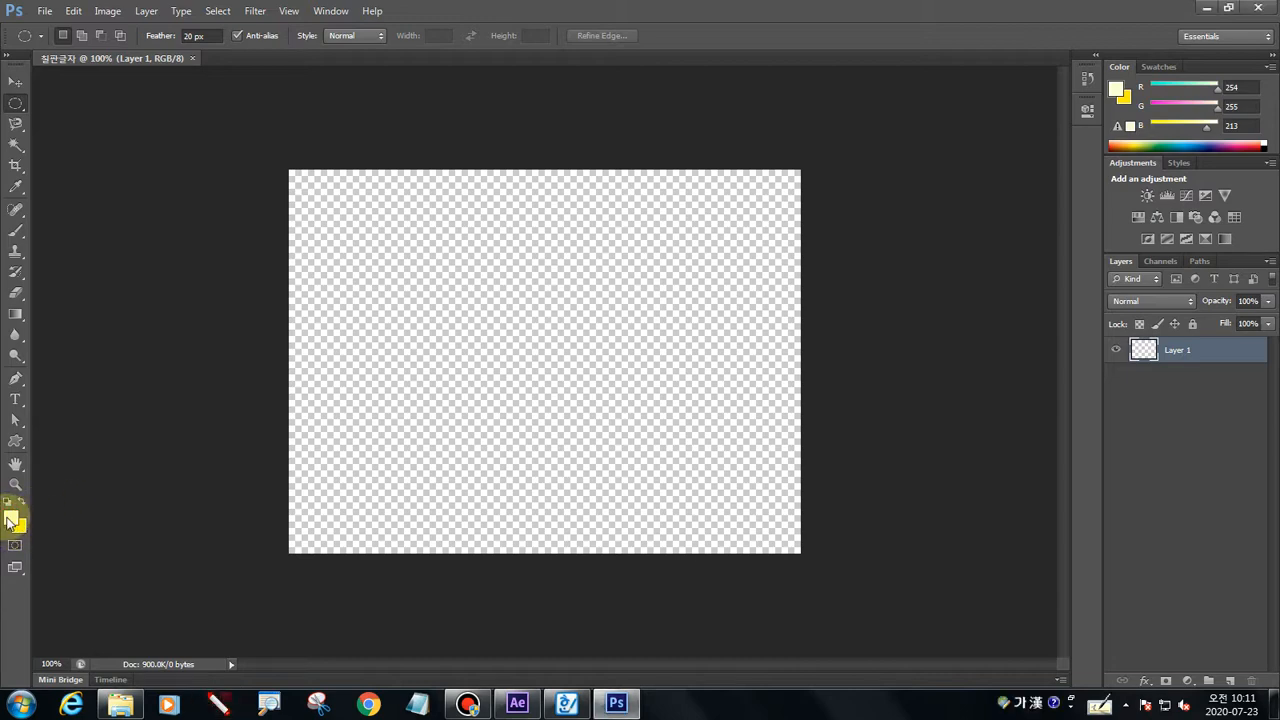
Enter the dark green hex code 375a42, copied from the chalkboard notes, as the foreground color in the Color Picker
{"action": "left_click", "coordinate": [8, 525]}
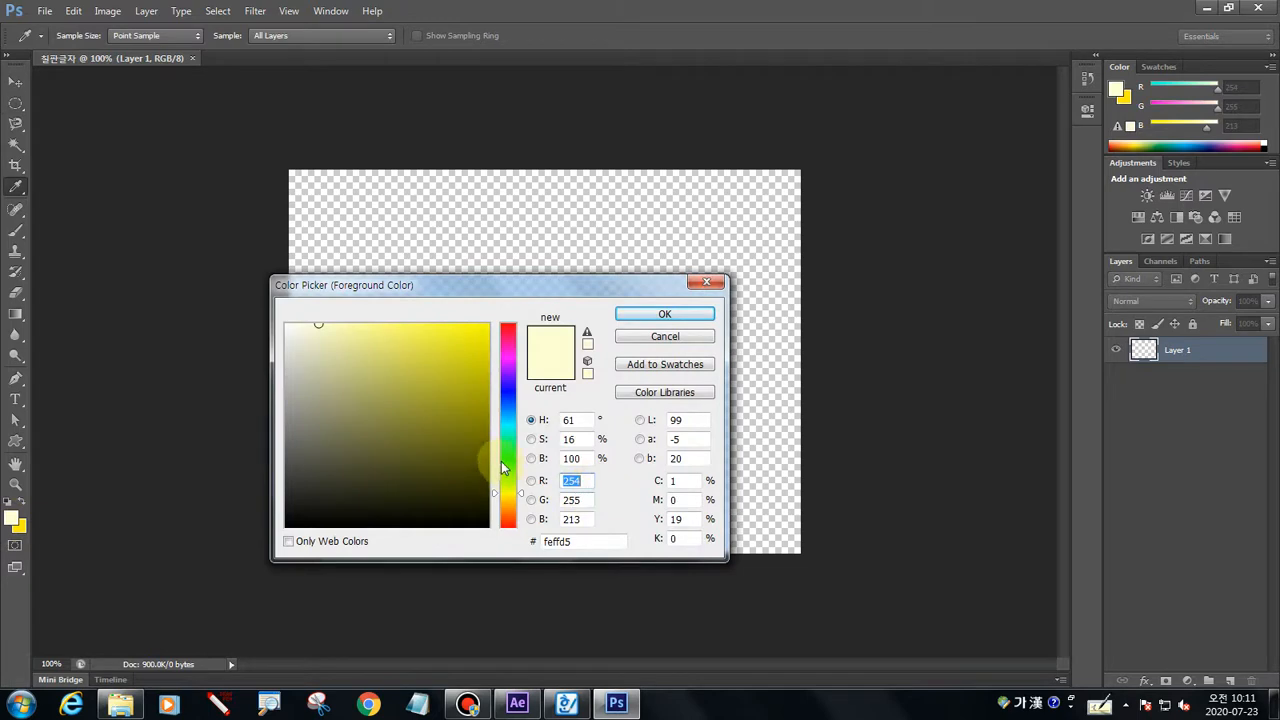
{"action": "left_click", "coordinate": [504, 485]}
{"action": "left_click_drag", "start_coordinate": [470, 440], "coordinate": [467, 481]}
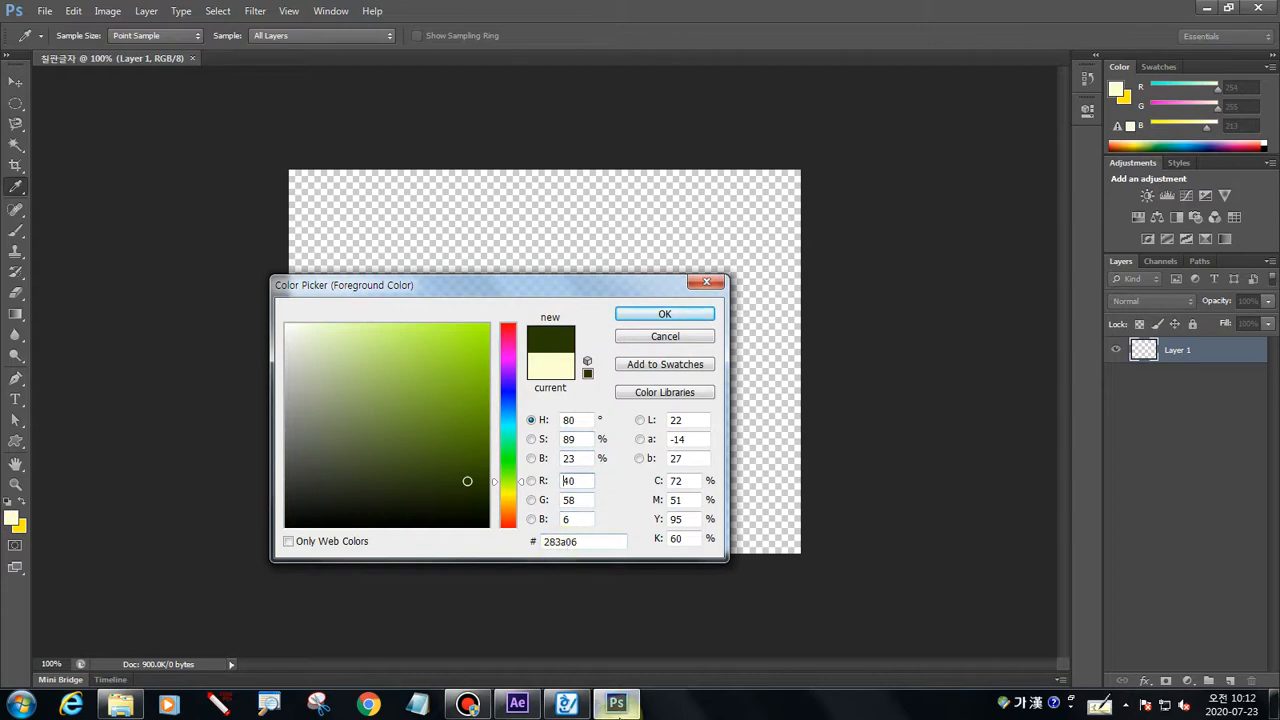
{"action": "left_click", "coordinate": [566, 705]}
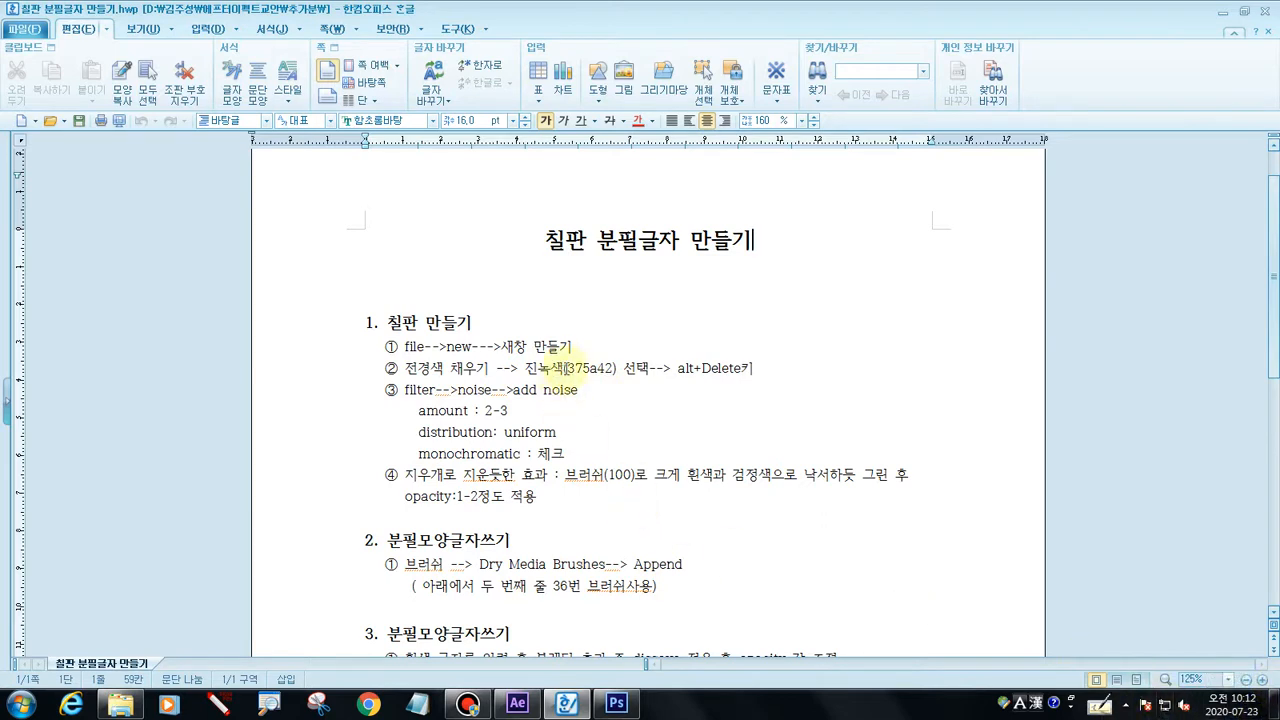
{"action": "left_click", "coordinate": [568, 368]}
{"action": "left_click_drag", "start_coordinate": [568, 368], "coordinate": [607, 368]}
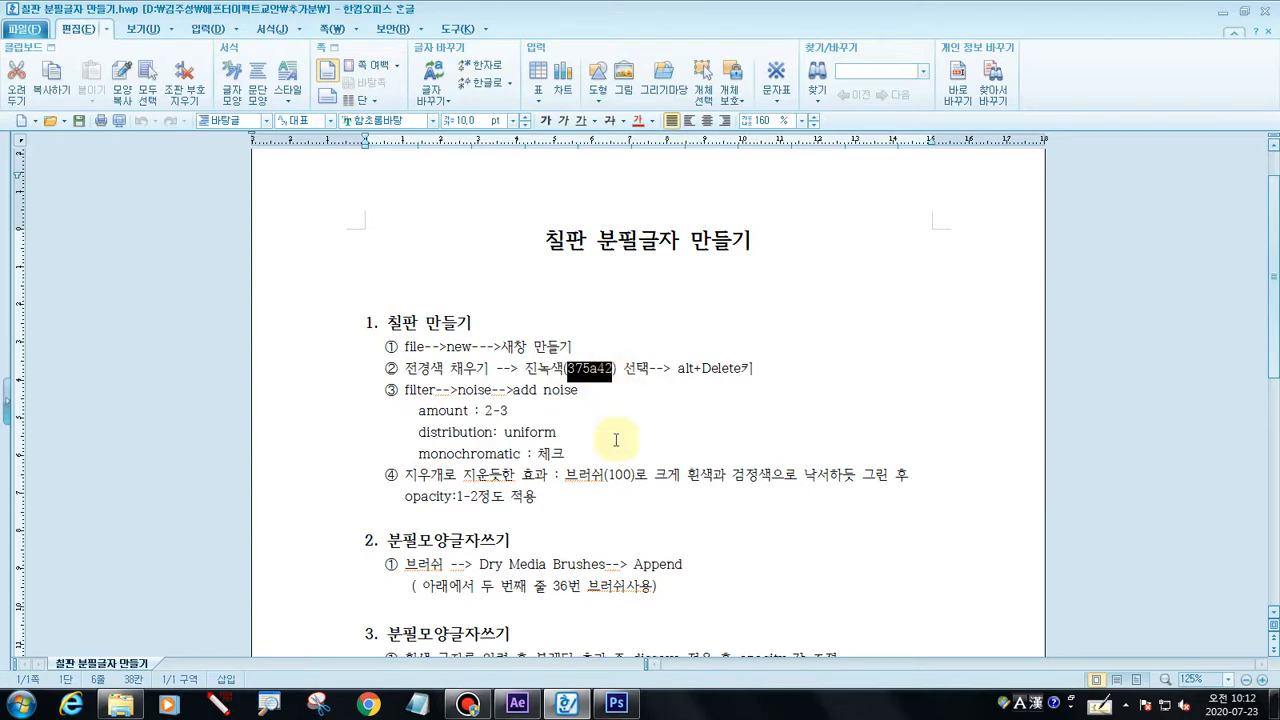
{"action": "key", "text": "ctrl+c"}
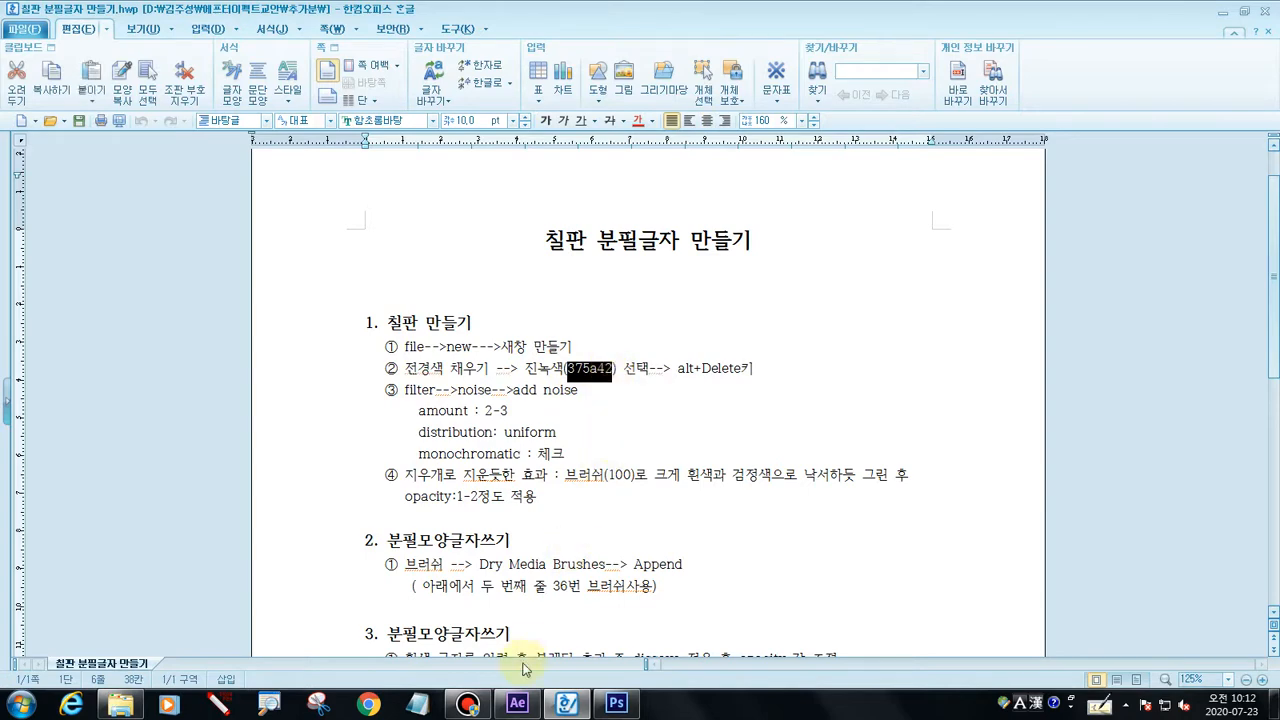
{"action": "left_click", "coordinate": [616, 704]}
{"action": "left_click_drag", "start_coordinate": [590, 543], "coordinate": [543, 541]}
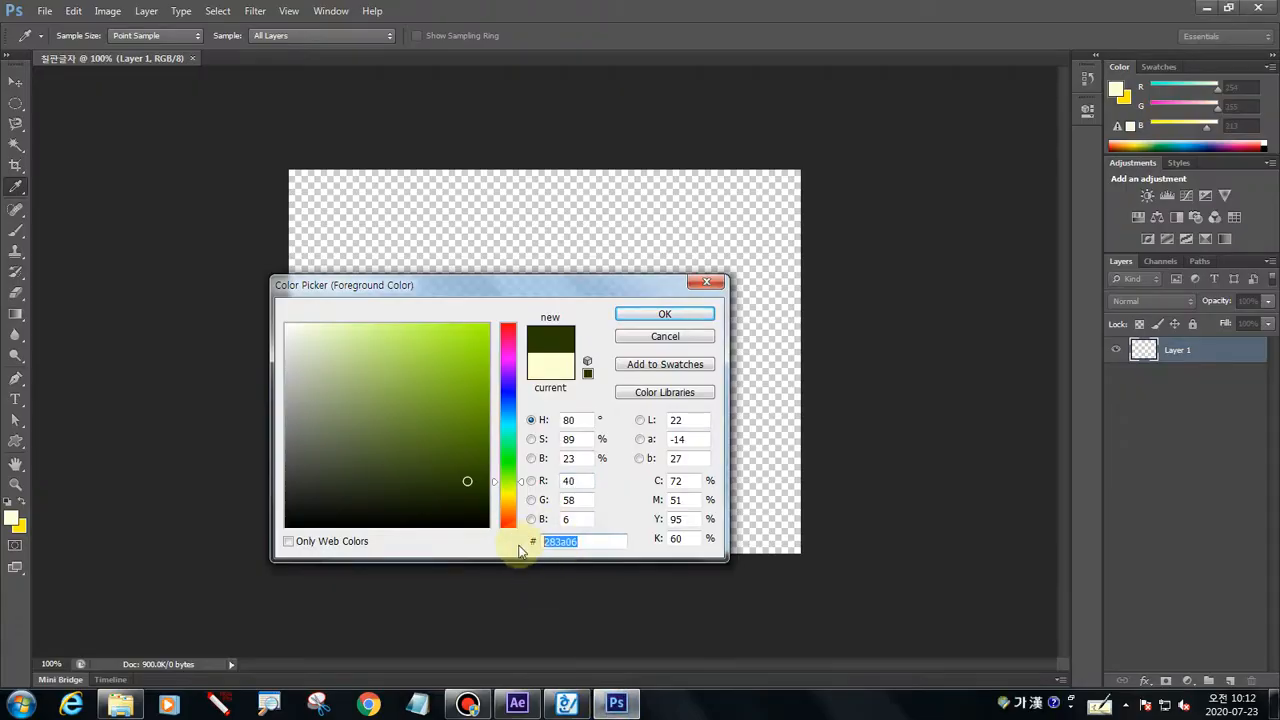
{"action": "key", "text": "ctrl+v"}
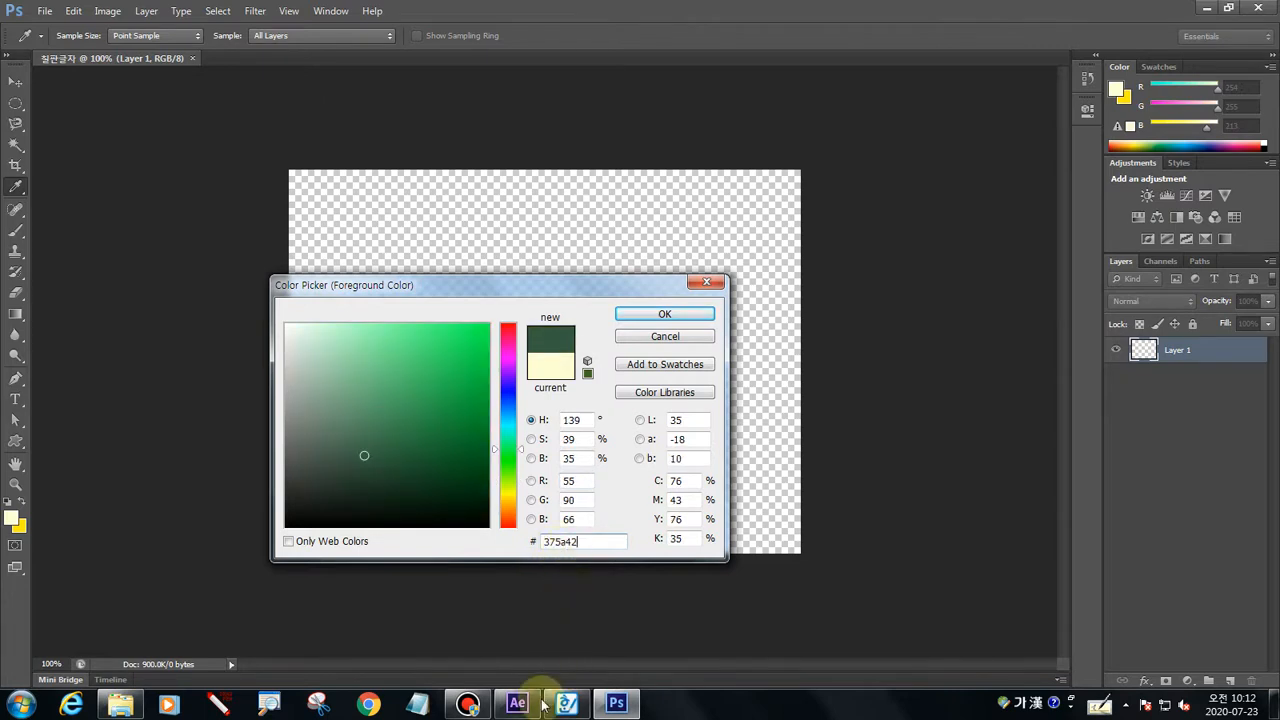
Mark the hex code 375a42 and the matching green sample point with the red on-screen pen, and clear the marks
{"action": "left_click", "coordinate": [220, 704]}
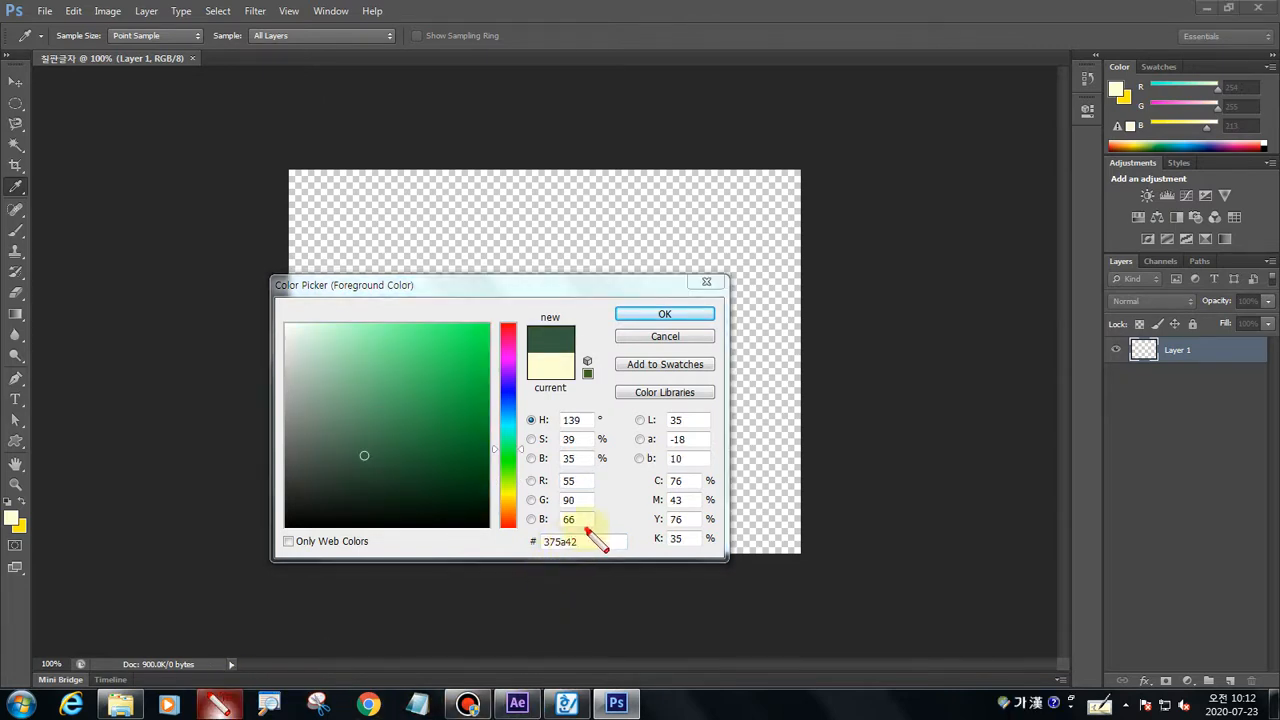
{"action": "mouse_move", "coordinate": [586, 529]}
{"action": "left_mouse_down"}
{"action": "mouse_move", "coordinate": [586, 552]}
{"action": "mouse_move", "coordinate": [534, 554]}
{"action": "mouse_move", "coordinate": [535, 534]}
{"action": "mouse_move", "coordinate": [586, 535]}
{"action": "left_mouse_up"}
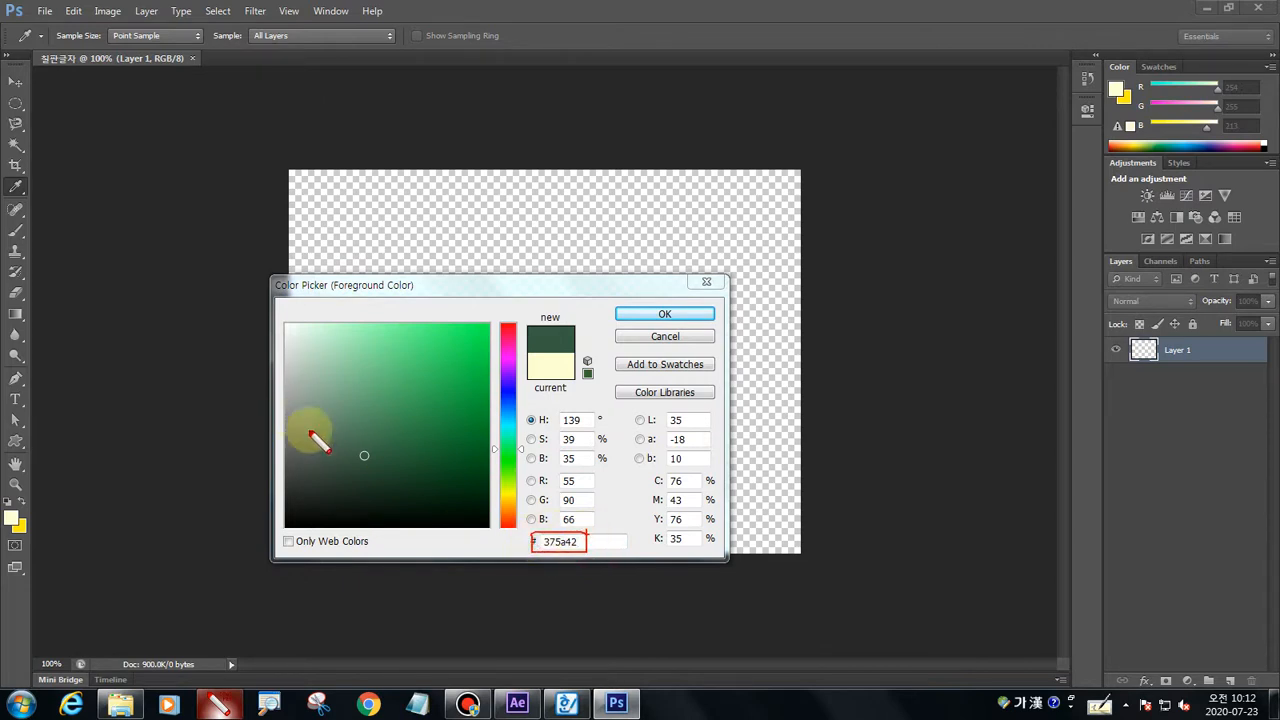
{"action": "mouse_move", "coordinate": [354, 455]}
{"action": "left_mouse_down"}
{"action": "mouse_move", "coordinate": [374, 452]}
{"action": "mouse_move", "coordinate": [350, 454]}
{"action": "left_mouse_up"}
{"action": "left_click_drag", "start_coordinate": [528, 557], "coordinate": [590, 557]}
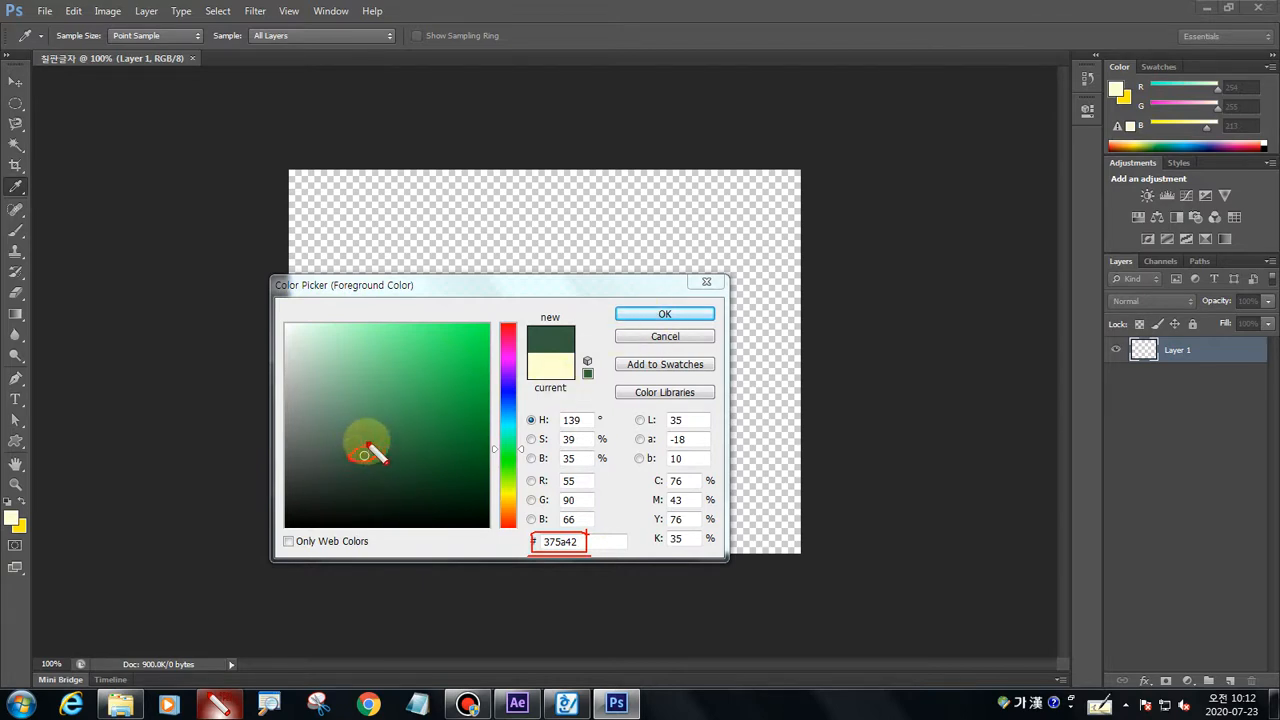
{"action": "key", "text": "Escape"}
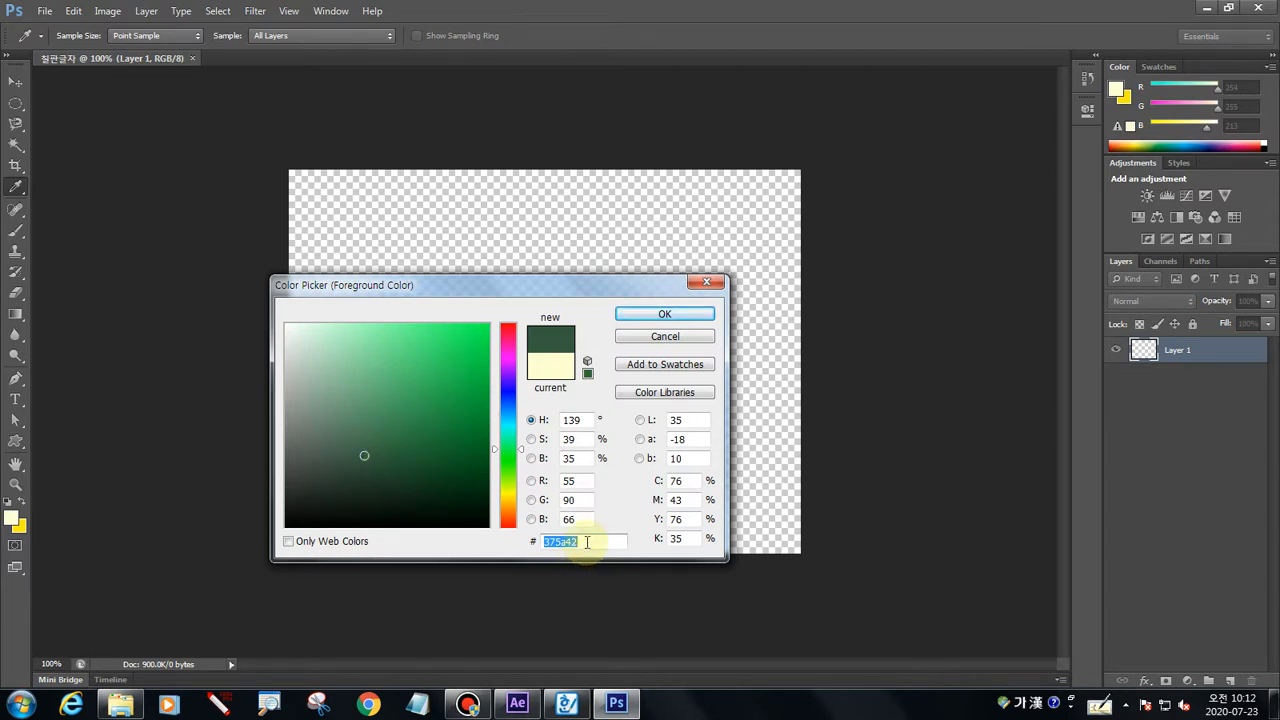
Accept the dark green as the foreground color and fill Layer 1 with it
{"action": "left_click", "coordinate": [664, 314]}
{"action": "key", "text": "m"}
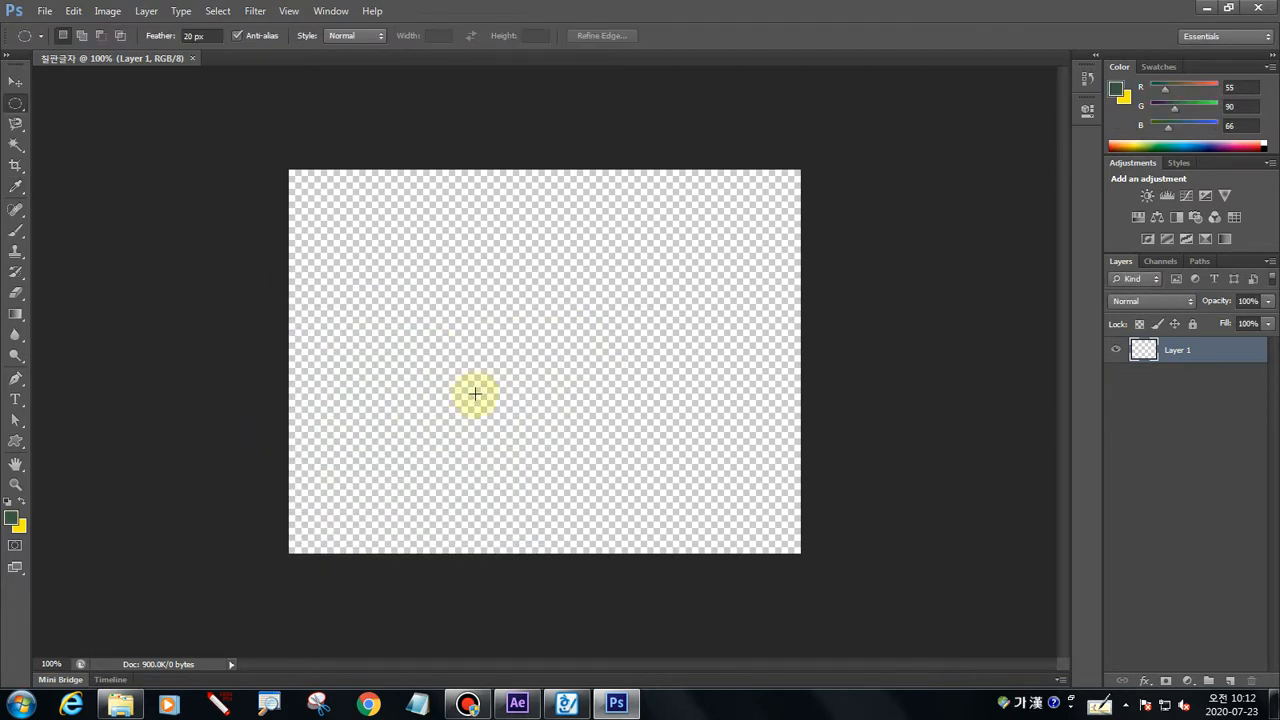
{"action": "key", "text": "alt+BackSpace"}
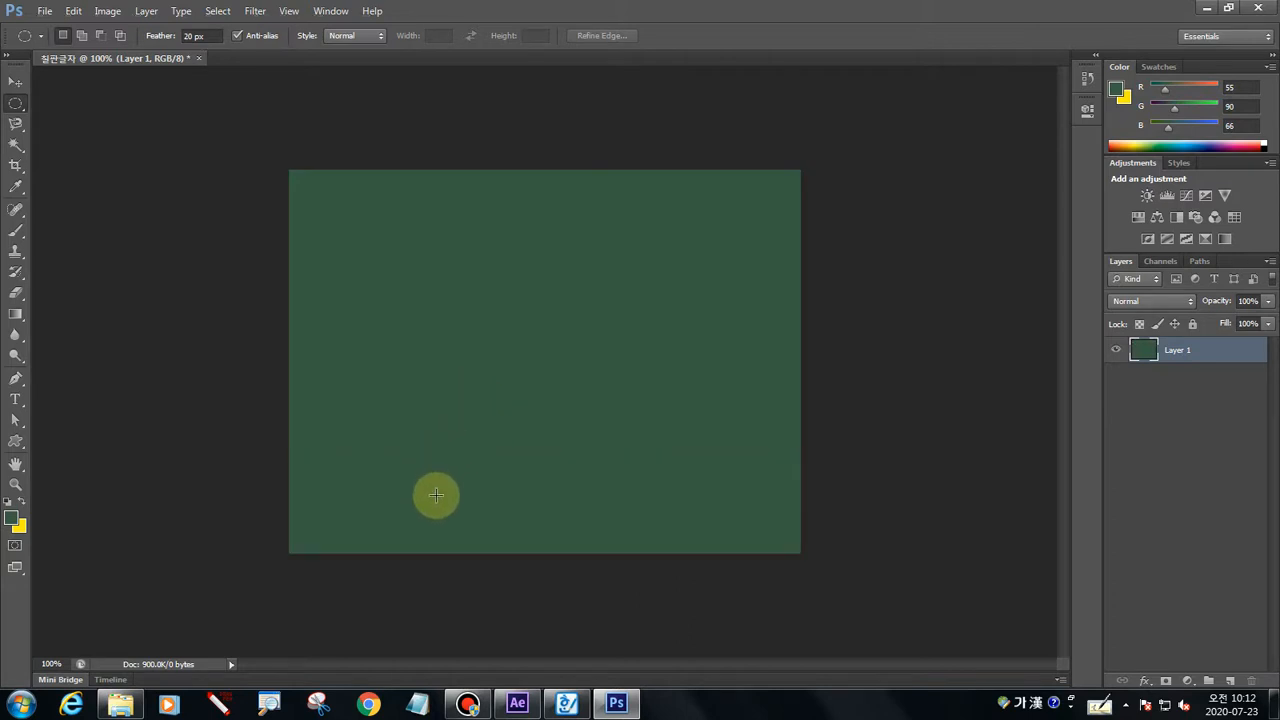
Draw a mark near the canvas's lower edge with the red on-screen pen and clear it
{"action": "left_click", "coordinate": [218, 703]}
{"action": "mouse_move", "coordinate": [570, 578]}
{"action": "left_mouse_down"}
{"action": "mouse_move", "coordinate": [367, 558]}
{"action": "mouse_move", "coordinate": [167, 141]}
{"action": "mouse_move", "coordinate": [485, 89]}
{"action": "mouse_move", "coordinate": [843, 156]}
{"action": "mouse_move", "coordinate": [881, 316]}
{"action": "mouse_move", "coordinate": [819, 509]}
{"action": "mouse_move", "coordinate": [626, 568]}
{"action": "mouse_move", "coordinate": [450, 564]}
{"action": "left_mouse_up"}
{"action": "key", "text": "Escape"}
Rename Layer 1 as 칠판, circle the new name with the red on-screen pen, and clear the mark
{"action": "double_click", "coordinate": [1175, 350]}
{"action": "type", "text": "칠판"}
{"action": "key", "text": "Return"}
{"action": "left_click", "coordinate": [218, 704]}
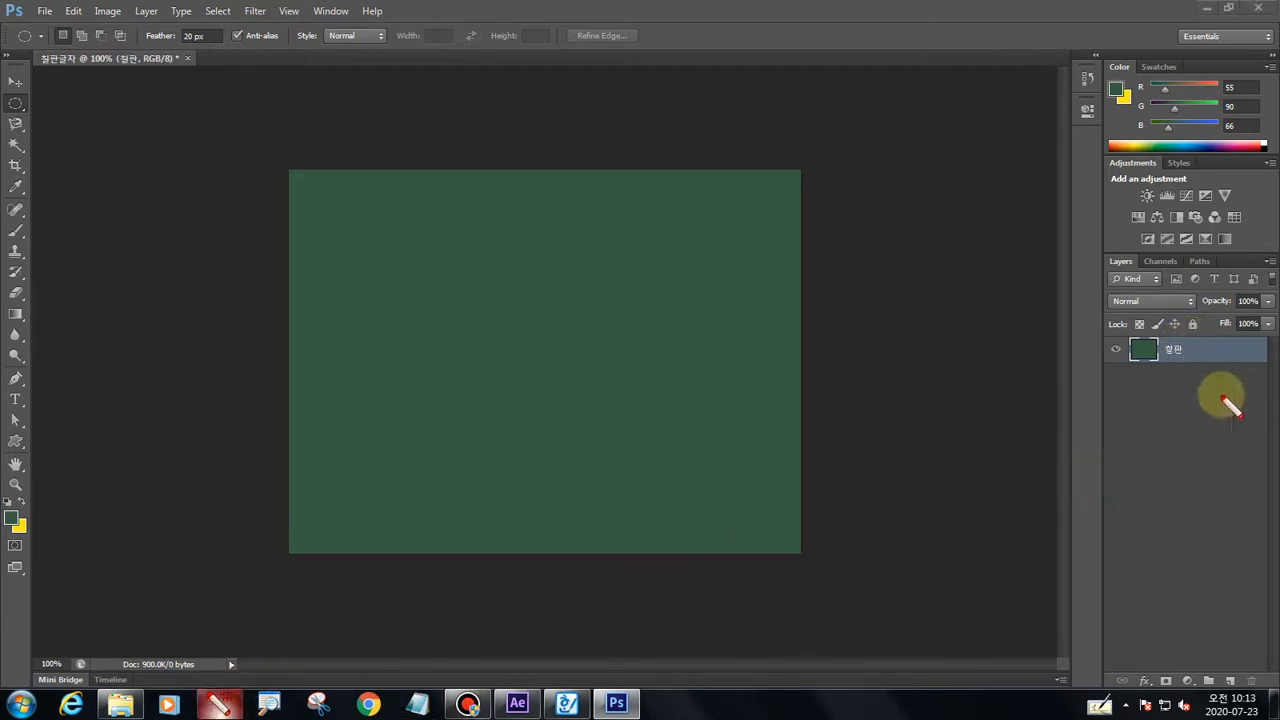
{"action": "mouse_move", "coordinate": [1178, 337]}
{"action": "left_mouse_down"}
{"action": "mouse_move", "coordinate": [1160, 340]}
{"action": "mouse_move", "coordinate": [1180, 358]}
{"action": "left_mouse_up"}
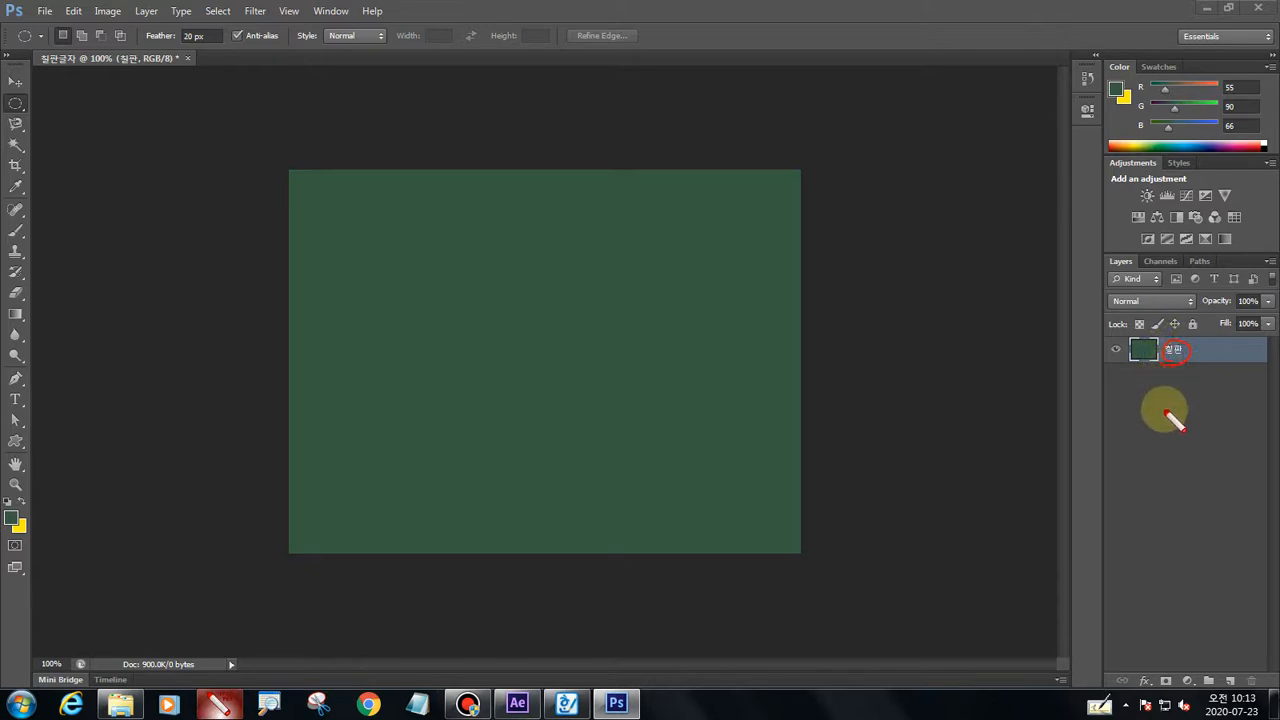
{"action": "key", "text": "Escape"}
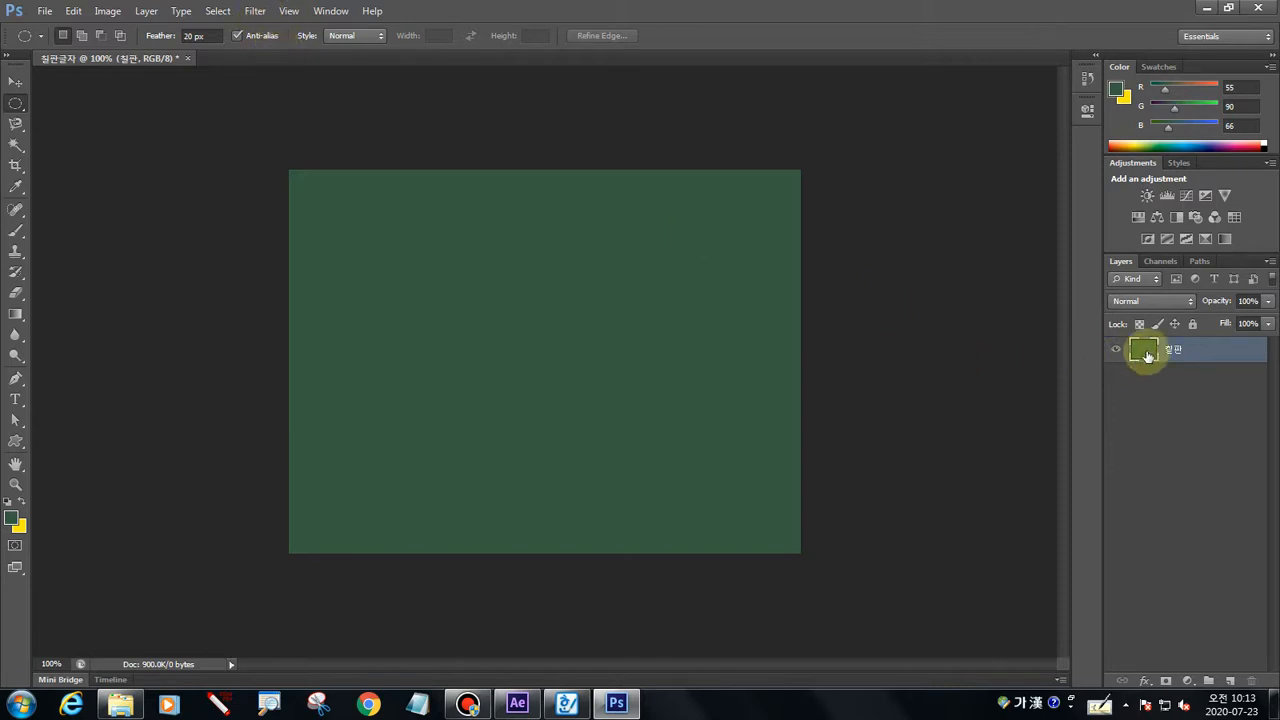
Set up the Add Noise filter for the 칠판 layer with amount 2%, Uniform distribution and Monochromatic on
{"action": "left_click", "coordinate": [252, 11]}
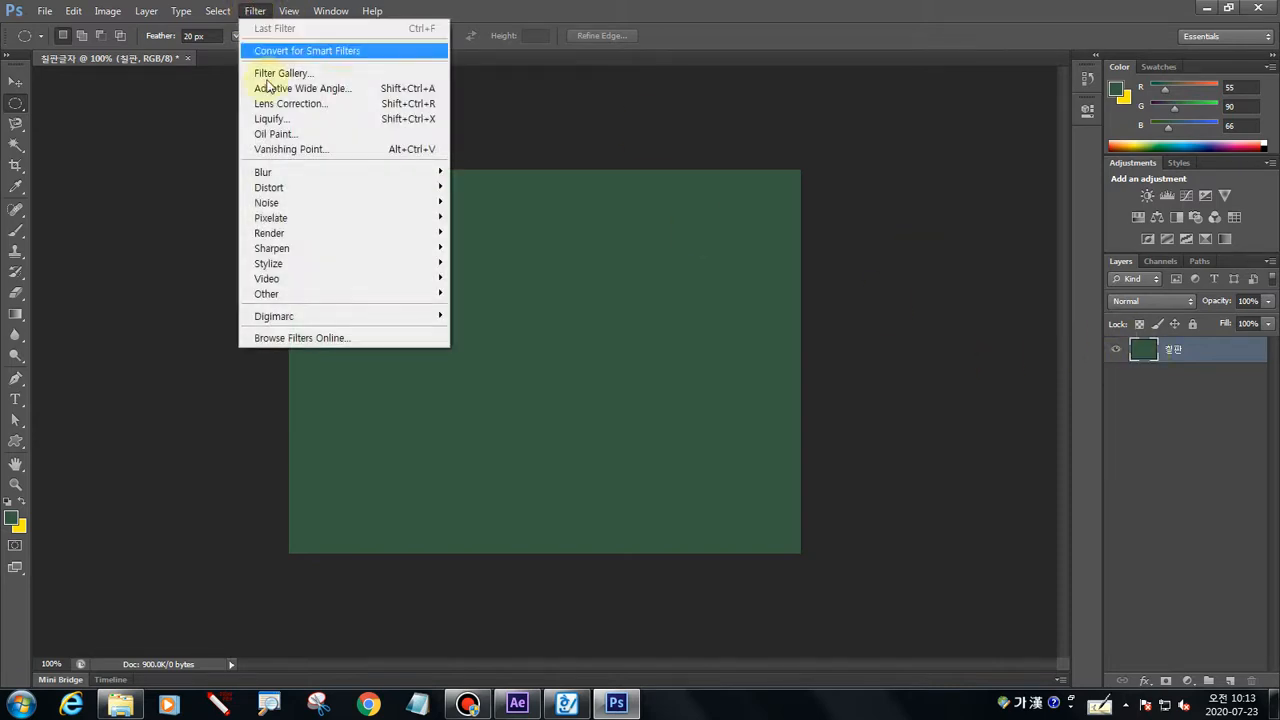
{"action": "mouse_move", "coordinate": [288, 200]}
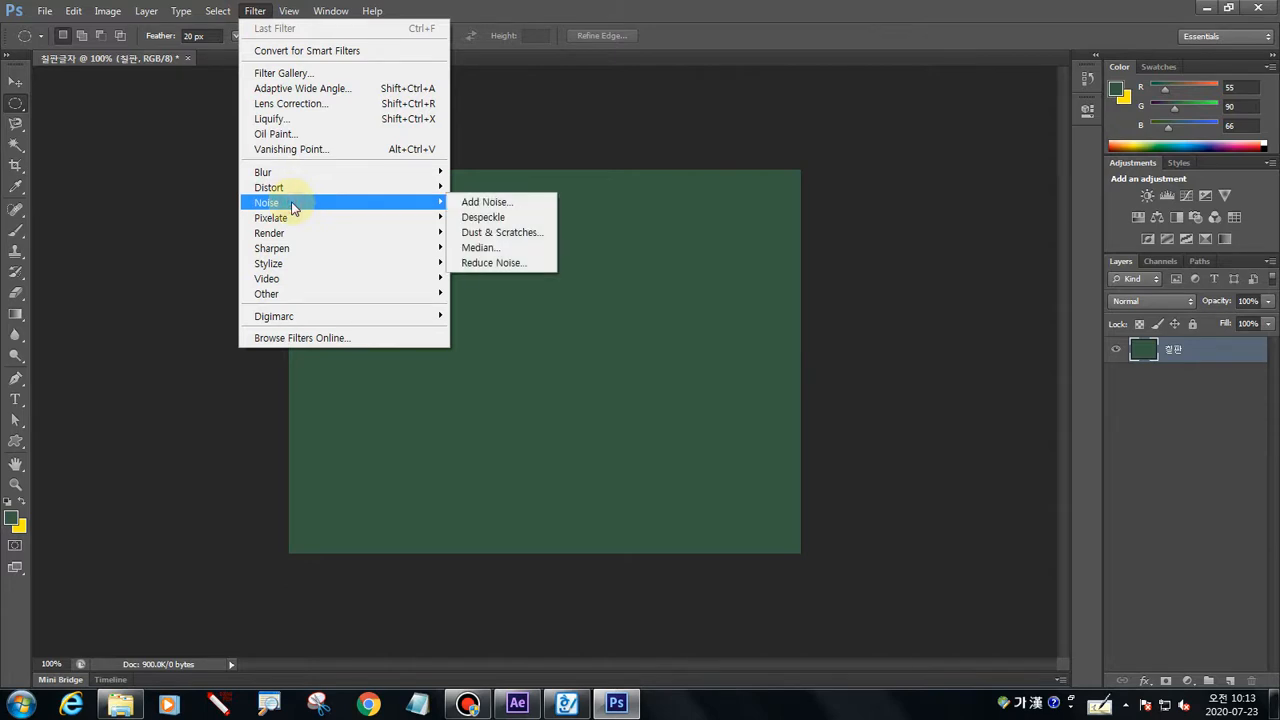
{"action": "left_click", "coordinate": [498, 203]}
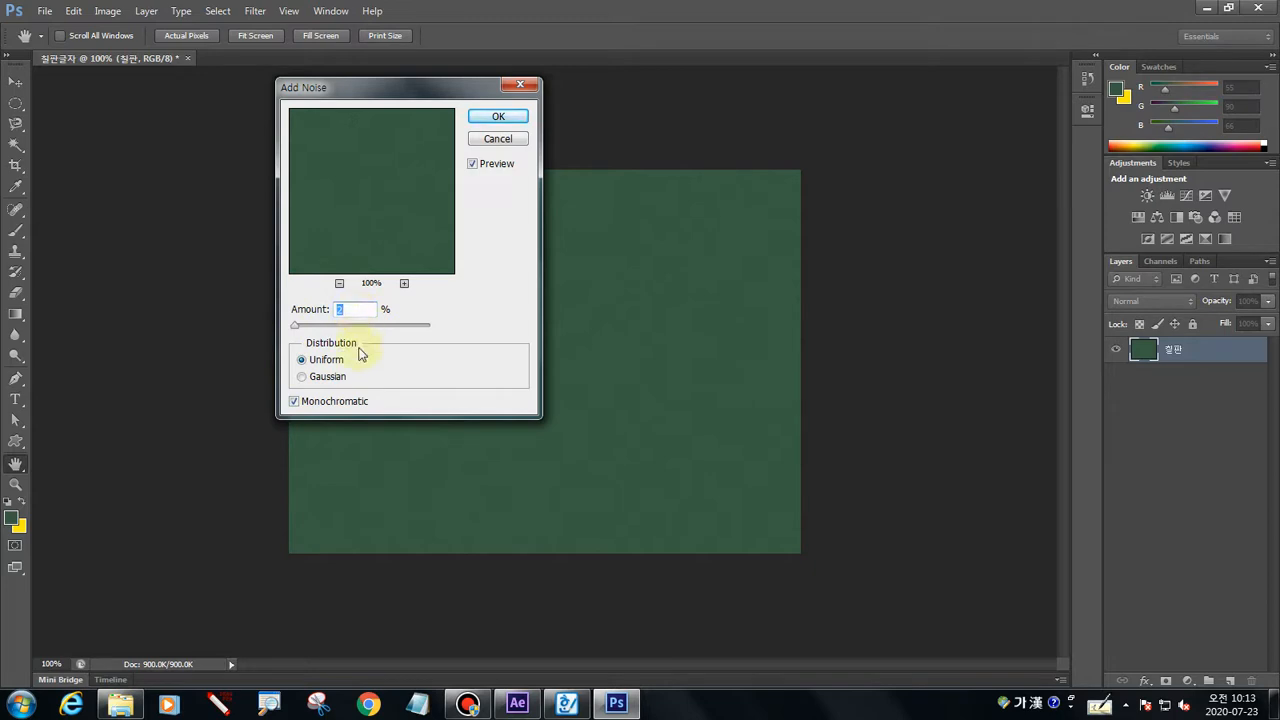
{"action": "left_click", "coordinate": [294, 402]}
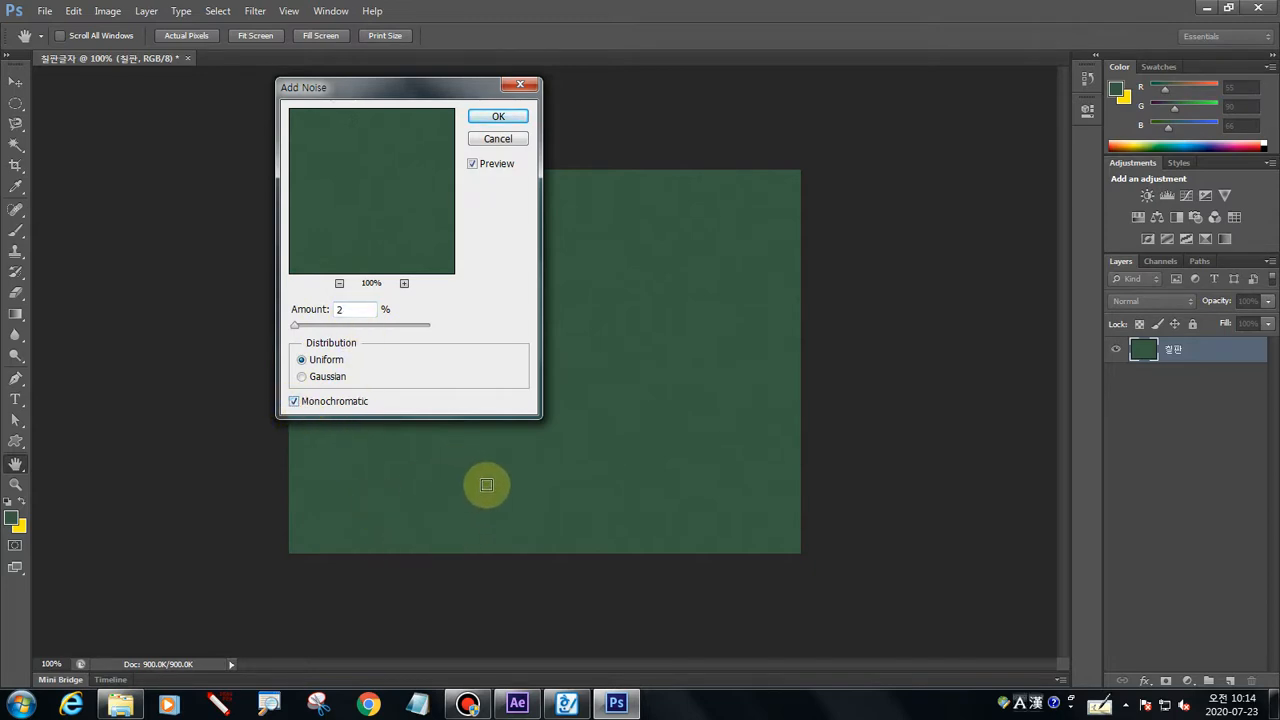
Mark the Add Noise settings with the red on-screen pen, then clear the marks and apply the filter
{"action": "left_click", "coordinate": [220, 705]}
{"action": "mouse_move", "coordinate": [284, 397]}
{"action": "left_mouse_down"}
{"action": "mouse_move", "coordinate": [367, 419]}
{"action": "mouse_move", "coordinate": [383, 399]}
{"action": "mouse_move", "coordinate": [278, 396]}
{"action": "mouse_move", "coordinate": [303, 409]}
{"action": "mouse_move", "coordinate": [286, 413]}
{"action": "mouse_move", "coordinate": [319, 413]}
{"action": "left_mouse_up"}
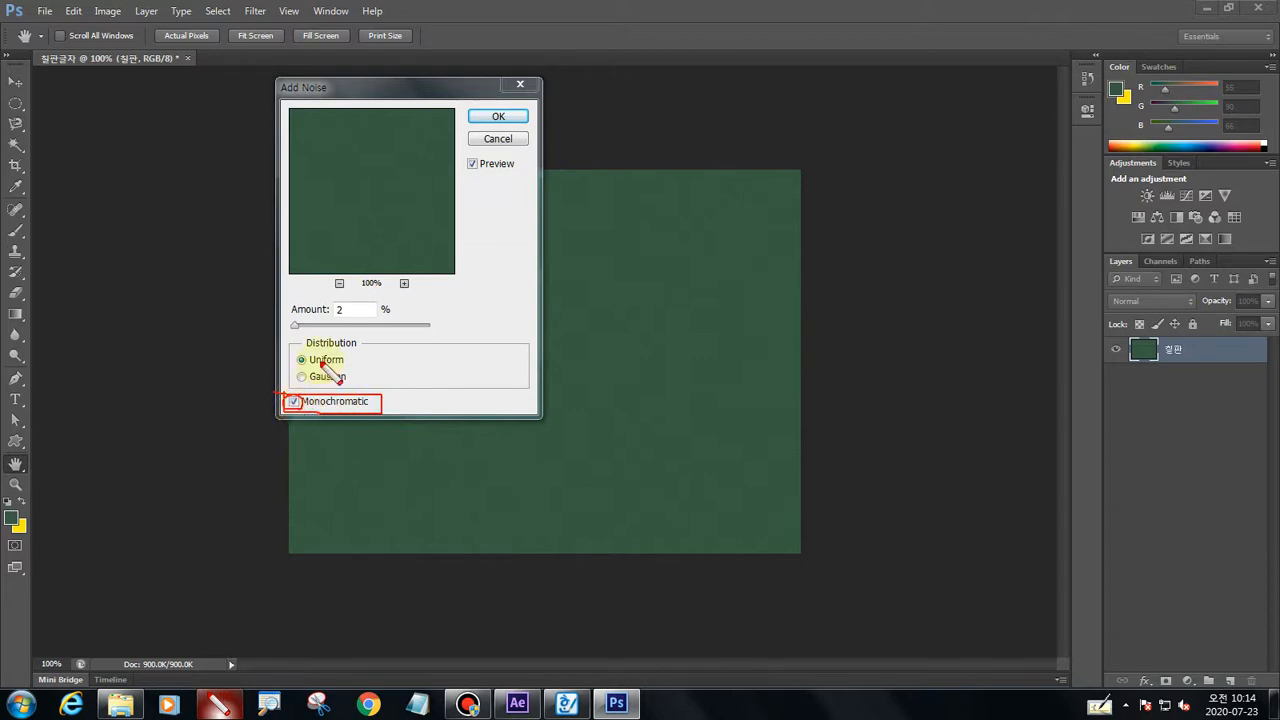
{"action": "mouse_move", "coordinate": [298, 366]}
{"action": "left_mouse_down"}
{"action": "mouse_move", "coordinate": [346, 366]}
{"action": "mouse_move", "coordinate": [299, 356]}
{"action": "mouse_move", "coordinate": [300, 368]}
{"action": "left_mouse_up"}
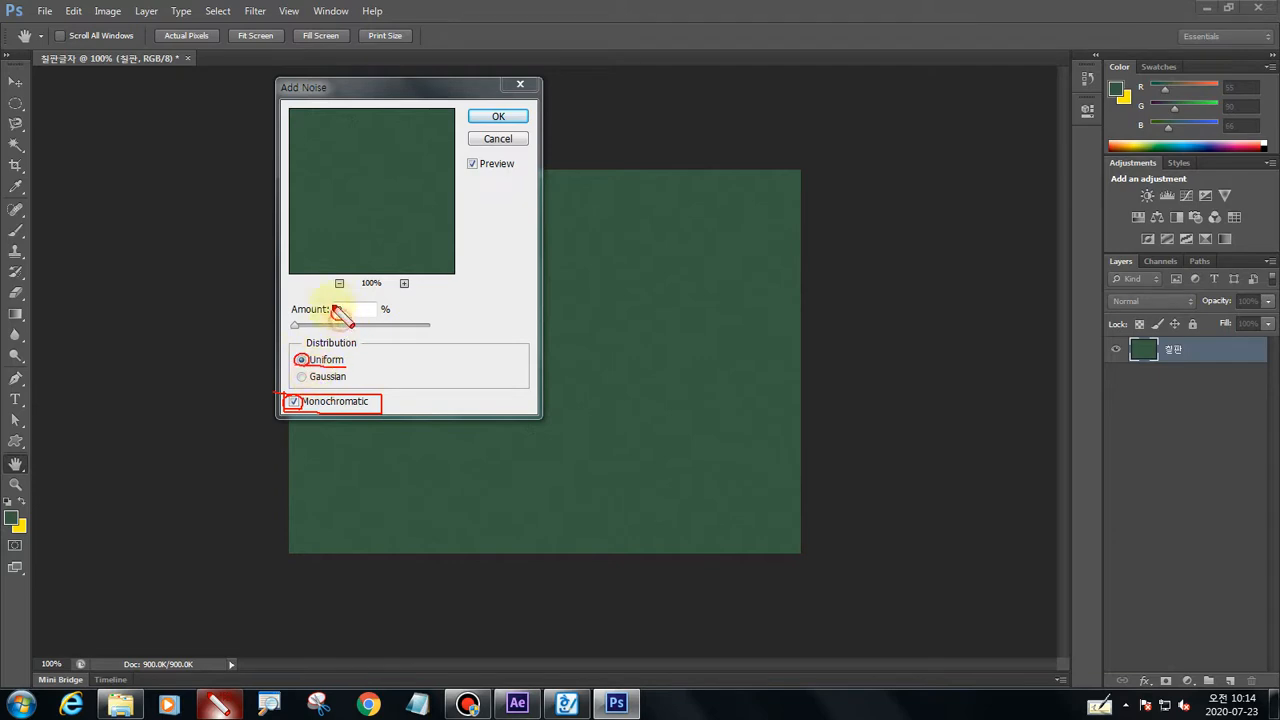
{"action": "left_click_drag", "start_coordinate": [335, 308], "coordinate": [346, 322]}
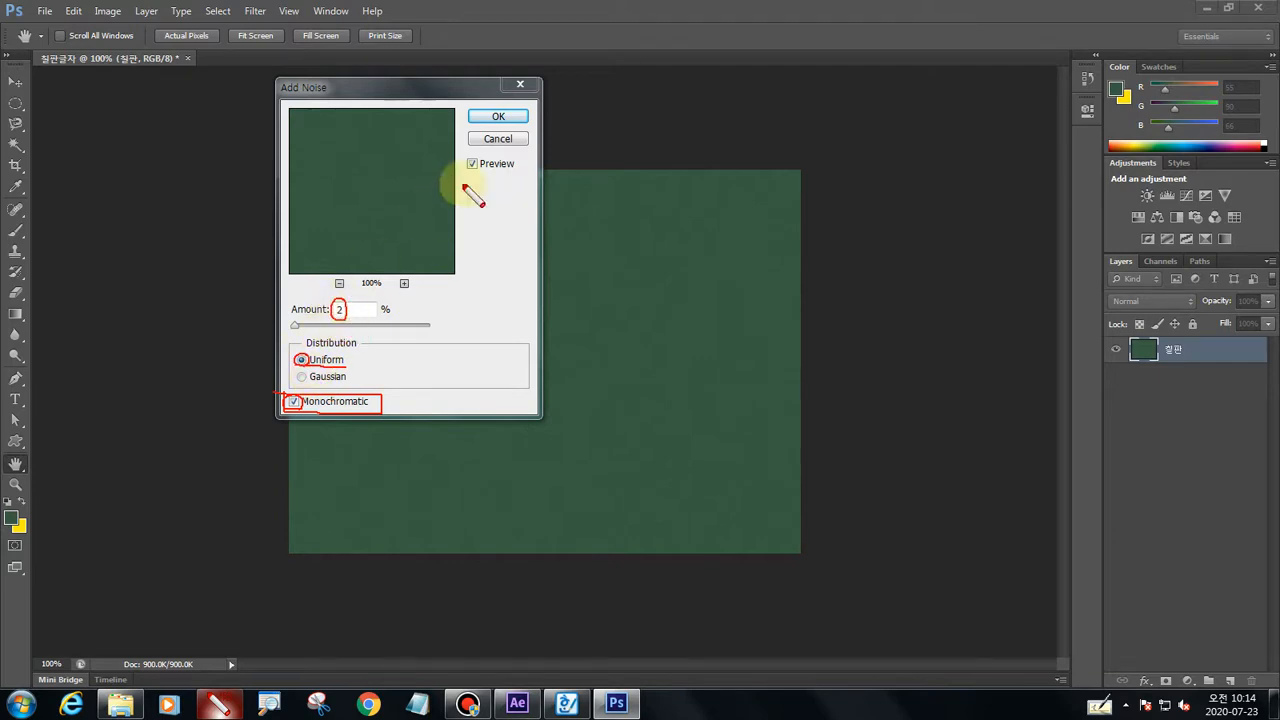
{"action": "left_click_drag", "start_coordinate": [514, 110], "coordinate": [484, 127]}
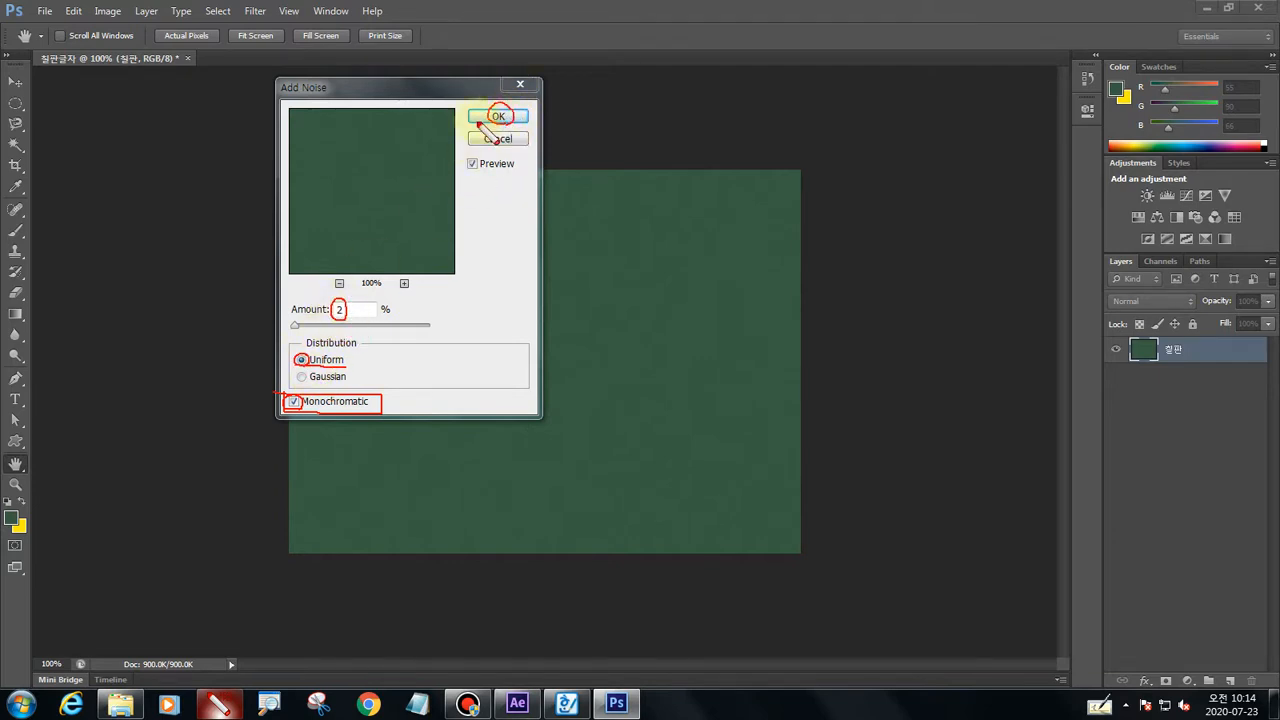
{"action": "key", "text": "Escape"}
{"action": "left_click", "coordinate": [486, 118]}
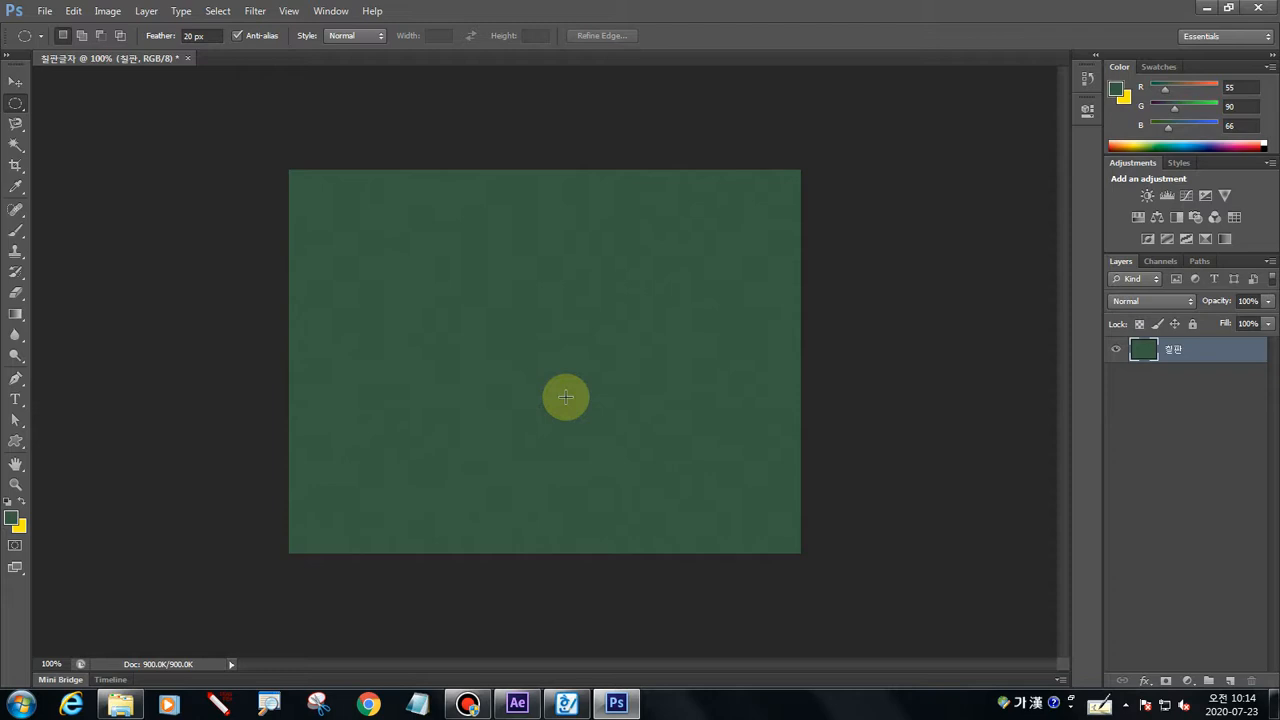
Select the Brush tool, mark it and its brush preset selector with the red on-screen pen, and clear the marks
{"action": "left_click", "coordinate": [15, 235]}
{"action": "left_click", "coordinate": [76, 231]}
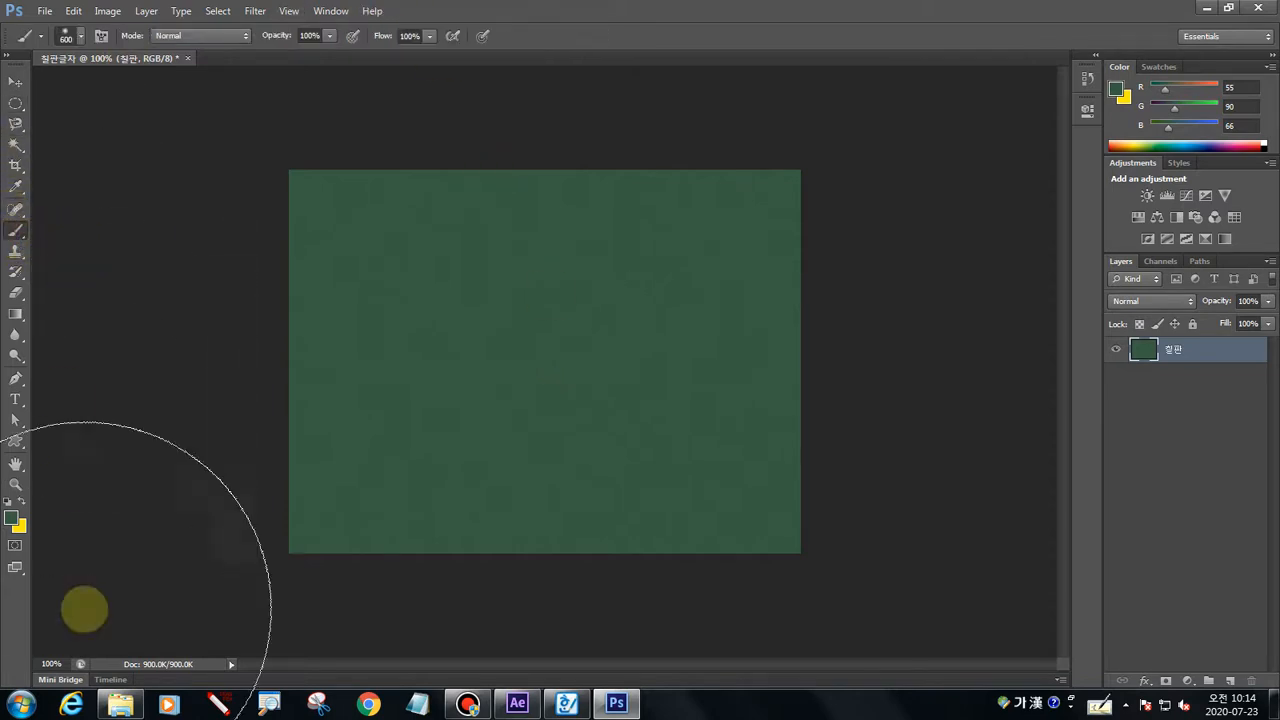
{"action": "left_click", "coordinate": [221, 701]}
{"action": "mouse_move", "coordinate": [33, 224]}
{"action": "left_mouse_down"}
{"action": "mouse_move", "coordinate": [4, 252]}
{"action": "mouse_move", "coordinate": [5, 223]}
{"action": "mouse_move", "coordinate": [40, 226]}
{"action": "left_mouse_up"}
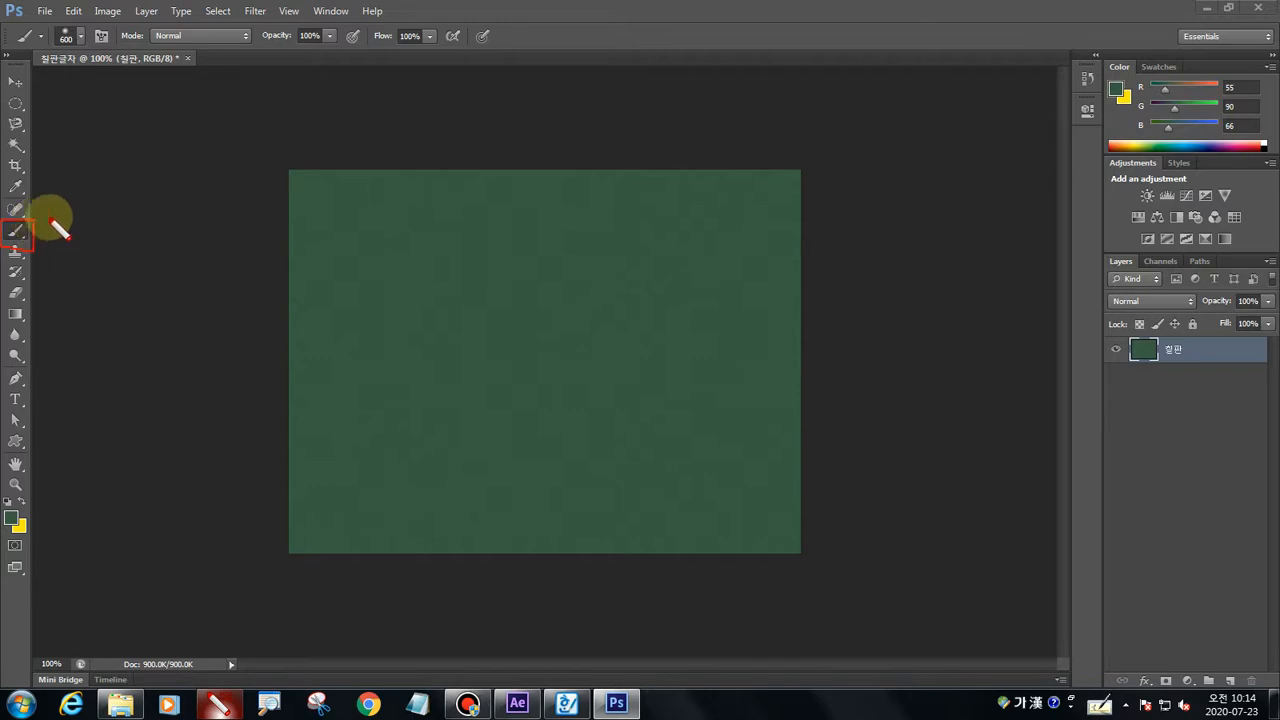
{"action": "mouse_move", "coordinate": [34, 222]}
{"action": "left_mouse_down"}
{"action": "mouse_move", "coordinate": [68, 183]}
{"action": "mouse_move", "coordinate": [72, 58]}
{"action": "mouse_move", "coordinate": [80, 66]}
{"action": "mouse_move", "coordinate": [92, 28]}
{"action": "mouse_move", "coordinate": [58, 56]}
{"action": "mouse_move", "coordinate": [52, 34]}
{"action": "mouse_move", "coordinate": [91, 22]}
{"action": "left_mouse_up"}
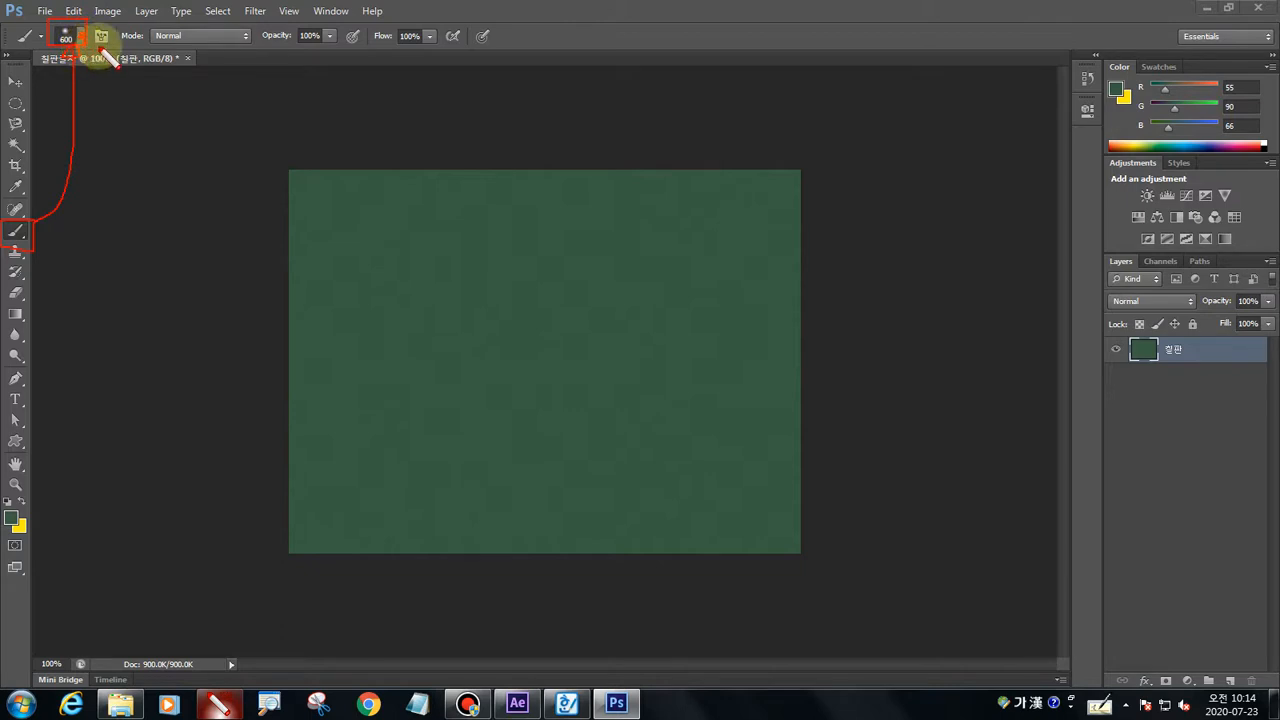
{"action": "key", "text": "Escape"}
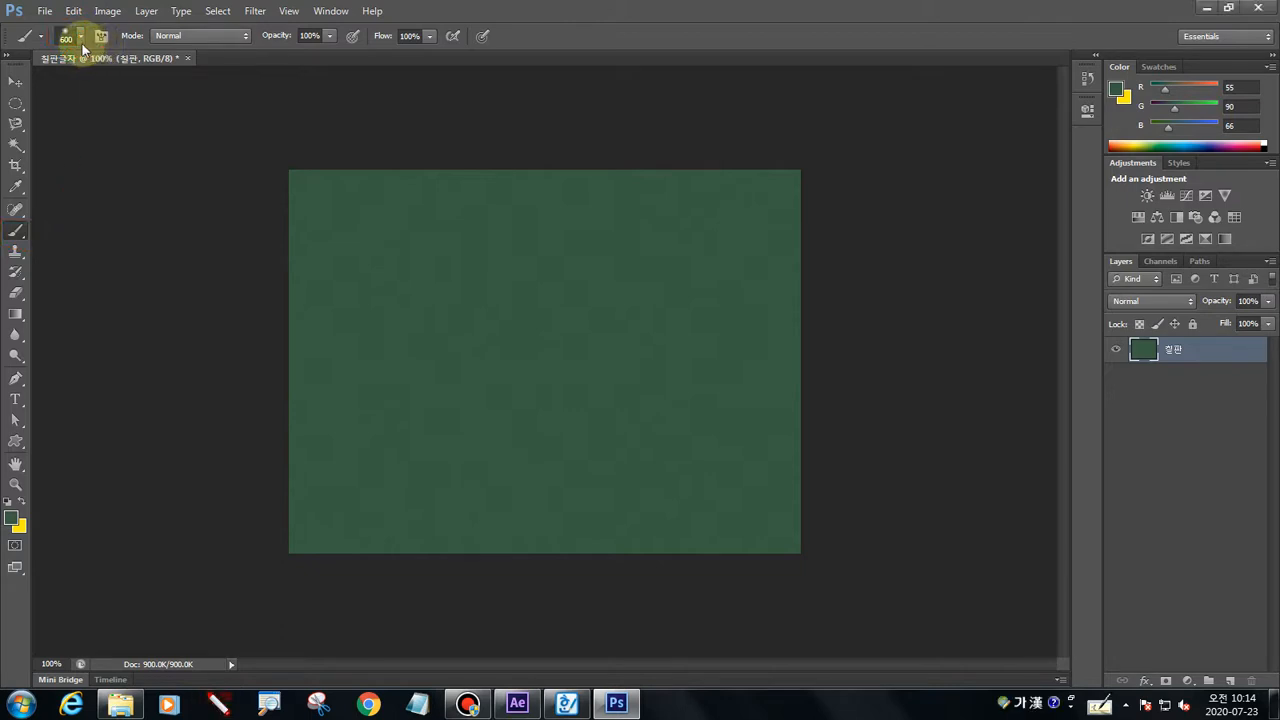
Choose the second 36 px brush in the second-to-last row of presets and enlarge it to 80 px
{"action": "left_click", "coordinate": [81, 47]}
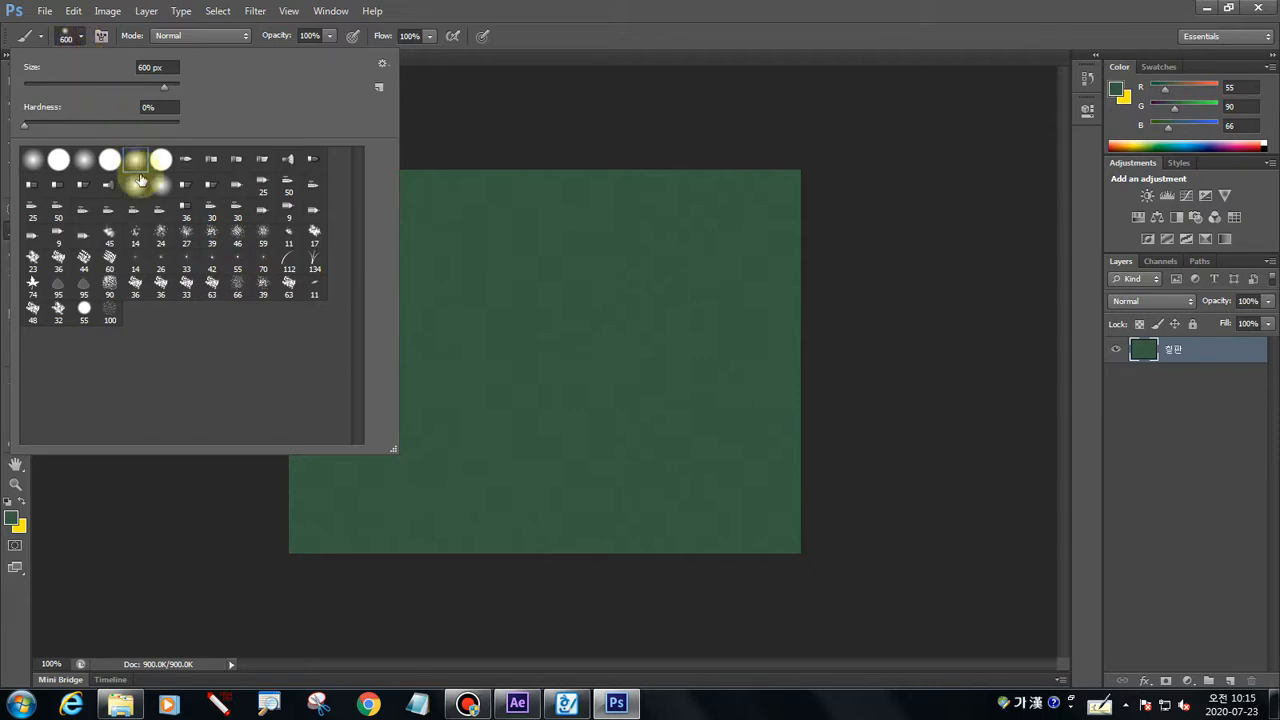
{"action": "left_click", "coordinate": [160, 287]}
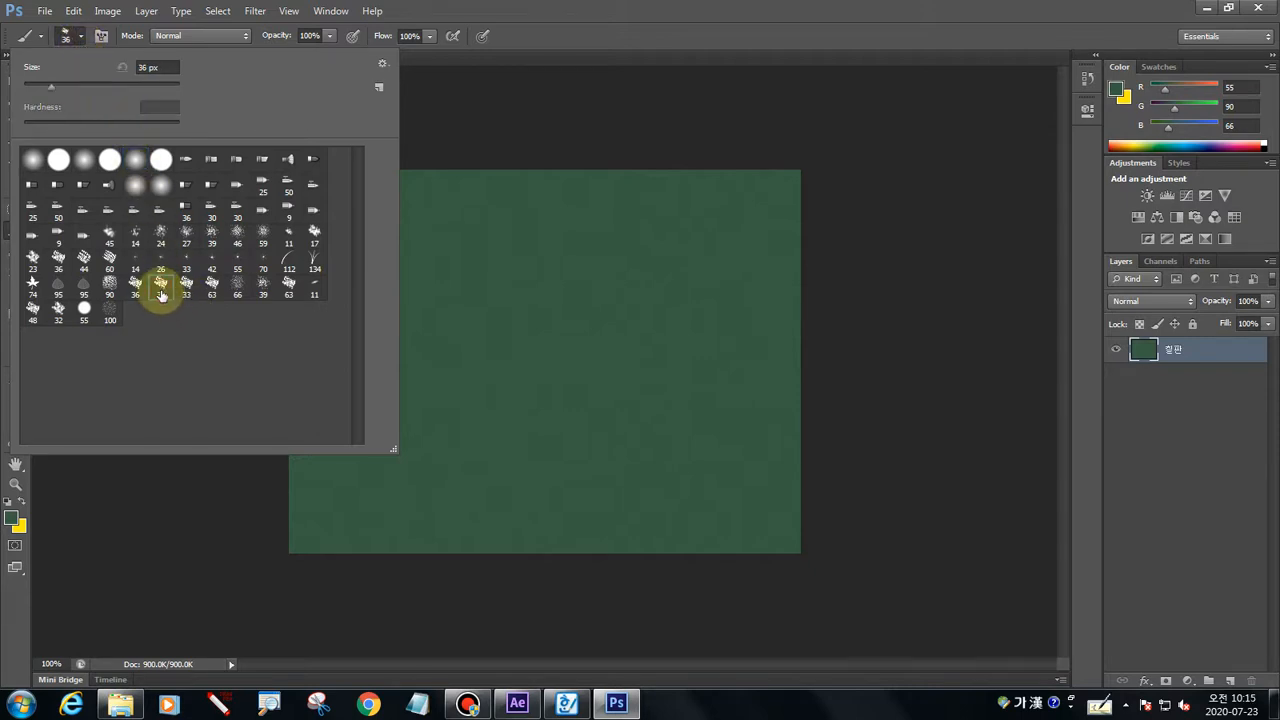
{"action": "left_click", "coordinate": [189, 593]}
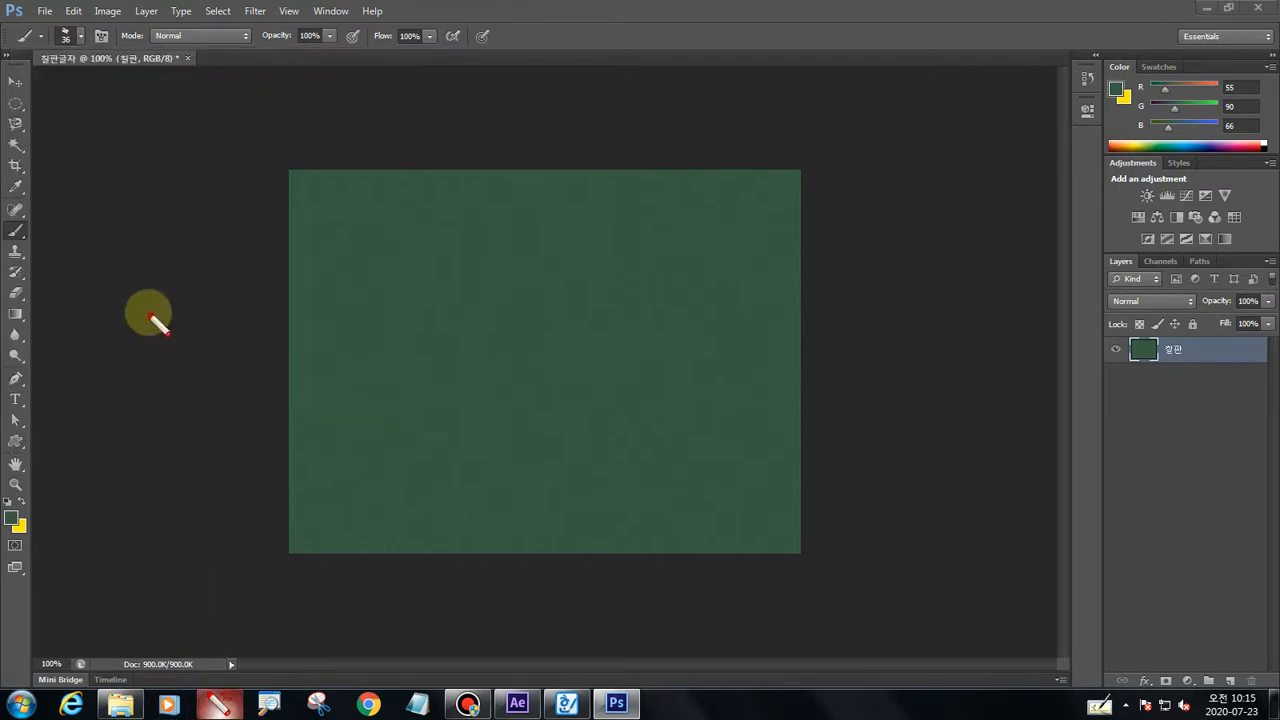
{"action": "left_click", "coordinate": [80, 36]}
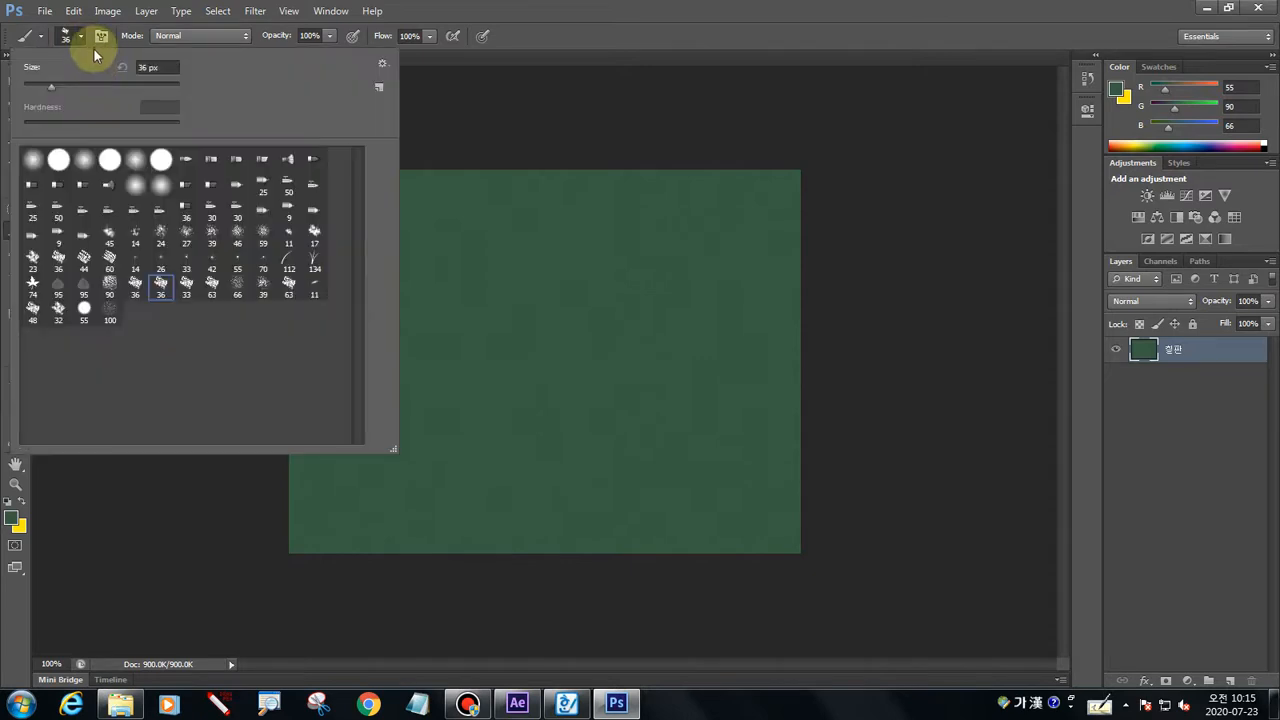
{"action": "double_click", "coordinate": [159, 287]}
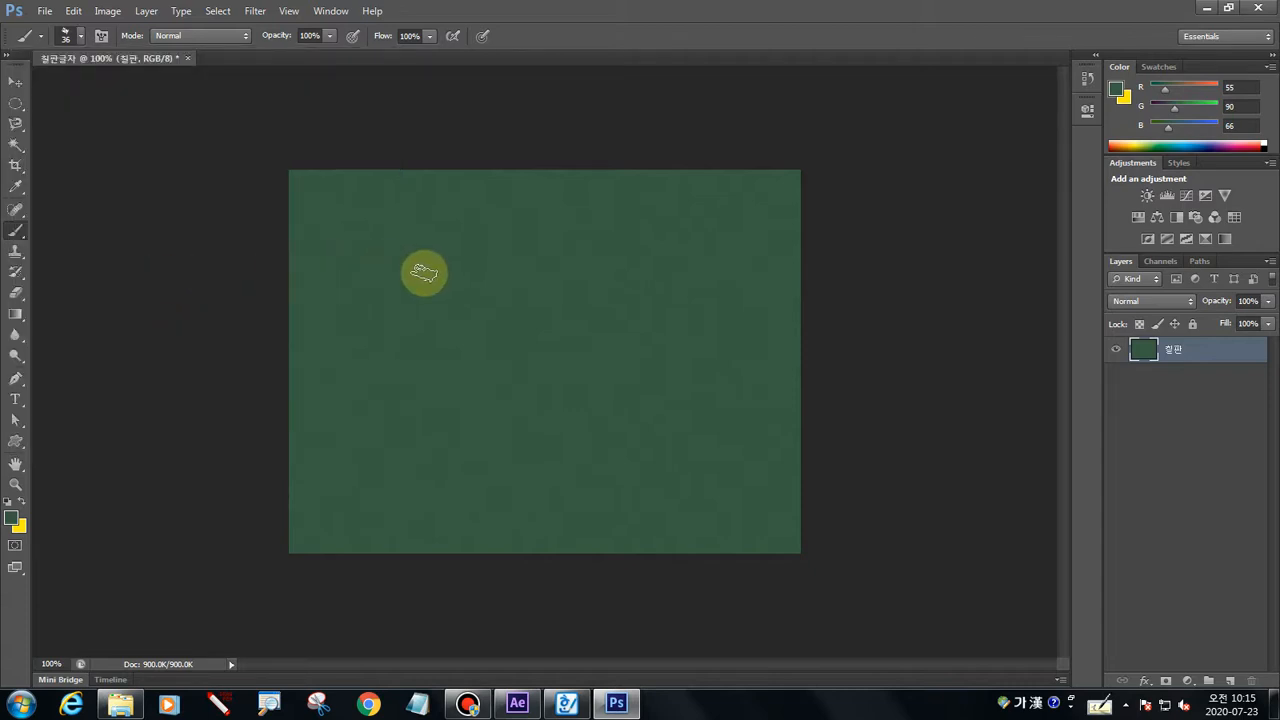
{"action": "key", "text": "bracketright"}
{"action": "key", "text": "bracketright"}
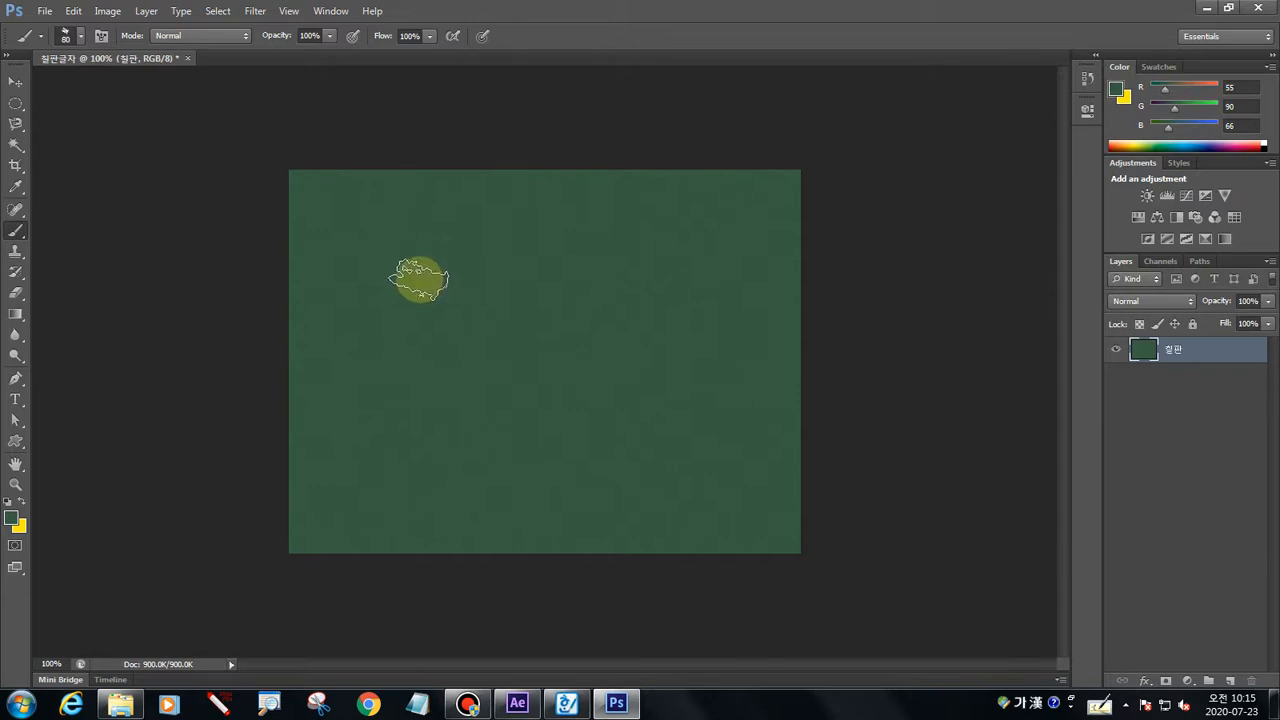
Write and circle the two square brackets on the canvas with the red on-screen pen, and clear the marks
{"action": "left_click", "coordinate": [218, 703]}
{"action": "mouse_move", "coordinate": [446, 322]}
{"action": "left_mouse_down"}
{"action": "mouse_move", "coordinate": [426, 367]}
{"action": "mouse_move", "coordinate": [444, 369]}
{"action": "mouse_move", "coordinate": [527, 332]}
{"action": "mouse_move", "coordinate": [521, 379]}
{"action": "mouse_move", "coordinate": [502, 375]}
{"action": "mouse_move", "coordinate": [535, 394]}
{"action": "mouse_move", "coordinate": [488, 372]}
{"action": "mouse_move", "coordinate": [482, 332]}
{"action": "mouse_move", "coordinate": [525, 334]}
{"action": "mouse_move", "coordinate": [515, 372]}
{"action": "left_mouse_up"}
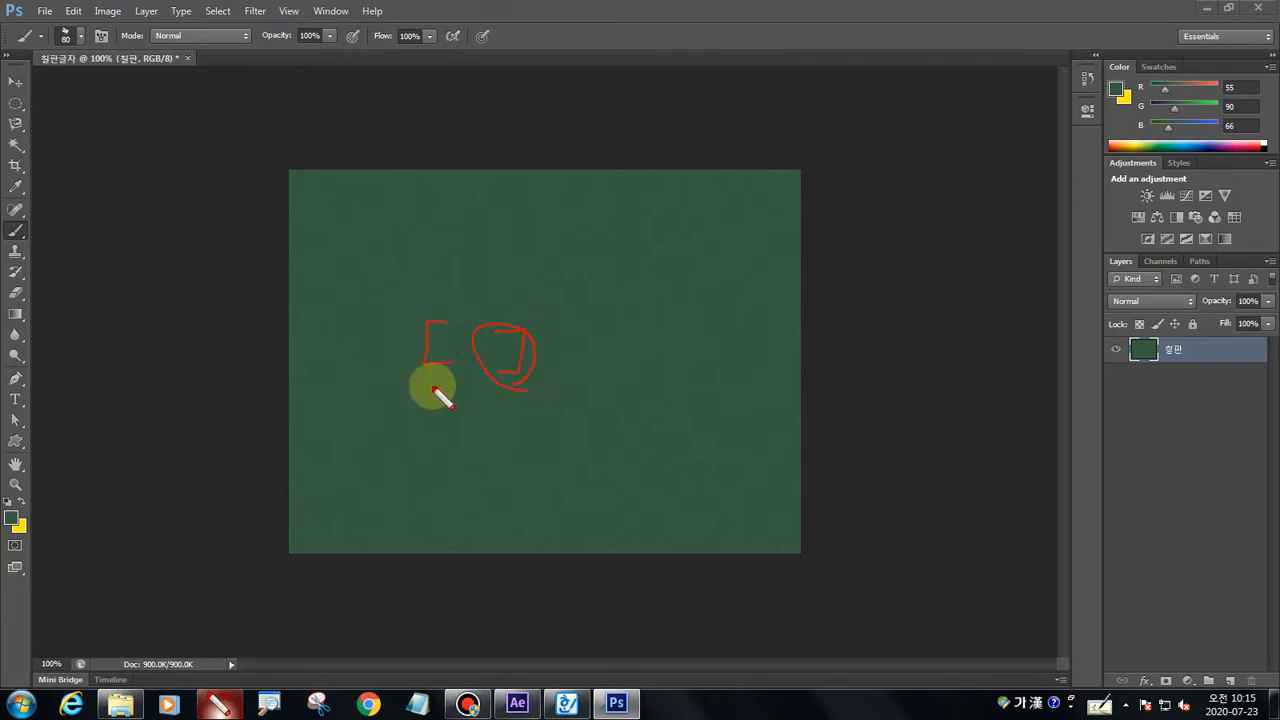
{"action": "mouse_move", "coordinate": [433, 388]}
{"action": "left_mouse_down"}
{"action": "mouse_move", "coordinate": [402, 334]}
{"action": "mouse_move", "coordinate": [436, 311]}
{"action": "mouse_move", "coordinate": [463, 346]}
{"action": "mouse_move", "coordinate": [419, 393]}
{"action": "left_mouse_up"}
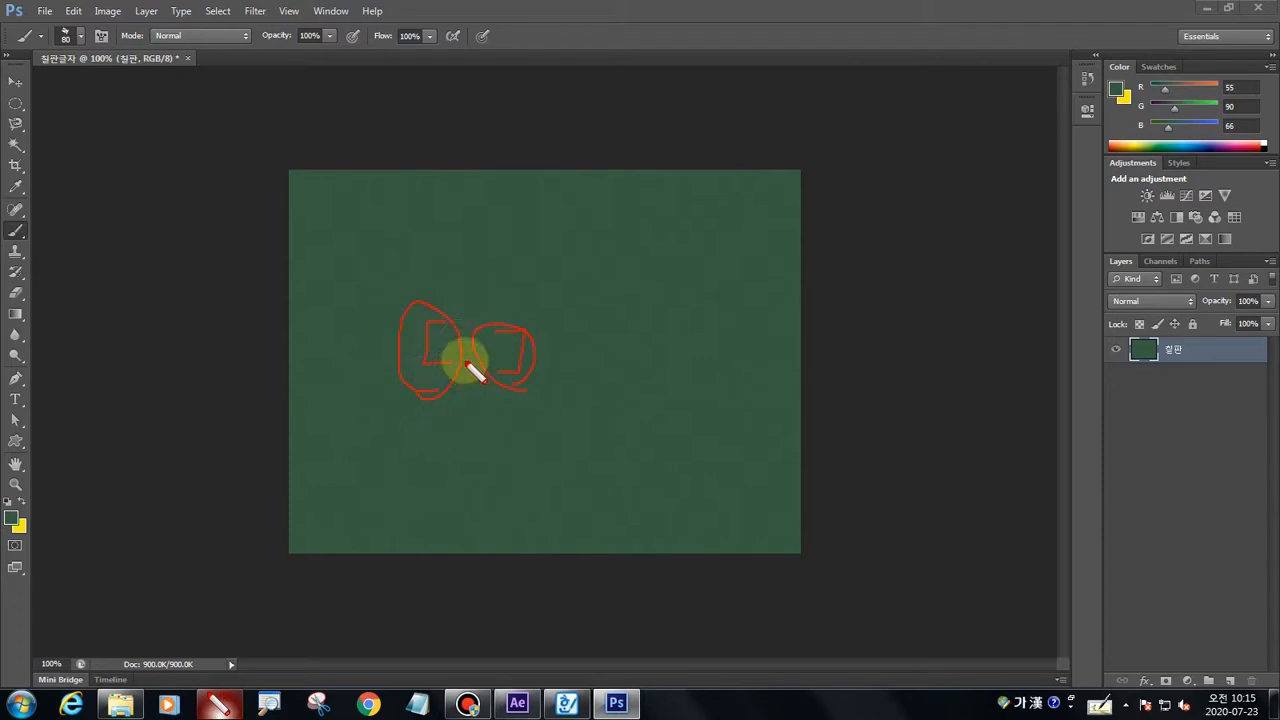
{"action": "key", "text": "Escape"}
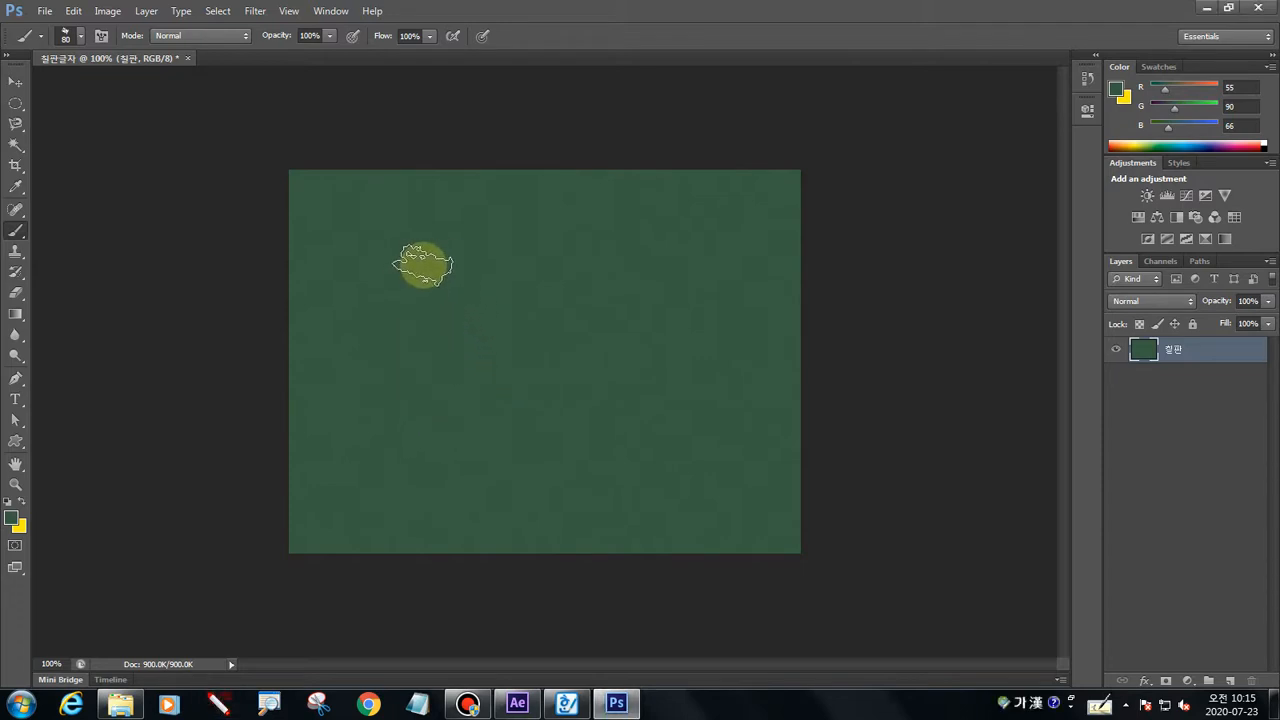
Set the foreground color to white ffffff and scribble two zigzag chalk patches across the chalkboard
{"action": "left_click", "coordinate": [14, 519]}
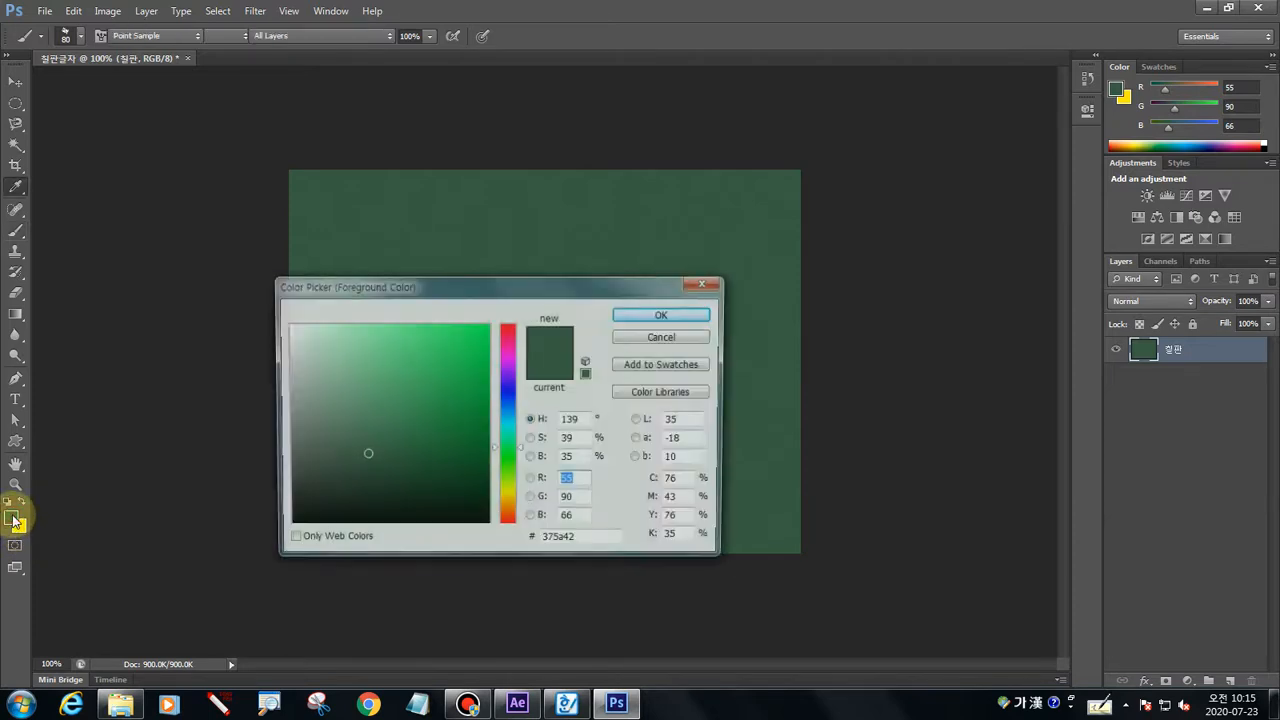
{"action": "left_click_drag", "start_coordinate": [366, 450], "coordinate": [229, 300]}
{"action": "left_click", "coordinate": [685, 313]}
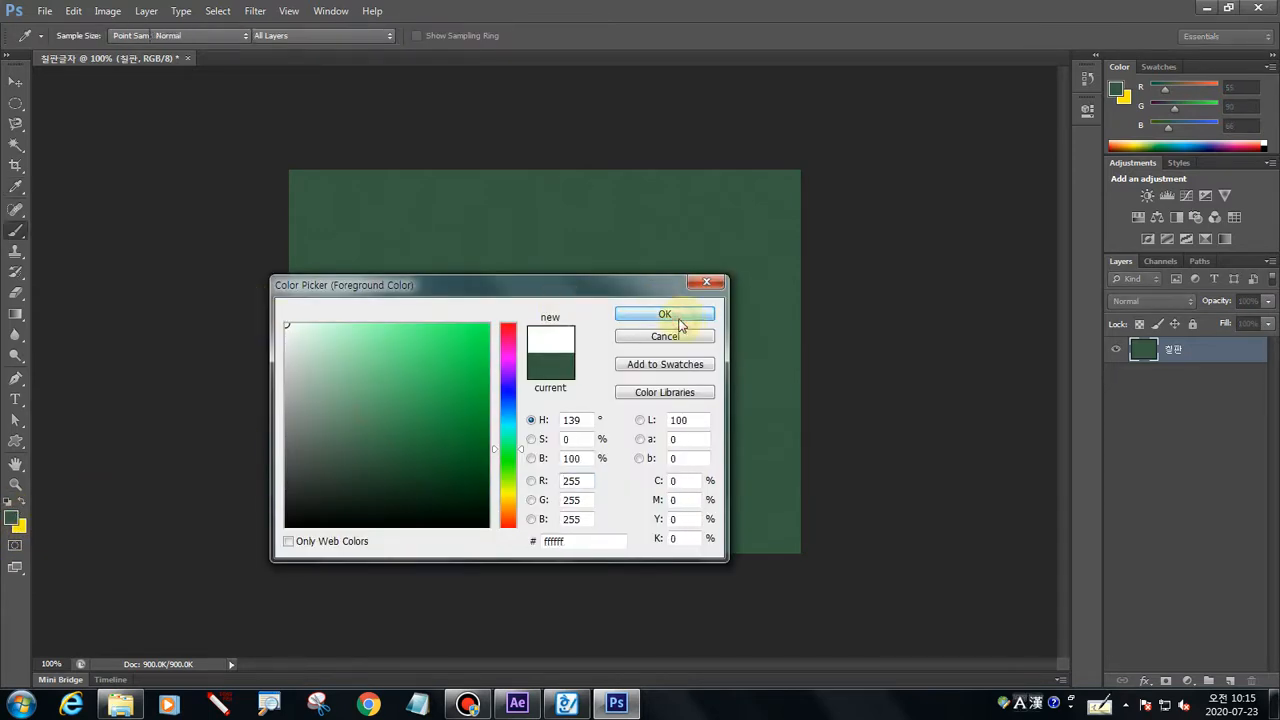
{"action": "left_click_drag", "start_coordinate": [503, 229], "coordinate": [440, 258]}
{"action": "mouse_move", "coordinate": [369, 321]}
{"action": "left_mouse_down"}
{"action": "mouse_move", "coordinate": [471, 300]}
{"action": "mouse_move", "coordinate": [508, 343]}
{"action": "mouse_move", "coordinate": [500, 412]}
{"action": "left_mouse_up"}
{"action": "mouse_move", "coordinate": [697, 352]}
{"action": "left_mouse_down"}
{"action": "mouse_move", "coordinate": [596, 403]}
{"action": "mouse_move", "coordinate": [566, 448]}
{"action": "mouse_move", "coordinate": [661, 421]}
{"action": "mouse_move", "coordinate": [721, 433]}
{"action": "mouse_move", "coordinate": [636, 493]}
{"action": "mouse_move", "coordinate": [680, 467]}
{"action": "left_mouse_up"}
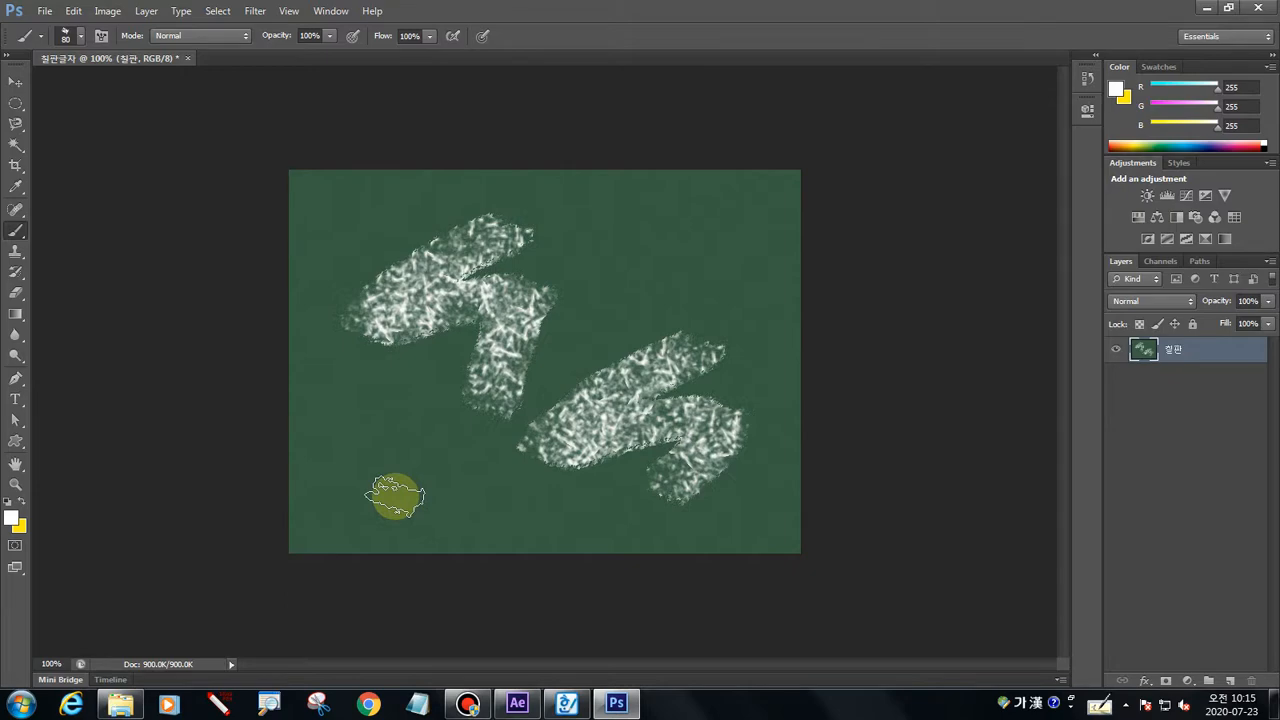
Switch to the notes document, highlight the item 4 instructions on the eraser effect and opacity, and return to Photoshop
{"action": "left_click", "coordinate": [566, 704]}
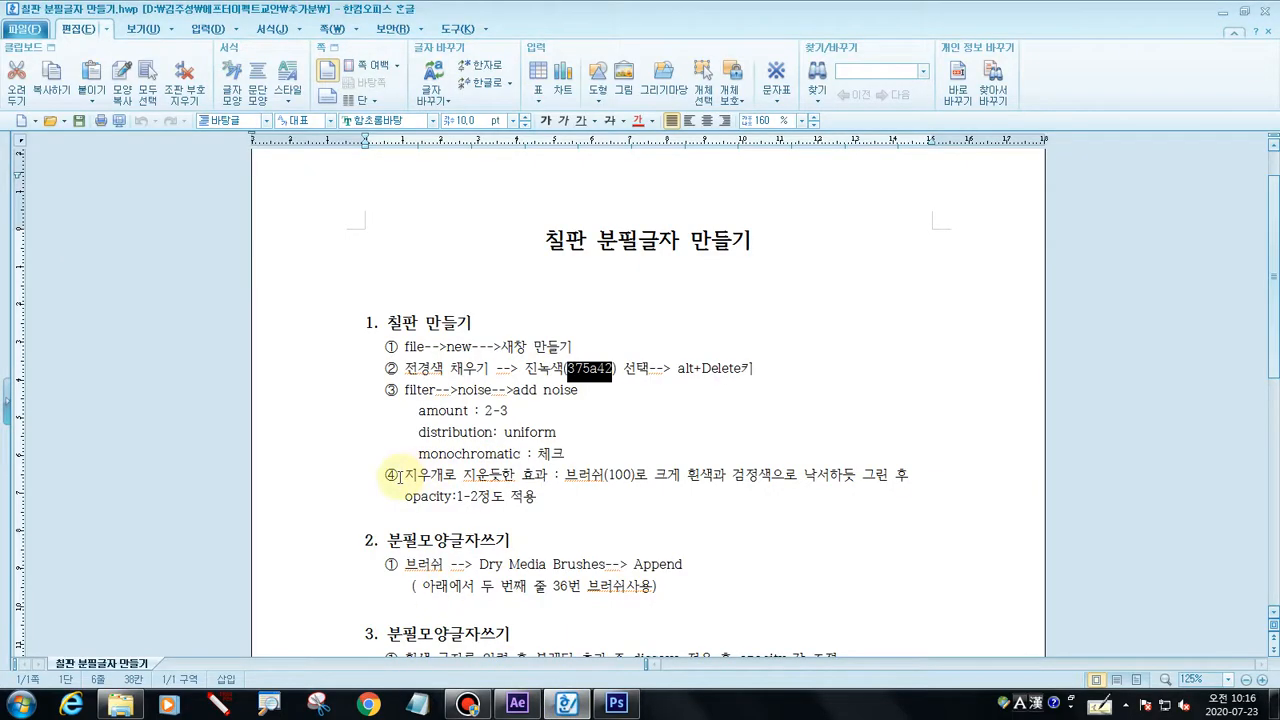
{"action": "left_click_drag", "start_coordinate": [401, 477], "coordinate": [548, 478]}
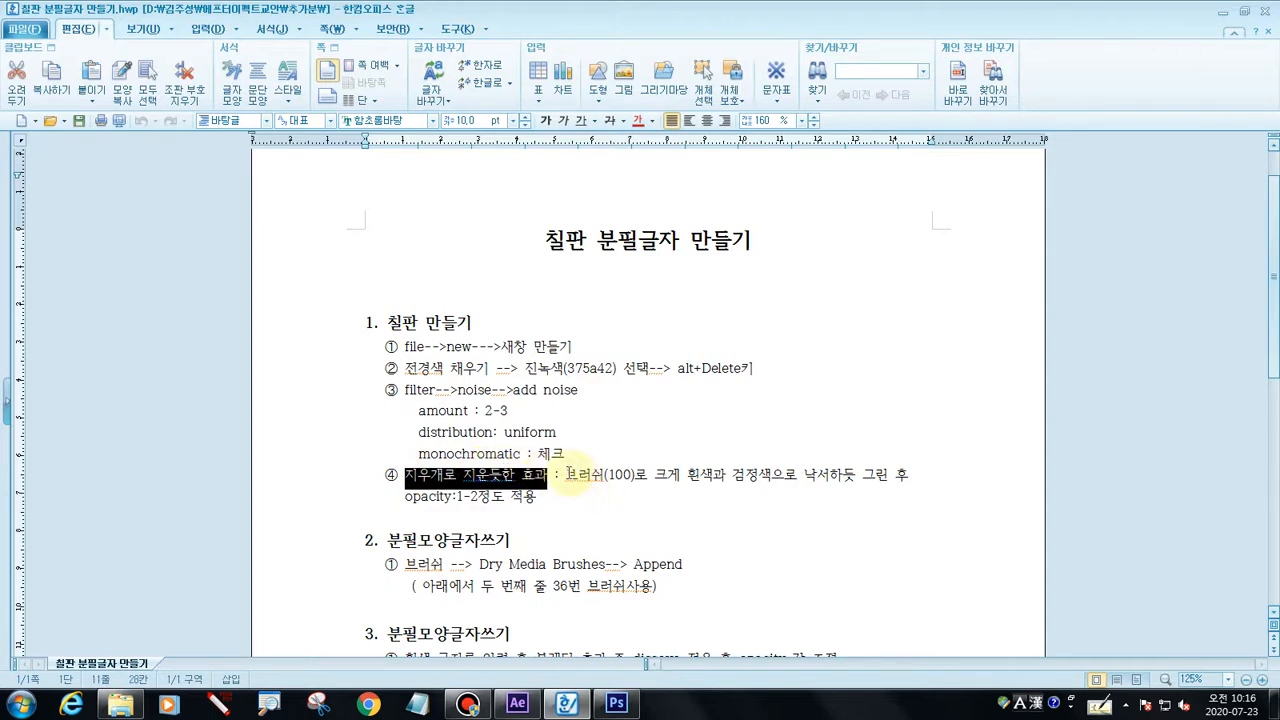
{"action": "left_click_drag", "start_coordinate": [562, 476], "coordinate": [912, 480]}
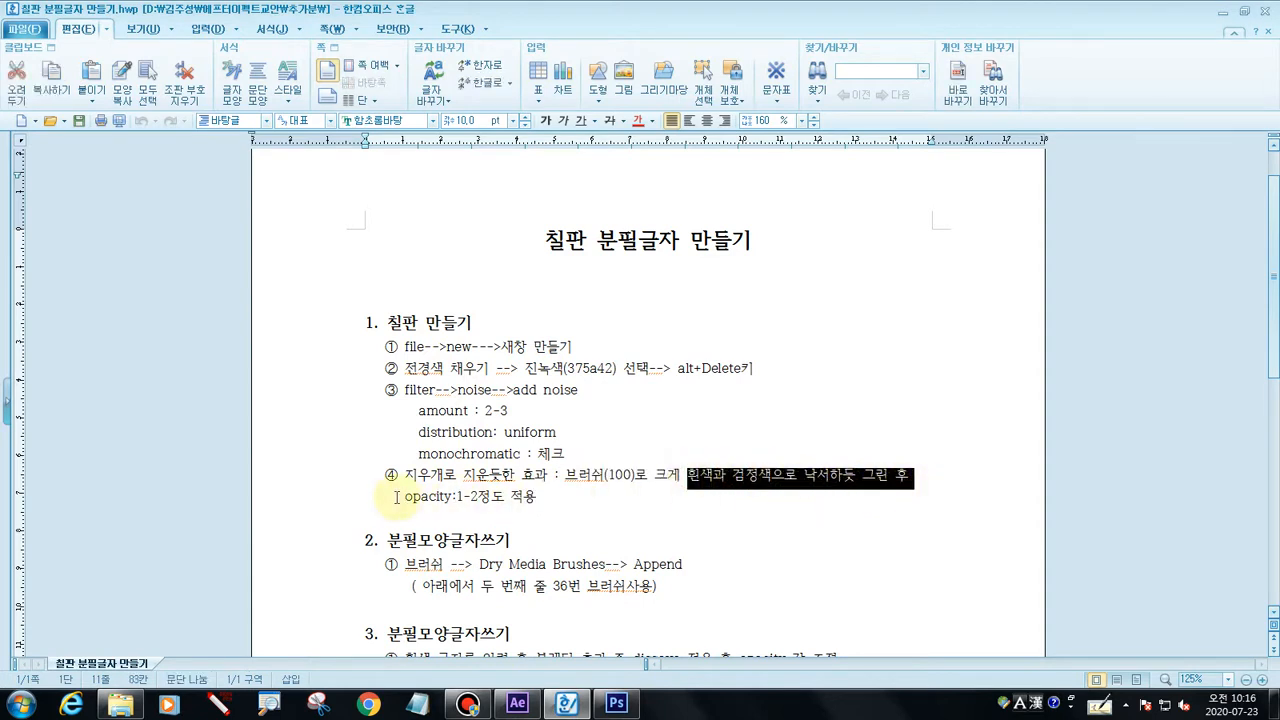
{"action": "left_click_drag", "start_coordinate": [396, 497], "coordinate": [581, 500]}
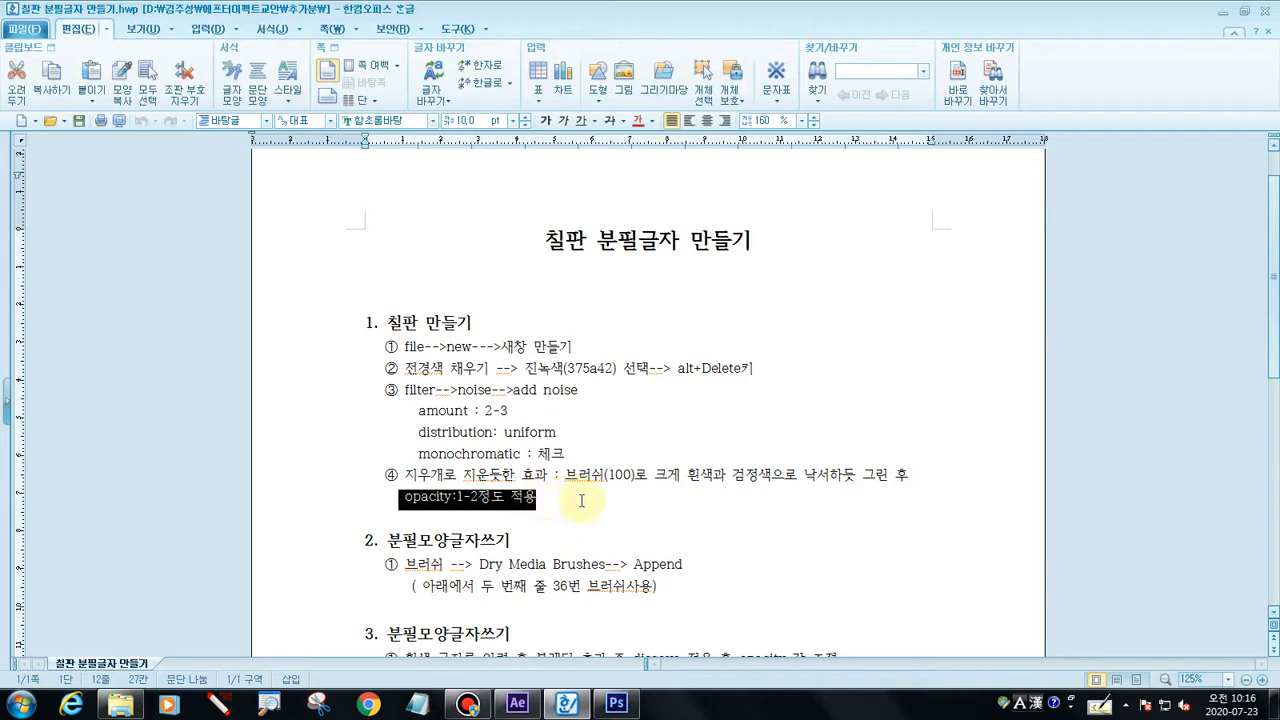
{"action": "left_click", "coordinate": [581, 500]}
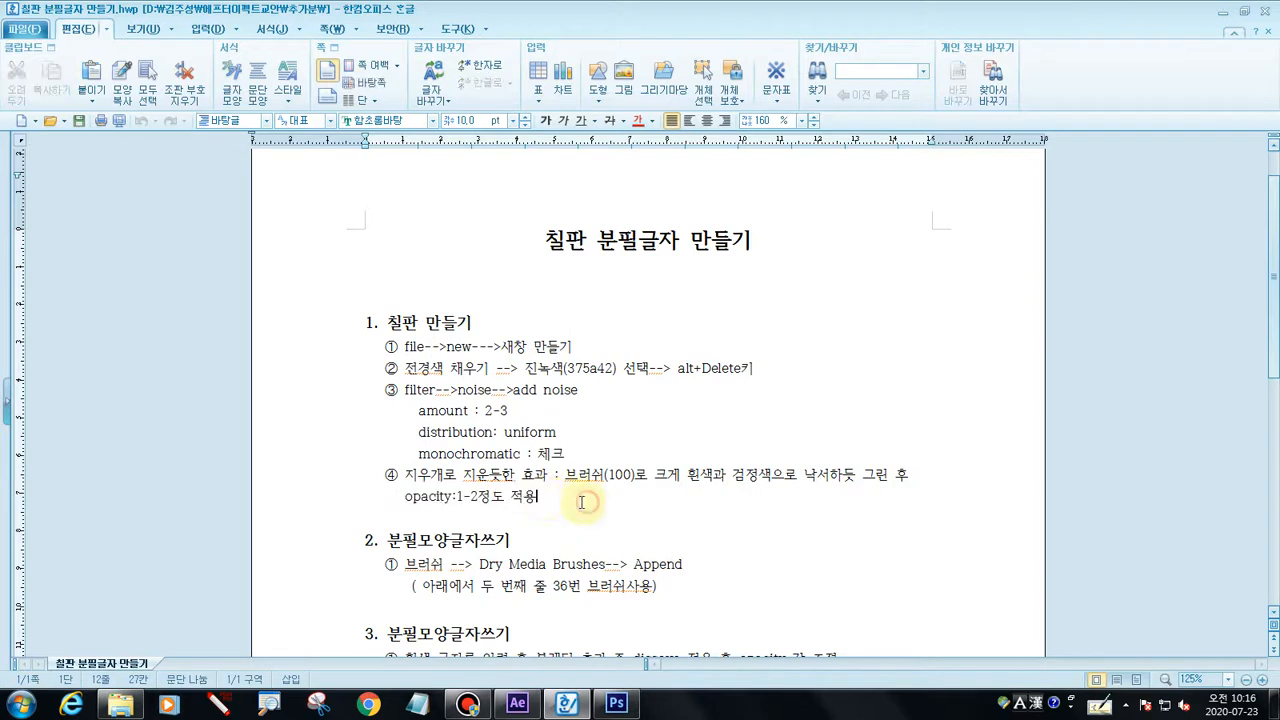
{"action": "left_click", "coordinate": [614, 703]}
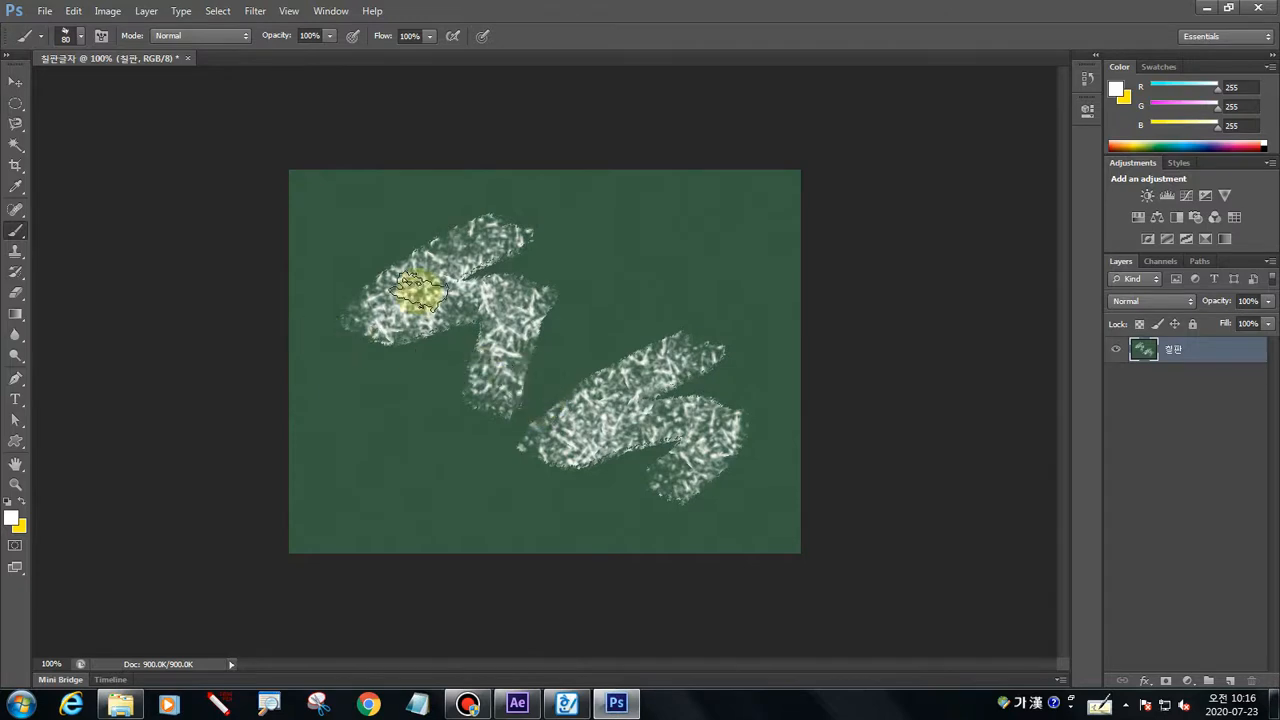
Try several round brush presets and settle on the 125 px soft round brush in the first row of presets
{"action": "left_click", "coordinate": [83, 35]}
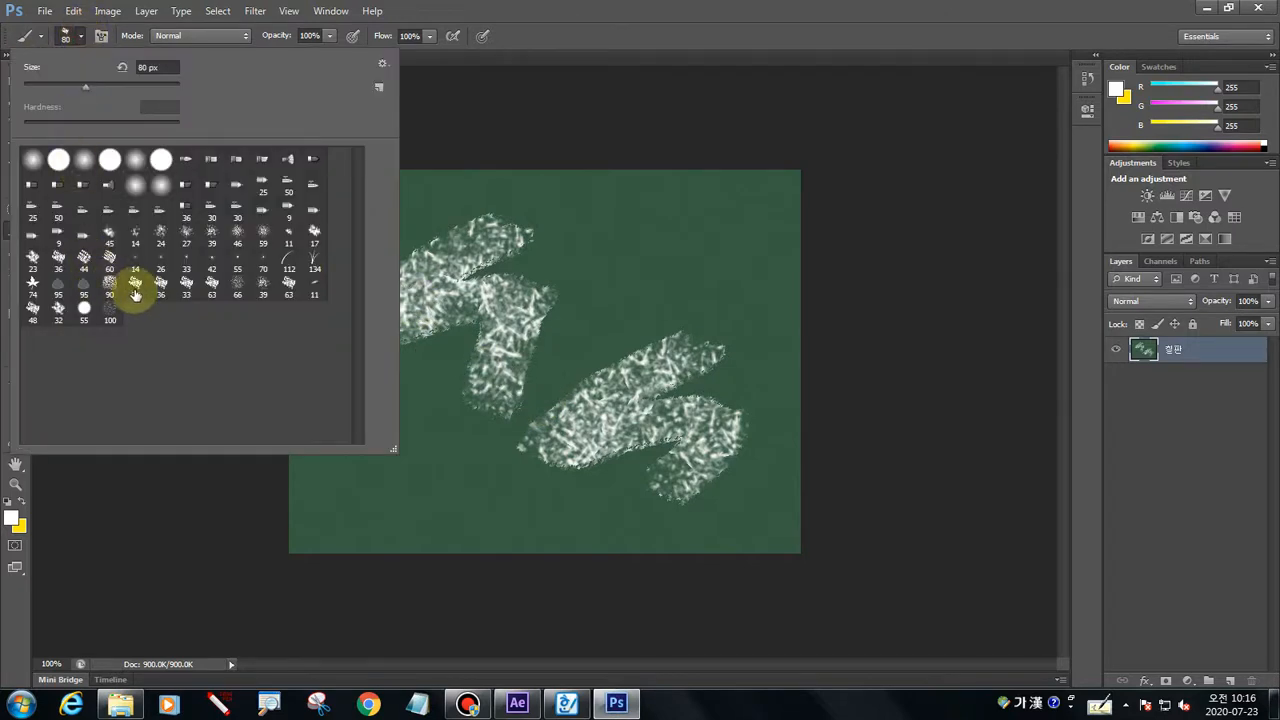
{"action": "left_click", "coordinate": [161, 186]}
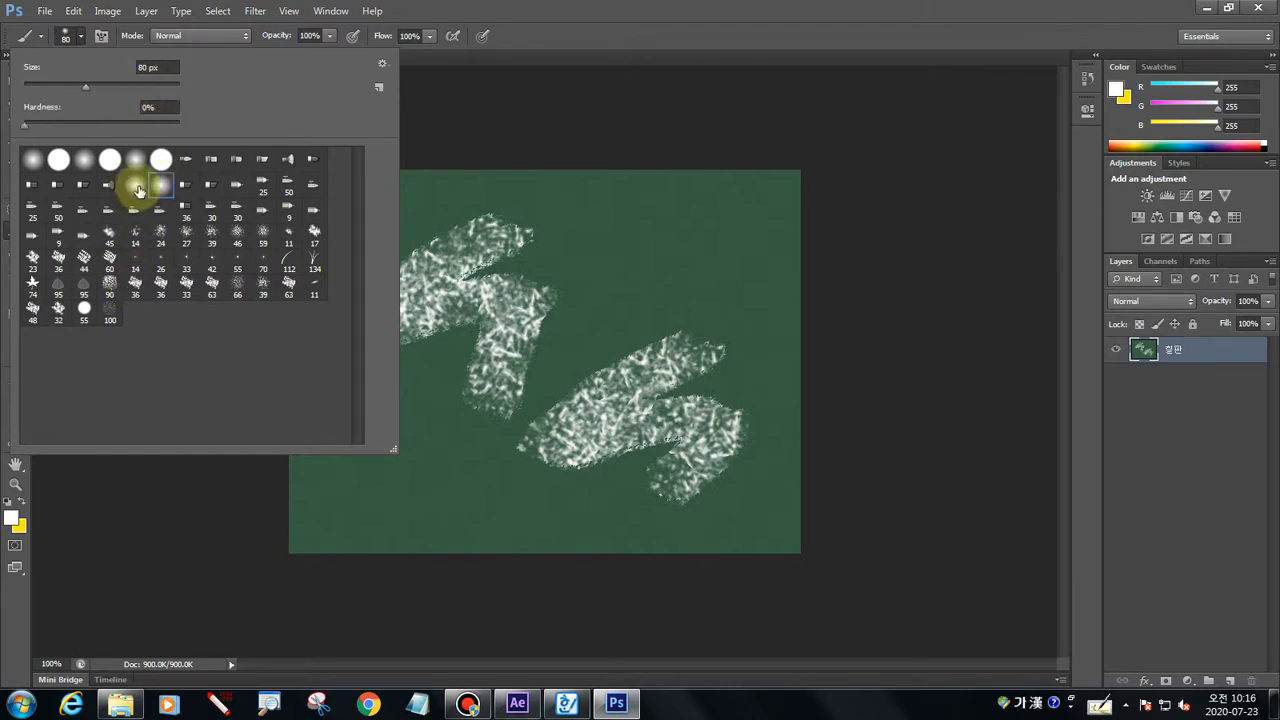
{"action": "left_click", "coordinate": [137, 187]}
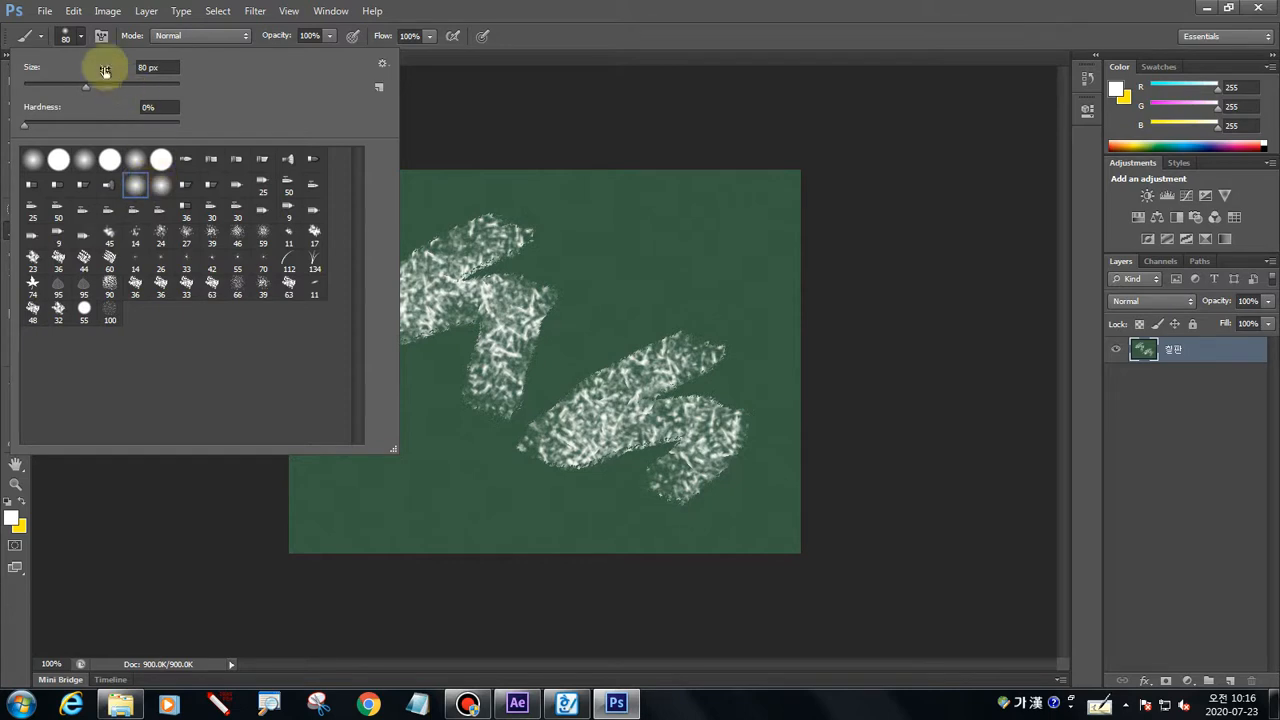
{"action": "left_click", "coordinate": [161, 188]}
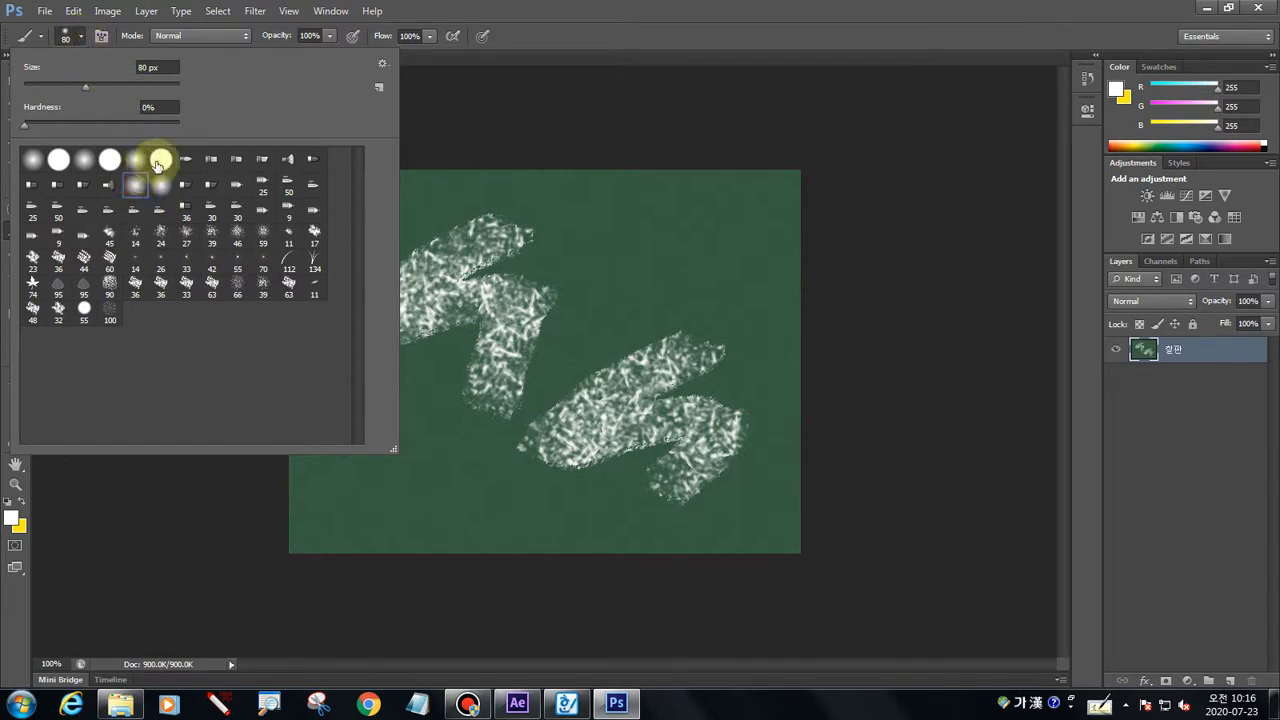
{"action": "left_click", "coordinate": [161, 160]}
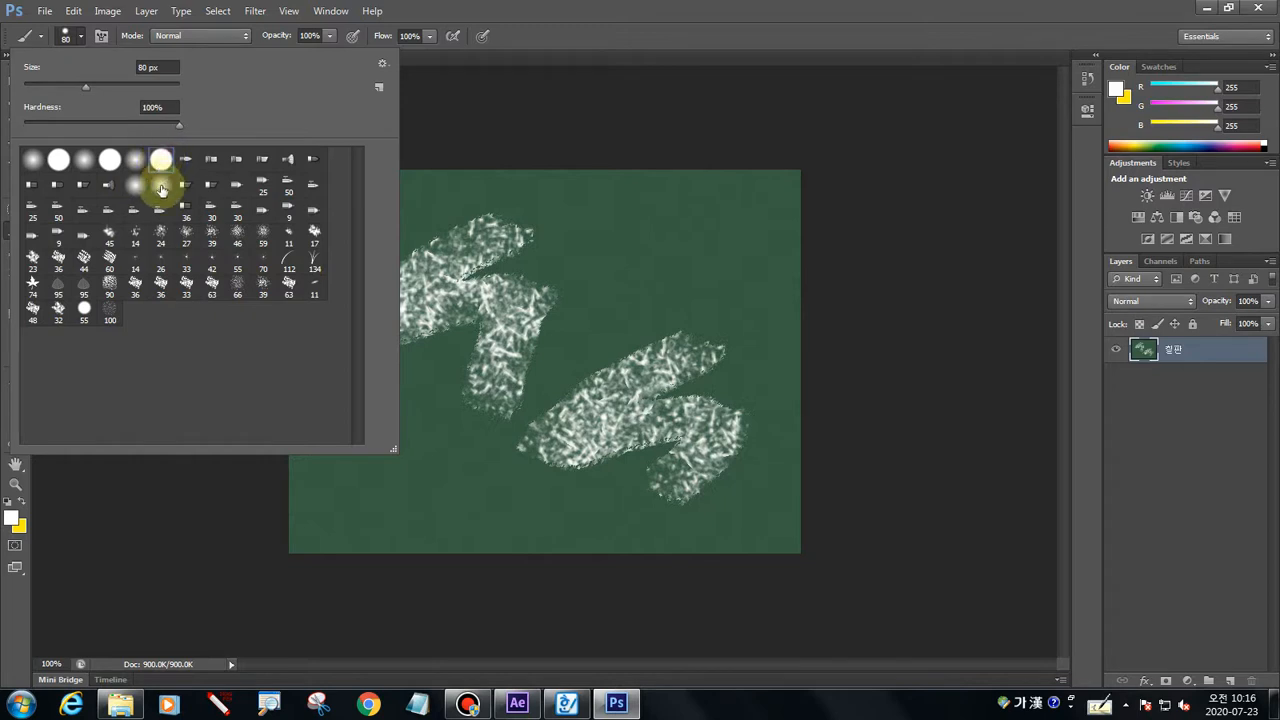
{"action": "left_click", "coordinate": [136, 185]}
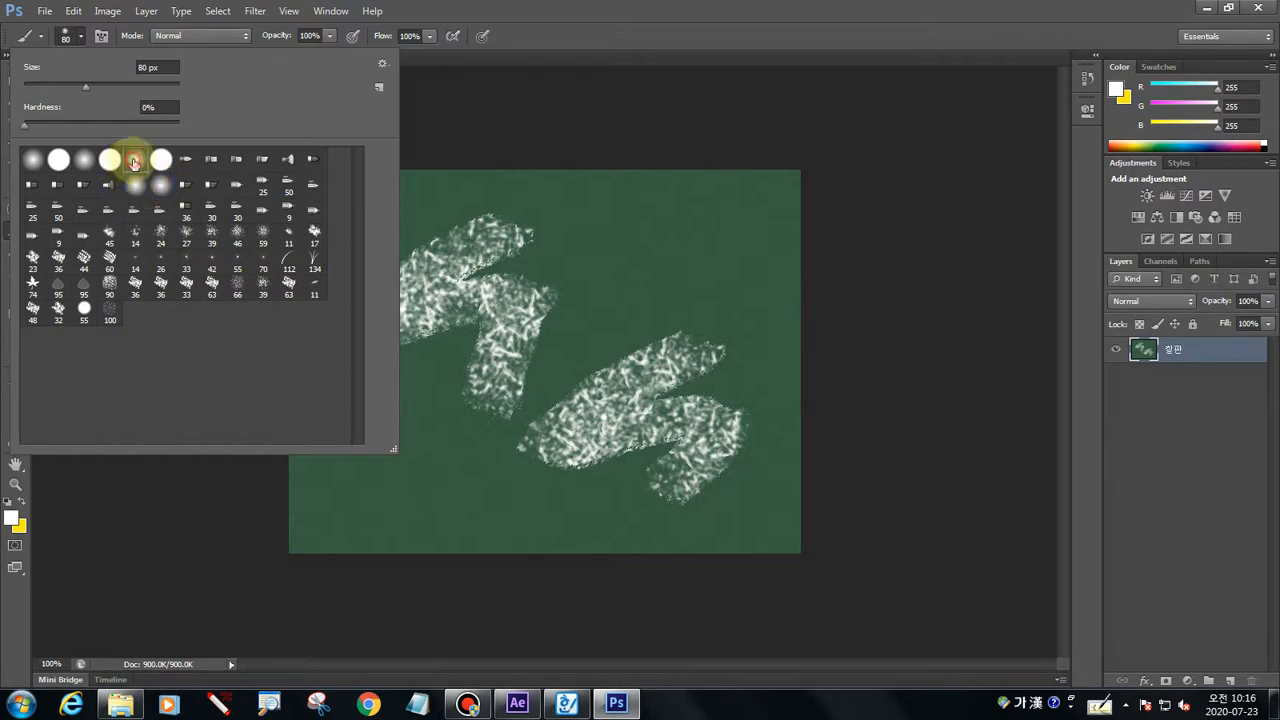
{"action": "left_click", "coordinate": [134, 162]}
{"action": "double_click", "coordinate": [84, 164]}
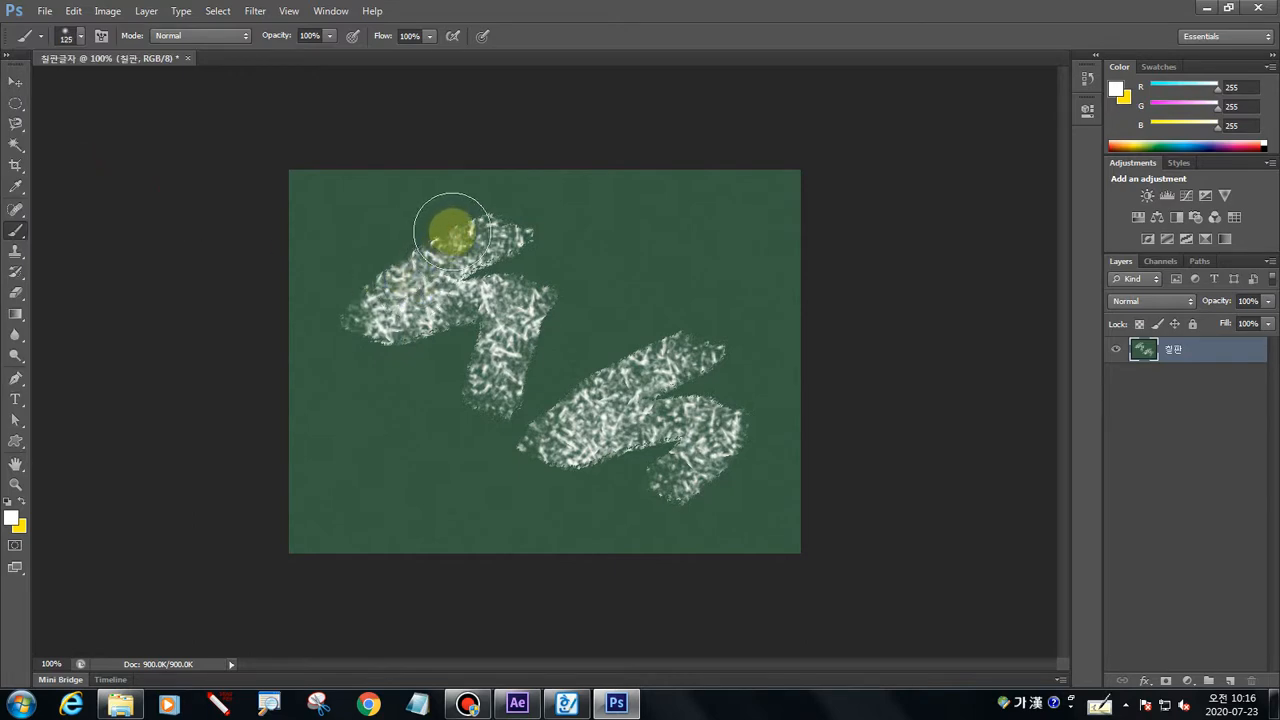
Brush two soft white patches across the upper chalkboard, mark the layer with the red on-screen pen, and clear the marks
{"action": "mouse_move", "coordinate": [449, 220]}
{"action": "left_mouse_down"}
{"action": "mouse_move", "coordinate": [376, 256]}
{"action": "mouse_move", "coordinate": [335, 305]}
{"action": "left_mouse_up"}
{"action": "left_click_drag", "start_coordinate": [449, 282], "coordinate": [486, 291]}
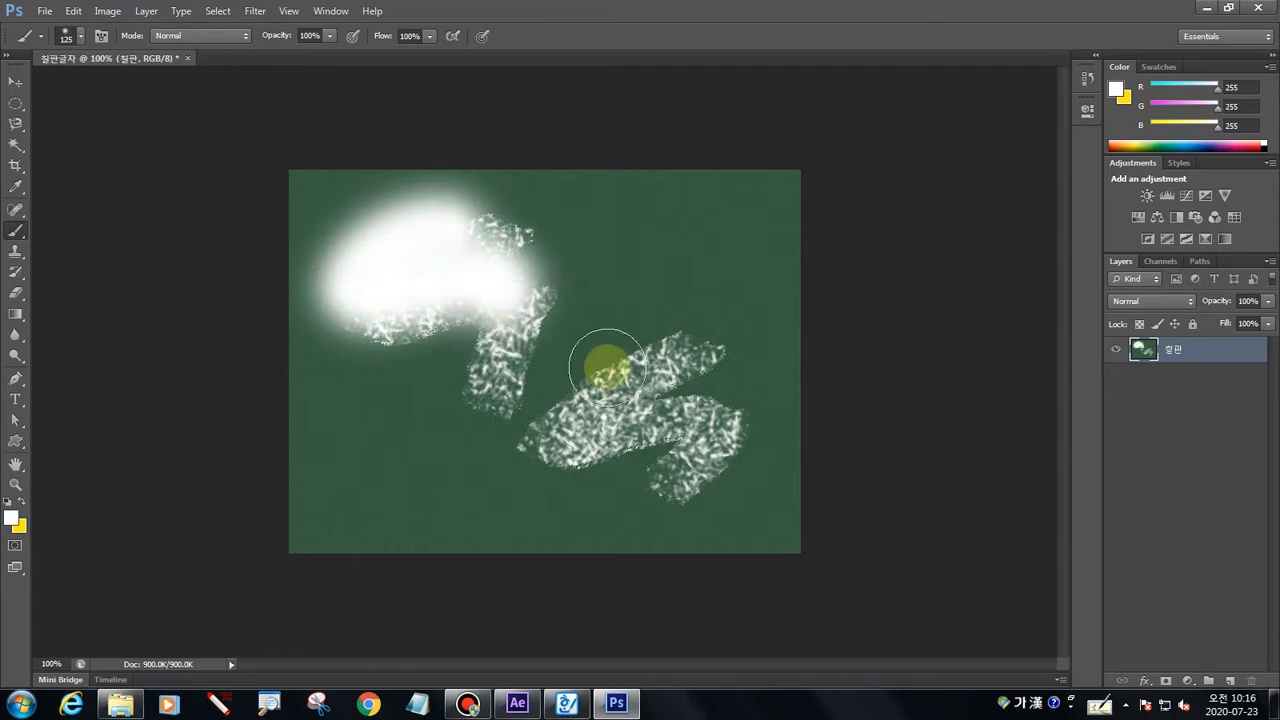
{"action": "mouse_move", "coordinate": [634, 314]}
{"action": "left_mouse_down"}
{"action": "mouse_move", "coordinate": [680, 272]}
{"action": "mouse_move", "coordinate": [701, 273]}
{"action": "mouse_move", "coordinate": [702, 307]}
{"action": "mouse_move", "coordinate": [745, 298]}
{"action": "left_mouse_up"}
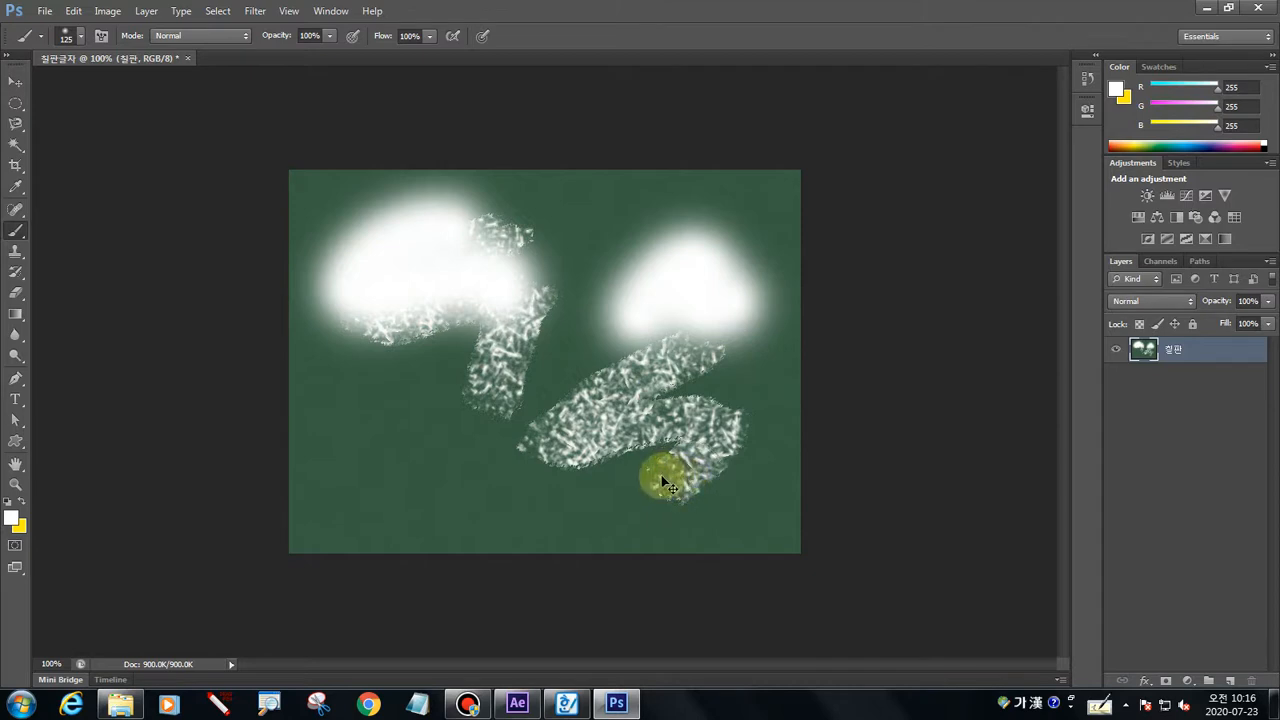
{"action": "key", "text": "ctrl+z"}
{"action": "key", "text": "ctrl+z"}
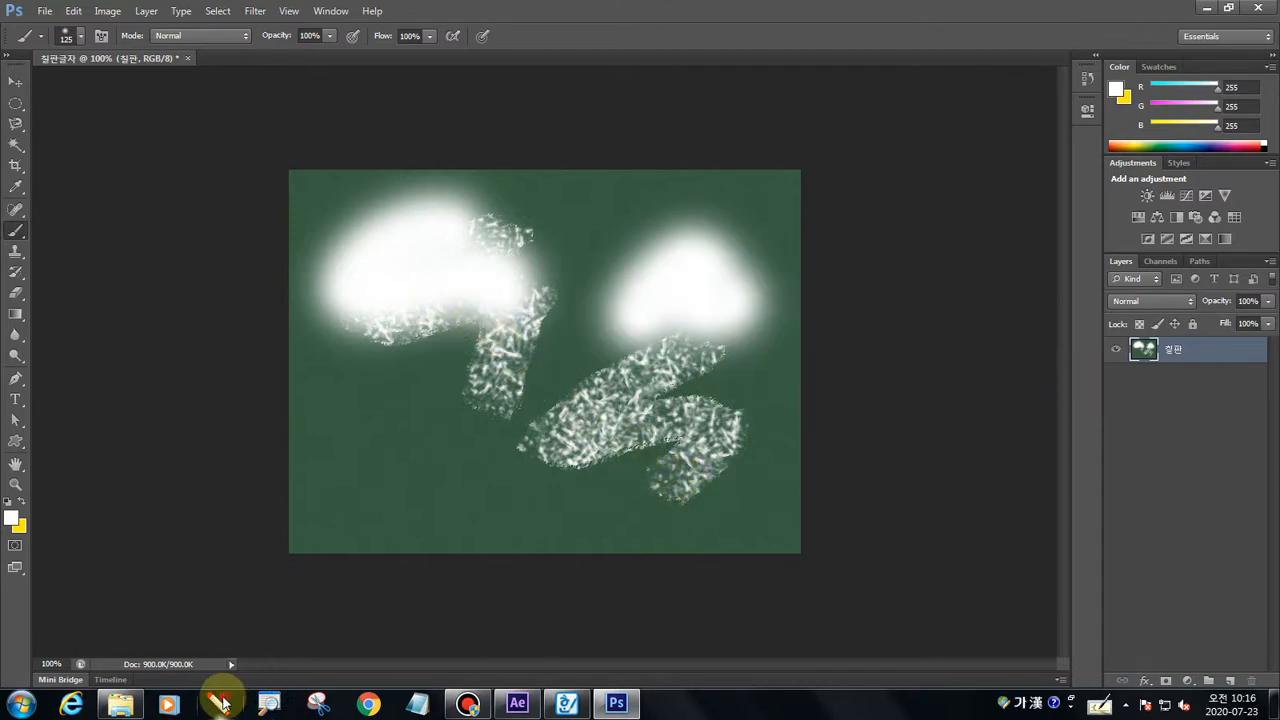
{"action": "mouse_move", "coordinate": [1194, 337]}
{"action": "left_mouse_down"}
{"action": "mouse_move", "coordinate": [1199, 369]}
{"action": "mouse_move", "coordinate": [1114, 370]}
{"action": "mouse_move", "coordinate": [1111, 339]}
{"action": "mouse_move", "coordinate": [1184, 339]}
{"action": "mouse_move", "coordinate": [1211, 342]}
{"action": "mouse_move", "coordinate": [1210, 375]}
{"action": "mouse_move", "coordinate": [1164, 372]}
{"action": "mouse_move", "coordinate": [1216, 367]}
{"action": "left_mouse_up"}
{"action": "key", "text": "Escape"}
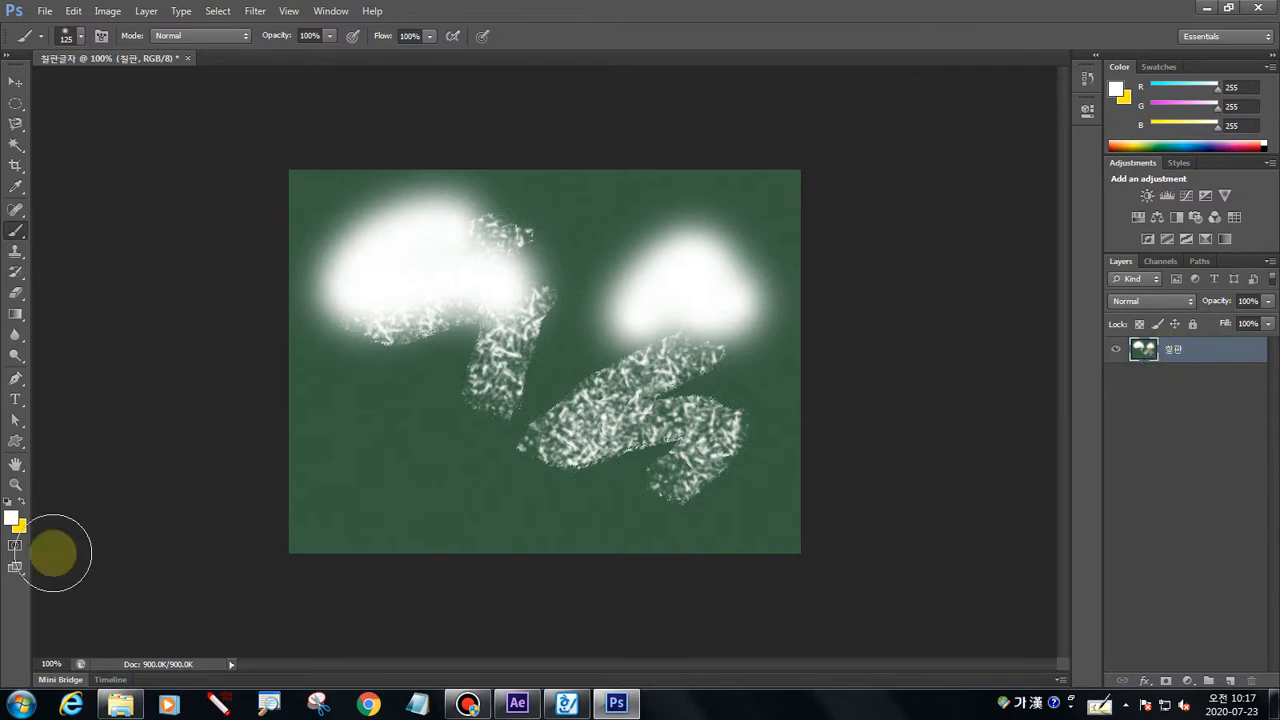
Set the foreground color to 375a42, circle the code with the red on-screen pen, and fill the chalkboard layer with that color
{"action": "left_click", "coordinate": [12, 520]}
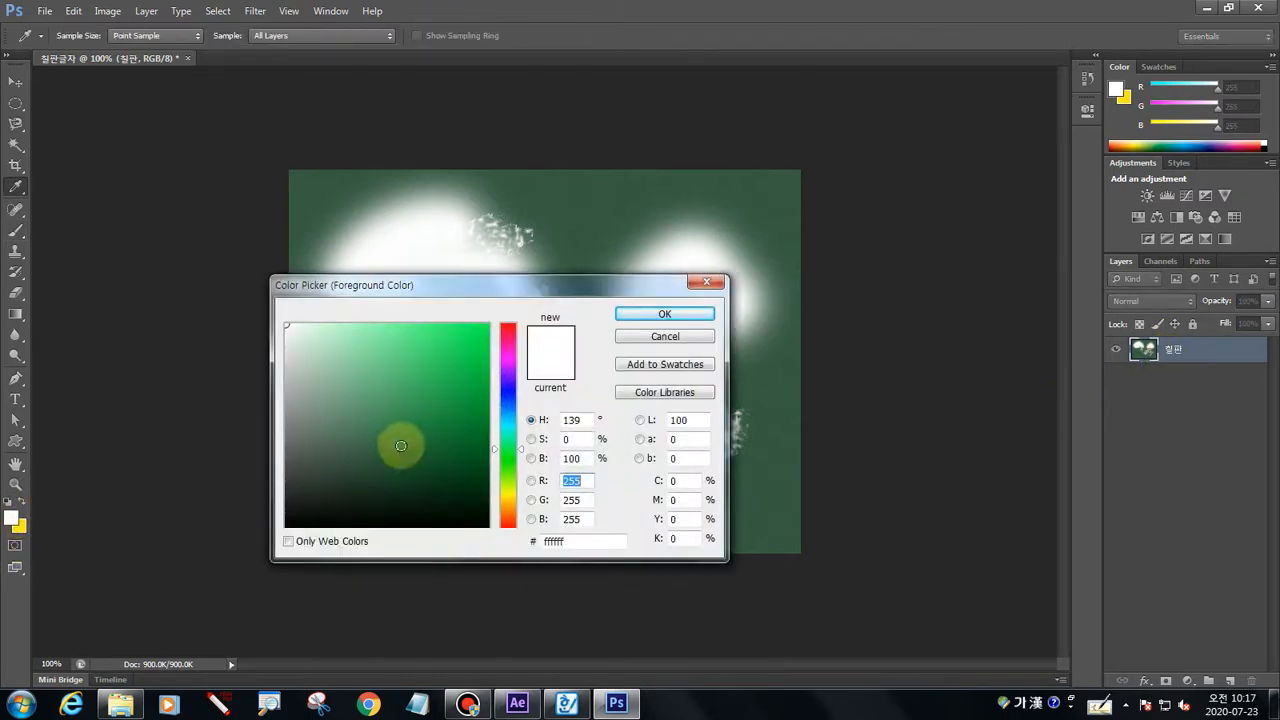
{"action": "left_click", "coordinate": [383, 462]}
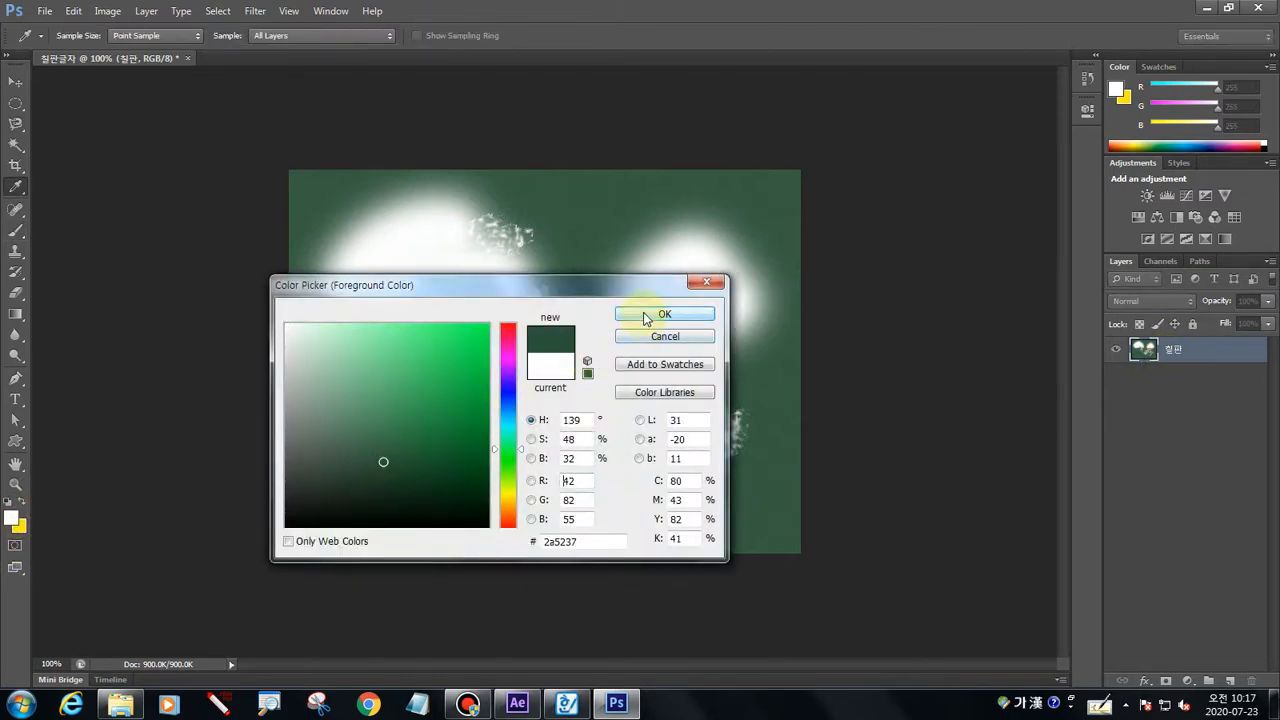
{"action": "left_click", "coordinate": [593, 540]}
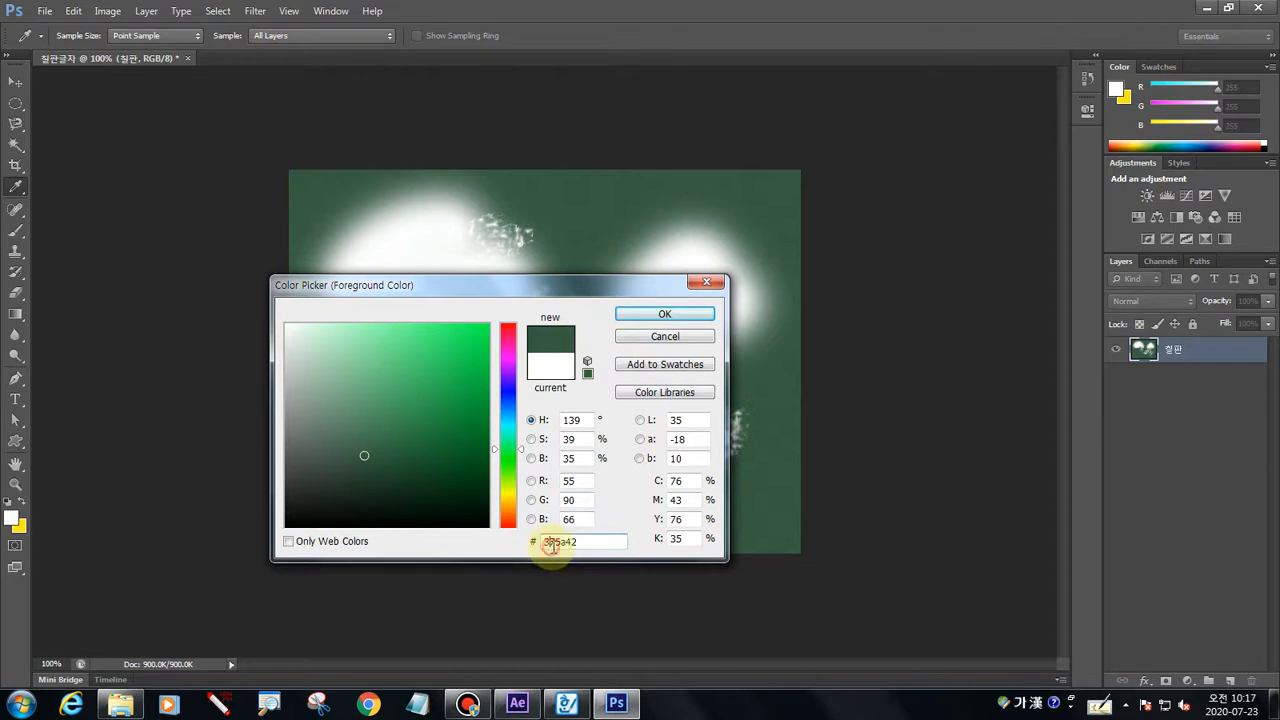
{"action": "left_click", "coordinate": [216, 702]}
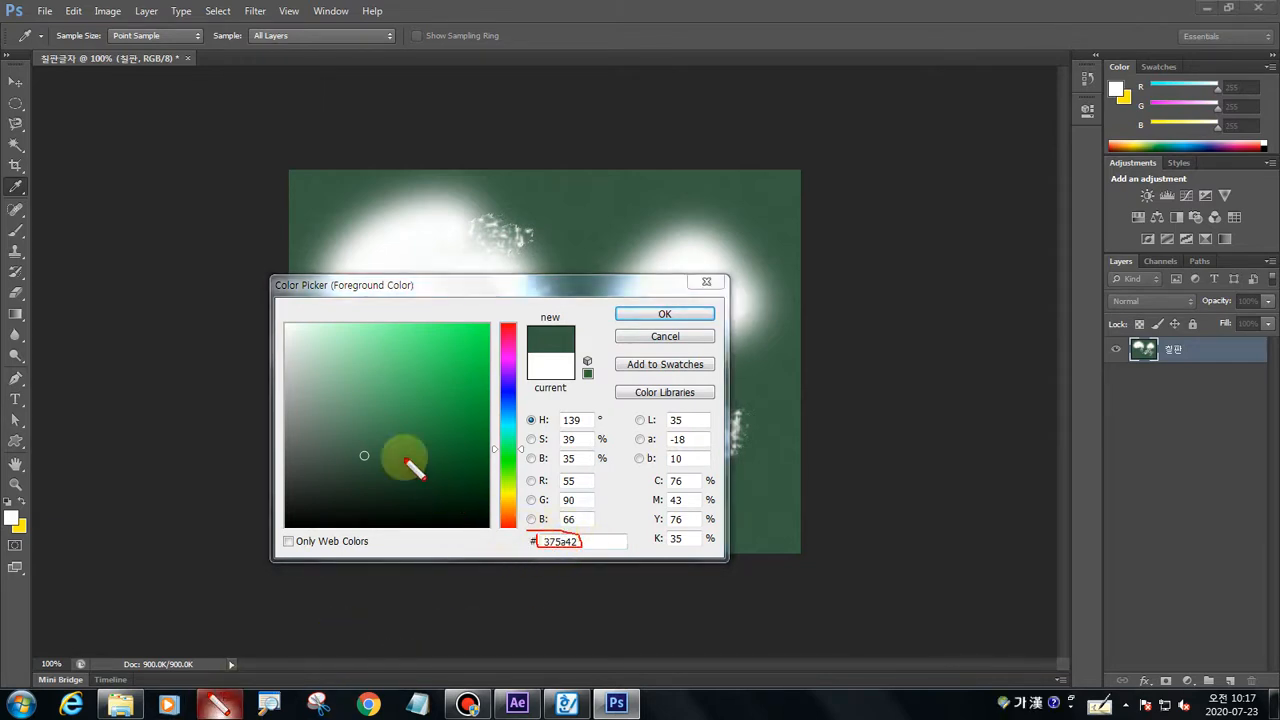
{"action": "left_click", "coordinate": [664, 313]}
{"action": "key", "text": "b"}
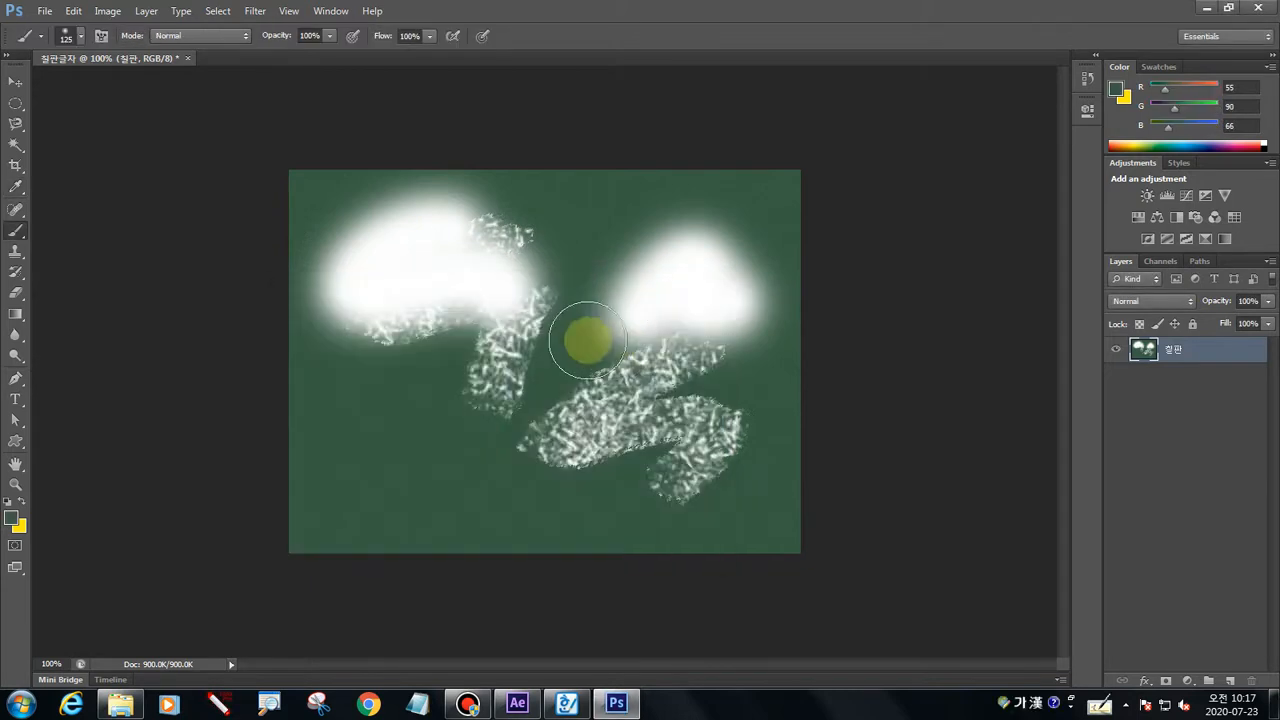
{"action": "key", "text": "alt+BackSpace"}
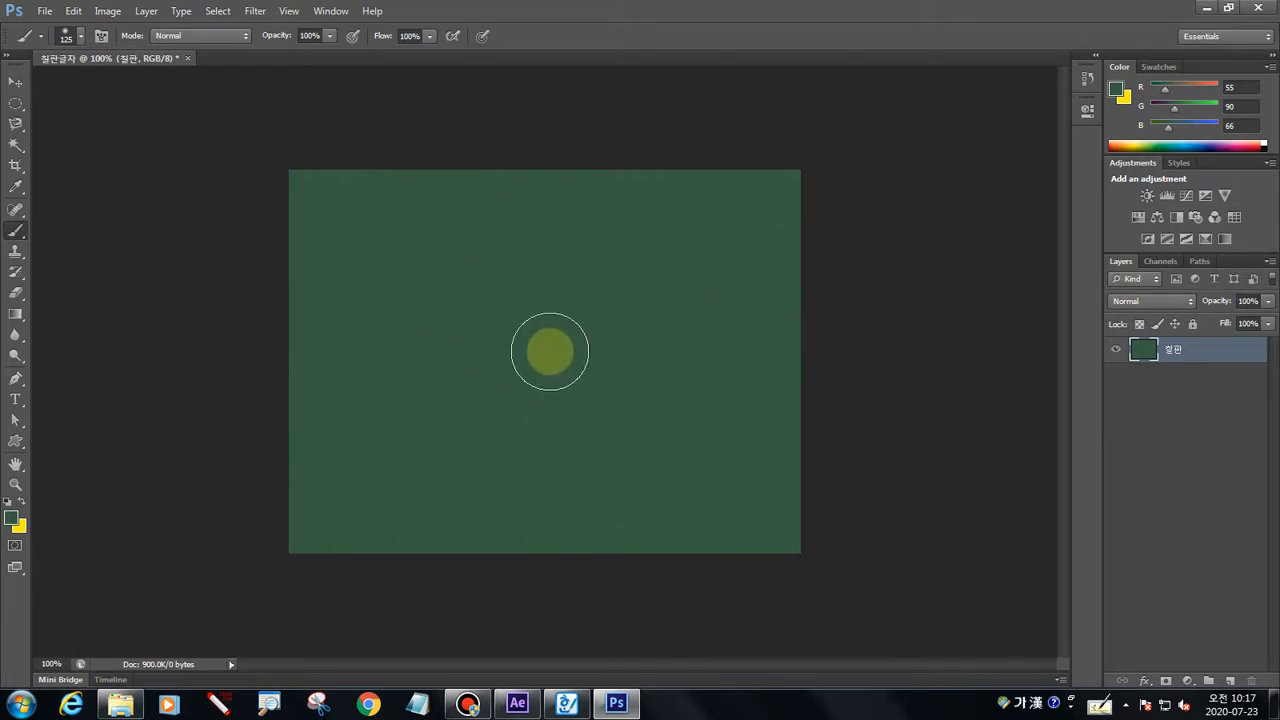
Point out the new-layer command with the red on-screen pen and add an empty layer above the chalkboard layer
{"action": "left_click", "coordinate": [220, 705]}
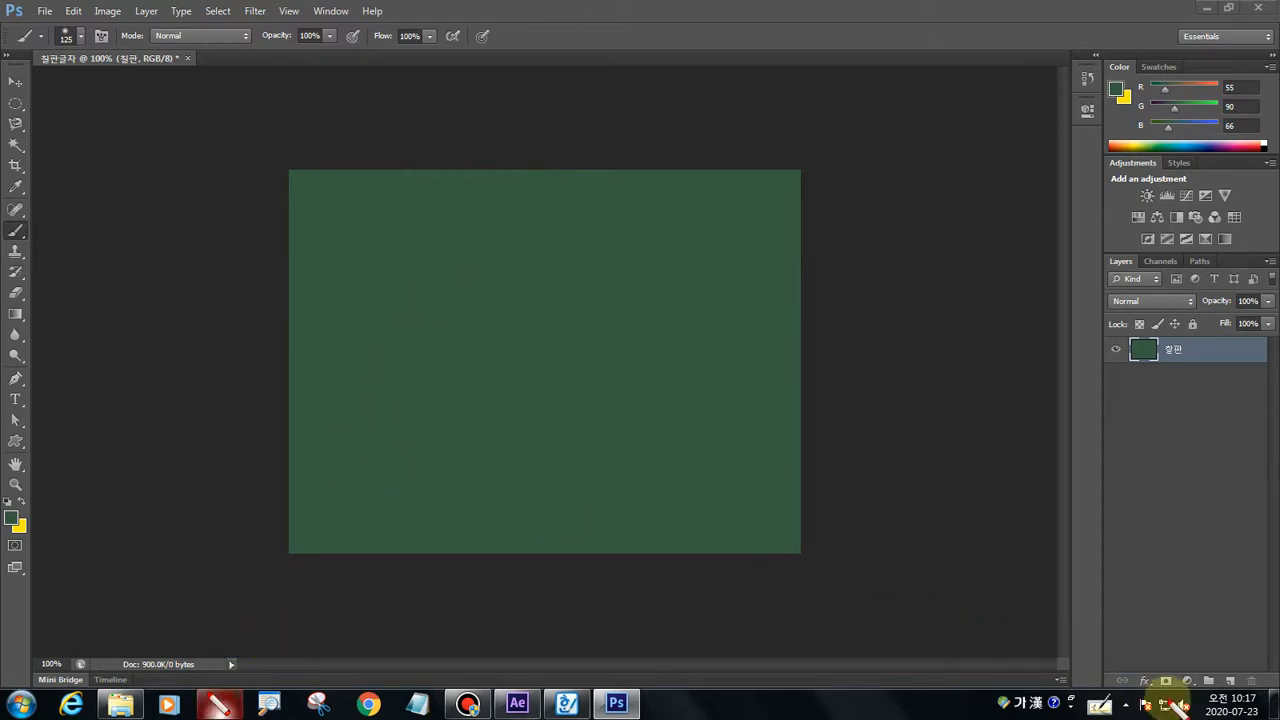
{"action": "left_click_drag", "start_coordinate": [1230, 690], "coordinate": [1215, 552]}
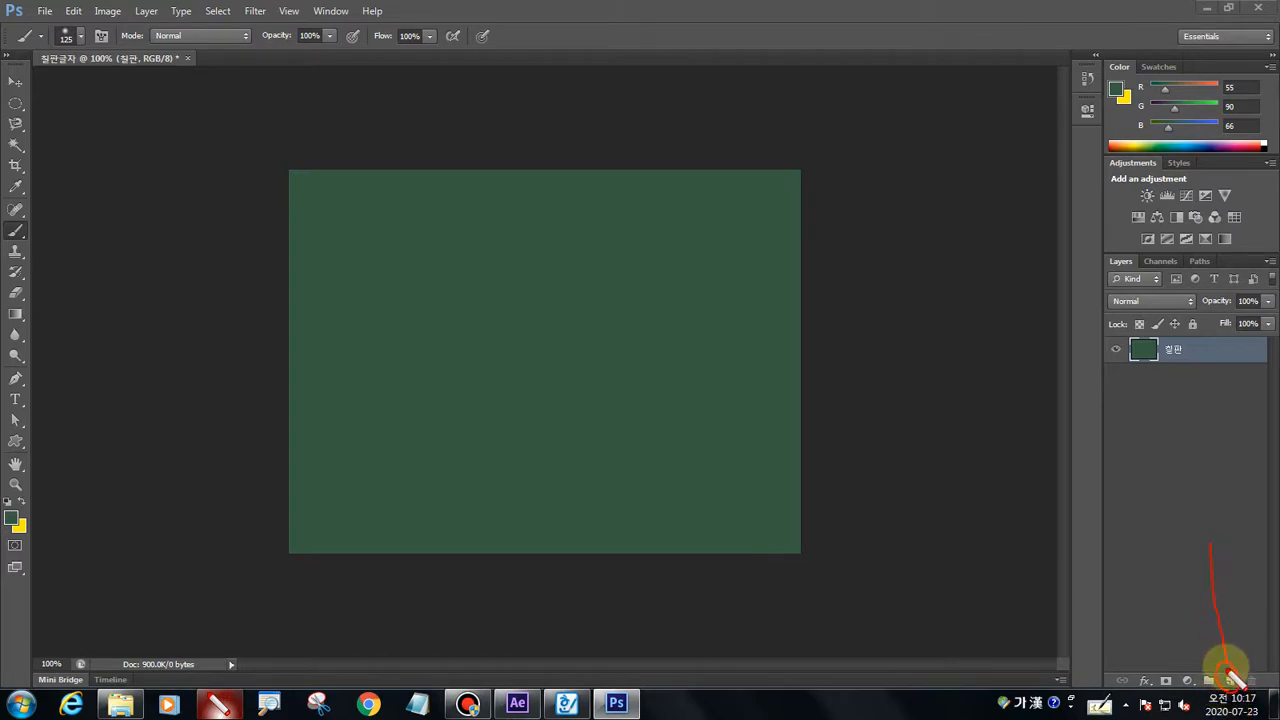
{"action": "left_click", "coordinate": [1230, 680]}
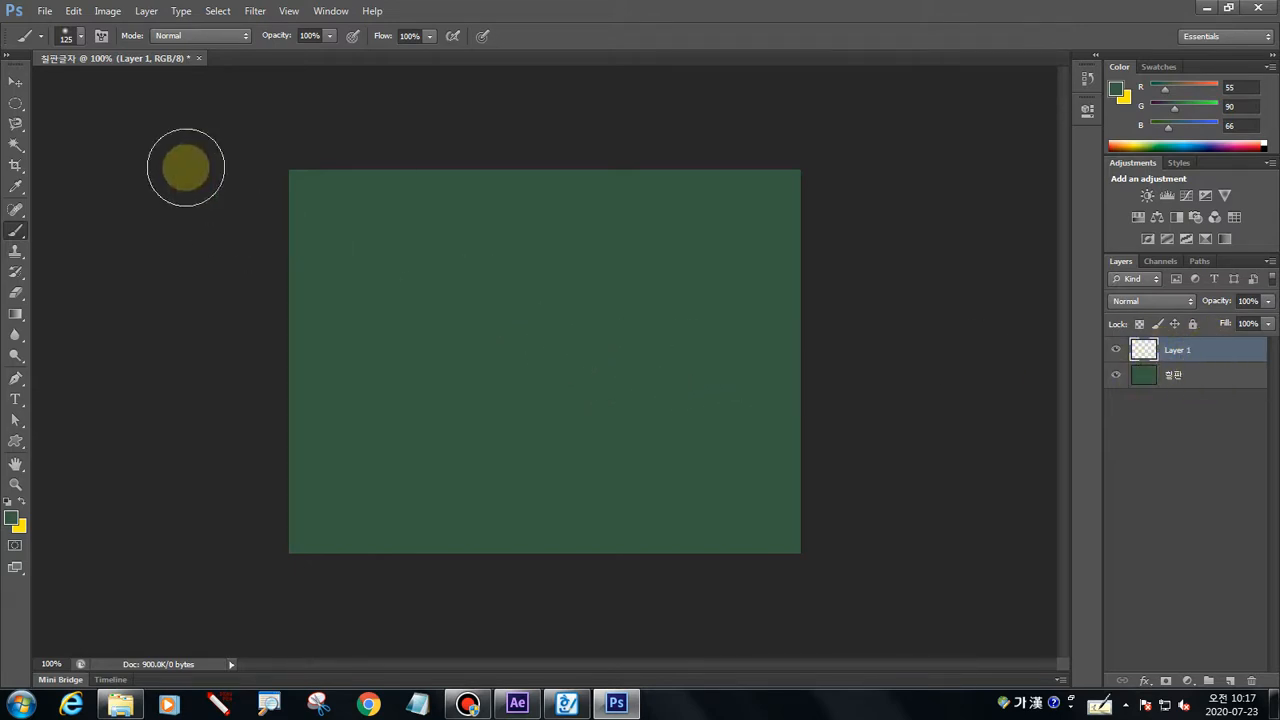
Set the foreground color to white ffffff and paint a zigzag on the new layer with the 125 px soft round brush
{"action": "left_click_drag", "start_coordinate": [426, 240], "coordinate": [365, 318]}
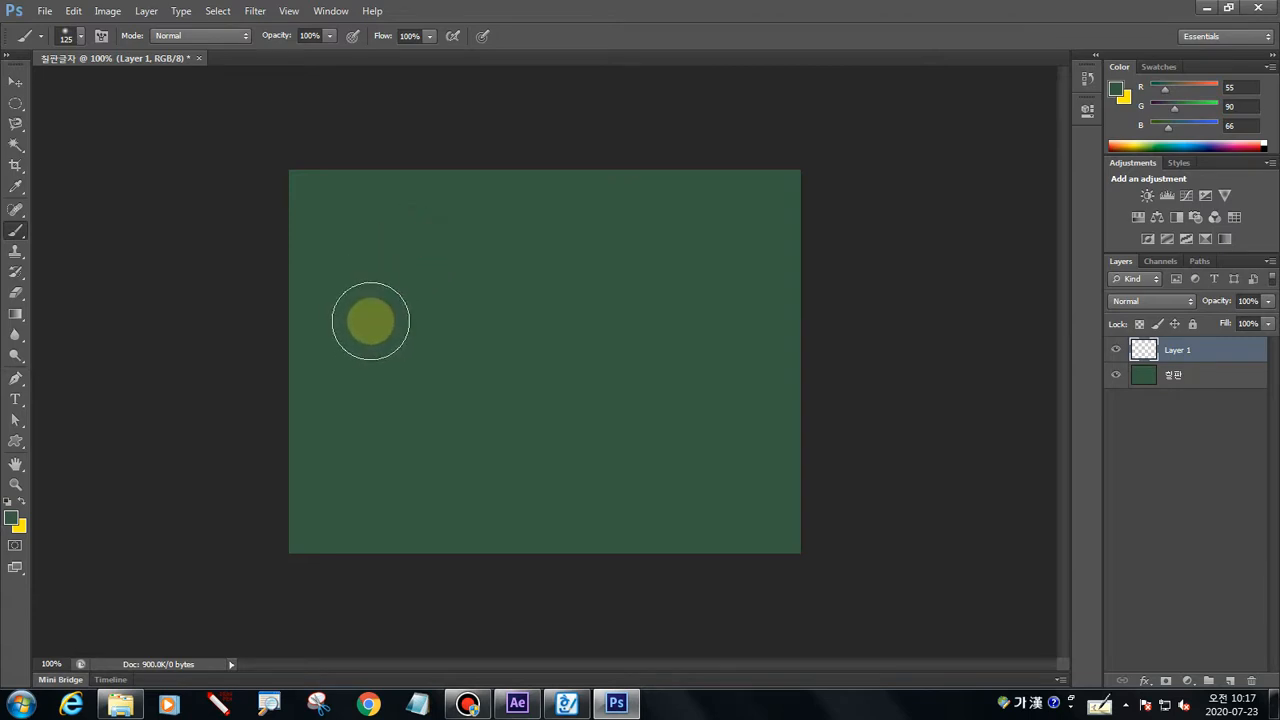
{"action": "left_click", "coordinate": [70, 36]}
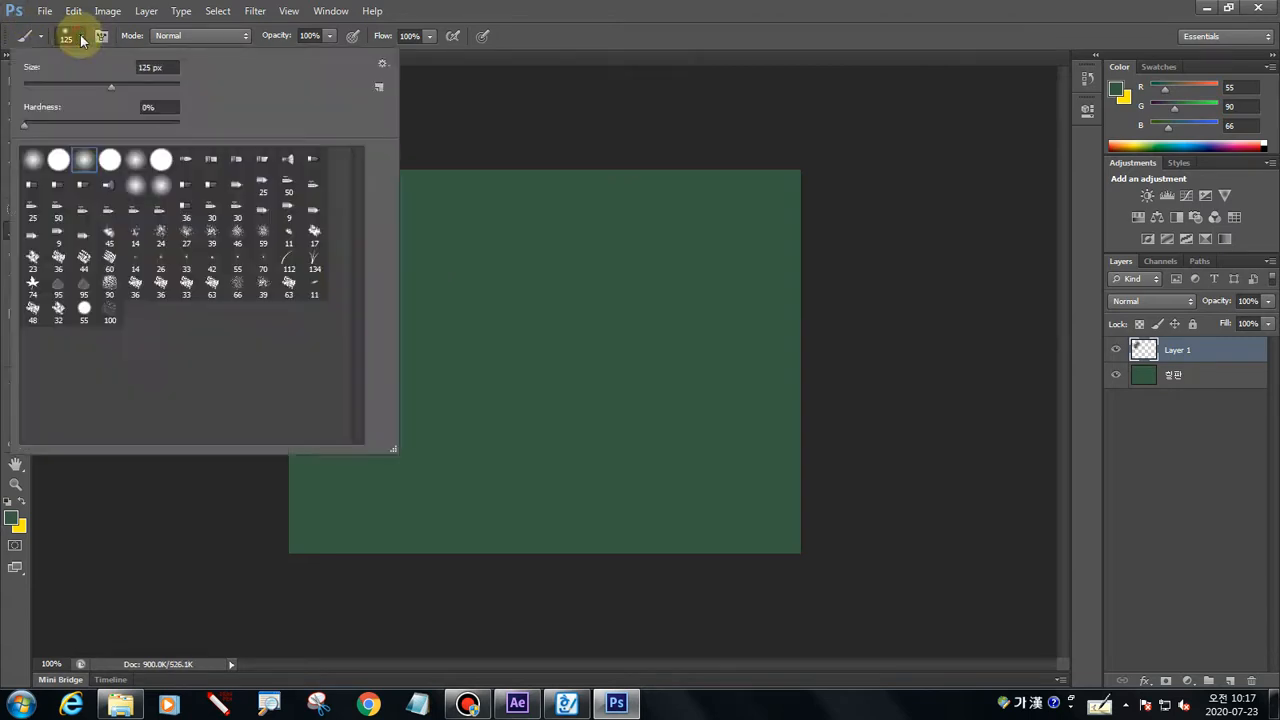
{"action": "double_click", "coordinate": [88, 165]}
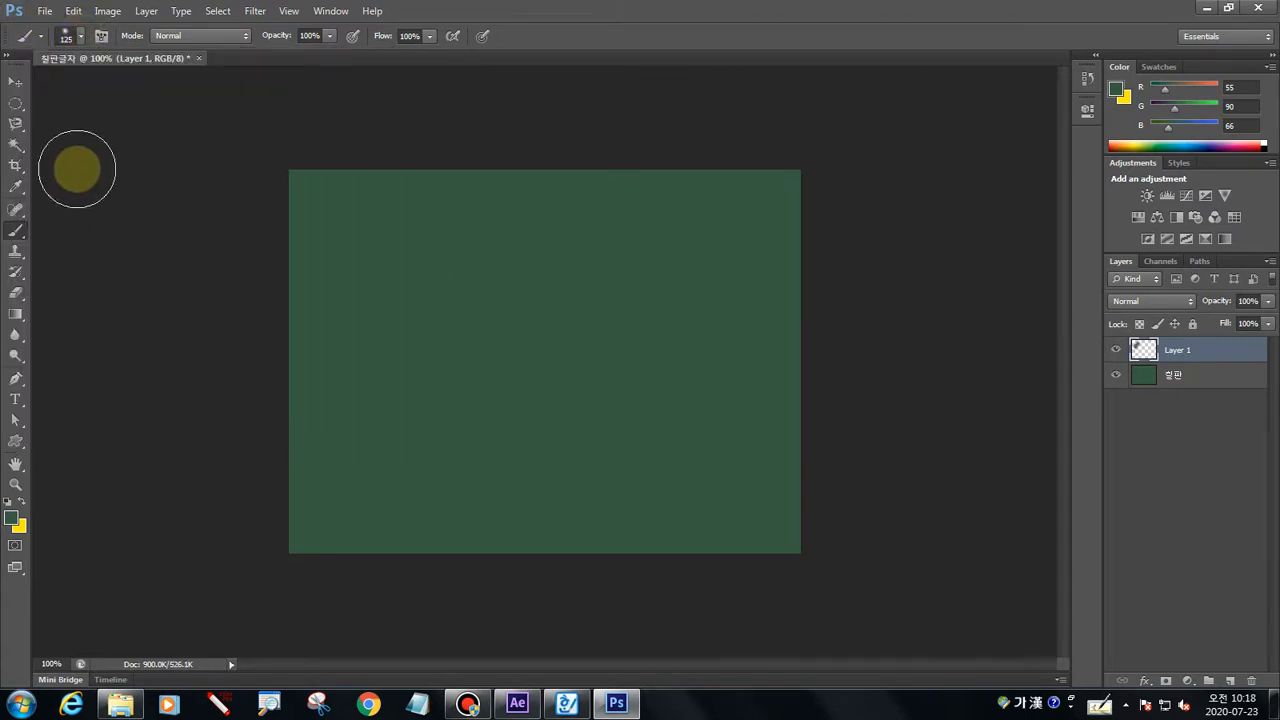
{"action": "left_click", "coordinate": [14, 516]}
{"action": "left_click_drag", "start_coordinate": [324, 442], "coordinate": [268, 296]}
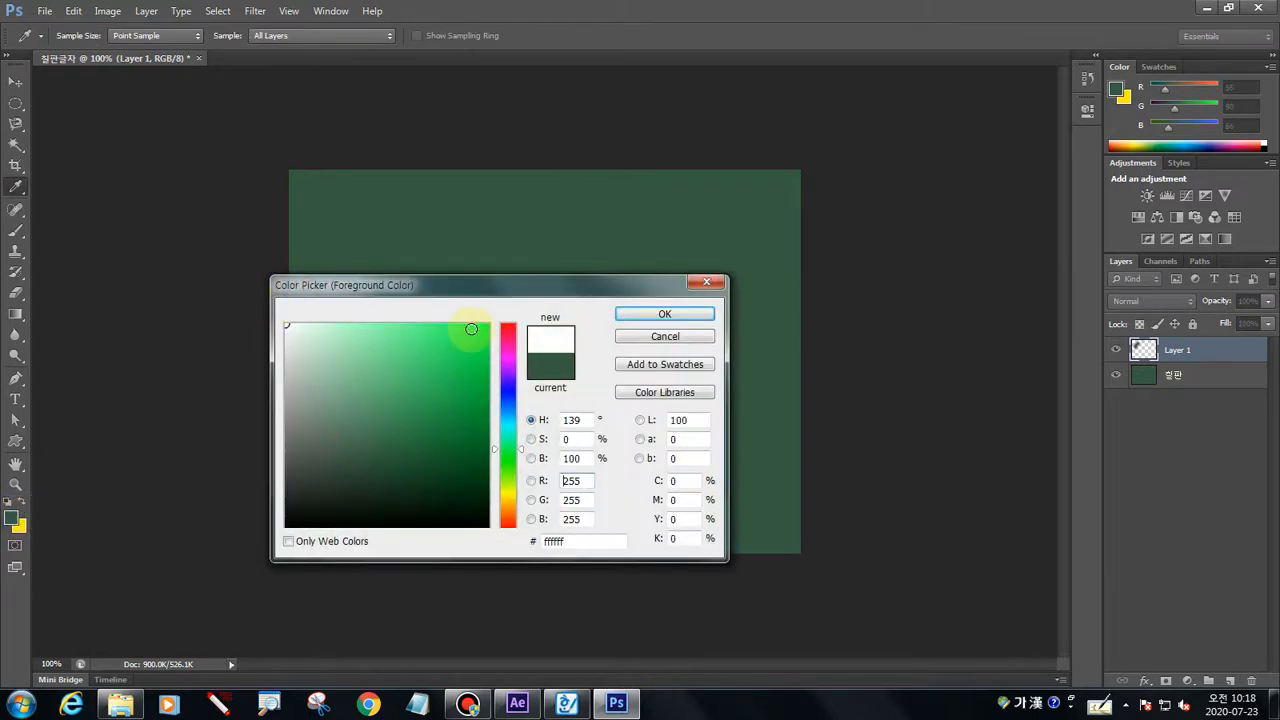
{"action": "left_click", "coordinate": [640, 318]}
{"action": "mouse_move", "coordinate": [471, 237]}
{"action": "left_mouse_down"}
{"action": "mouse_move", "coordinate": [411, 293]}
{"action": "mouse_move", "coordinate": [393, 340]}
{"action": "mouse_move", "coordinate": [517, 310]}
{"action": "mouse_move", "coordinate": [533, 321]}
{"action": "mouse_move", "coordinate": [486, 373]}
{"action": "left_mouse_up"}
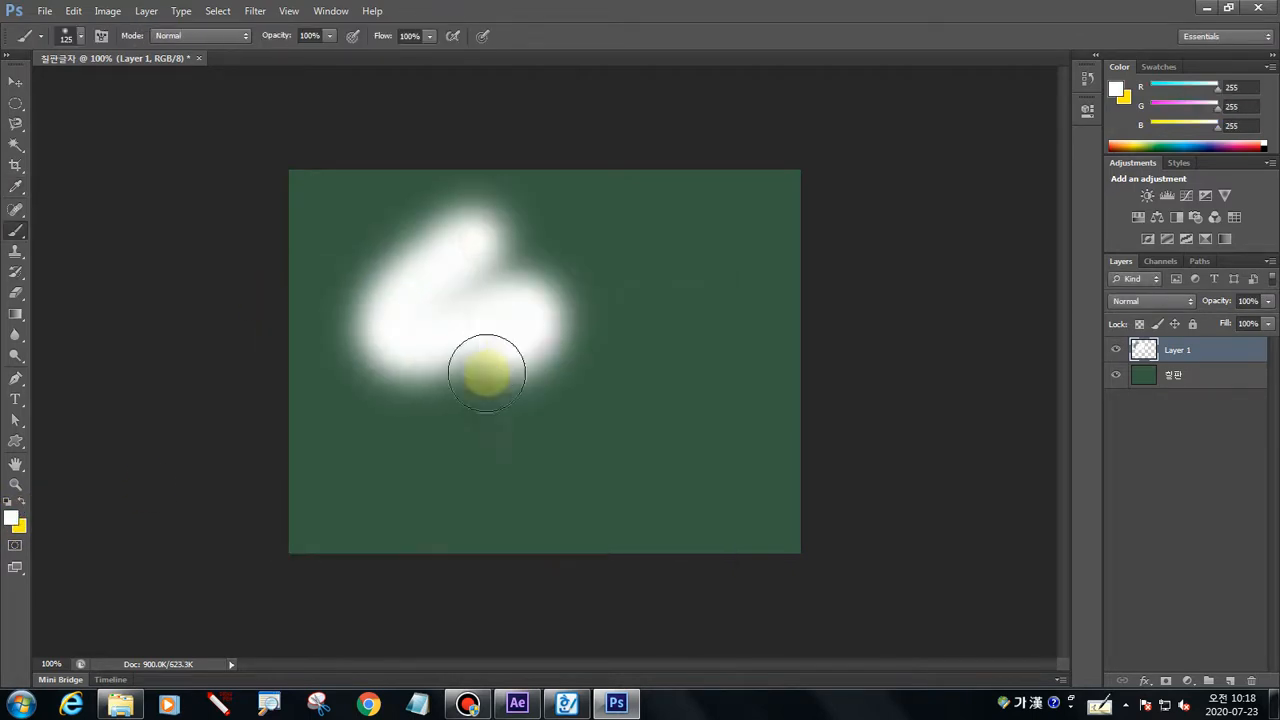
Set the foreground color to black and paint a soft zigzag overlapping the white one
{"action": "left_click", "coordinate": [14, 516]}
{"action": "mouse_move", "coordinate": [331, 434]}
{"action": "left_mouse_down"}
{"action": "mouse_move", "coordinate": [301, 502]}
{"action": "mouse_move", "coordinate": [320, 527]}
{"action": "left_mouse_up"}
{"action": "left_click", "coordinate": [664, 314]}
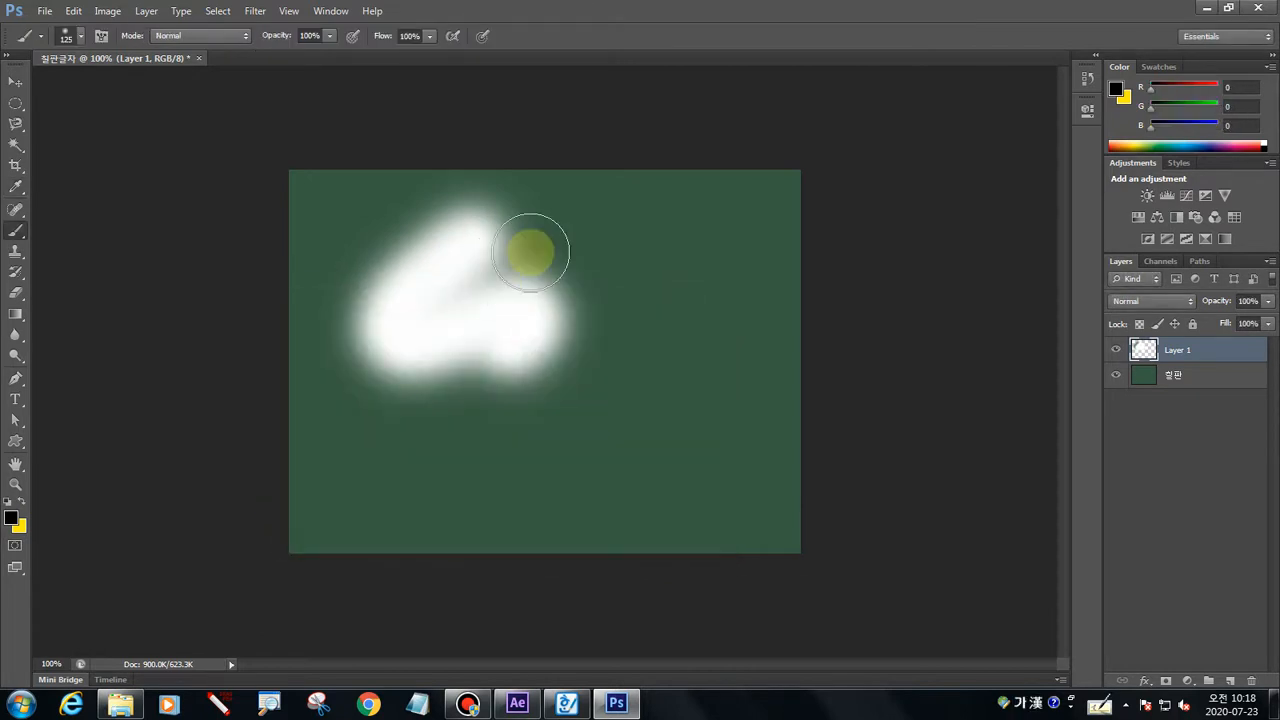
{"action": "mouse_move", "coordinate": [530, 252]}
{"action": "left_mouse_down"}
{"action": "mouse_move", "coordinate": [479, 293]}
{"action": "mouse_move", "coordinate": [489, 311]}
{"action": "mouse_move", "coordinate": [587, 312]}
{"action": "mouse_move", "coordinate": [600, 348]}
{"action": "left_mouse_up"}
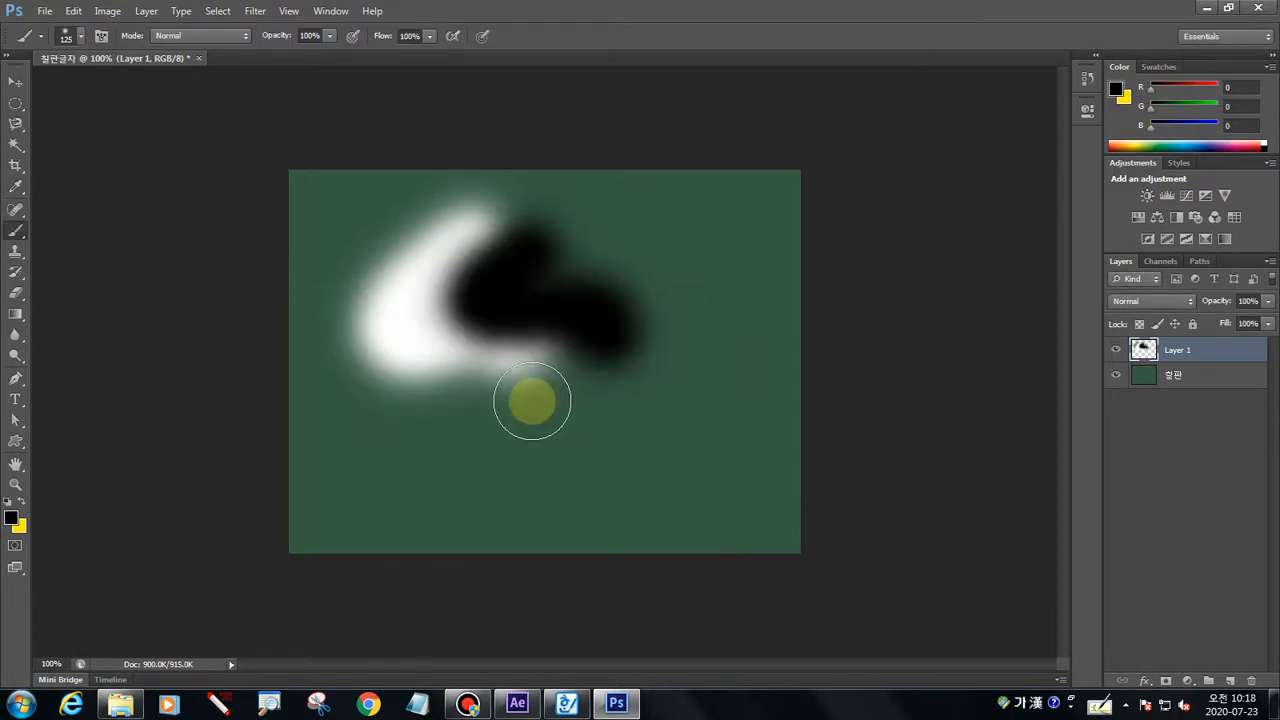
Choose the first 36 px brush in the second-to-last row of presets
{"action": "left_click", "coordinate": [80, 38]}
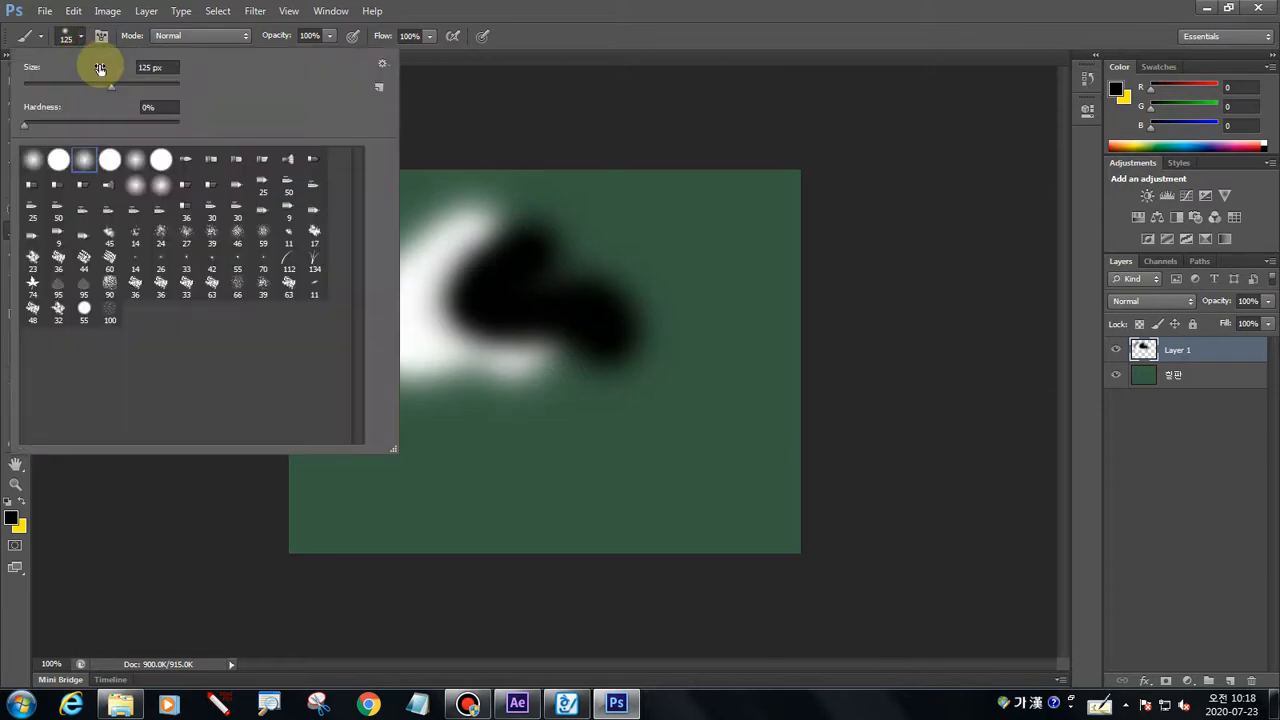
{"action": "left_click", "coordinate": [137, 293]}
{"action": "key", "text": "Return"}
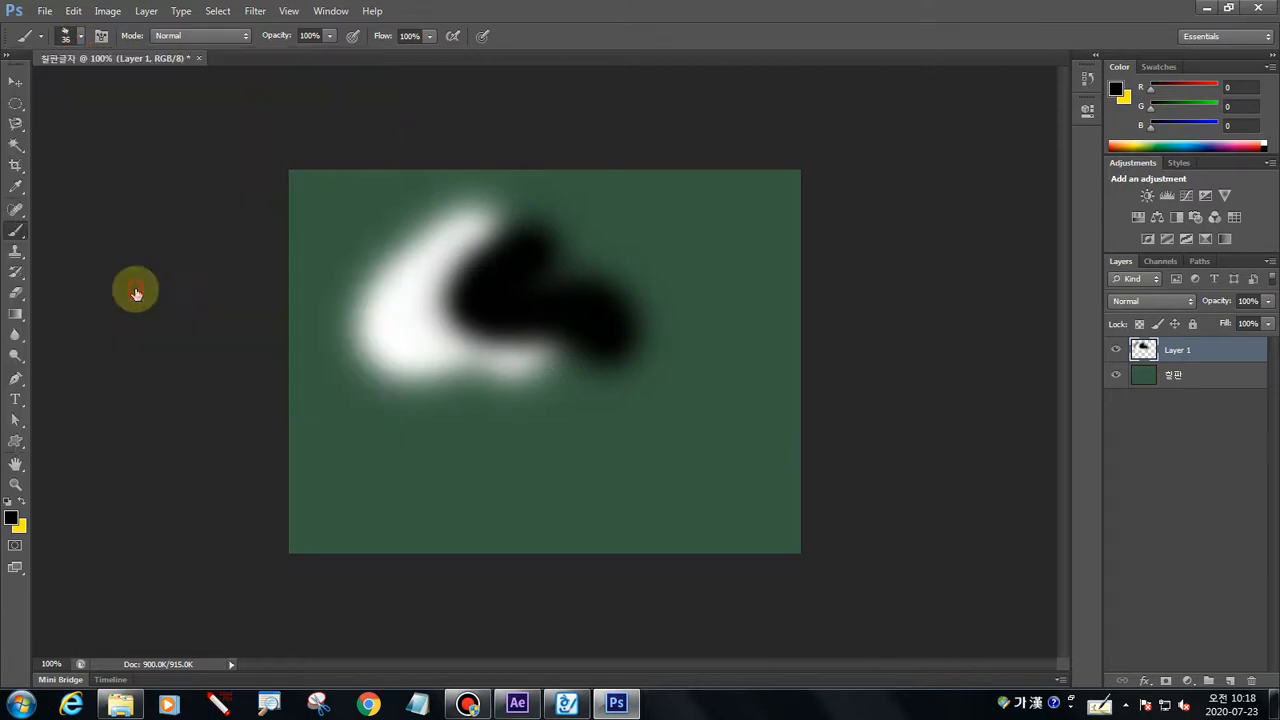
Paint a black zigzag and an overlapping white one on the lower half of the board with the 36 px brush
{"action": "mouse_move", "coordinate": [576, 428]}
{"action": "left_mouse_down"}
{"action": "mouse_move", "coordinate": [546, 496]}
{"action": "mouse_move", "coordinate": [705, 455]}
{"action": "left_mouse_up"}
{"action": "left_click", "coordinate": [11, 519]}
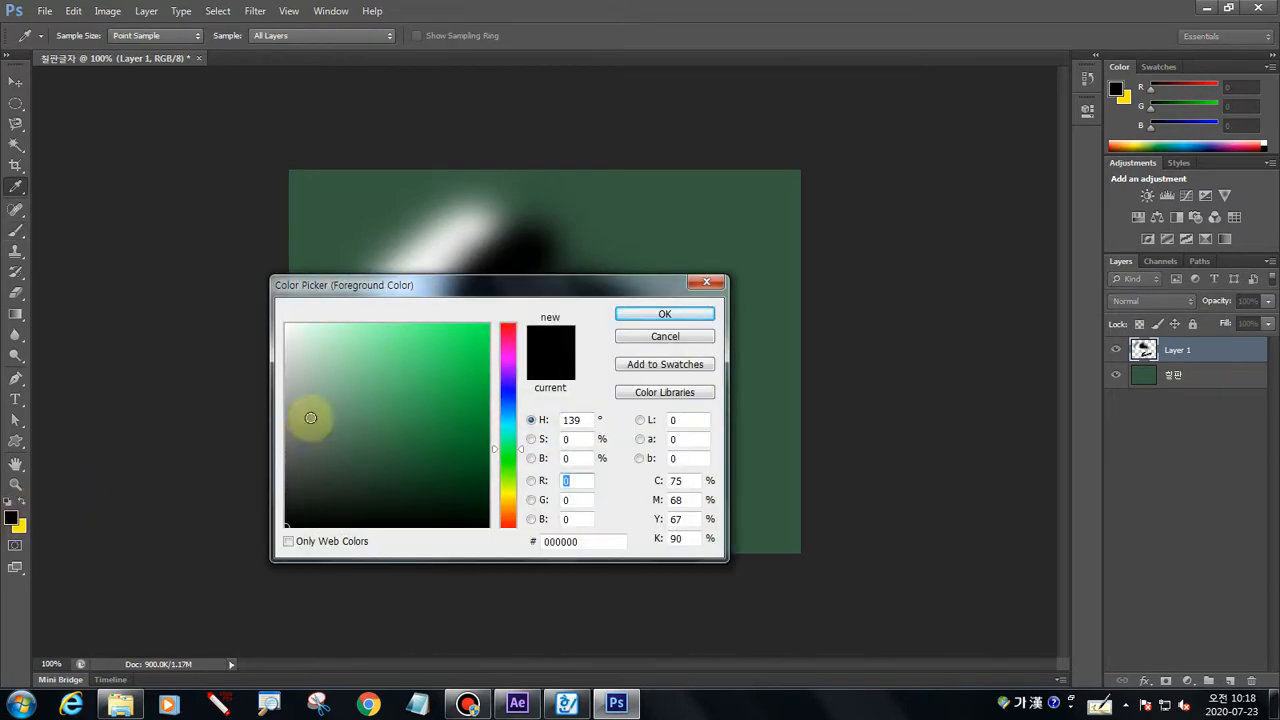
{"action": "left_click_drag", "start_coordinate": [311, 418], "coordinate": [174, 292]}
{"action": "left_click", "coordinate": [650, 314]}
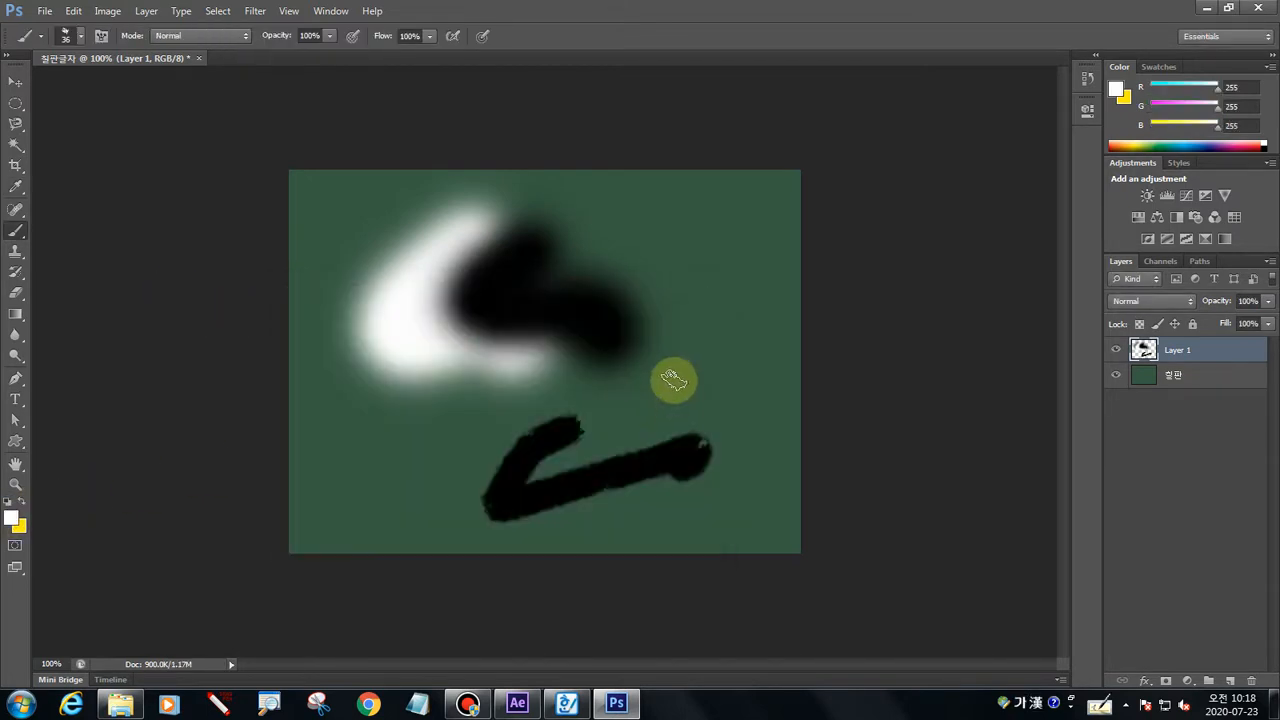
{"action": "left_click_drag", "start_coordinate": [674, 374], "coordinate": [520, 450]}
{"action": "left_click_drag", "start_coordinate": [698, 450], "coordinate": [704, 451]}
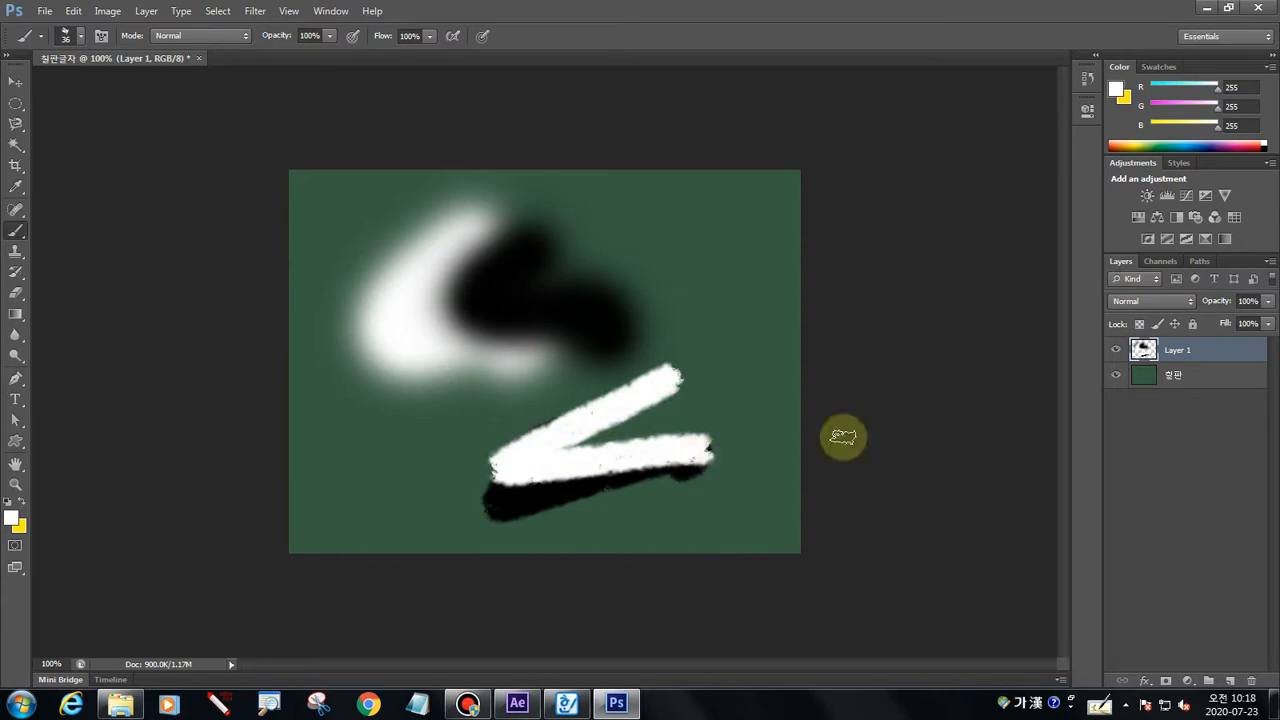
Mark Layer 1 and its opacity setting with the red on-screen pen, and clear the markings
{"action": "left_click", "coordinate": [218, 704]}
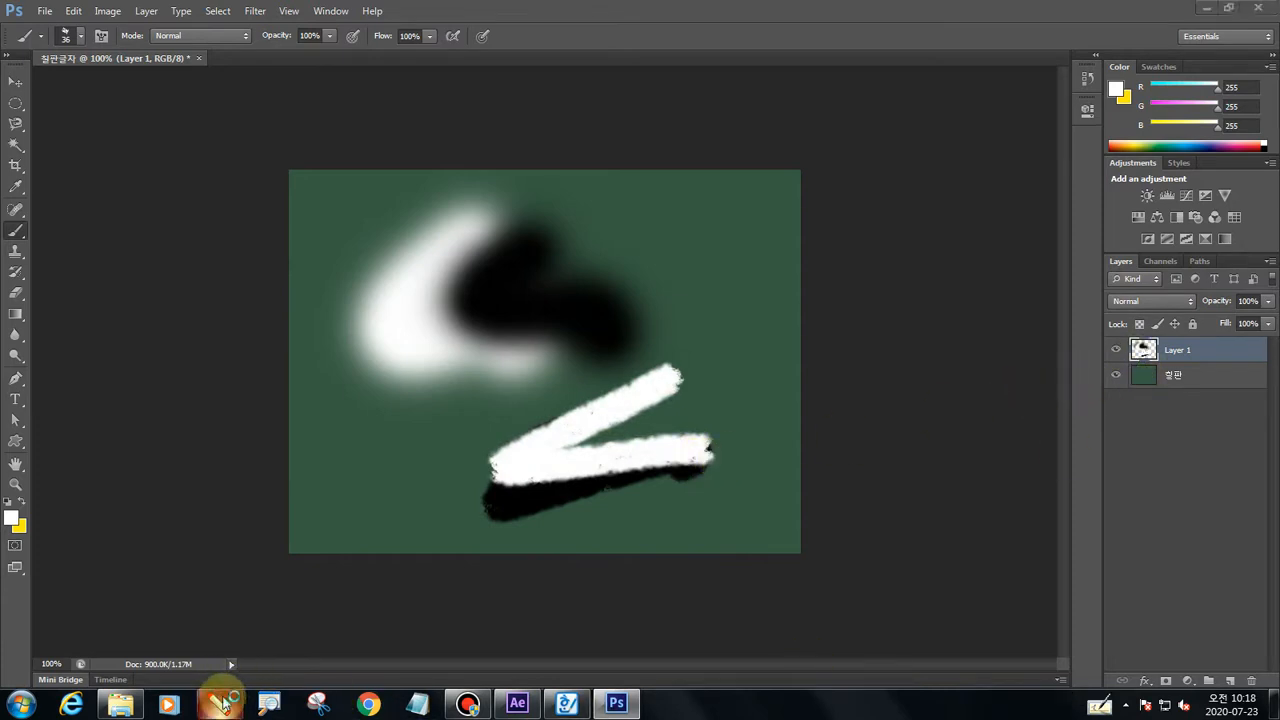
{"action": "mouse_move", "coordinate": [1140, 337]}
{"action": "left_mouse_down"}
{"action": "mouse_move", "coordinate": [1107, 370]}
{"action": "mouse_move", "coordinate": [1199, 371]}
{"action": "mouse_move", "coordinate": [1198, 348]}
{"action": "mouse_move", "coordinate": [1130, 345]}
{"action": "left_mouse_up"}
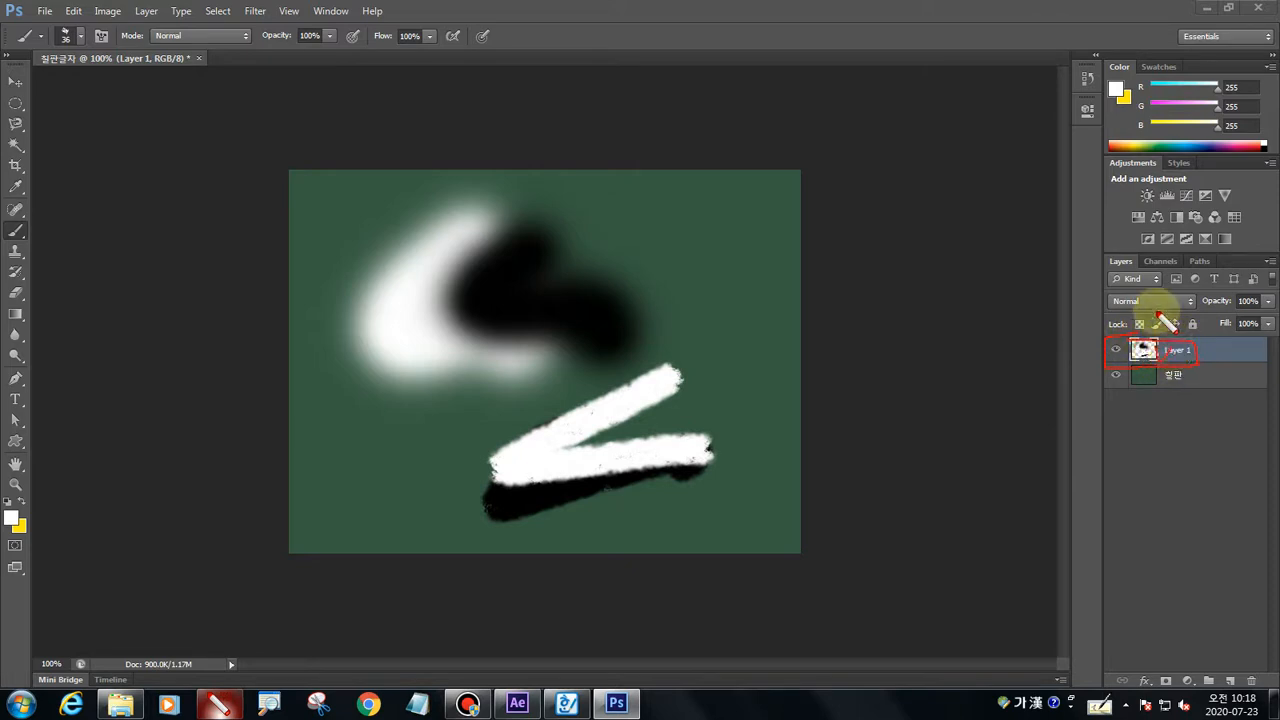
{"action": "mouse_move", "coordinate": [1198, 308]}
{"action": "left_mouse_down"}
{"action": "mouse_move", "coordinate": [1271, 322]}
{"action": "mouse_move", "coordinate": [1271, 278]}
{"action": "mouse_move", "coordinate": [1196, 292]}
{"action": "left_mouse_up"}
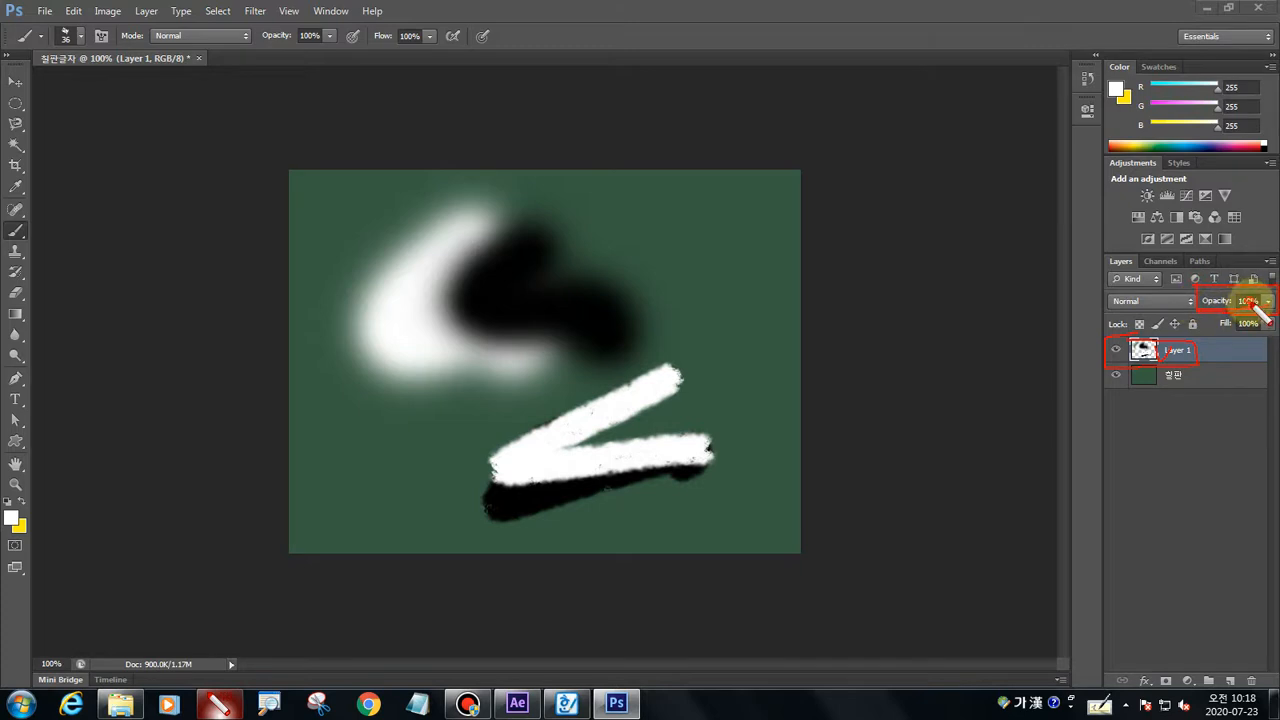
{"action": "key", "text": "Escape"}
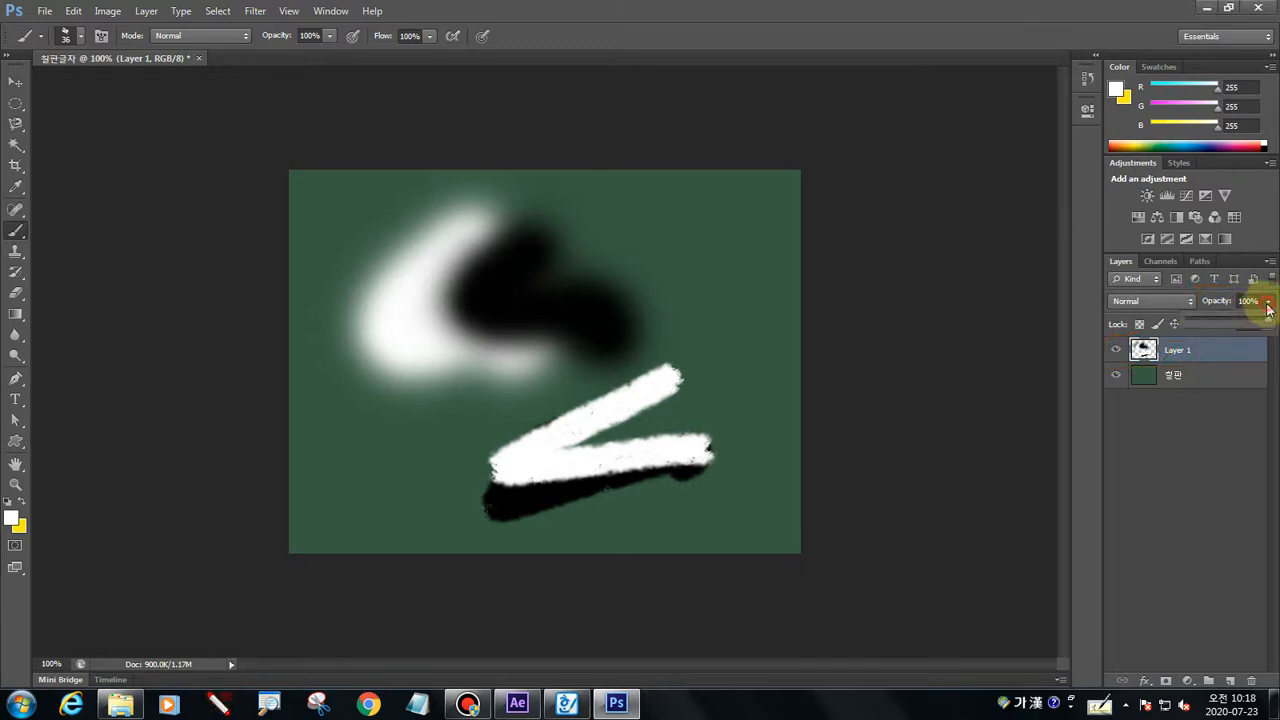
Try Layer 1 at opacities of 6%, 1% and 4%
{"action": "left_click", "coordinate": [1268, 305]}
{"action": "left_click", "coordinate": [1269, 303]}
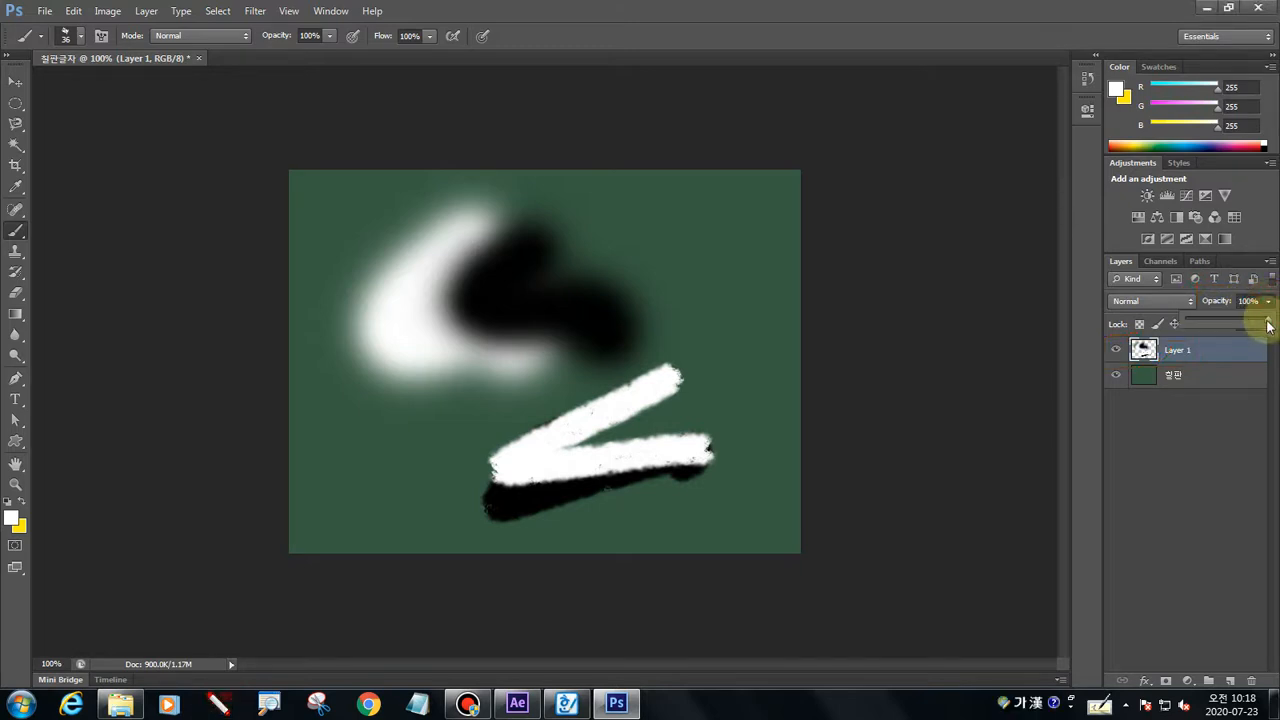
{"action": "left_click_drag", "start_coordinate": [1219, 320], "coordinate": [1193, 323]}
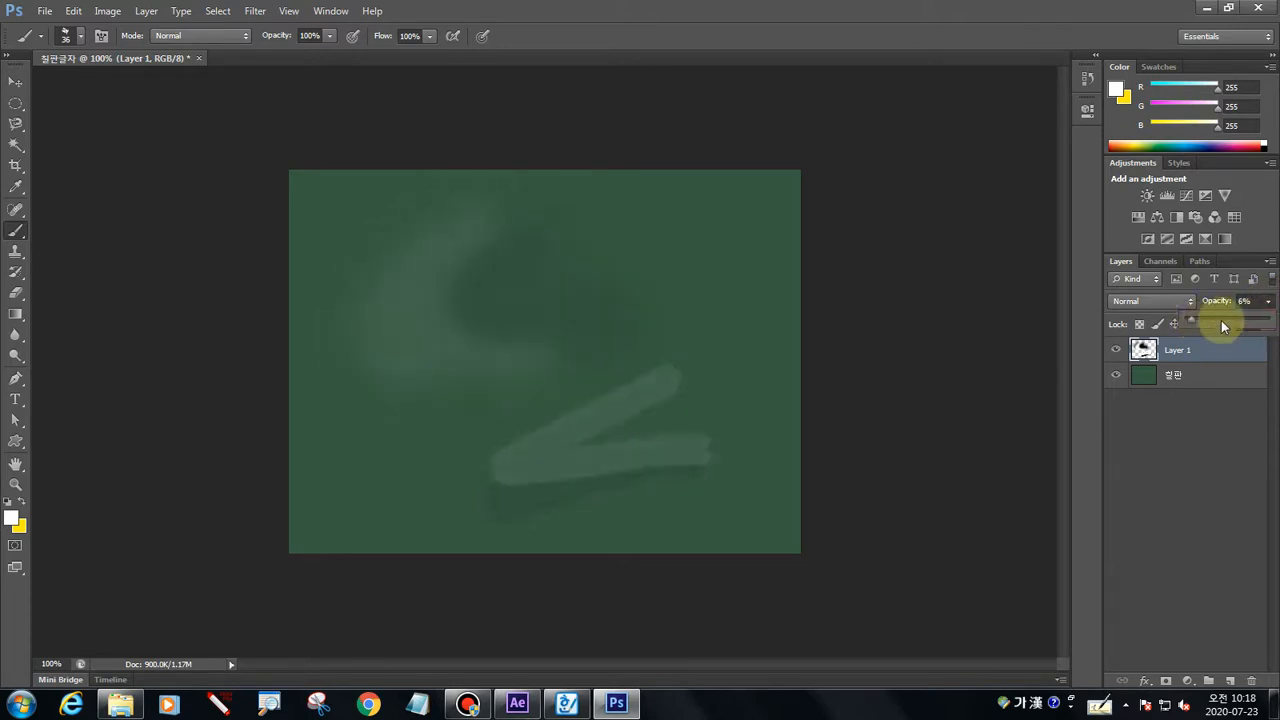
{"action": "left_click", "coordinate": [1243, 301]}
{"action": "type", "text": "1"}
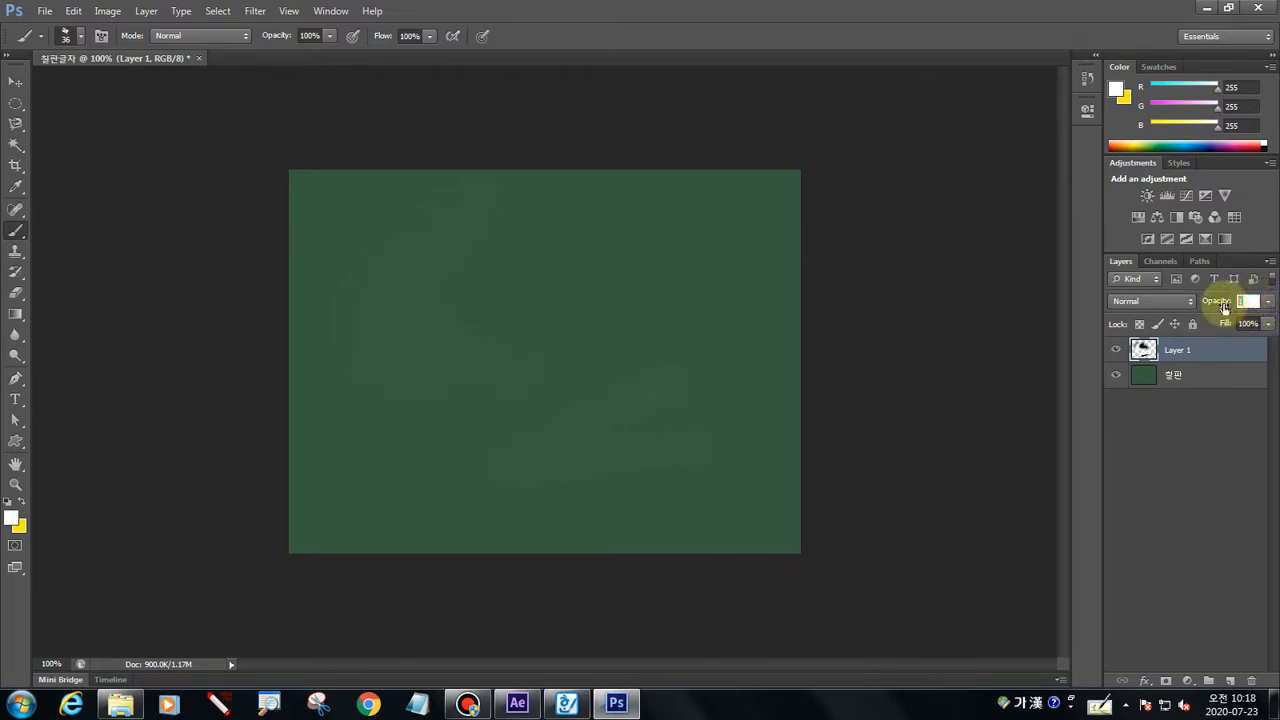
{"action": "key", "text": "Return"}
{"action": "left_click", "coordinate": [1252, 301]}
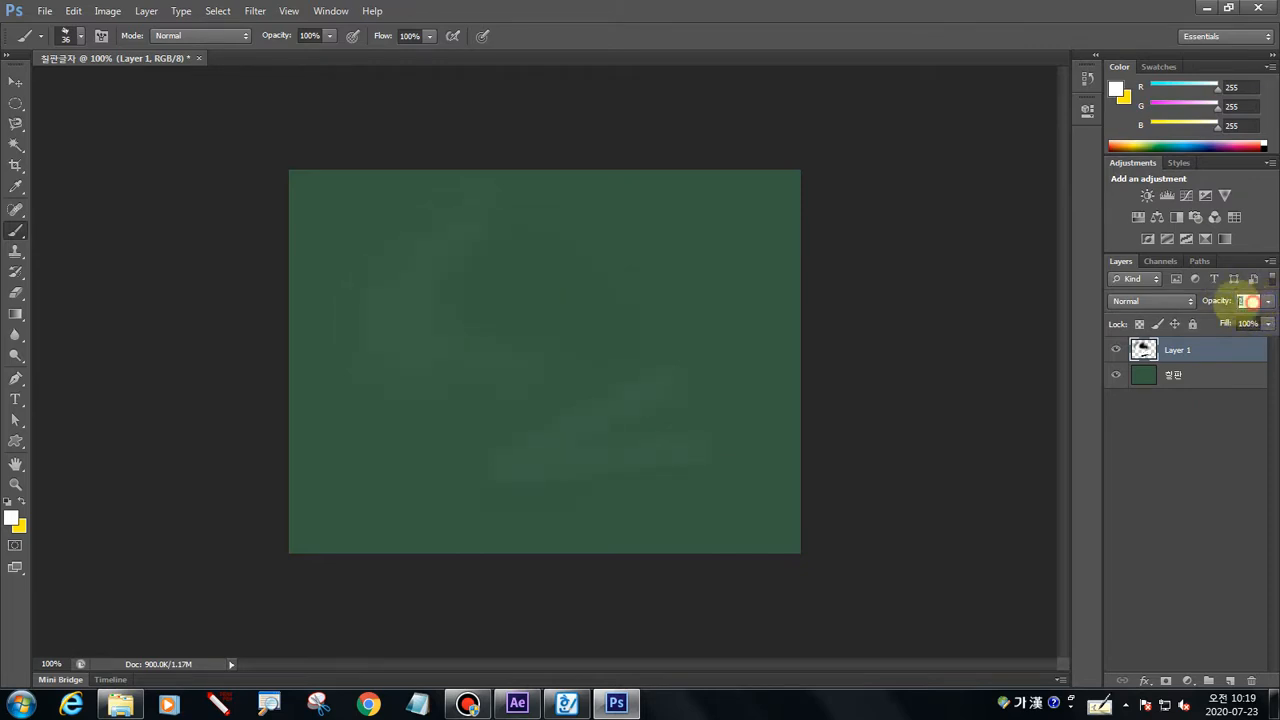
{"action": "type", "text": "4"}
Set Layer 1's opacity to 8% and compare the board with the smudge layer hidden and shown
{"action": "left_click", "coordinate": [1266, 303]}
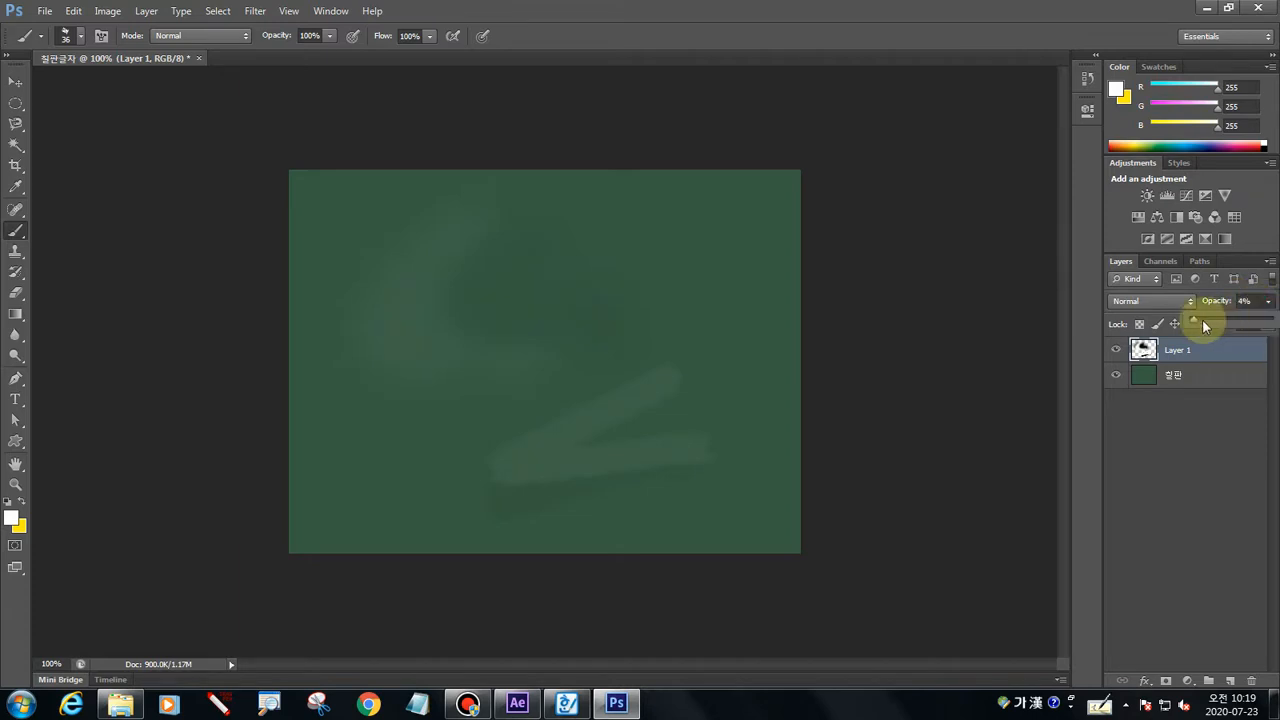
{"action": "left_click_drag", "start_coordinate": [1203, 320], "coordinate": [1197, 321]}
{"action": "left_click", "coordinate": [1117, 350]}
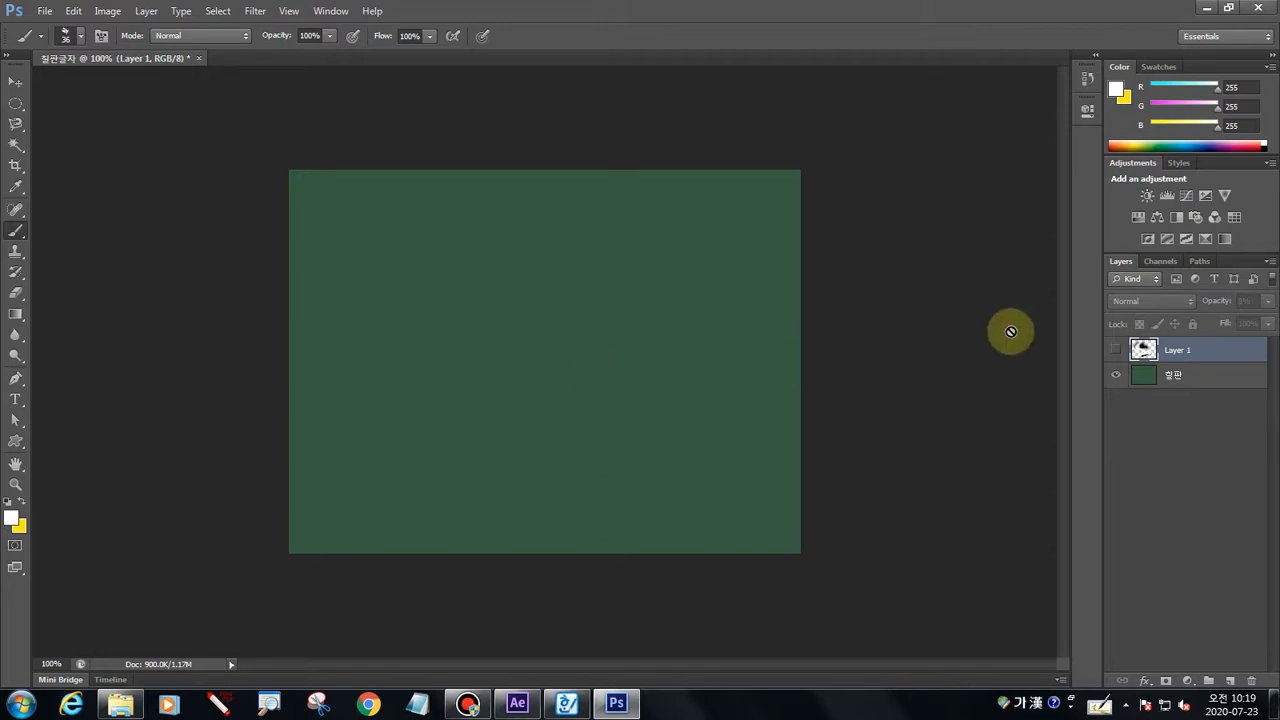
{"action": "left_click", "coordinate": [1114, 350]}
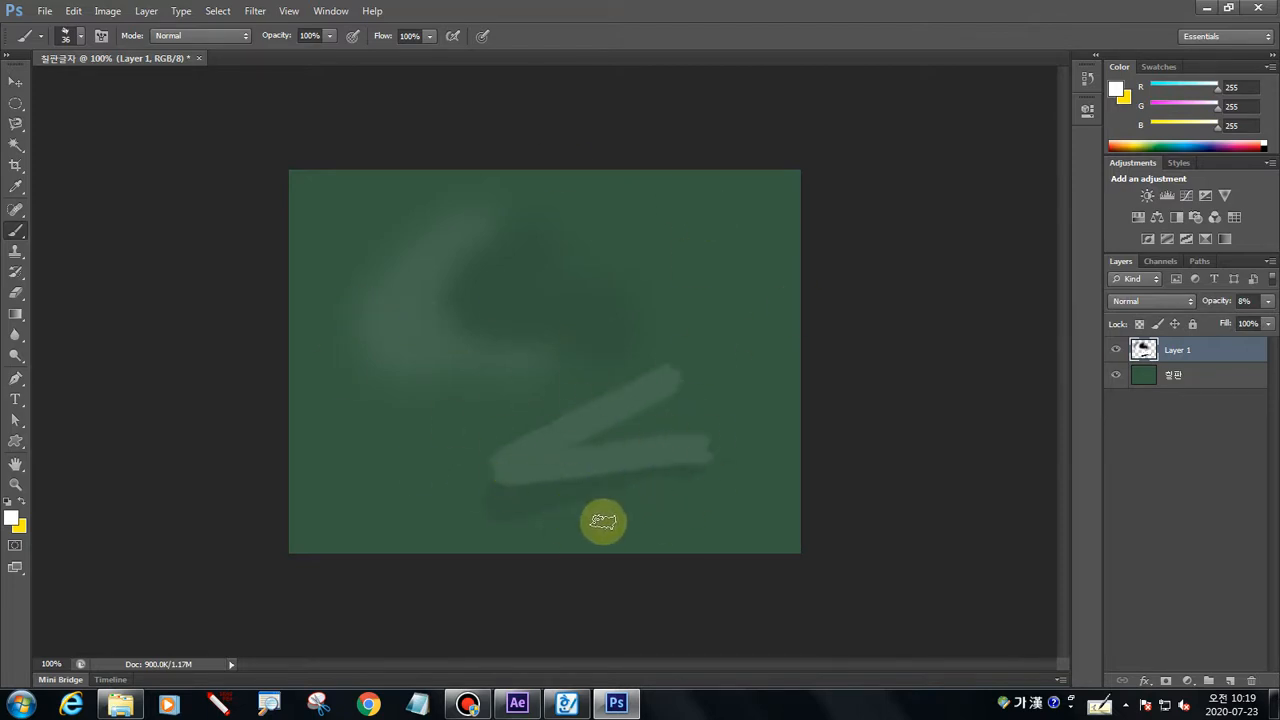
Set Layer 1's opacity to 4%
{"action": "left_click", "coordinate": [1267, 301]}
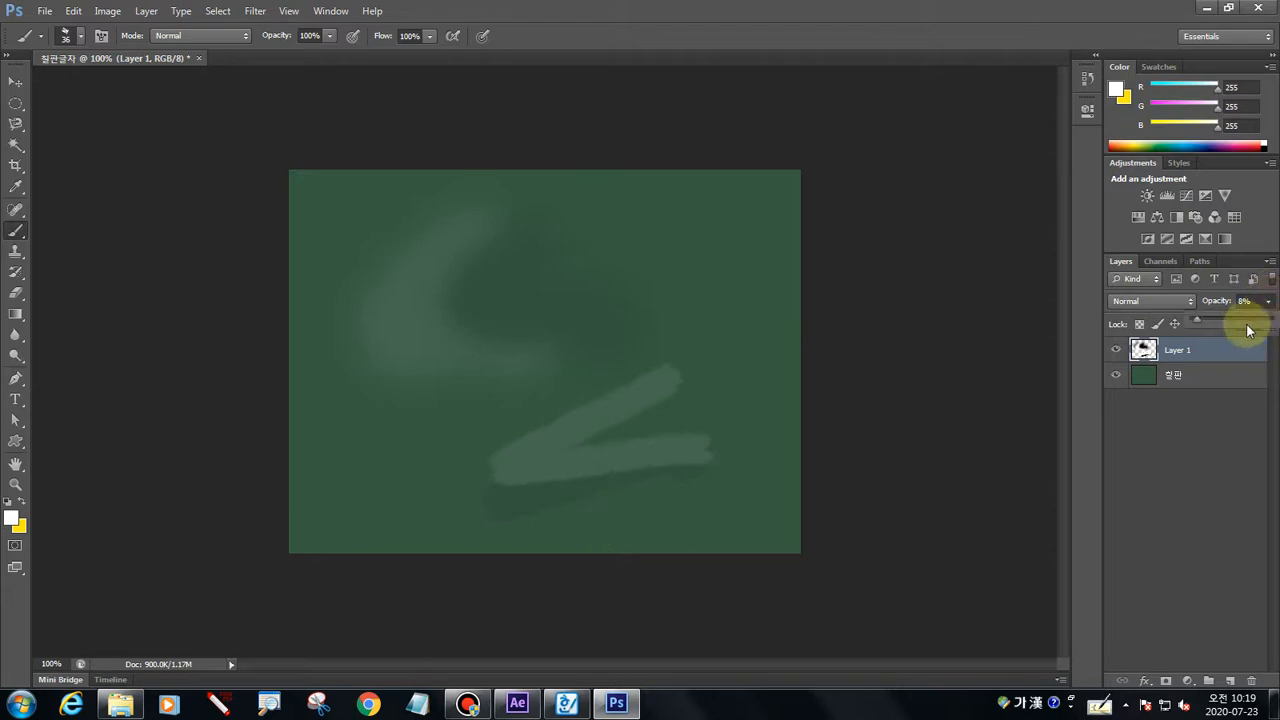
{"action": "left_click_drag", "start_coordinate": [1193, 321], "coordinate": [1192, 323]}
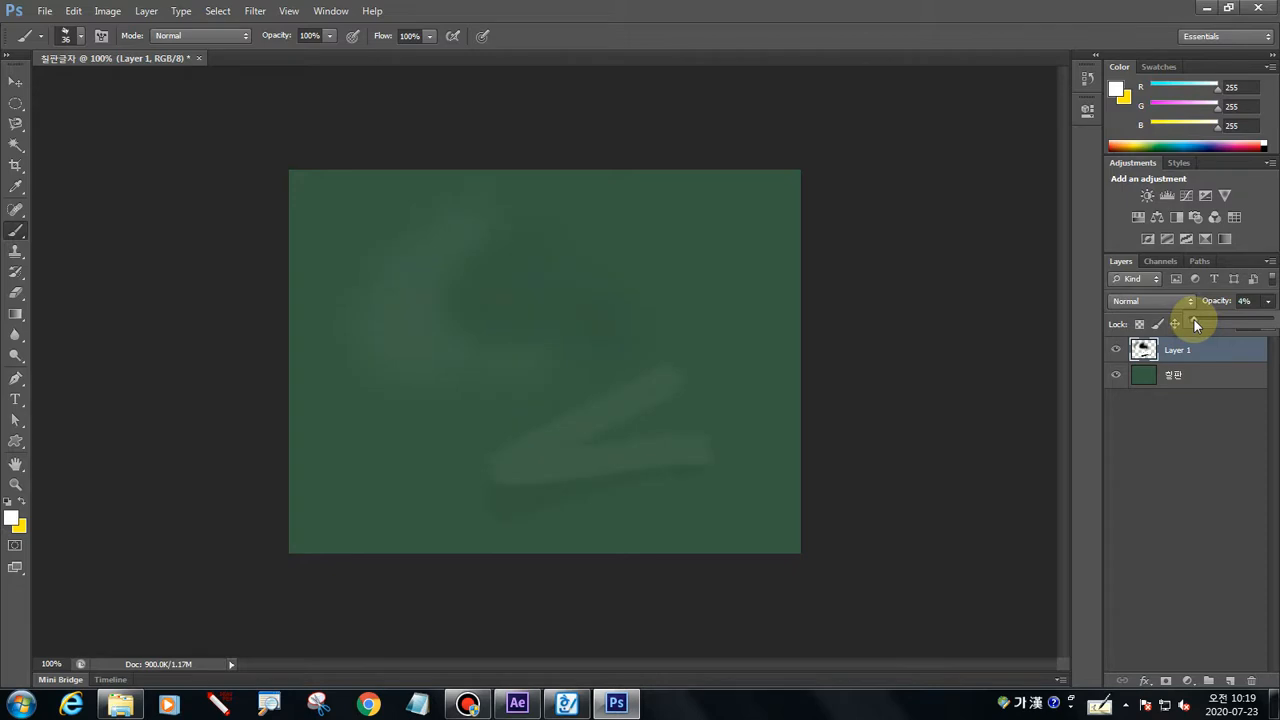
{"action": "left_click", "coordinate": [1174, 442]}
Try the Screen blending mode on Layer 1 and return it to Normal
{"action": "left_click", "coordinate": [1145, 350]}
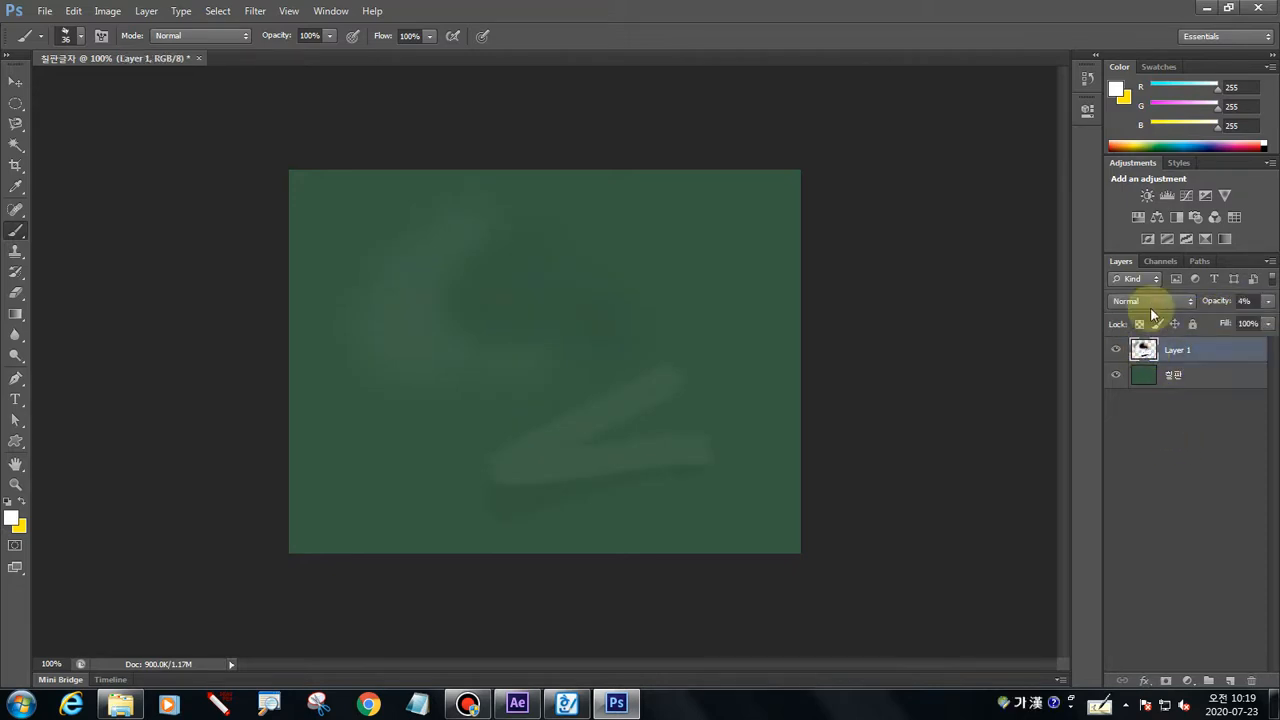
{"action": "left_click", "coordinate": [1150, 301]}
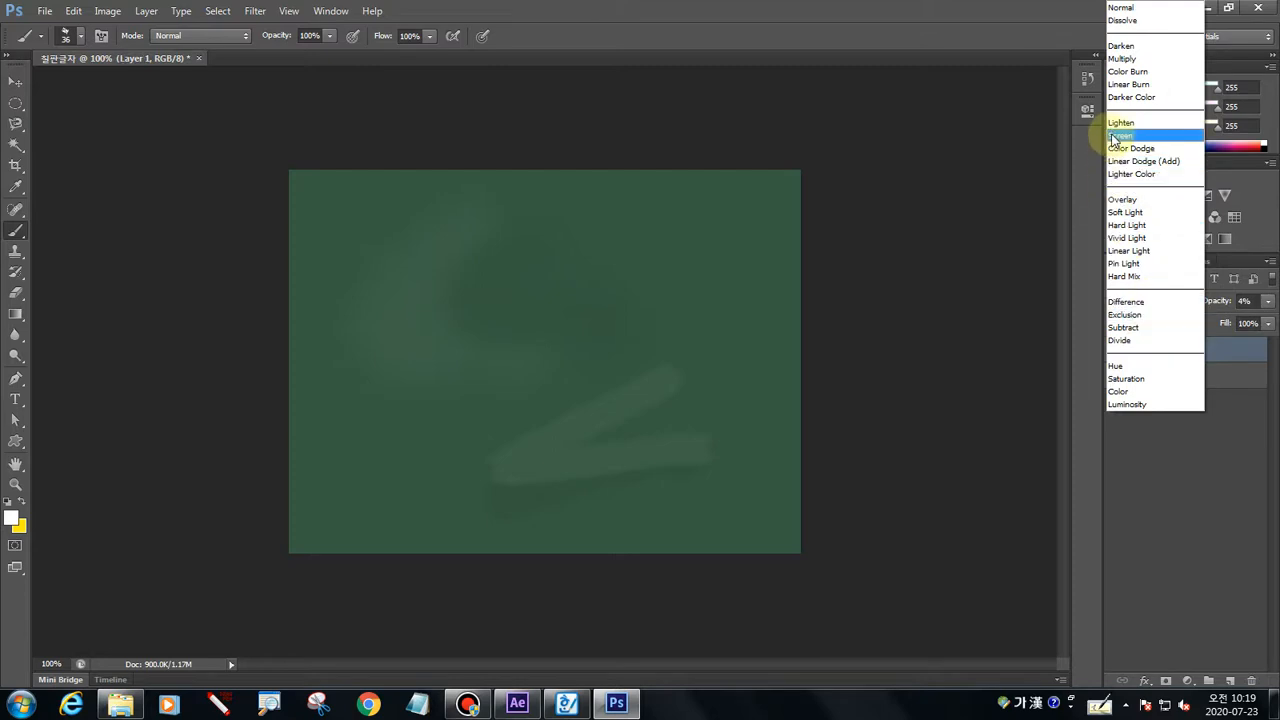
{"action": "left_click", "coordinate": [1112, 135]}
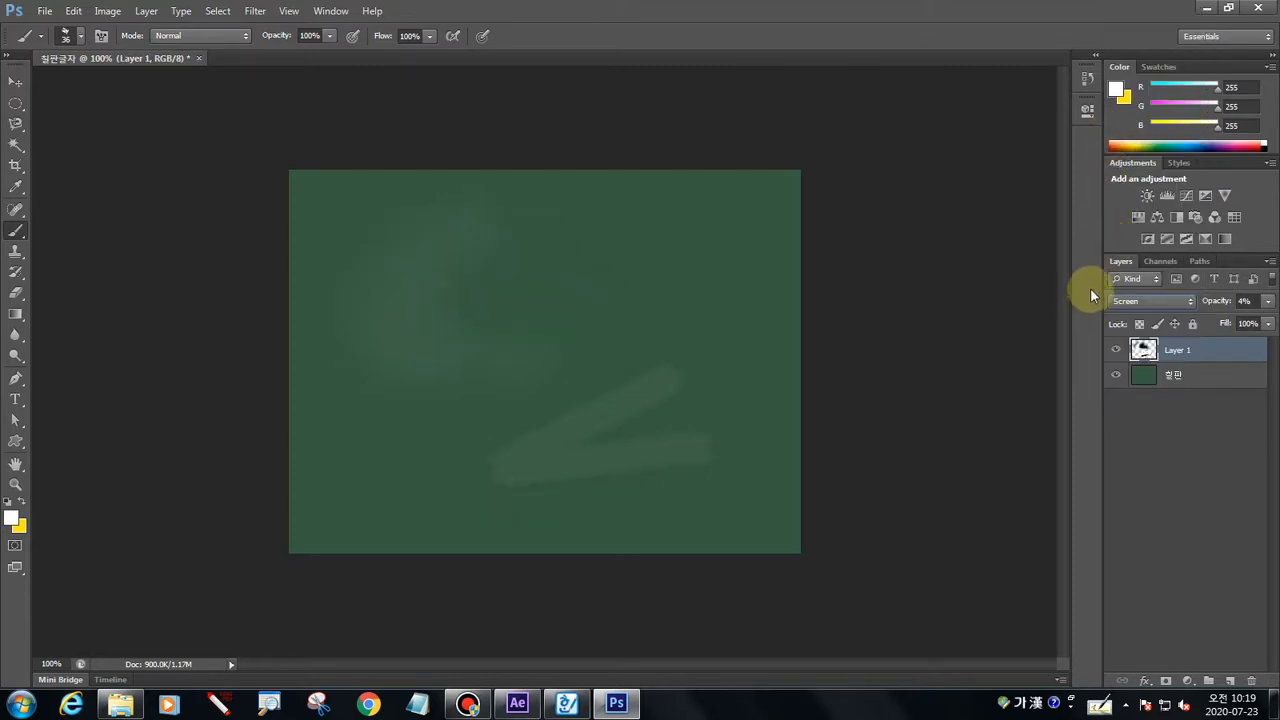
{"action": "left_click", "coordinate": [1124, 301]}
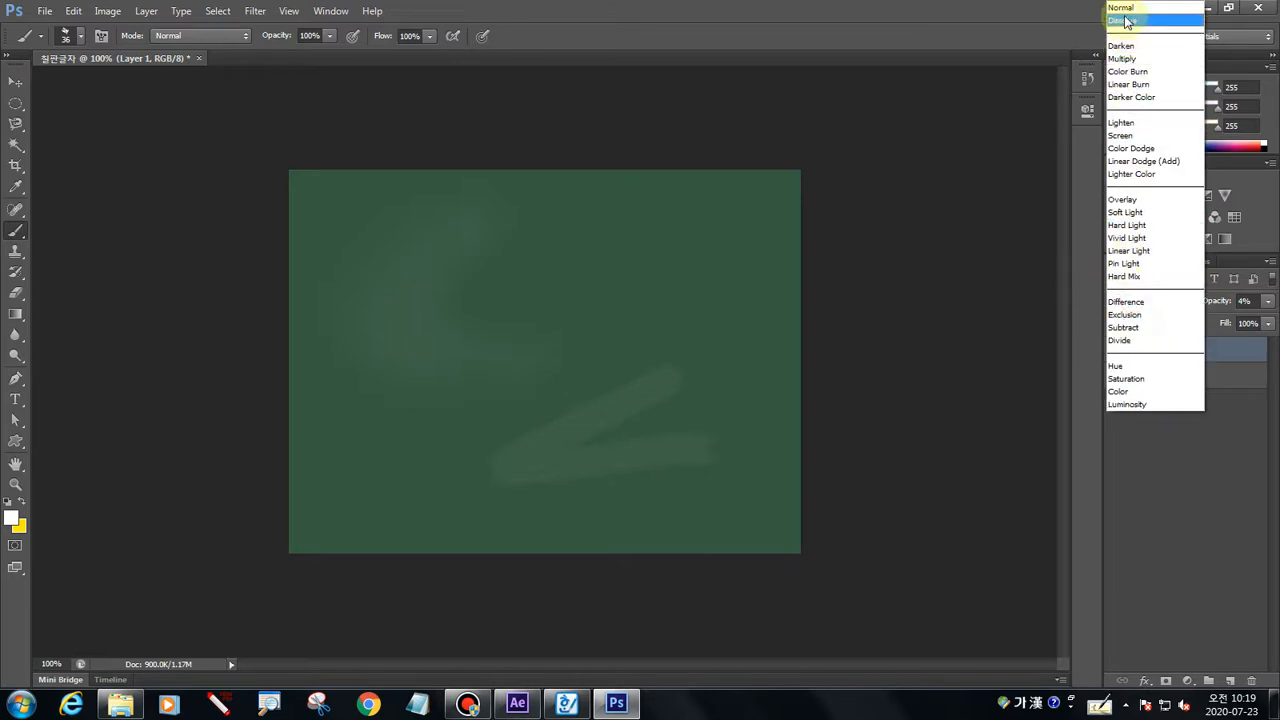
{"action": "left_click", "coordinate": [1121, 8]}
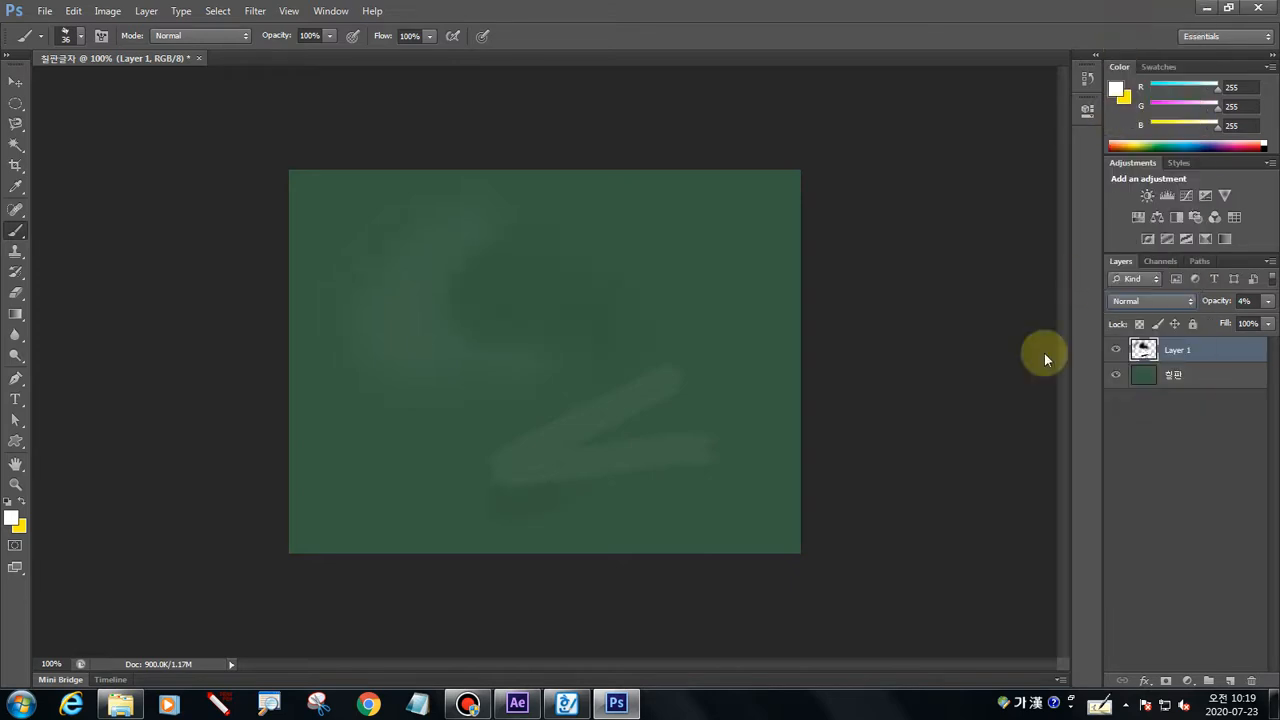
With the Move tool active, select the chalkboard layer and Layer 1 in turn to show they are separate
{"action": "left_click", "coordinate": [20, 84]}
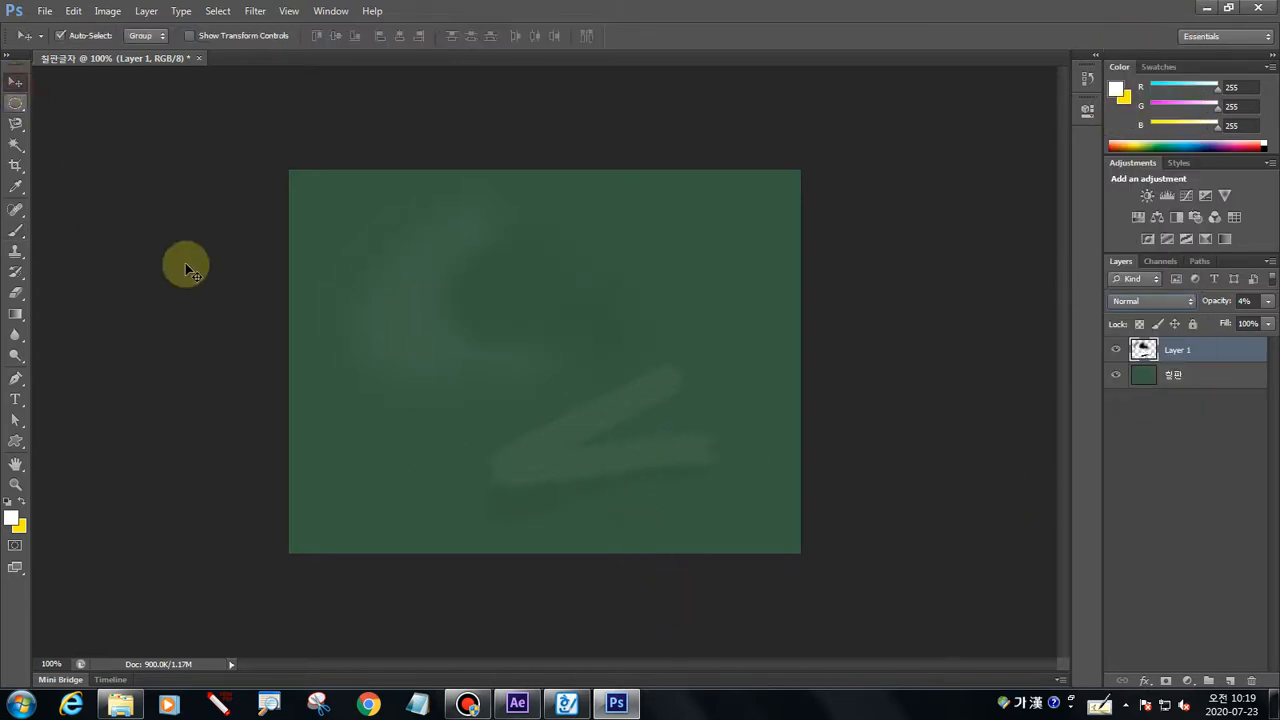
{"action": "left_click", "coordinate": [192, 283]}
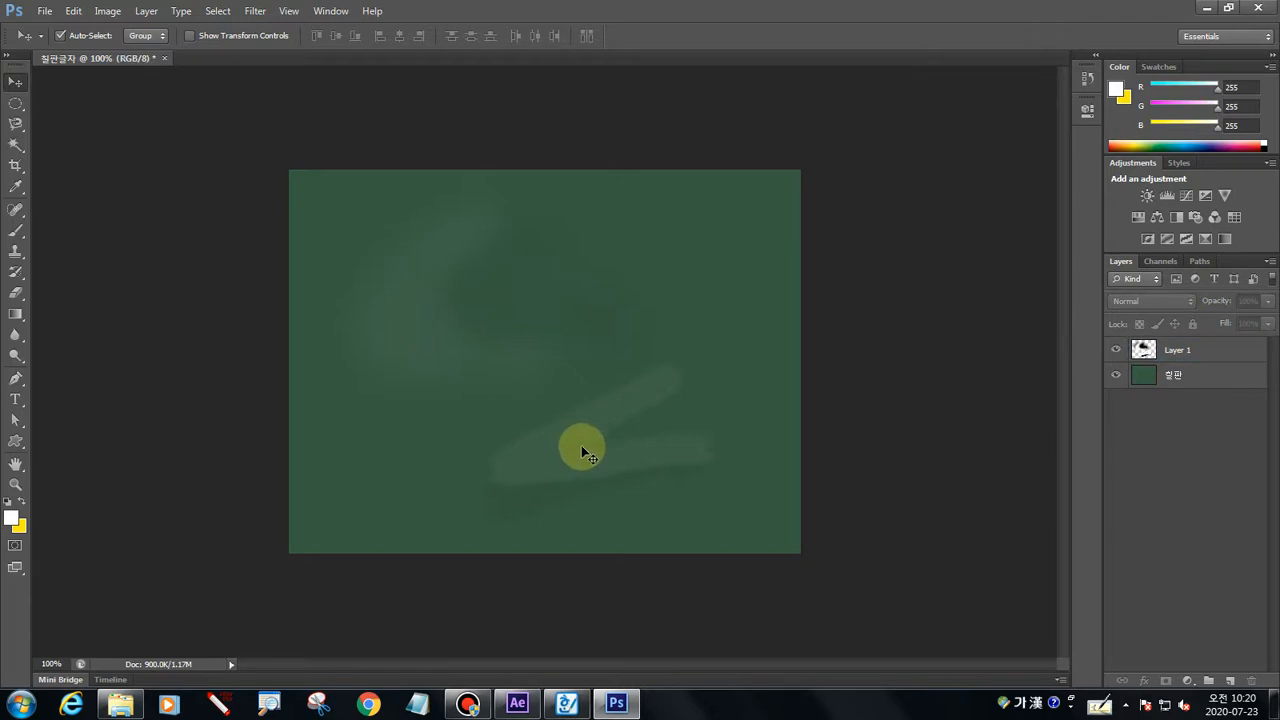
{"action": "left_click", "coordinate": [1172, 375]}
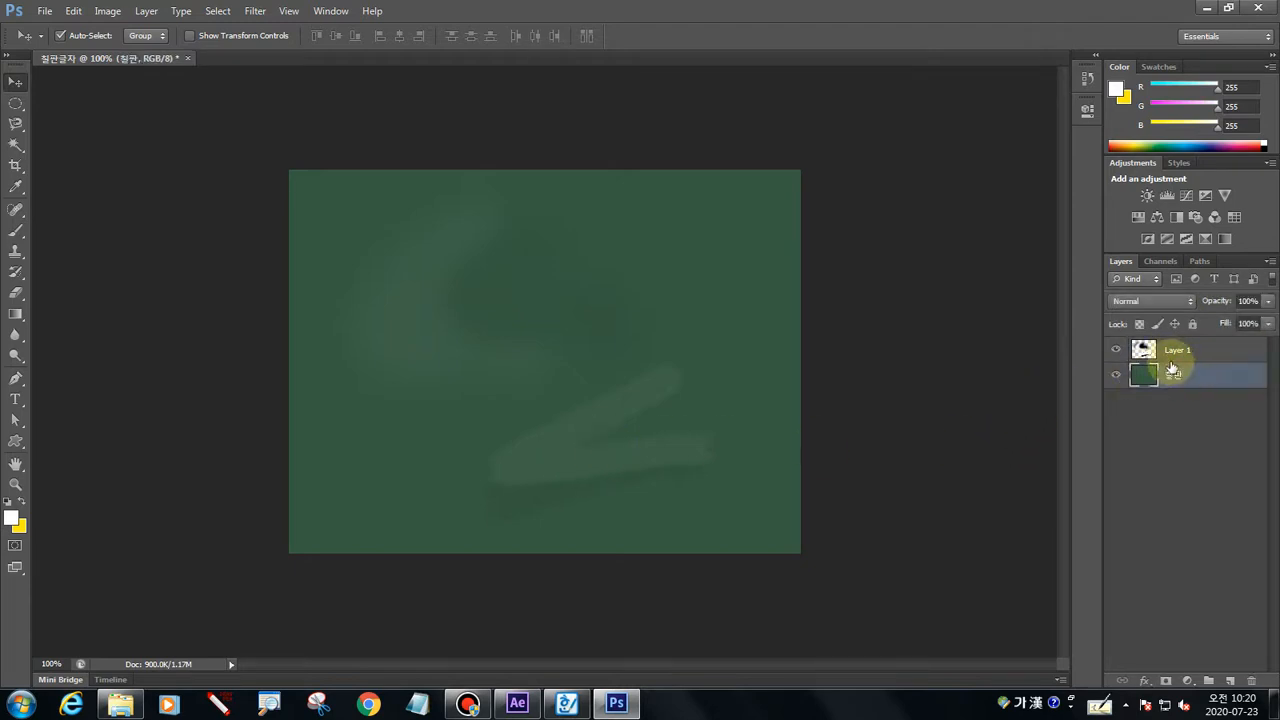
{"action": "left_click", "coordinate": [1170, 350]}
{"action": "left_click", "coordinate": [1175, 375]}
{"action": "left_click", "coordinate": [1174, 350]}
{"action": "left_click", "coordinate": [1177, 374]}
{"action": "left_click", "coordinate": [1177, 350]}
{"action": "left_click", "coordinate": [1182, 374]}
{"action": "left_click", "coordinate": [1178, 349]}
{"action": "left_click", "coordinate": [1187, 374]}
{"action": "left_click", "coordinate": [1184, 350]}
{"action": "left_click", "coordinate": [1188, 373]}
Select Layer 1 and the chalkboard layer together, outline them with the red on-screen pen, and merge them into one layer
{"action": "left_click", "coordinate": [1185, 351]}
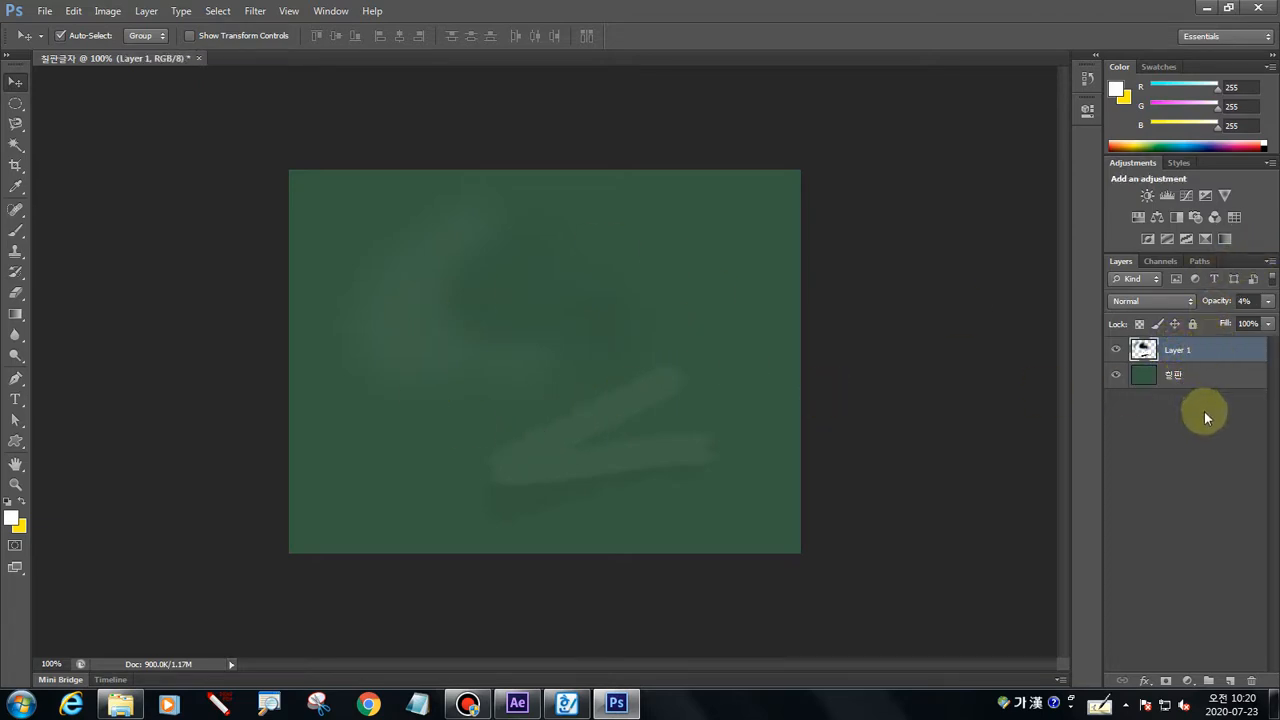
{"action": "left_click", "coordinate": [1171, 374], "text": "shift"}
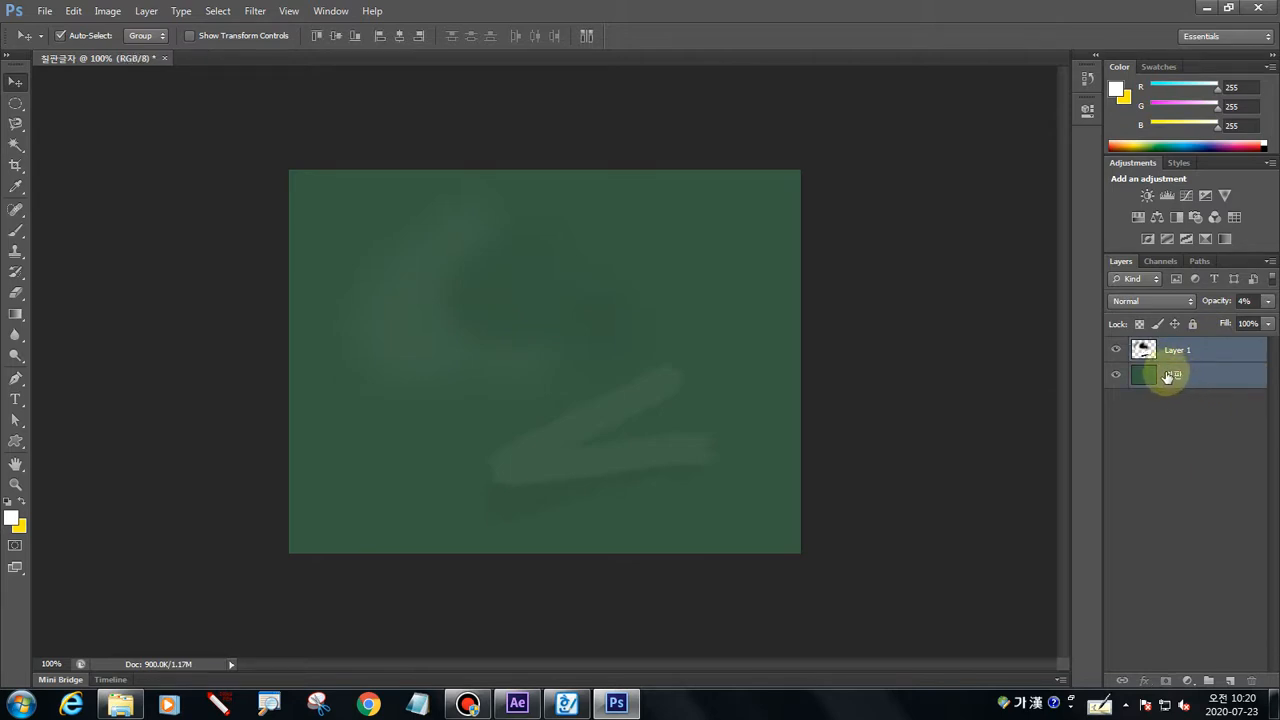
{"action": "left_click", "coordinate": [218, 704]}
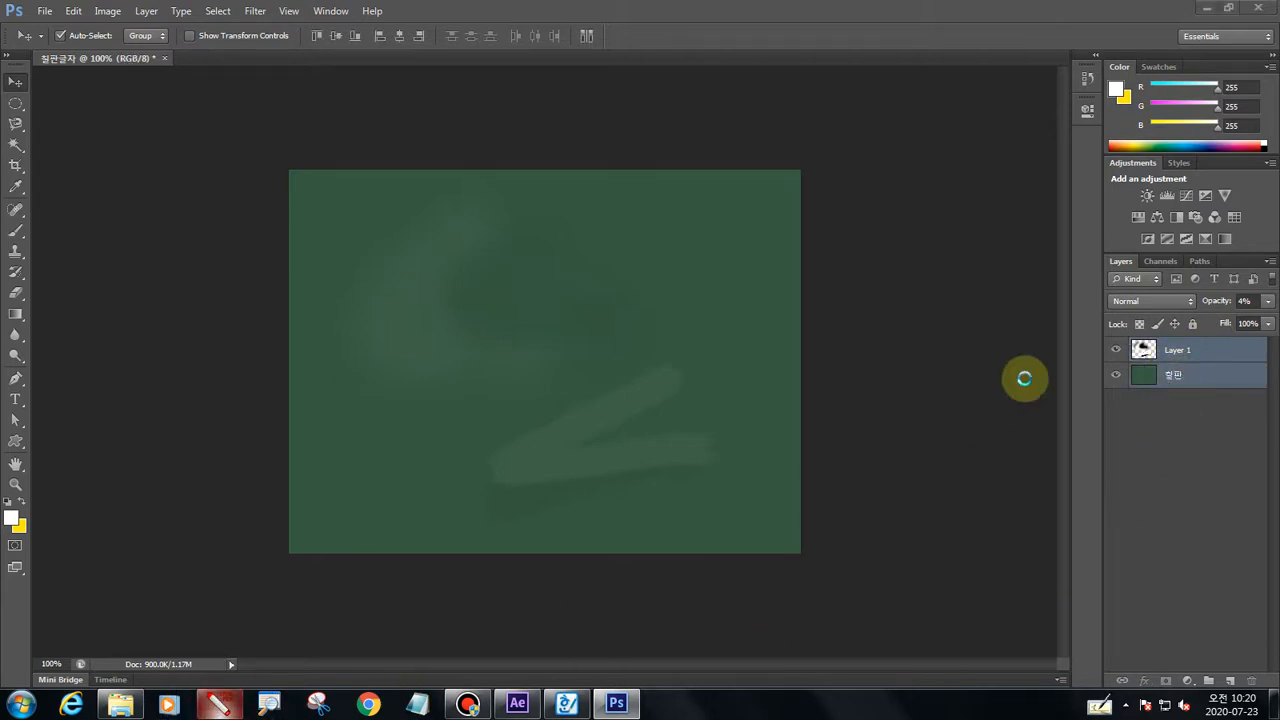
{"action": "mouse_move", "coordinate": [1196, 337]}
{"action": "left_mouse_down"}
{"action": "mouse_move", "coordinate": [1110, 410]}
{"action": "mouse_move", "coordinate": [1076, 406]}
{"action": "mouse_move", "coordinate": [1075, 339]}
{"action": "mouse_move", "coordinate": [1166, 336]}
{"action": "left_mouse_up"}
{"action": "key", "text": "Escape"}
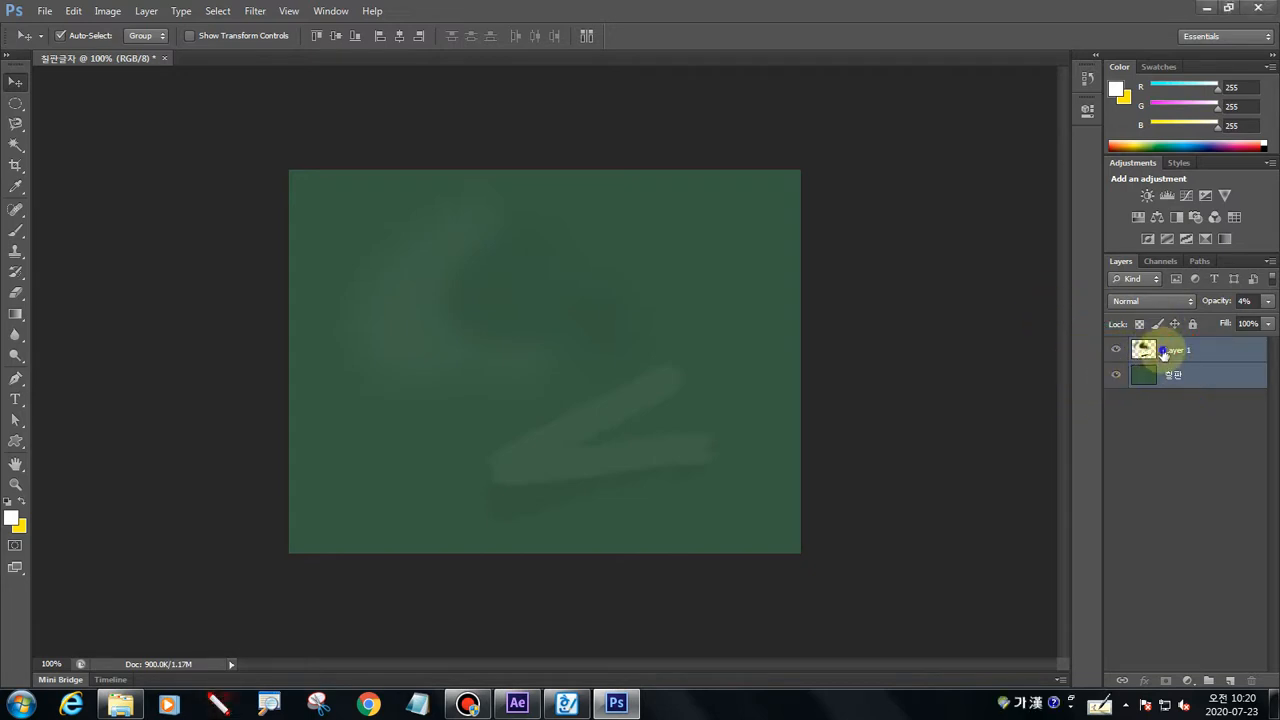
{"action": "right_click", "coordinate": [1163, 354]}
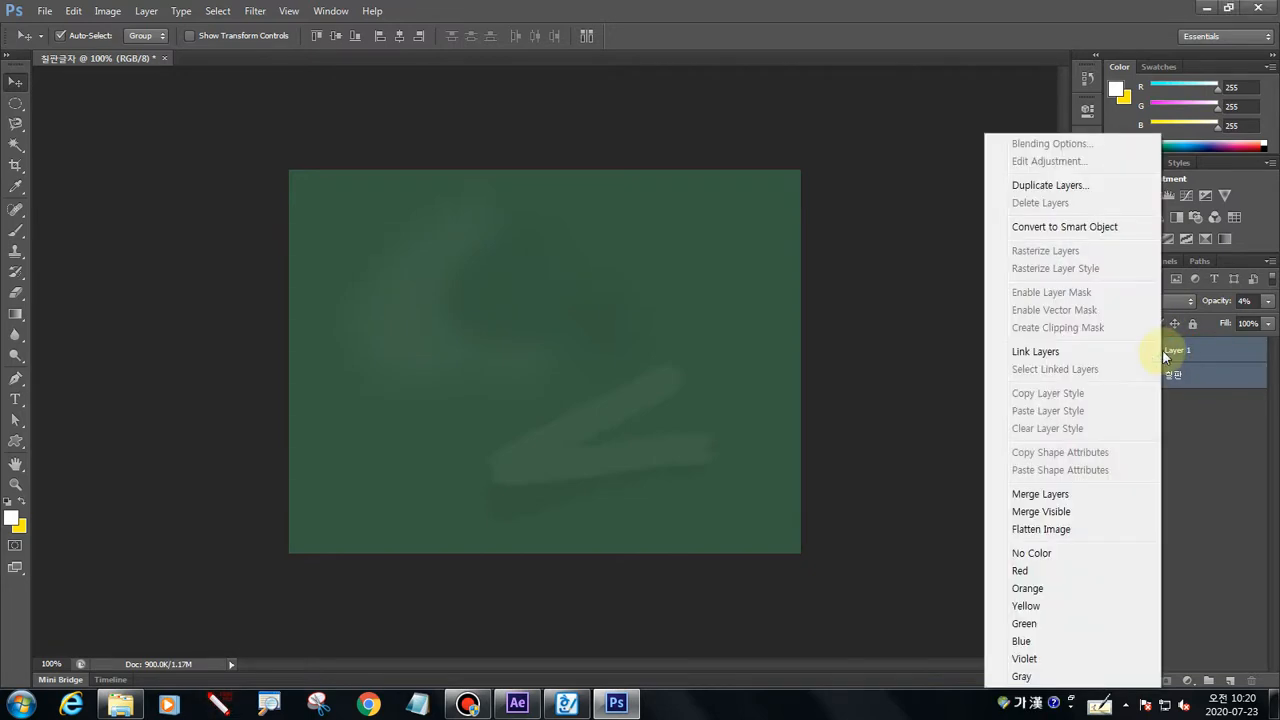
{"action": "left_click", "coordinate": [1040, 494]}
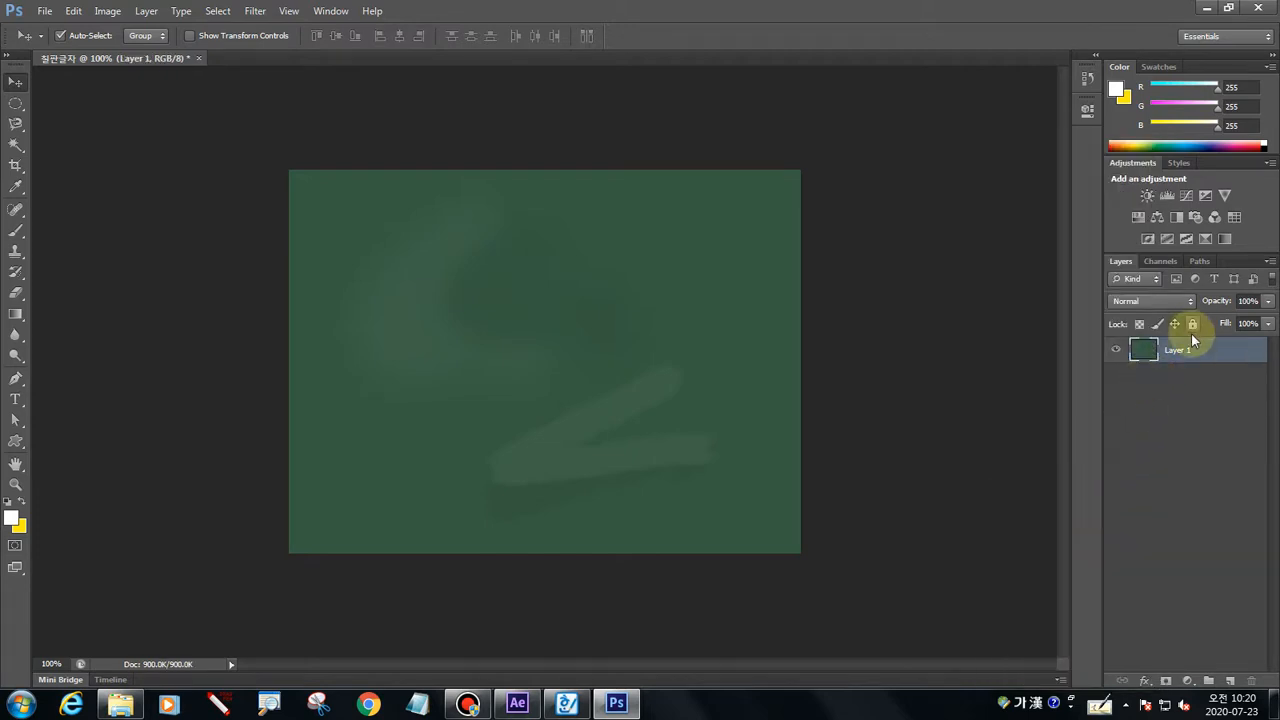
Rename the merged layer 칠판
{"action": "left_click", "coordinate": [1171, 429]}
{"action": "left_click", "coordinate": [1182, 356]}
{"action": "double_click", "coordinate": [1188, 355]}
{"action": "type", "text": "칠판"}
{"action": "left_click", "coordinate": [1208, 424]}
Draw a horizontal line across the upper part of the chalkboard with the red on-screen pen, and leave the pen mode
{"action": "left_click", "coordinate": [218, 704]}
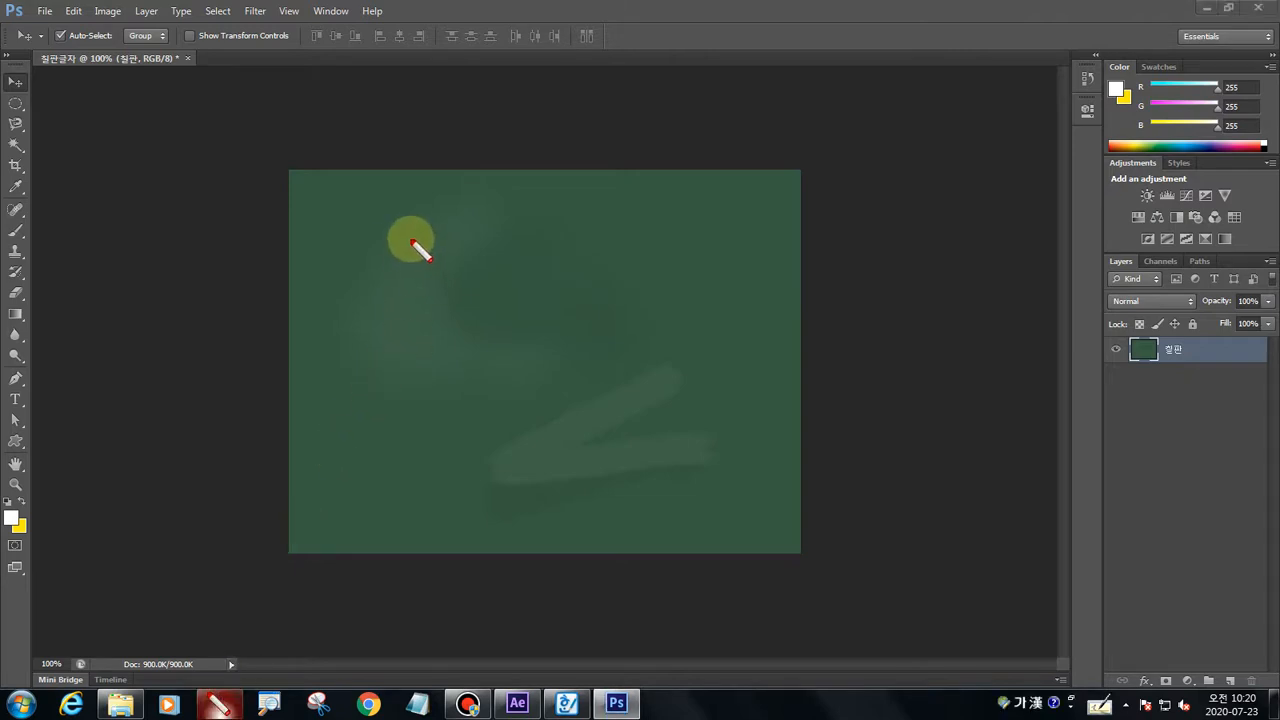
{"action": "left_click_drag", "start_coordinate": [374, 251], "coordinate": [700, 257]}
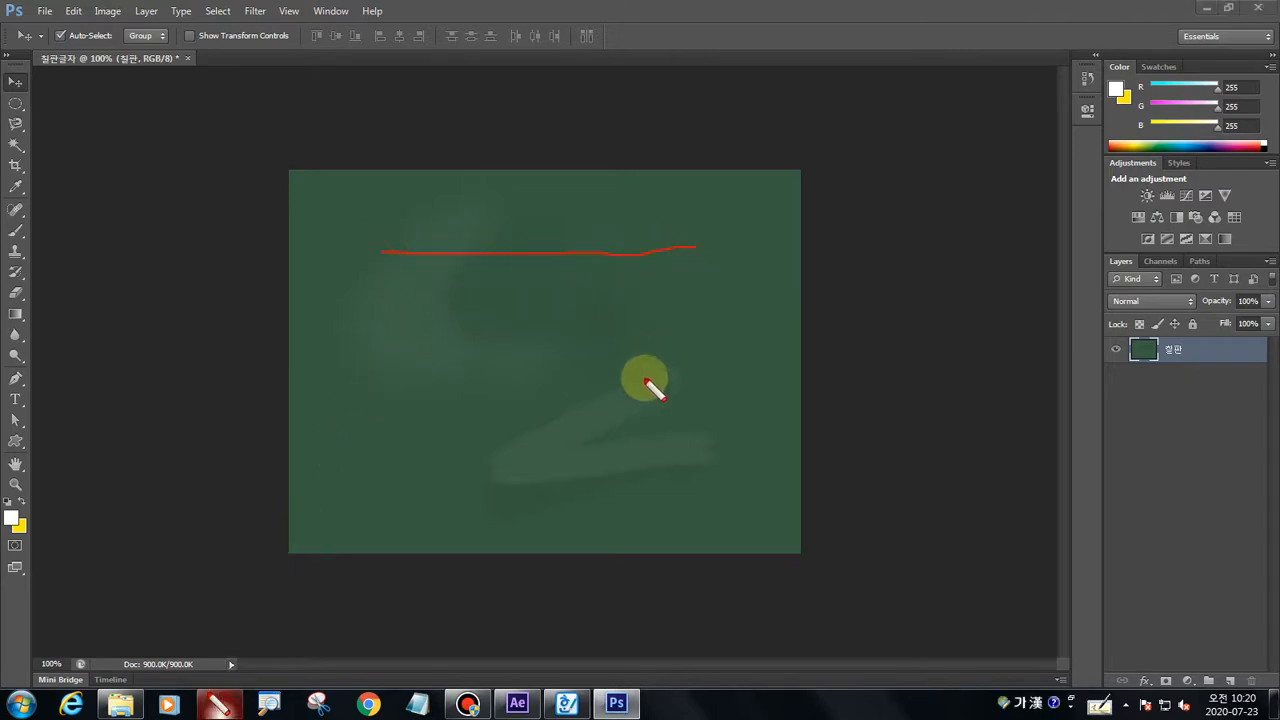
{"action": "left_click", "coordinate": [218, 704]}
Switch to the lesson notes in Hancom Hangul and review section 2 on appending the Dry Media Brushes for chalk writing
{"action": "left_click", "coordinate": [567, 704]}
{"action": "scroll", "coordinate": [456, 420], "scroll_direction": "down", "scroll_amount": 3}
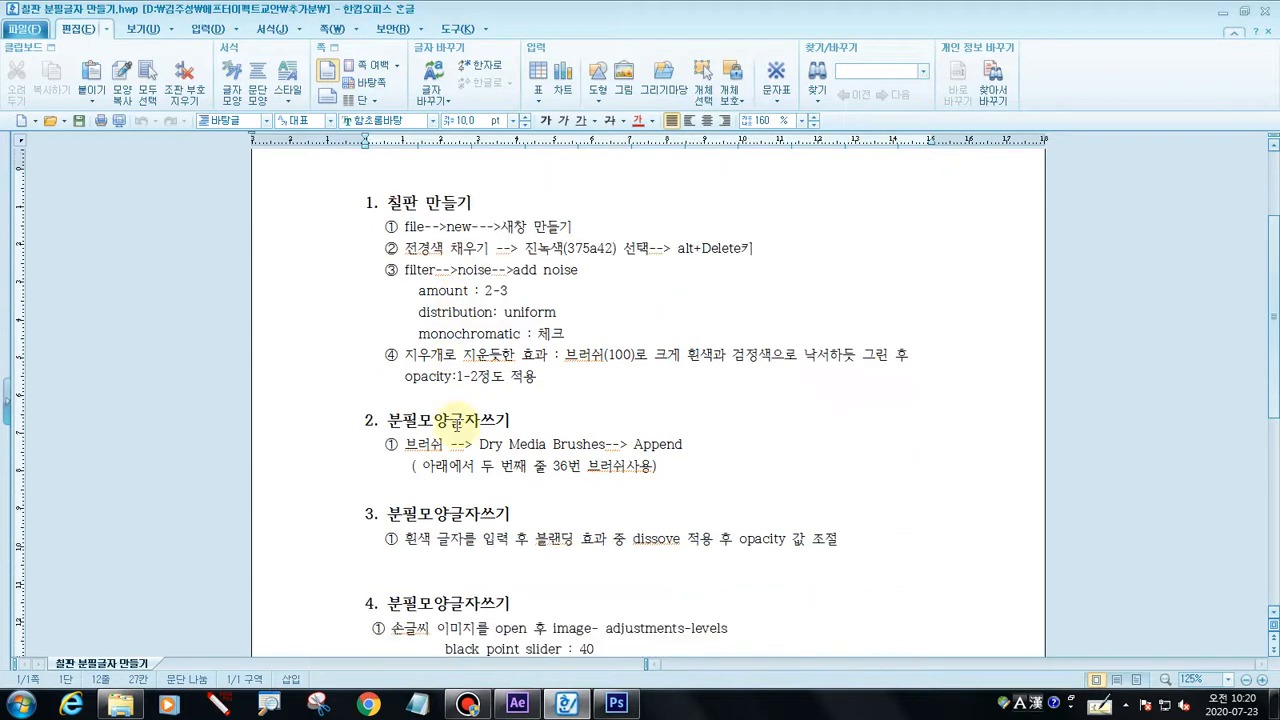
{"action": "left_click_drag", "start_coordinate": [404, 384], "coordinate": [694, 409]}
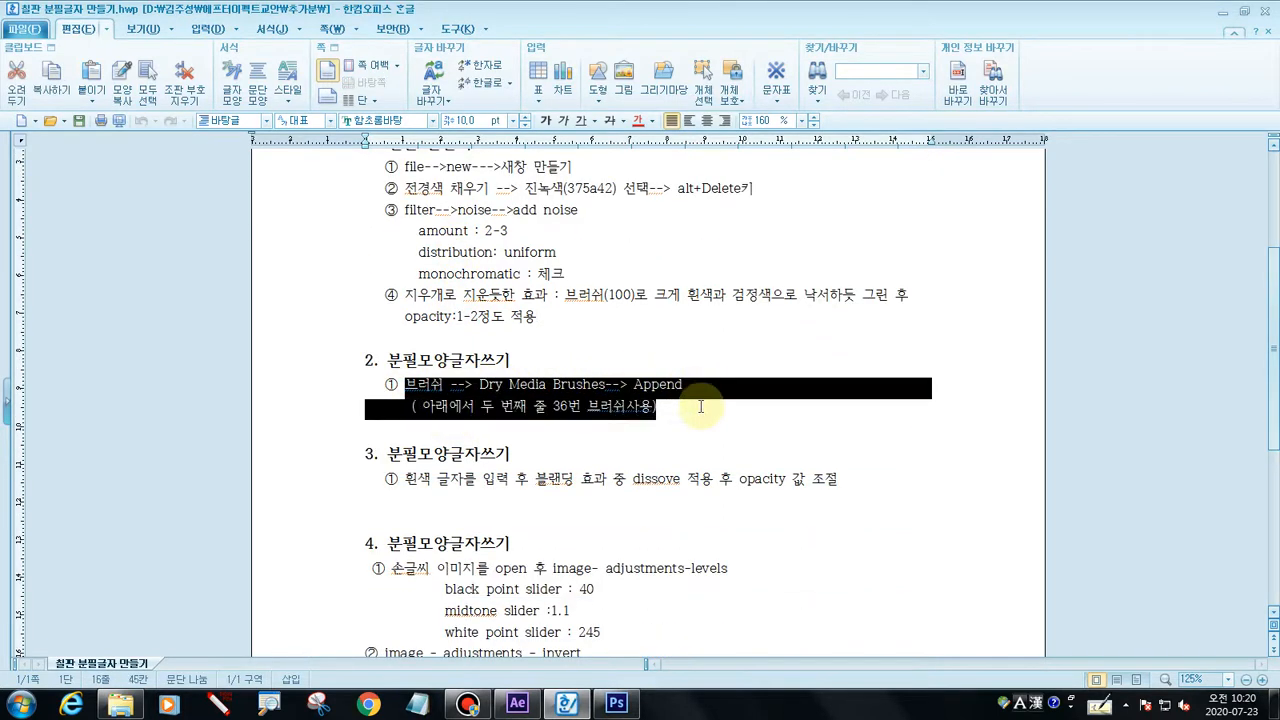
{"action": "left_click", "coordinate": [551, 421]}
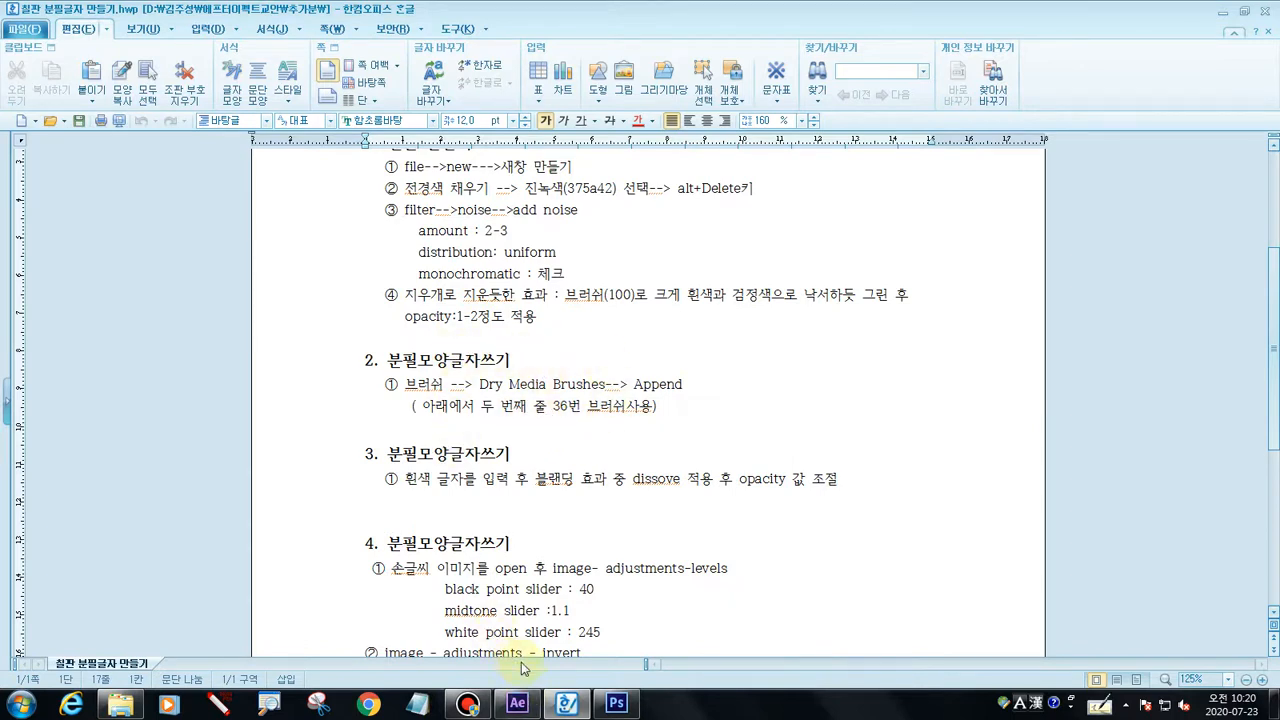
Shorten the first item of section 3 in the lesson notes to "흰색 글자를 입력 후 블랜딩 효과"
{"action": "left_click_drag", "start_coordinate": [405, 479], "coordinate": [866, 478]}
{"action": "key", "text": "Delete"}
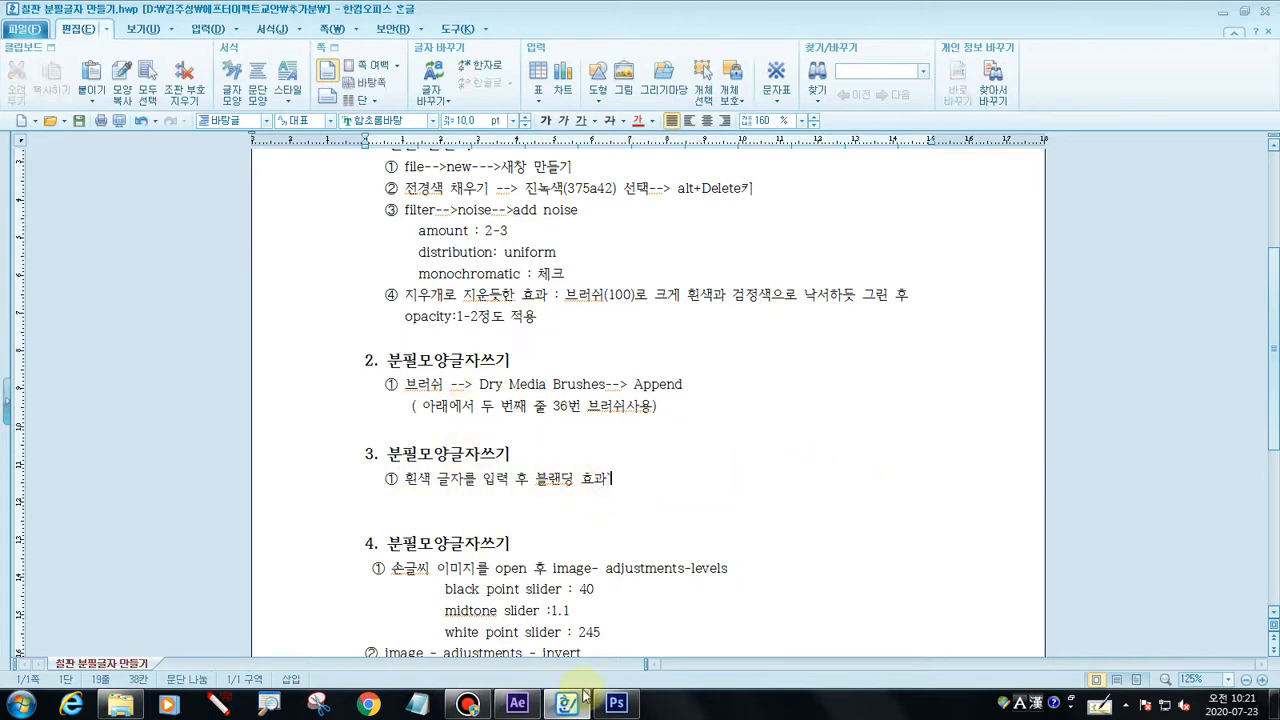
Switch to Photoshop, choose the Brush tool with the 36 px dry media chalk preset, and reduce the brush size to 15 px
{"action": "left_click", "coordinate": [616, 703]}
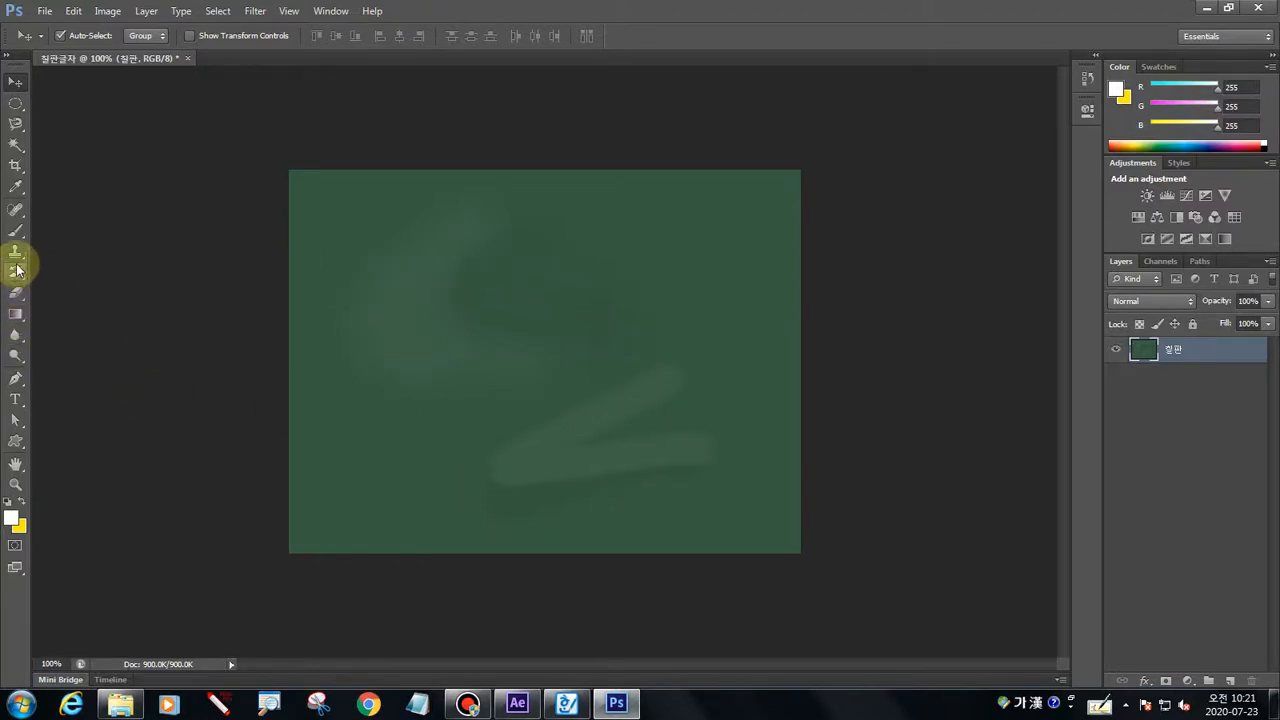
{"action": "left_click", "coordinate": [16, 230]}
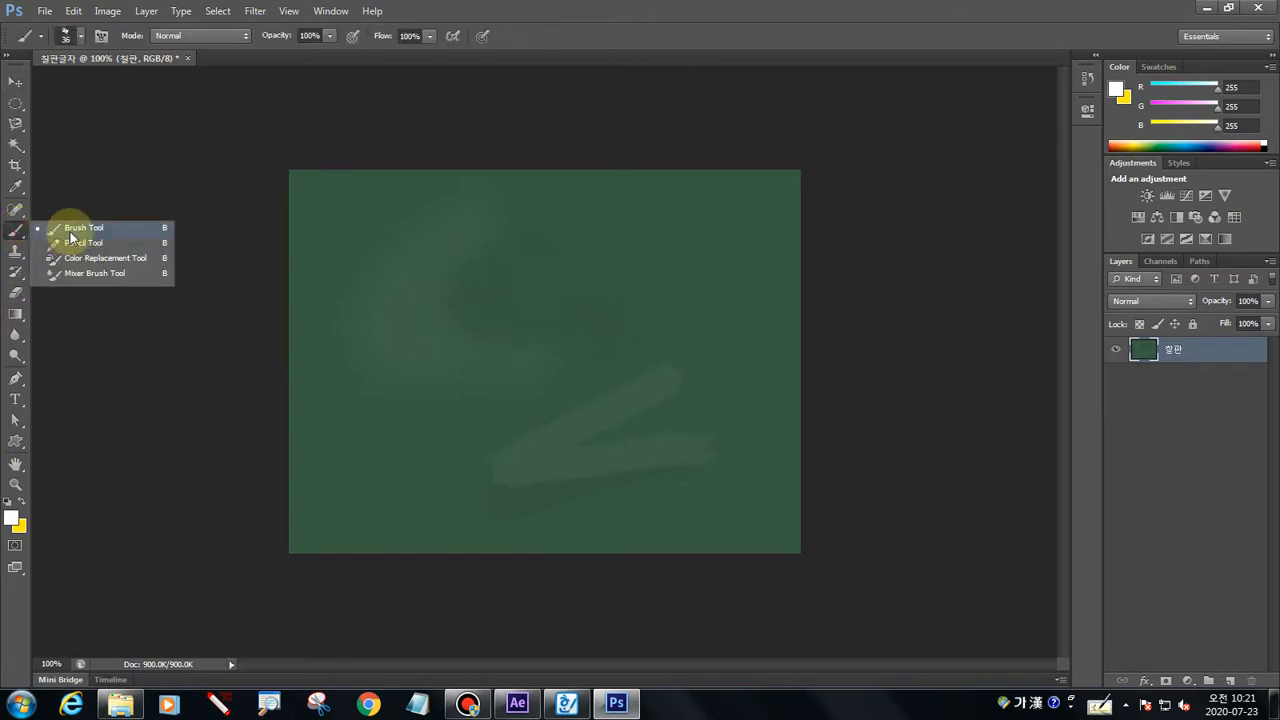
{"action": "left_click", "coordinate": [70, 232]}
{"action": "left_click", "coordinate": [22, 236]}
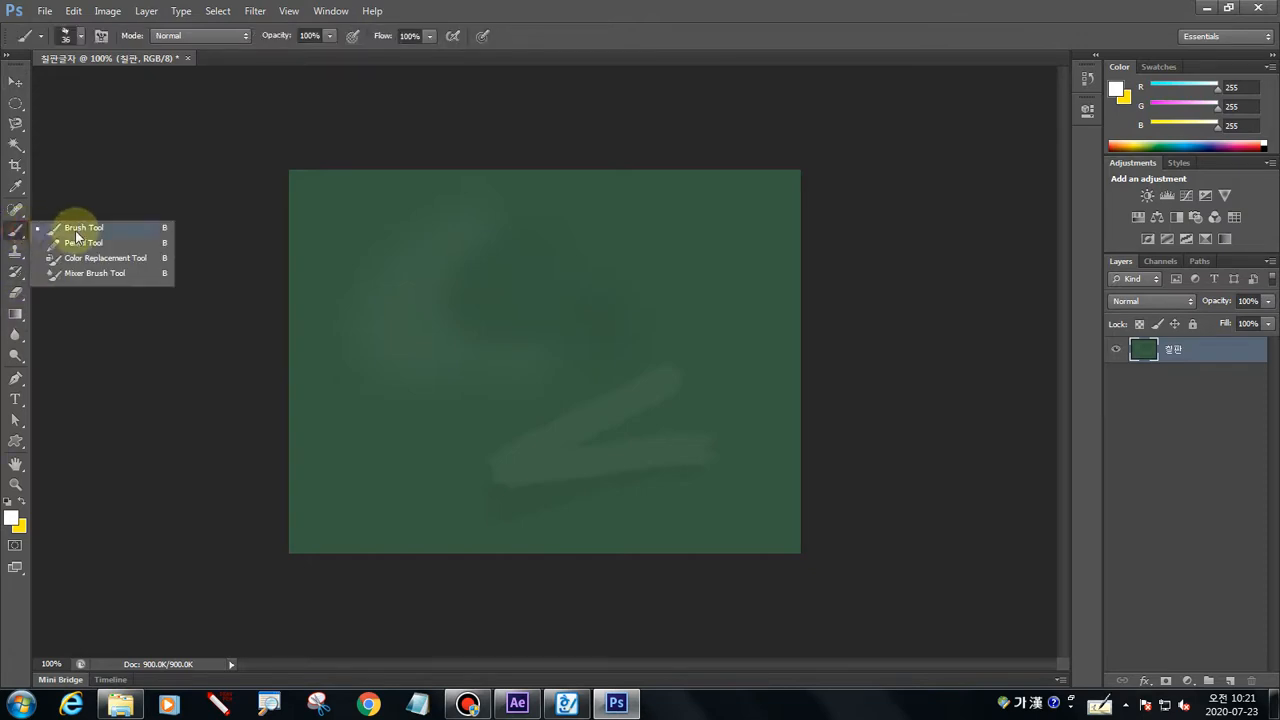
{"action": "left_click", "coordinate": [78, 230]}
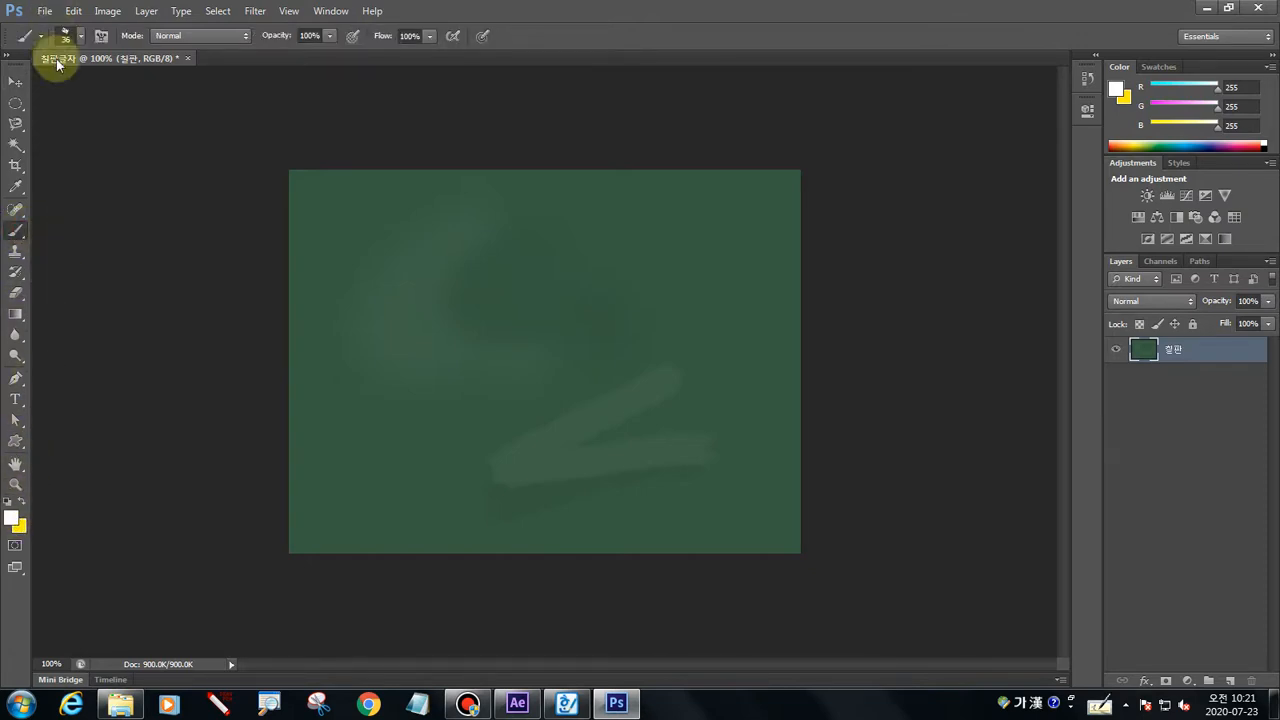
{"action": "left_click", "coordinate": [80, 40]}
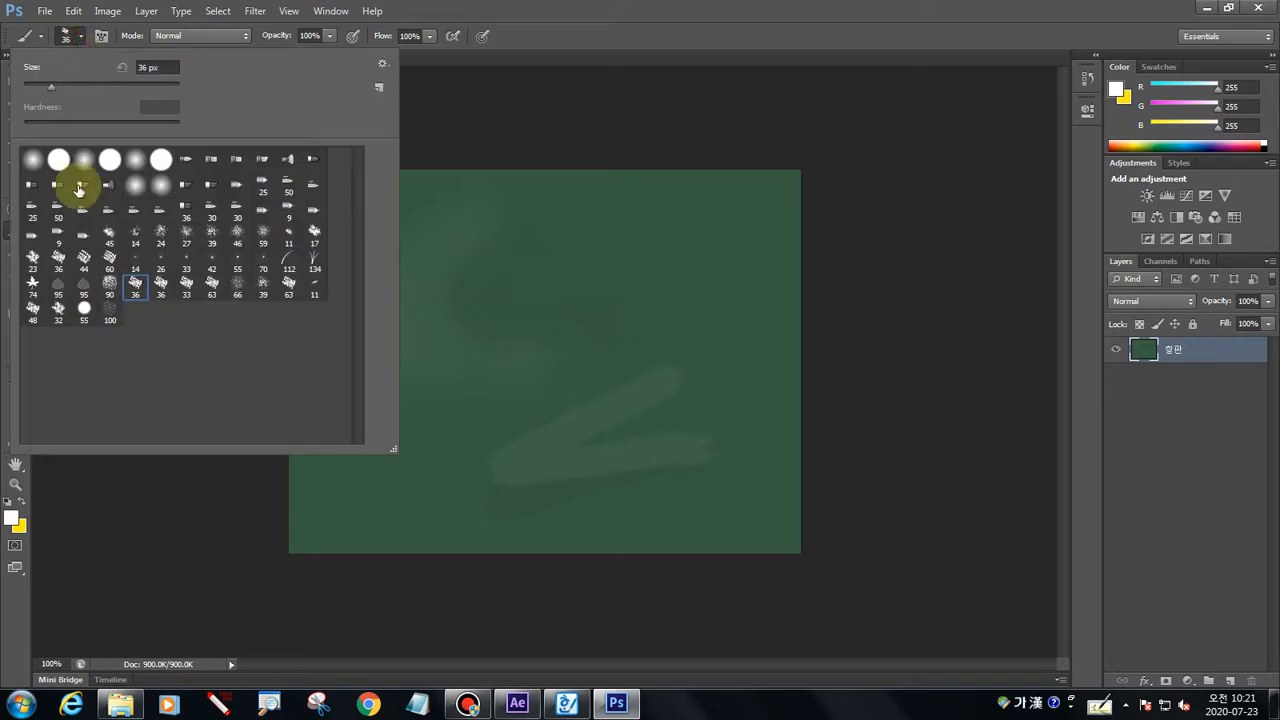
{"action": "double_click", "coordinate": [134, 288]}
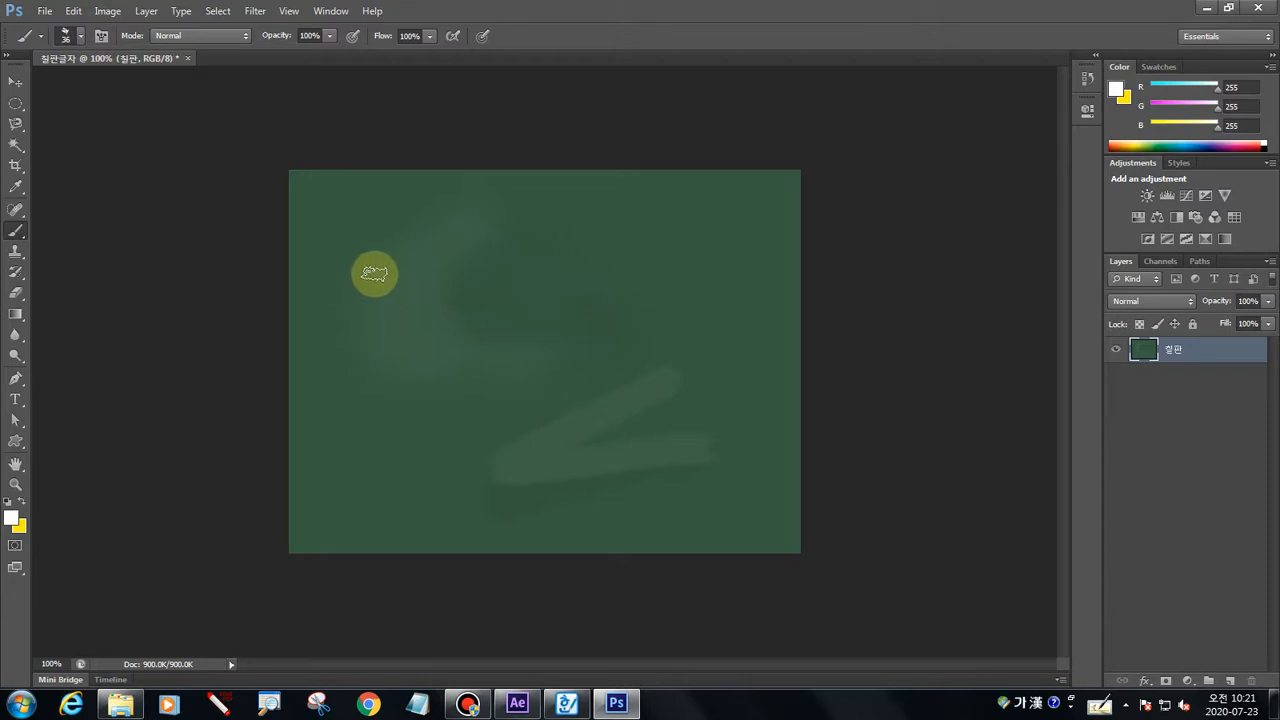
{"action": "key", "text": "bracketleft"}
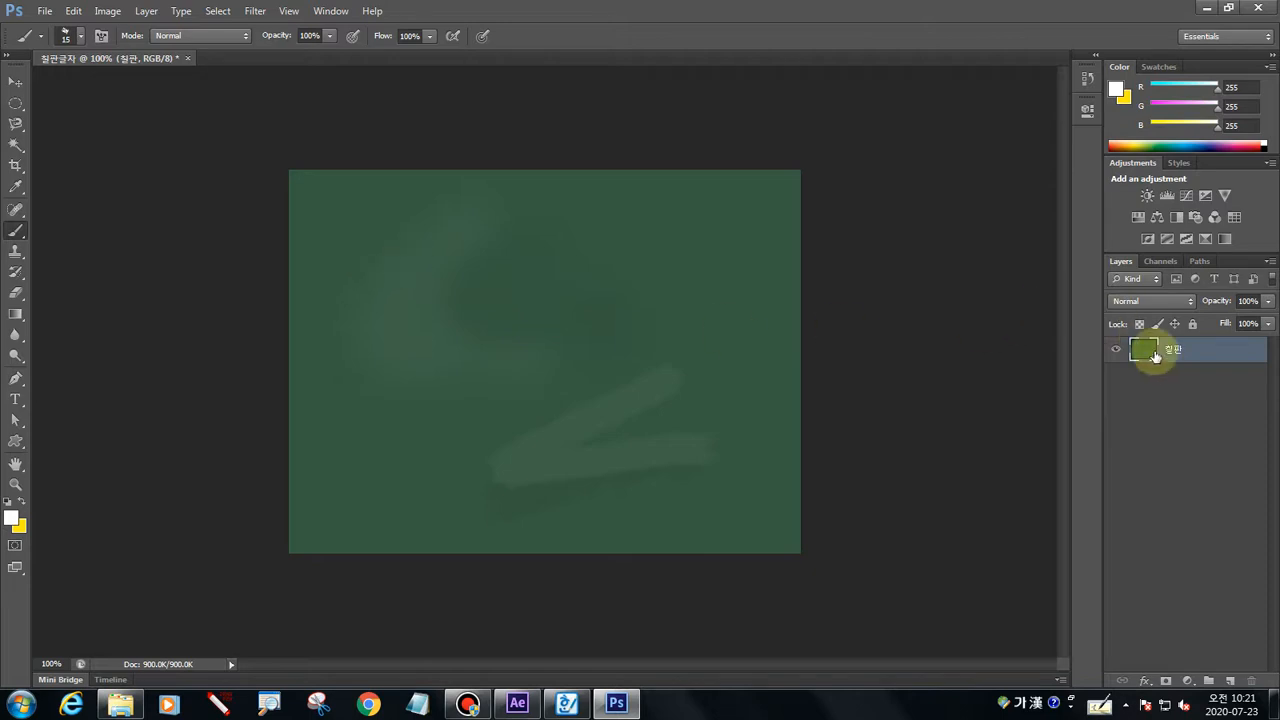
Create a new layer above the 칠판 layer and handwrite 동영상 in white chalk across the upper part of the board
{"action": "left_click", "coordinate": [1231, 681]}
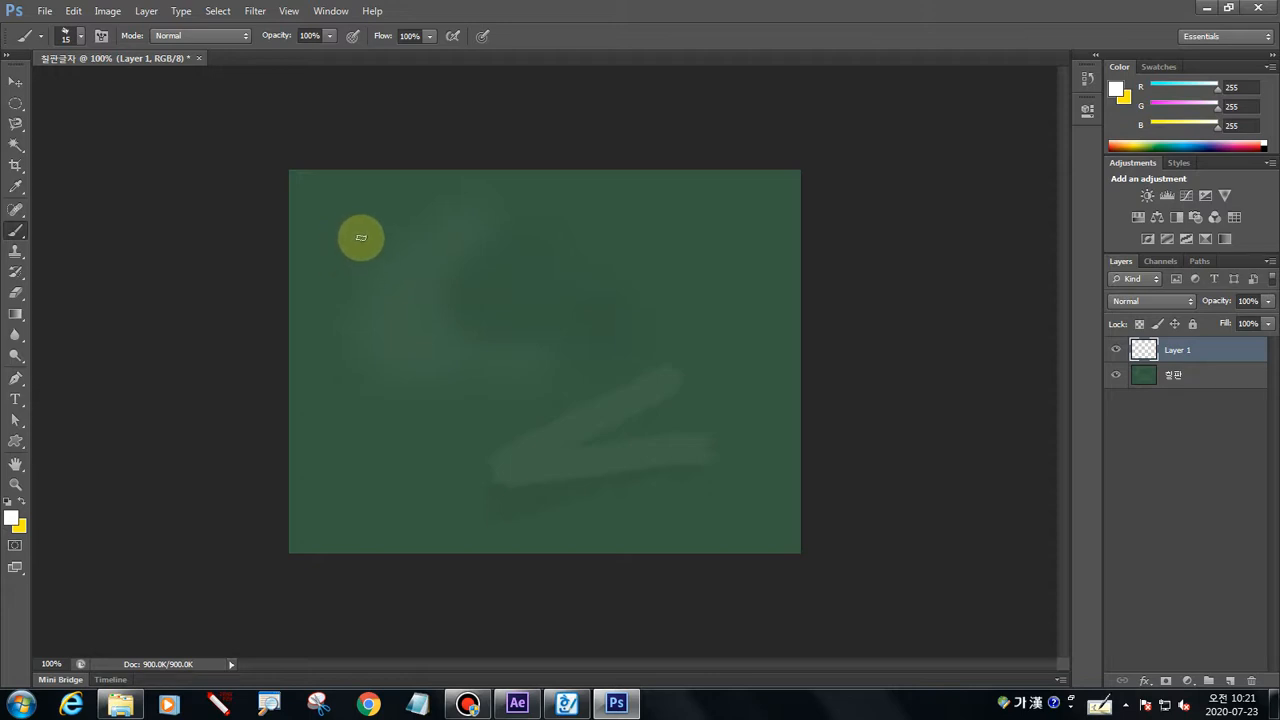
{"action": "mouse_move", "coordinate": [357, 235]}
{"action": "left_mouse_down"}
{"action": "mouse_move", "coordinate": [400, 228]}
{"action": "mouse_move", "coordinate": [364, 235]}
{"action": "mouse_move", "coordinate": [361, 271]}
{"action": "mouse_move", "coordinate": [417, 258]}
{"action": "mouse_move", "coordinate": [390, 295]}
{"action": "mouse_move", "coordinate": [361, 304]}
{"action": "mouse_move", "coordinate": [447, 293]}
{"action": "mouse_move", "coordinate": [416, 361]}
{"action": "mouse_move", "coordinate": [405, 320]}
{"action": "left_mouse_up"}
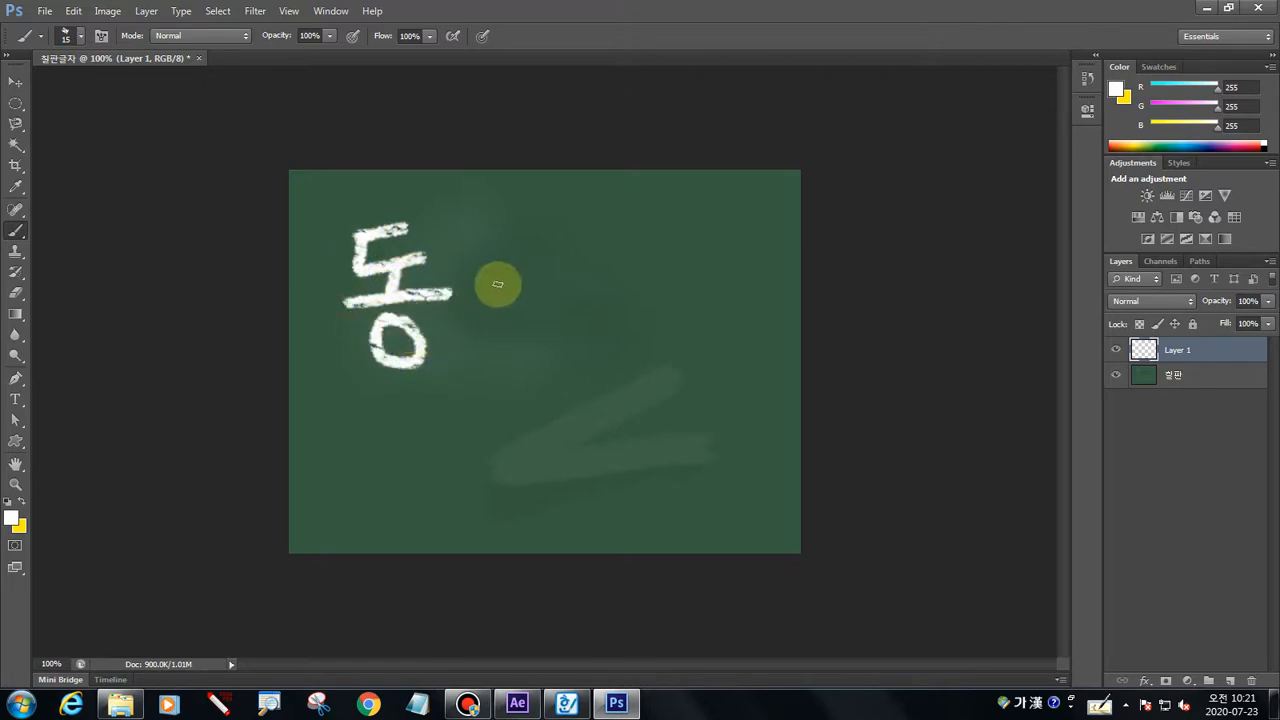
{"action": "mouse_move", "coordinate": [497, 240]}
{"action": "left_mouse_down"}
{"action": "mouse_move", "coordinate": [501, 302]}
{"action": "mouse_move", "coordinate": [547, 263]}
{"action": "mouse_move", "coordinate": [535, 234]}
{"action": "mouse_move", "coordinate": [511, 236]}
{"action": "mouse_move", "coordinate": [576, 270]}
{"action": "left_mouse_up"}
{"action": "mouse_move", "coordinate": [582, 225]}
{"action": "left_mouse_down"}
{"action": "mouse_move", "coordinate": [576, 306]}
{"action": "mouse_move", "coordinate": [521, 357]}
{"action": "mouse_move", "coordinate": [545, 364]}
{"action": "mouse_move", "coordinate": [549, 334]}
{"action": "left_mouse_up"}
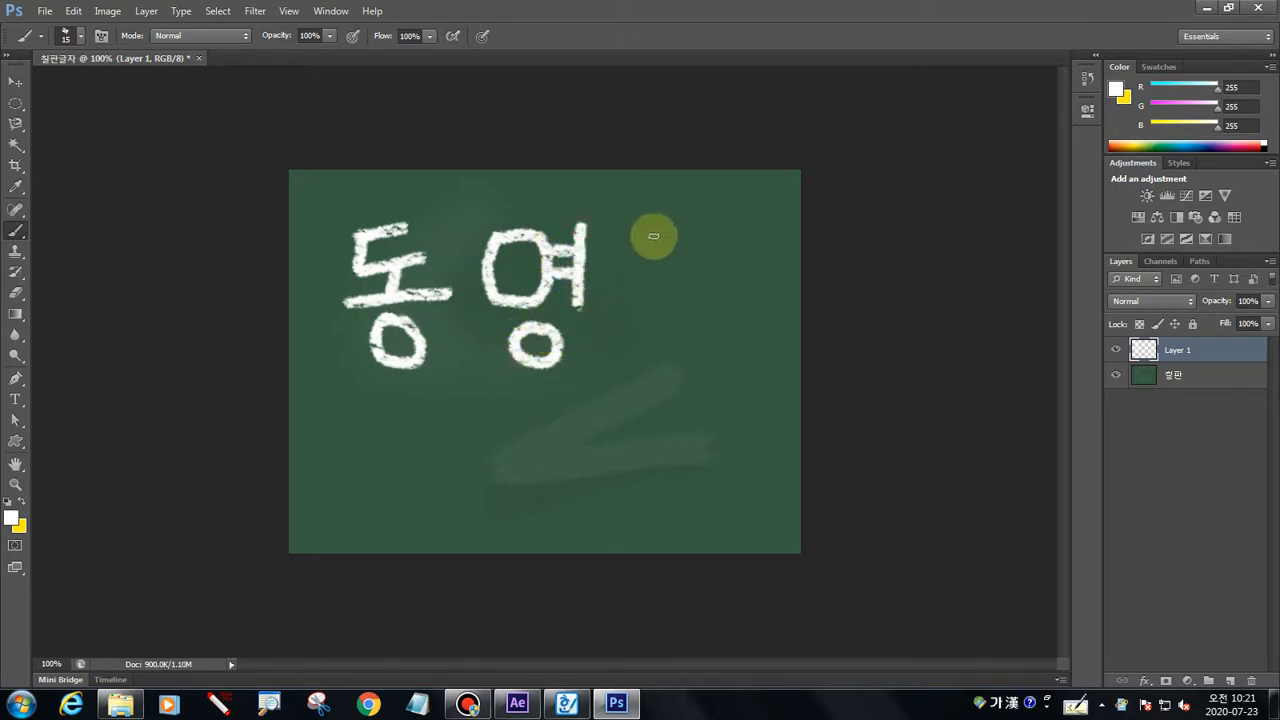
{"action": "mouse_move", "coordinate": [651, 234]}
{"action": "left_mouse_down"}
{"action": "mouse_move", "coordinate": [624, 286]}
{"action": "mouse_move", "coordinate": [635, 267]}
{"action": "mouse_move", "coordinate": [656, 293]}
{"action": "left_mouse_up"}
{"action": "mouse_move", "coordinate": [682, 226]}
{"action": "left_mouse_down"}
{"action": "mouse_move", "coordinate": [678, 312]}
{"action": "mouse_move", "coordinate": [728, 270]}
{"action": "left_mouse_up"}
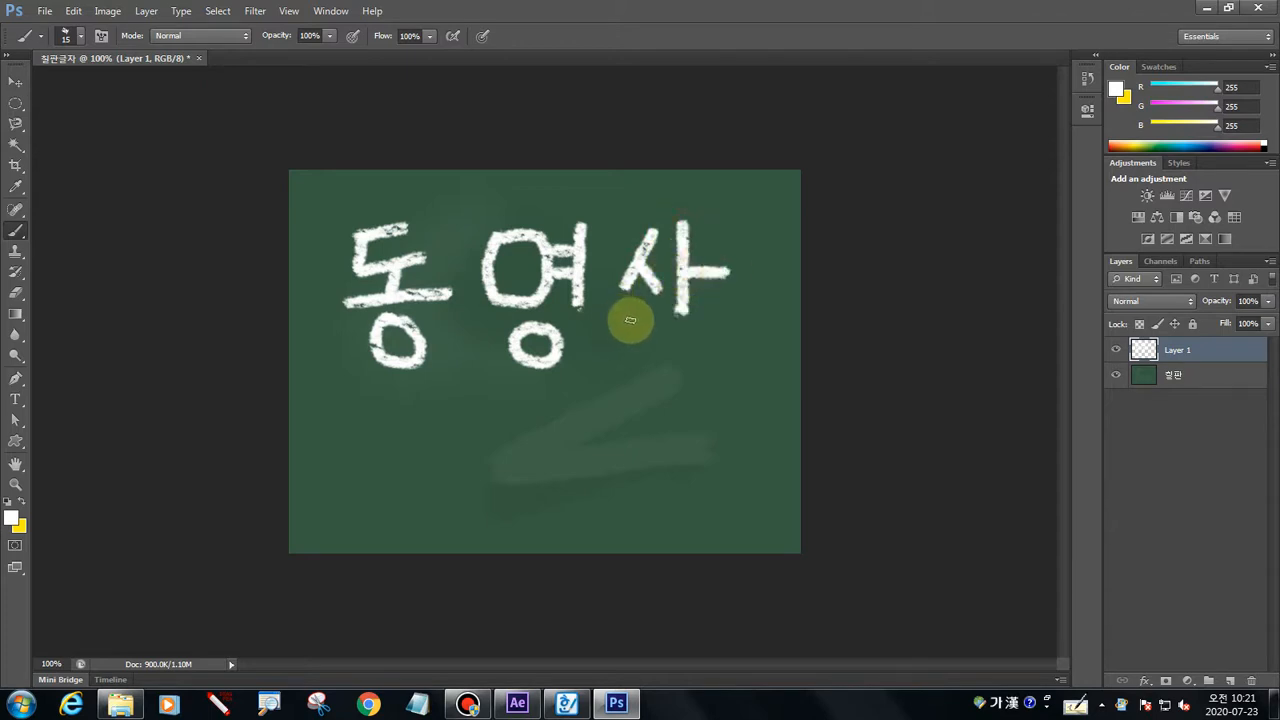
{"action": "mouse_move", "coordinate": [655, 313]}
{"action": "left_mouse_down"}
{"action": "mouse_move", "coordinate": [639, 348]}
{"action": "mouse_move", "coordinate": [652, 352]}
{"action": "mouse_move", "coordinate": [664, 322]}
{"action": "left_mouse_up"}
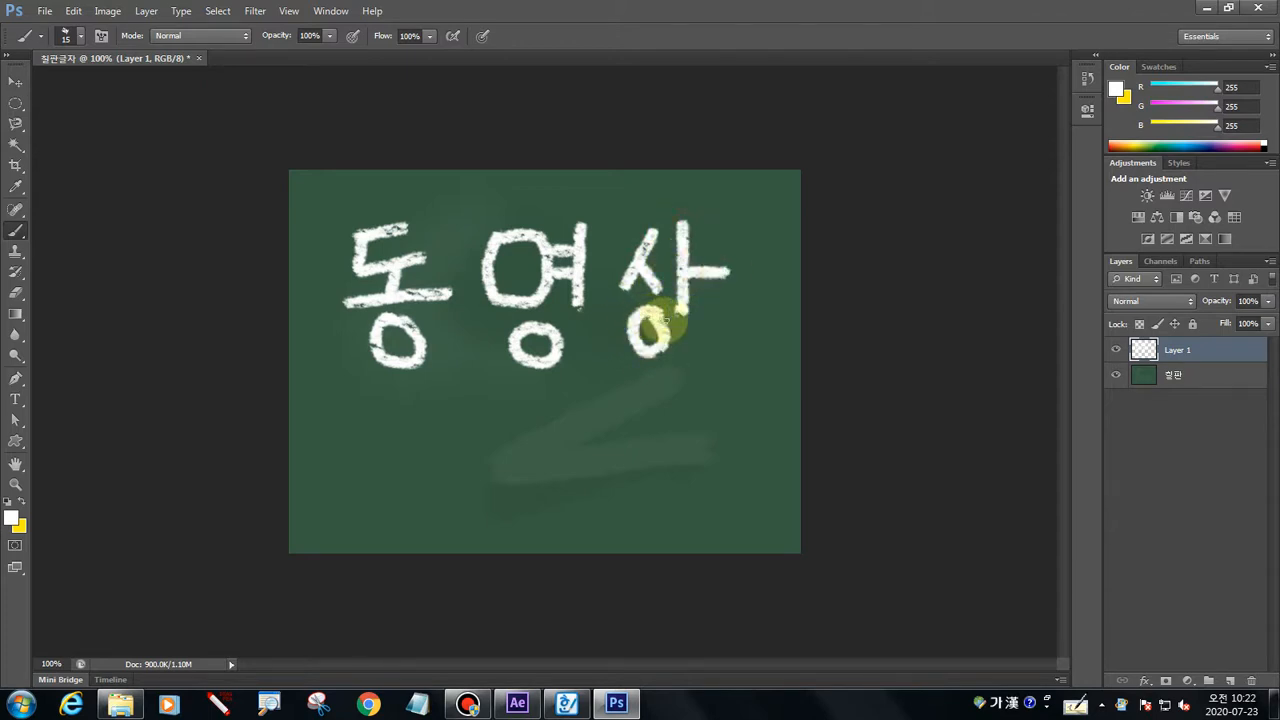
Try a lower opacity on the chalk writing layer, restore it to 100%, and deselect the layer
{"action": "left_click", "coordinate": [1267, 301]}
{"action": "mouse_move", "coordinate": [1266, 325]}
{"action": "left_mouse_down"}
{"action": "mouse_move", "coordinate": [1239, 325]}
{"action": "mouse_move", "coordinate": [1262, 325]}
{"action": "left_mouse_up"}
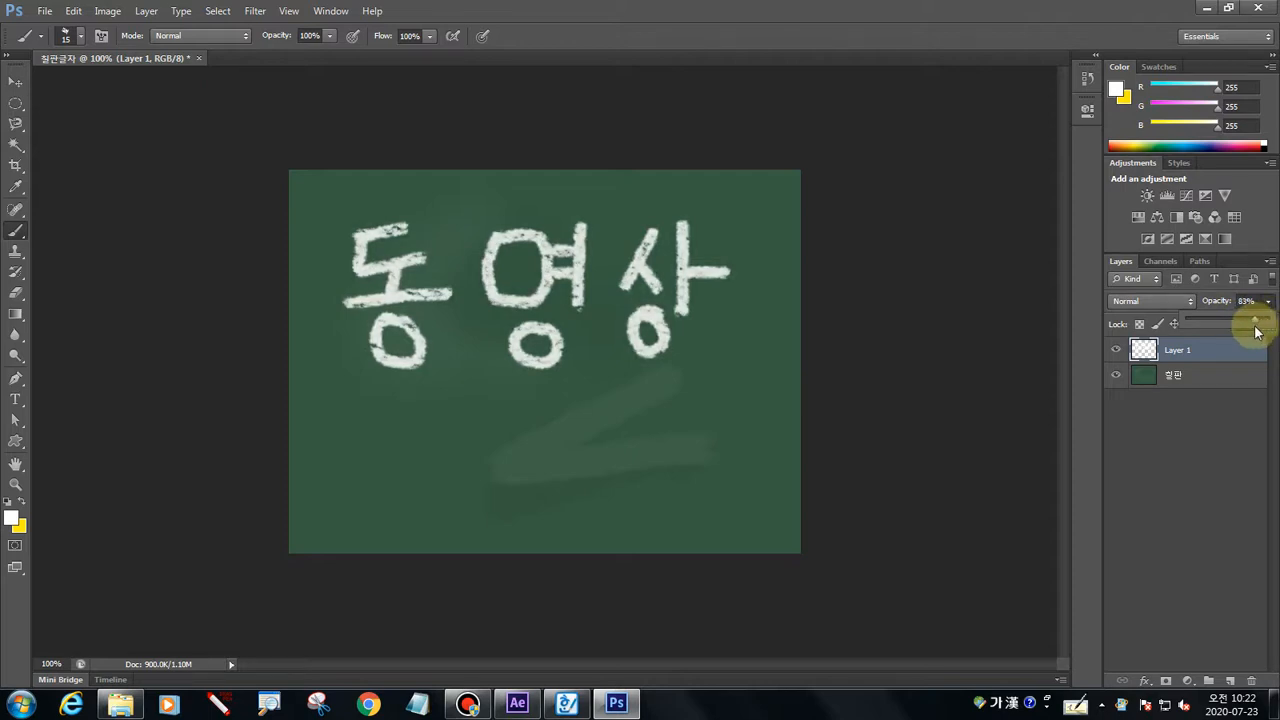
{"action": "left_click_drag", "start_coordinate": [1257, 331], "coordinate": [1270, 330]}
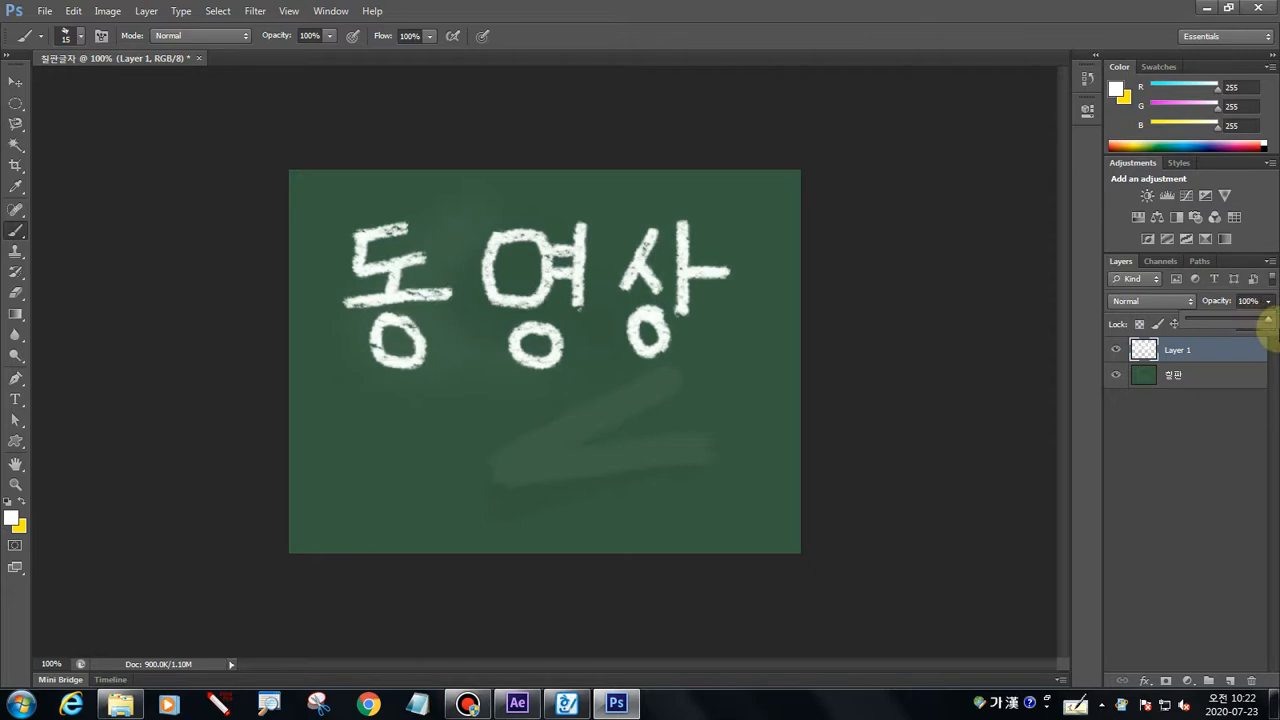
{"action": "left_click", "coordinate": [1190, 418]}
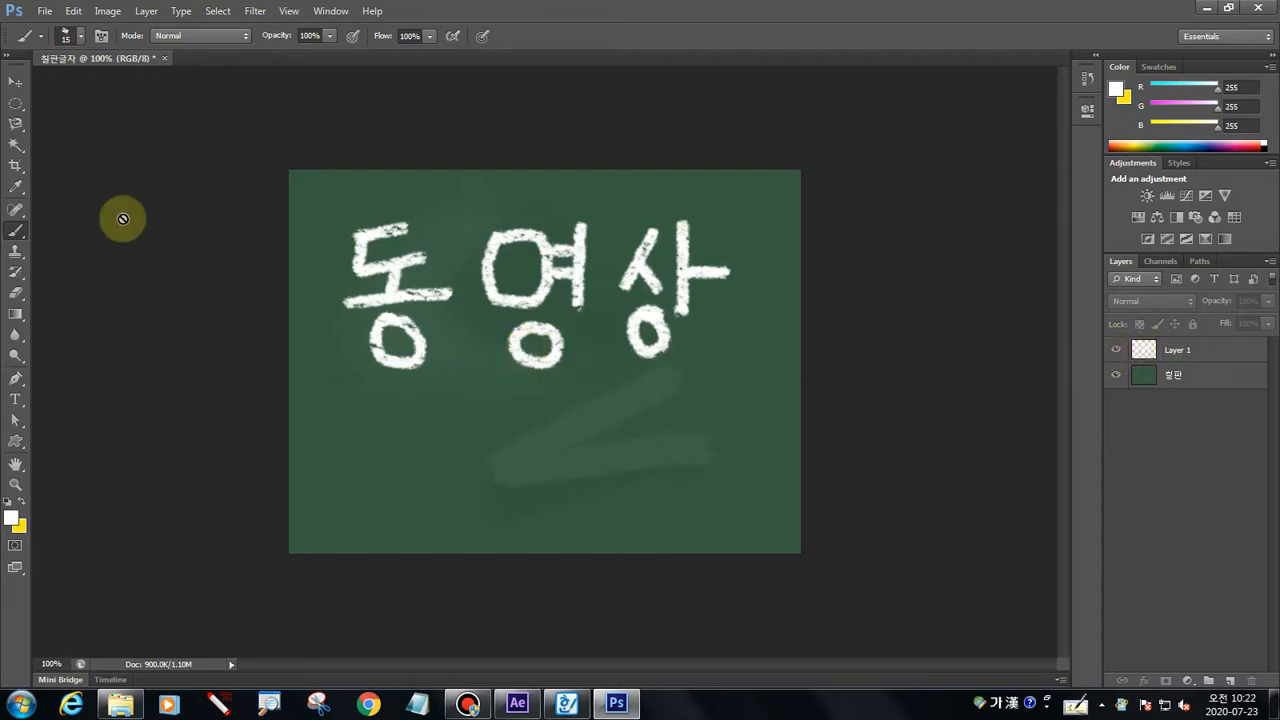
Choose the Eraser tool, then delete Layer 1 with the chalk writing
{"action": "left_click", "coordinate": [15, 294]}
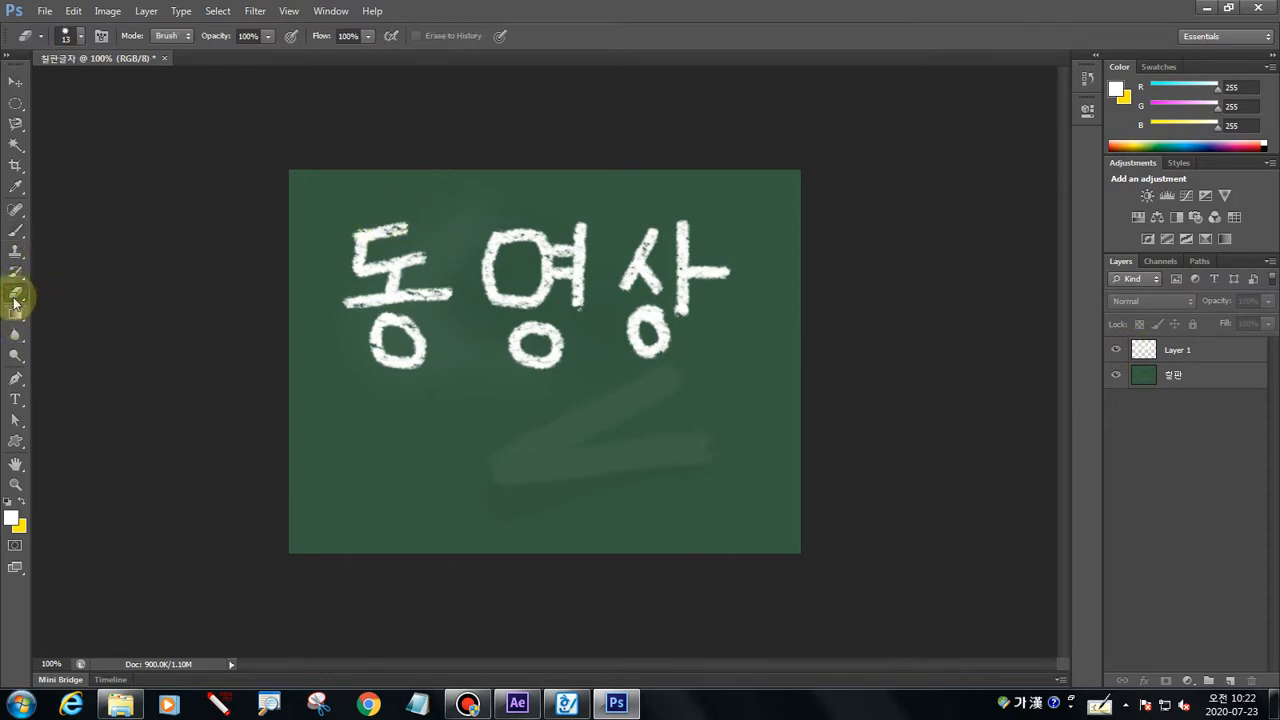
{"action": "right_click", "coordinate": [15, 297]}
{"action": "left_click", "coordinate": [84, 289]}
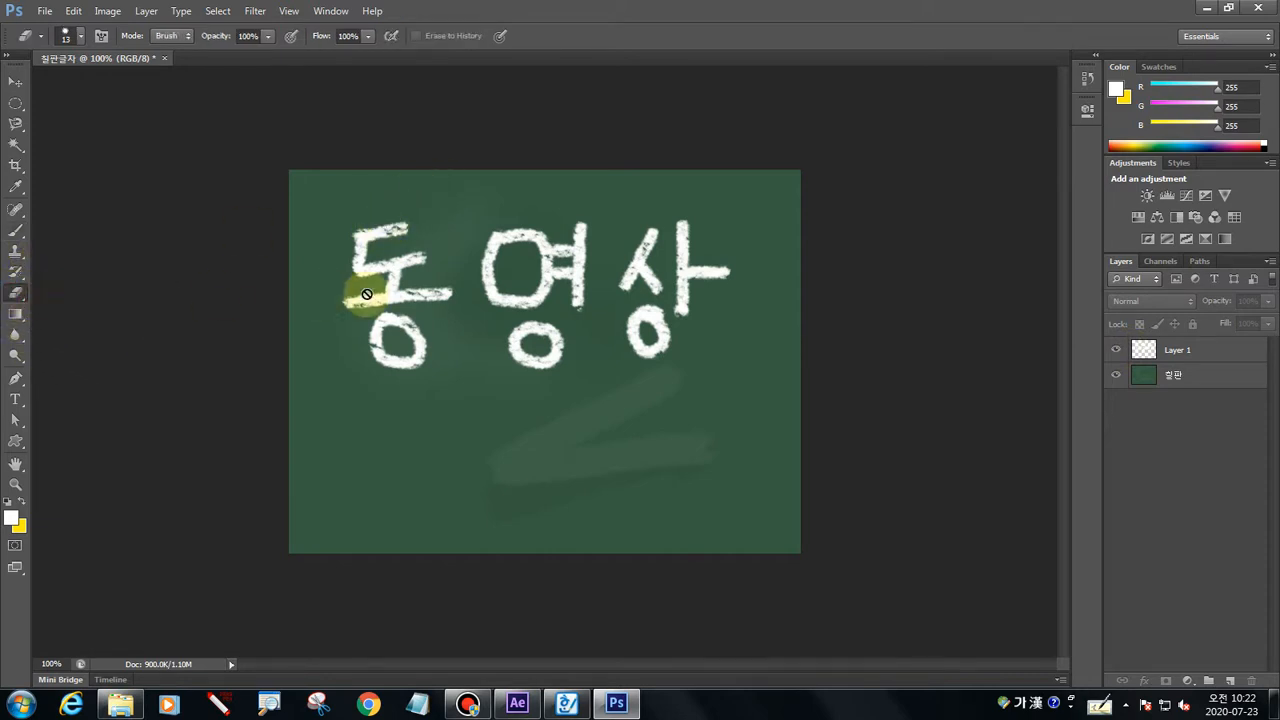
{"action": "left_click_drag", "start_coordinate": [1178, 349], "coordinate": [1250, 680]}
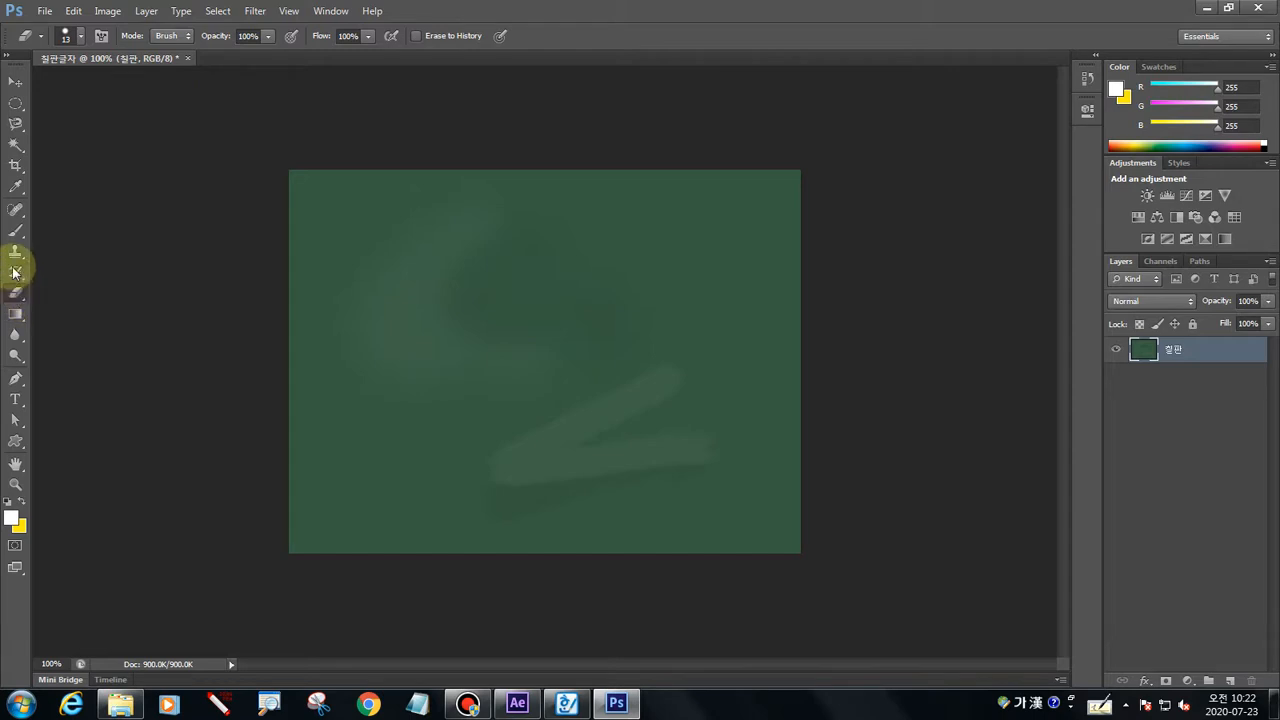
Return to the Brush tool and use the dry media chalk brush at 15 px
{"action": "left_click", "coordinate": [14, 233]}
{"action": "right_click", "coordinate": [14, 233]}
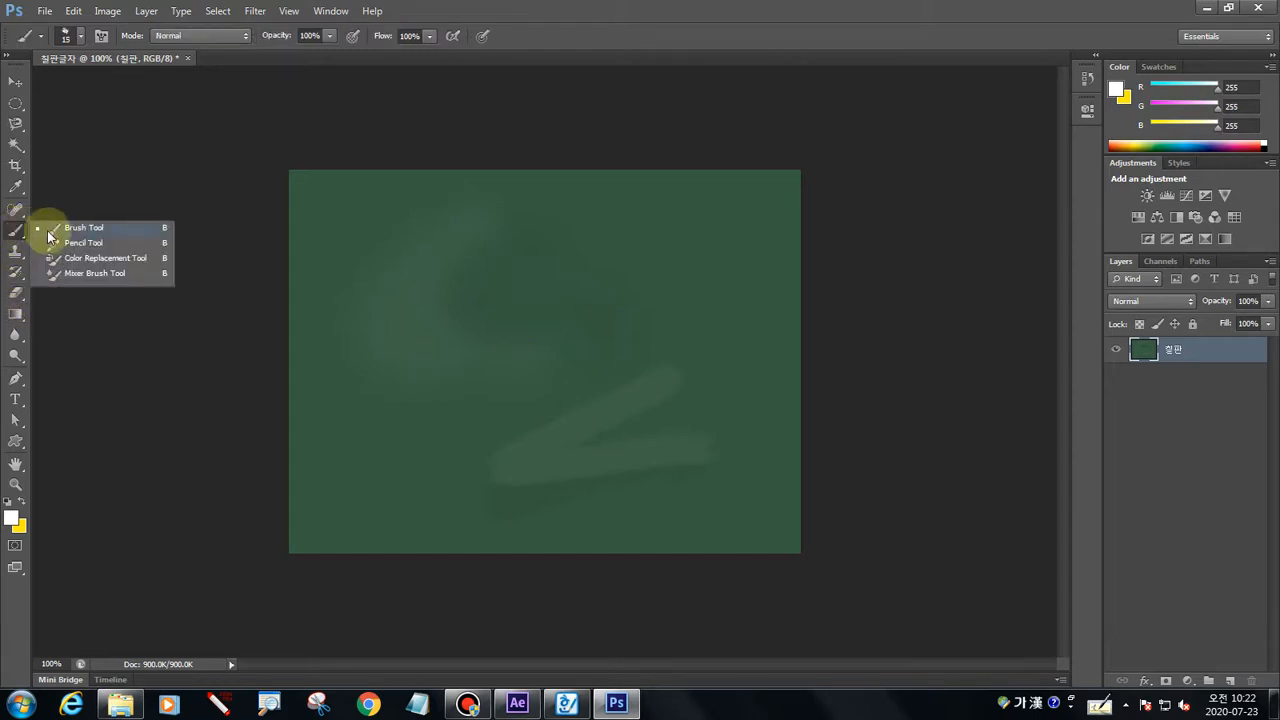
{"action": "left_click", "coordinate": [60, 228]}
{"action": "left_click", "coordinate": [80, 38]}
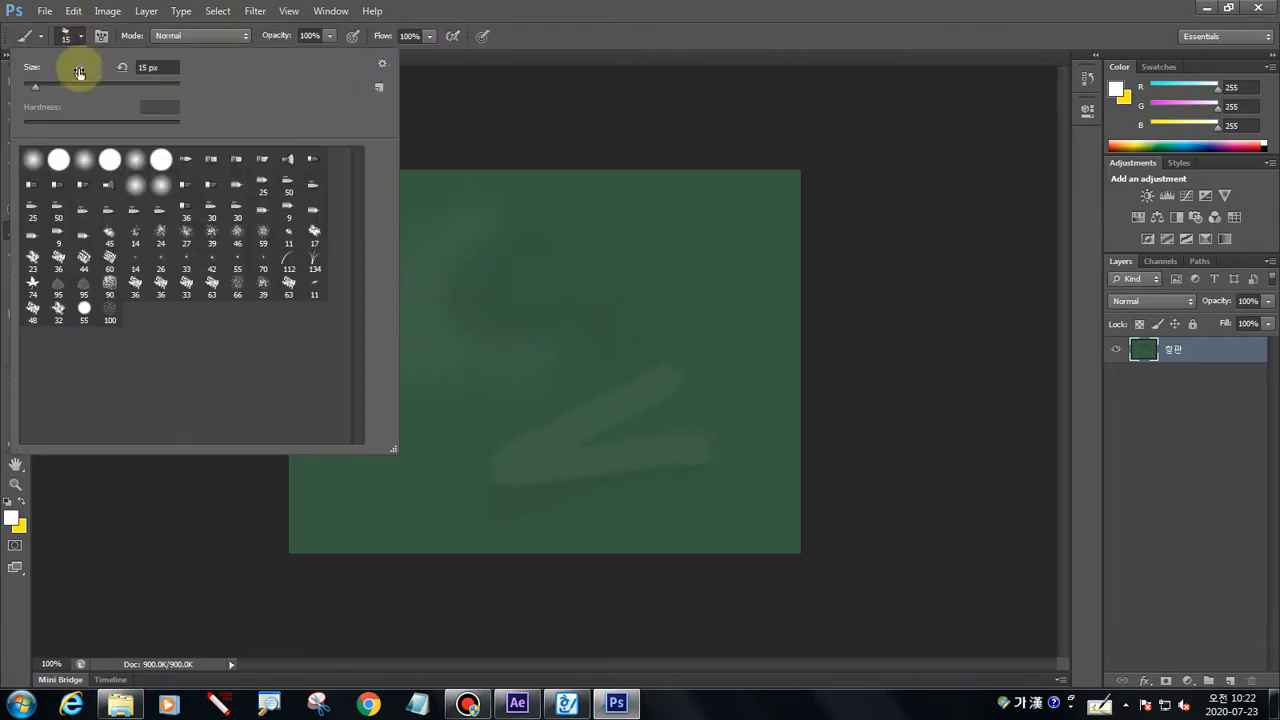
{"action": "double_click", "coordinate": [135, 288]}
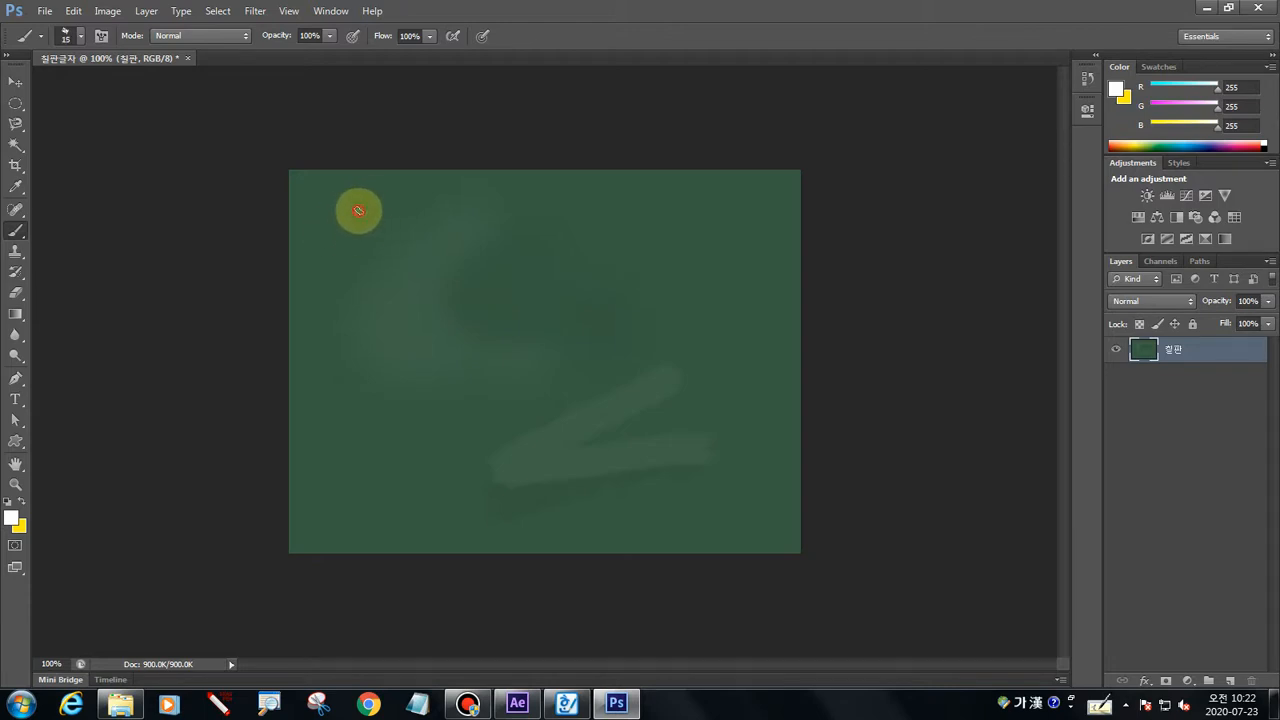
Handwrite 동영상 in white chalk directly on the 칠판 layer, across the upper part of the board
{"action": "mouse_move", "coordinate": [358, 210]}
{"action": "left_mouse_down"}
{"action": "mouse_move", "coordinate": [391, 208]}
{"action": "mouse_move", "coordinate": [360, 211]}
{"action": "mouse_move", "coordinate": [357, 233]}
{"action": "mouse_move", "coordinate": [394, 231]}
{"action": "mouse_move", "coordinate": [377, 255]}
{"action": "mouse_move", "coordinate": [419, 258]}
{"action": "mouse_move", "coordinate": [371, 280]}
{"action": "mouse_move", "coordinate": [370, 295]}
{"action": "mouse_move", "coordinate": [380, 268]}
{"action": "left_mouse_up"}
{"action": "mouse_move", "coordinate": [466, 211]}
{"action": "left_mouse_down"}
{"action": "mouse_move", "coordinate": [479, 245]}
{"action": "mouse_move", "coordinate": [504, 216]}
{"action": "mouse_move", "coordinate": [519, 216]}
{"action": "mouse_move", "coordinate": [509, 229]}
{"action": "mouse_move", "coordinate": [521, 222]}
{"action": "mouse_move", "coordinate": [524, 203]}
{"action": "mouse_move", "coordinate": [486, 277]}
{"action": "left_mouse_up"}
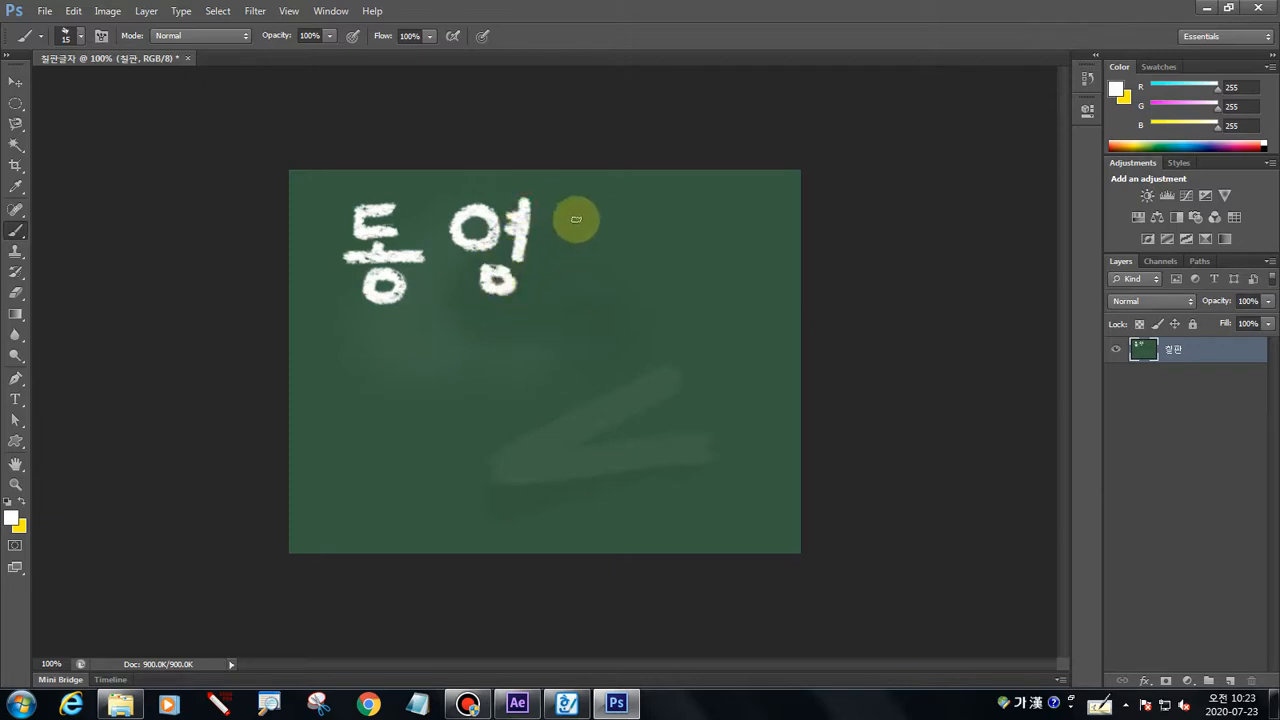
{"action": "mouse_move", "coordinate": [578, 212]}
{"action": "left_mouse_down"}
{"action": "mouse_move", "coordinate": [560, 251]}
{"action": "mouse_move", "coordinate": [630, 255]}
{"action": "mouse_move", "coordinate": [658, 236]}
{"action": "mouse_move", "coordinate": [623, 280]}
{"action": "mouse_move", "coordinate": [608, 263]}
{"action": "left_mouse_up"}
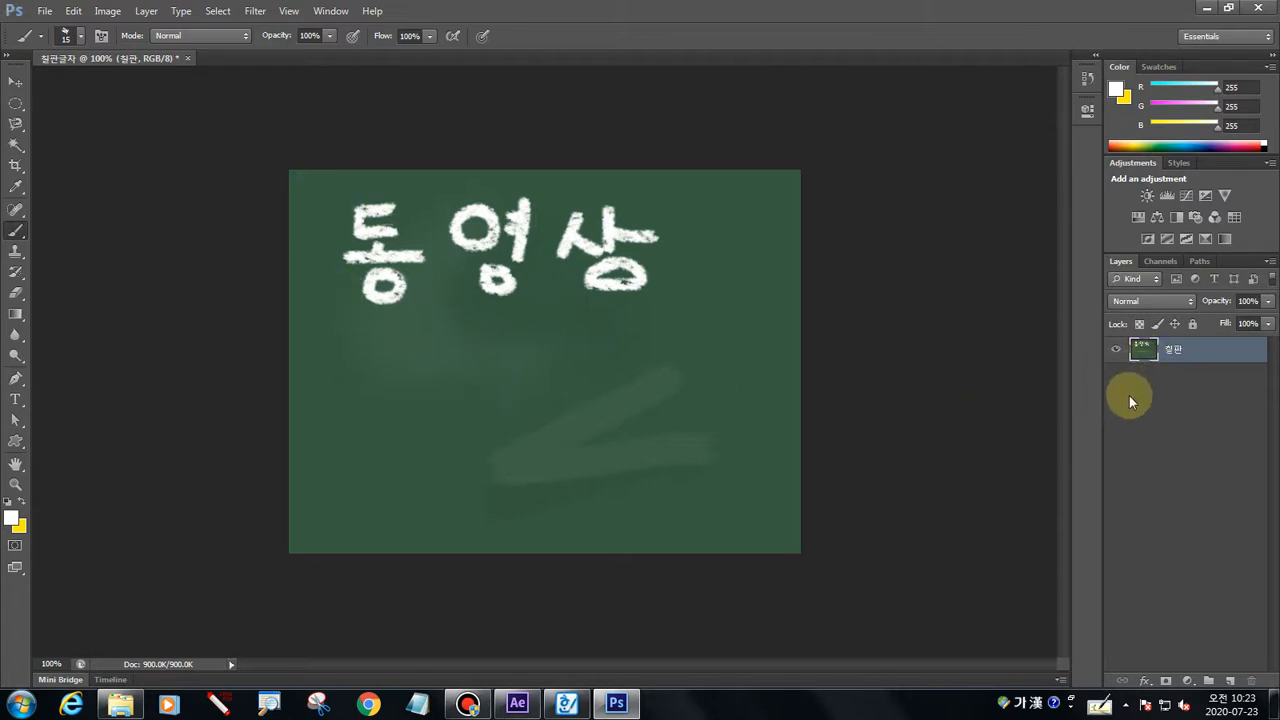
Undo the last chalk stroke, the ㅇ under the third syllable
{"action": "key", "text": "ctrl+z"}
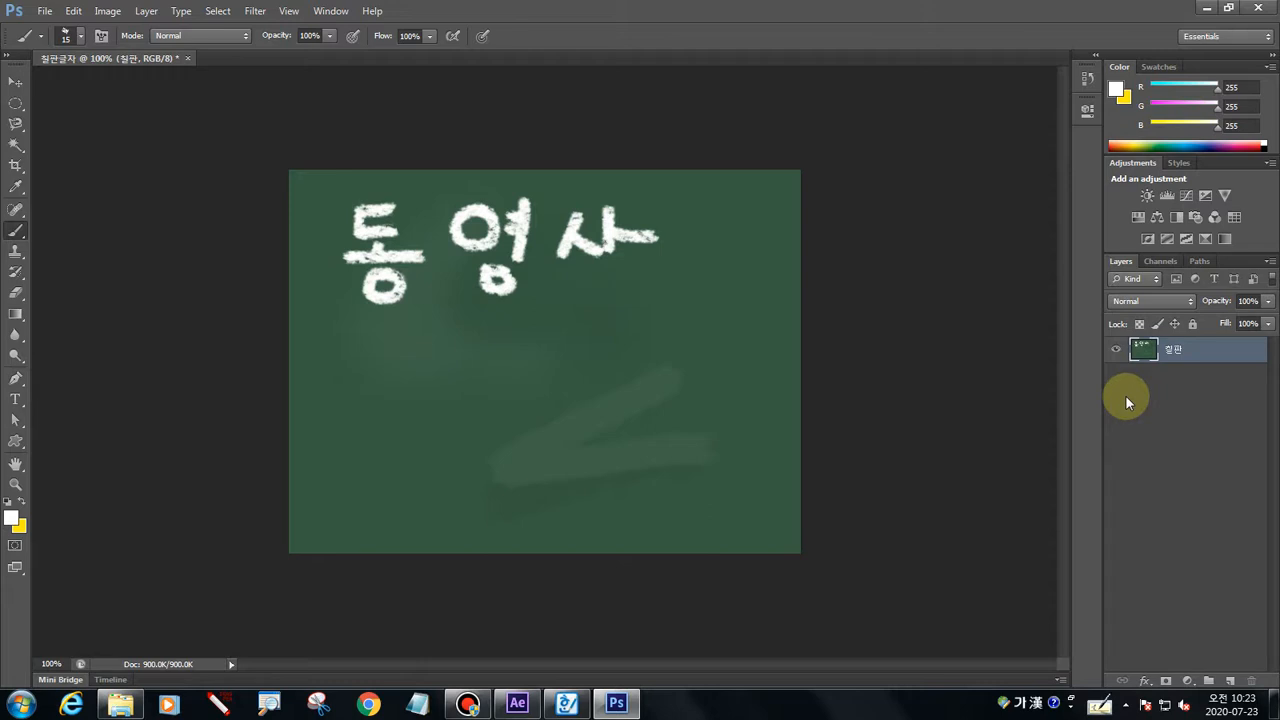
{"action": "key", "text": "ctrl+z"}
{"action": "key", "text": "ctrl+z"}
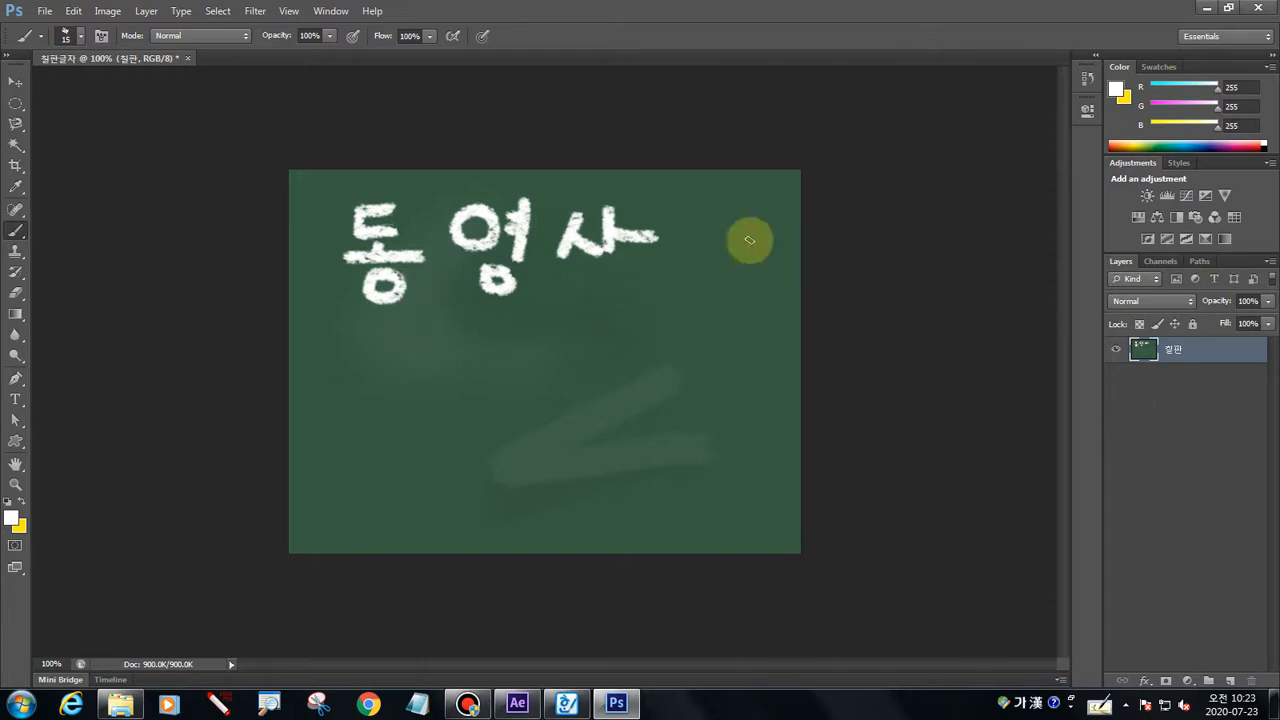
Open the History panel, enlarge it, and revert the image to the Delete Layer state before the brush strokes
{"action": "left_click", "coordinate": [332, 11]}
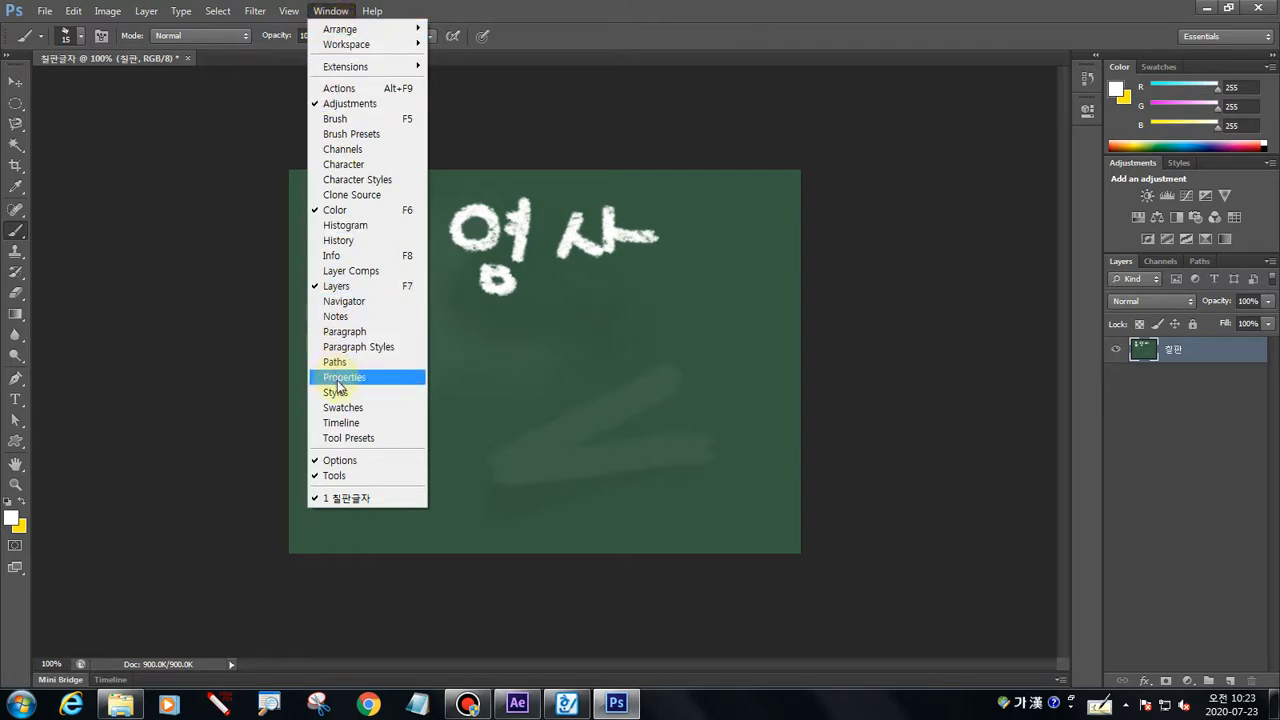
{"action": "left_click", "coordinate": [340, 241]}
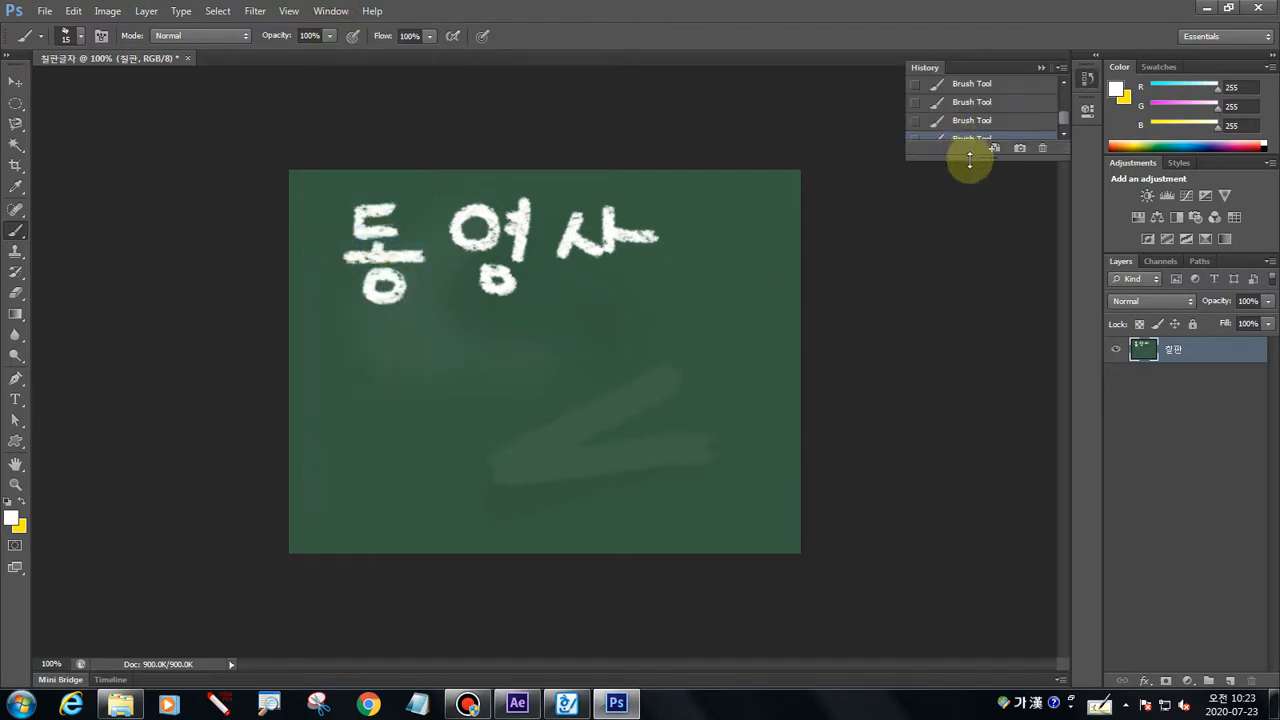
{"action": "left_click_drag", "start_coordinate": [971, 160], "coordinate": [960, 394]}
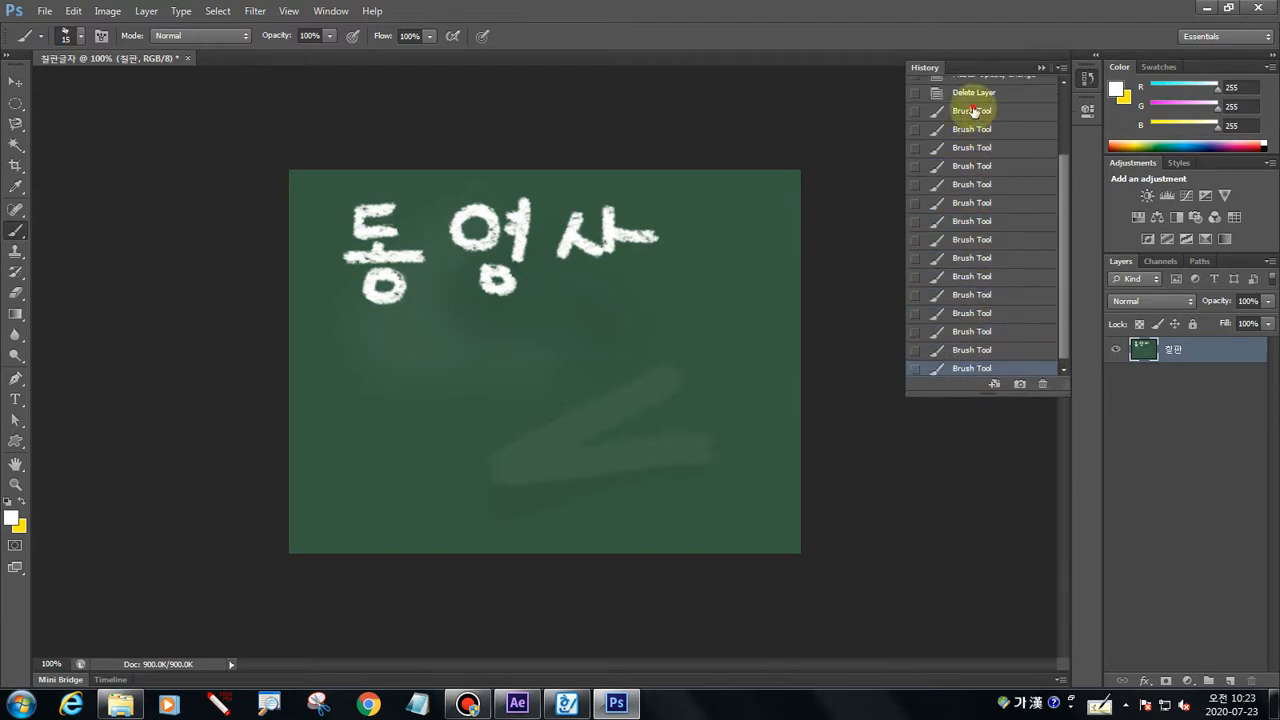
{"action": "left_click", "coordinate": [973, 111]}
{"action": "left_click", "coordinate": [972, 92]}
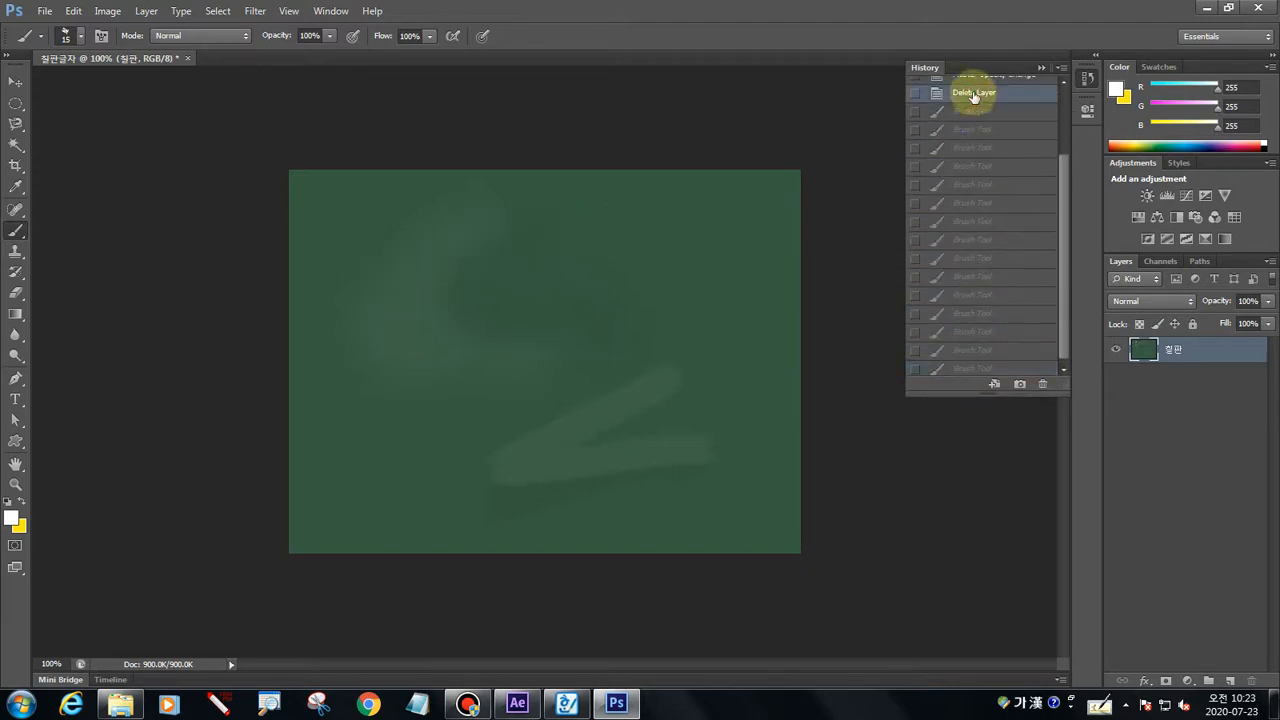
Add a new layer above the 칠판 layer, handwrite 동영상 in white chalk on the board's upper part, and deselect the layer
{"action": "left_click", "coordinate": [1115, 395]}
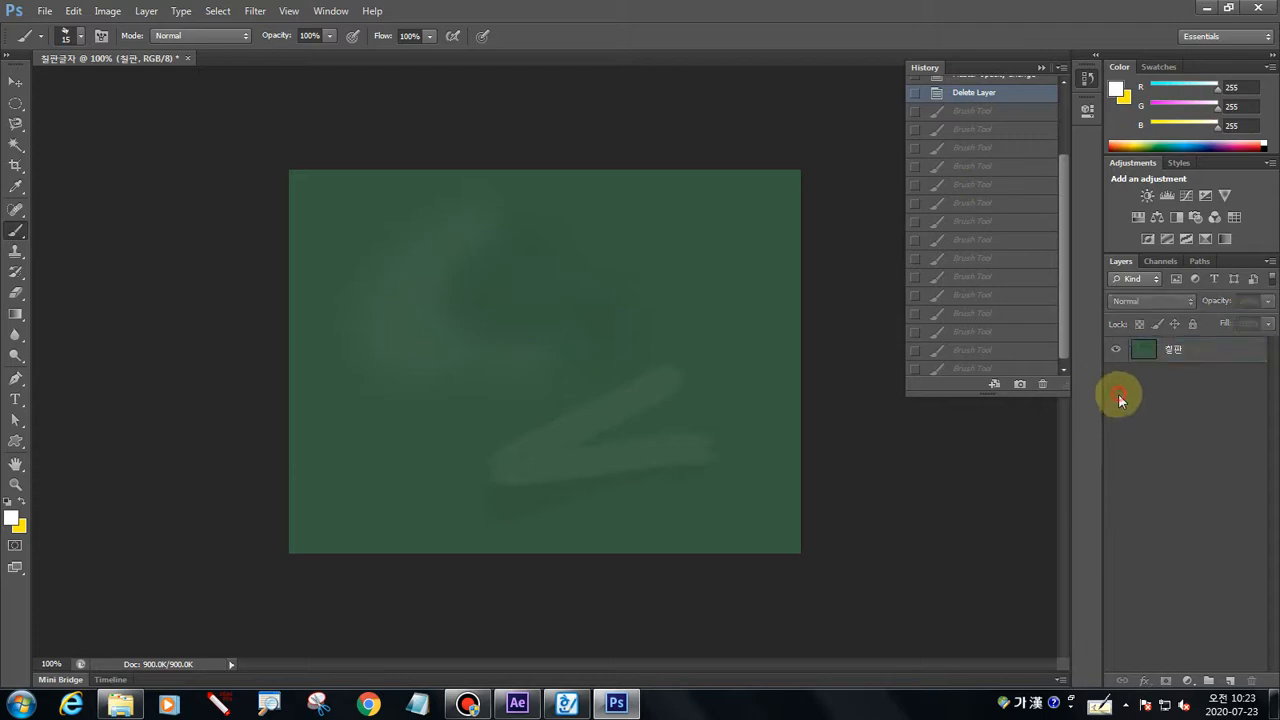
{"action": "left_click", "coordinate": [1231, 681]}
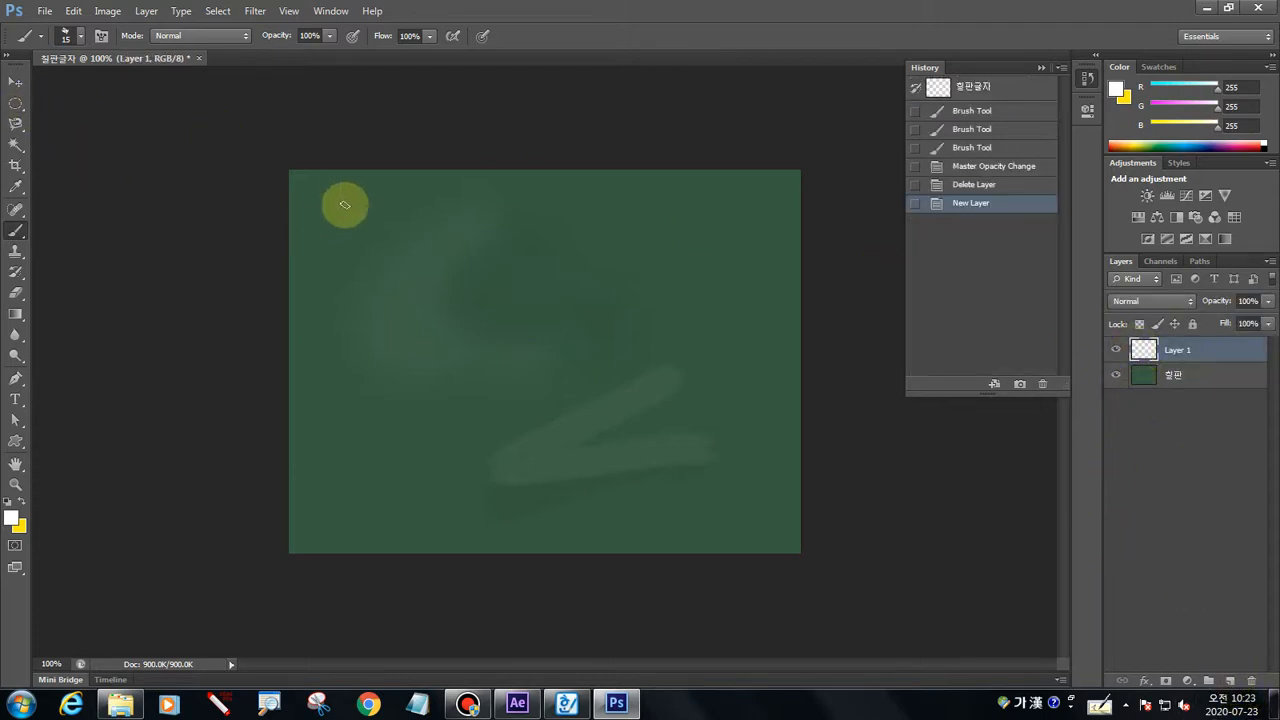
{"action": "mouse_move", "coordinate": [344, 205]}
{"action": "left_mouse_down"}
{"action": "mouse_move", "coordinate": [378, 201]}
{"action": "mouse_move", "coordinate": [346, 206]}
{"action": "mouse_move", "coordinate": [346, 238]}
{"action": "mouse_move", "coordinate": [387, 233]}
{"action": "mouse_move", "coordinate": [369, 264]}
{"action": "mouse_move", "coordinate": [419, 264]}
{"action": "mouse_move", "coordinate": [371, 300]}
{"action": "mouse_move", "coordinate": [386, 274]}
{"action": "left_mouse_up"}
{"action": "mouse_move", "coordinate": [465, 210]}
{"action": "left_mouse_down"}
{"action": "mouse_move", "coordinate": [457, 234]}
{"action": "mouse_move", "coordinate": [471, 209]}
{"action": "mouse_move", "coordinate": [490, 225]}
{"action": "left_mouse_up"}
{"action": "mouse_move", "coordinate": [485, 230]}
{"action": "left_mouse_down"}
{"action": "mouse_move", "coordinate": [519, 192]}
{"action": "mouse_move", "coordinate": [510, 262]}
{"action": "mouse_move", "coordinate": [477, 284]}
{"action": "mouse_move", "coordinate": [482, 294]}
{"action": "mouse_move", "coordinate": [503, 263]}
{"action": "left_mouse_up"}
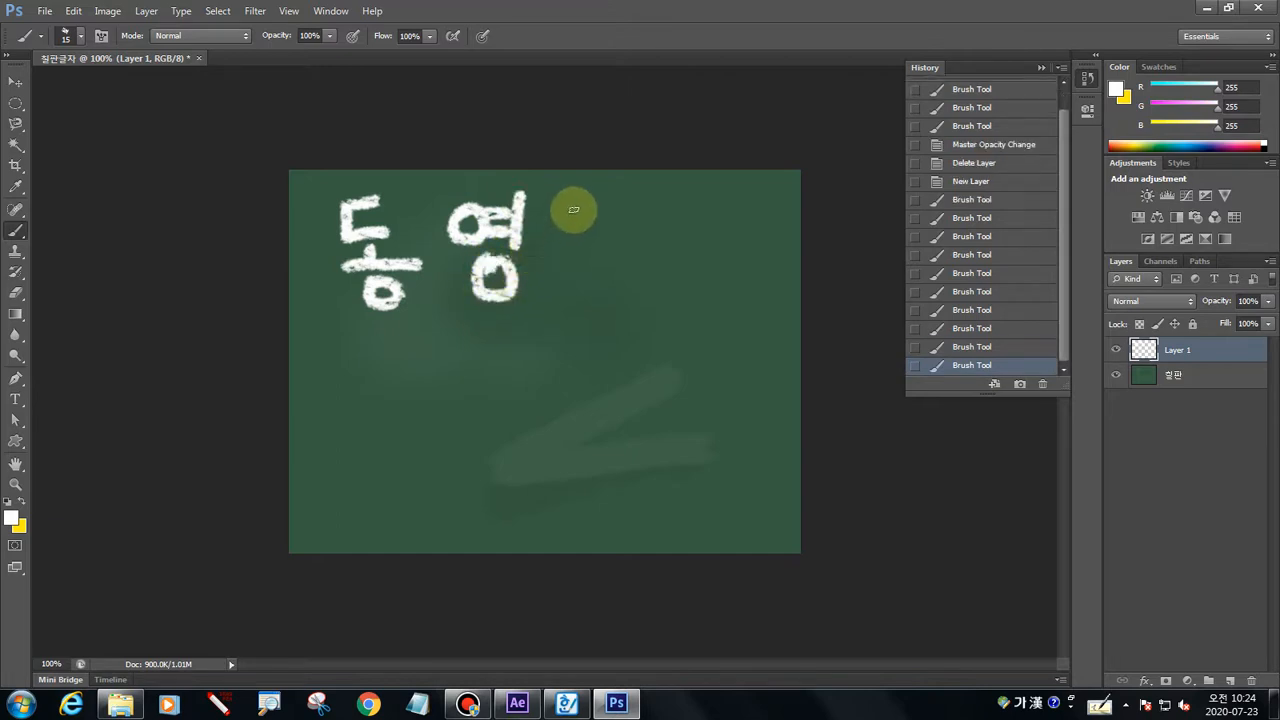
{"action": "mouse_move", "coordinate": [574, 206]}
{"action": "left_mouse_down"}
{"action": "mouse_move", "coordinate": [555, 267]}
{"action": "mouse_move", "coordinate": [565, 241]}
{"action": "mouse_move", "coordinate": [598, 240]}
{"action": "mouse_move", "coordinate": [599, 215]}
{"action": "mouse_move", "coordinate": [603, 265]}
{"action": "mouse_move", "coordinate": [603, 240]}
{"action": "mouse_move", "coordinate": [636, 238]}
{"action": "left_mouse_up"}
{"action": "mouse_move", "coordinate": [585, 273]}
{"action": "left_mouse_down"}
{"action": "mouse_move", "coordinate": [586, 300]}
{"action": "mouse_move", "coordinate": [584, 275]}
{"action": "left_mouse_up"}
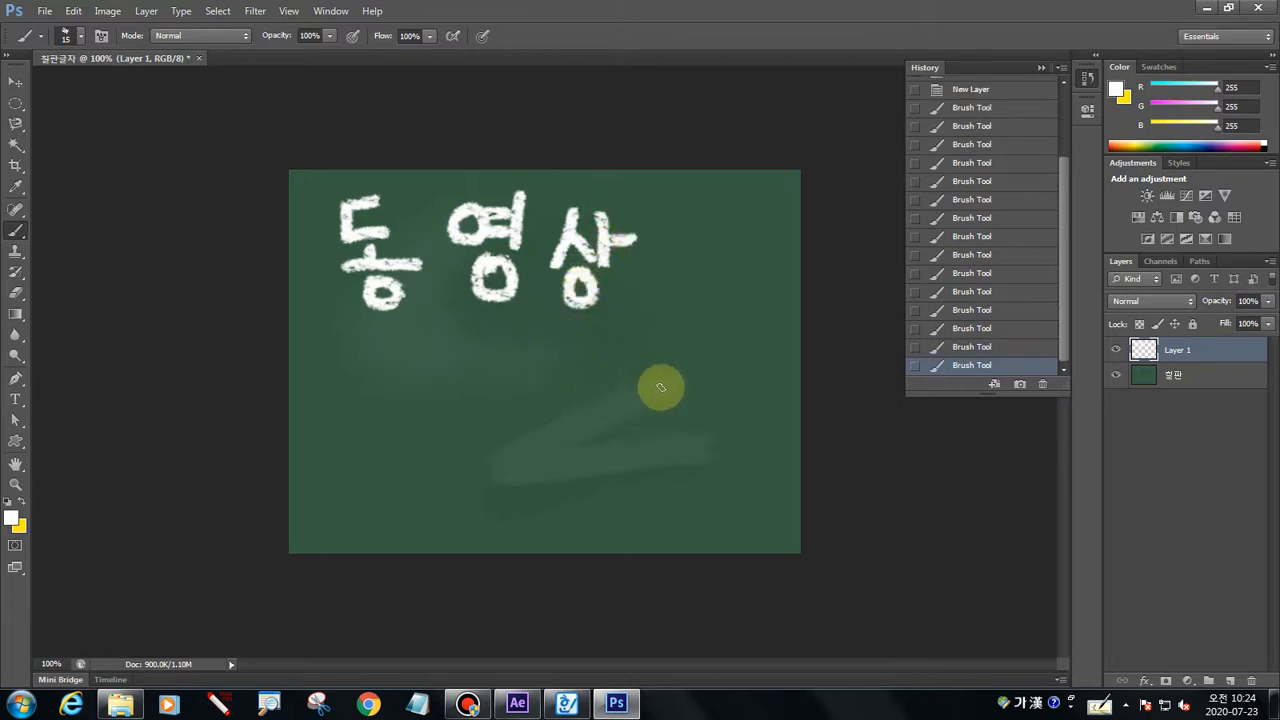
{"action": "left_click", "coordinate": [1177, 452]}
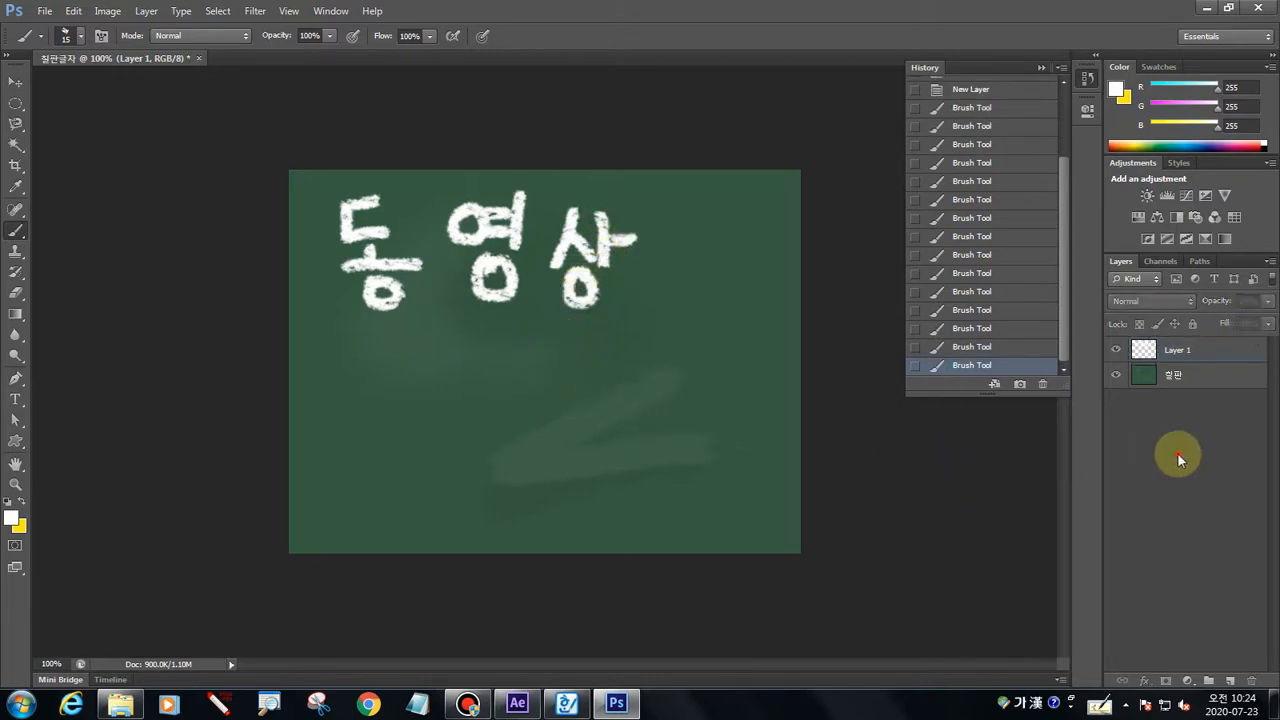
Collapse the History panel and rename the handwriting layer as 글자1
{"action": "left_click", "coordinate": [1042, 70]}
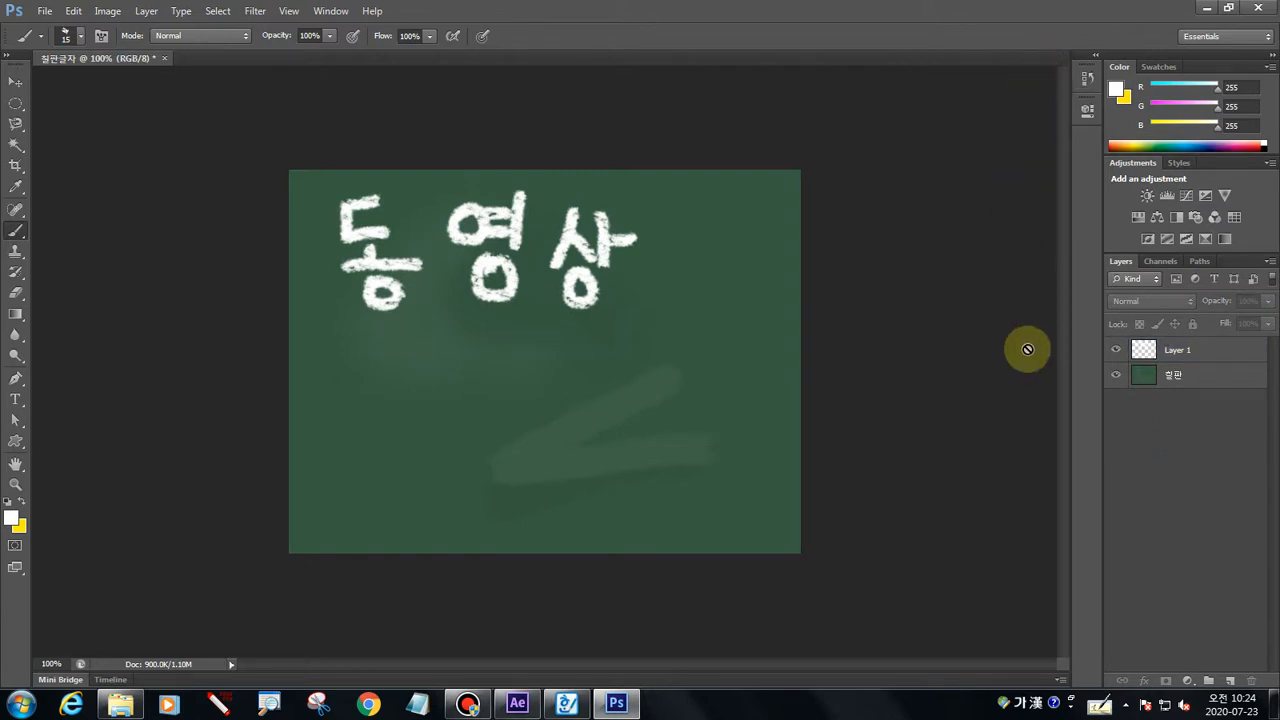
{"action": "double_click", "coordinate": [1176, 350]}
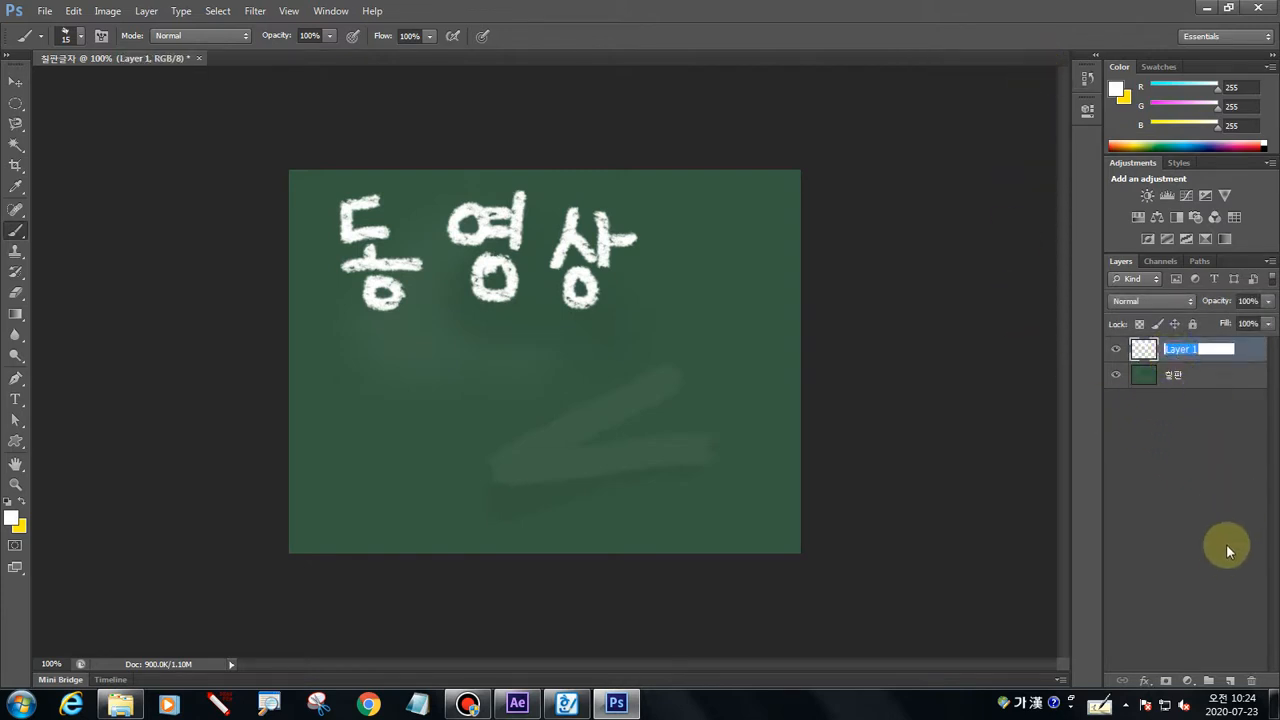
{"action": "type", "text": "글자1"}
{"action": "key", "text": "Return"}
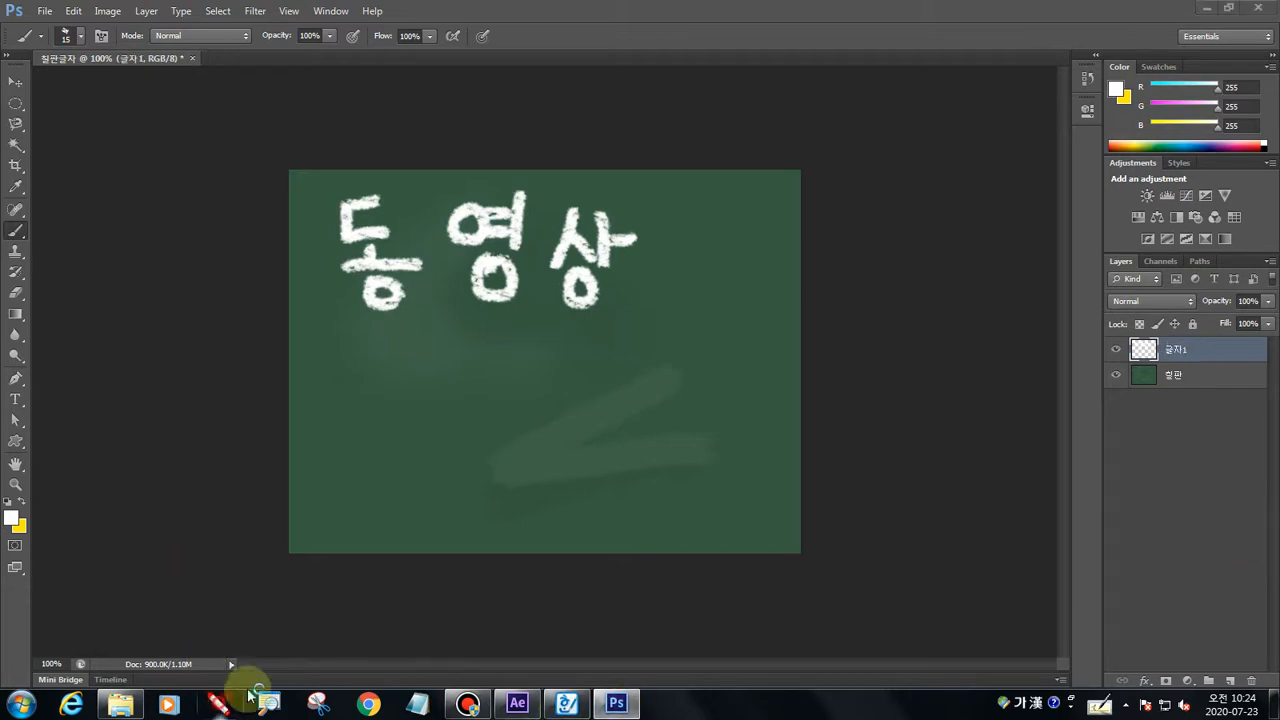
{"action": "mouse_move", "coordinate": [1188, 328]}
{"action": "left_mouse_down"}
{"action": "mouse_move", "coordinate": [1193, 366]}
{"action": "mouse_move", "coordinate": [1115, 370]}
{"action": "mouse_move", "coordinate": [1099, 367]}
{"action": "mouse_move", "coordinate": [1097, 340]}
{"action": "mouse_move", "coordinate": [1155, 339]}
{"action": "mouse_move", "coordinate": [1195, 338]}
{"action": "left_mouse_up"}
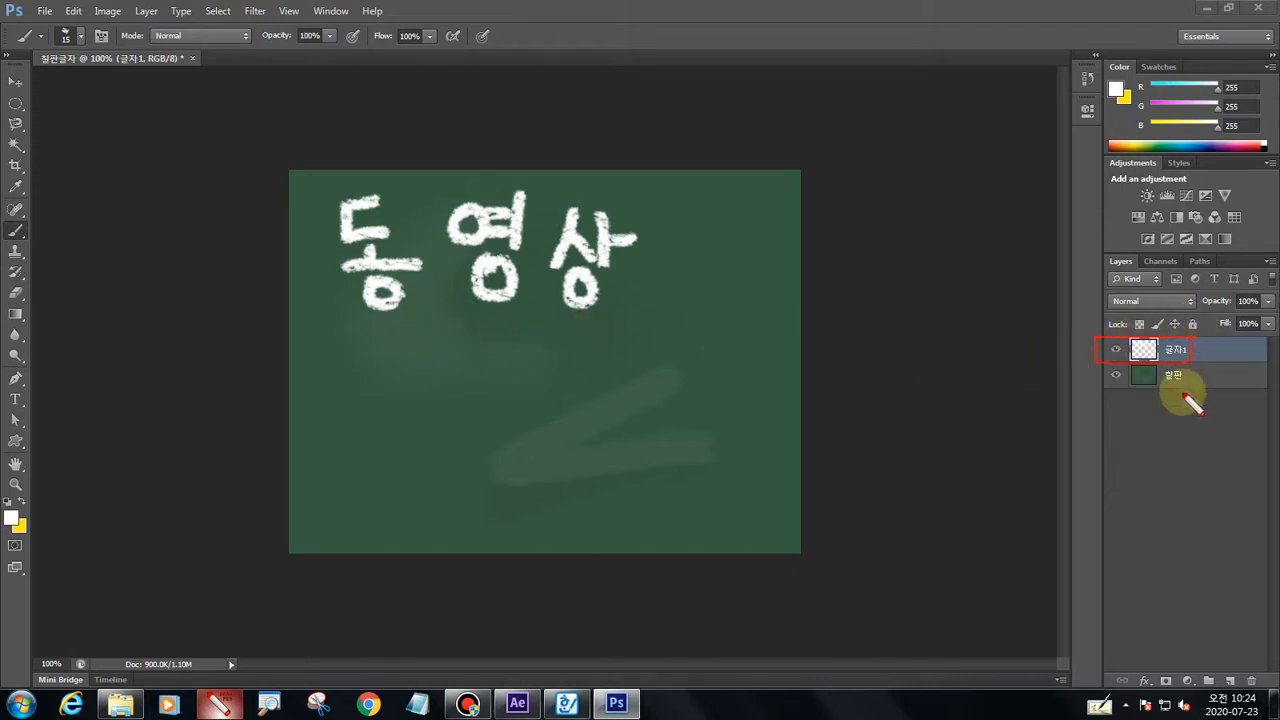
{"action": "key", "text": "Escape"}
Add a new layer above 글자1 and start a horizontal text line on the board below the handwritten 동영상
{"action": "left_click", "coordinate": [1230, 681]}
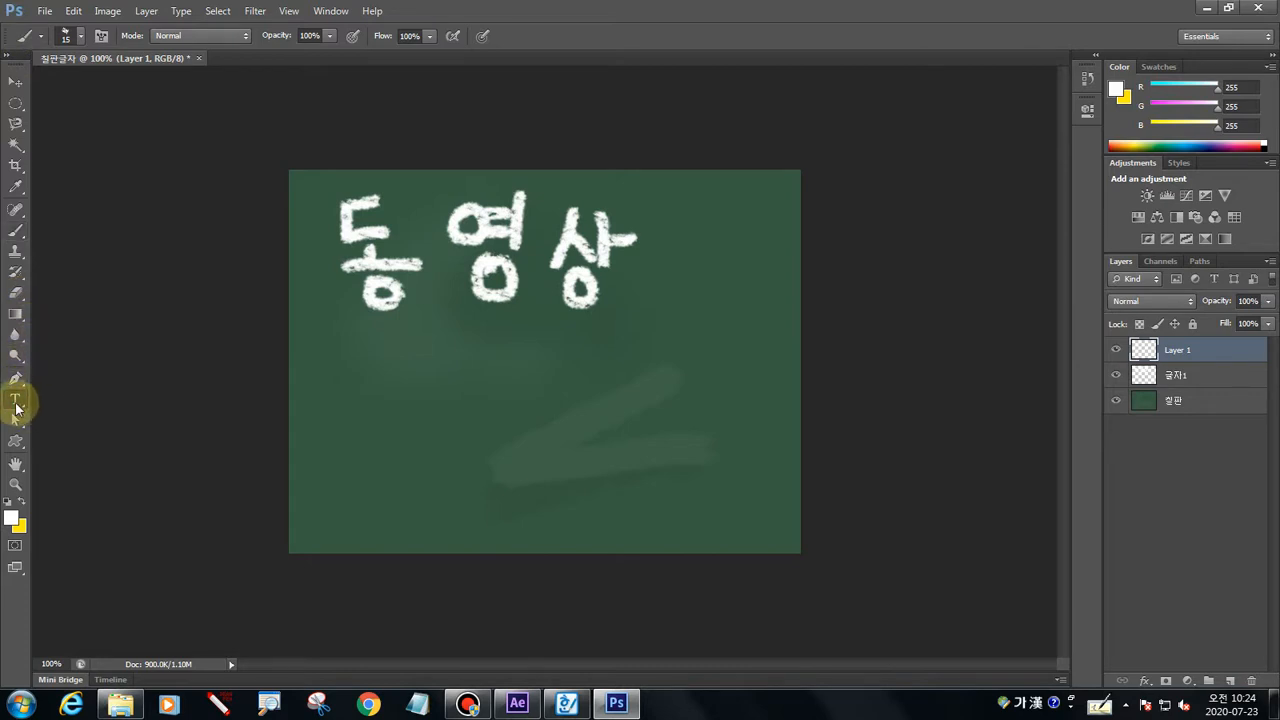
{"action": "left_click_drag", "start_coordinate": [17, 404], "coordinate": [80, 399]}
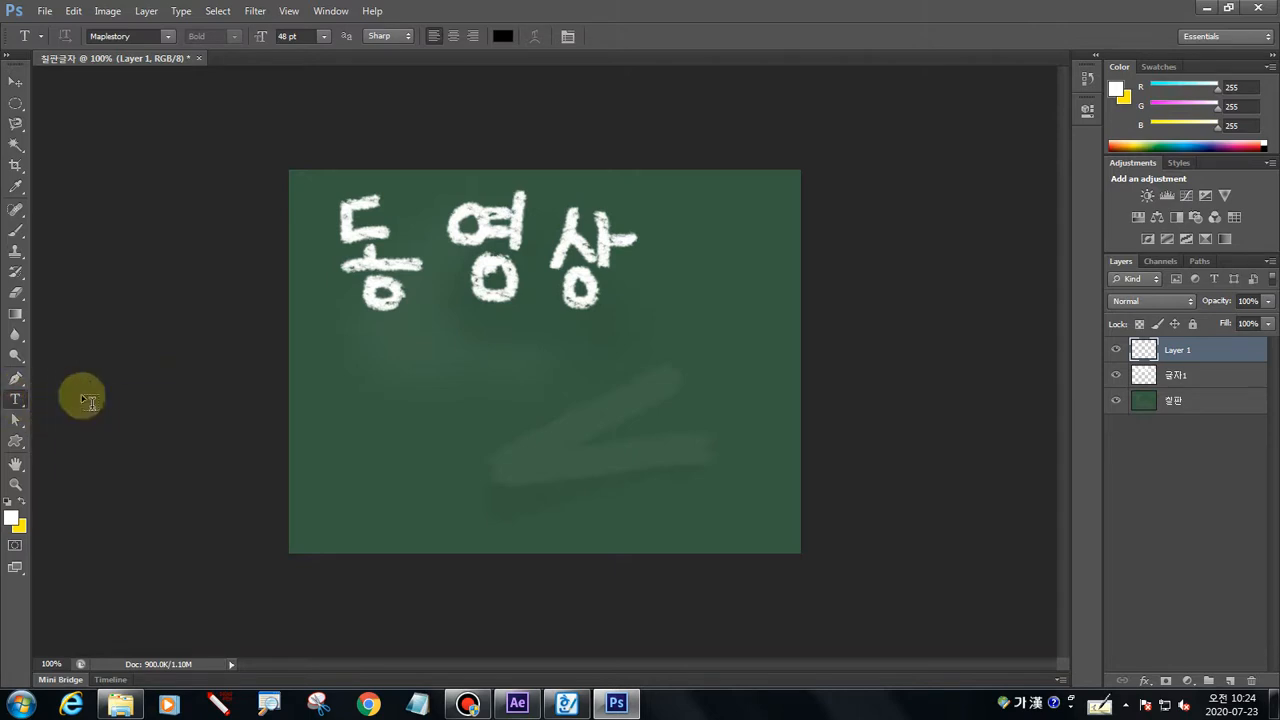
{"action": "left_click", "coordinate": [343, 420]}
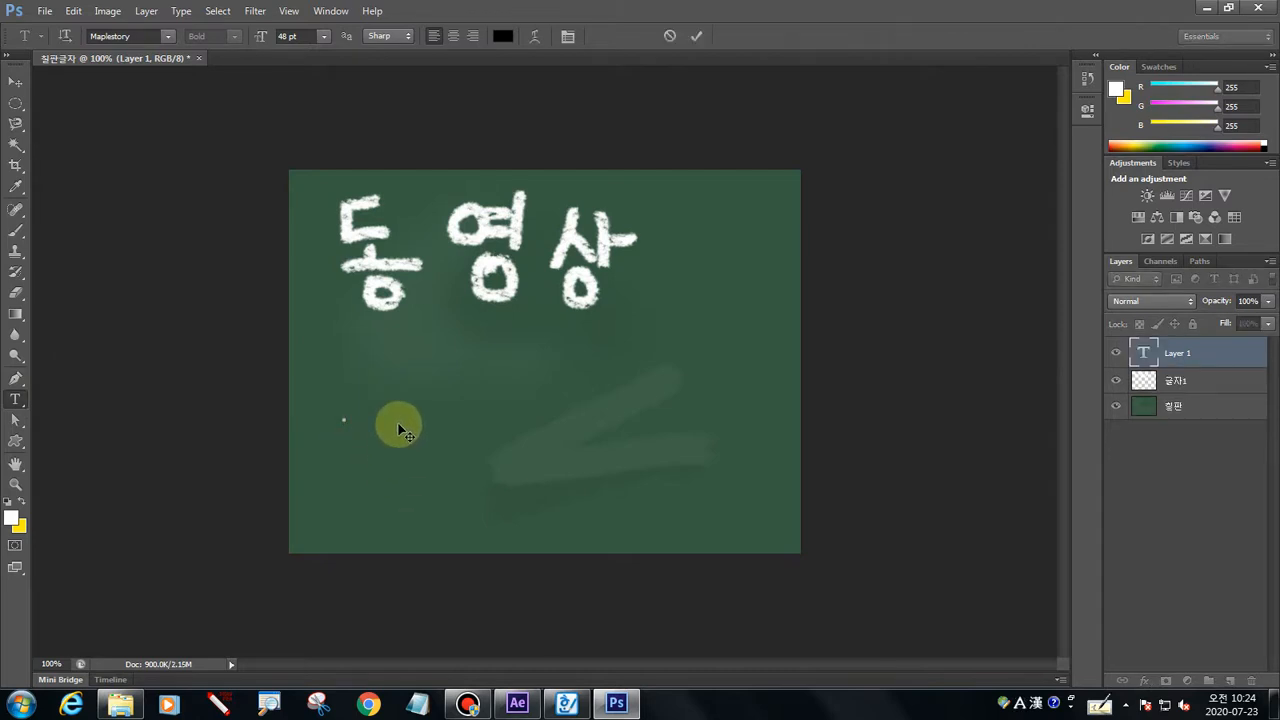
{"action": "type", "text": "emflawlrdjq"}
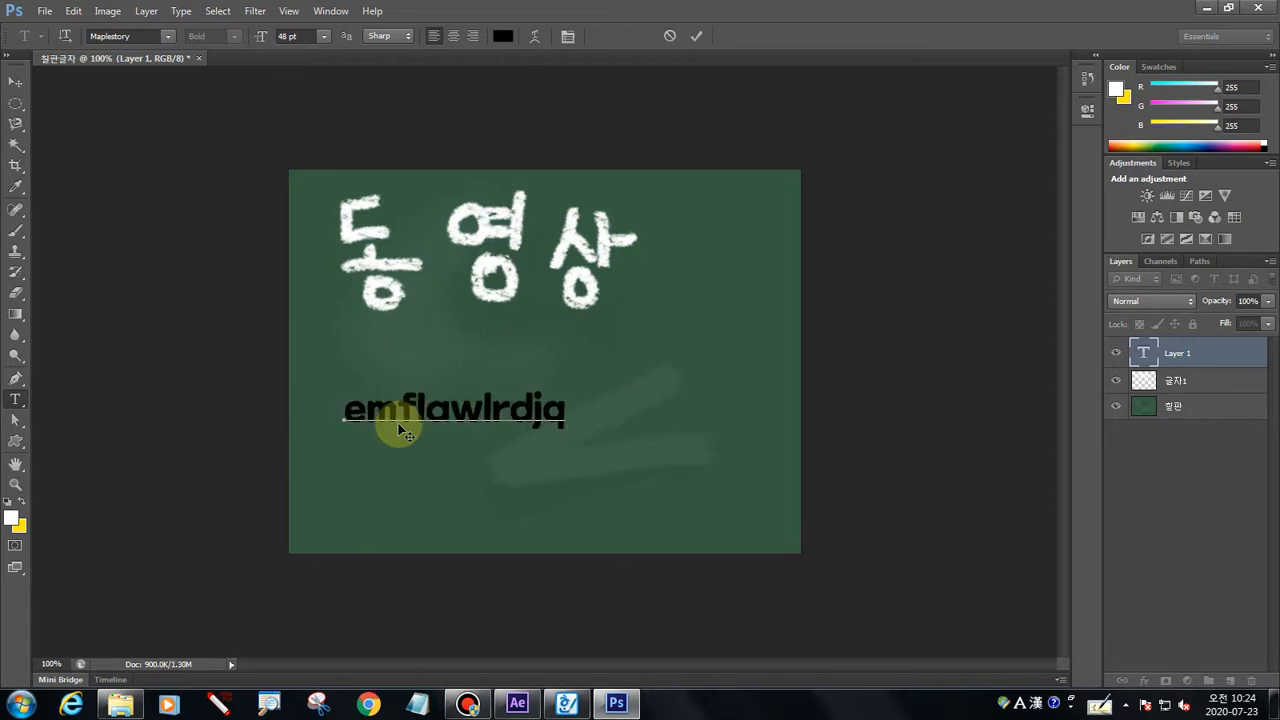
{"action": "key", "text": "BackSpace"}
{"action": "key", "text": "BackSpace"}
{"action": "key", "text": "BackSpace"}
{"action": "key", "text": "BackSpace"}
{"action": "key", "text": "BackSpace"}
{"action": "key", "text": "BackSpace"}
{"action": "key", "text": "BackSpace"}
{"action": "key", "text": "BackSpace"}
{"action": "key", "text": "BackSpace"}
{"action": "key", "text": "BackSpace"}
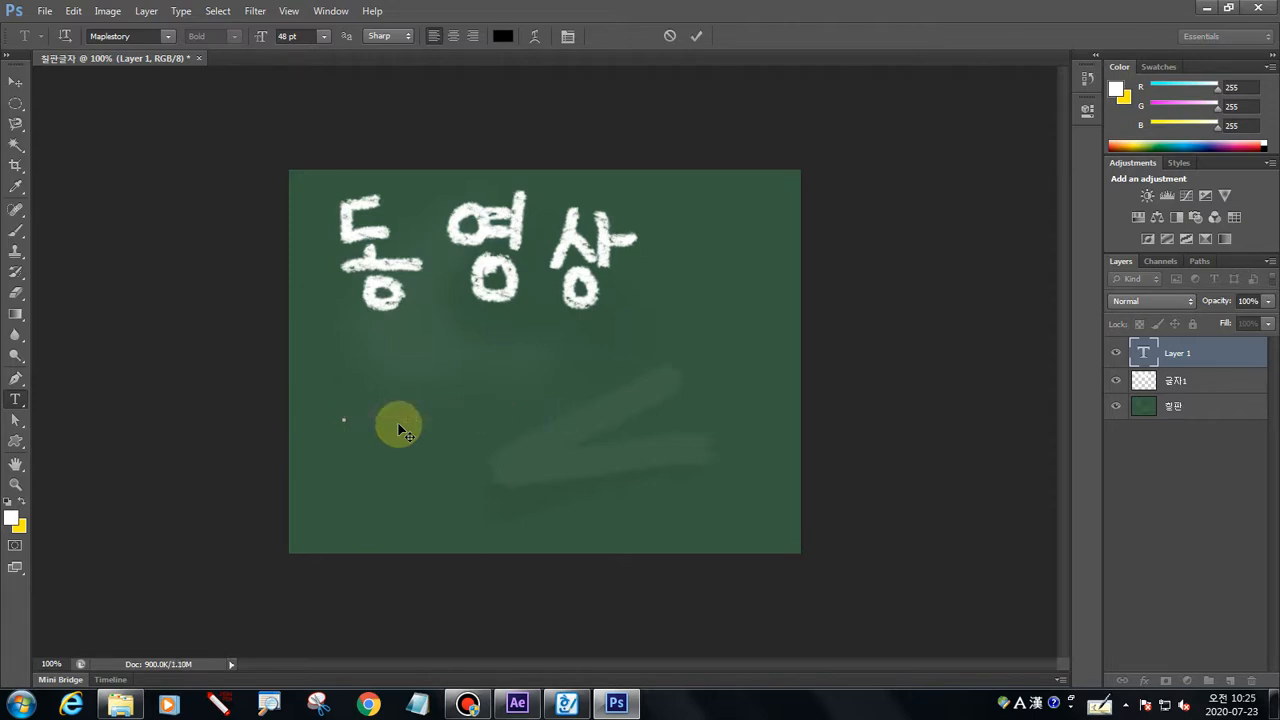
Enter 드림직업전문학교 as the content of the text line
{"action": "type", "text": "드리직업"}
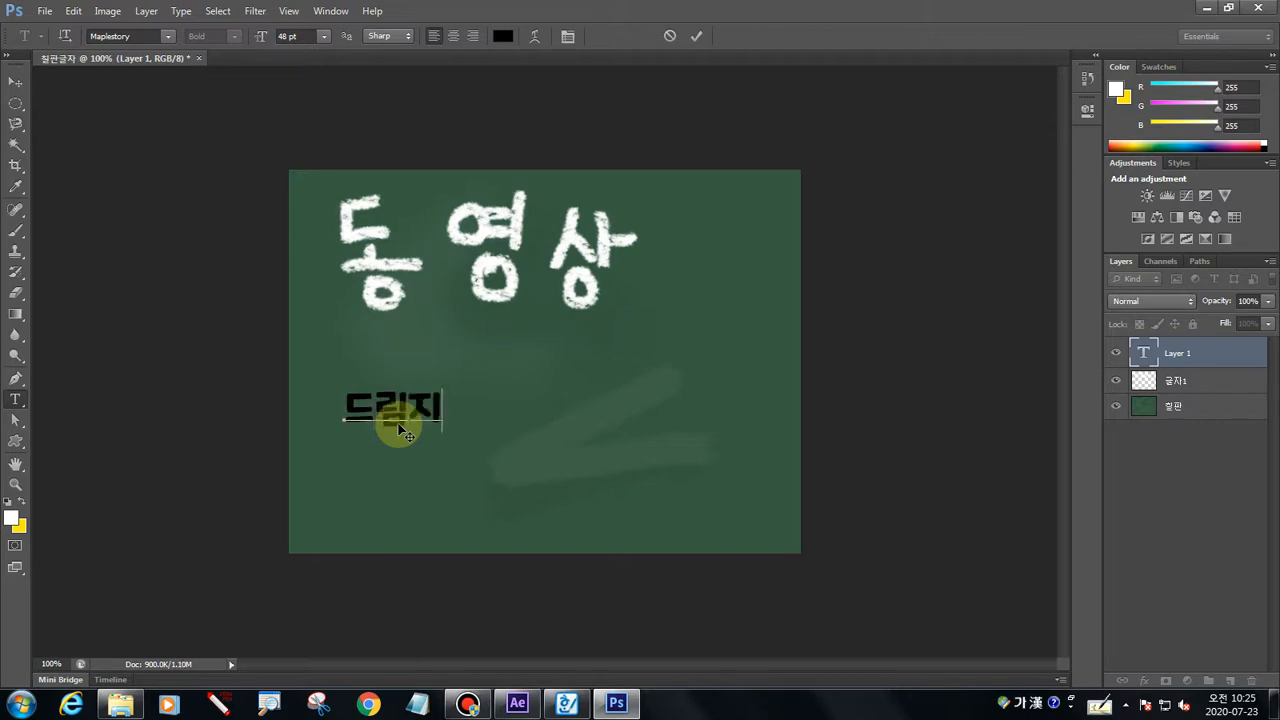
{"action": "type", "text": "전문학교"}
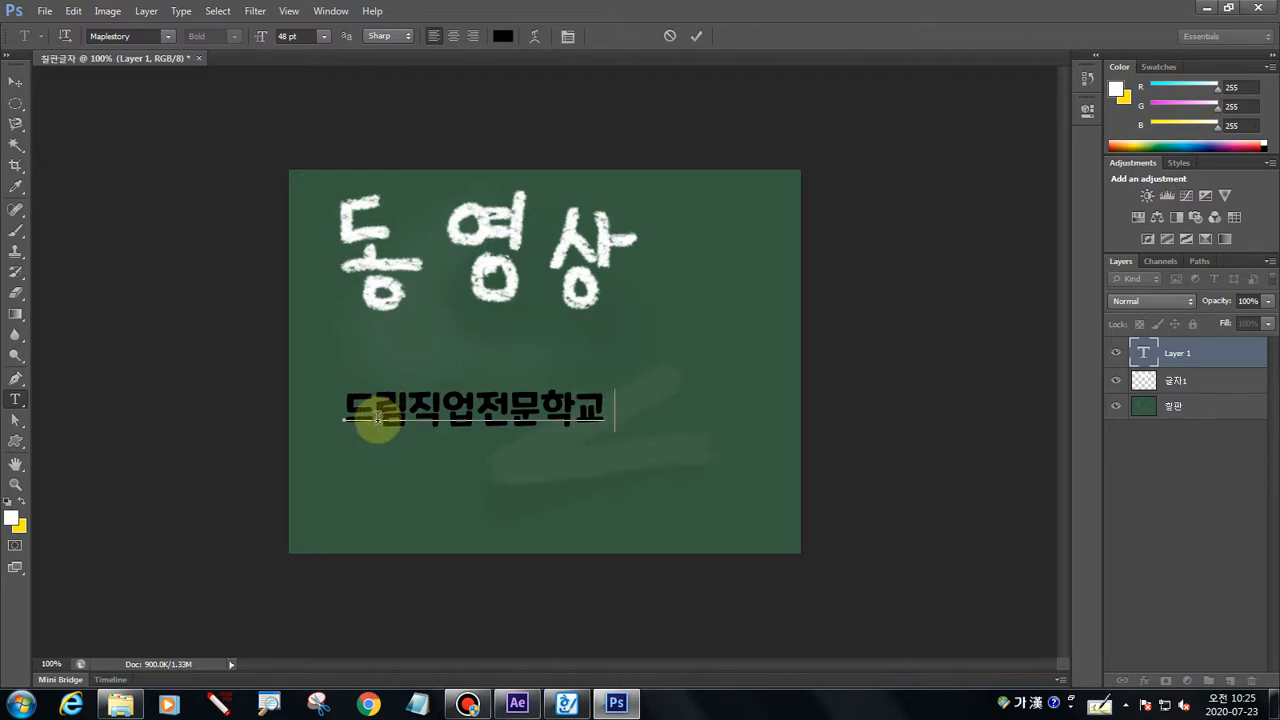
Set the colour of the whole 드림직업전문학교 text to white (ffffff) and move the text line slightly upward
{"action": "left_click_drag", "start_coordinate": [343, 409], "coordinate": [677, 431]}
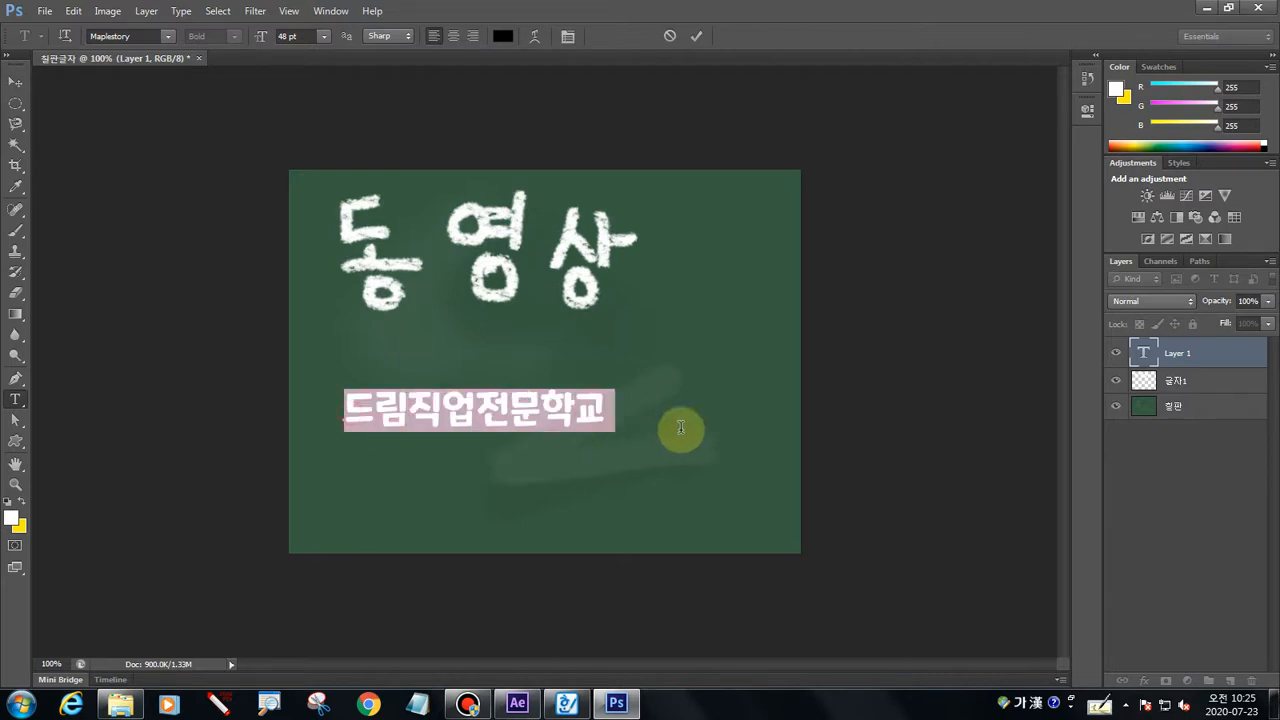
{"action": "left_click", "coordinate": [510, 40]}
{"action": "left_click", "coordinate": [287, 325]}
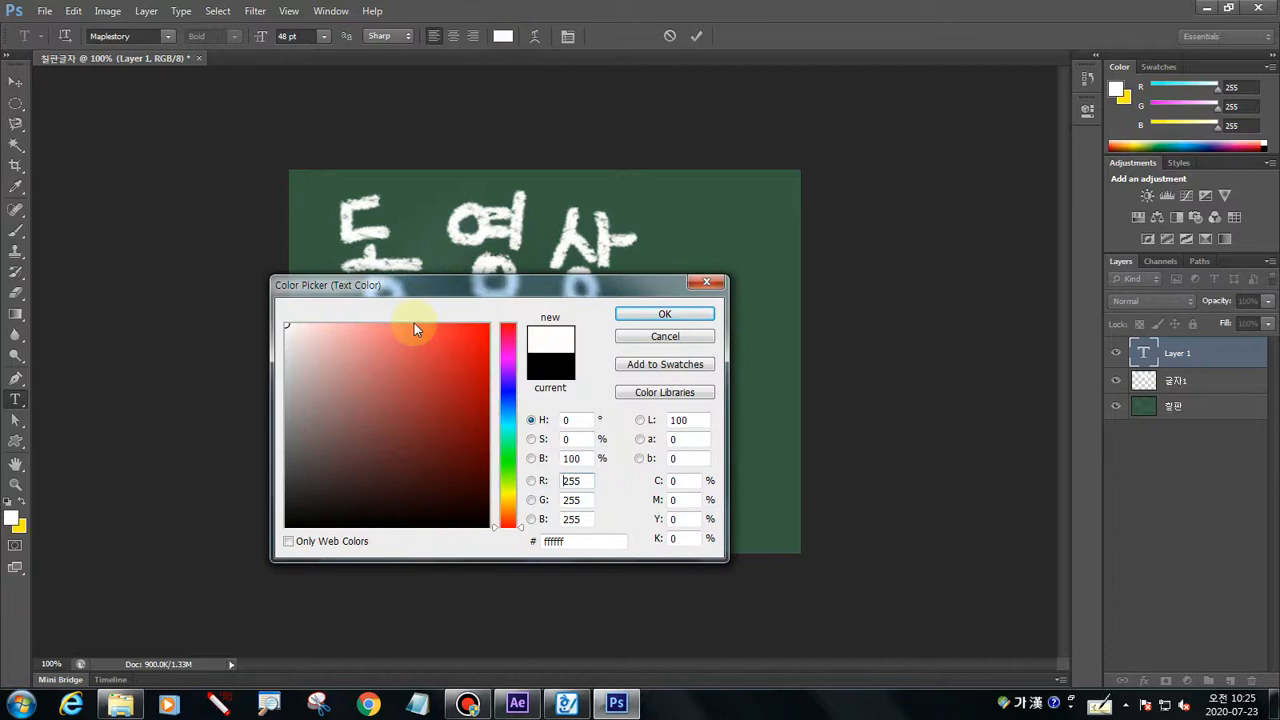
{"action": "left_click", "coordinate": [645, 316]}
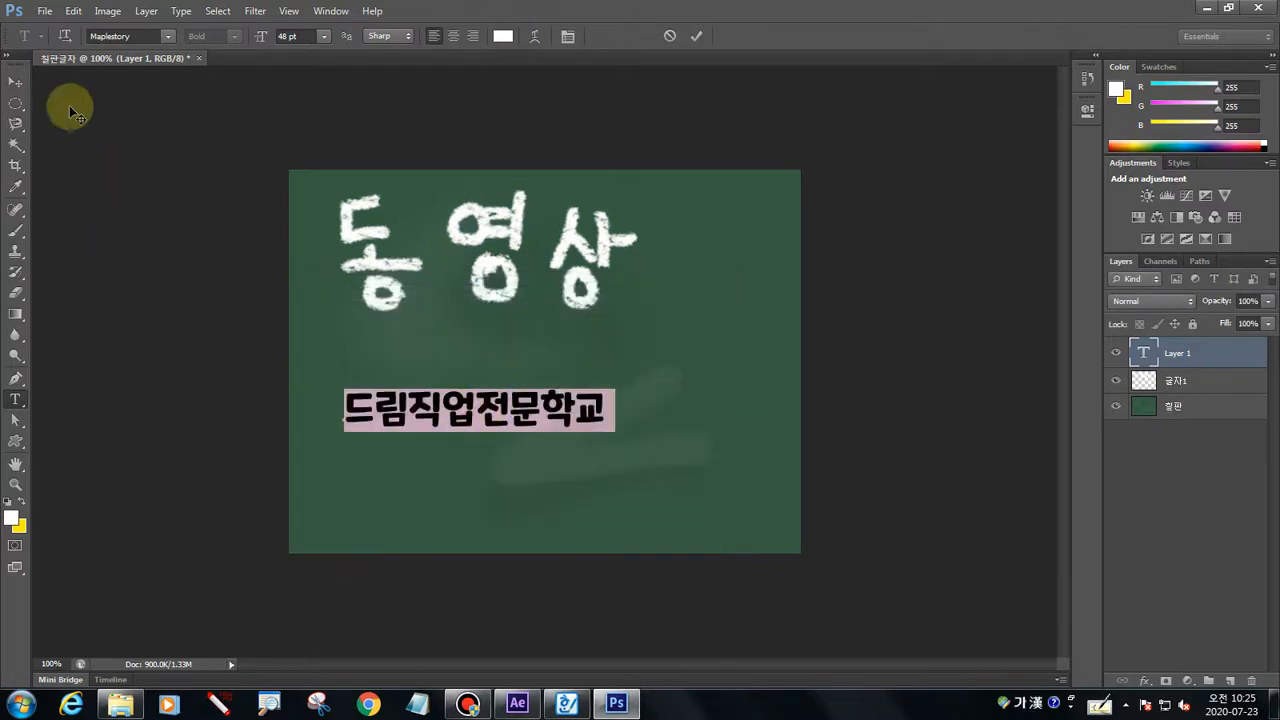
{"action": "left_click", "coordinate": [15, 81]}
{"action": "mouse_move", "coordinate": [445, 404]}
{"action": "left_mouse_down"}
{"action": "mouse_move", "coordinate": [473, 402]}
{"action": "mouse_move", "coordinate": [447, 360]}
{"action": "mouse_move", "coordinate": [448, 387]}
{"action": "left_mouse_up"}
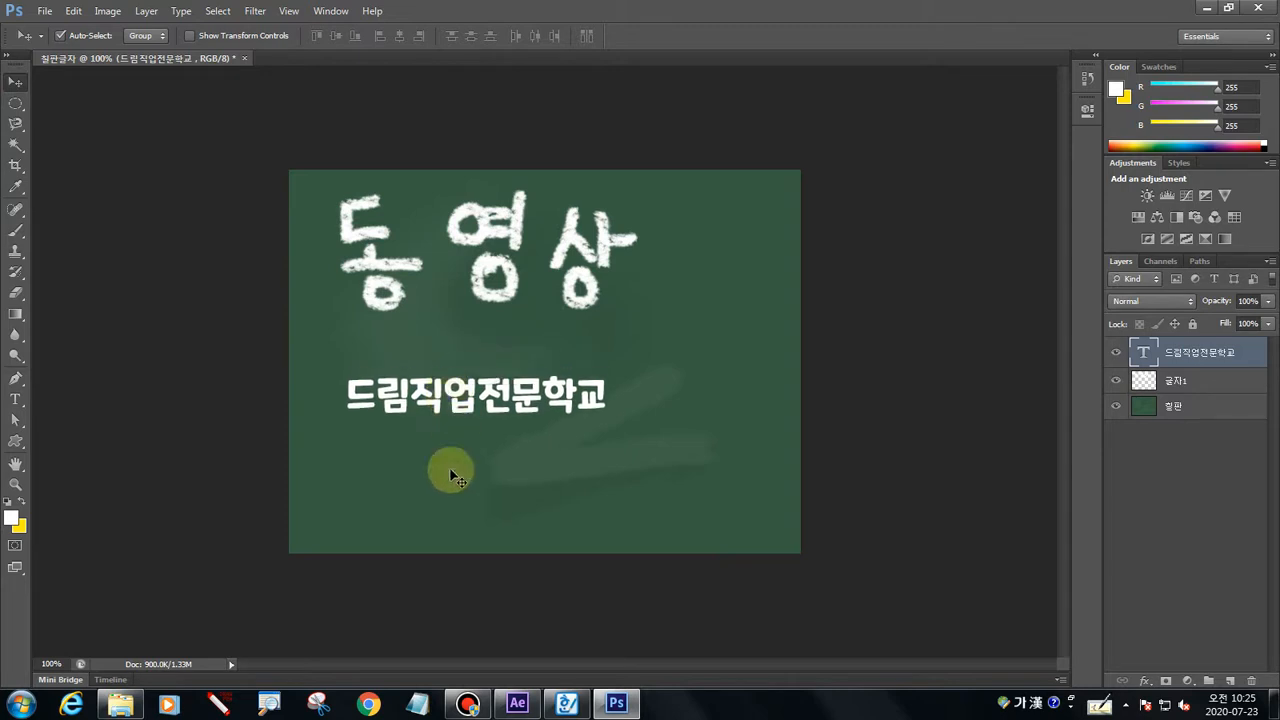
{"action": "left_click", "coordinate": [218, 705]}
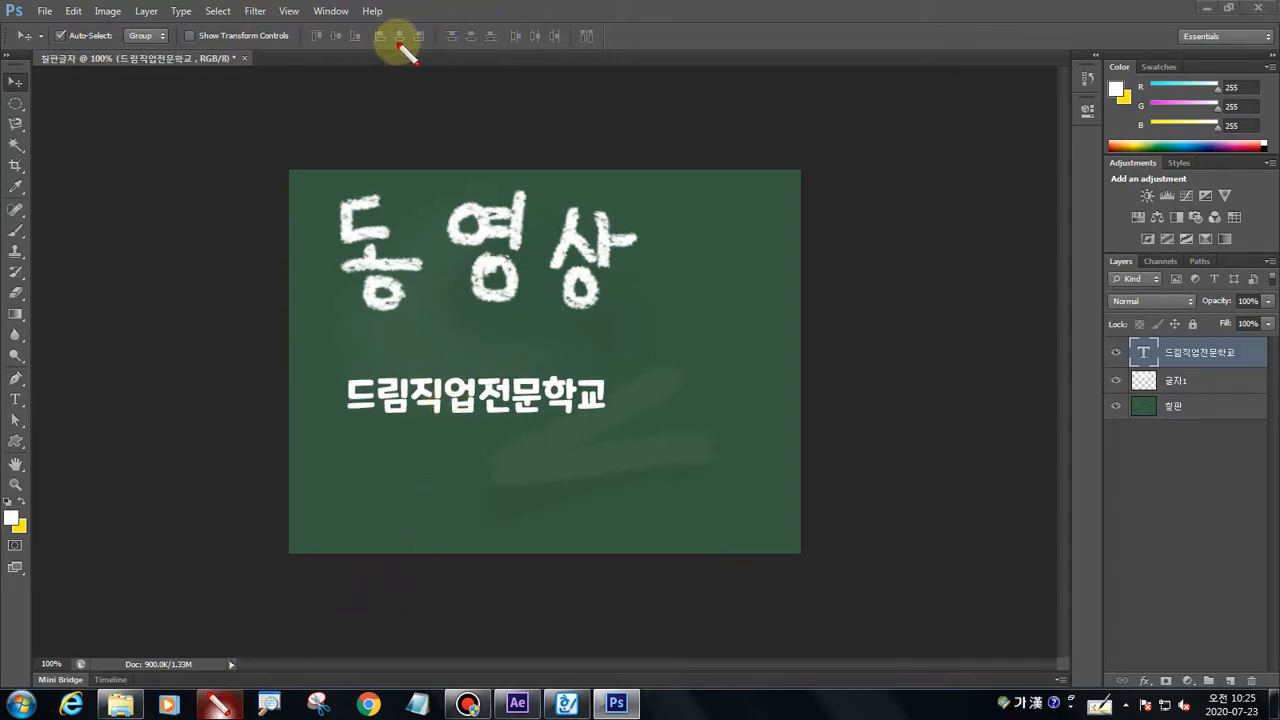
{"action": "mouse_move", "coordinate": [466, 366]}
{"action": "left_mouse_down"}
{"action": "mouse_move", "coordinate": [343, 369]}
{"action": "mouse_move", "coordinate": [342, 434]}
{"action": "mouse_move", "coordinate": [633, 435]}
{"action": "mouse_move", "coordinate": [629, 368]}
{"action": "mouse_move", "coordinate": [422, 361]}
{"action": "mouse_move", "coordinate": [410, 370]}
{"action": "mouse_move", "coordinate": [424, 402]}
{"action": "left_mouse_up"}
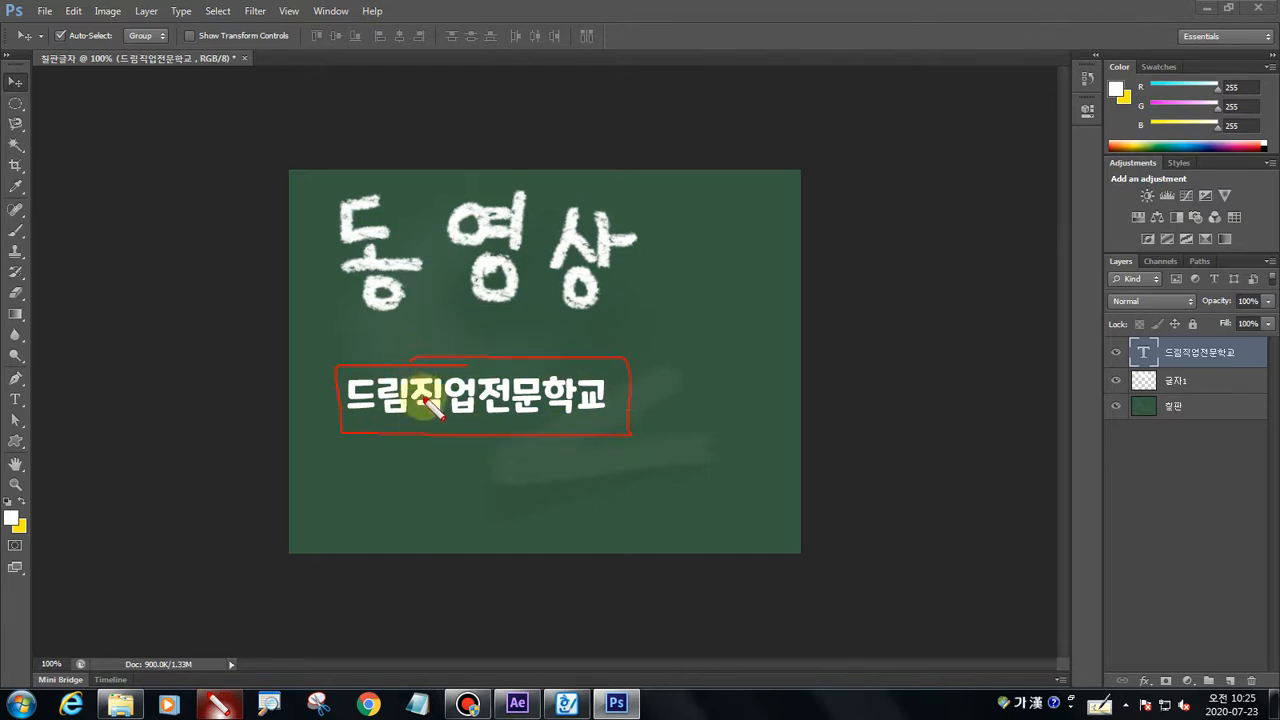
{"action": "key", "text": "Escape"}
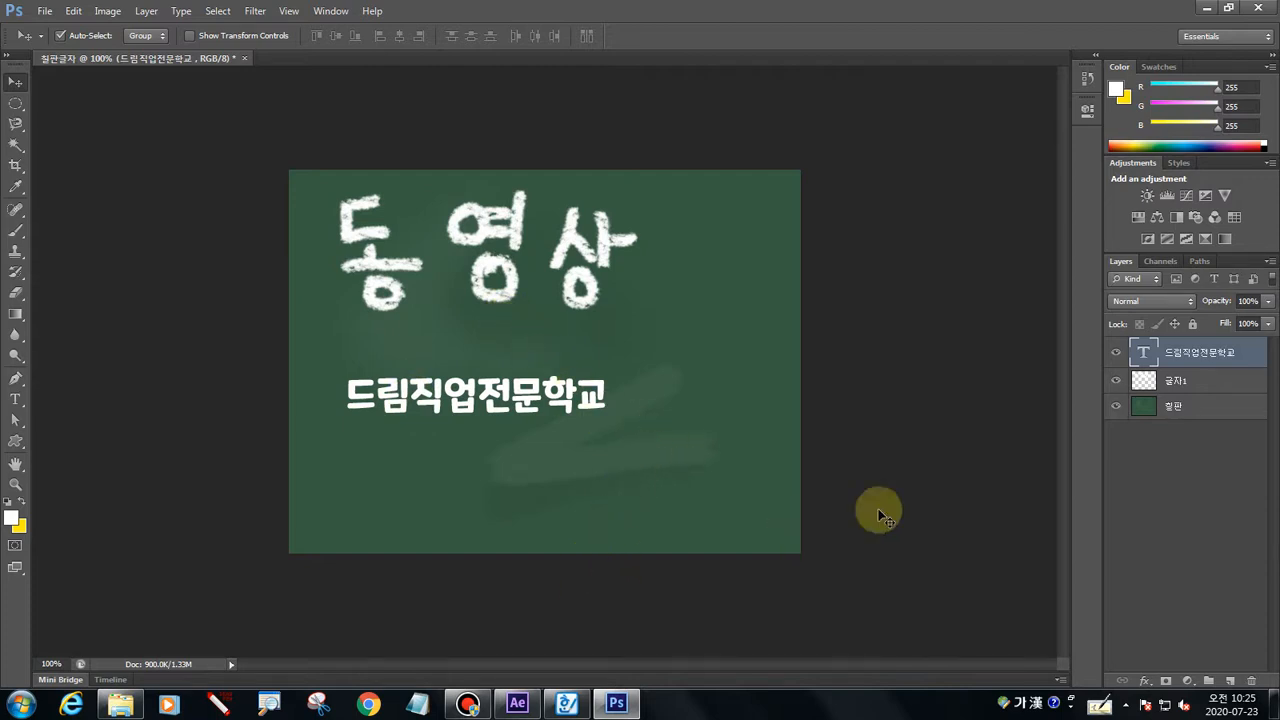
{"action": "left_click", "coordinate": [1178, 446]}
{"action": "left_click", "coordinate": [1180, 357]}
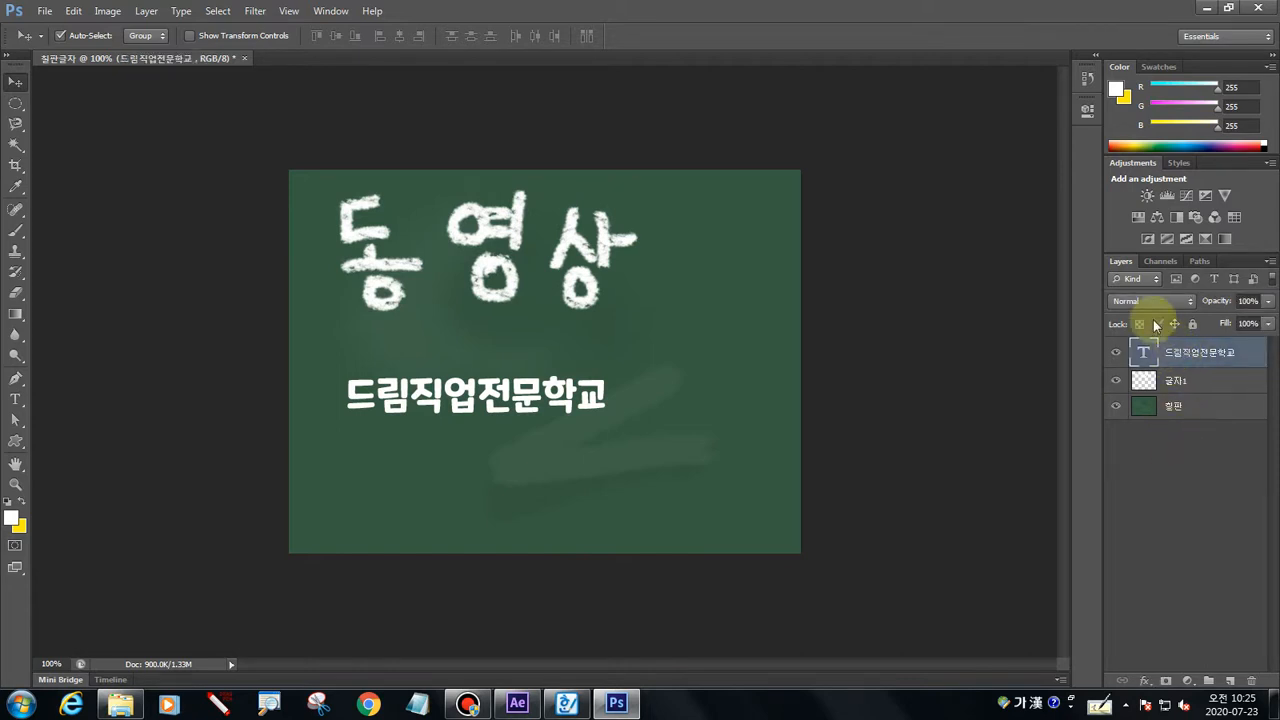
{"action": "left_click", "coordinate": [219, 705]}
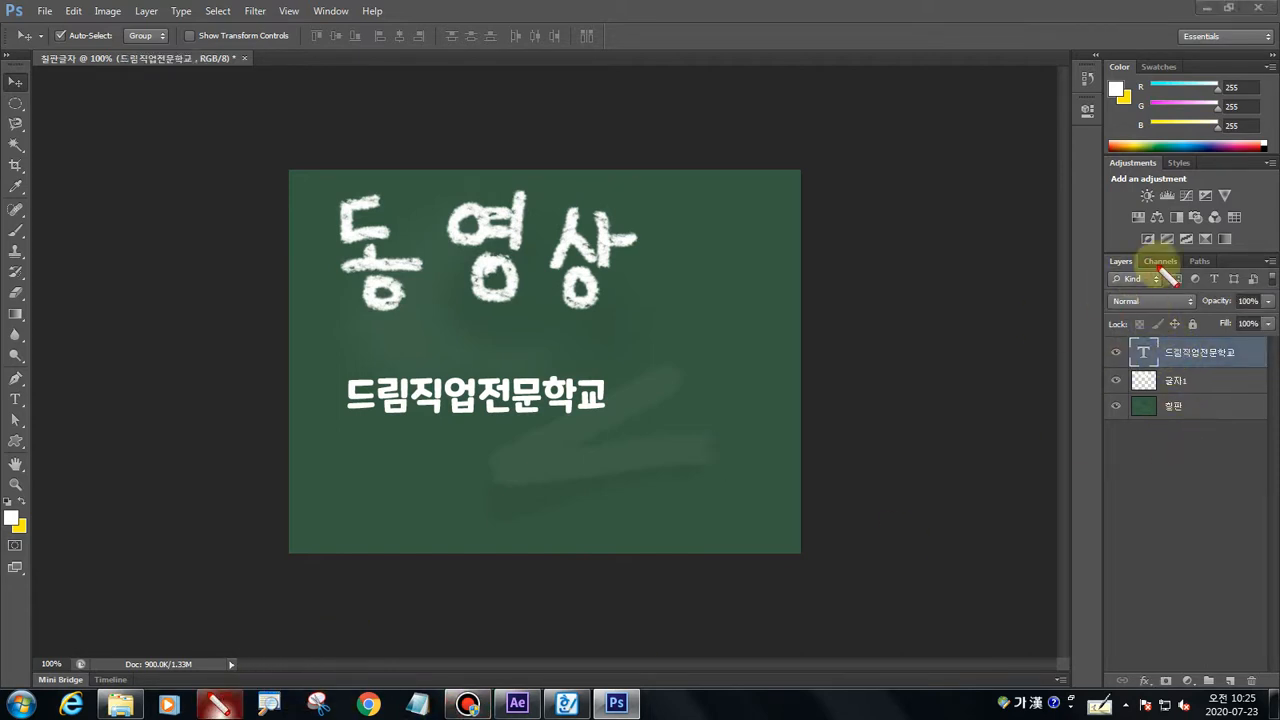
{"action": "mouse_move", "coordinate": [1167, 312]}
{"action": "left_mouse_down"}
{"action": "mouse_move", "coordinate": [1105, 318]}
{"action": "mouse_move", "coordinate": [1080, 315]}
{"action": "mouse_move", "coordinate": [1077, 301]}
{"action": "mouse_move", "coordinate": [1172, 296]}
{"action": "left_mouse_up"}
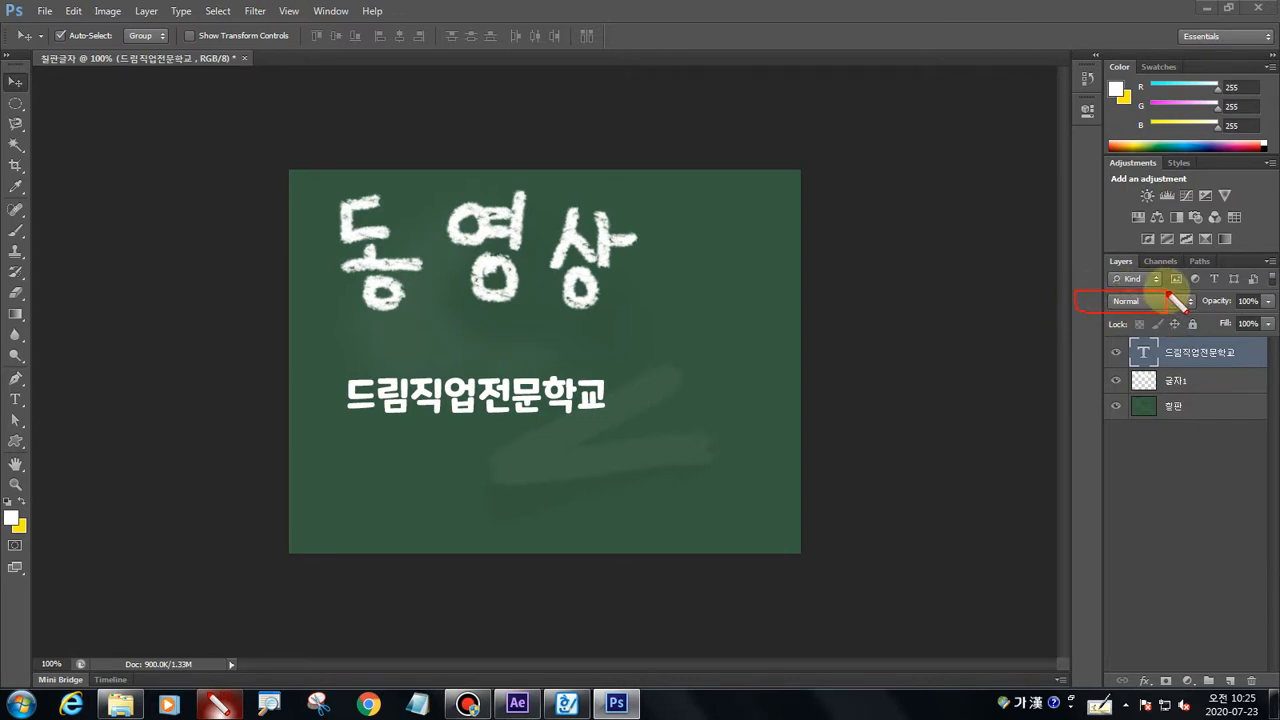
{"action": "left_click_drag", "start_coordinate": [1168, 294], "coordinate": [1167, 311]}
{"action": "mouse_move", "coordinate": [1093, 299]}
{"action": "left_mouse_down"}
{"action": "mouse_move", "coordinate": [1110, 325]}
{"action": "mouse_move", "coordinate": [1085, 315]}
{"action": "mouse_move", "coordinate": [1140, 336]}
{"action": "mouse_move", "coordinate": [1161, 293]}
{"action": "mouse_move", "coordinate": [1155, 318]}
{"action": "mouse_move", "coordinate": [1086, 330]}
{"action": "mouse_move", "coordinate": [1120, 318]}
{"action": "mouse_move", "coordinate": [1171, 335]}
{"action": "mouse_move", "coordinate": [1143, 370]}
{"action": "mouse_move", "coordinate": [1123, 330]}
{"action": "mouse_move", "coordinate": [1133, 388]}
{"action": "mouse_move", "coordinate": [1260, 348]}
{"action": "left_mouse_up"}
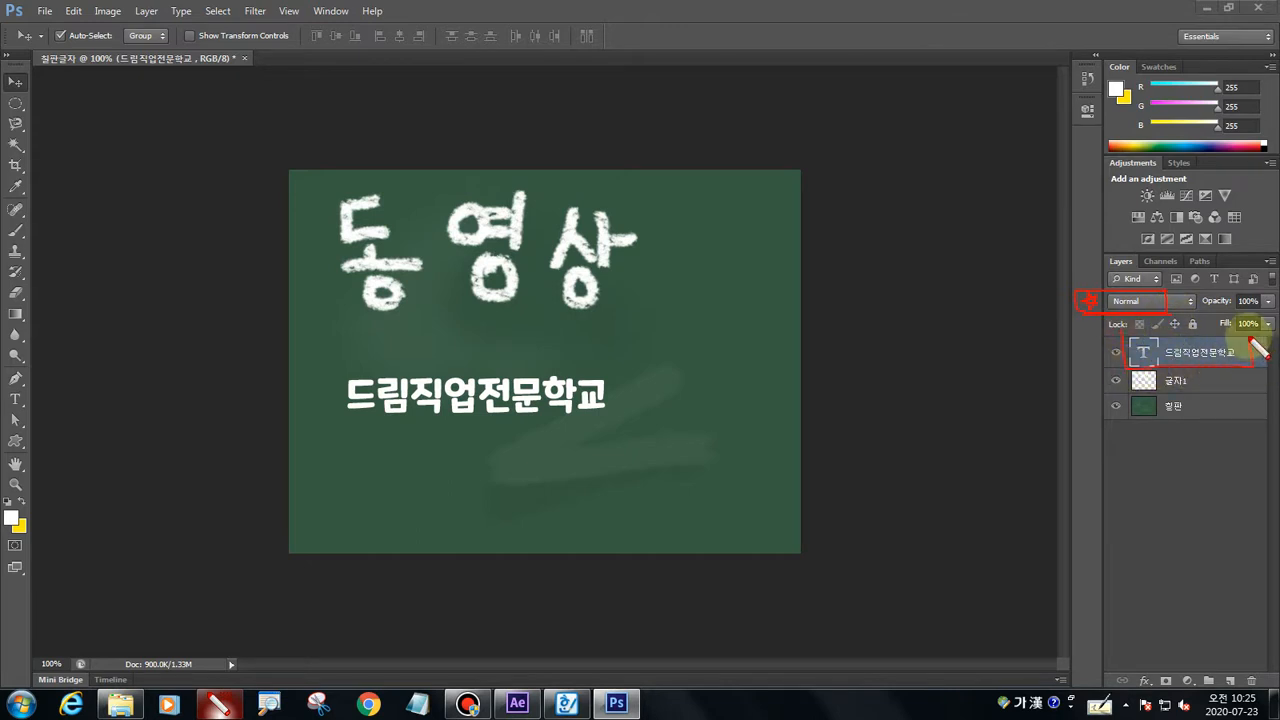
{"action": "key", "text": "Escape"}
Set the 드림직업전문학교 text layer's blend mode to Dissolve, lower its opacity to 92%, and deselect the layer
{"action": "left_click", "coordinate": [1140, 301]}
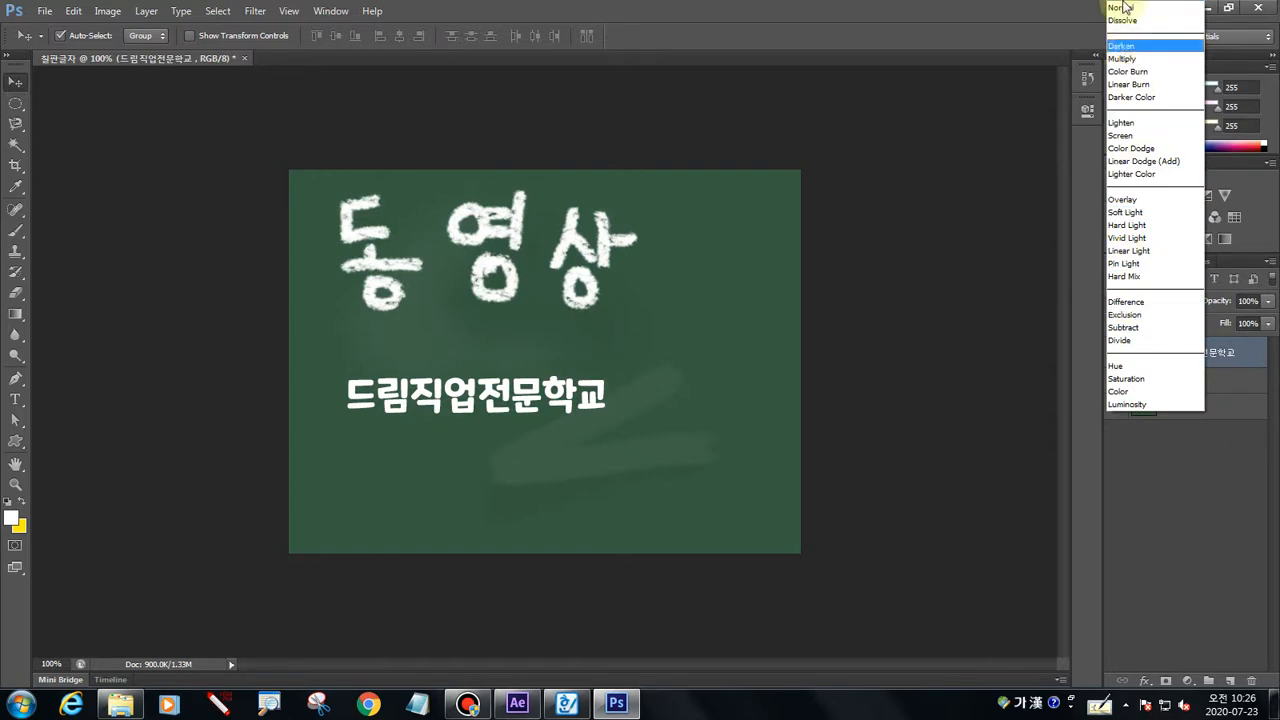
{"action": "left_click", "coordinate": [1130, 21]}
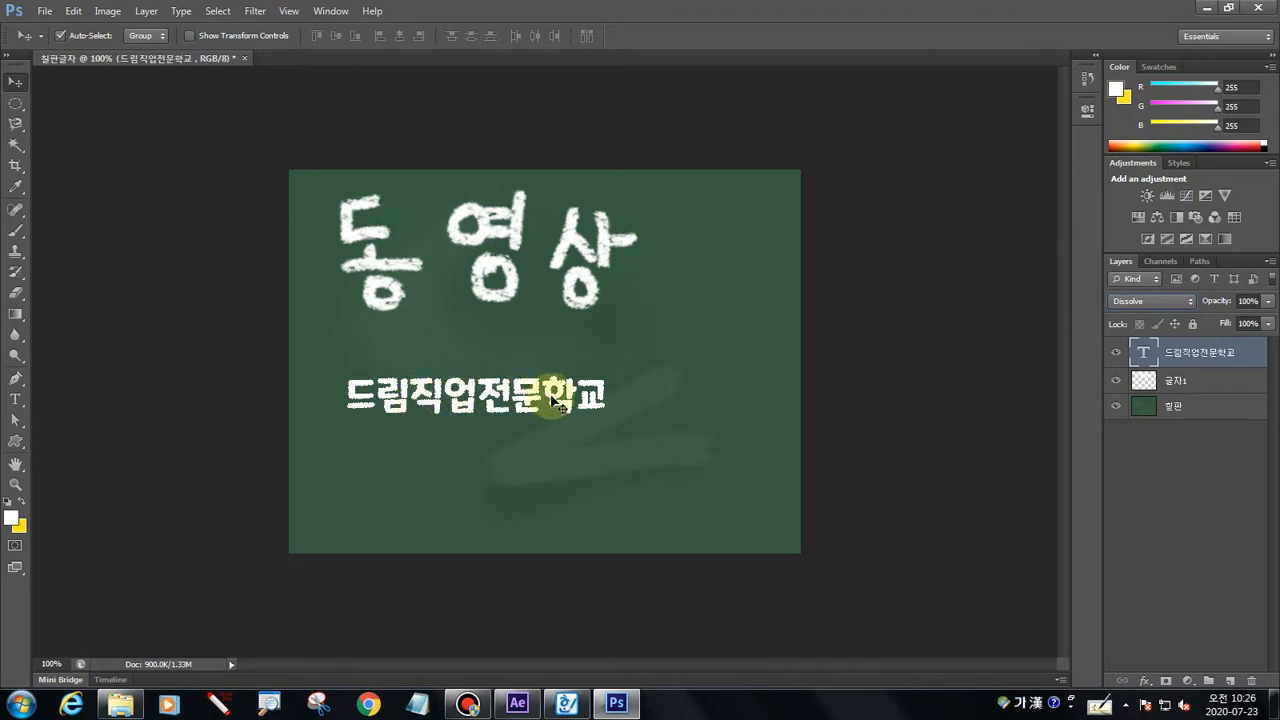
{"action": "left_click", "coordinate": [1268, 301]}
{"action": "left_click_drag", "start_coordinate": [1266, 322], "coordinate": [1248, 326]}
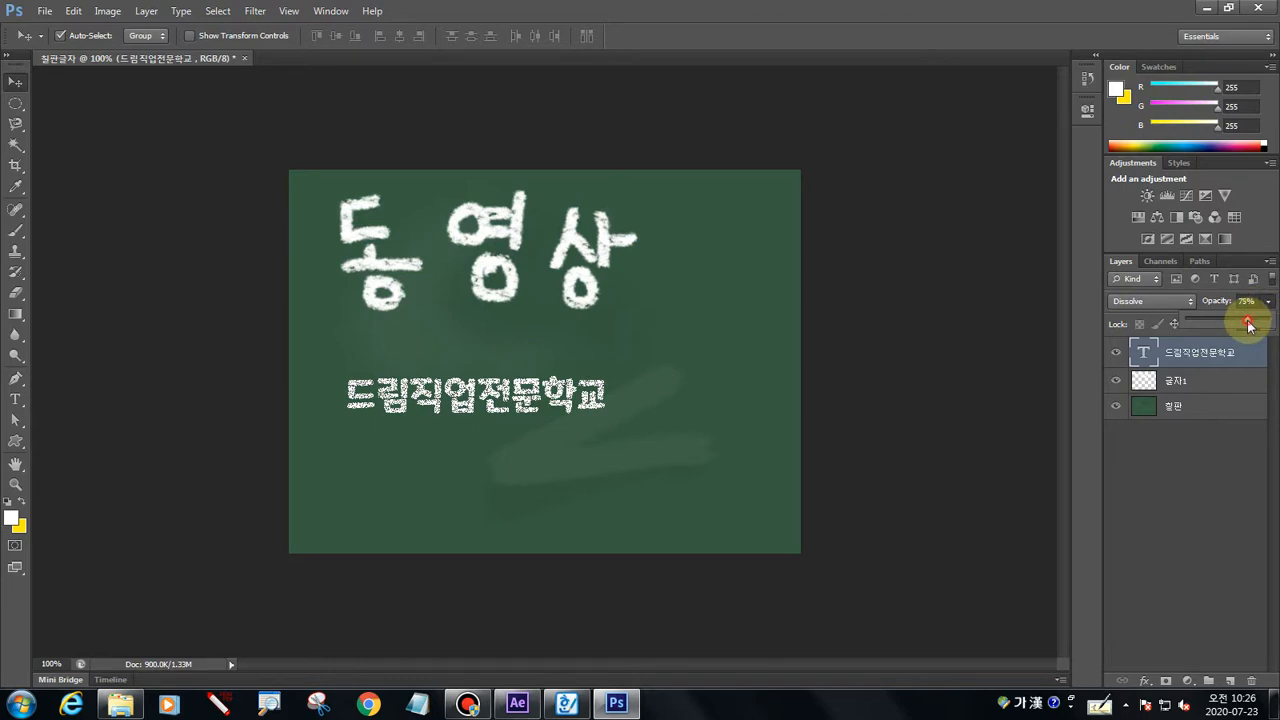
{"action": "left_click_drag", "start_coordinate": [1253, 327], "coordinate": [1259, 324]}
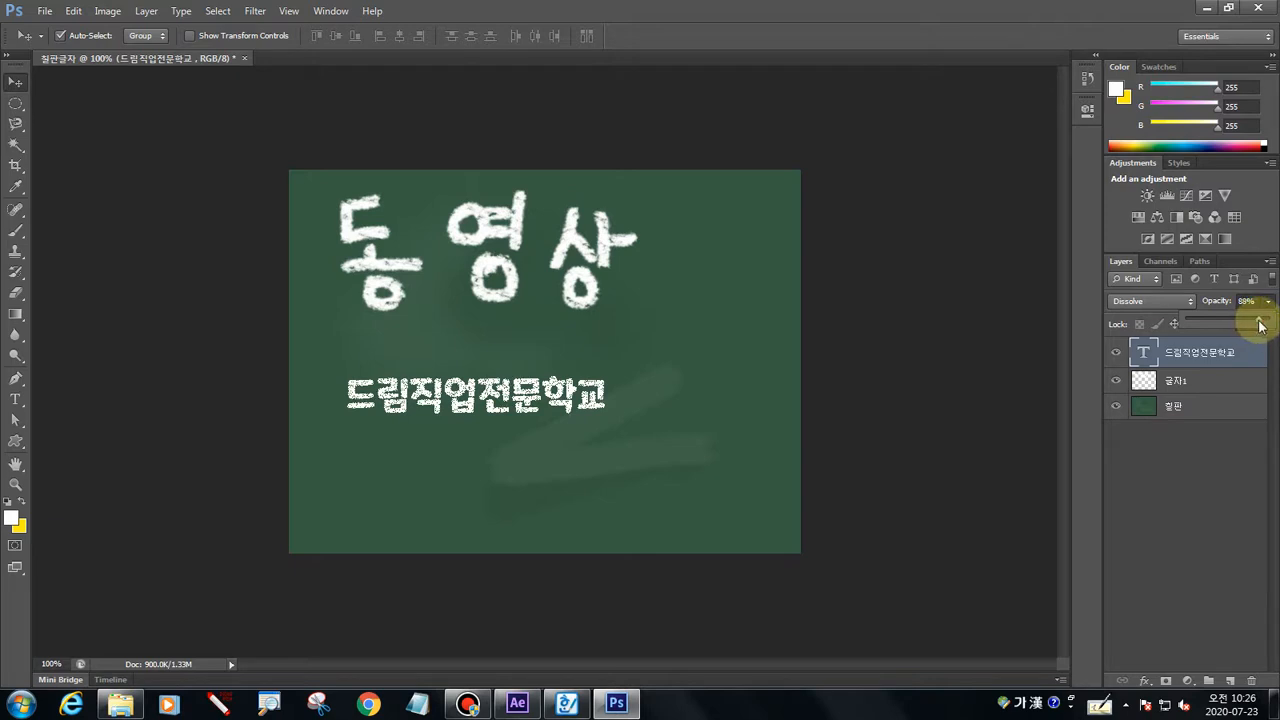
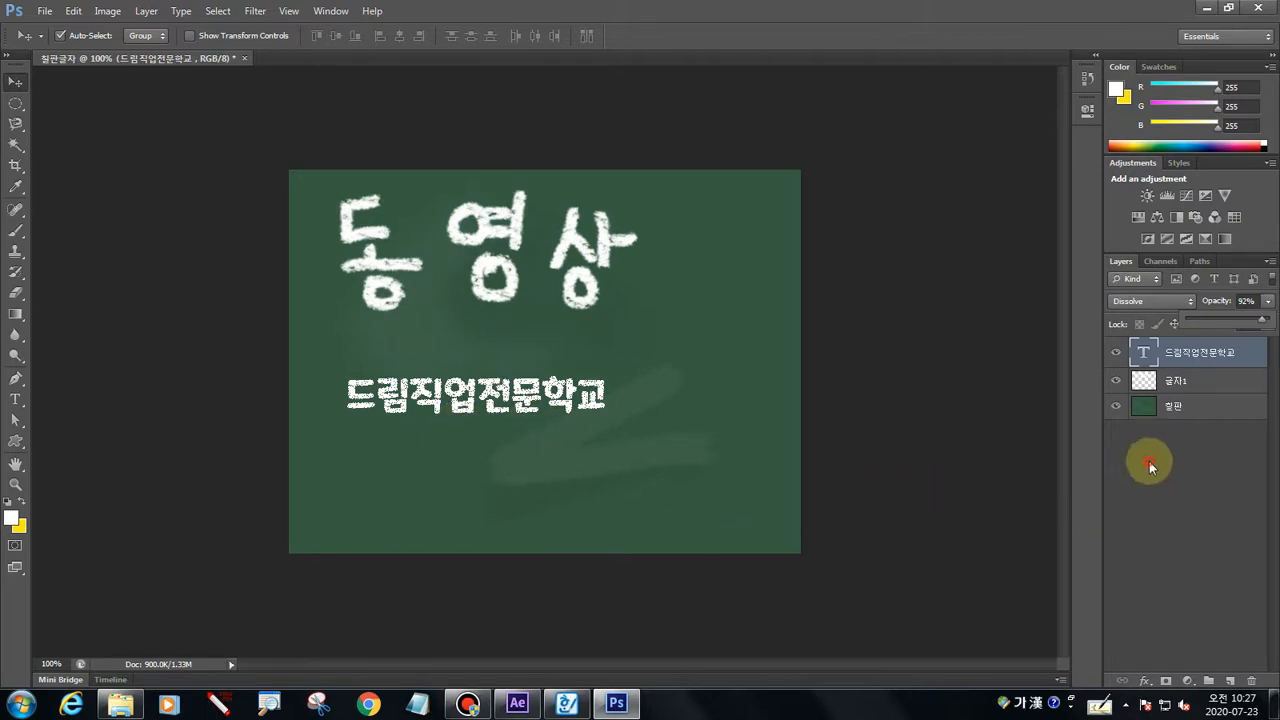
{"action": "left_click", "coordinate": [1149, 461]}
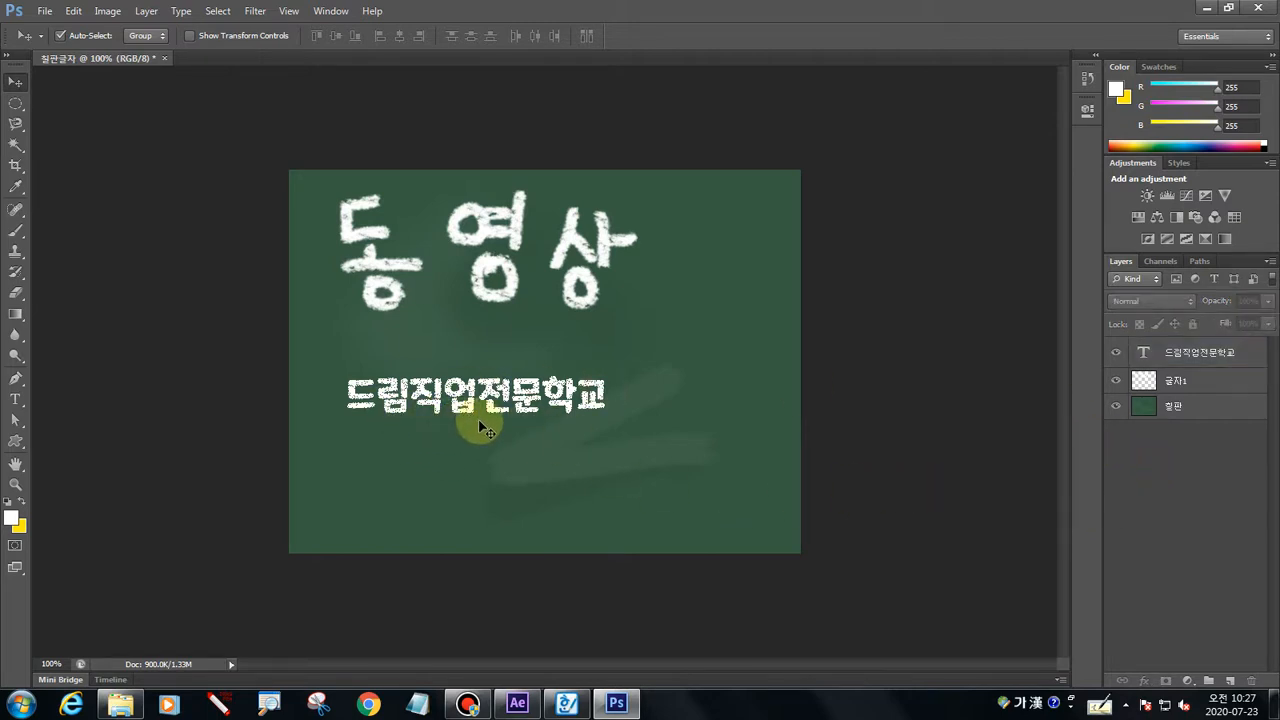
Add an empty layer above the 드림직업전문학교 text layer and leave it deselected
{"action": "left_click", "coordinate": [1231, 684]}
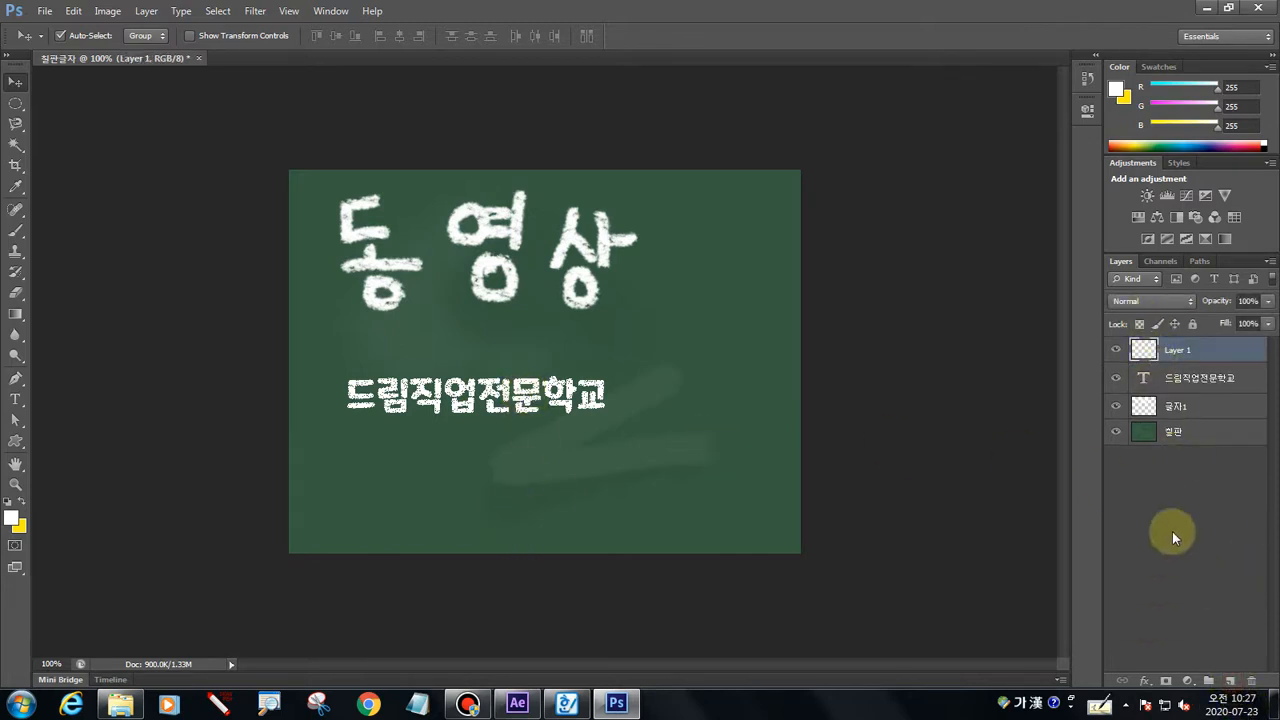
{"action": "left_click", "coordinate": [1172, 537]}
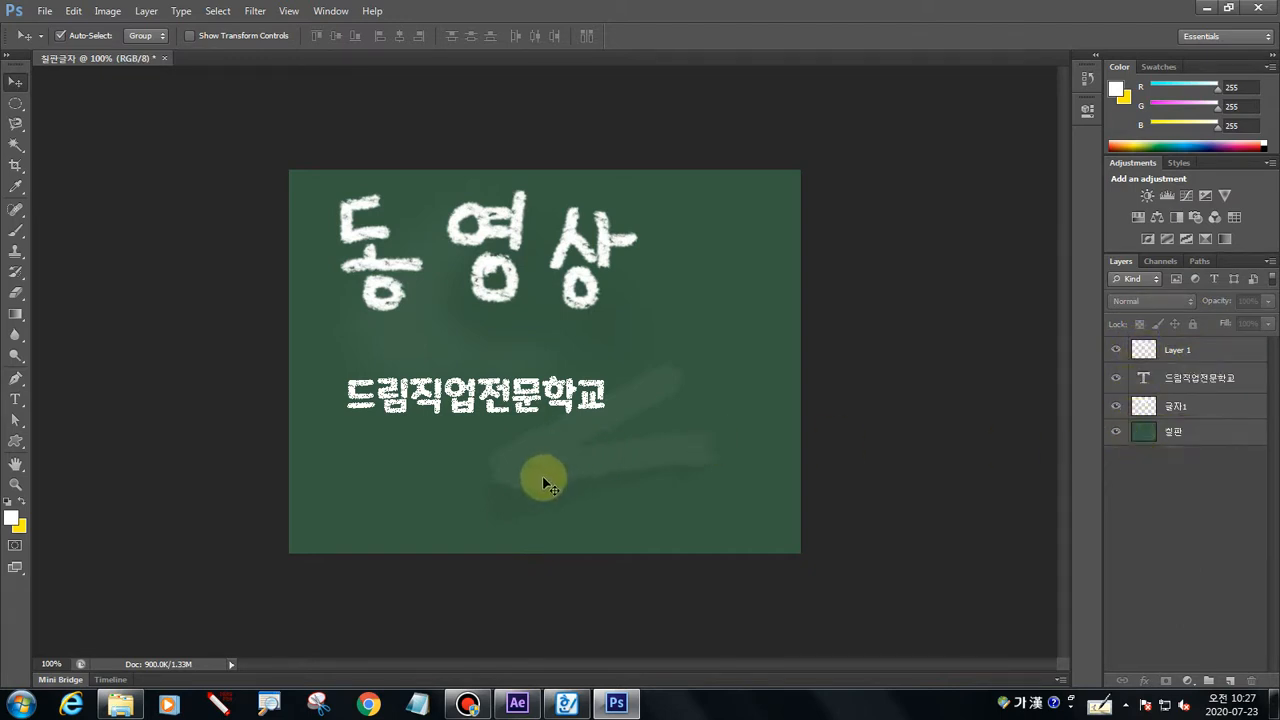
{"action": "left_click", "coordinate": [44, 11]}
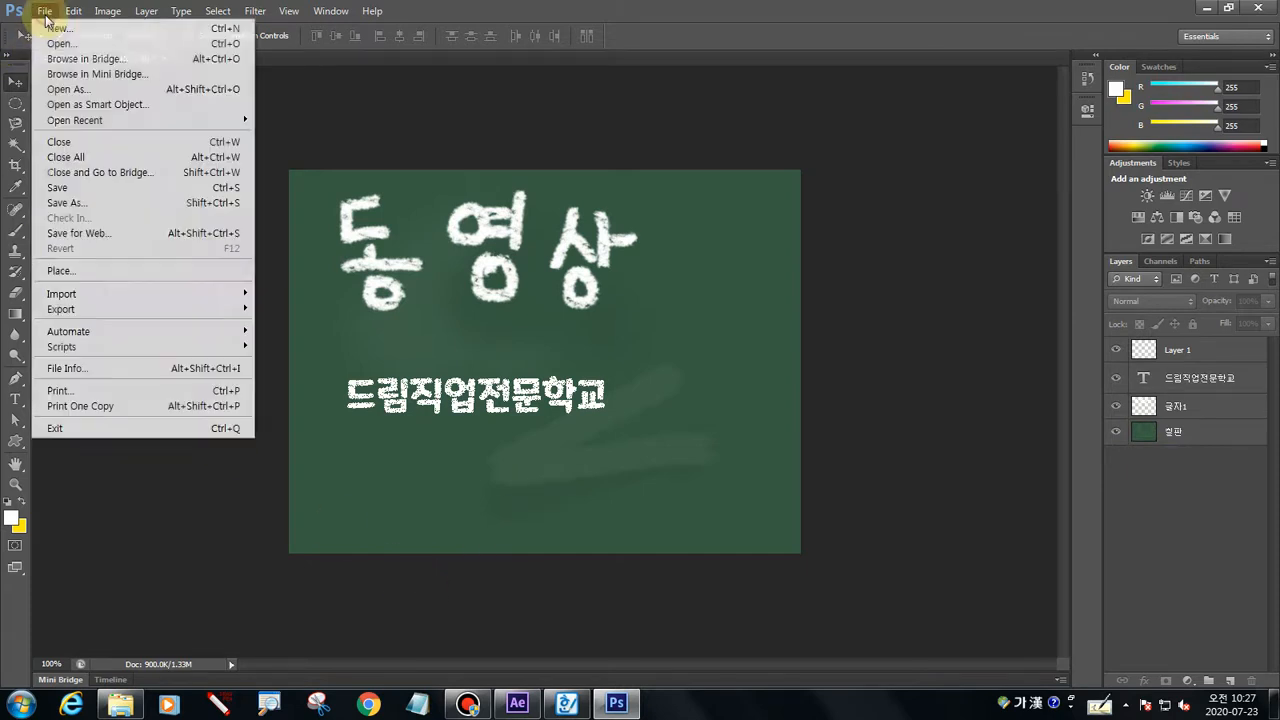
{"action": "left_click", "coordinate": [59, 45]}
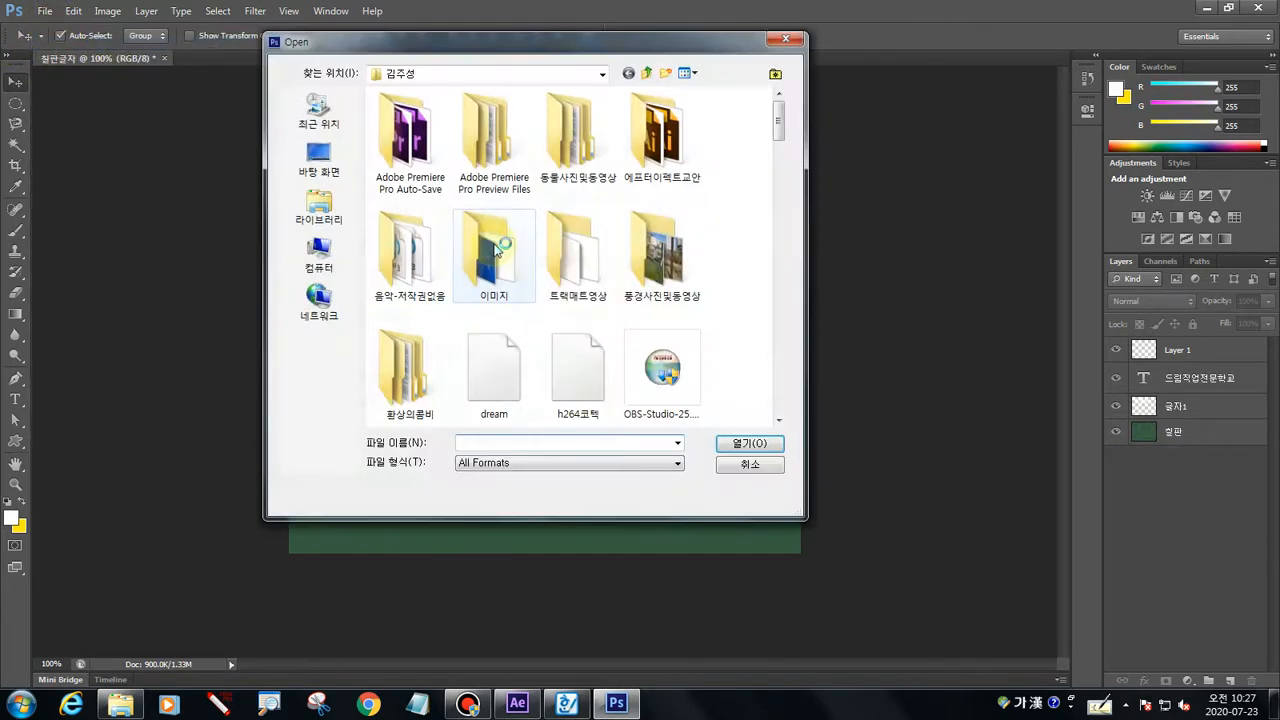
{"action": "left_click", "coordinate": [577, 76]}
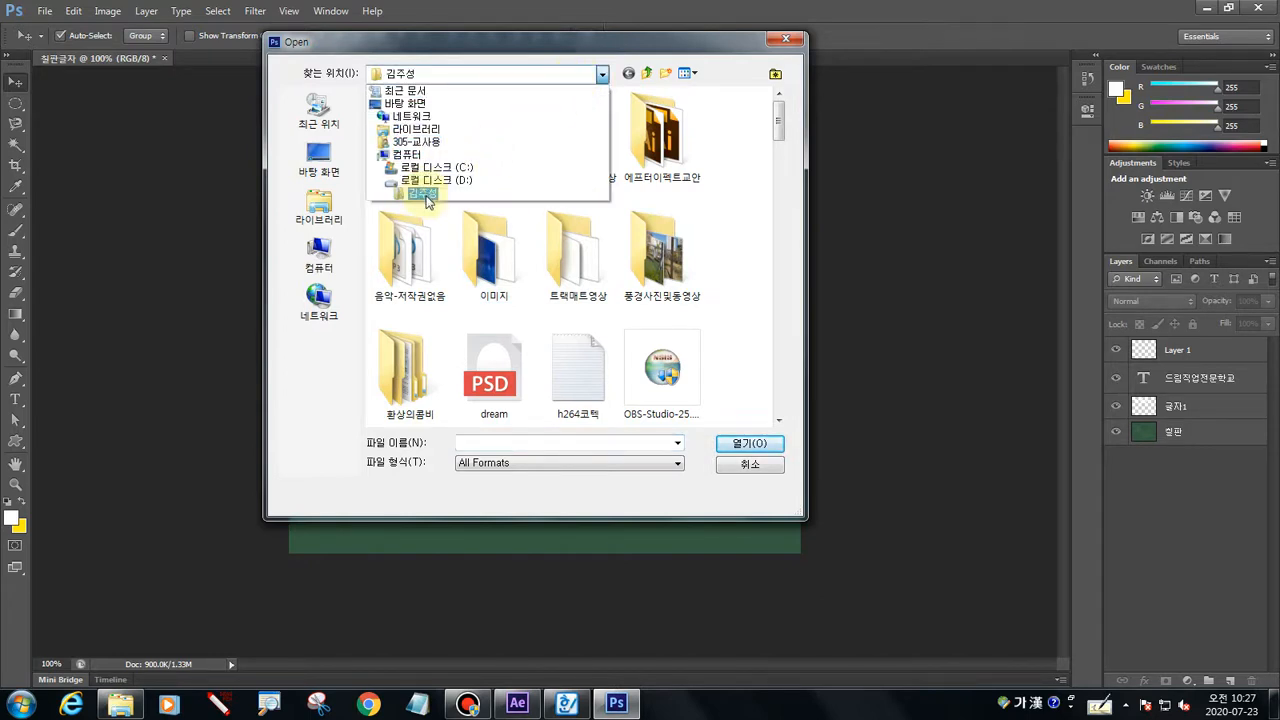
{"action": "left_click", "coordinate": [423, 195]}
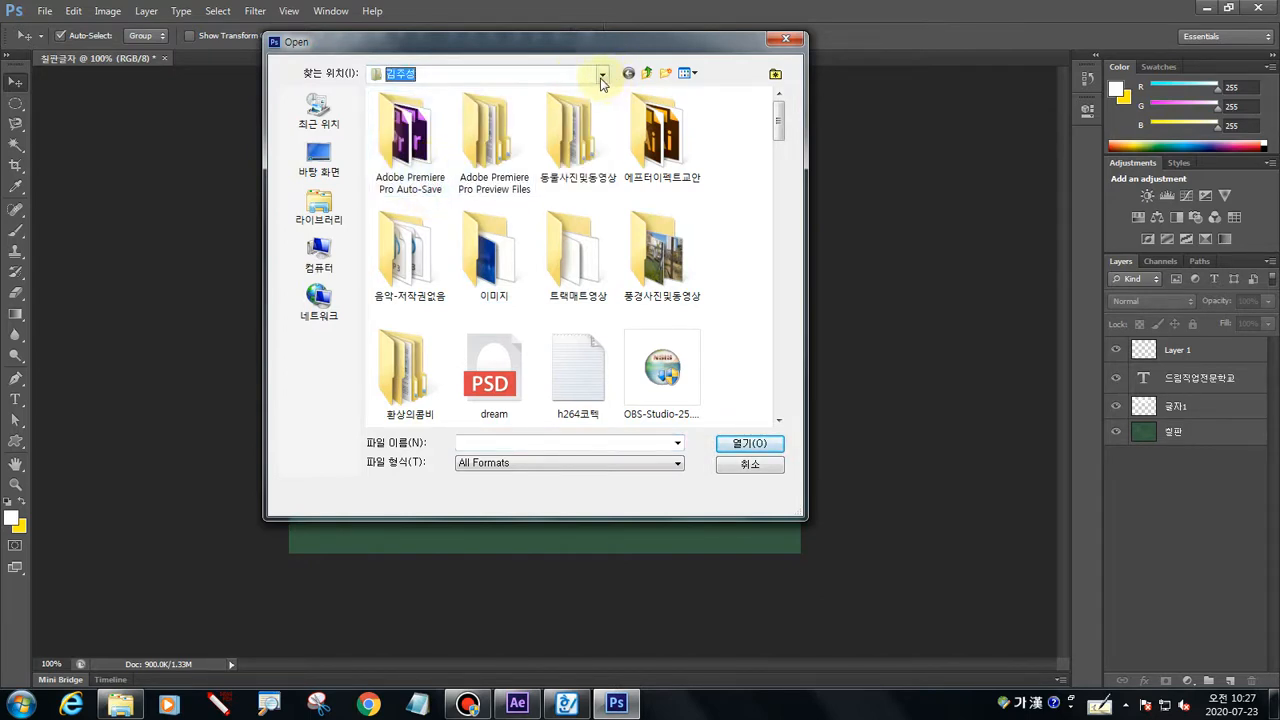
{"action": "left_click", "coordinate": [602, 76]}
{"action": "left_click", "coordinate": [440, 177]}
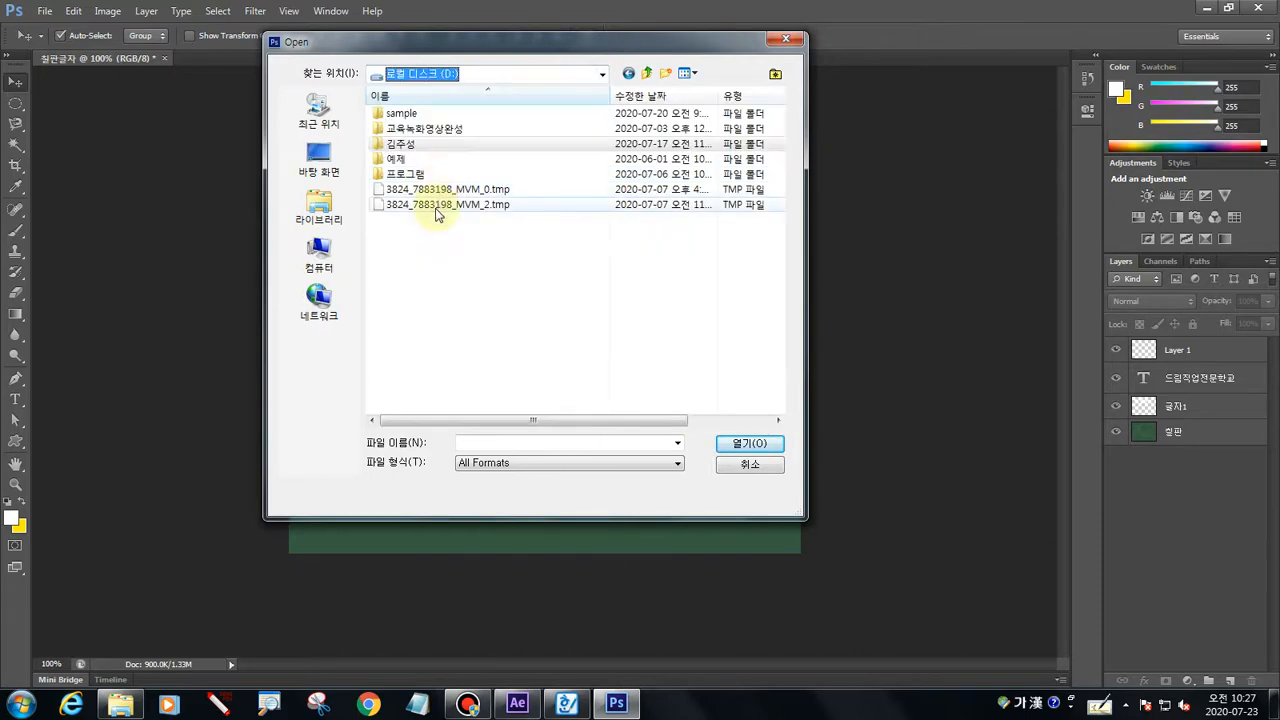
{"action": "double_click", "coordinate": [400, 145]}
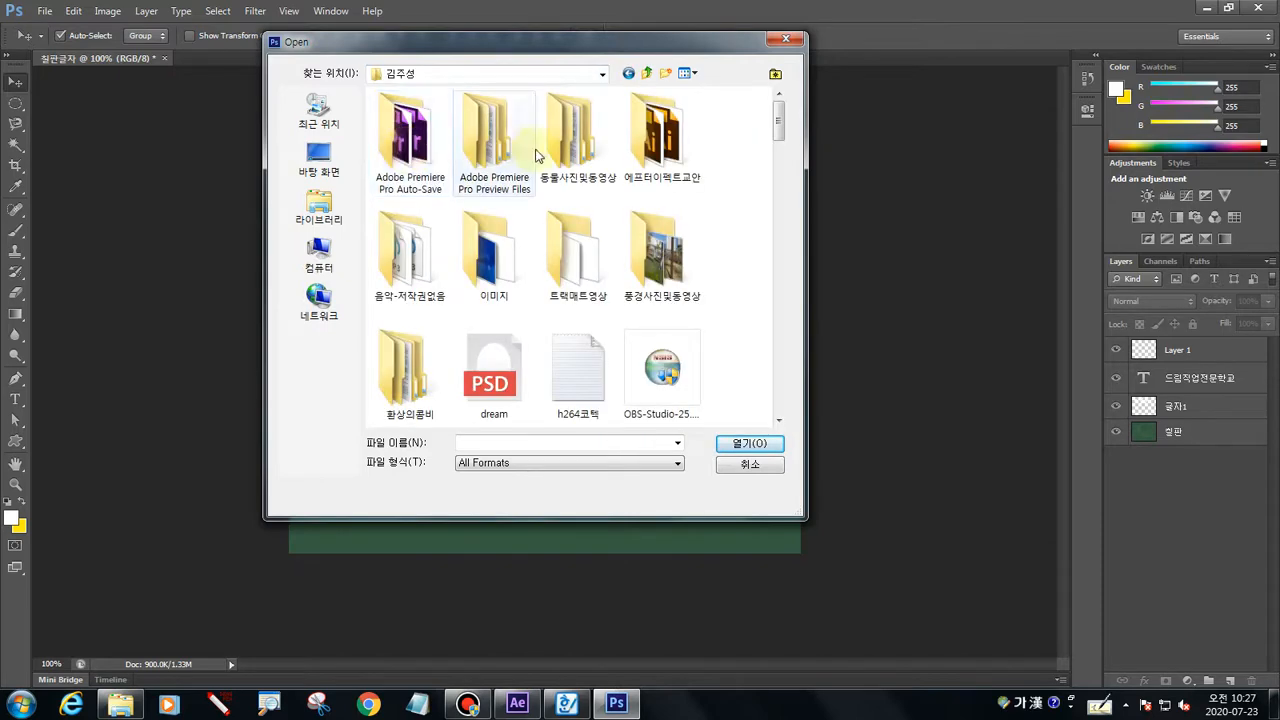
{"action": "left_click", "coordinate": [785, 39]}
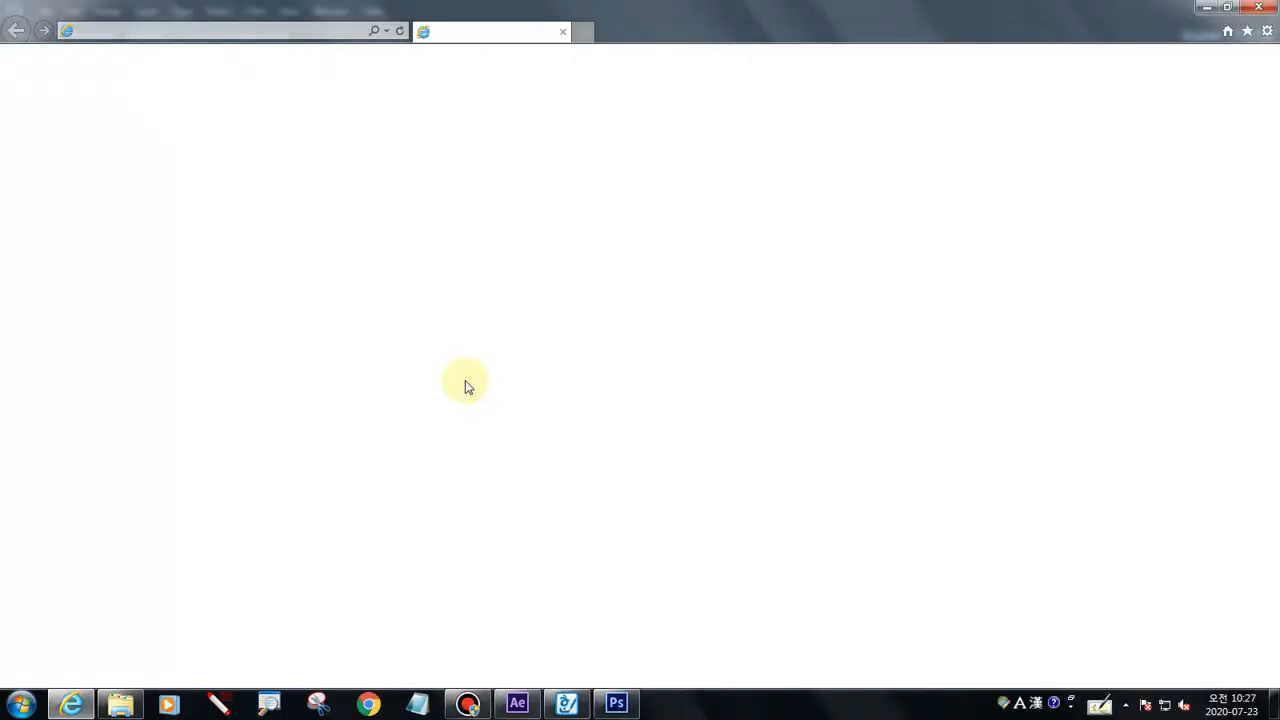
In Internet Explorer, dismiss the browser setup dialog and search Zum for 손그림
{"action": "key", "text": "alt"}
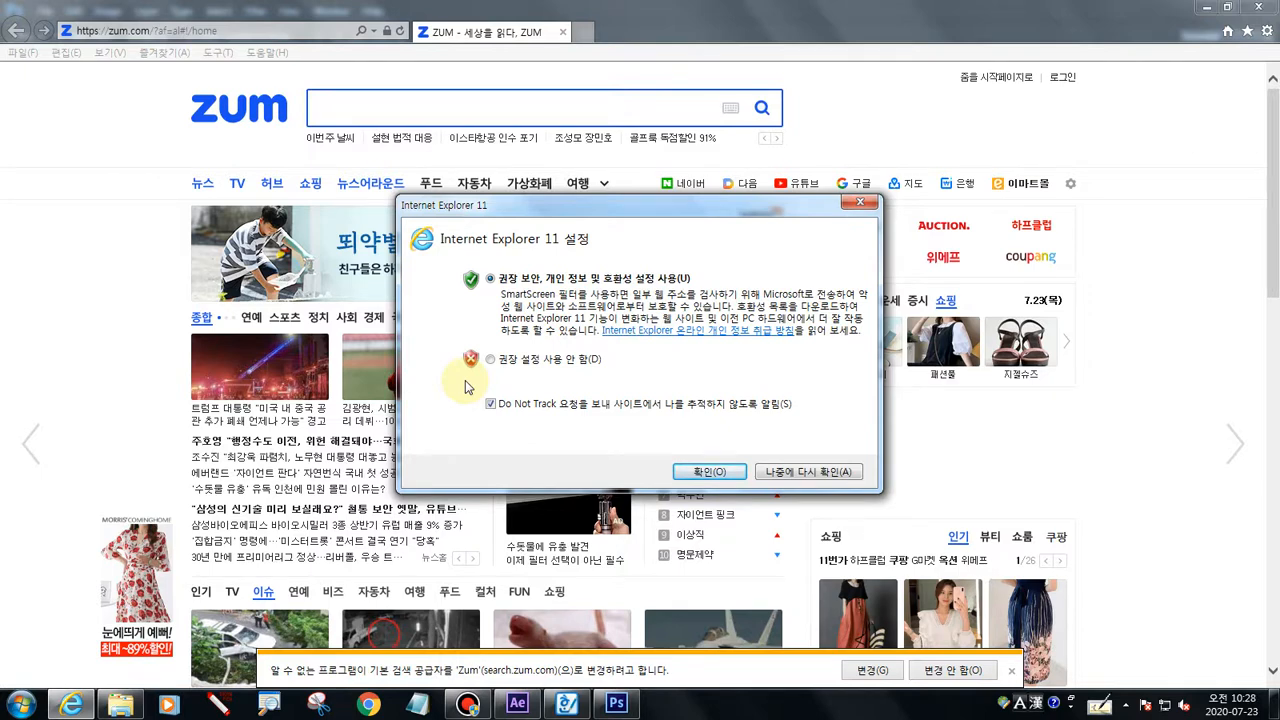
{"action": "left_click", "coordinate": [859, 202]}
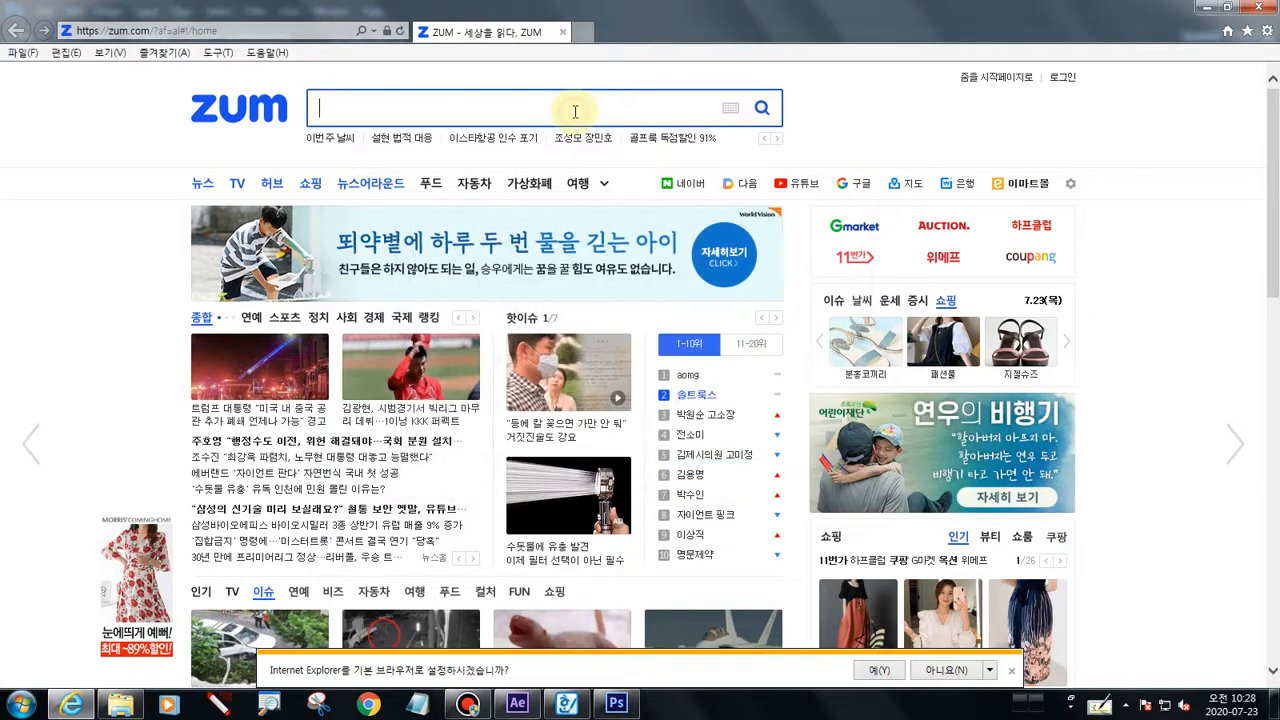
{"action": "type", "text": "손"}
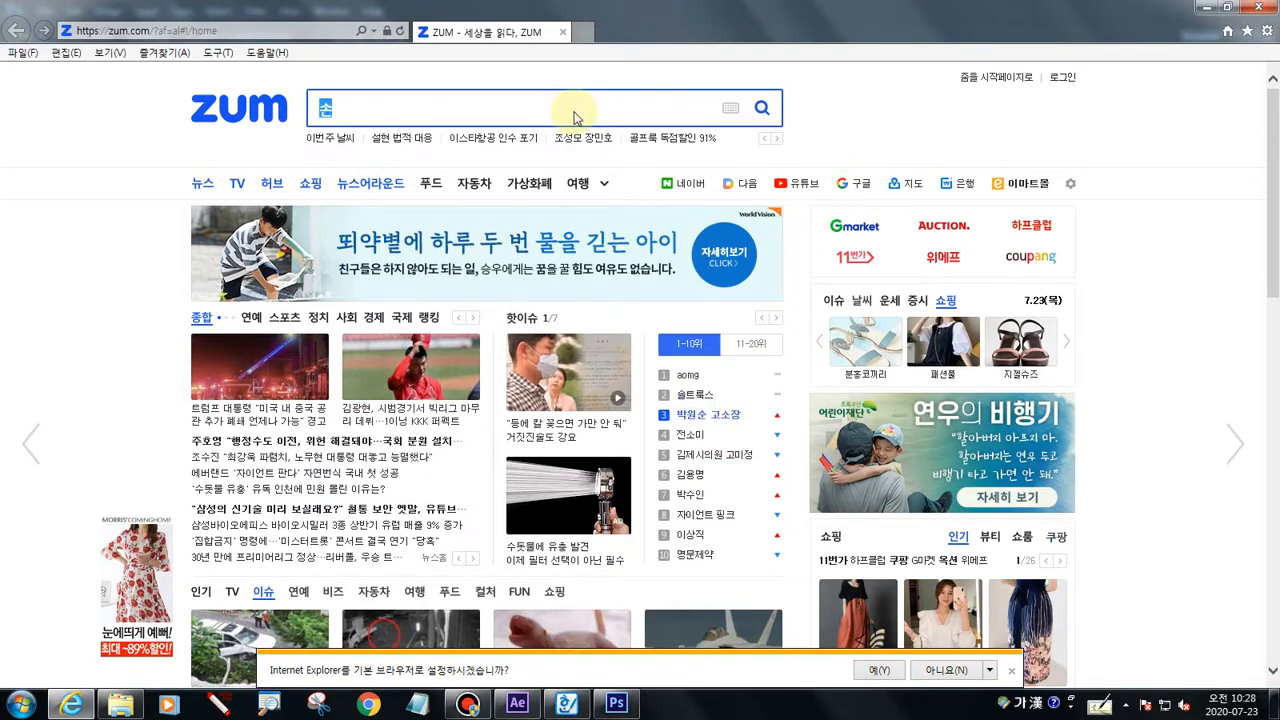
{"action": "type", "text": "ㄱㅡㄹ"}
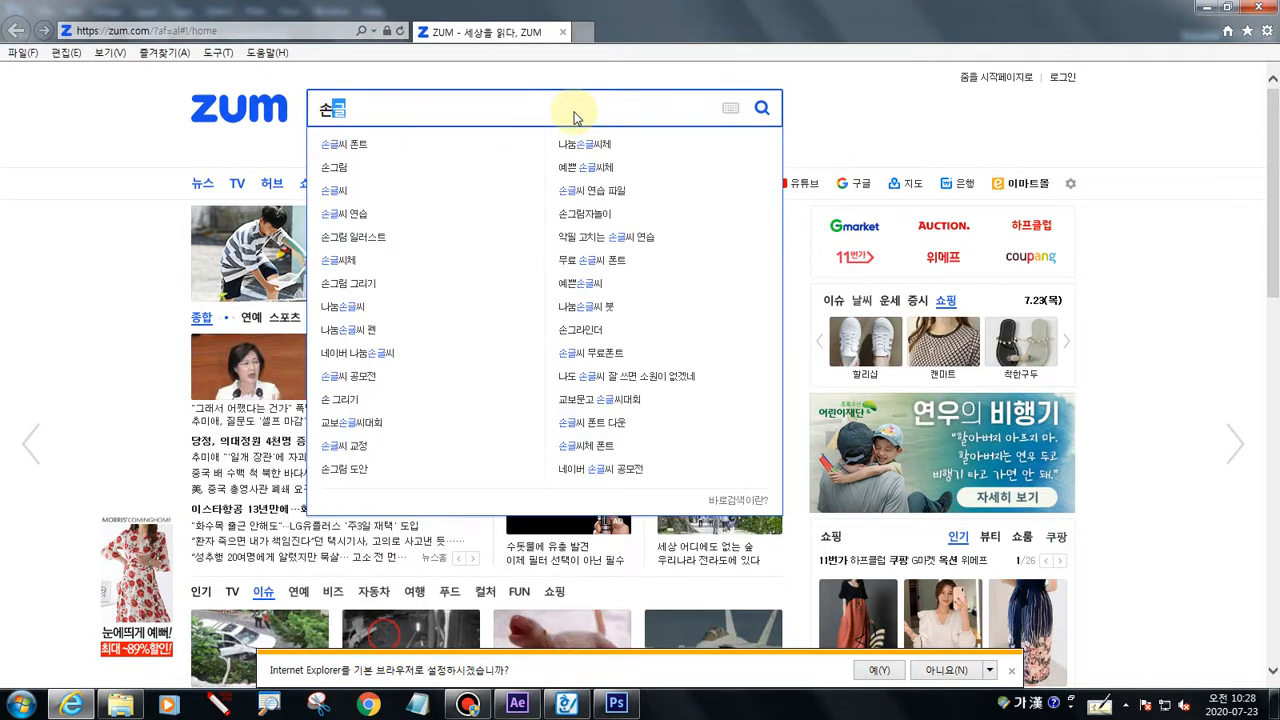
{"action": "type", "text": "ㅆㅣ"}
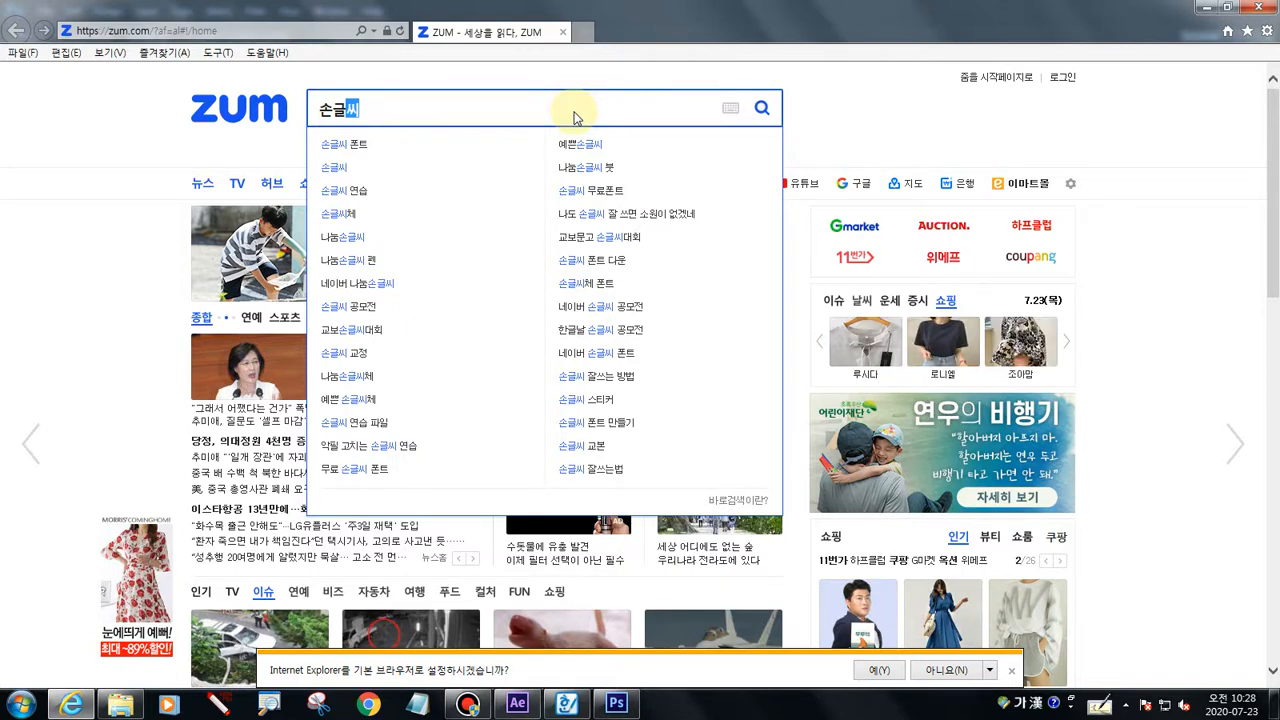
{"action": "key", "text": "BackSpace"}
{"action": "key", "text": "BackSpace"}
{"action": "key", "text": "BackSpace"}
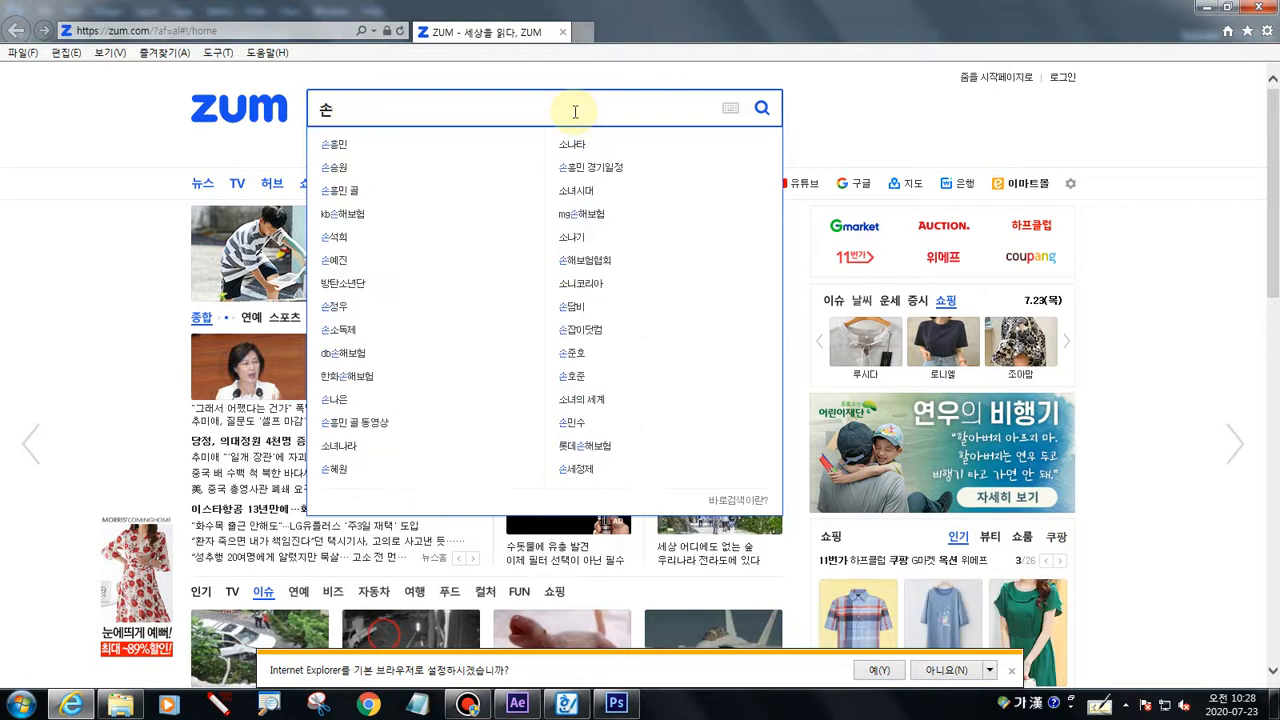
{"action": "type", "text": "ㄱㅡㄹㅣㅁ"}
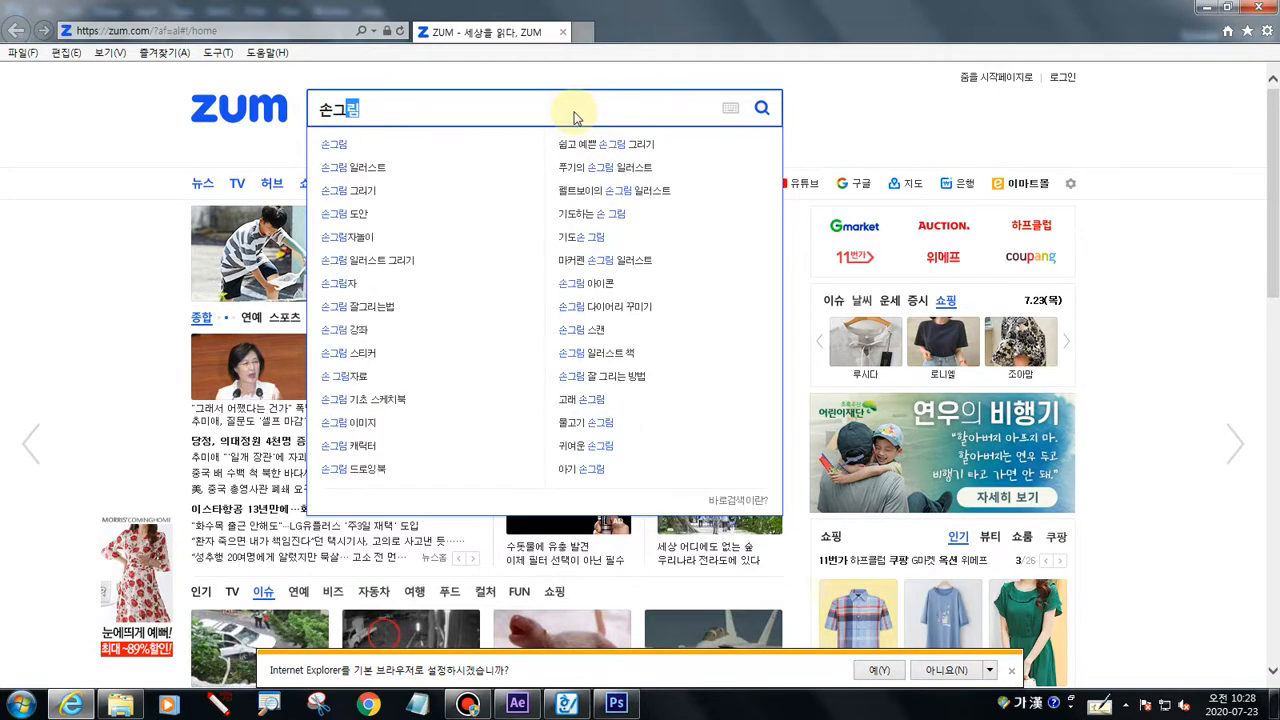
{"action": "key", "text": "Return"}
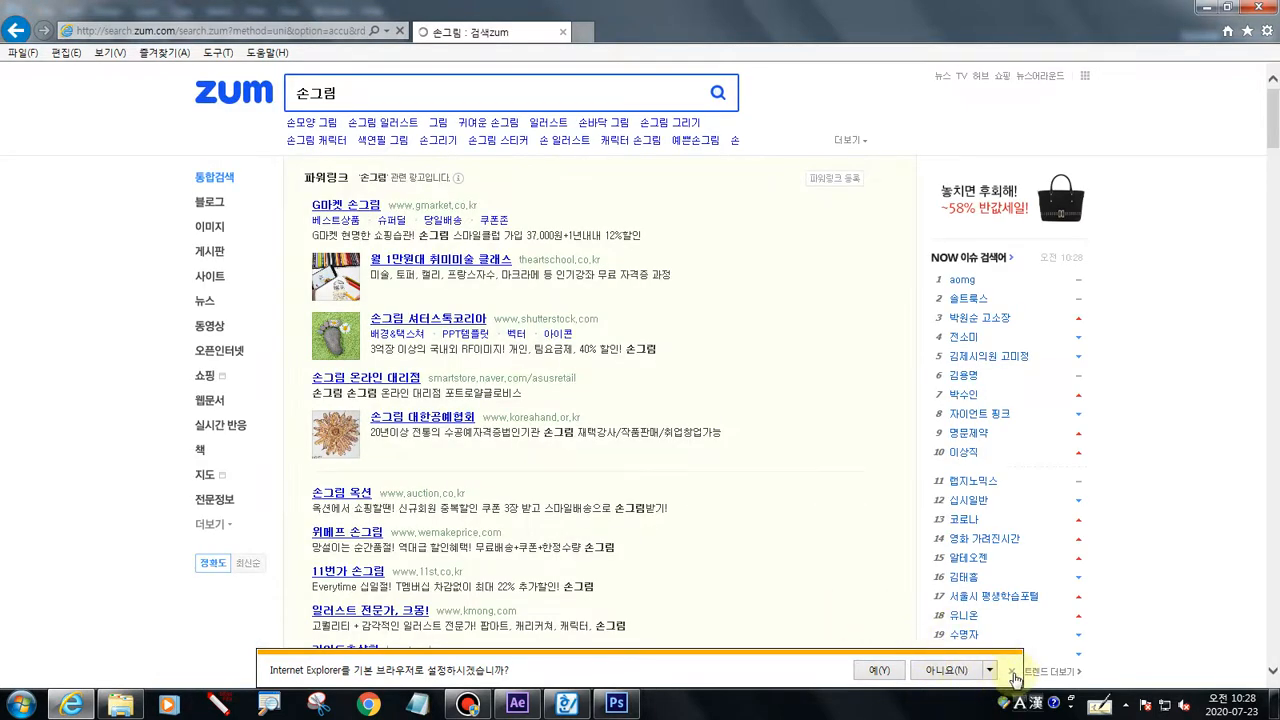
Dismiss the default-browser prompt and open the first blog post, the Dragon Ball character remake, from the 손그림 search results
{"action": "left_click", "coordinate": [1012, 672]}
{"action": "left_click", "coordinate": [787, 611]}
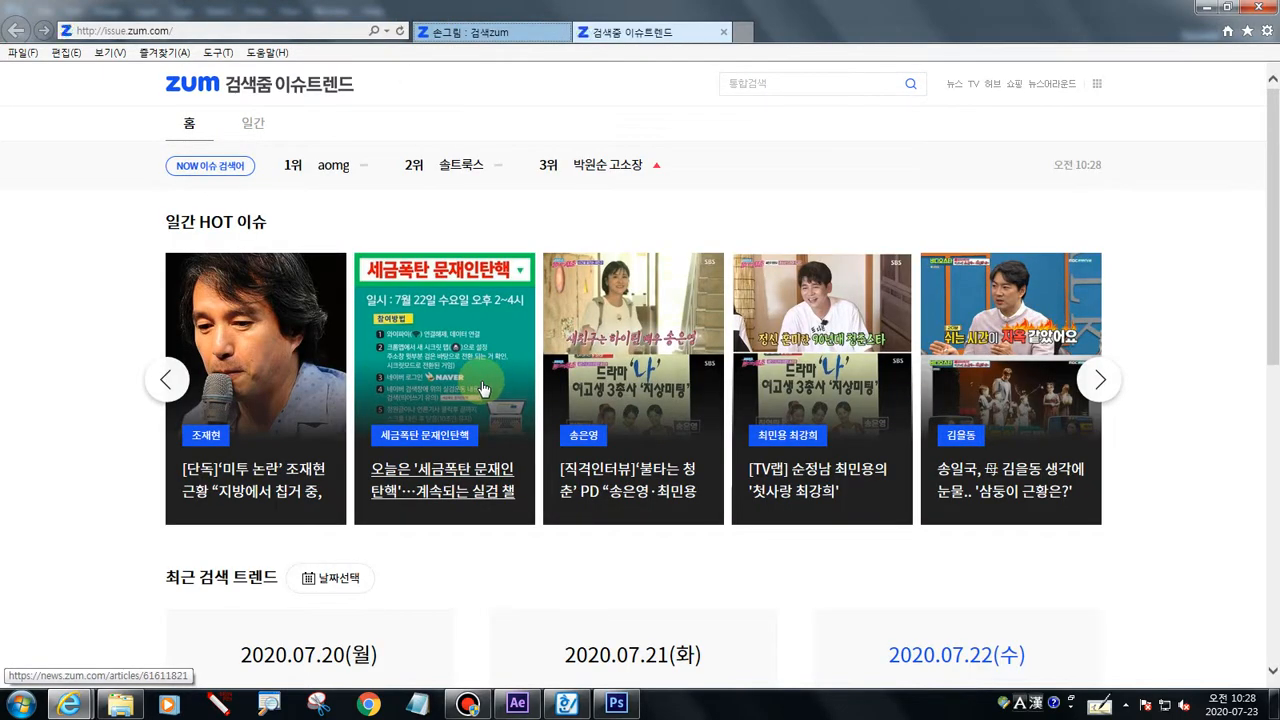
{"action": "left_click", "coordinate": [497, 34]}
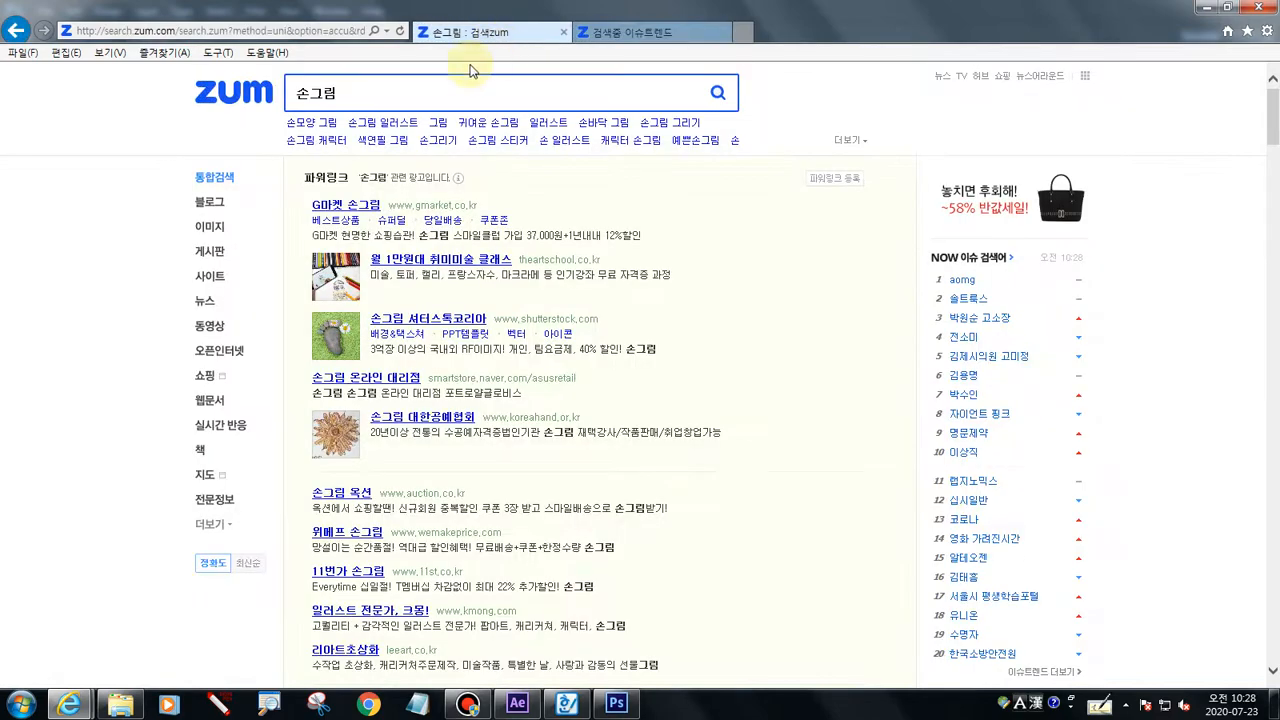
{"action": "scroll", "coordinate": [418, 500], "scroll_direction": "down", "scroll_amount": 4}
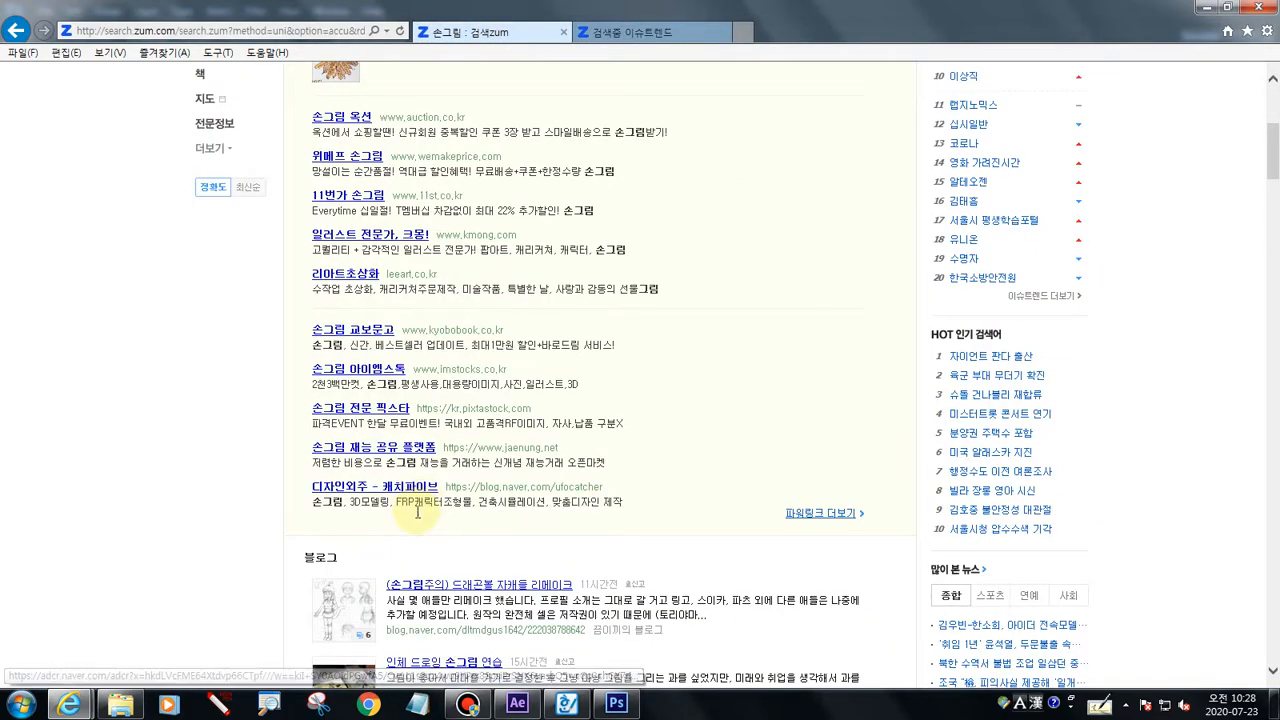
{"action": "scroll", "coordinate": [415, 515], "scroll_direction": "down", "scroll_amount": 1}
{"action": "scroll", "coordinate": [363, 522], "scroll_direction": "down", "scroll_amount": 2}
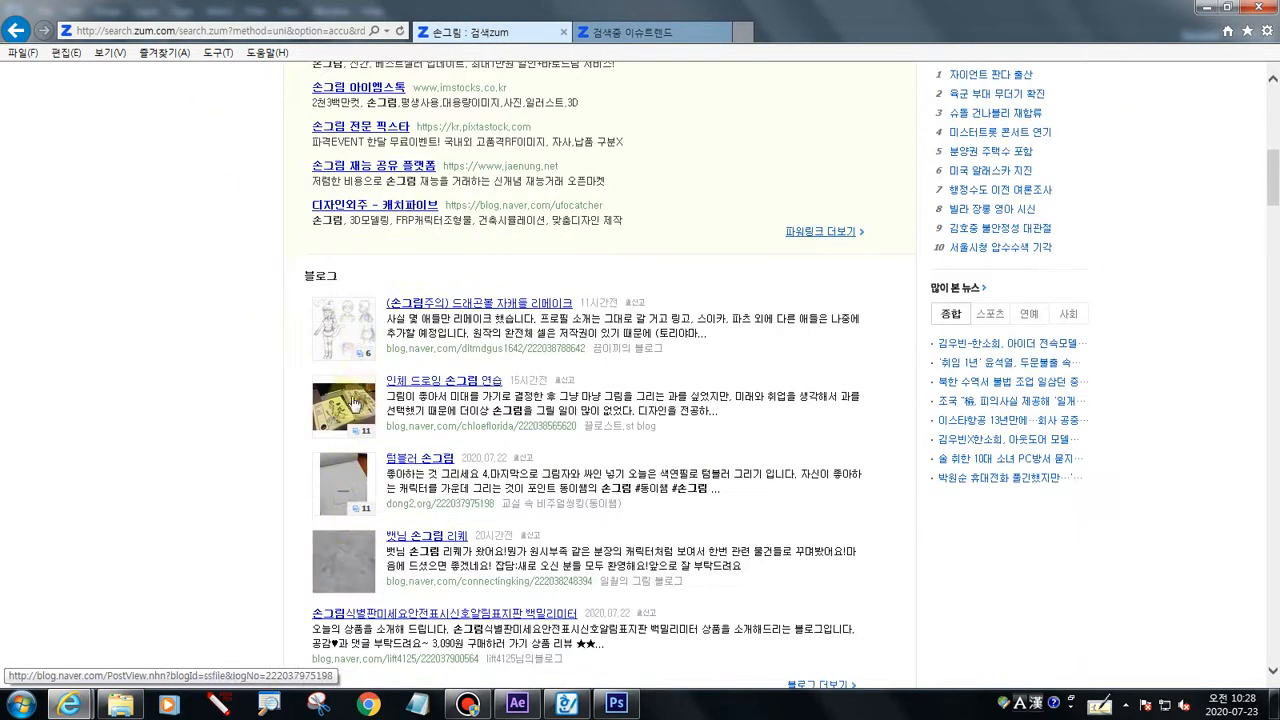
{"action": "left_click", "coordinate": [346, 330]}
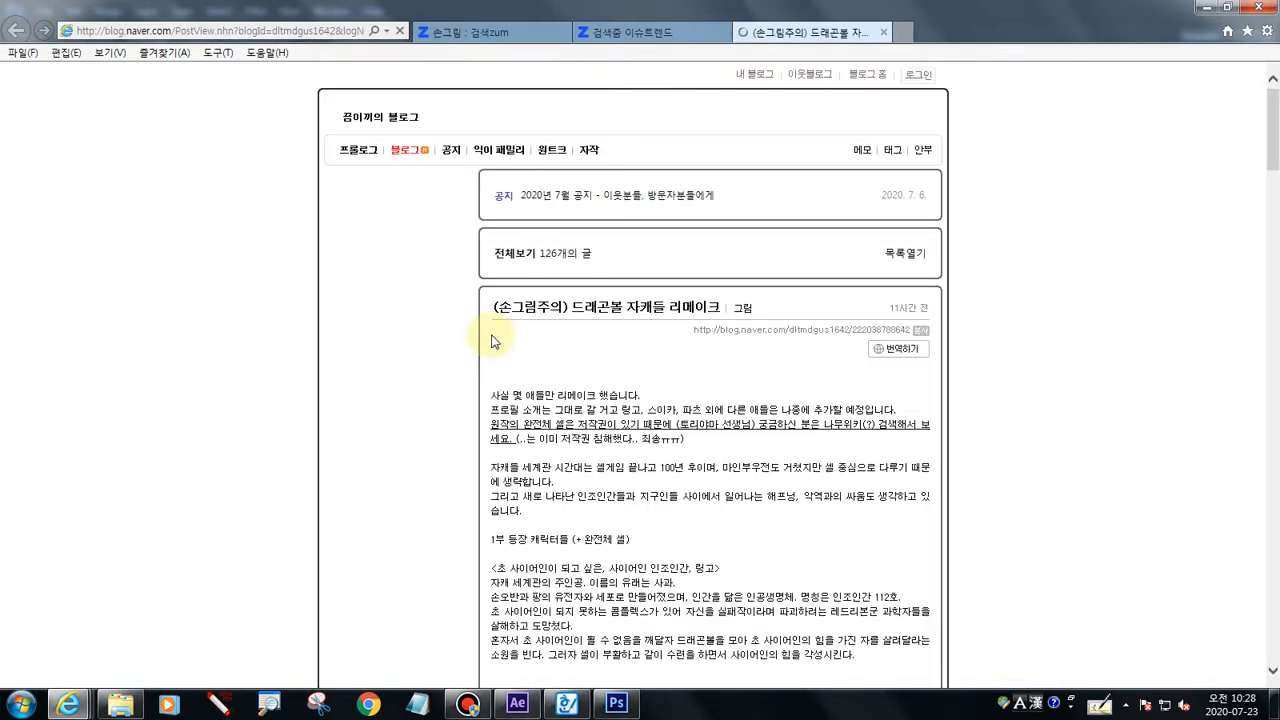
Look through the pencil character drawings in the blog post down to the last one, the figure with a sword
{"action": "scroll", "coordinate": [694, 408], "scroll_direction": "down", "scroll_amount": 3}
{"action": "scroll", "coordinate": [680, 480], "scroll_direction": "down", "scroll_amount": 5}
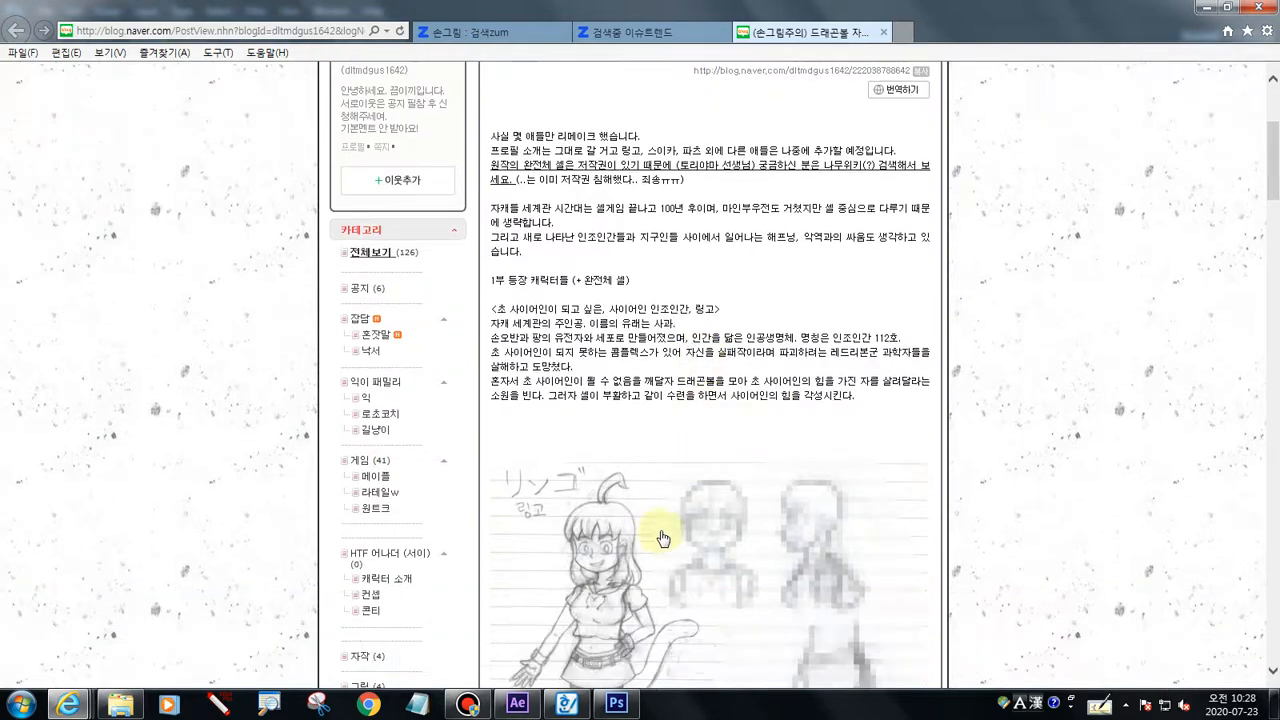
{"action": "scroll", "coordinate": [597, 302], "scroll_direction": "up", "scroll_amount": 2}
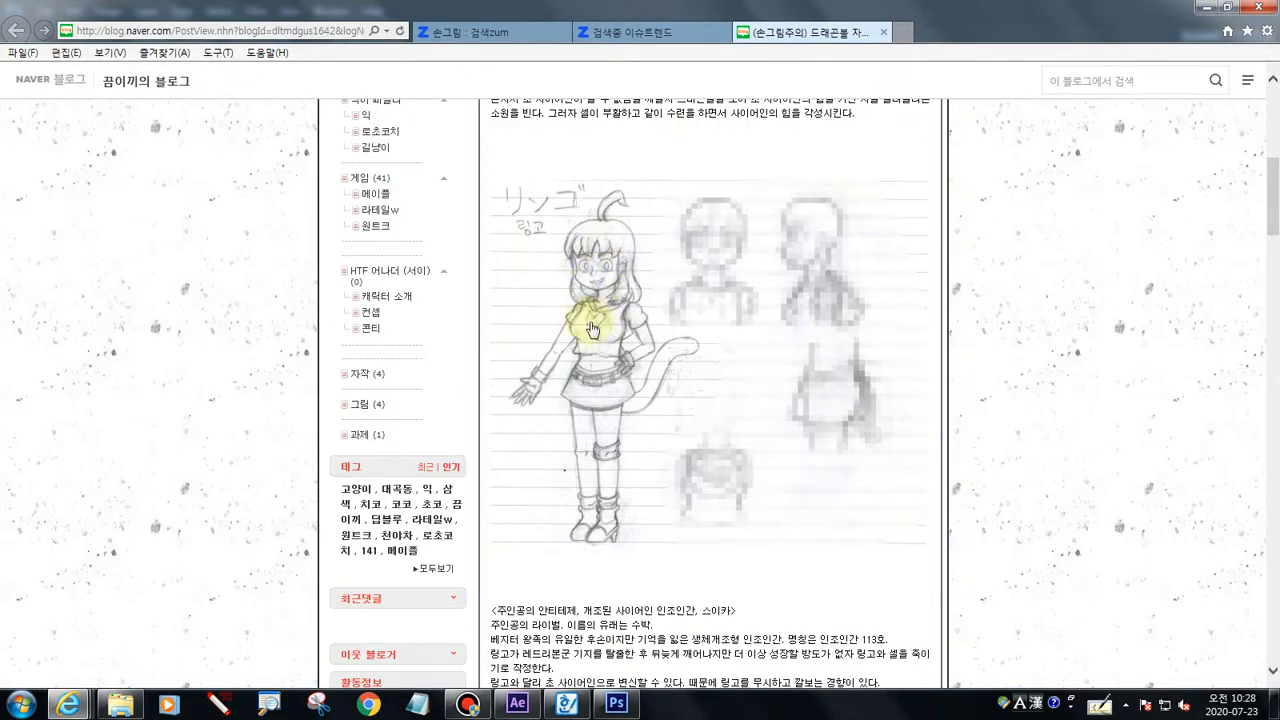
{"action": "scroll", "coordinate": [597, 302], "scroll_direction": "down", "scroll_amount": 8}
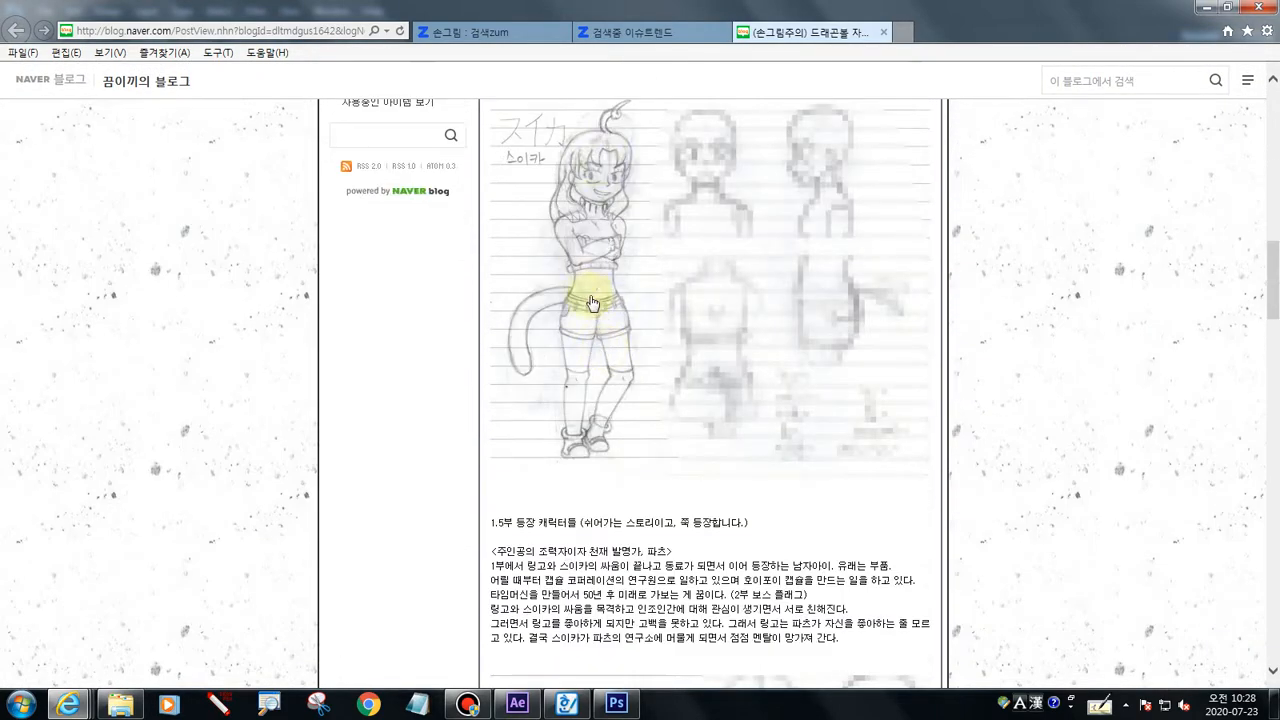
{"action": "scroll", "coordinate": [590, 300], "scroll_direction": "down", "scroll_amount": 7}
{"action": "scroll", "coordinate": [600, 250], "scroll_direction": "up", "scroll_amount": 2}
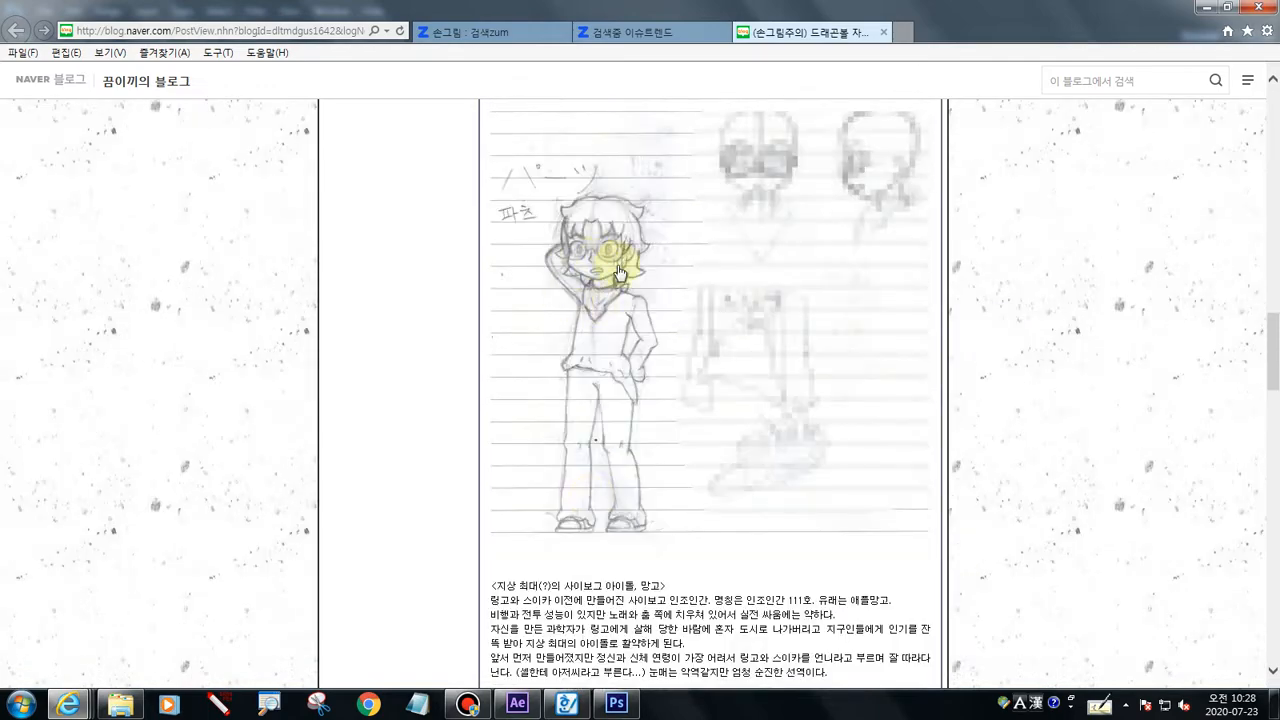
{"action": "scroll", "coordinate": [618, 272], "scroll_direction": "down", "scroll_amount": 8}
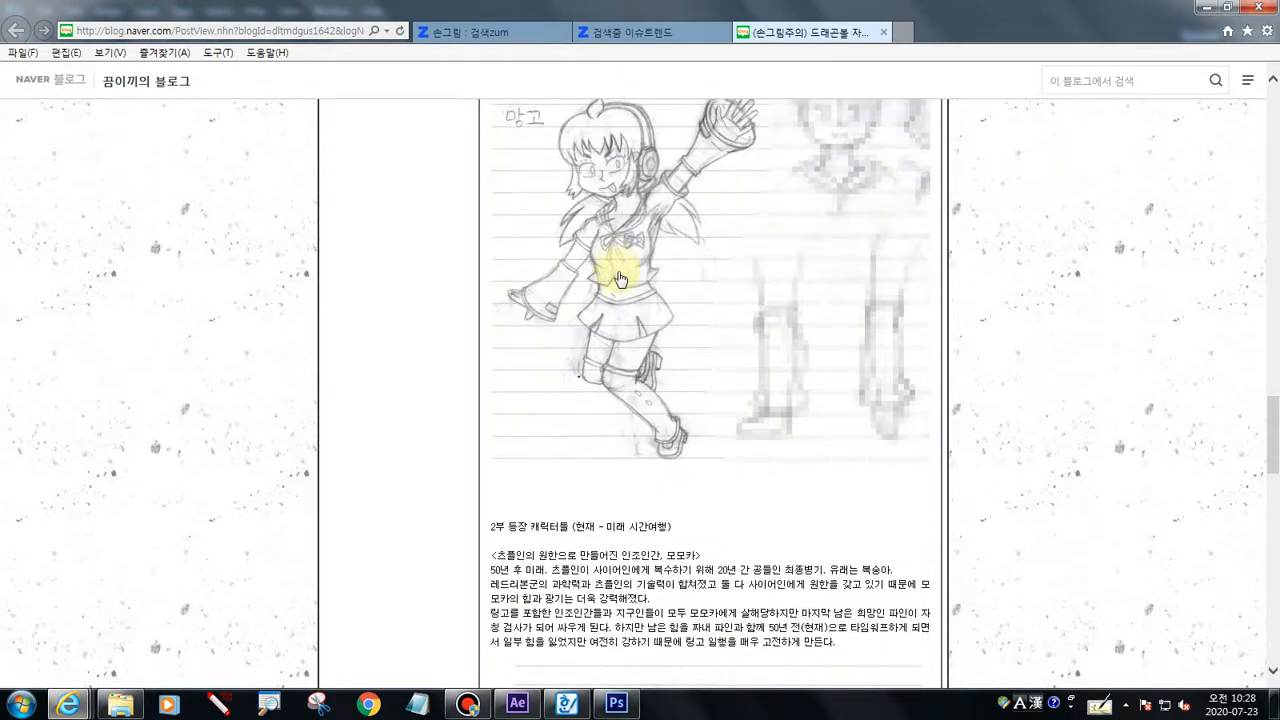
{"action": "scroll", "coordinate": [640, 237], "scroll_direction": "down", "scroll_amount": 3}
{"action": "scroll", "coordinate": [632, 250], "scroll_direction": "down", "scroll_amount": 2}
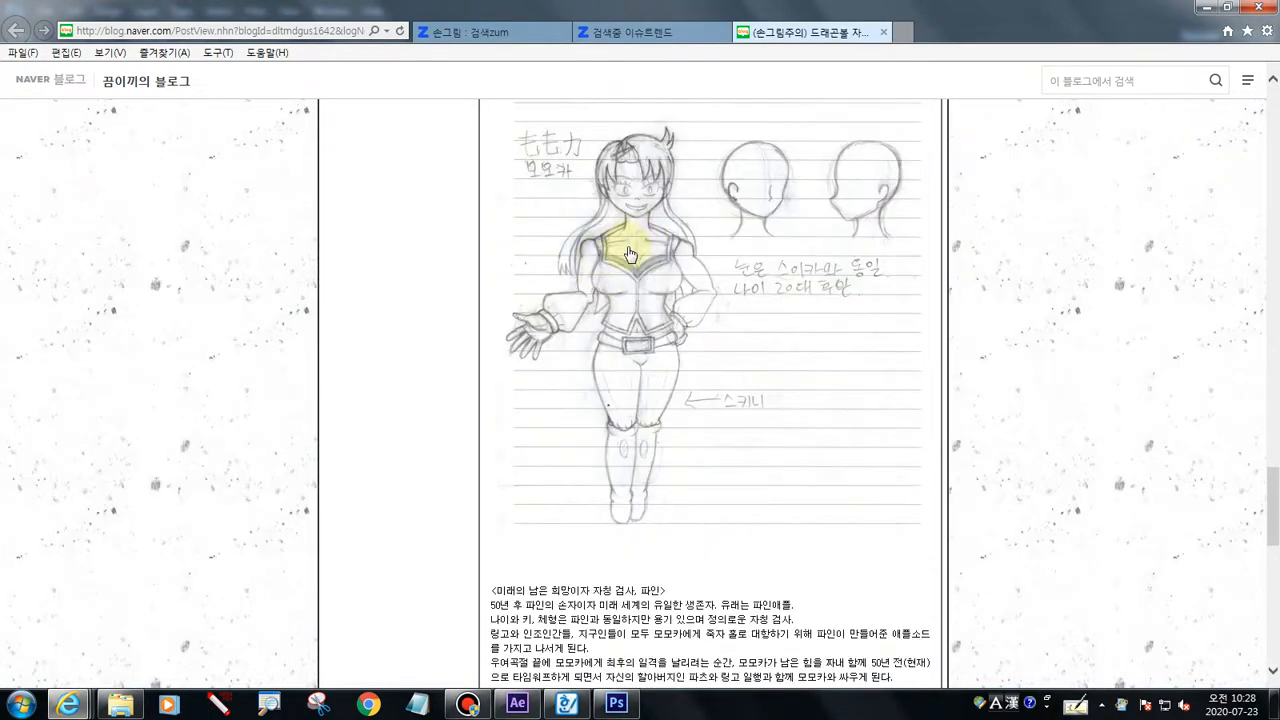
{"action": "scroll", "coordinate": [626, 268], "scroll_direction": "down", "scroll_amount": 5}
{"action": "scroll", "coordinate": [628, 285], "scroll_direction": "up", "scroll_amount": 1}
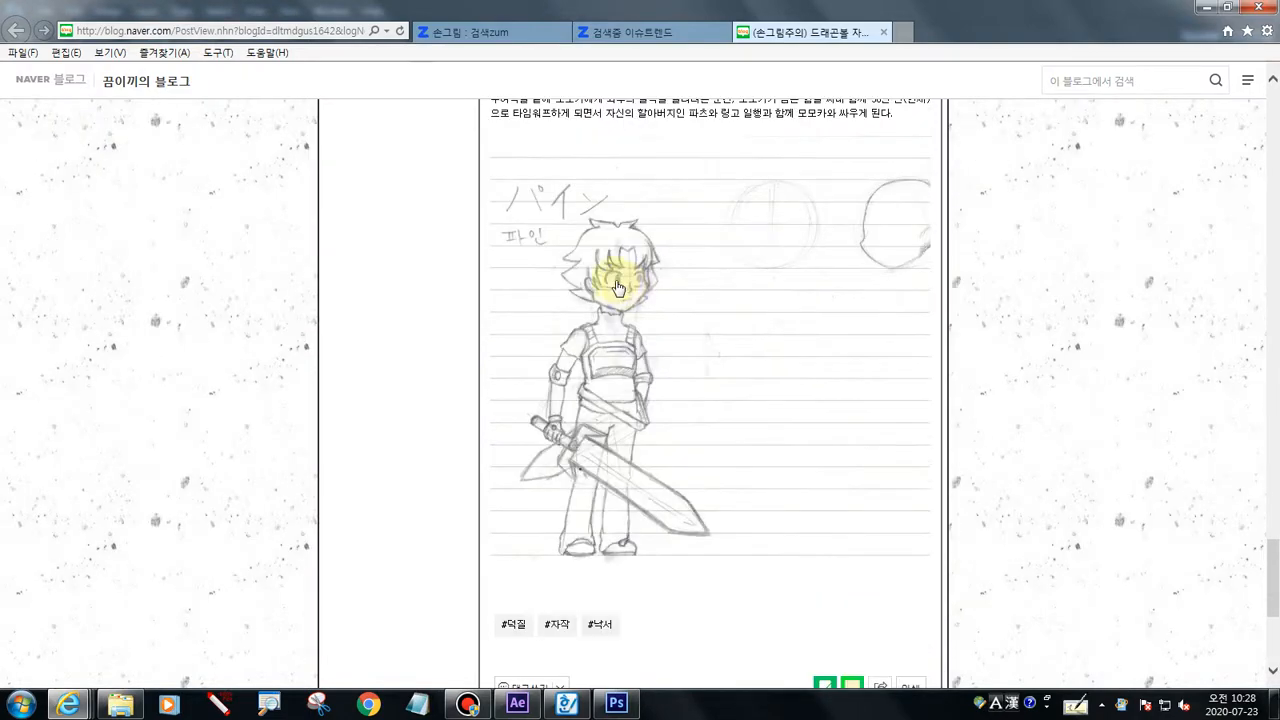
{"action": "scroll", "coordinate": [610, 345], "scroll_direction": "down", "scroll_amount": 1}
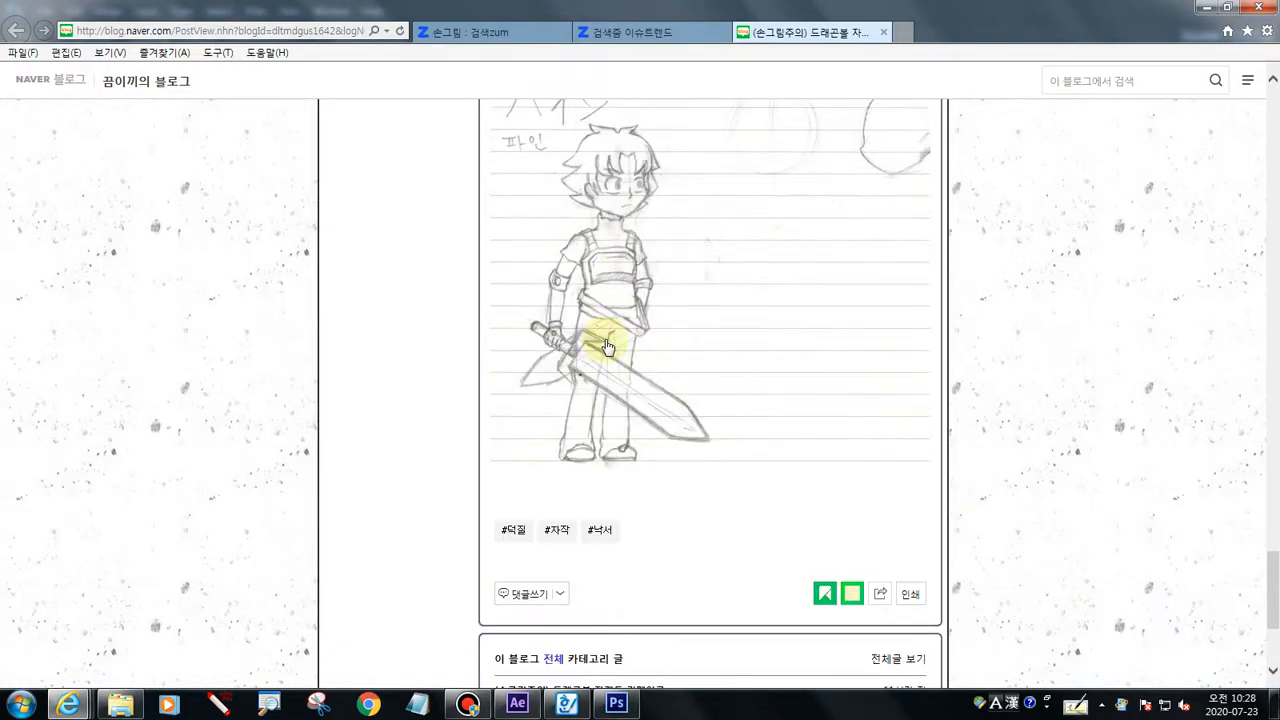
Capture the drawing of the sword-carrying character with the Snipping Tool and copy the capture
{"action": "left_click", "coordinate": [320, 704]}
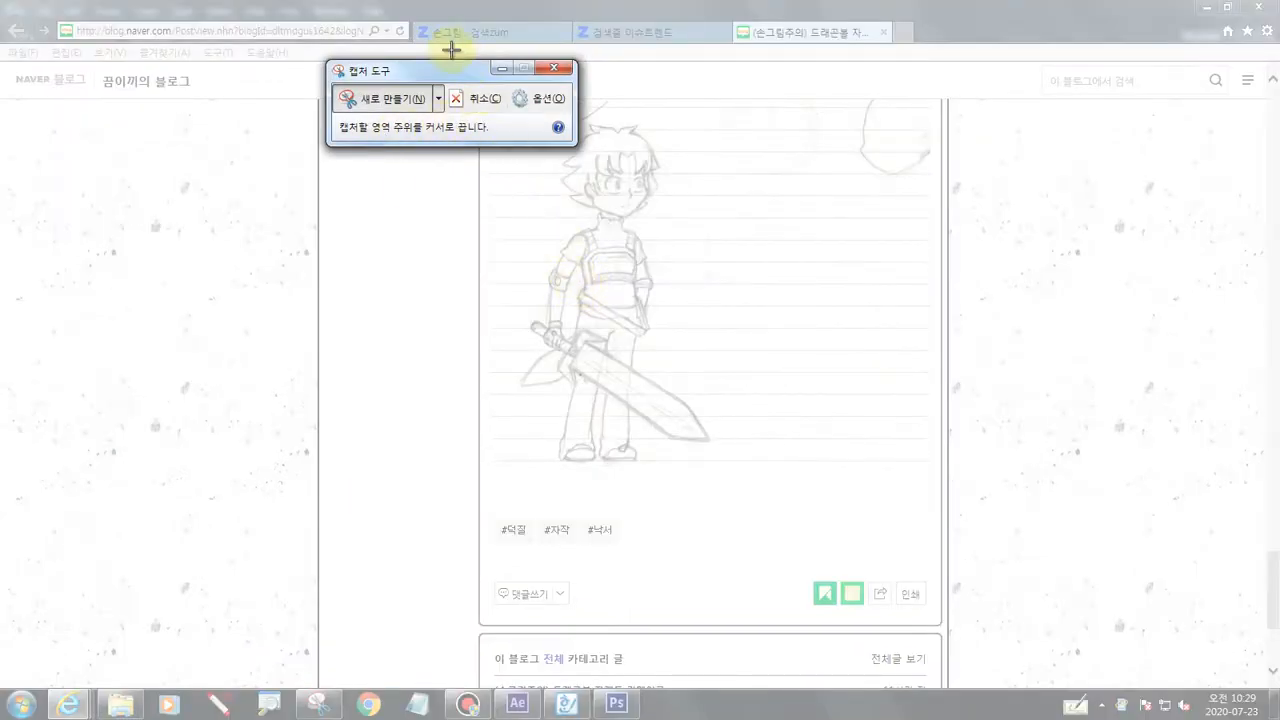
{"action": "left_click_drag", "start_coordinate": [445, 72], "coordinate": [287, 95]}
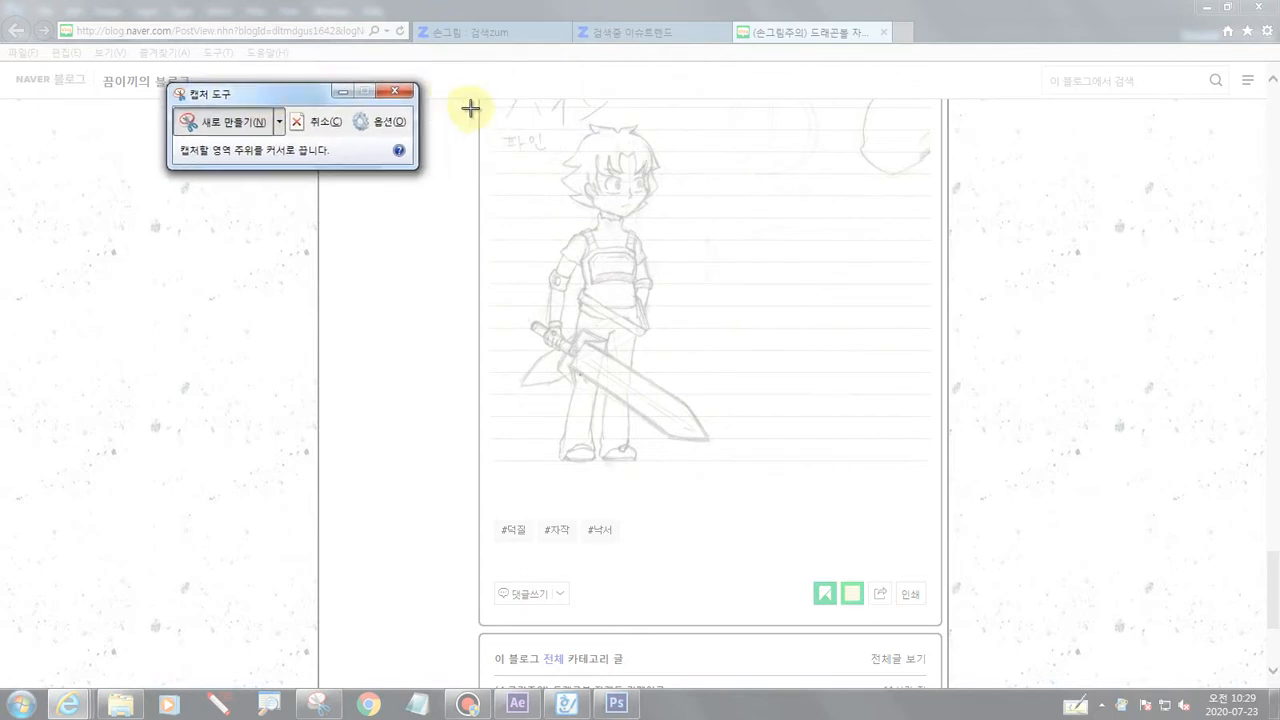
{"action": "mouse_move", "coordinate": [484, 107]}
{"action": "left_mouse_down"}
{"action": "mouse_move", "coordinate": [714, 346]}
{"action": "mouse_move", "coordinate": [774, 463]}
{"action": "left_mouse_up"}
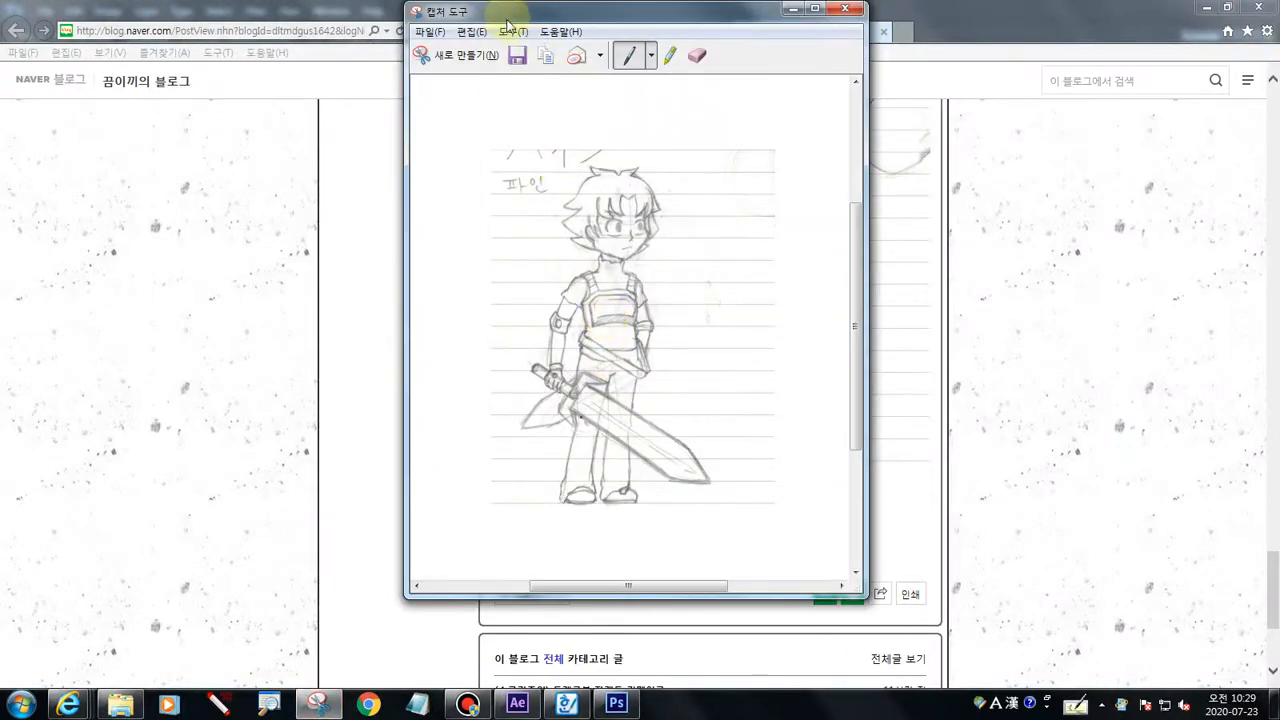
{"action": "left_click", "coordinate": [474, 33]}
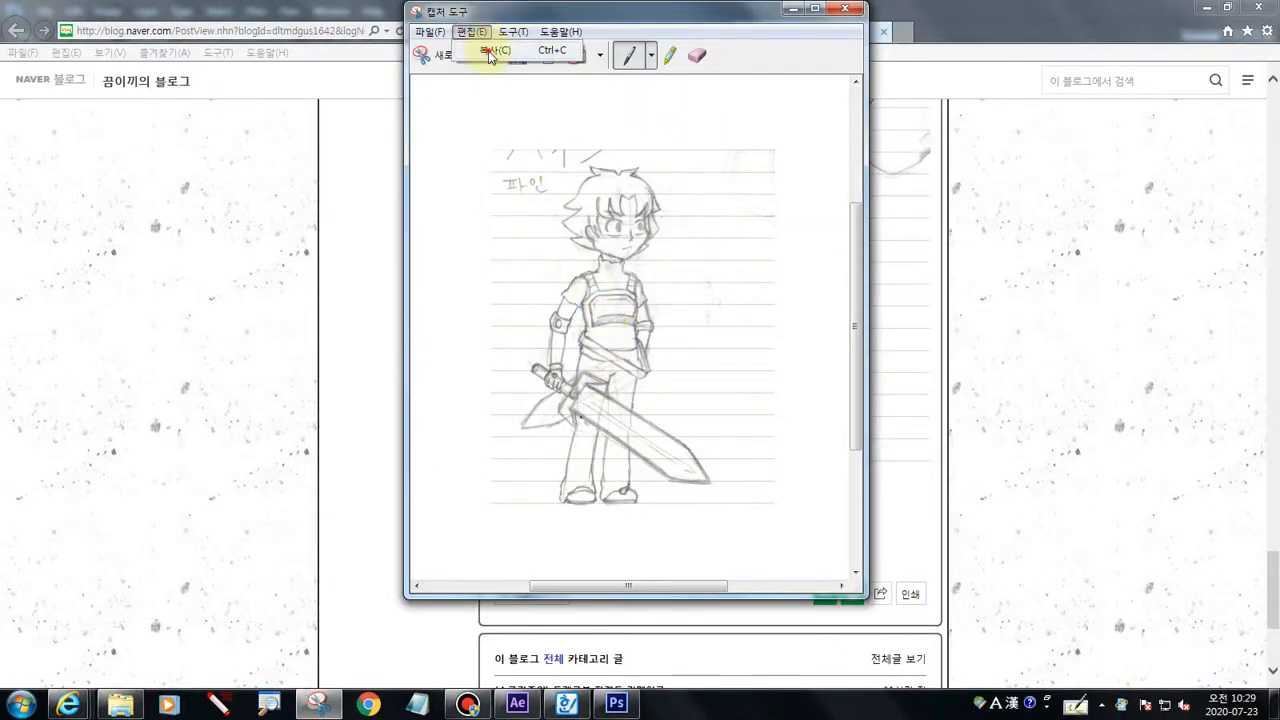
{"action": "left_click", "coordinate": [489, 47]}
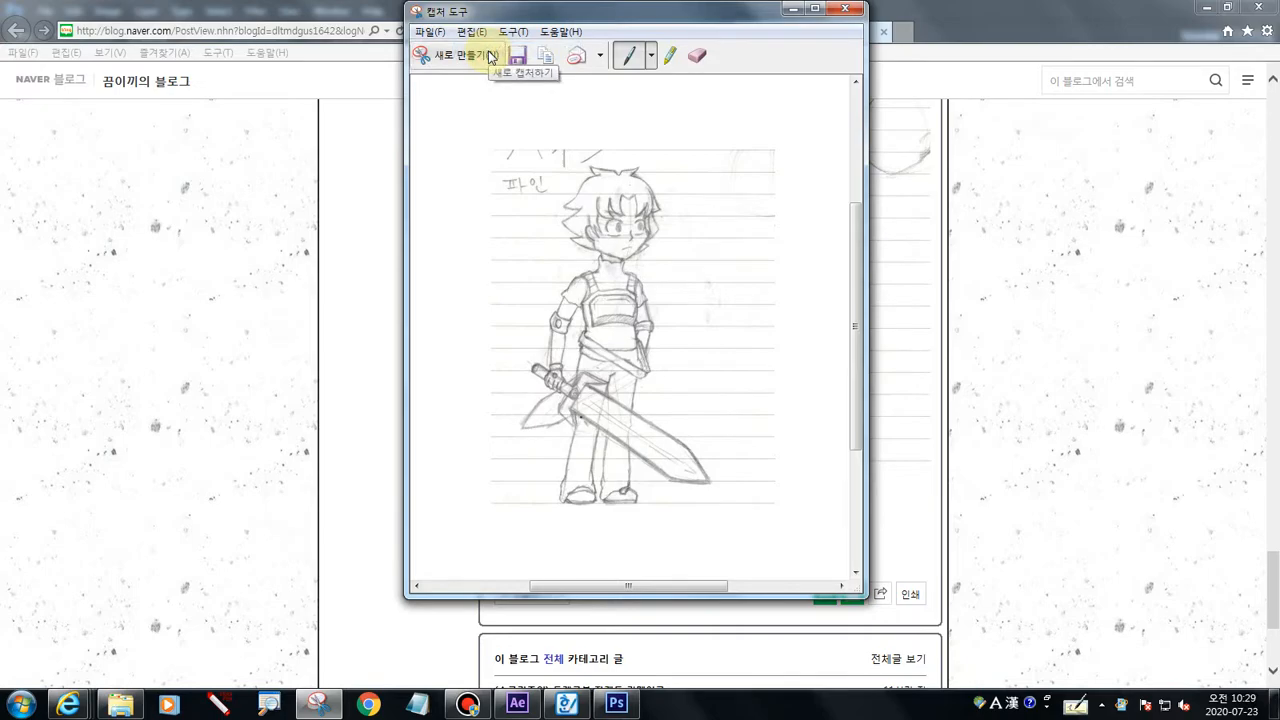
Switch to Photoshop and paste the captured drawing into the empty Layer 1 of the chalkboard document
{"action": "left_click", "coordinate": [616, 704]}
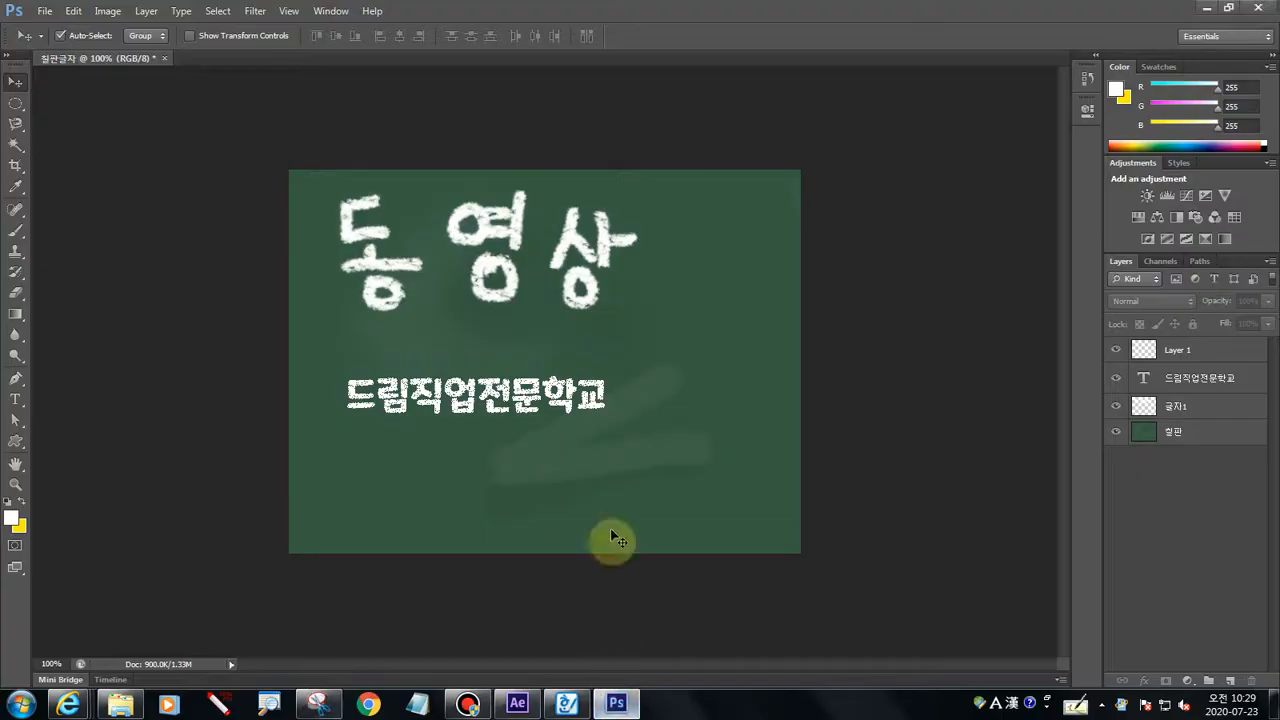
{"action": "left_click", "coordinate": [1144, 352]}
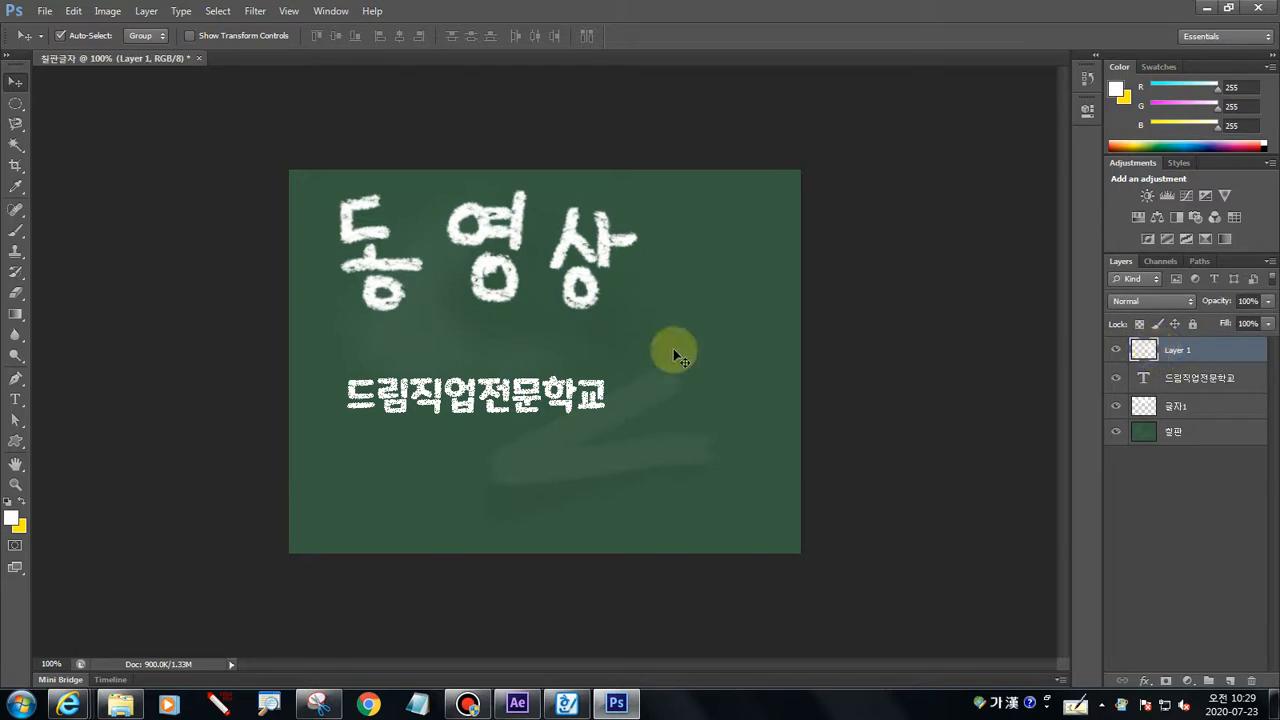
{"action": "key", "text": "ctrl+v"}
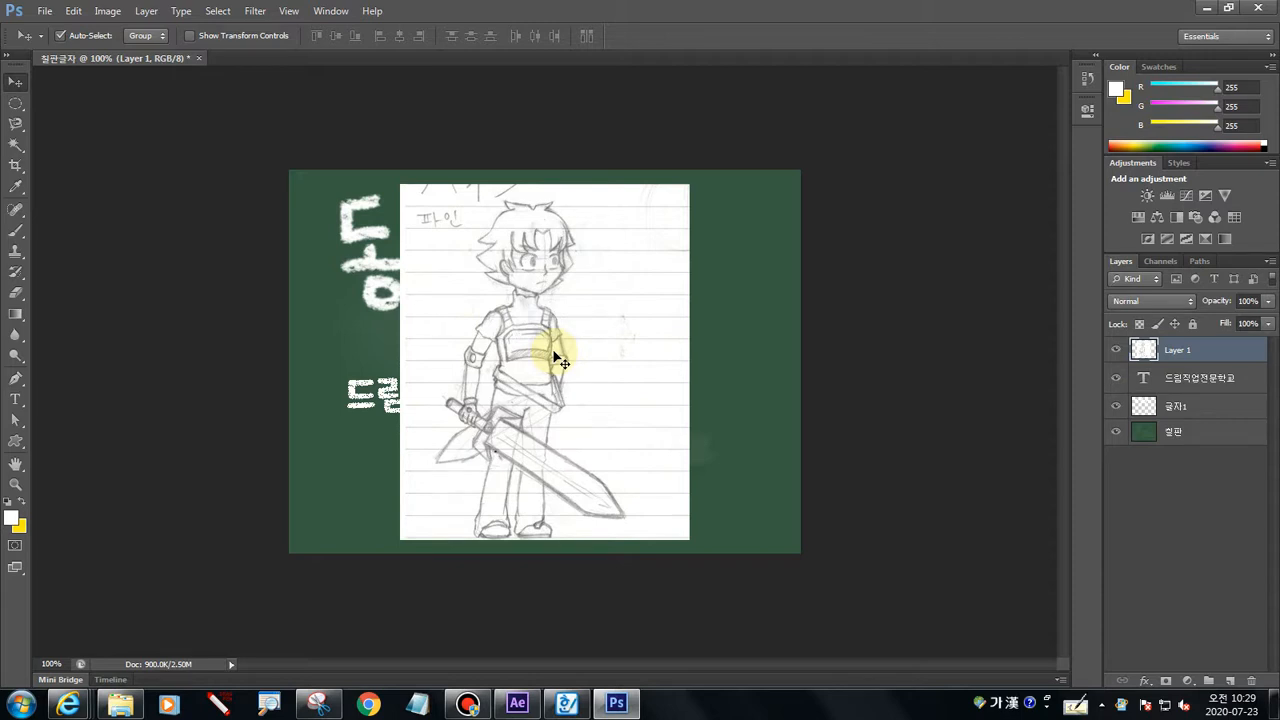
Start opening an existing file and browse to the 추가분 folder inside 에프터이펙트교안
{"action": "left_click", "coordinate": [45, 11]}
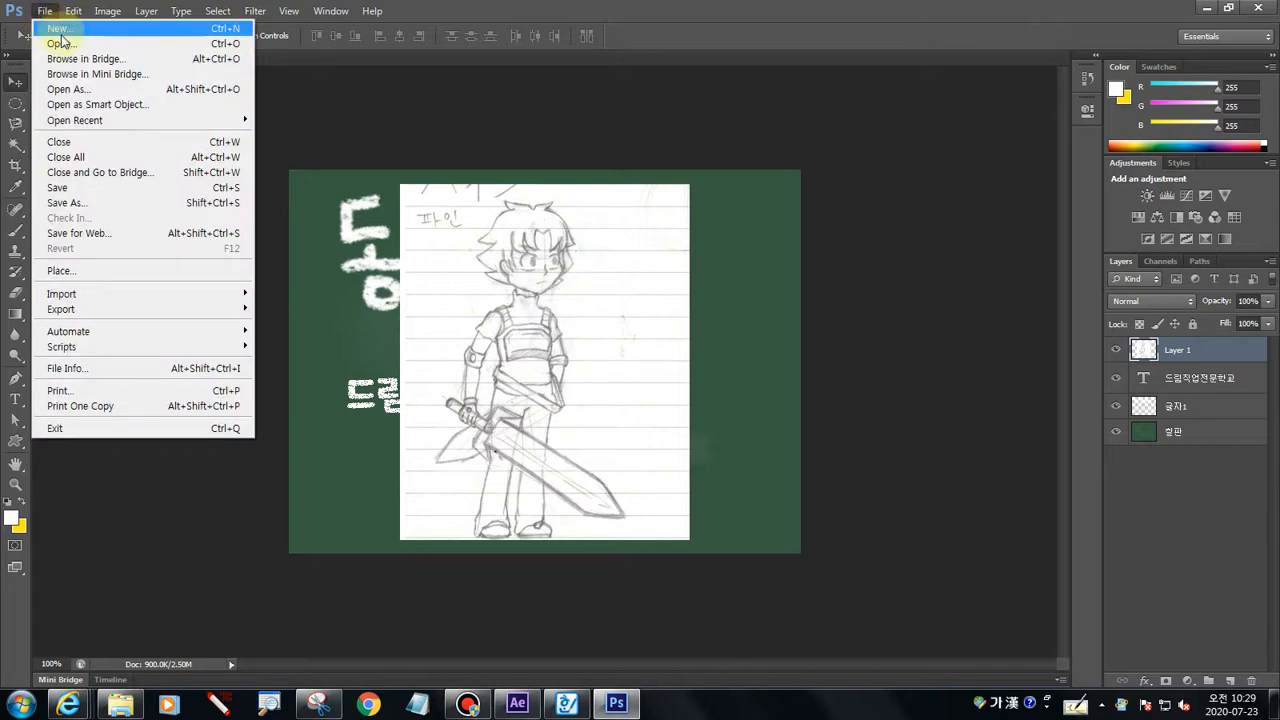
{"action": "left_click", "coordinate": [61, 43]}
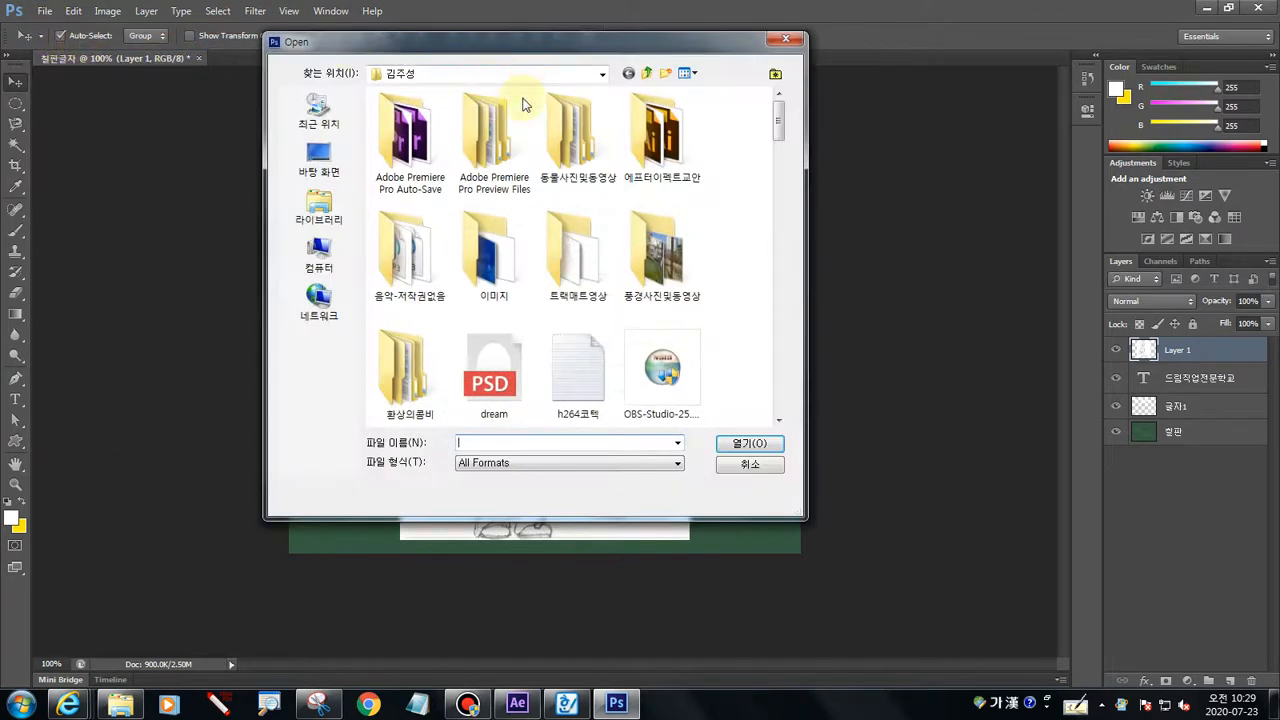
{"action": "double_click", "coordinate": [658, 132]}
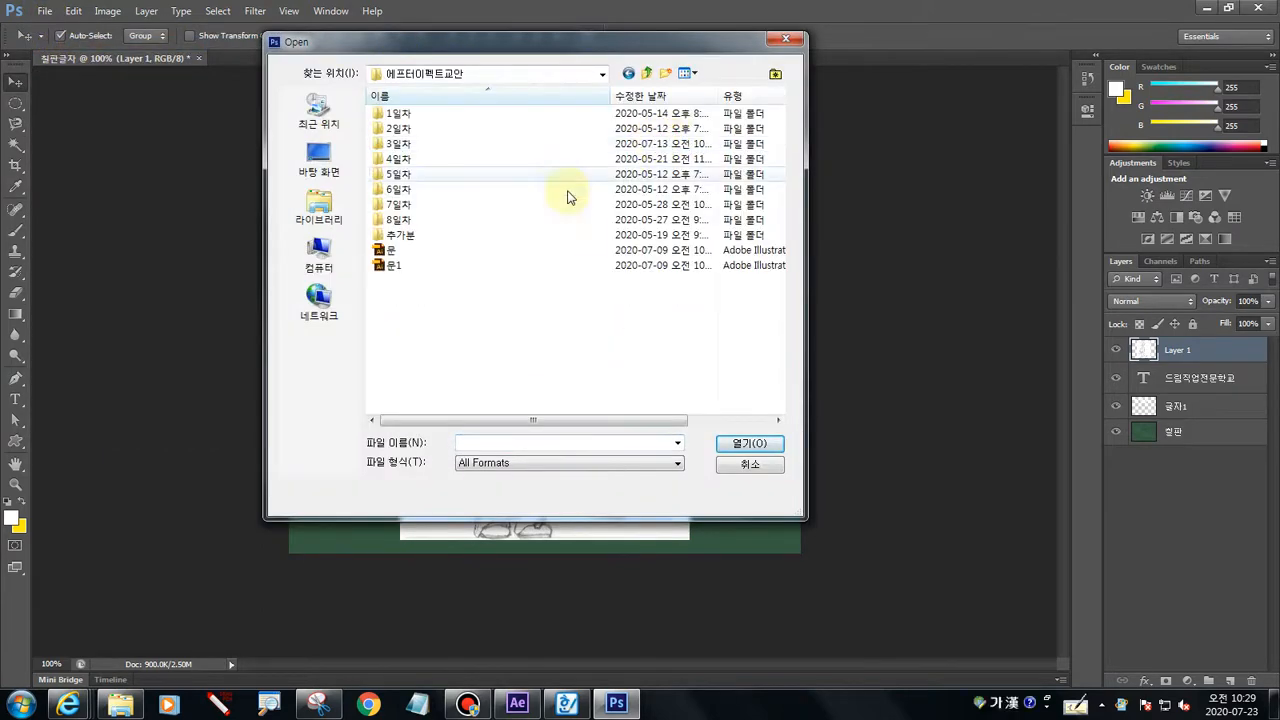
{"action": "double_click", "coordinate": [423, 236]}
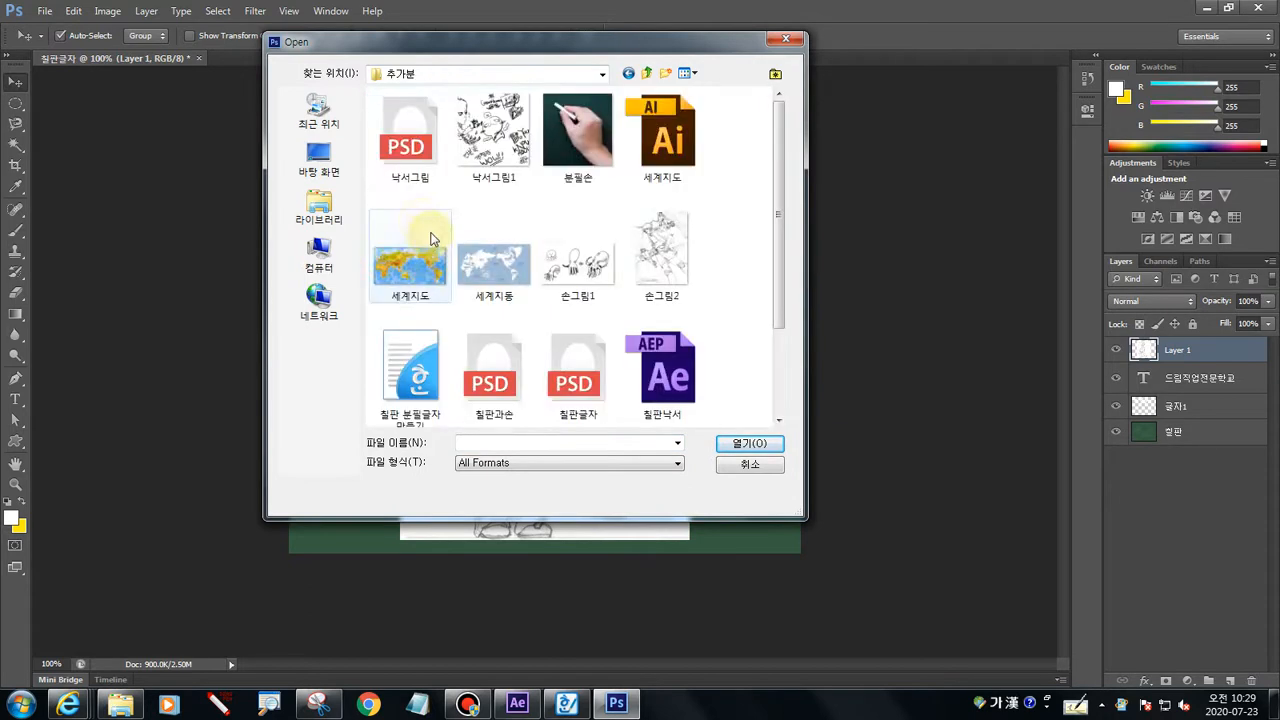
Open the doodle picture 낙서그림1 from the 추가분 folder
{"action": "left_click", "coordinate": [672, 260]}
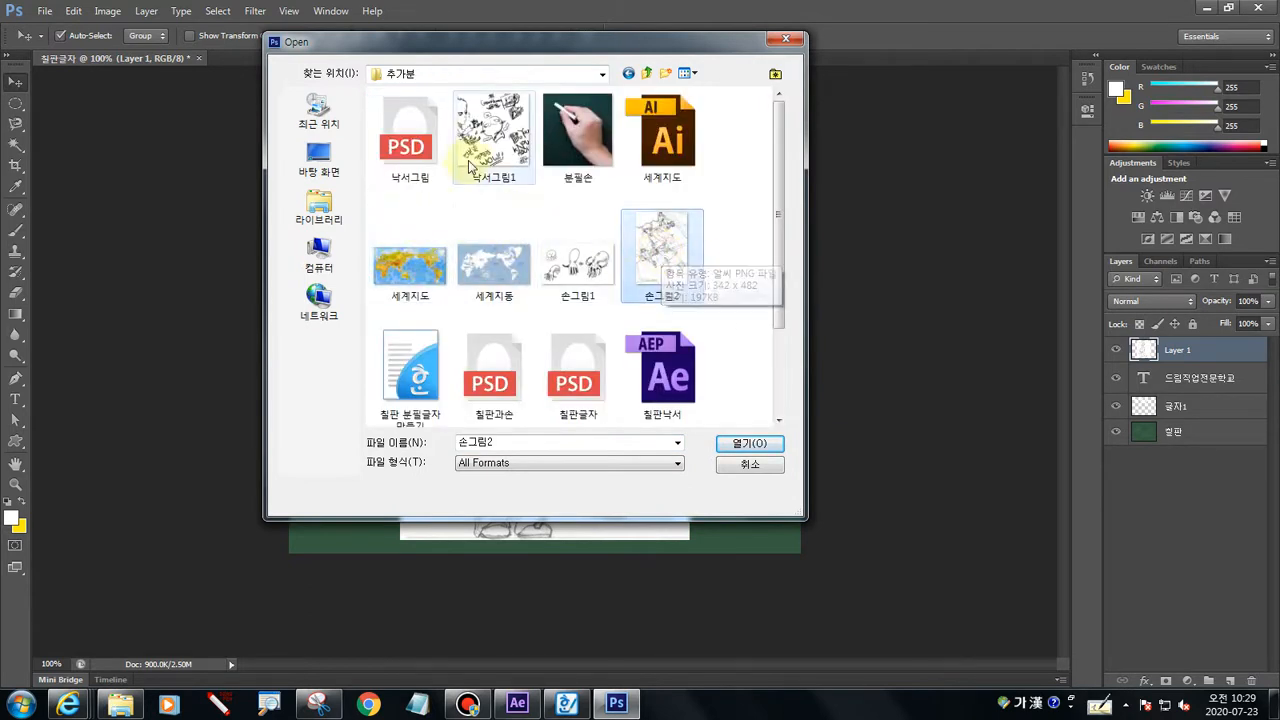
{"action": "left_click", "coordinate": [505, 155]}
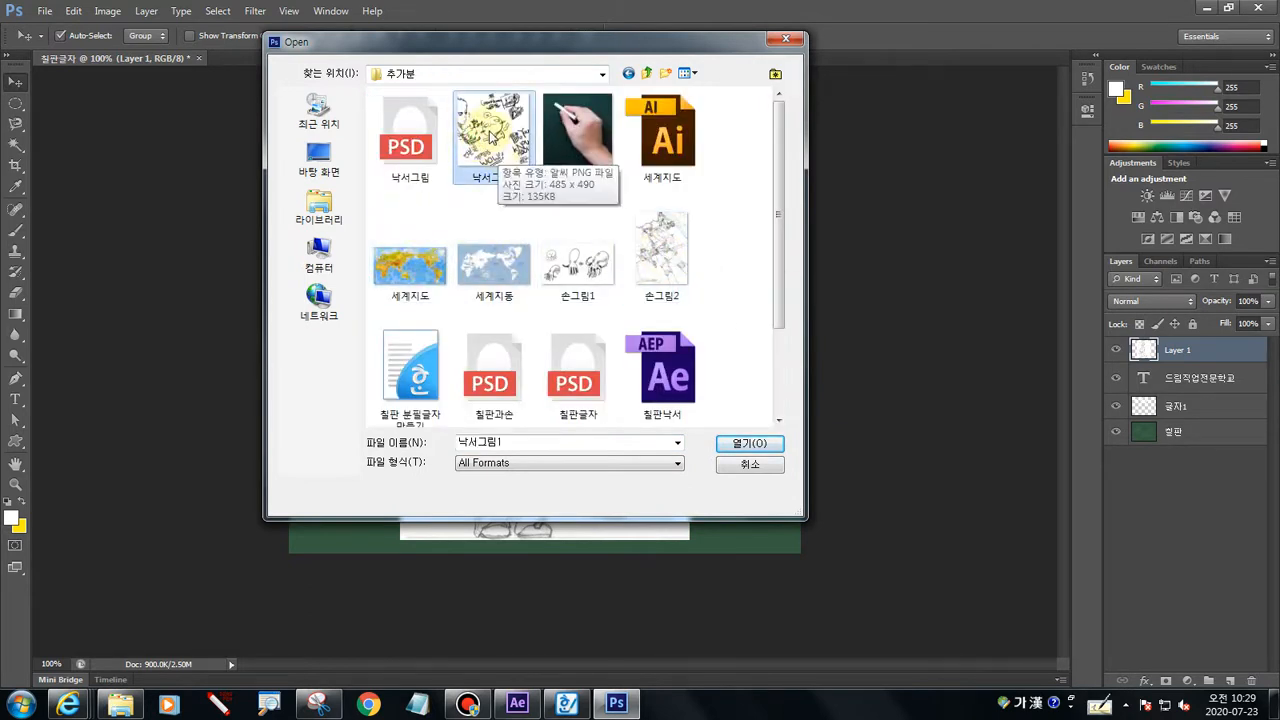
{"action": "left_click", "coordinate": [486, 141]}
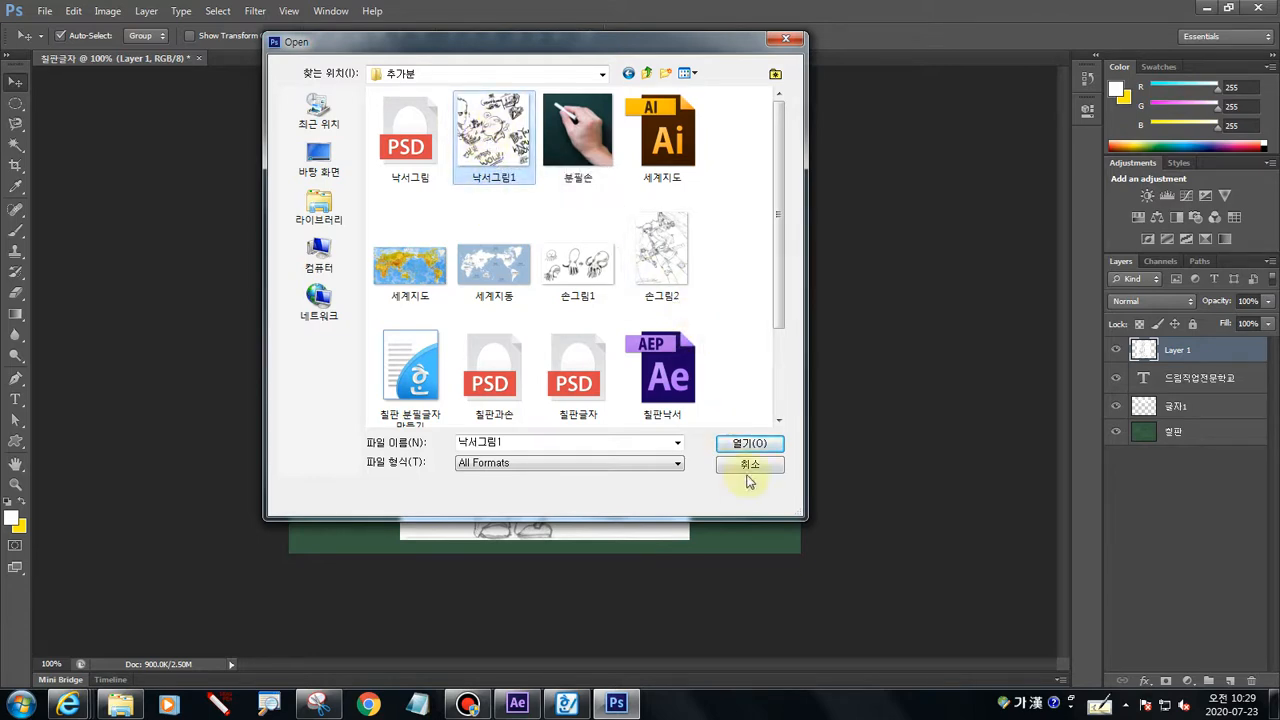
{"action": "left_click", "coordinate": [740, 443]}
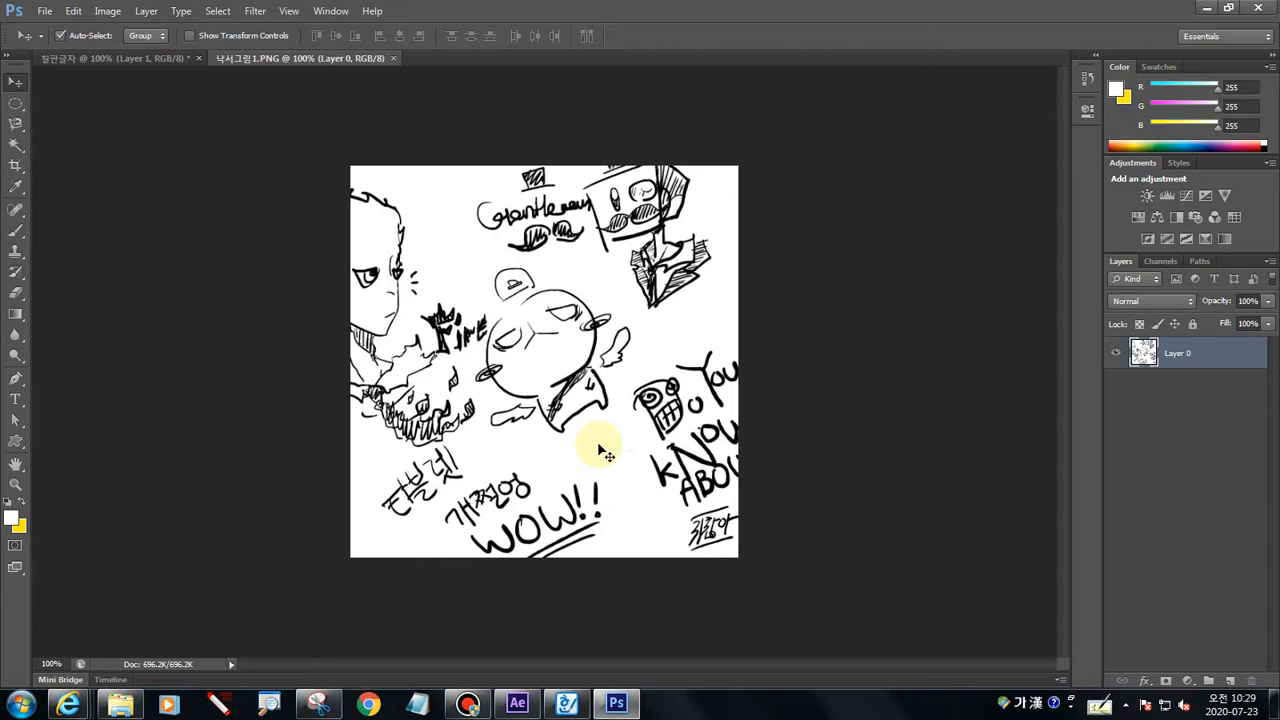
{"action": "left_click", "coordinate": [218, 703]}
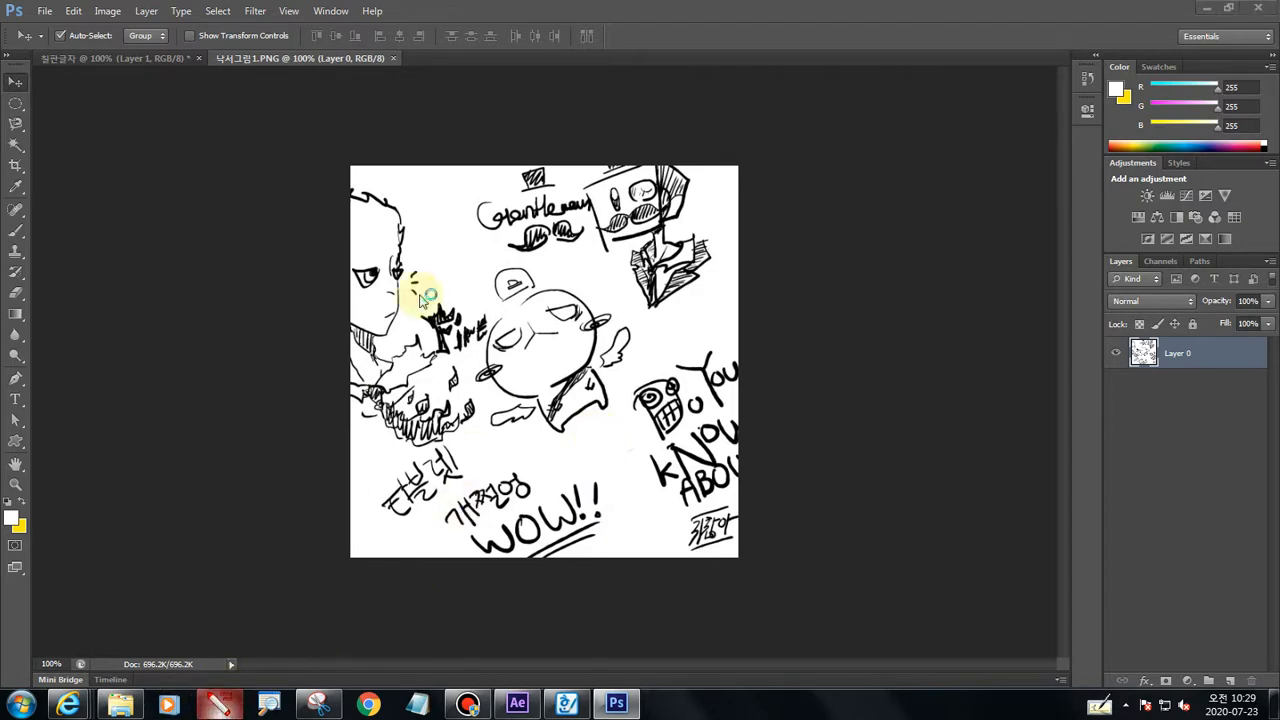
{"action": "mouse_move", "coordinate": [420, 163]}
{"action": "left_mouse_down"}
{"action": "mouse_move", "coordinate": [323, 276]}
{"action": "mouse_move", "coordinate": [337, 503]}
{"action": "mouse_move", "coordinate": [482, 620]}
{"action": "mouse_move", "coordinate": [743, 570]}
{"action": "mouse_move", "coordinate": [805, 358]}
{"action": "mouse_move", "coordinate": [737, 107]}
{"action": "mouse_move", "coordinate": [557, 130]}
{"action": "mouse_move", "coordinate": [398, 182]}
{"action": "left_mouse_up"}
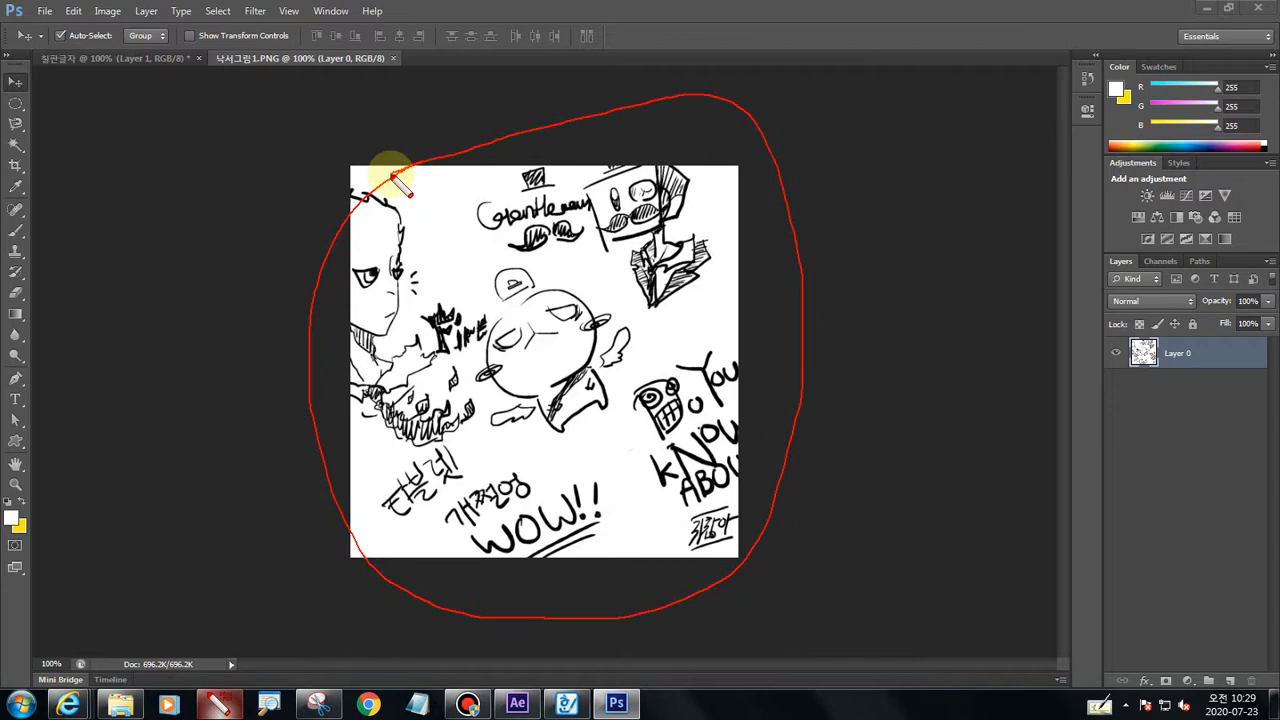
{"action": "key", "text": "Escape"}
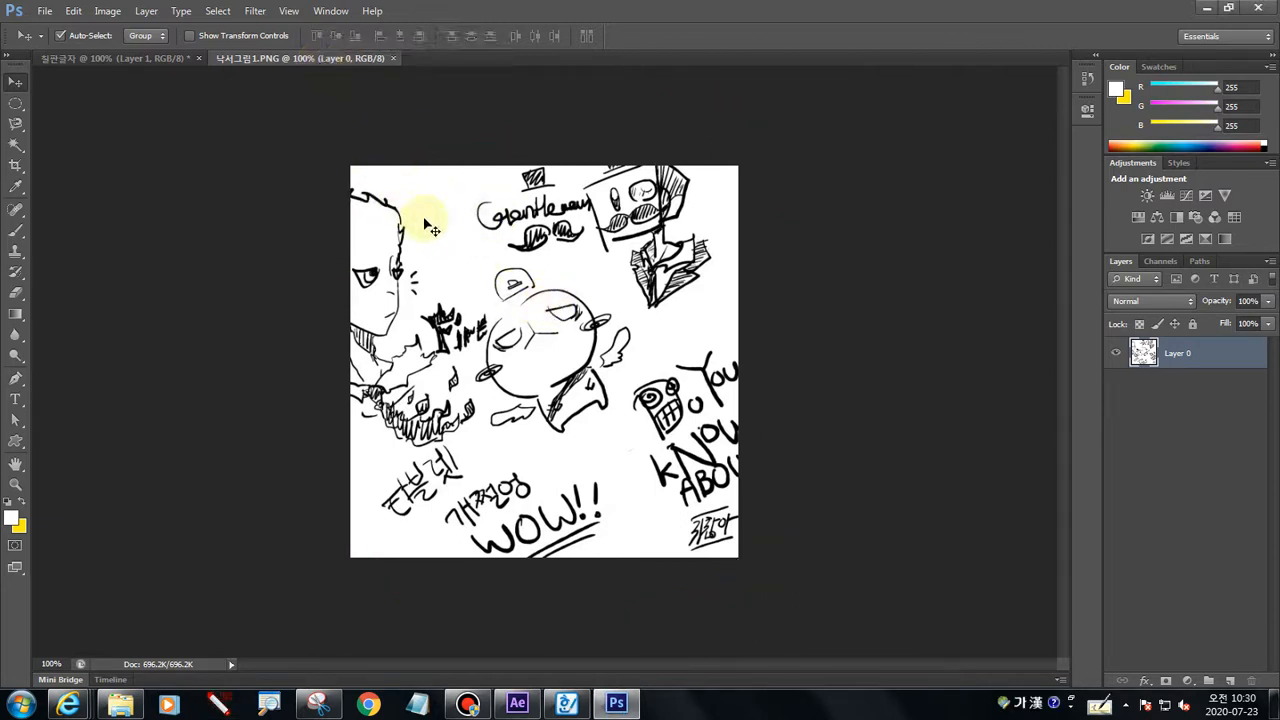
{"action": "left_click_drag", "start_coordinate": [293, 63], "coordinate": [504, 173]}
{"action": "left_click_drag", "start_coordinate": [725, 229], "coordinate": [798, 248]}
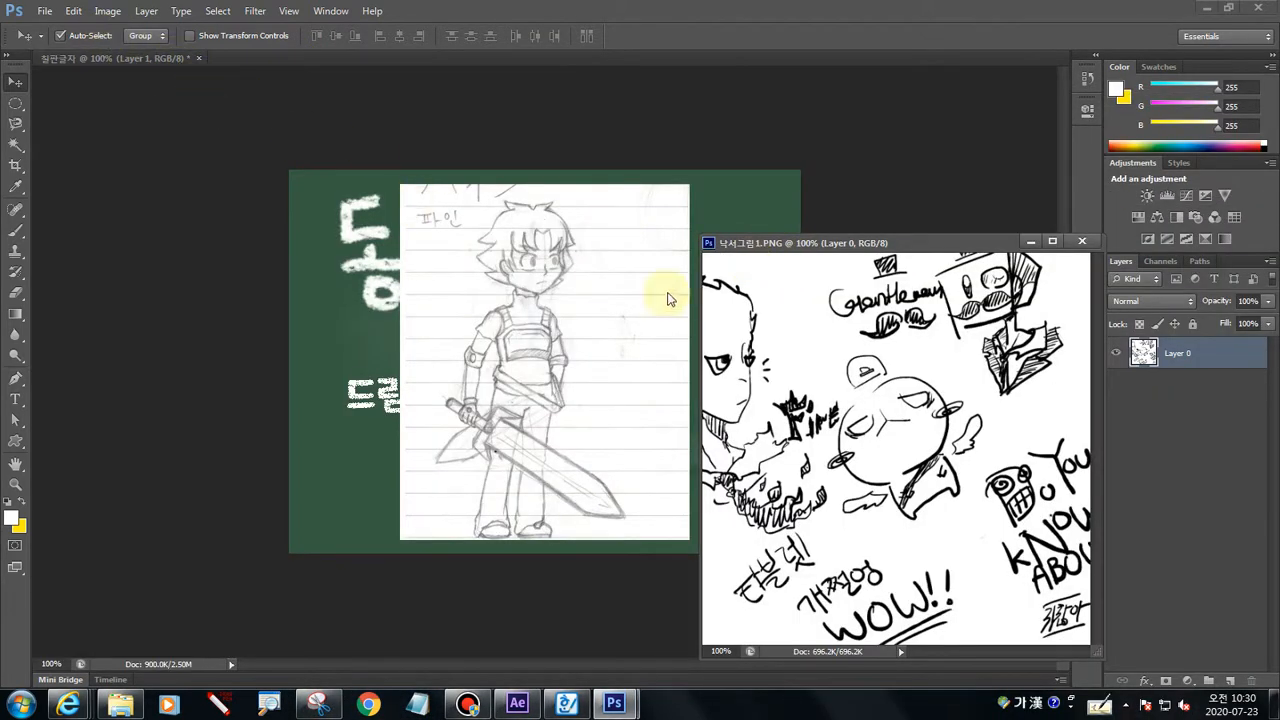
{"action": "left_click_drag", "start_coordinate": [752, 243], "coordinate": [260, 56]}
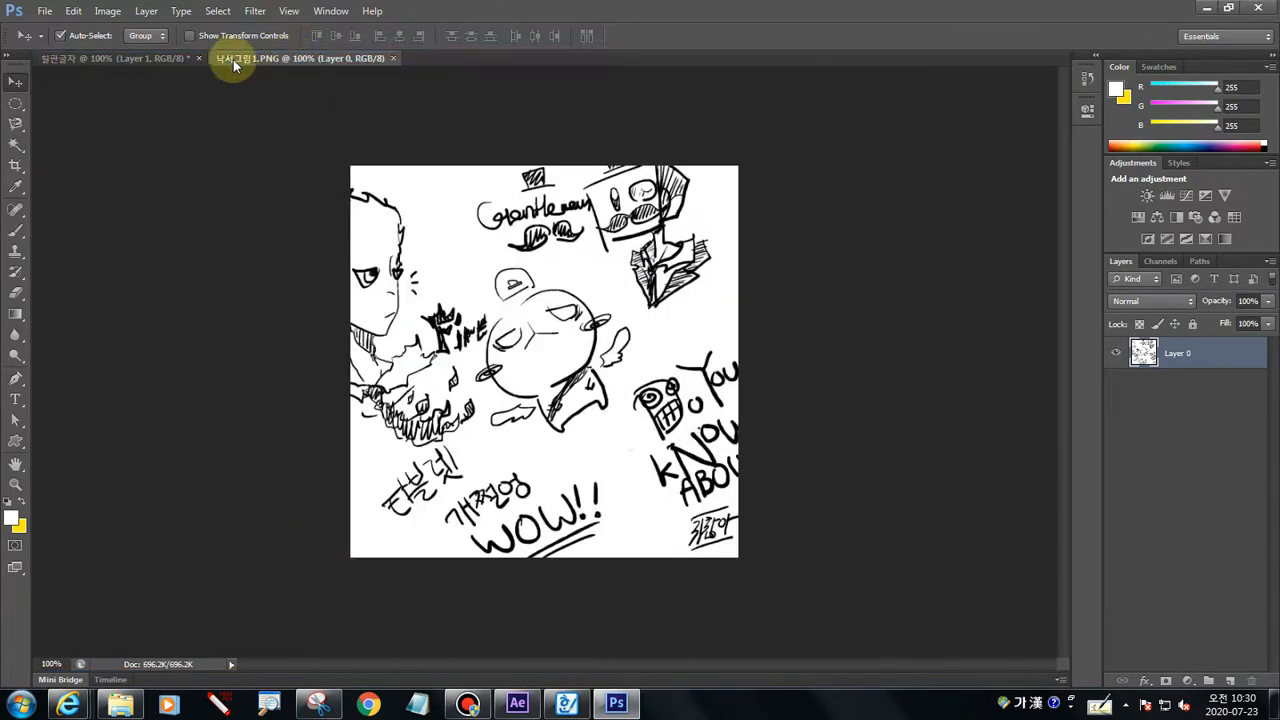
{"action": "left_click", "coordinate": [222, 704]}
{"action": "mouse_move", "coordinate": [215, 47]}
{"action": "left_mouse_down"}
{"action": "mouse_move", "coordinate": [357, 71]}
{"action": "mouse_move", "coordinate": [344, 42]}
{"action": "mouse_move", "coordinate": [212, 46]}
{"action": "mouse_move", "coordinate": [245, 72]}
{"action": "left_mouse_up"}
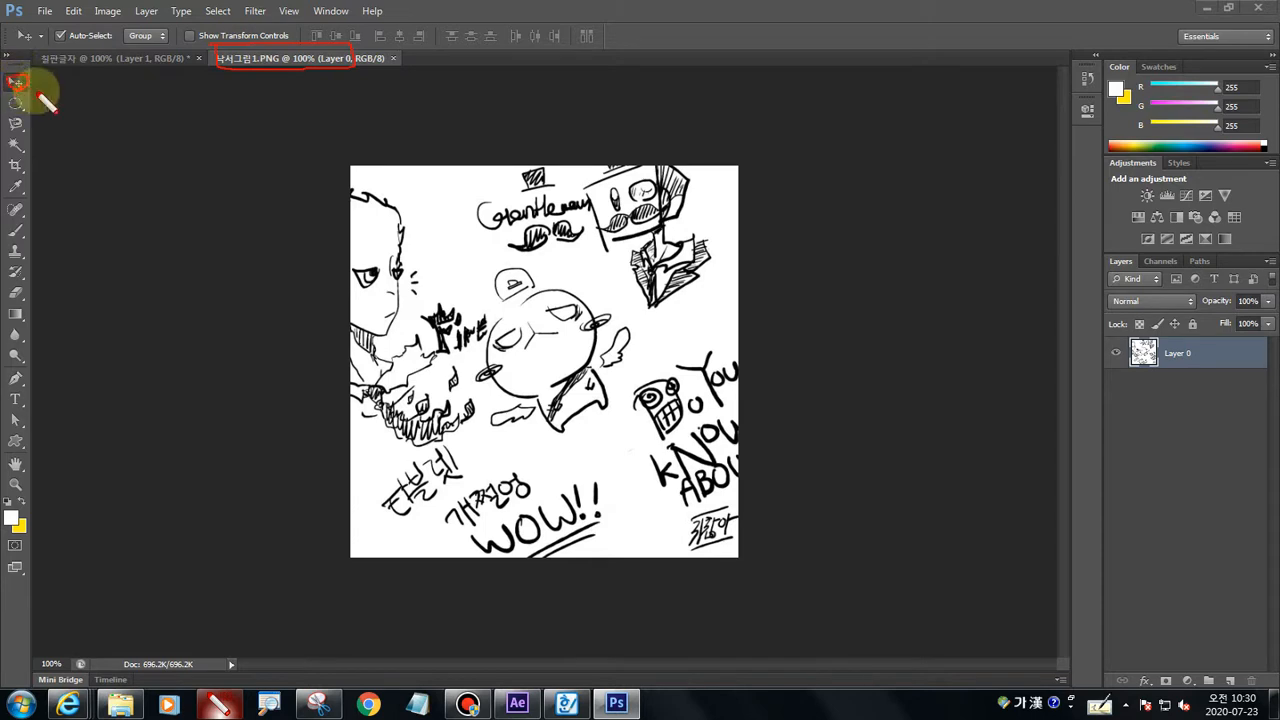
{"action": "mouse_move", "coordinate": [283, 68]}
{"action": "left_mouse_down"}
{"action": "mouse_move", "coordinate": [337, 134]}
{"action": "mouse_move", "coordinate": [350, 182]}
{"action": "mouse_move", "coordinate": [360, 177]}
{"action": "left_mouse_up"}
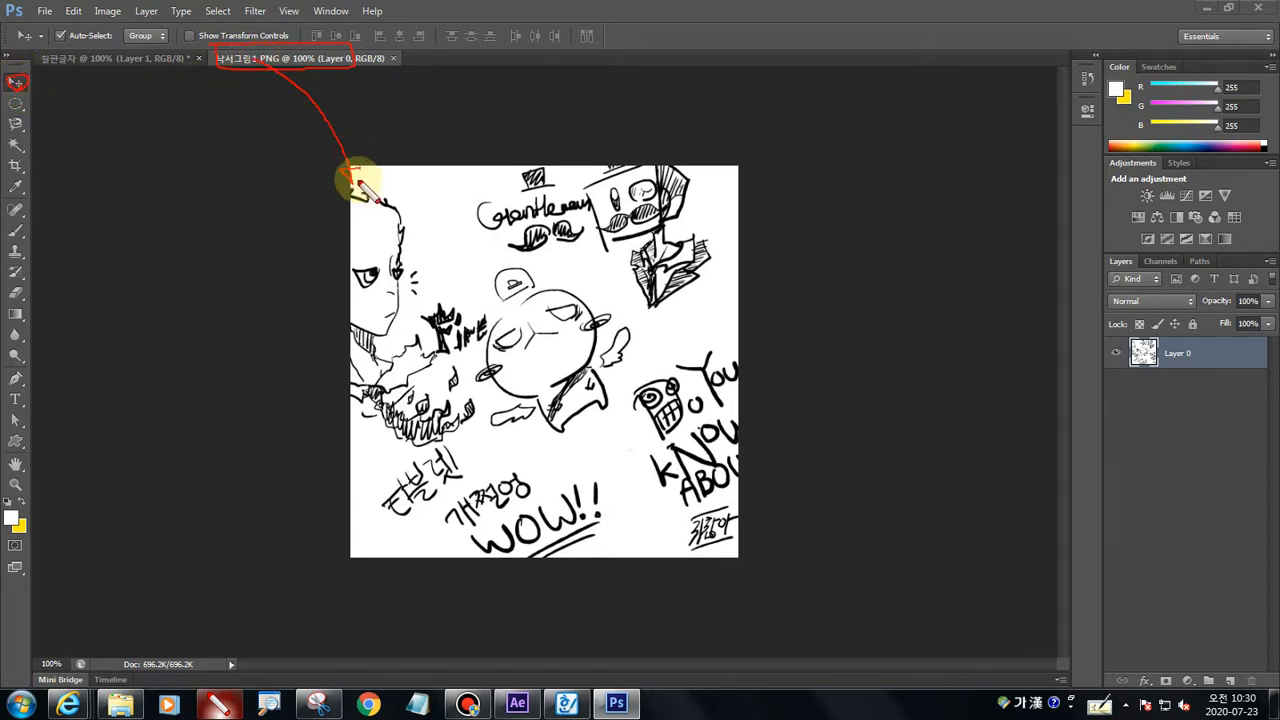
{"action": "key", "text": "Escape"}
Float the 낙서그림1.PNG window, copy its doodle layer into the 칠판글자 document, and close the source image
{"action": "mouse_move", "coordinate": [293, 59]}
{"action": "left_mouse_down"}
{"action": "mouse_move", "coordinate": [323, 160]}
{"action": "mouse_move", "coordinate": [440, 118]}
{"action": "mouse_move", "coordinate": [433, 249]}
{"action": "mouse_move", "coordinate": [451, 236]}
{"action": "mouse_move", "coordinate": [437, 191]}
{"action": "mouse_move", "coordinate": [457, 237]}
{"action": "left_mouse_up"}
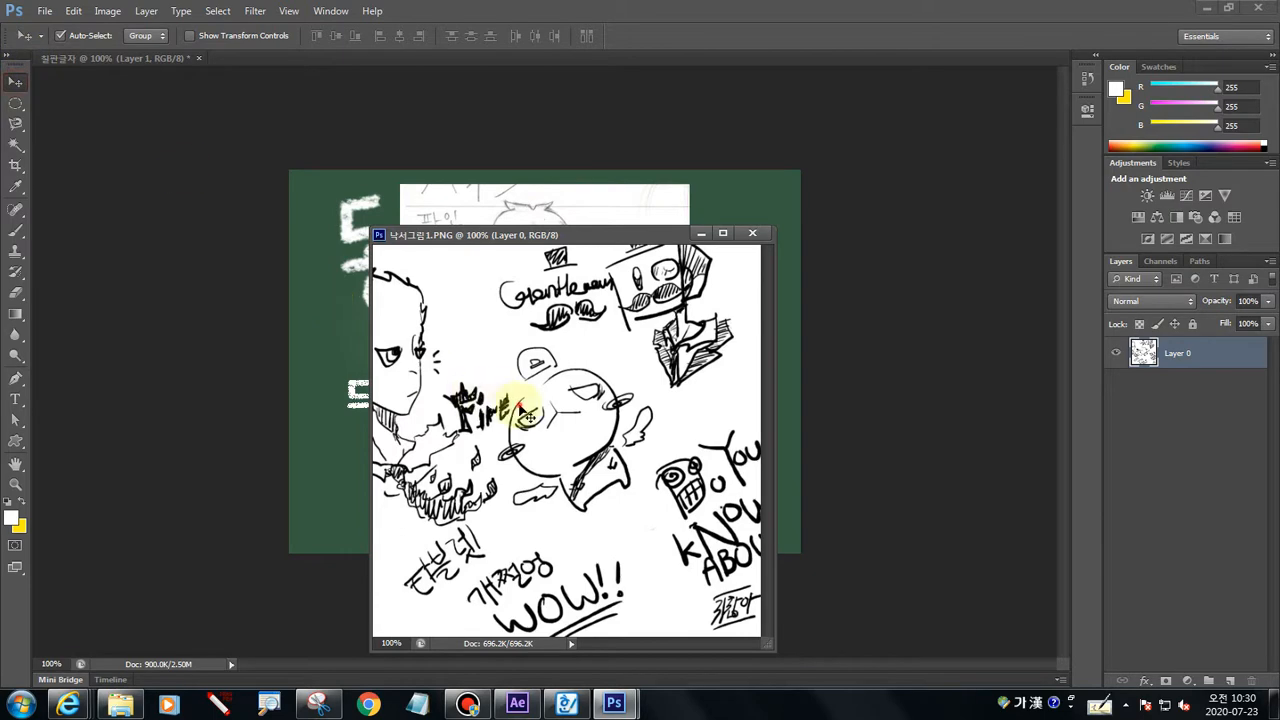
{"action": "left_click_drag", "start_coordinate": [500, 400], "coordinate": [334, 366]}
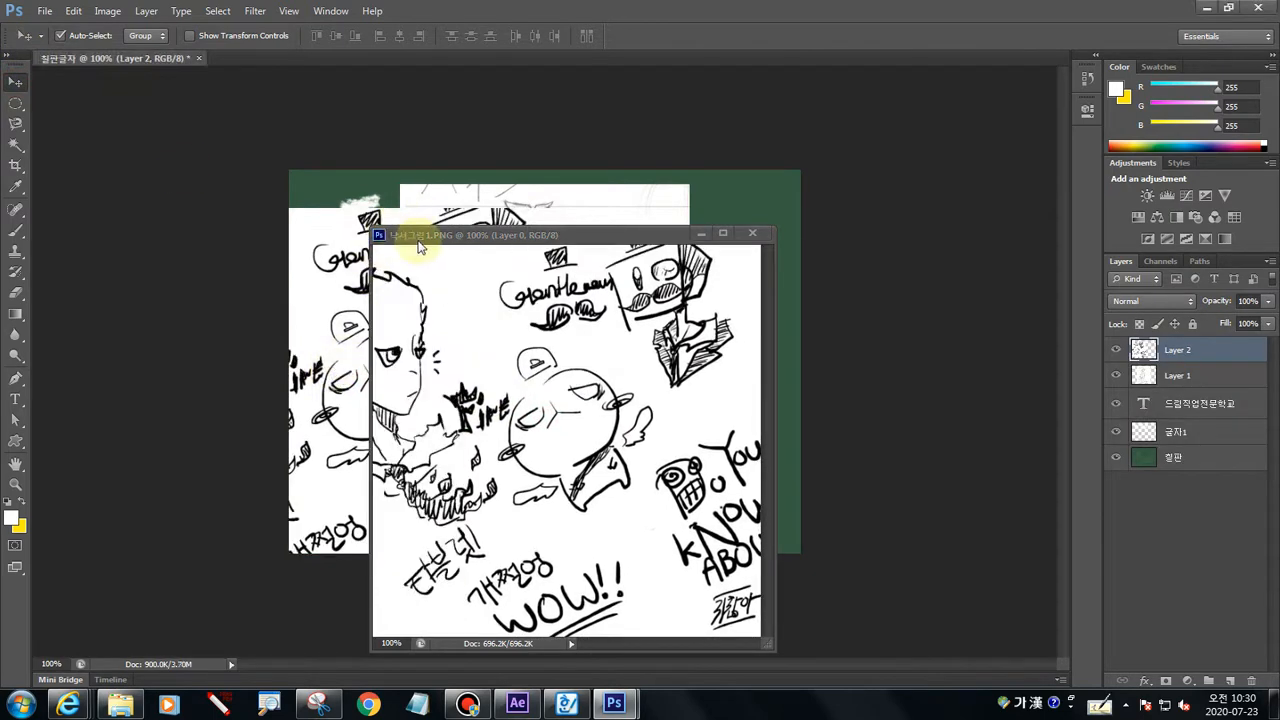
{"action": "left_click_drag", "start_coordinate": [421, 244], "coordinate": [478, 283]}
{"action": "left_click", "coordinate": [812, 274]}
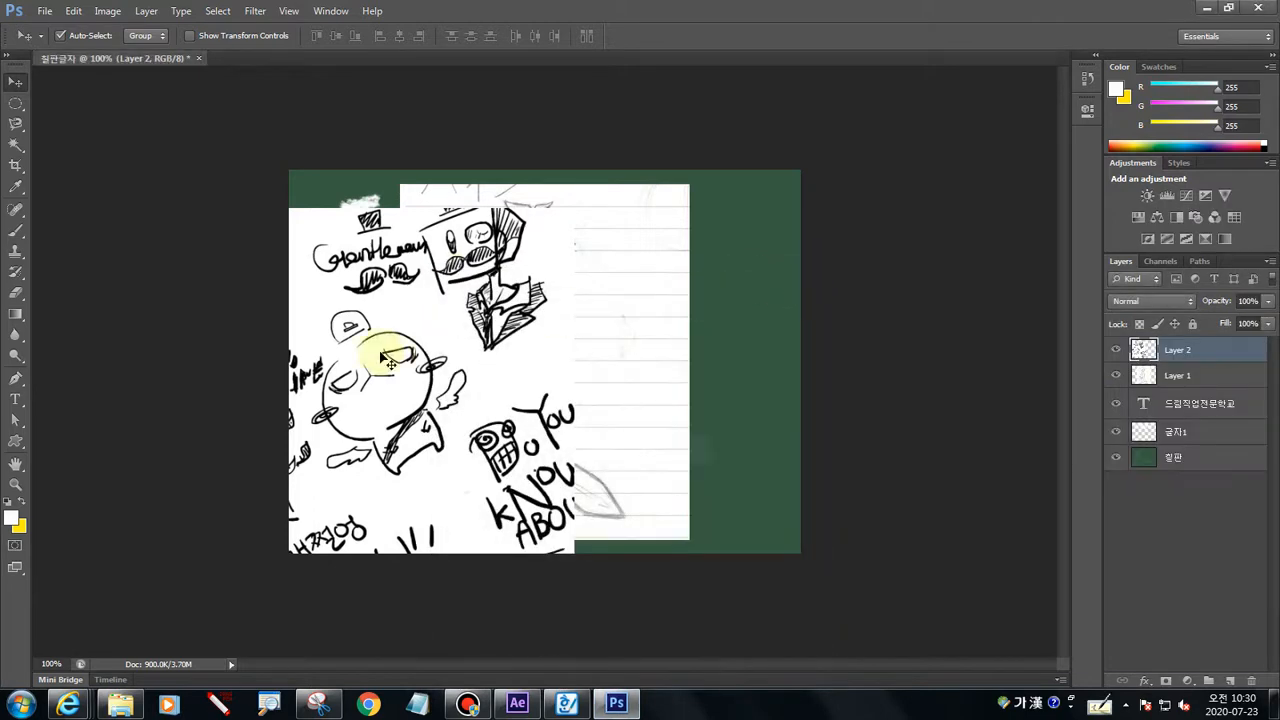
Center the copied doodle over the chalkboard and rename its layer 낙서그림
{"action": "mouse_move", "coordinate": [380, 351]}
{"action": "left_mouse_down"}
{"action": "mouse_move", "coordinate": [694, 286]}
{"action": "mouse_move", "coordinate": [556, 318]}
{"action": "mouse_move", "coordinate": [549, 296]}
{"action": "mouse_move", "coordinate": [561, 303]}
{"action": "mouse_move", "coordinate": [526, 312]}
{"action": "mouse_move", "coordinate": [560, 280]}
{"action": "mouse_move", "coordinate": [531, 307]}
{"action": "left_mouse_up"}
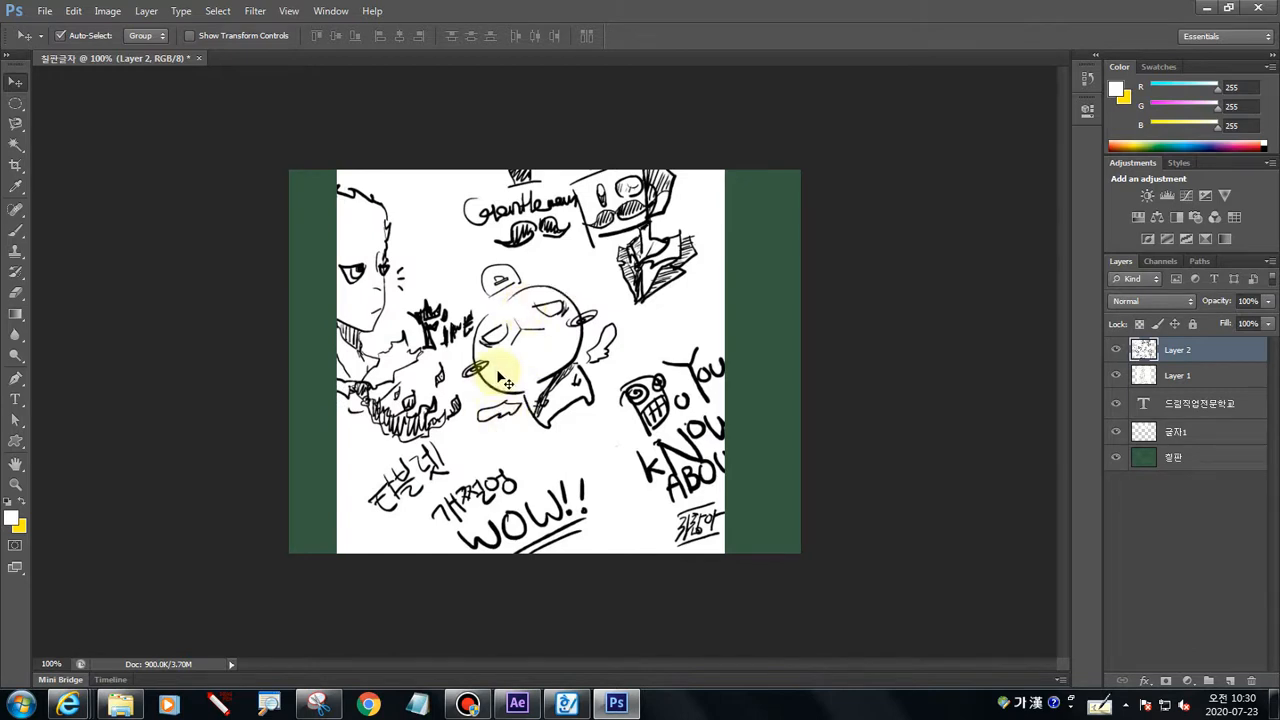
{"action": "mouse_move", "coordinate": [505, 380]}
{"action": "left_mouse_down"}
{"action": "mouse_move", "coordinate": [490, 350]}
{"action": "mouse_move", "coordinate": [549, 357]}
{"action": "mouse_move", "coordinate": [520, 371]}
{"action": "mouse_move", "coordinate": [565, 366]}
{"action": "mouse_move", "coordinate": [545, 370]}
{"action": "left_mouse_up"}
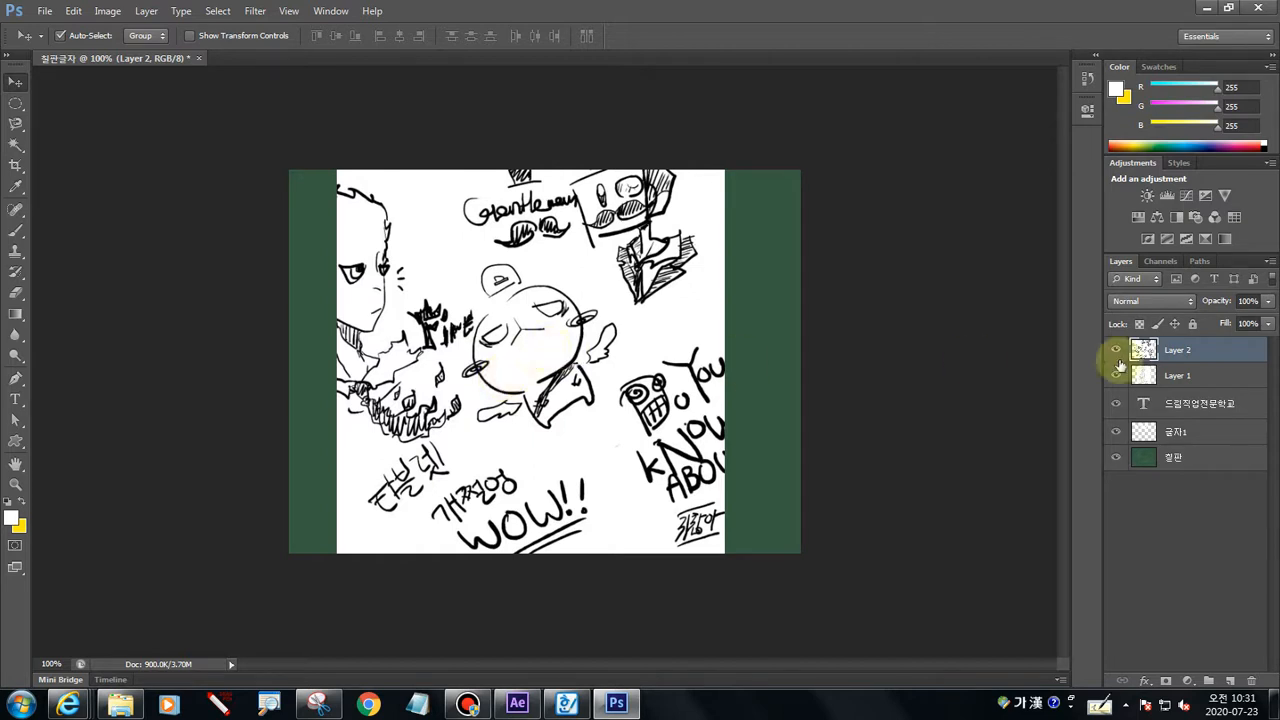
{"action": "double_click", "coordinate": [1178, 349]}
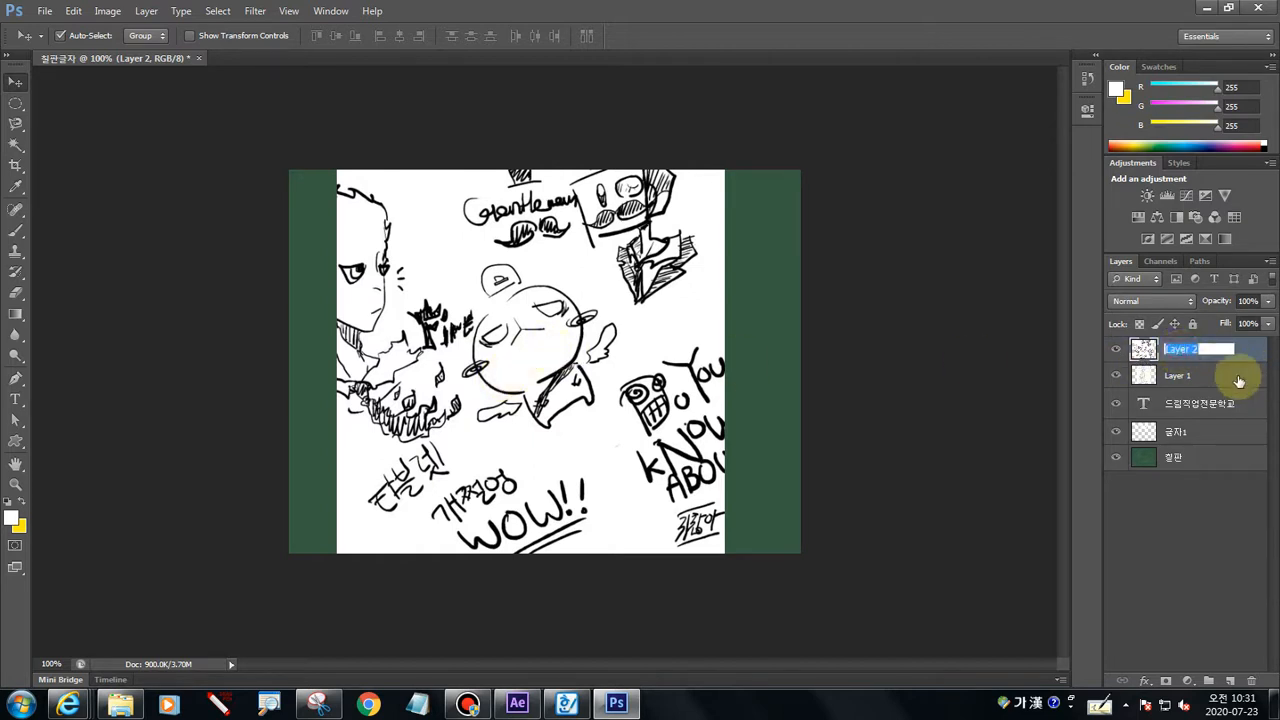
{"action": "type", "text": "낙석그림"}
{"action": "key", "text": "Return"}
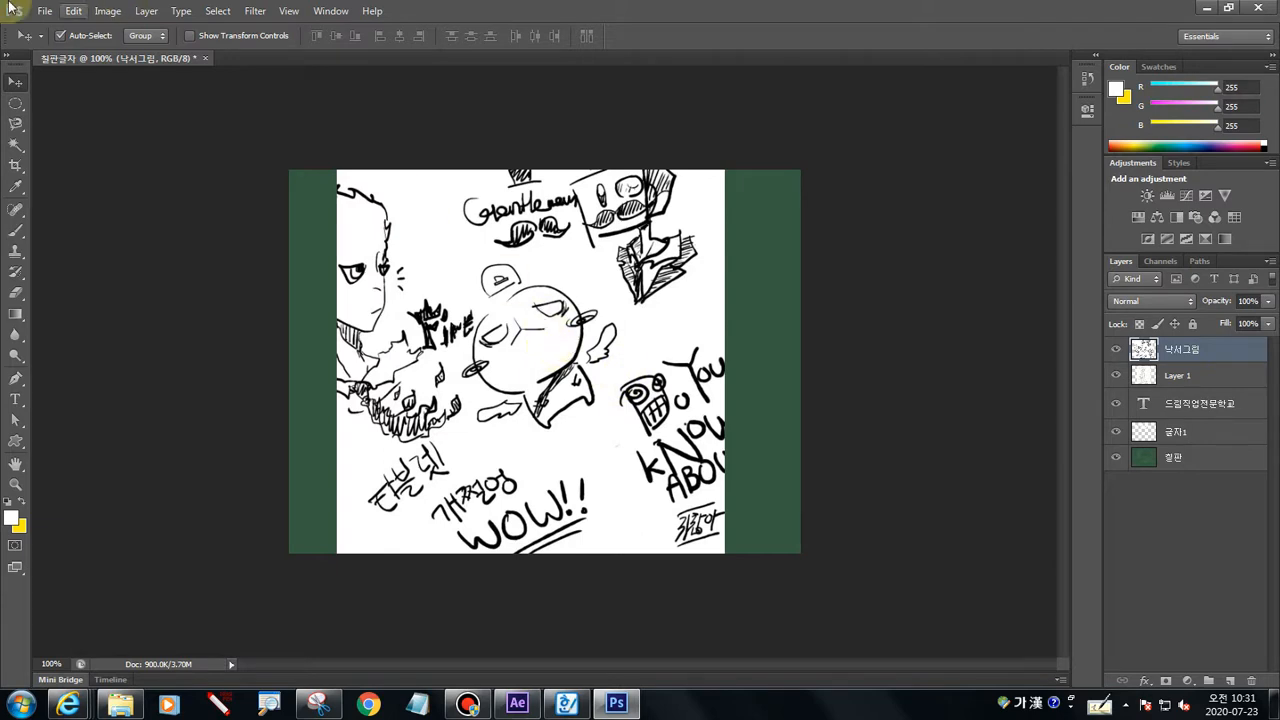
Start a Levels adjustment on the 낙서그림 layer, with the shadow input level at 40 and the highlight input level at 223
{"action": "left_click", "coordinate": [106, 11]}
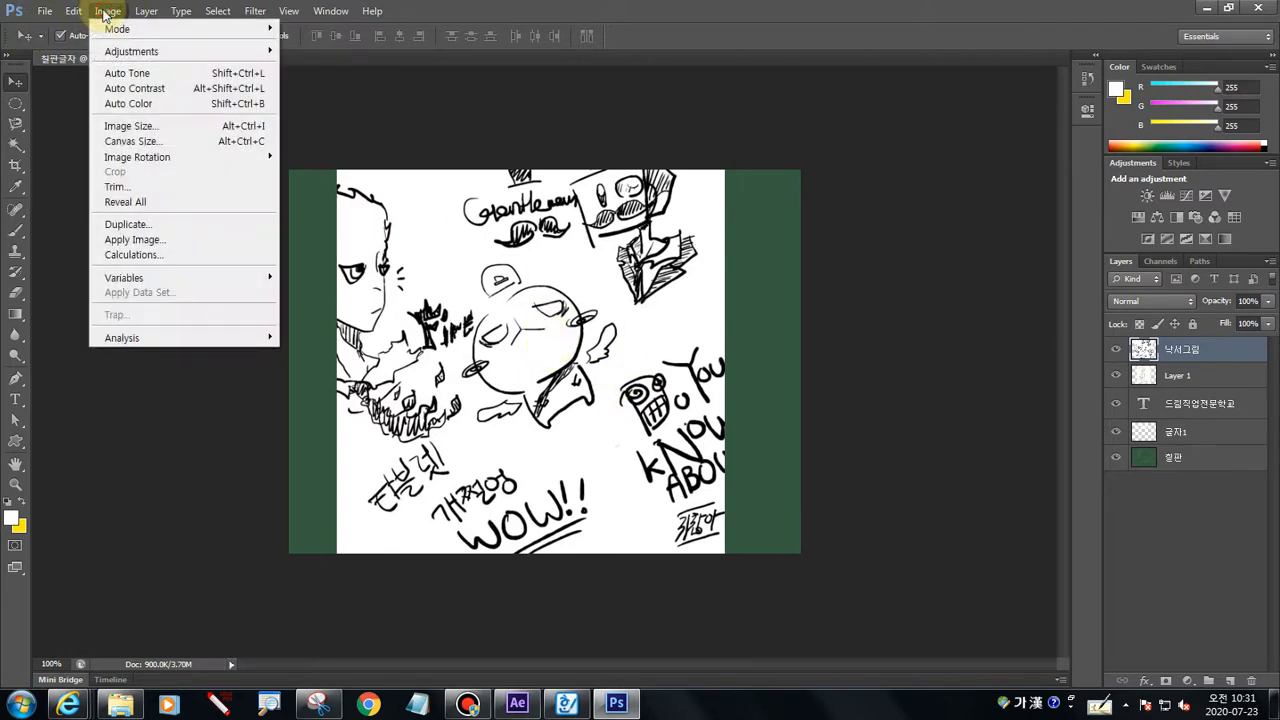
{"action": "mouse_move", "coordinate": [117, 51]}
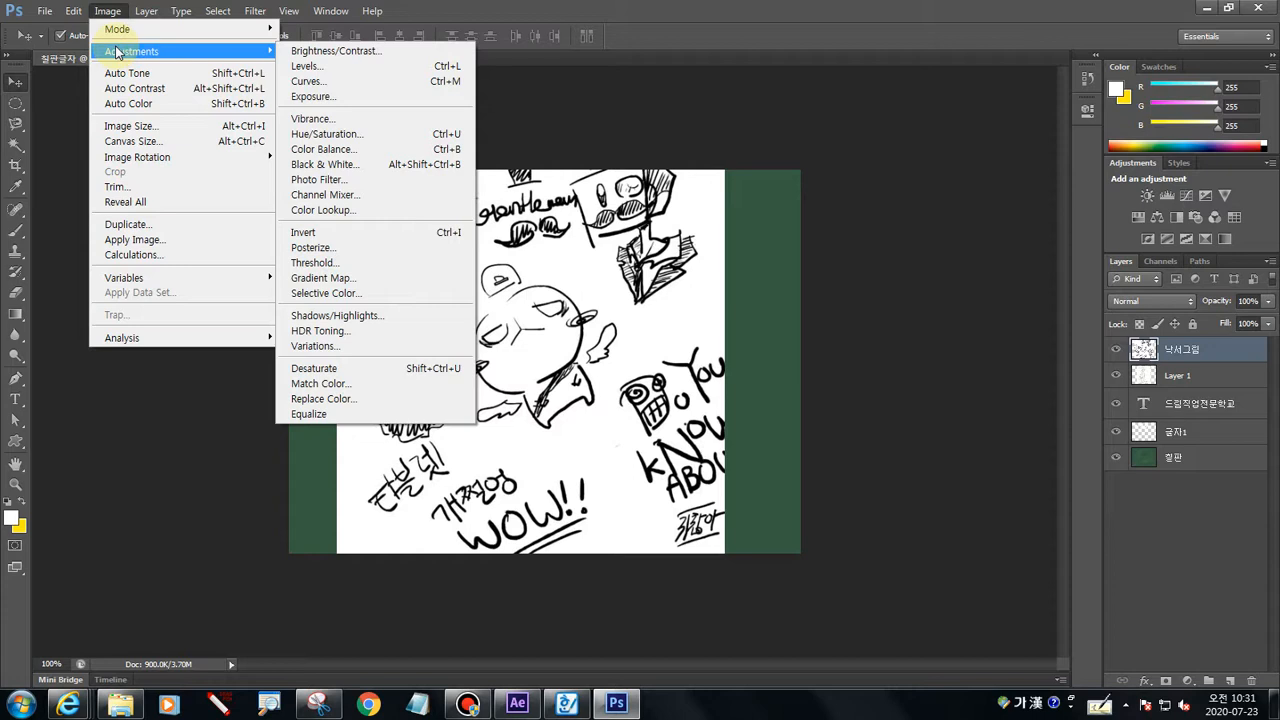
{"action": "left_click", "coordinate": [322, 70]}
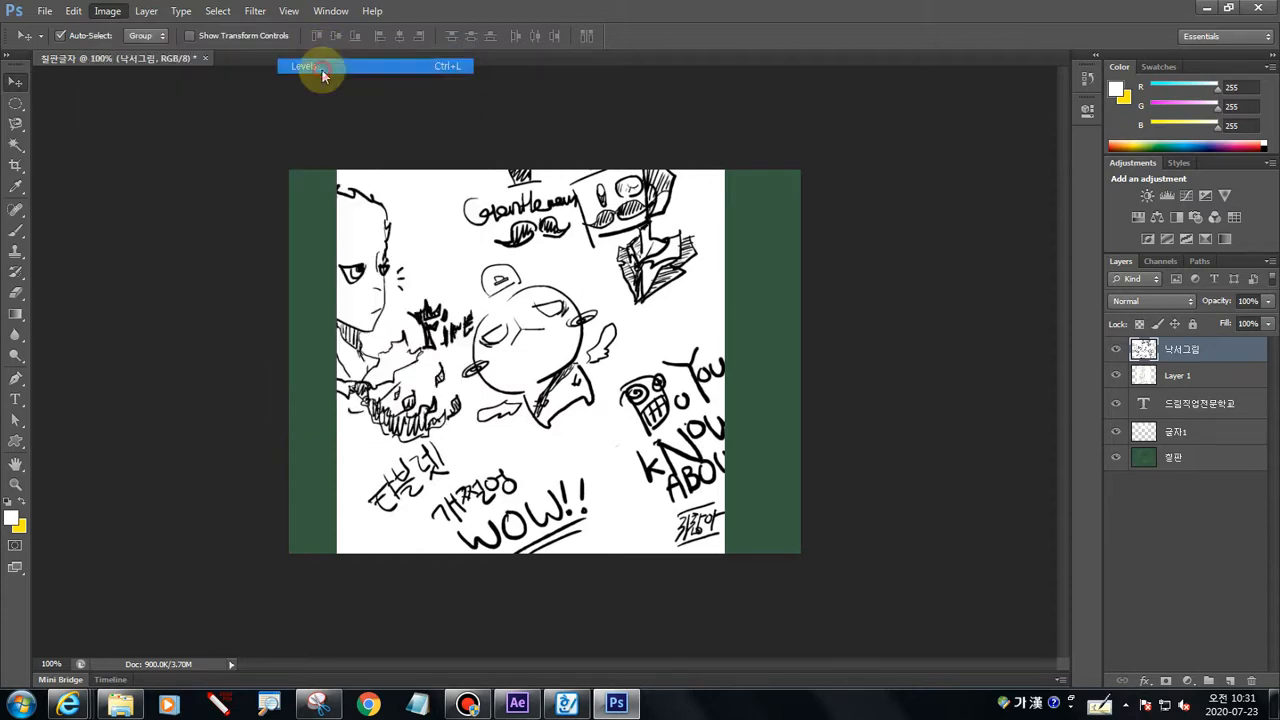
{"action": "left_click_drag", "start_coordinate": [350, 164], "coordinate": [263, 144]}
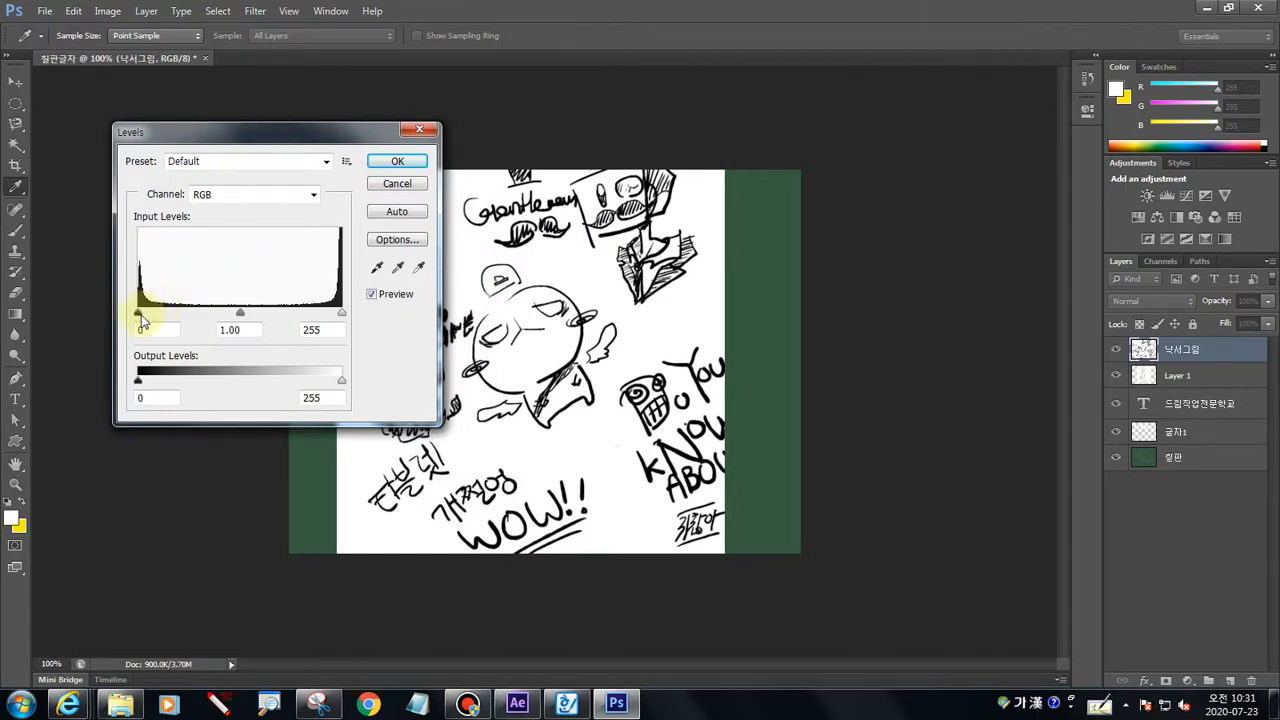
{"action": "left_click_drag", "start_coordinate": [139, 313], "coordinate": [155, 319]}
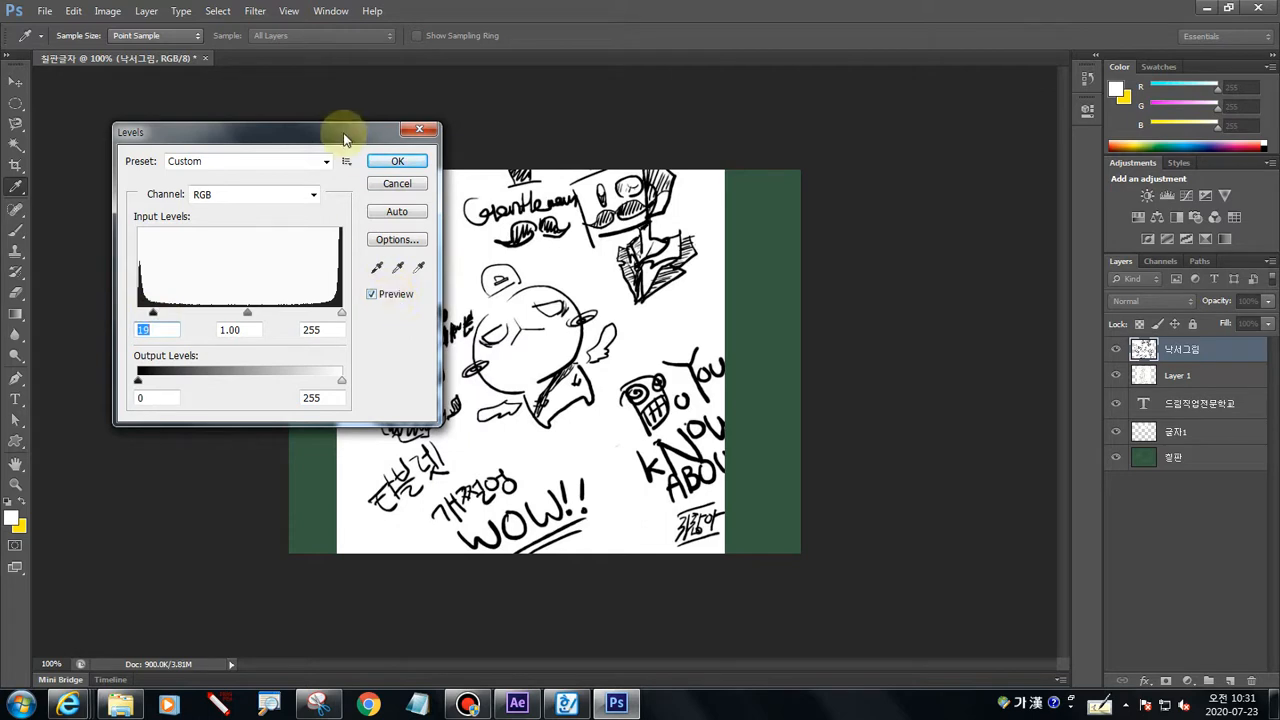
{"action": "left_click_drag", "start_coordinate": [337, 129], "coordinate": [308, 125]}
{"action": "left_click_drag", "start_coordinate": [311, 314], "coordinate": [288, 313]}
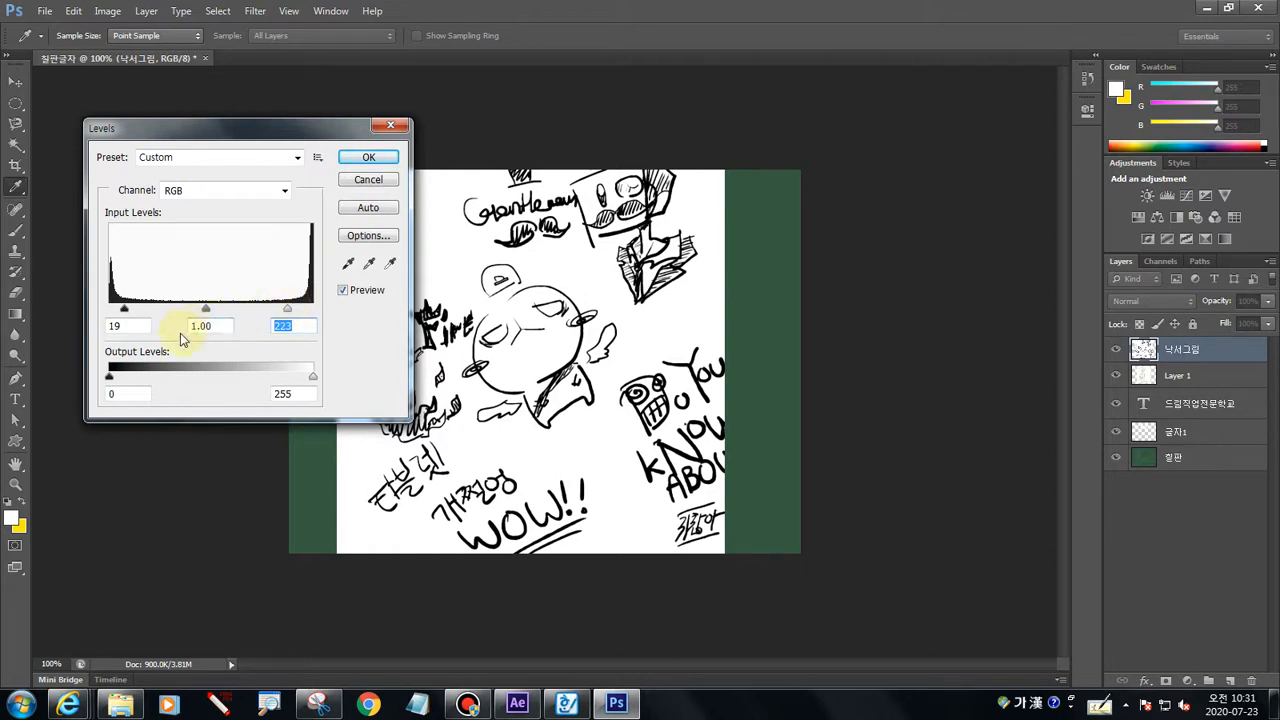
{"action": "double_click", "coordinate": [126, 325]}
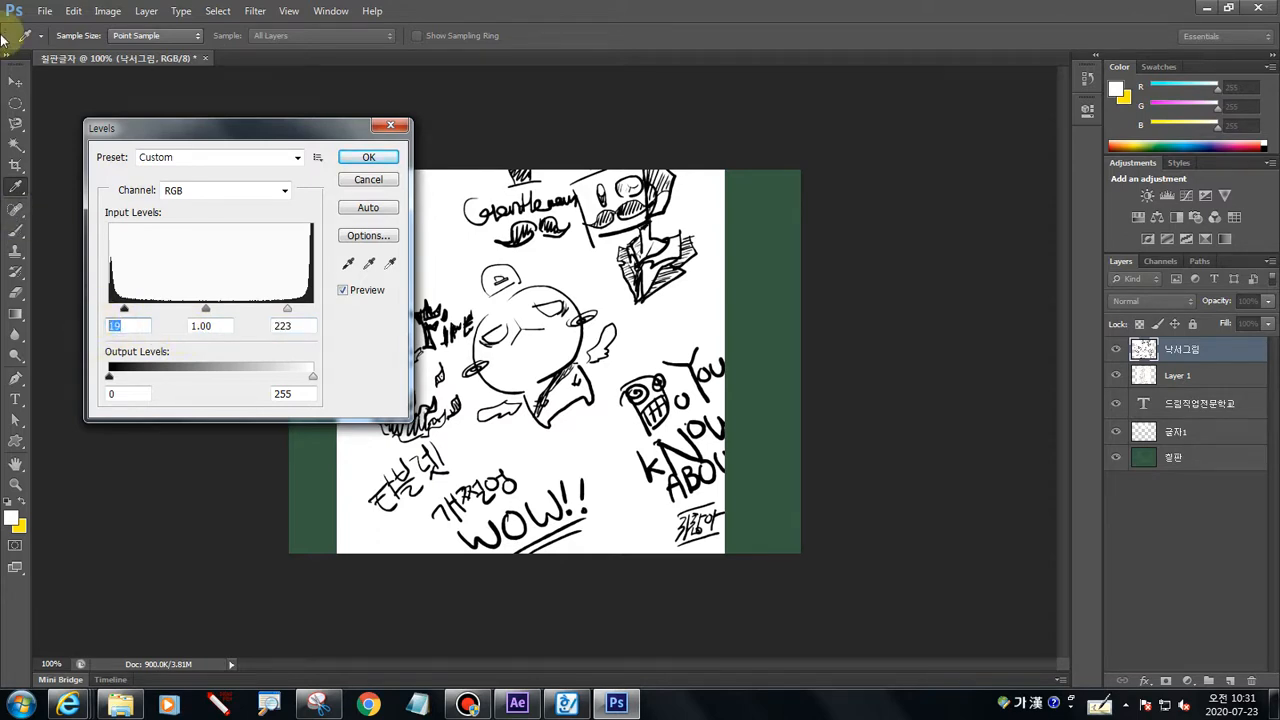
{"action": "type", "text": "40"}
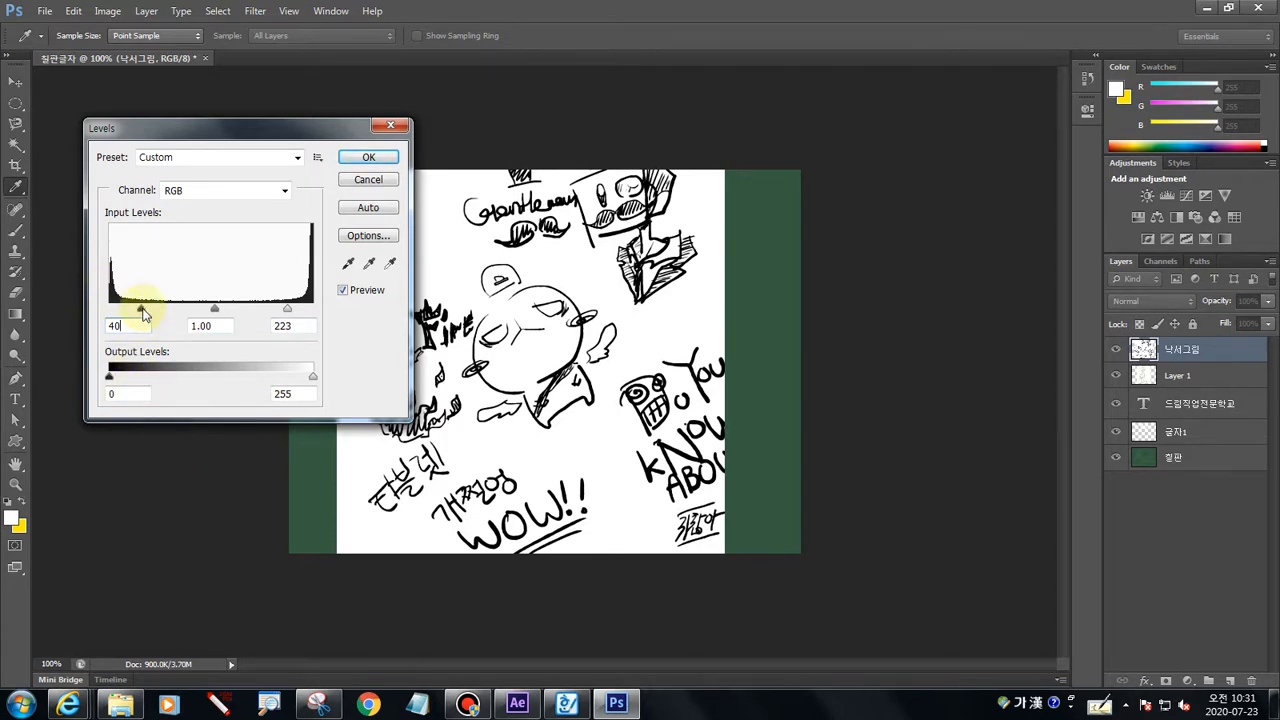
Set the highlight input level to 245 and the midtone to 1.1, and apply the Levels adjustment
{"action": "left_click_drag", "start_coordinate": [287, 309], "coordinate": [295, 320]}
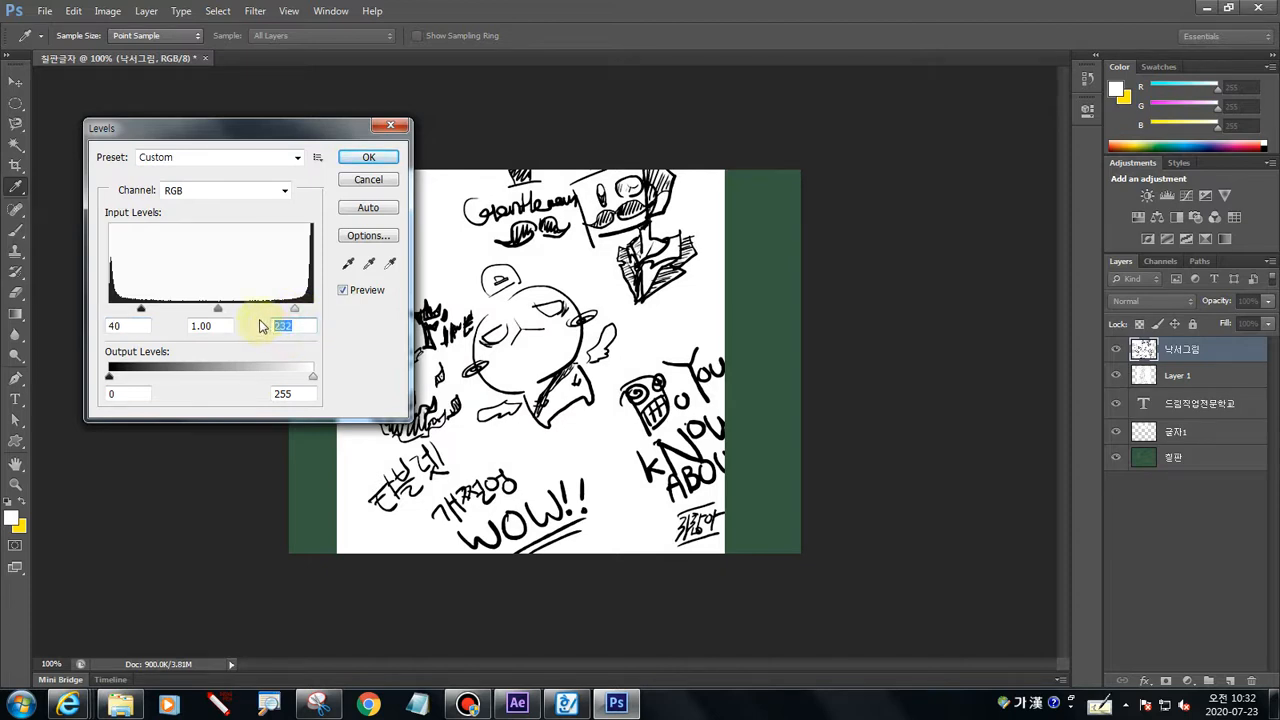
{"action": "type", "text": "245"}
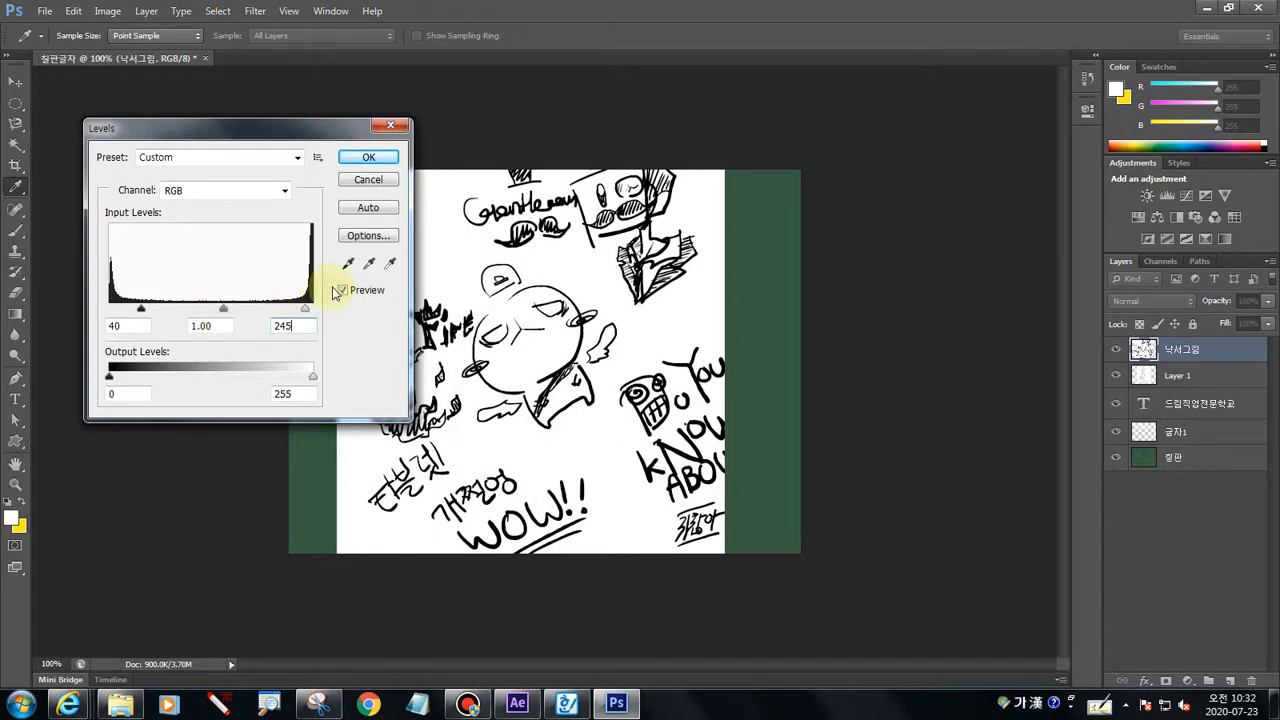
{"action": "left_click", "coordinate": [216, 328]}
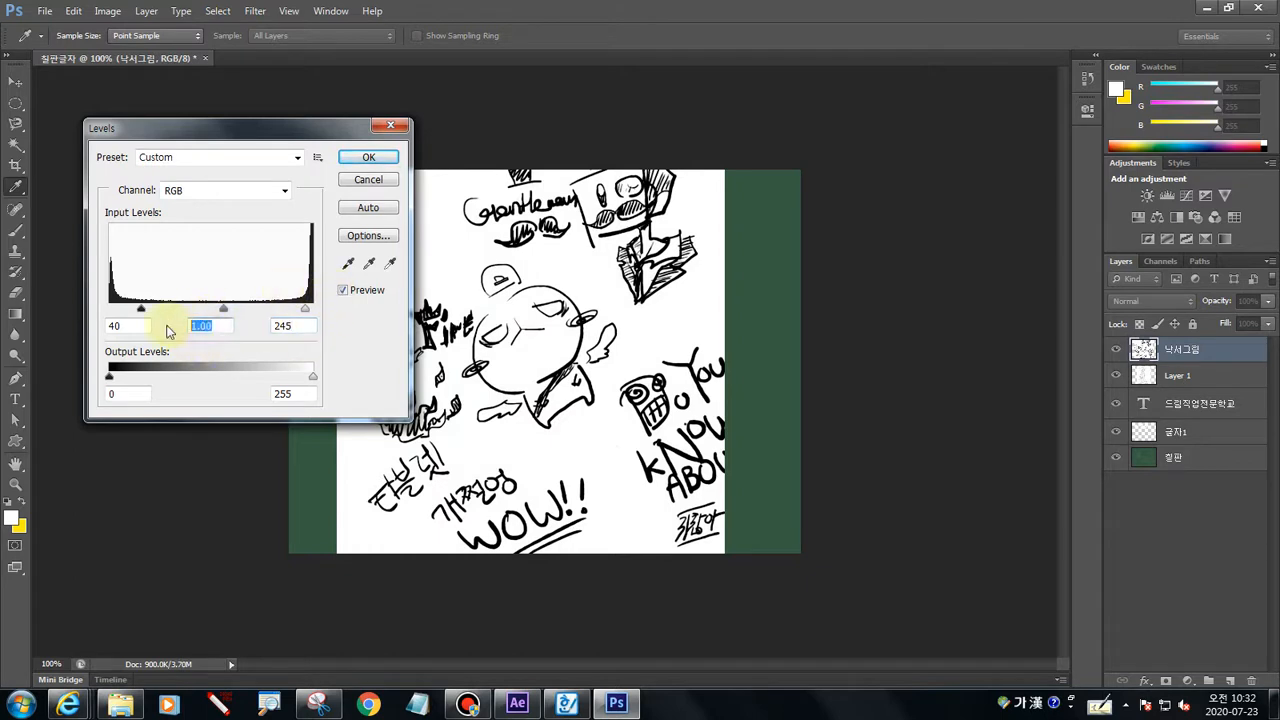
{"action": "type", "text": "1"}
{"action": "left_click", "coordinate": [213, 314]}
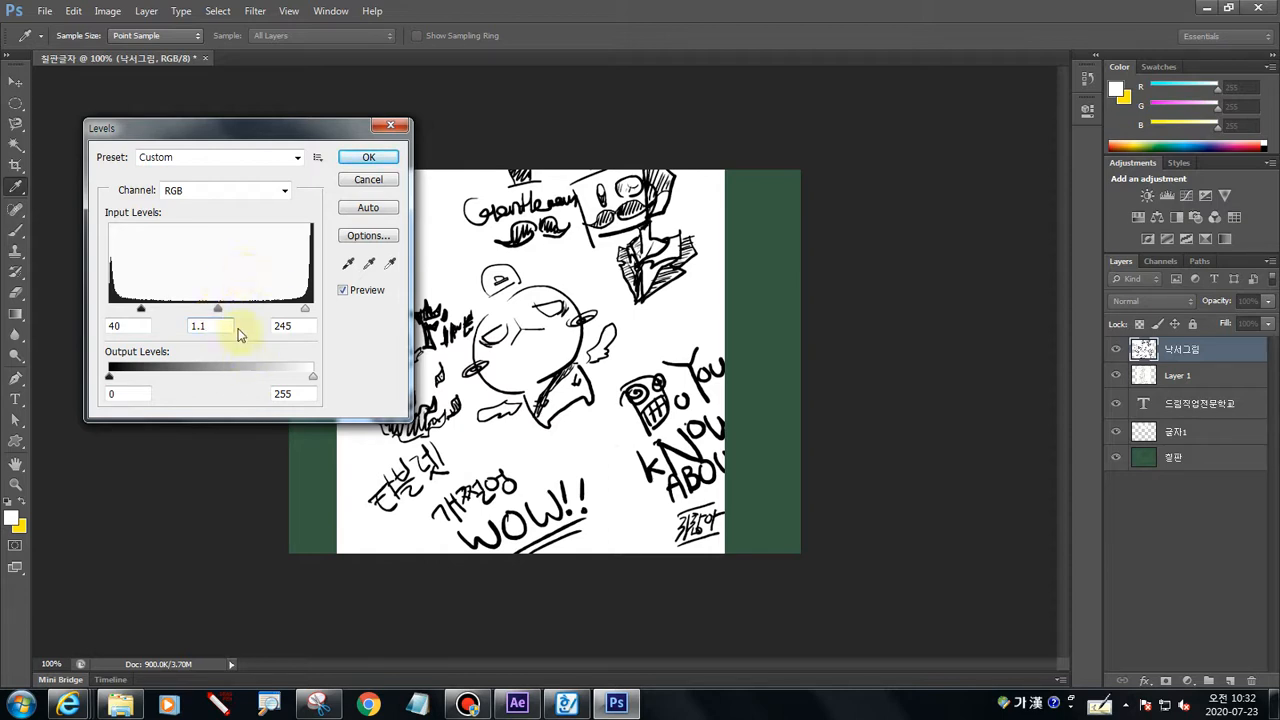
{"action": "left_click", "coordinate": [366, 160]}
{"action": "key", "text": "v"}
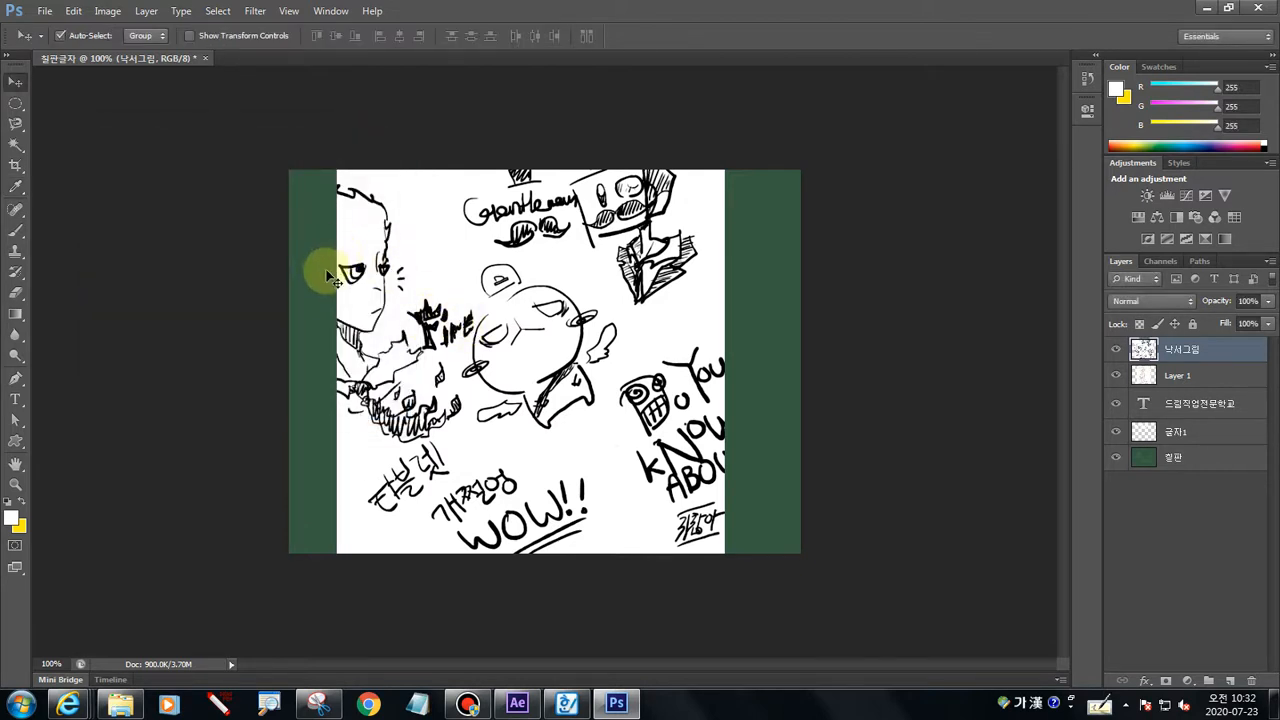
Invert the colors of the 낙서그림 layer
{"action": "left_click", "coordinate": [110, 14]}
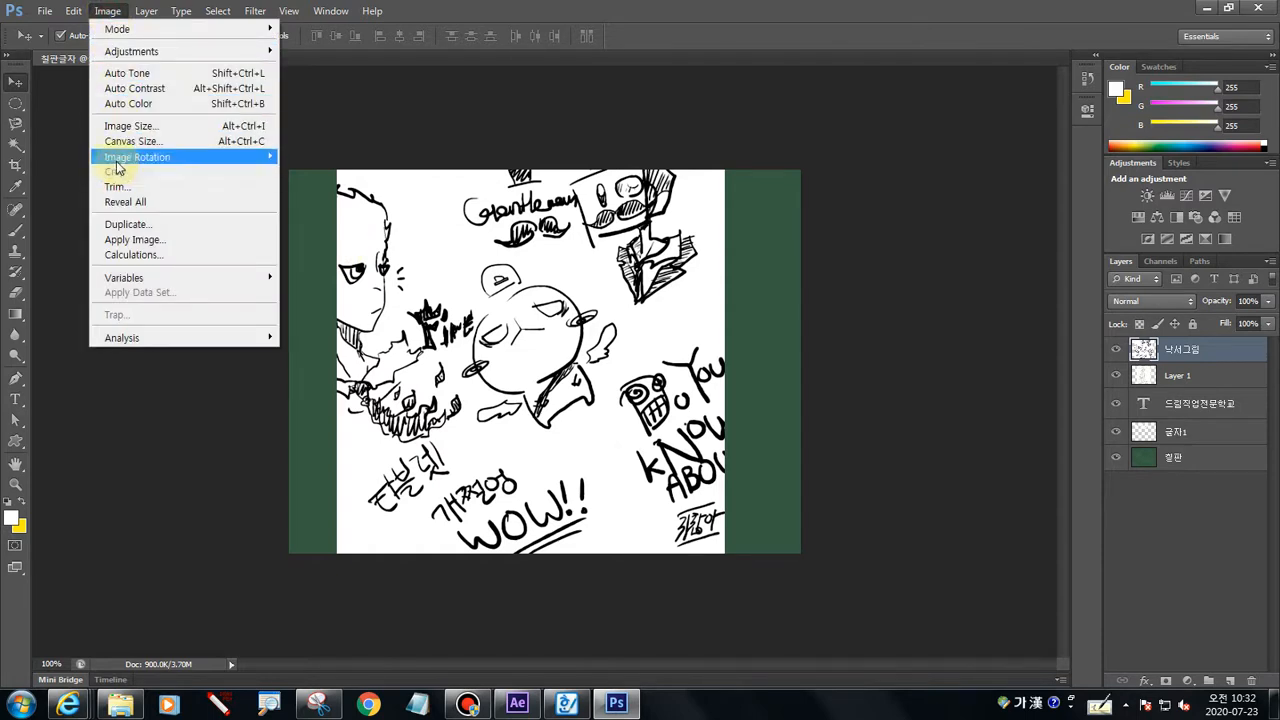
{"action": "mouse_move", "coordinate": [163, 60]}
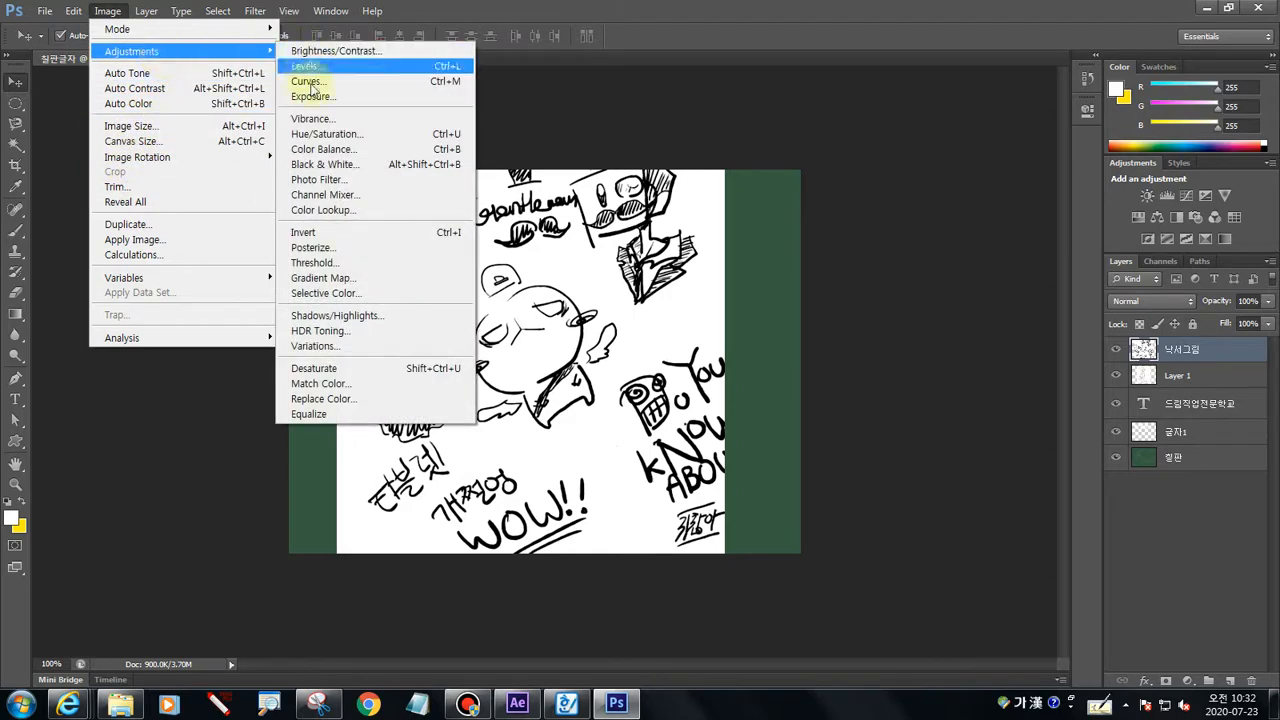
{"action": "left_click", "coordinate": [316, 240]}
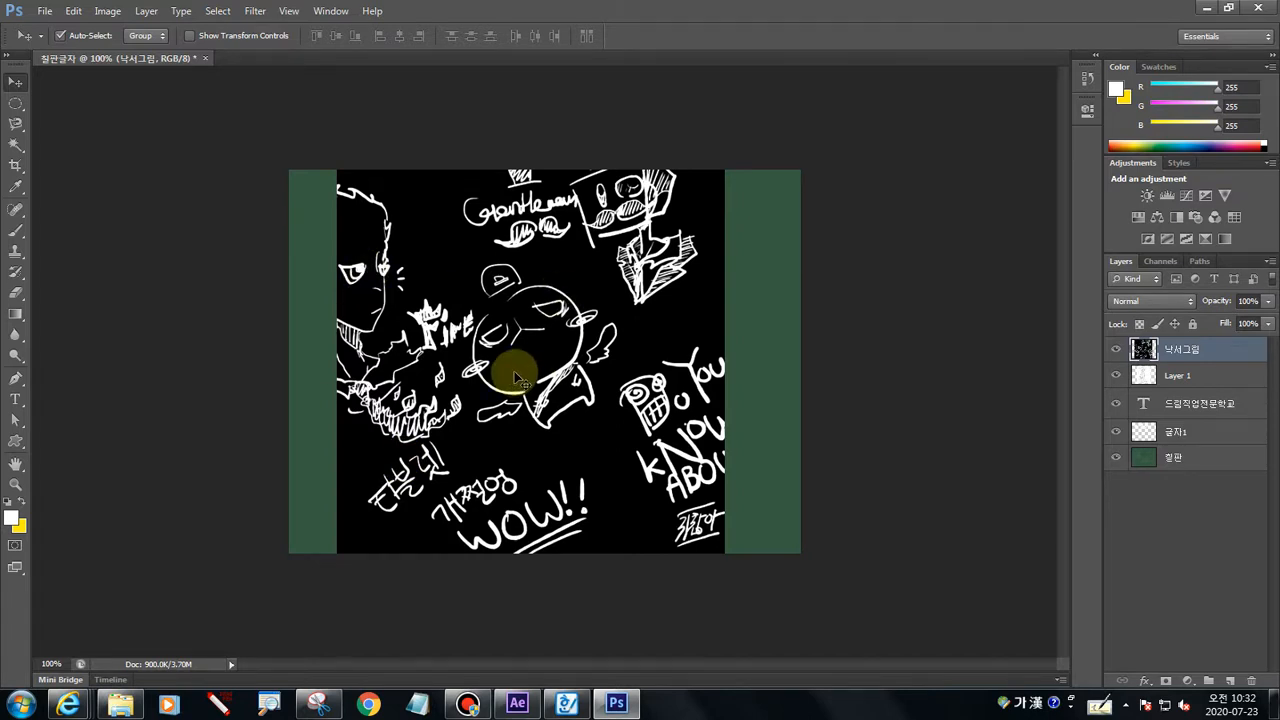
{"action": "left_click", "coordinate": [218, 705]}
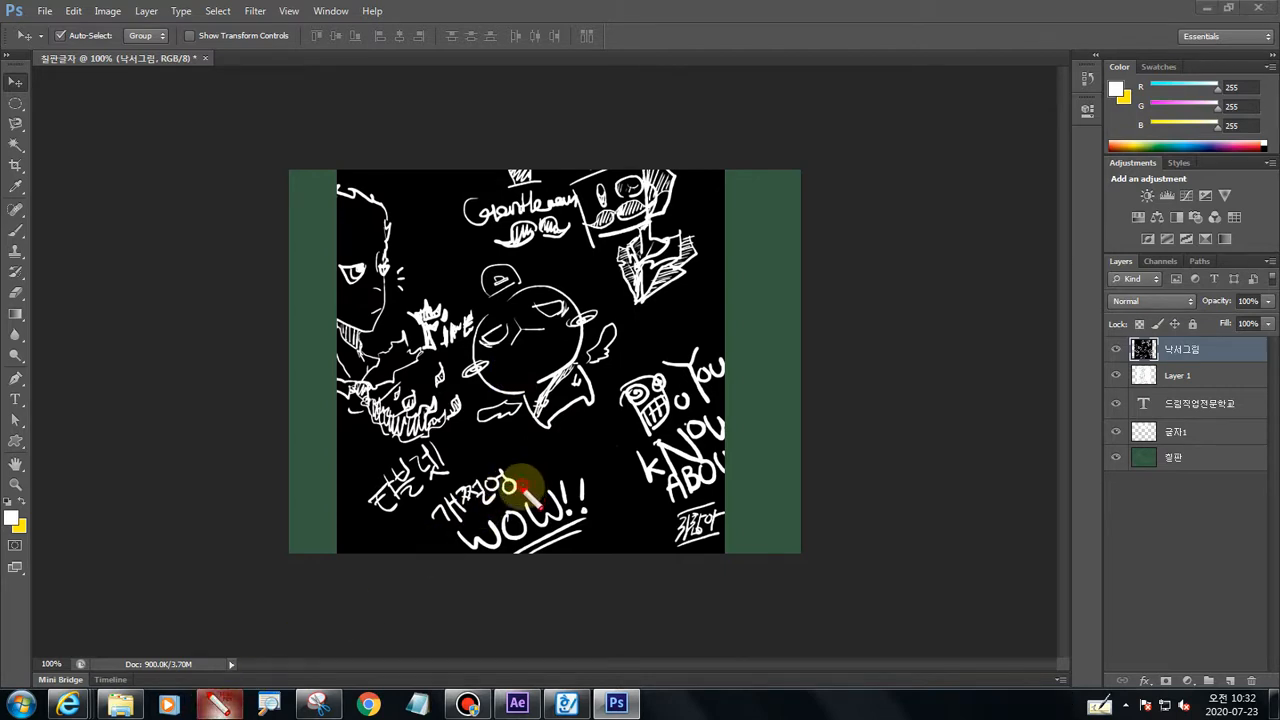
{"action": "mouse_move", "coordinate": [522, 486]}
{"action": "left_mouse_down"}
{"action": "mouse_move", "coordinate": [450, 531]}
{"action": "mouse_move", "coordinate": [440, 510]}
{"action": "mouse_move", "coordinate": [478, 469]}
{"action": "mouse_move", "coordinate": [522, 490]}
{"action": "left_mouse_up"}
{"action": "mouse_move", "coordinate": [440, 492]}
{"action": "left_mouse_down"}
{"action": "mouse_move", "coordinate": [386, 524]}
{"action": "mouse_move", "coordinate": [374, 474]}
{"action": "mouse_move", "coordinate": [448, 434]}
{"action": "mouse_move", "coordinate": [458, 468]}
{"action": "left_mouse_up"}
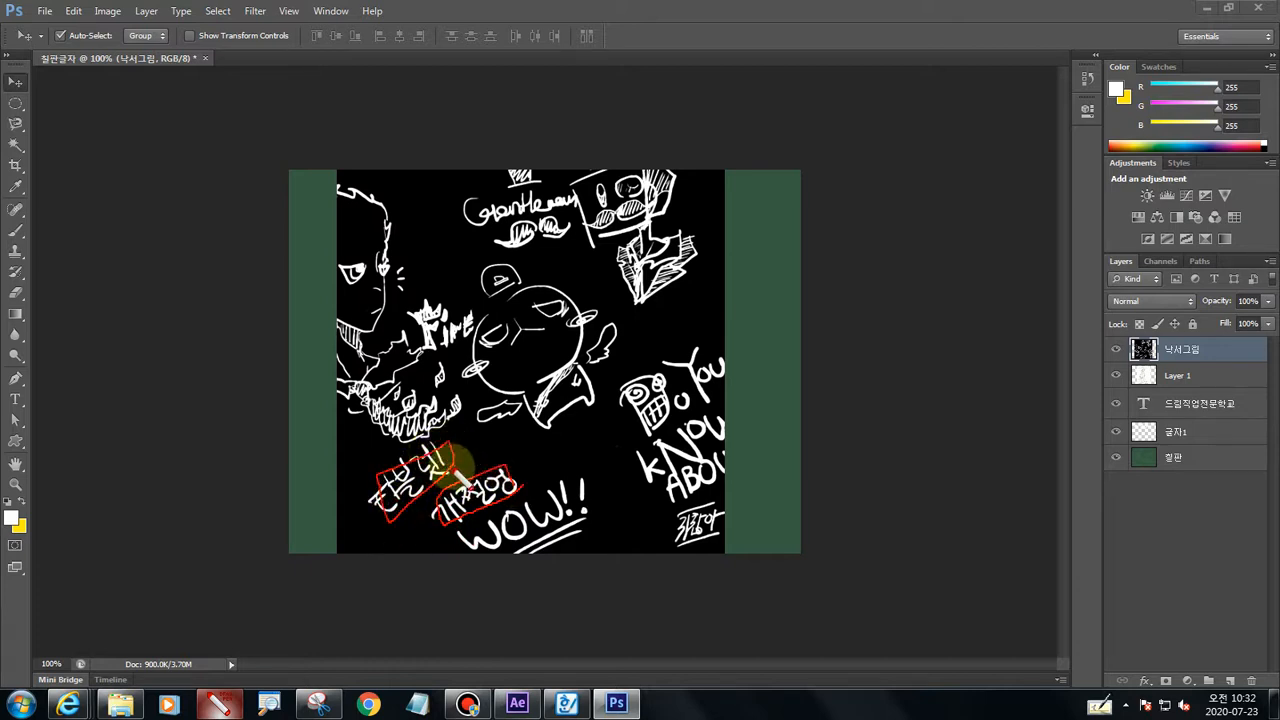
{"action": "key", "text": "Escape"}
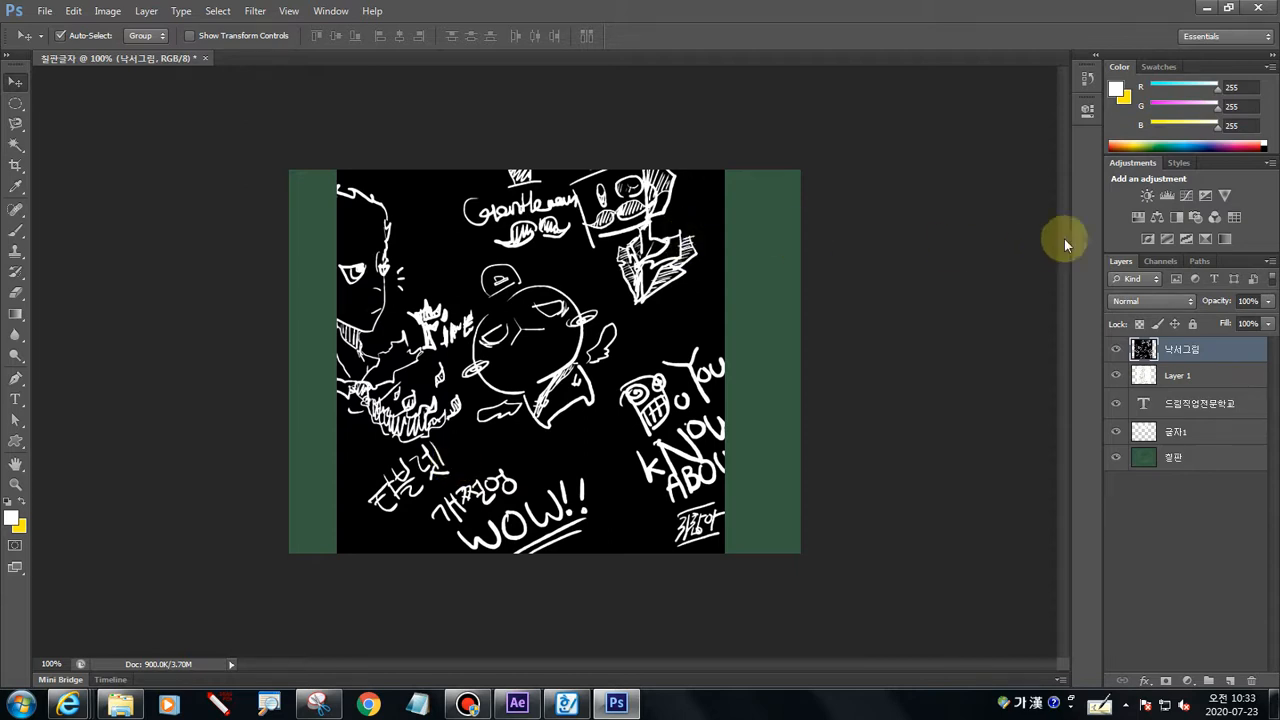
Set the blend mode of the 낙서그림 layer to Screen
{"action": "left_click", "coordinate": [1152, 300]}
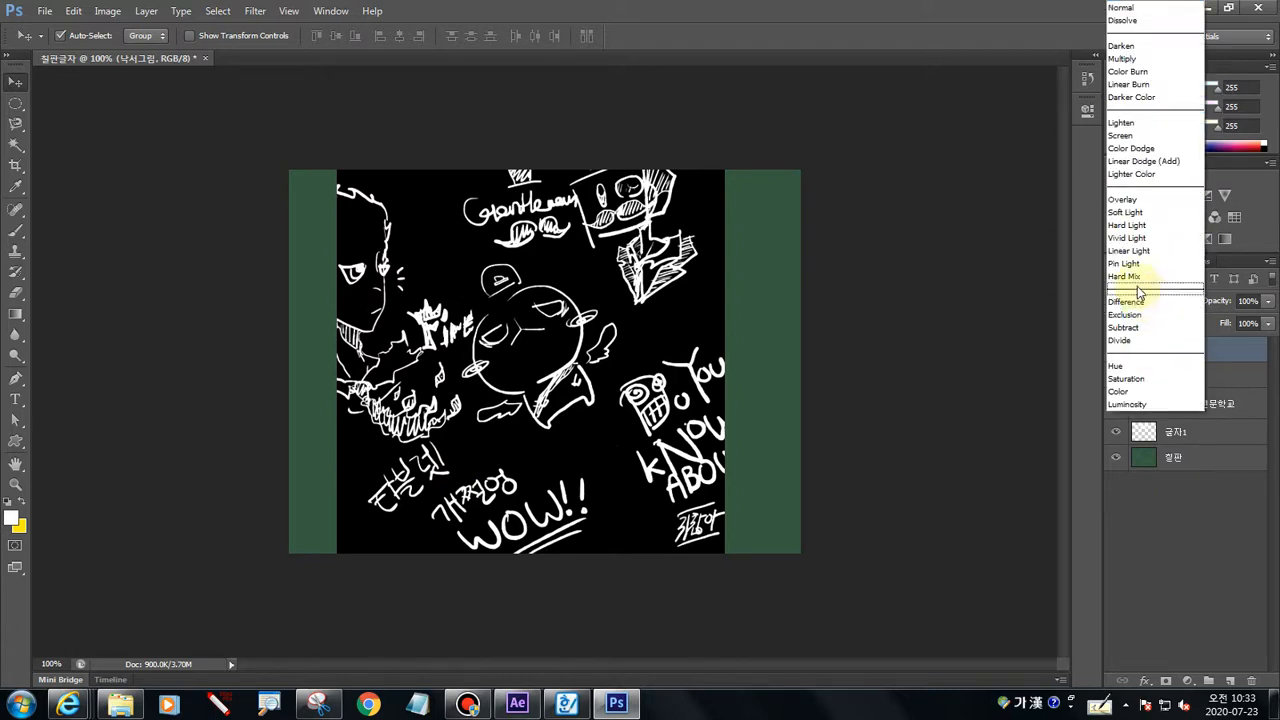
{"action": "left_click", "coordinate": [1053, 350]}
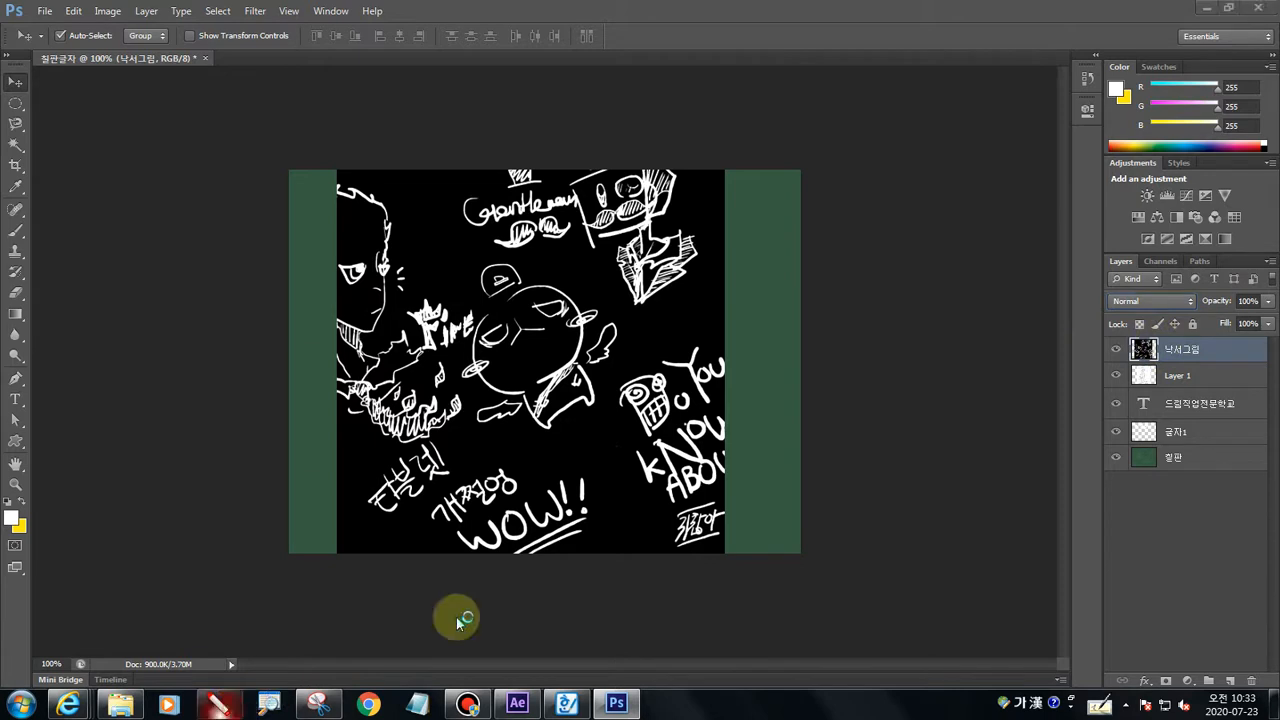
{"action": "mouse_move", "coordinate": [1157, 308]}
{"action": "left_mouse_down"}
{"action": "mouse_move", "coordinate": [1080, 310]}
{"action": "mouse_move", "coordinate": [1078, 285]}
{"action": "mouse_move", "coordinate": [1158, 291]}
{"action": "mouse_move", "coordinate": [1159, 318]}
{"action": "left_mouse_up"}
{"action": "key", "text": "Escape"}
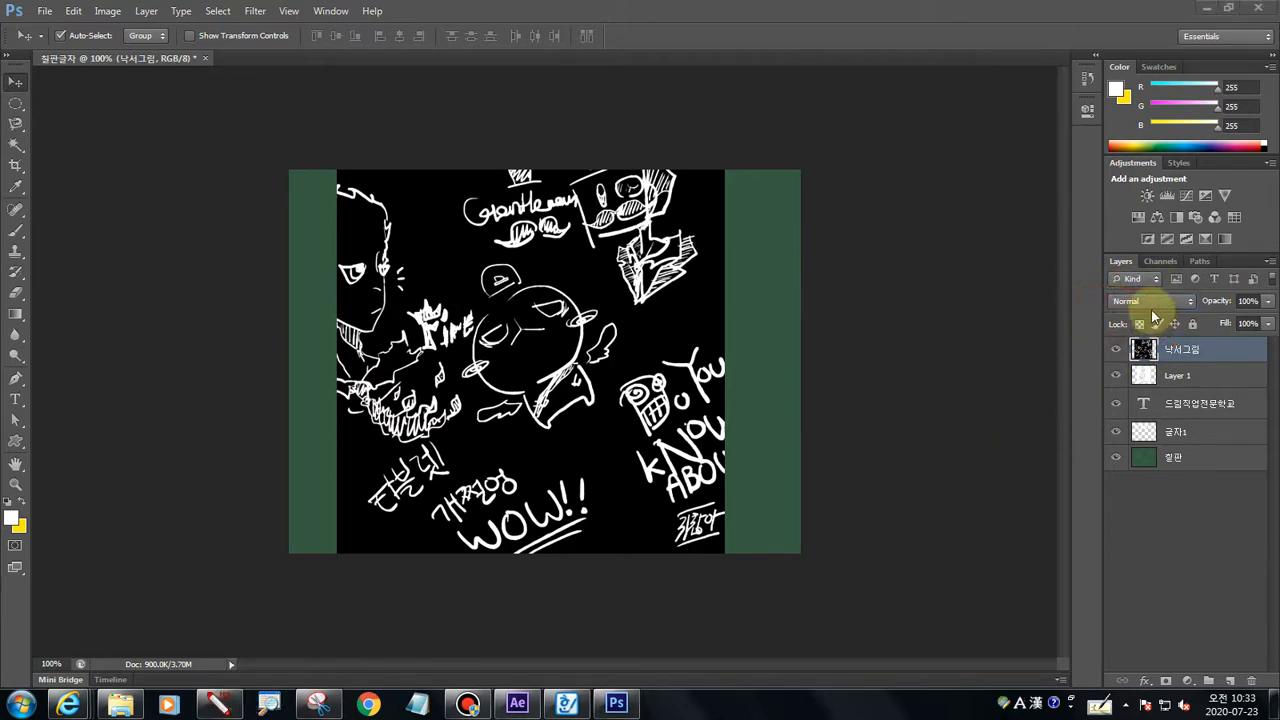
{"action": "left_click", "coordinate": [1148, 301]}
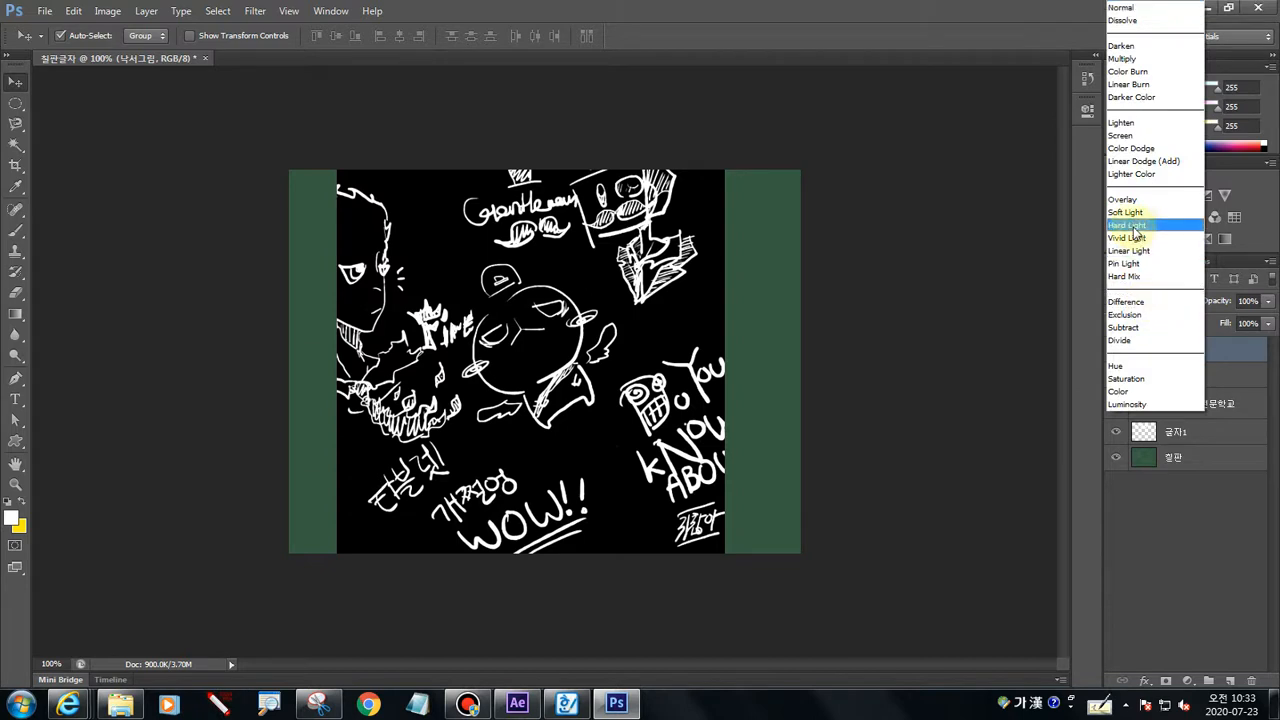
{"action": "left_click", "coordinate": [1132, 136]}
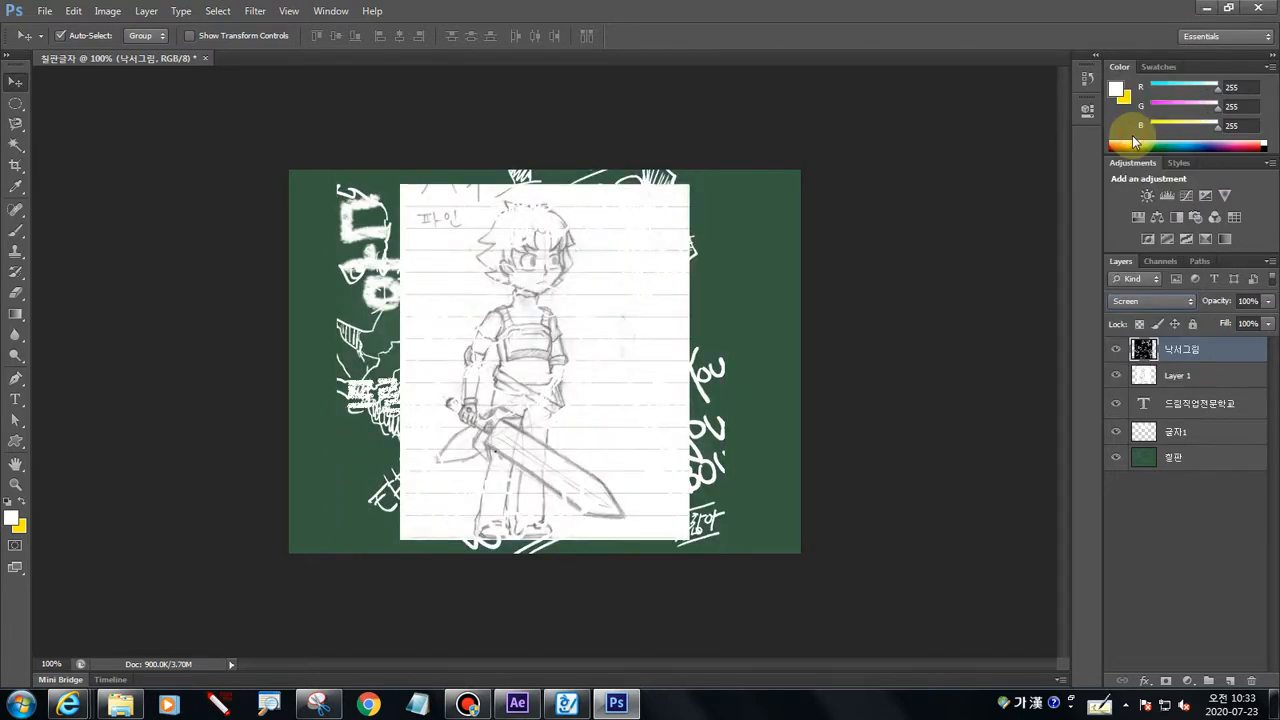
Hide Layer 1, the 드림직업전문학교 text layer and the 글자1 layer so only the doodle shows on the chalkboard
{"action": "left_click", "coordinate": [1116, 376]}
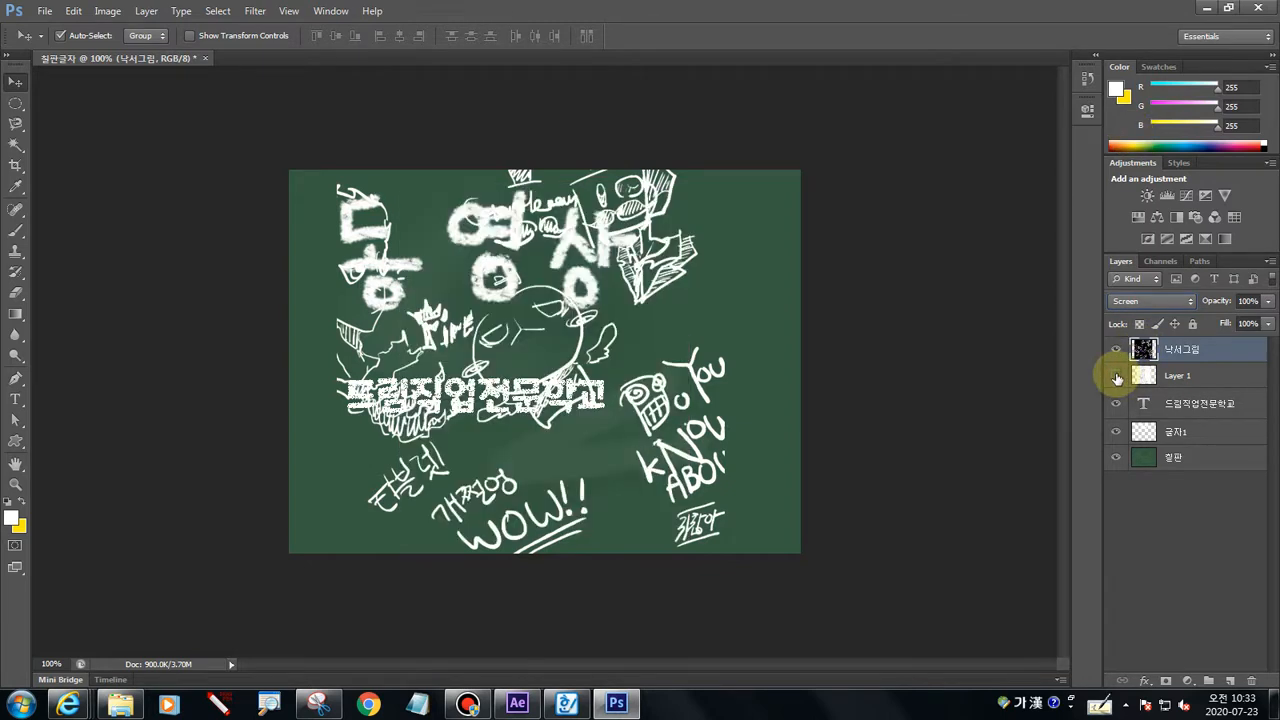
{"action": "left_click", "coordinate": [1116, 376]}
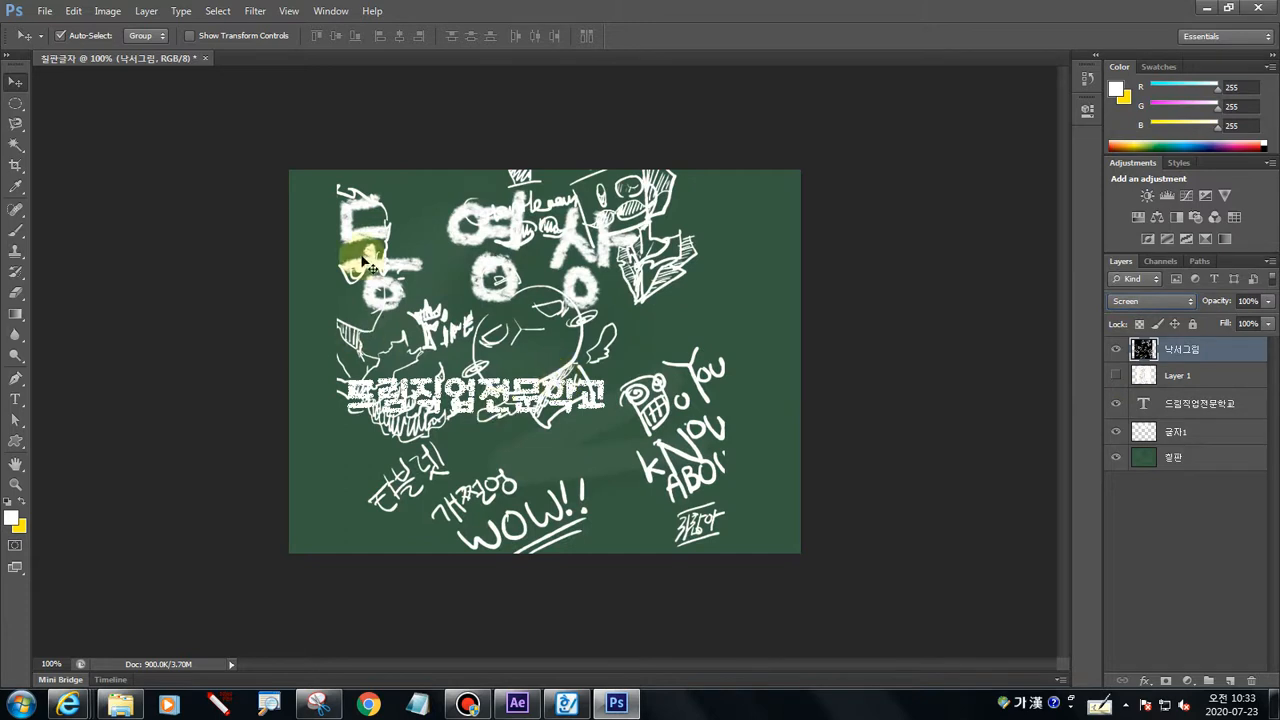
{"action": "left_click", "coordinate": [1116, 405]}
{"action": "left_click", "coordinate": [1116, 431]}
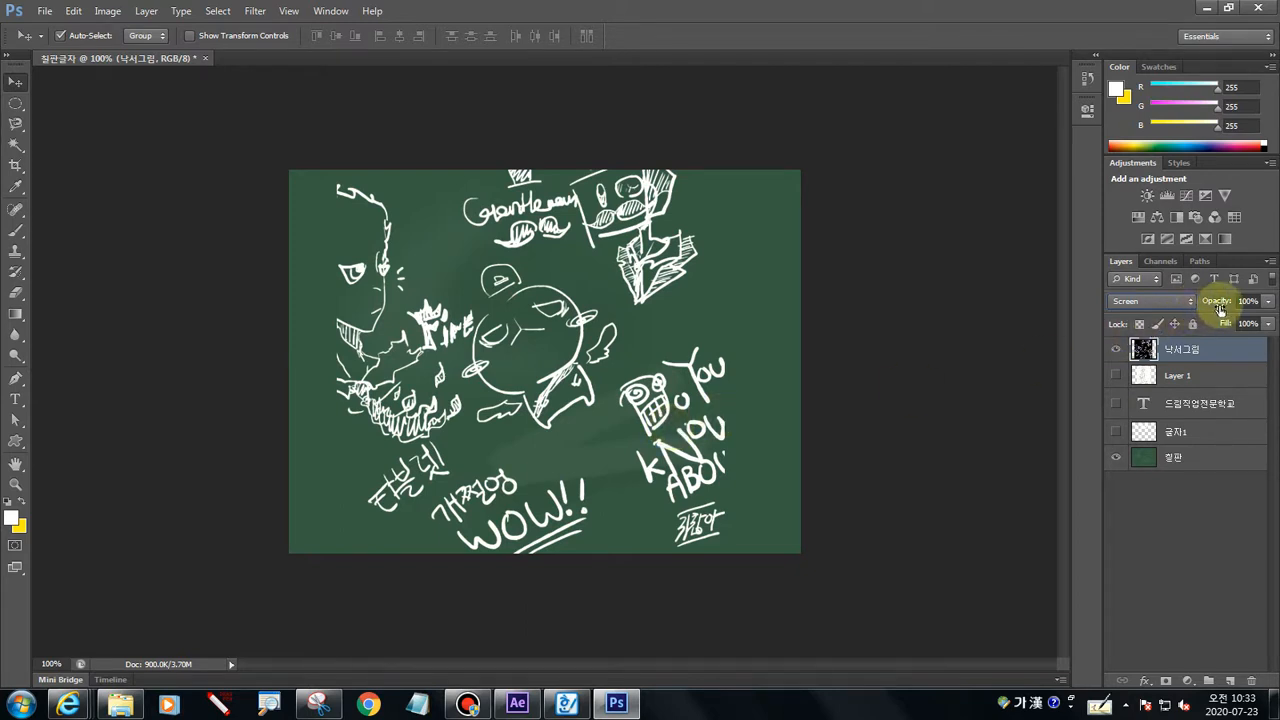
Lower the opacity of the 낙서그림 layer to 90% and keep that layer selected
{"action": "left_click", "coordinate": [1268, 301]}
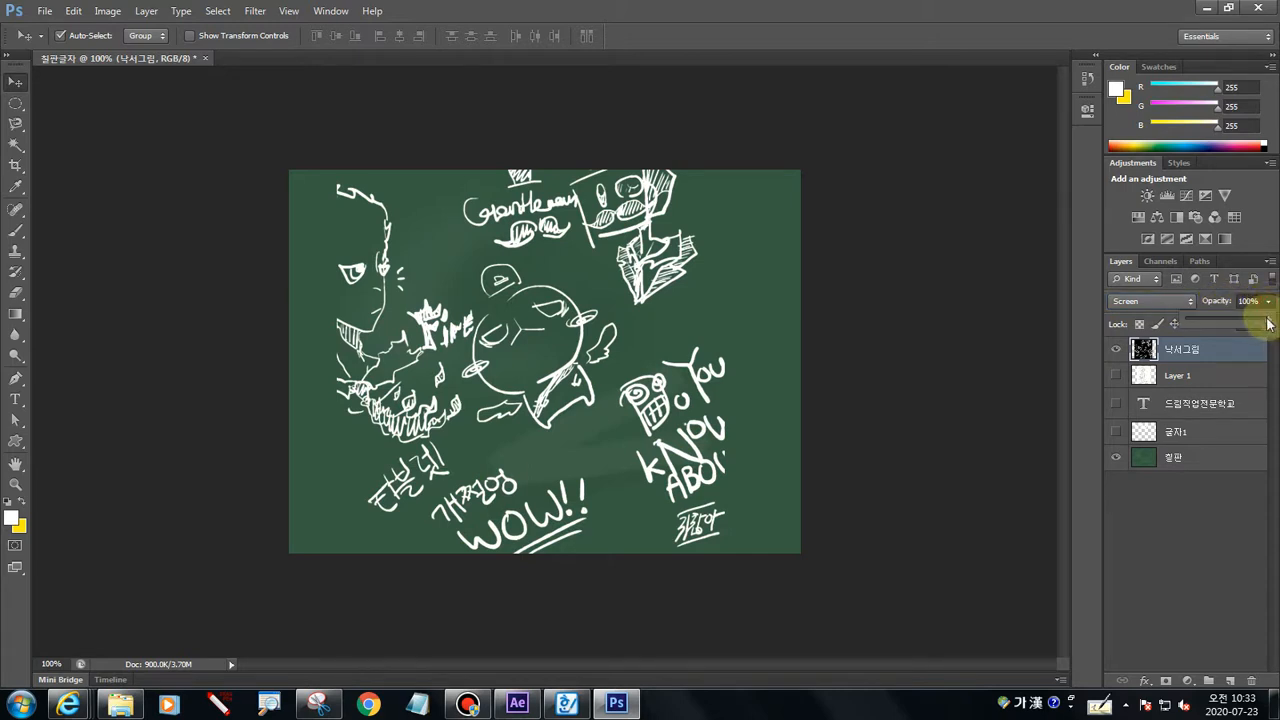
{"action": "left_click_drag", "start_coordinate": [1268, 322], "coordinate": [1260, 327]}
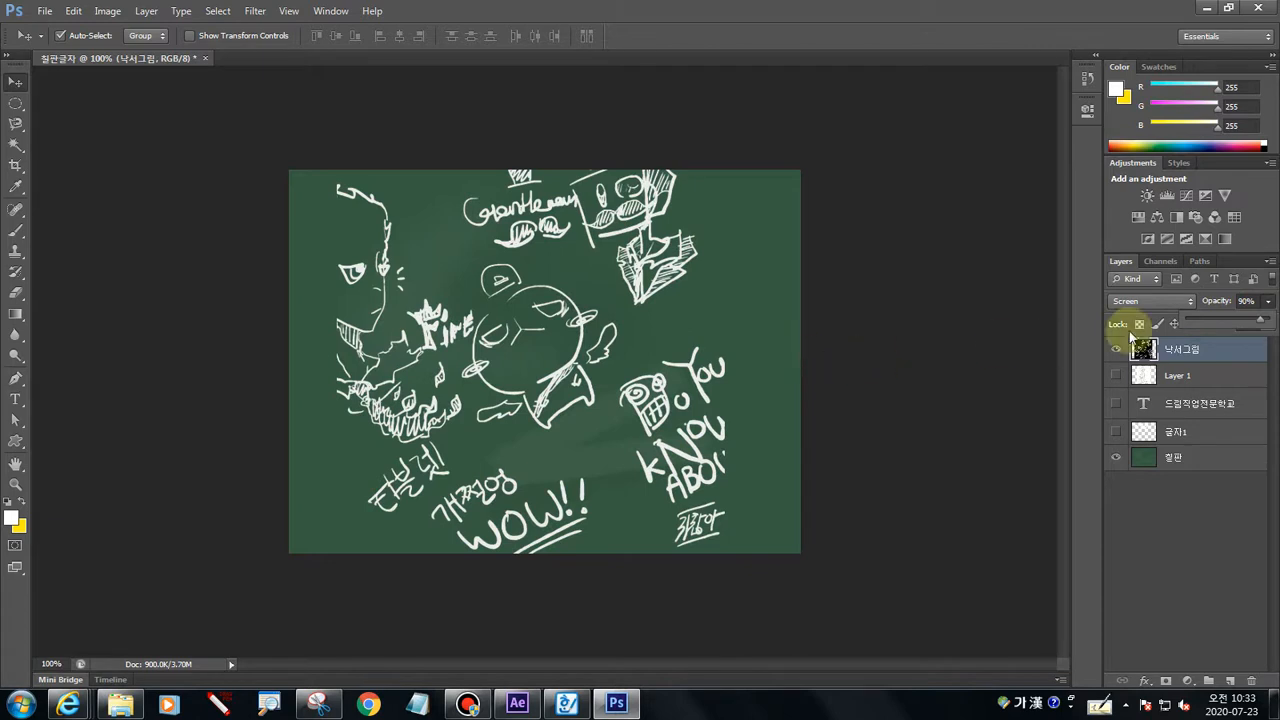
{"action": "left_click", "coordinate": [1131, 518]}
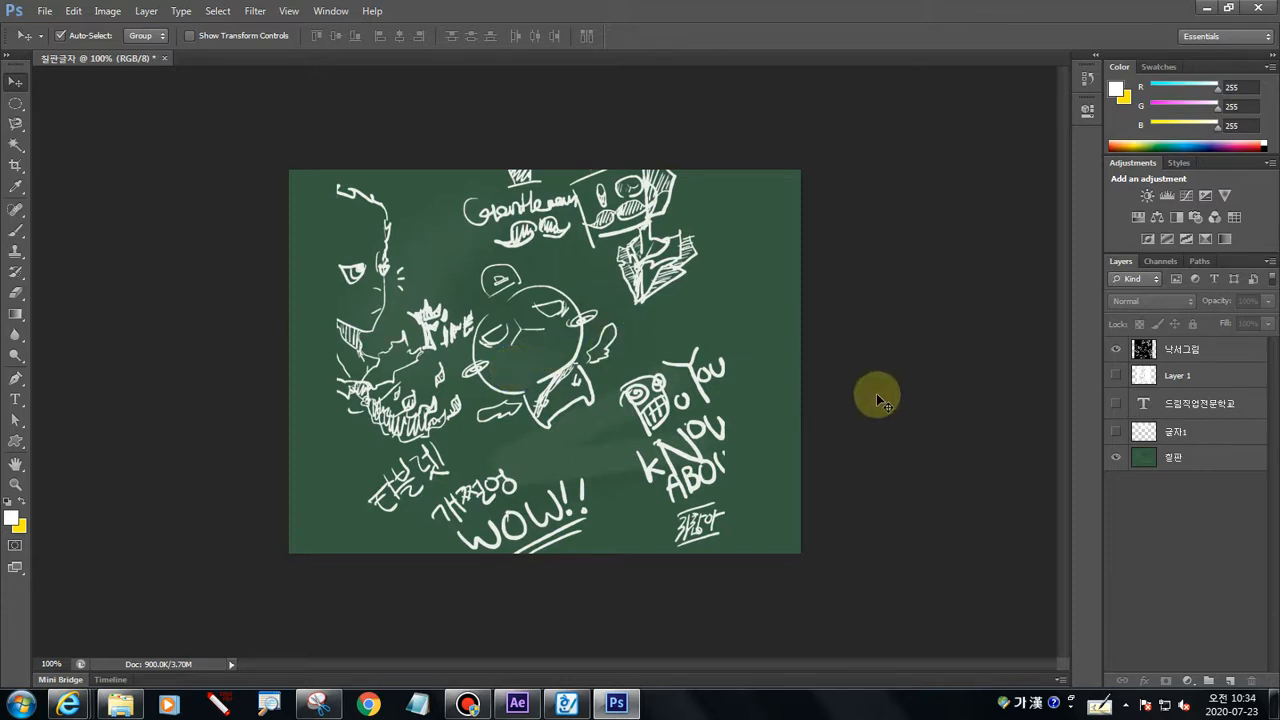
{"action": "left_click", "coordinate": [1190, 346]}
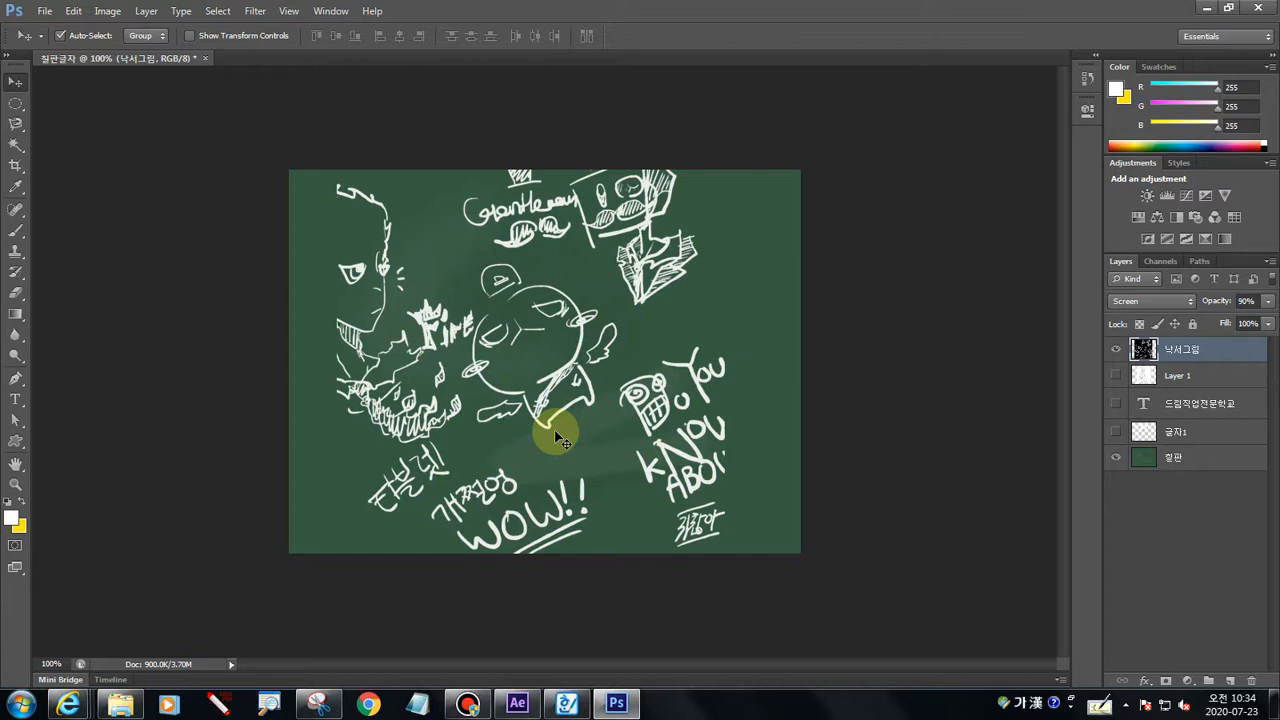
Hide the 낙서그림 layer, leave both lettering layers hidden, and show and select Layer 1 with the character sketch
{"action": "left_click", "coordinate": [1116, 350]}
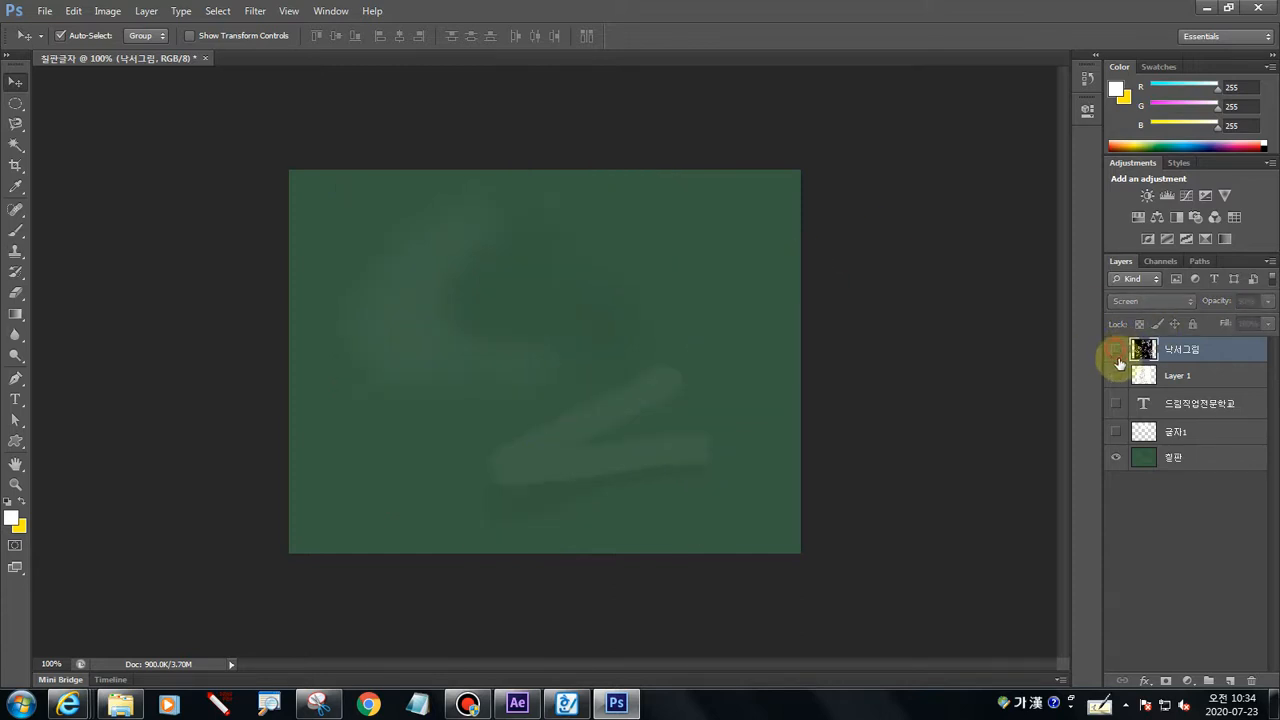
{"action": "left_click", "coordinate": [1116, 403]}
{"action": "left_click", "coordinate": [1116, 431]}
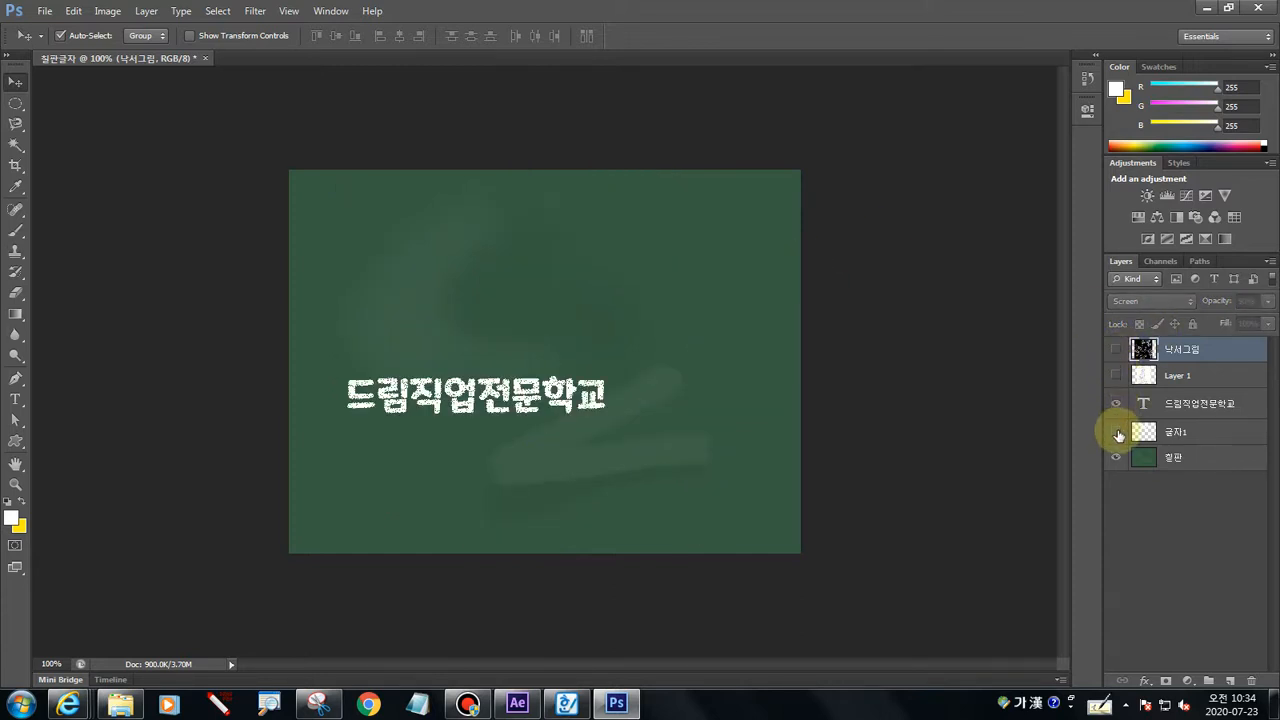
{"action": "left_click", "coordinate": [1118, 433]}
{"action": "left_click", "coordinate": [1116, 431]}
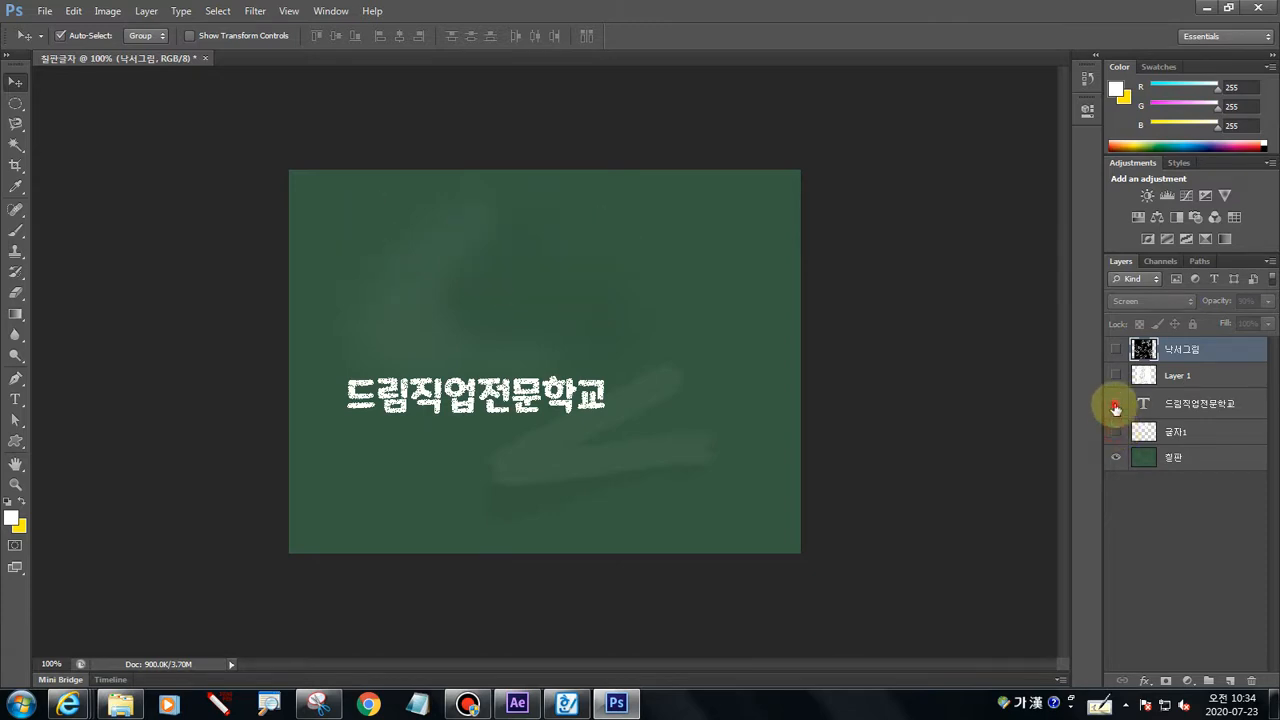
{"action": "left_click", "coordinate": [1116, 403]}
{"action": "left_click", "coordinate": [1116, 375]}
{"action": "left_click", "coordinate": [1150, 375]}
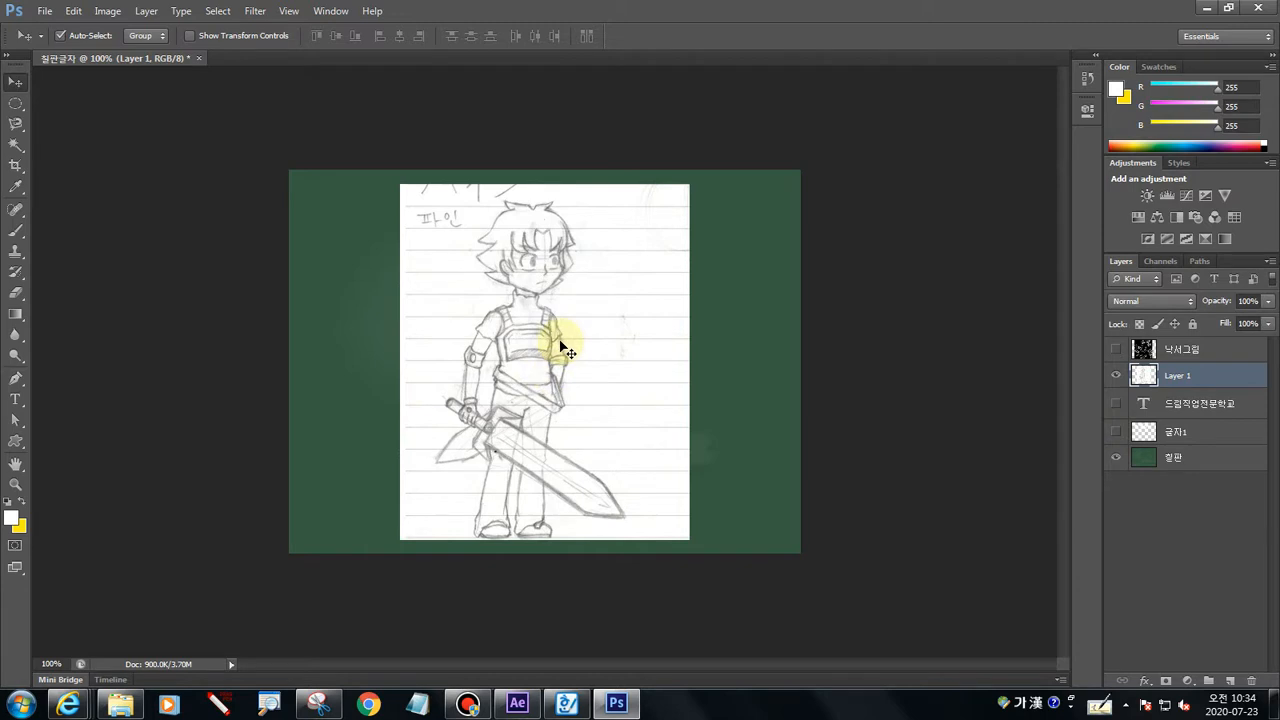
Apply a Levels adjustment to Layer 1 with input levels of 60 for shadows, 1.15 for midtones and 239 for highlights
{"action": "left_click", "coordinate": [107, 12]}
{"action": "mouse_move", "coordinate": [262, 51]}
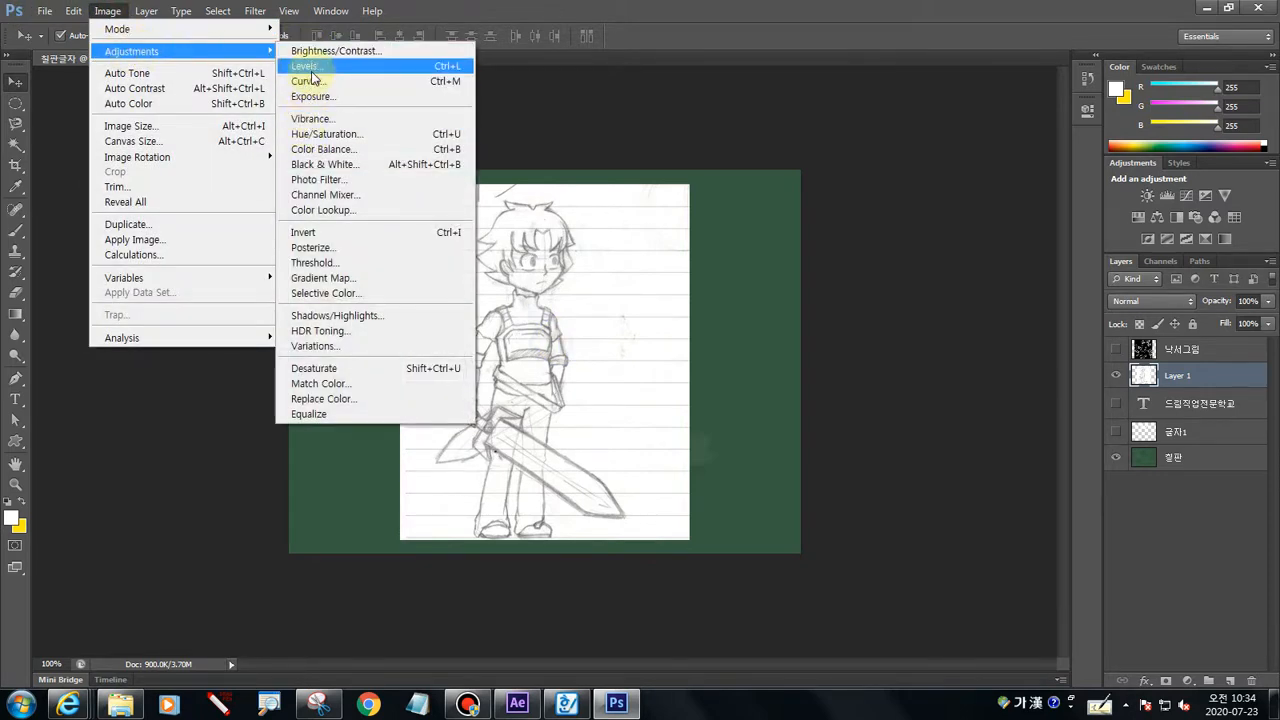
{"action": "left_click", "coordinate": [306, 66]}
{"action": "left_click_drag", "start_coordinate": [109, 308], "coordinate": [142, 314]}
{"action": "mouse_move", "coordinate": [311, 312]}
{"action": "left_mouse_down"}
{"action": "mouse_move", "coordinate": [287, 314]}
{"action": "mouse_move", "coordinate": [307, 313]}
{"action": "left_mouse_up"}
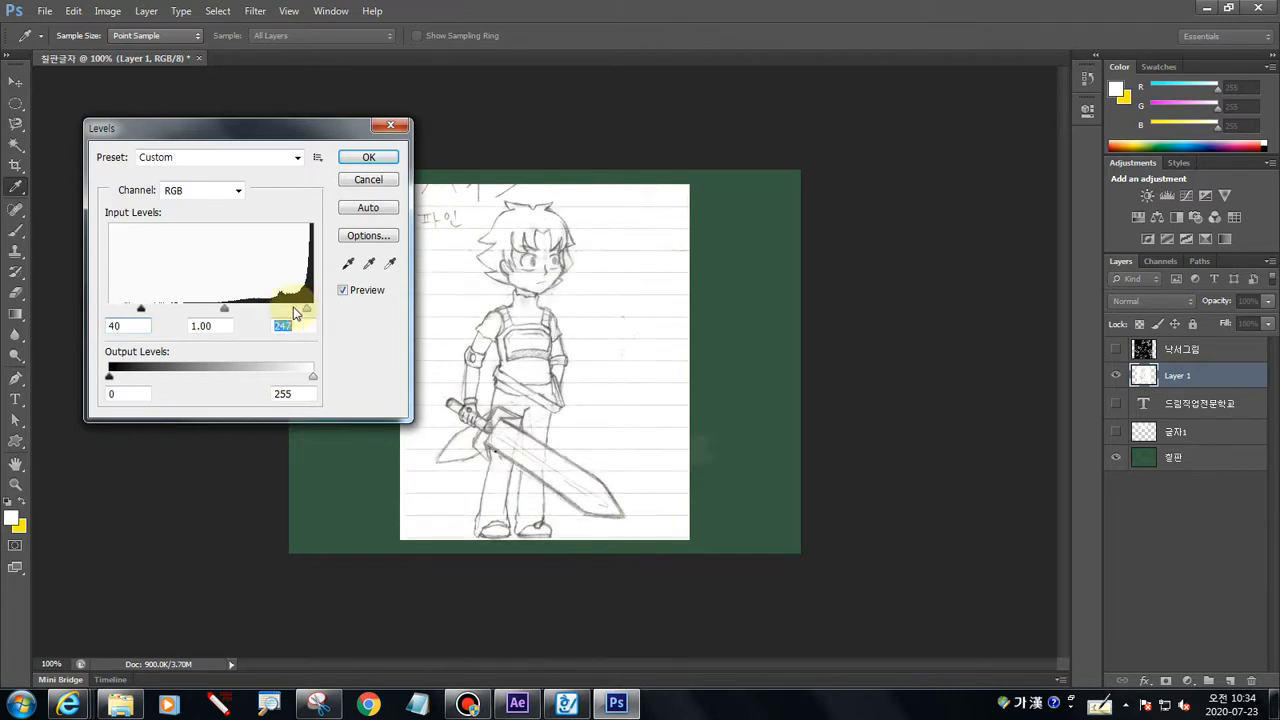
{"action": "left_click", "coordinate": [220, 312]}
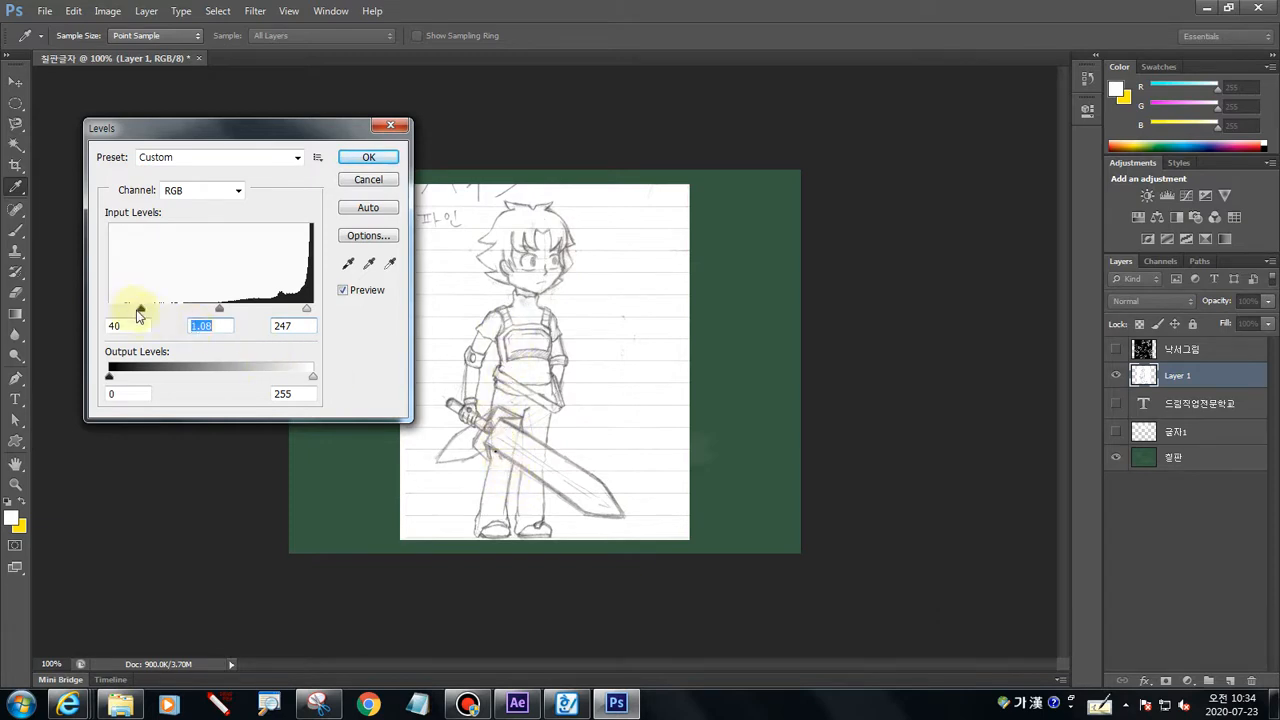
{"action": "left_click_drag", "start_coordinate": [139, 310], "coordinate": [150, 309]}
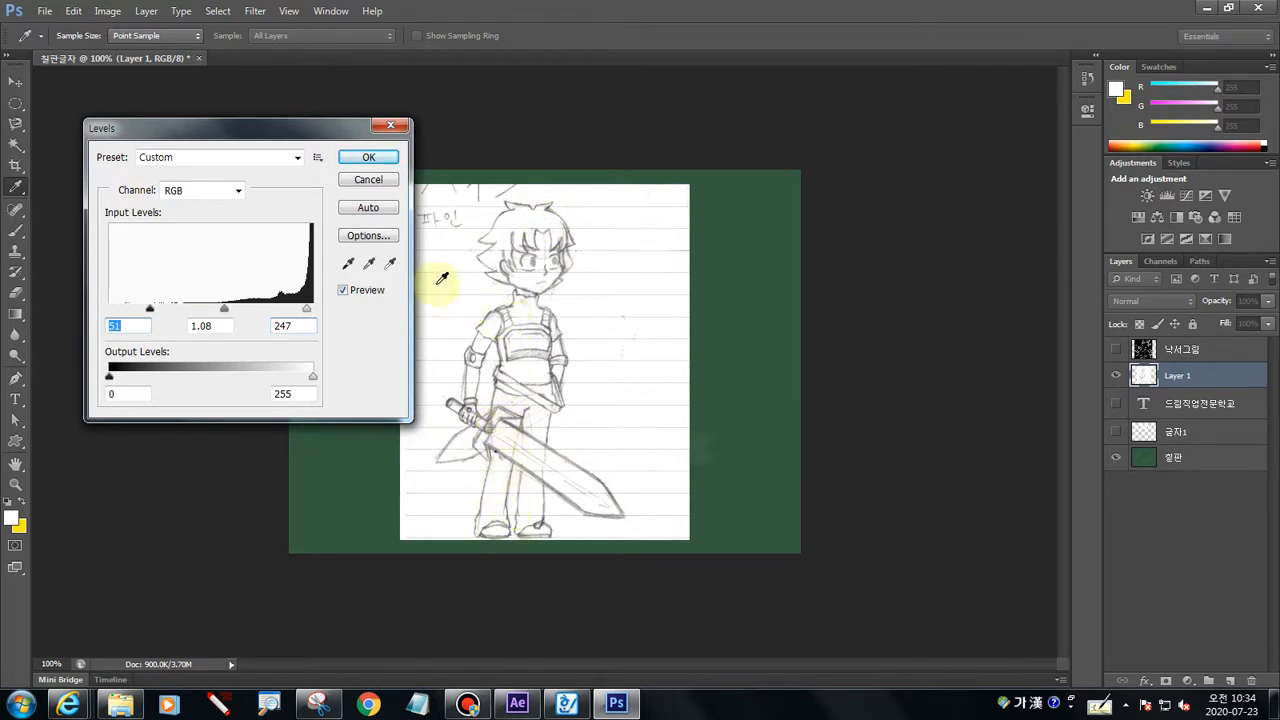
{"action": "mouse_move", "coordinate": [148, 313]}
{"action": "left_mouse_down"}
{"action": "mouse_move", "coordinate": [143, 300]}
{"action": "mouse_move", "coordinate": [114, 309]}
{"action": "mouse_move", "coordinate": [143, 297]}
{"action": "mouse_move", "coordinate": [108, 304]}
{"action": "mouse_move", "coordinate": [157, 309]}
{"action": "left_mouse_up"}
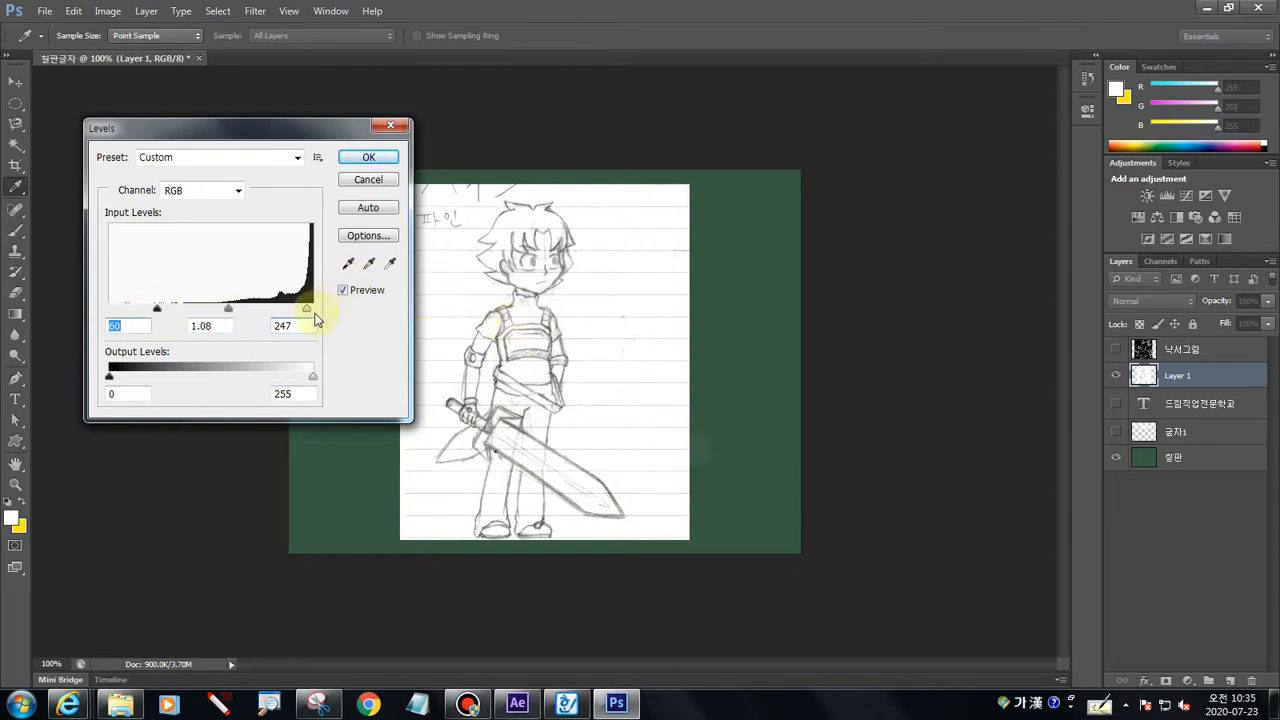
{"action": "left_click_drag", "start_coordinate": [312, 308], "coordinate": [222, 313]}
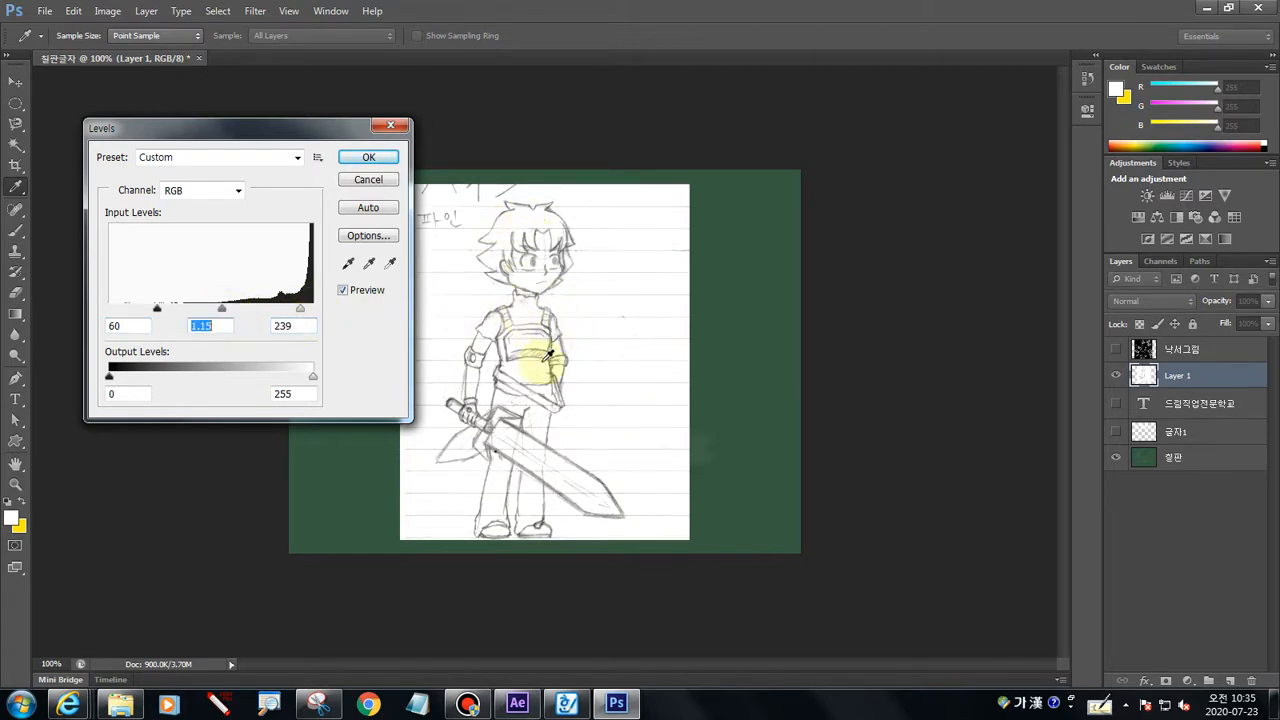
{"action": "left_click", "coordinate": [378, 160]}
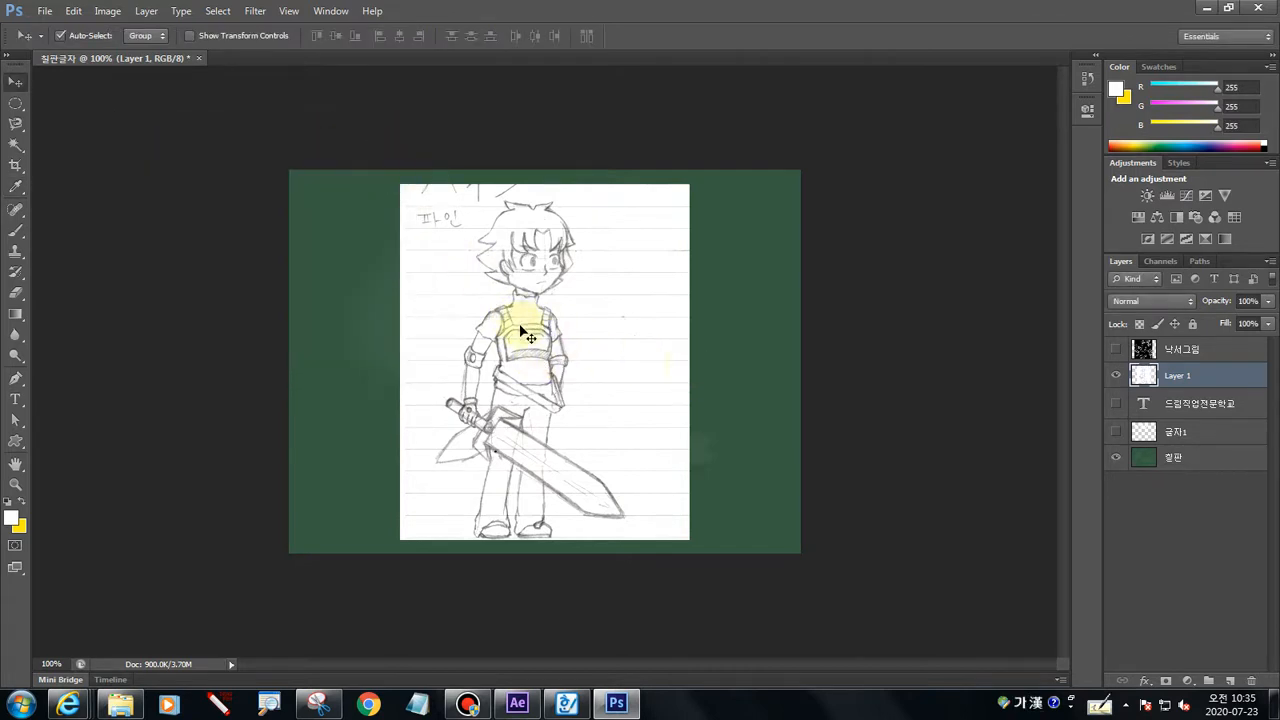
Invert the colors of the character sketch on Layer 1
{"action": "left_click", "coordinate": [107, 14]}
{"action": "mouse_move", "coordinate": [125, 51]}
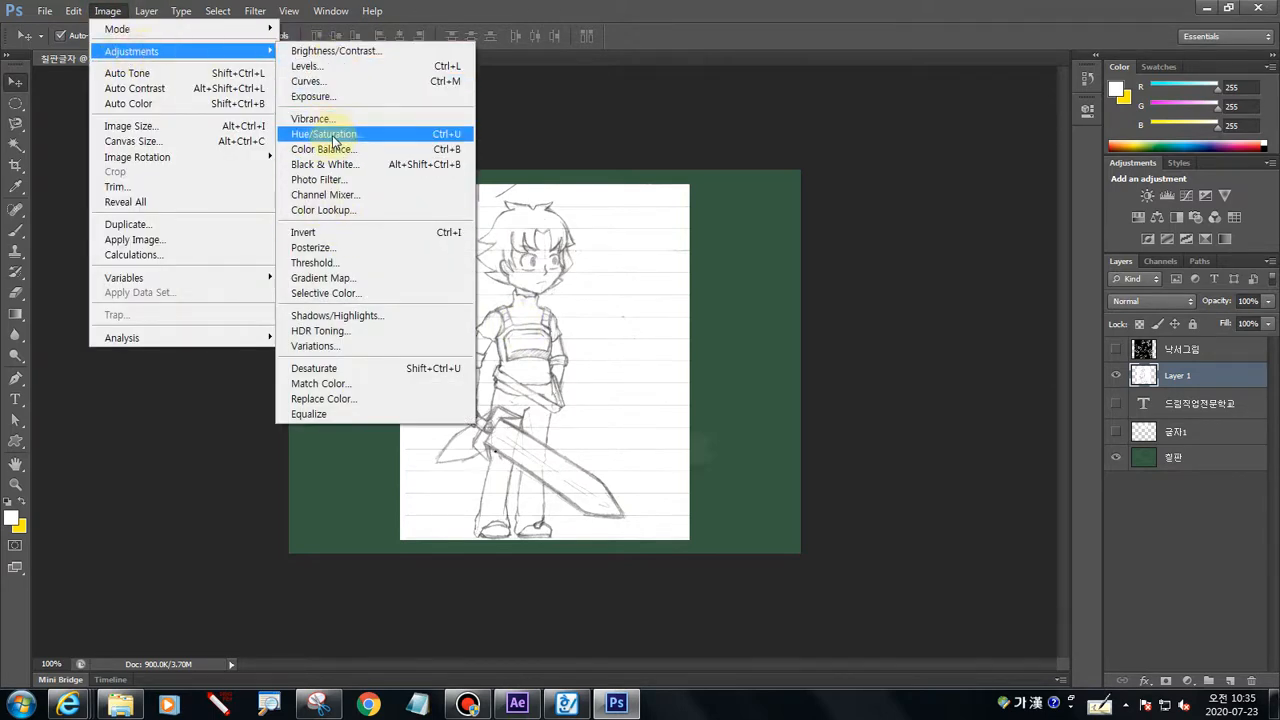
{"action": "left_click", "coordinate": [335, 236]}
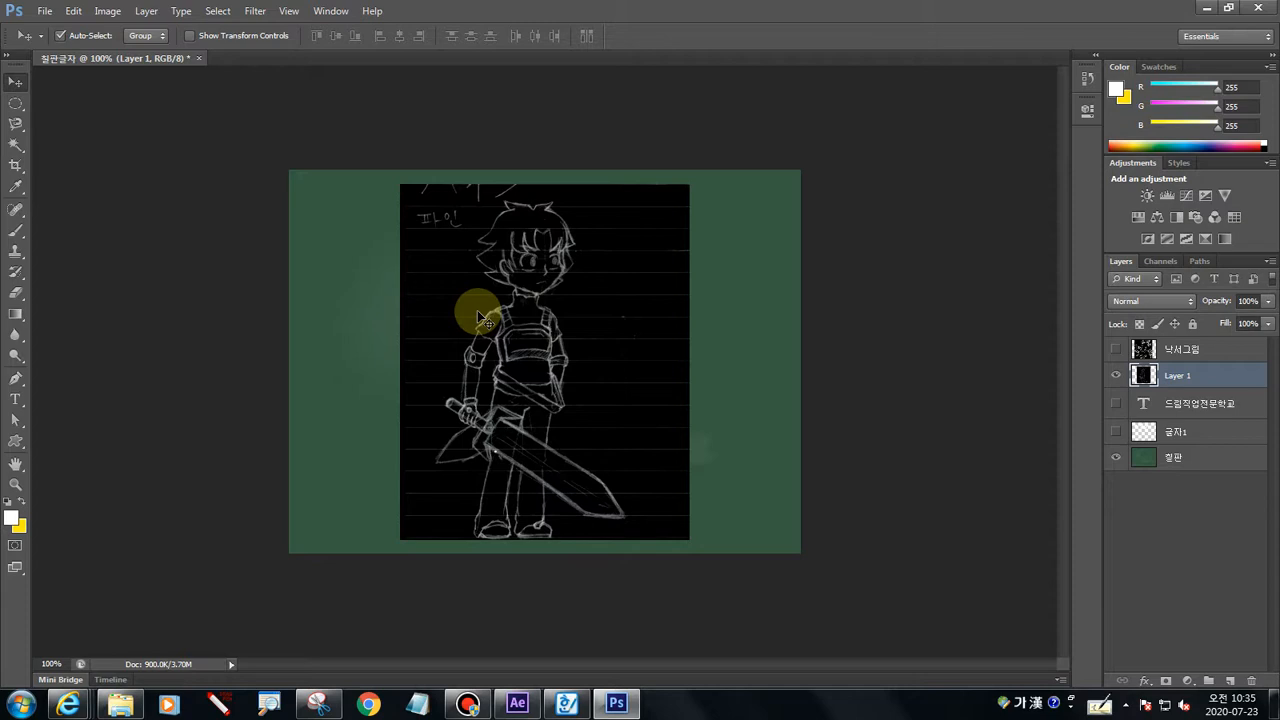
Try the Color Dodge blend mode on Layer 1 and replace it with Screen
{"action": "left_click", "coordinate": [1131, 281]}
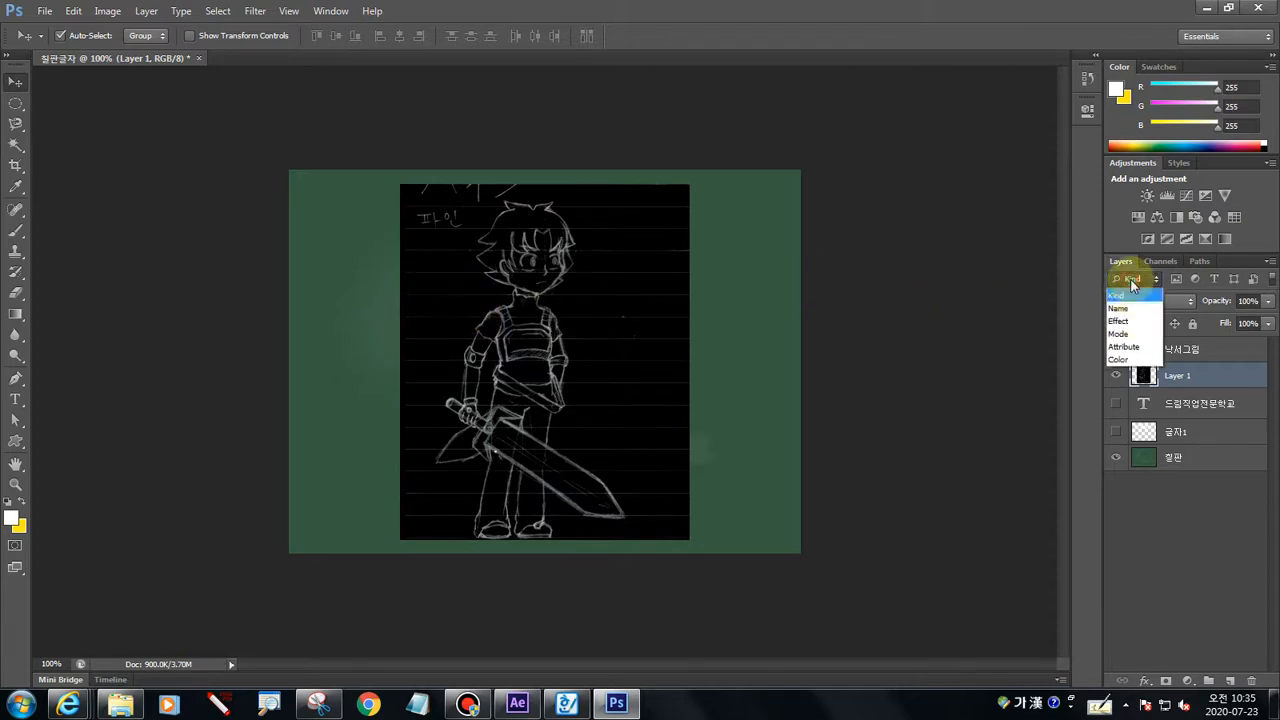
{"action": "left_click", "coordinate": [1131, 279]}
{"action": "left_click", "coordinate": [1130, 301]}
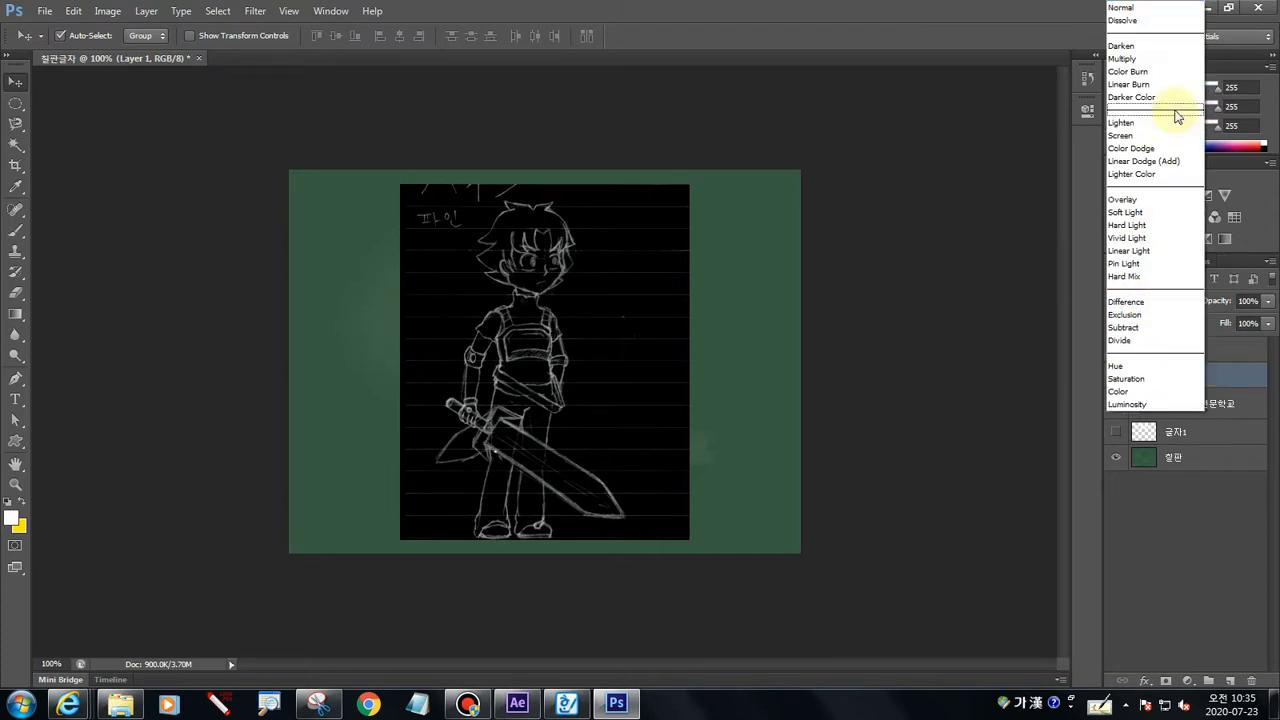
{"action": "left_click", "coordinate": [1135, 148]}
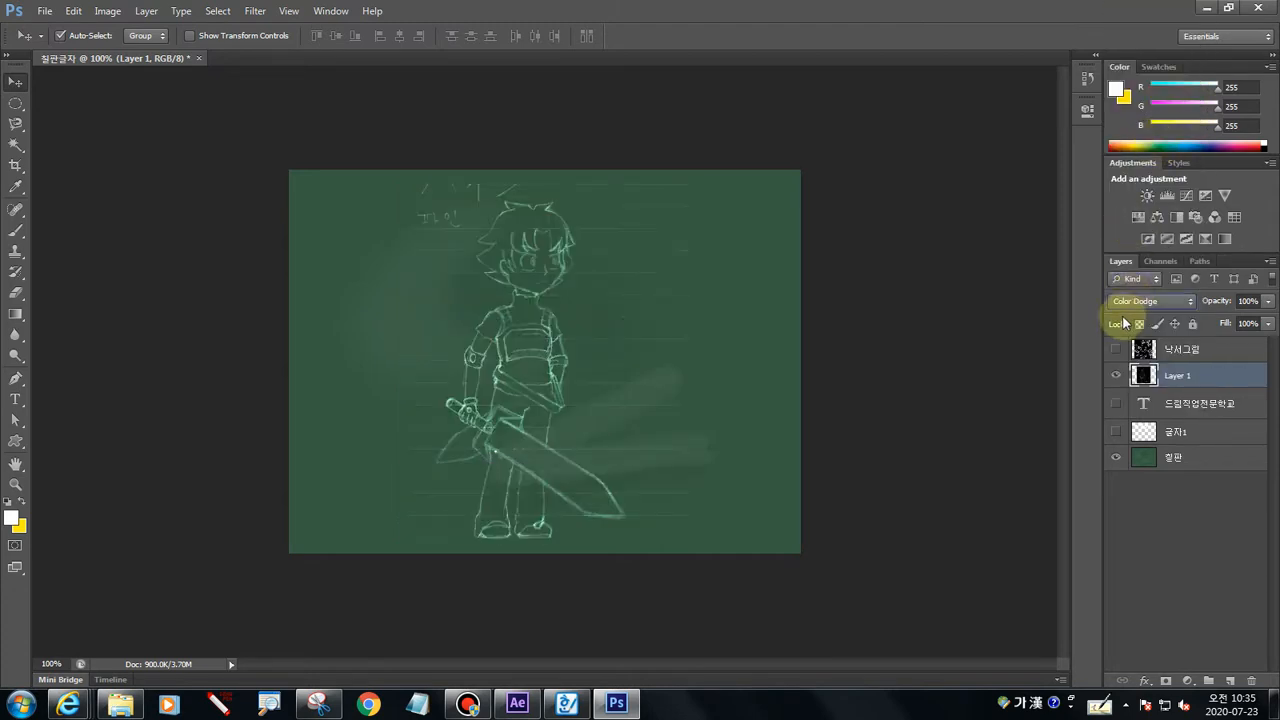
{"action": "left_click", "coordinate": [1135, 301]}
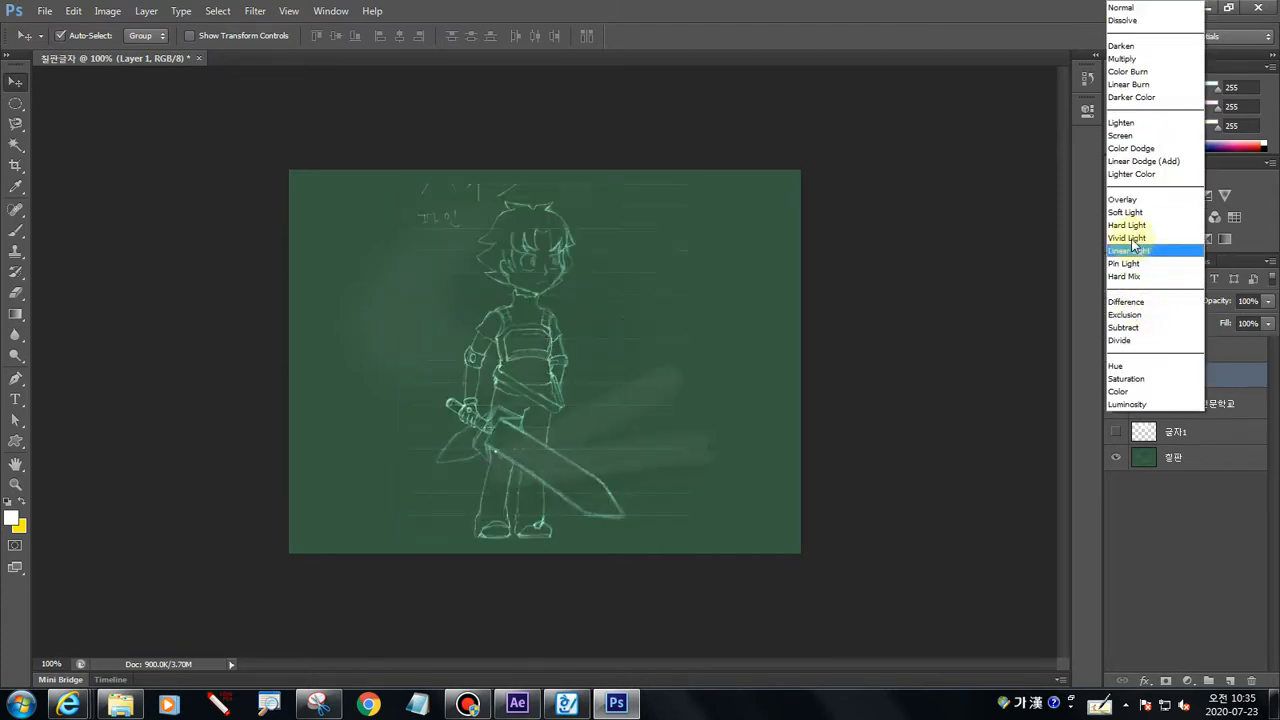
{"action": "left_click", "coordinate": [1122, 135]}
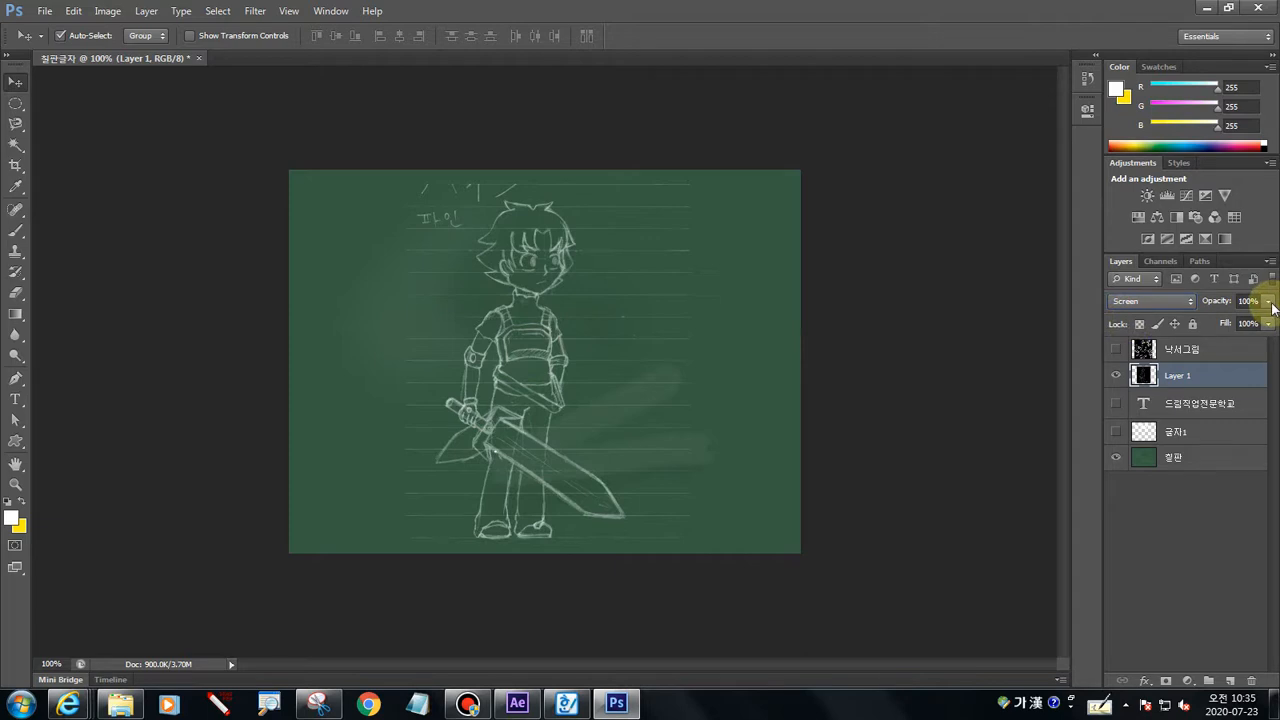
Lower the opacity of Layer 1 to 92% and keep that layer selected
{"action": "left_click_drag", "start_coordinate": [1272, 307], "coordinate": [1249, 320]}
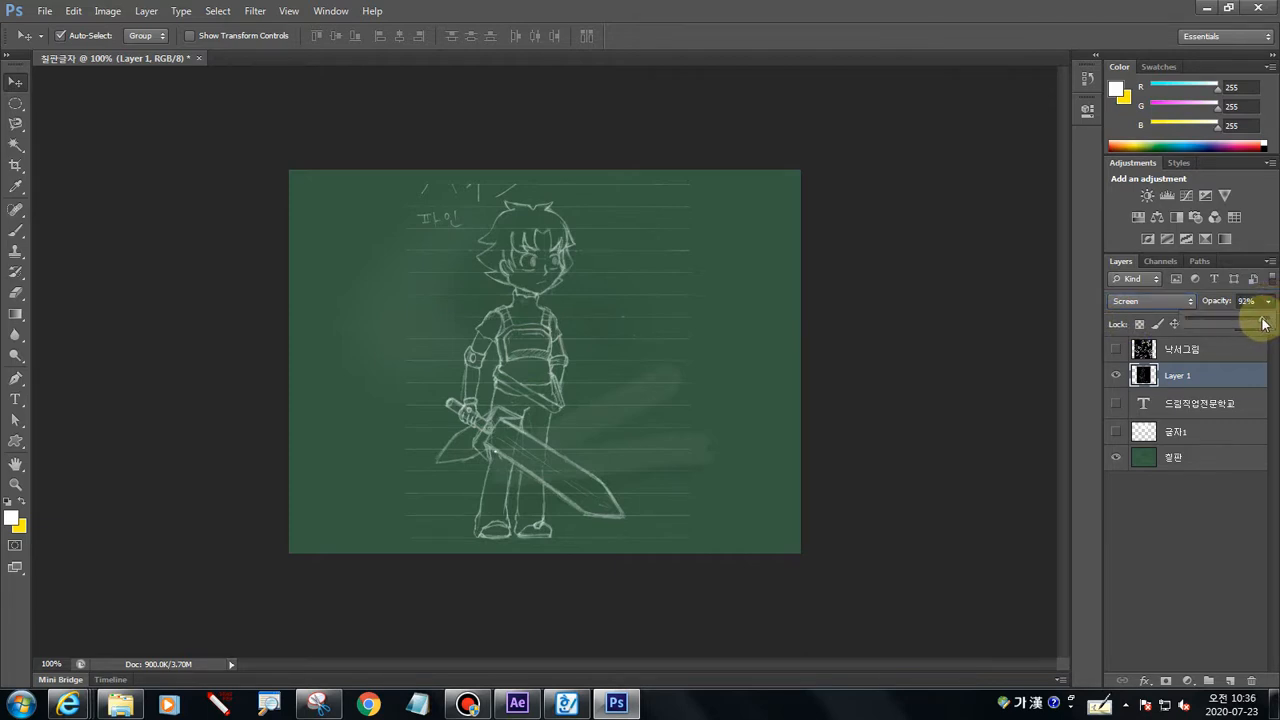
{"action": "left_click", "coordinate": [735, 320]}
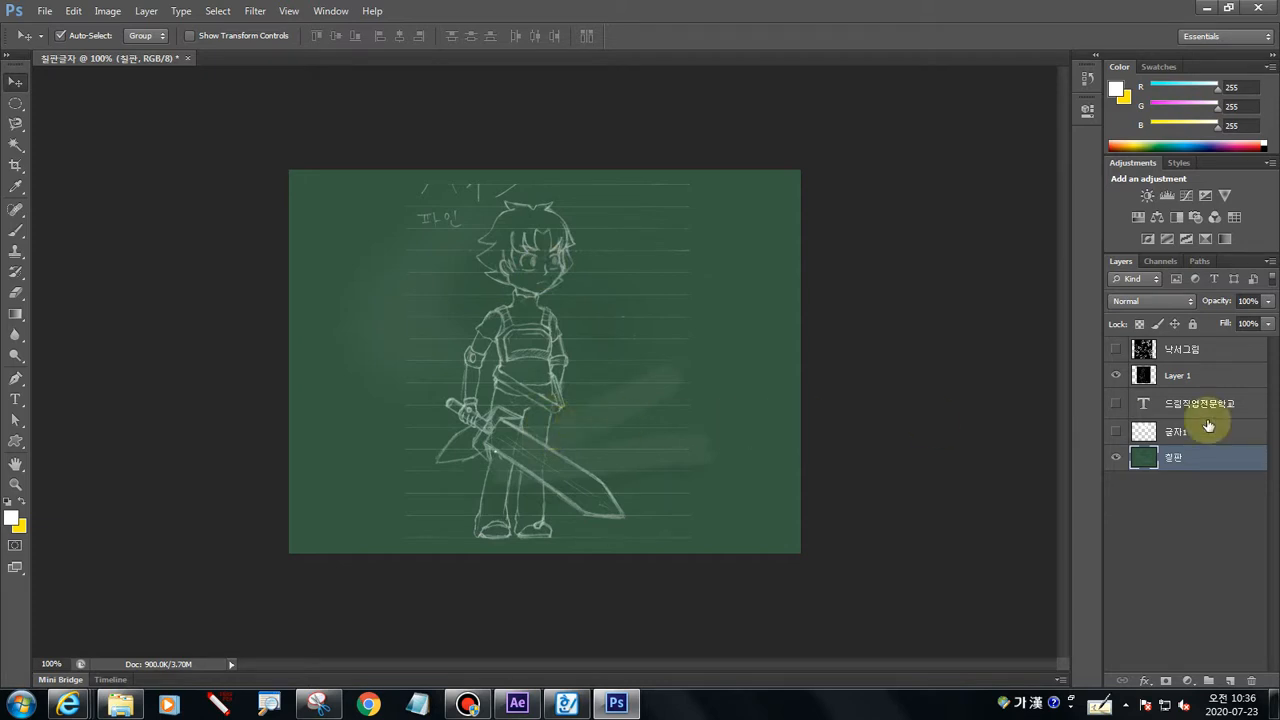
{"action": "left_click", "coordinate": [1178, 377]}
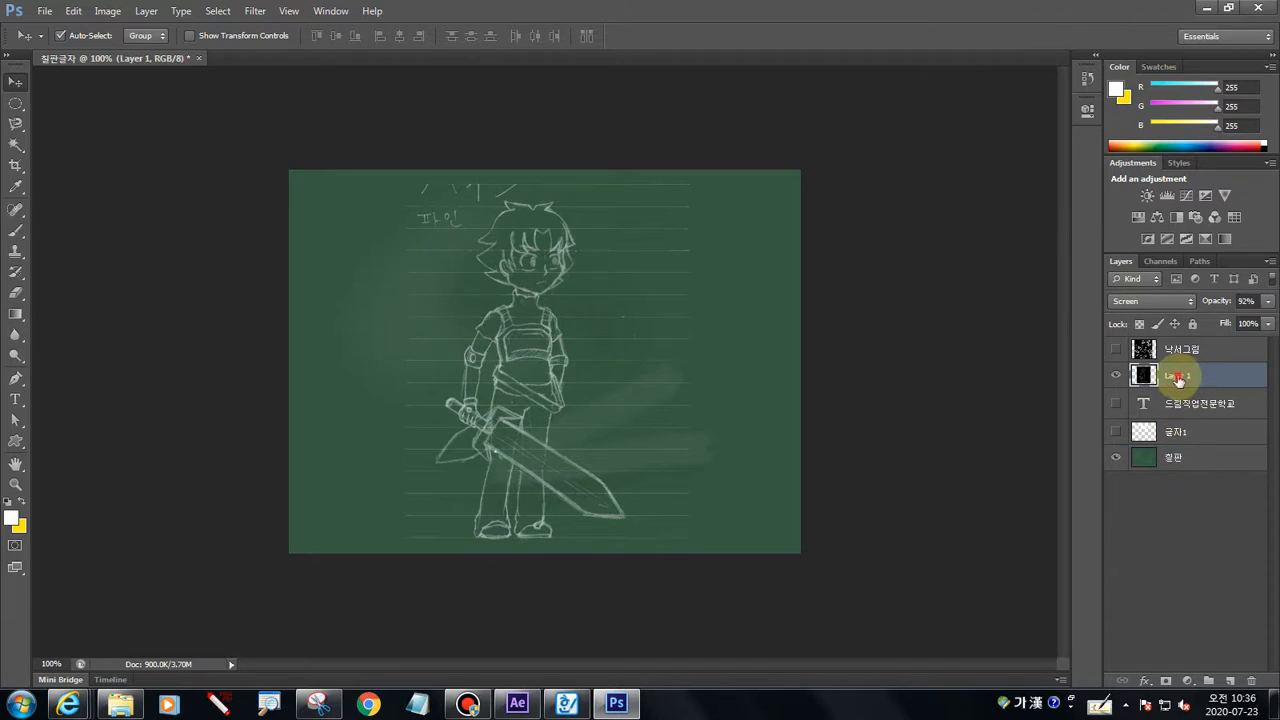
Rename Layer 1, the character sketch layer, as 만화그림 and deselect it
{"action": "double_click", "coordinate": [1180, 378]}
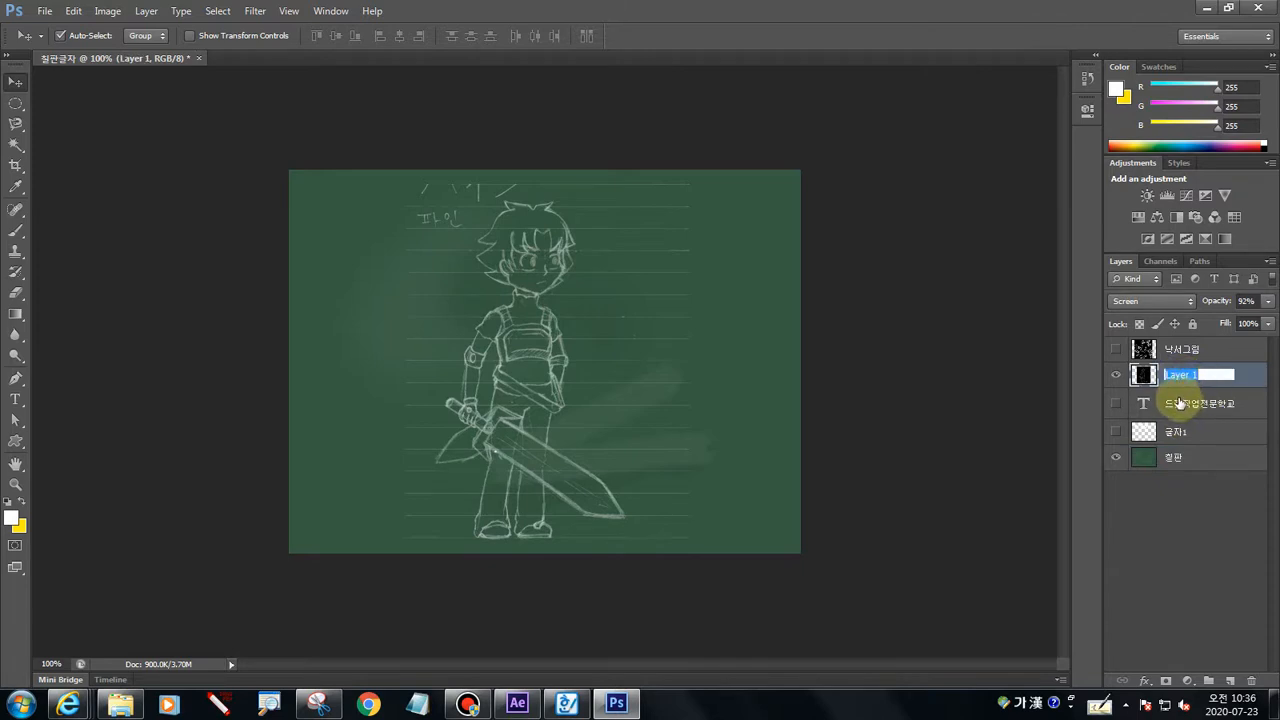
{"action": "type", "text": "미화그림"}
{"action": "key", "text": "Return"}
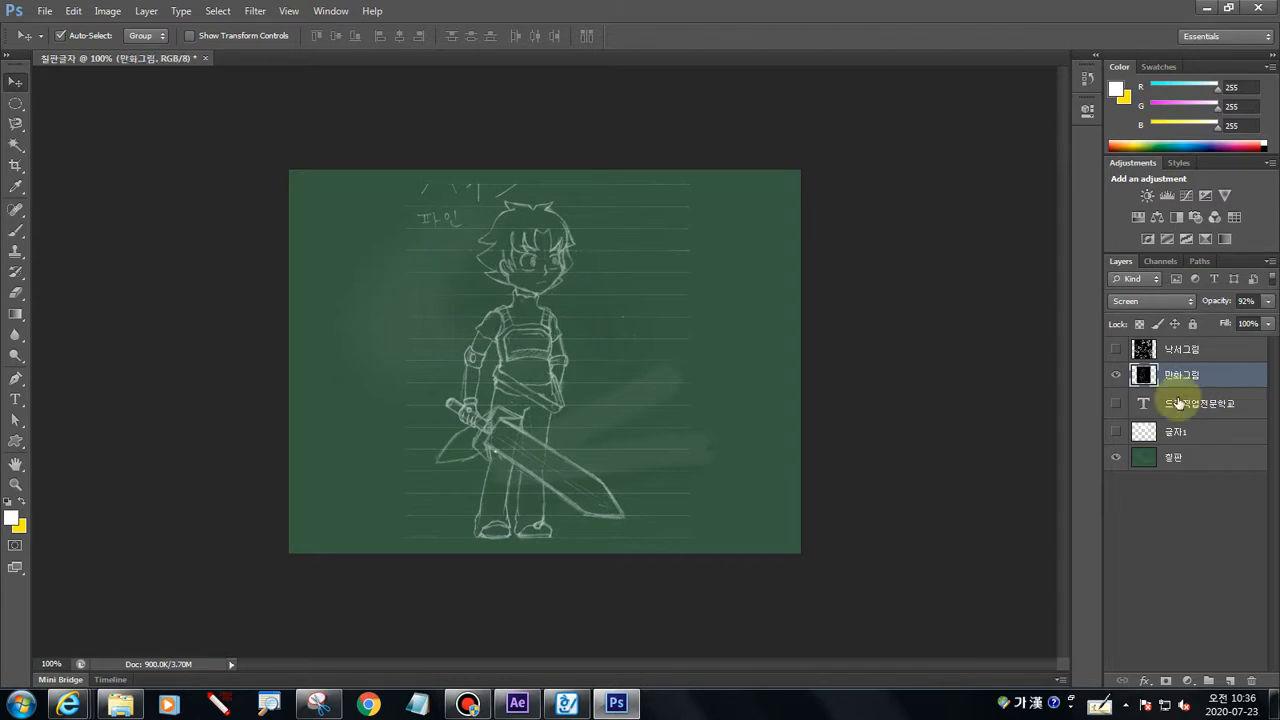
{"action": "left_click", "coordinate": [1150, 526]}
Show the text, lettering and doodle layers together, and isolate the 칠판 chalkboard layer so everything else is hidden
{"action": "left_click", "coordinate": [1116, 404]}
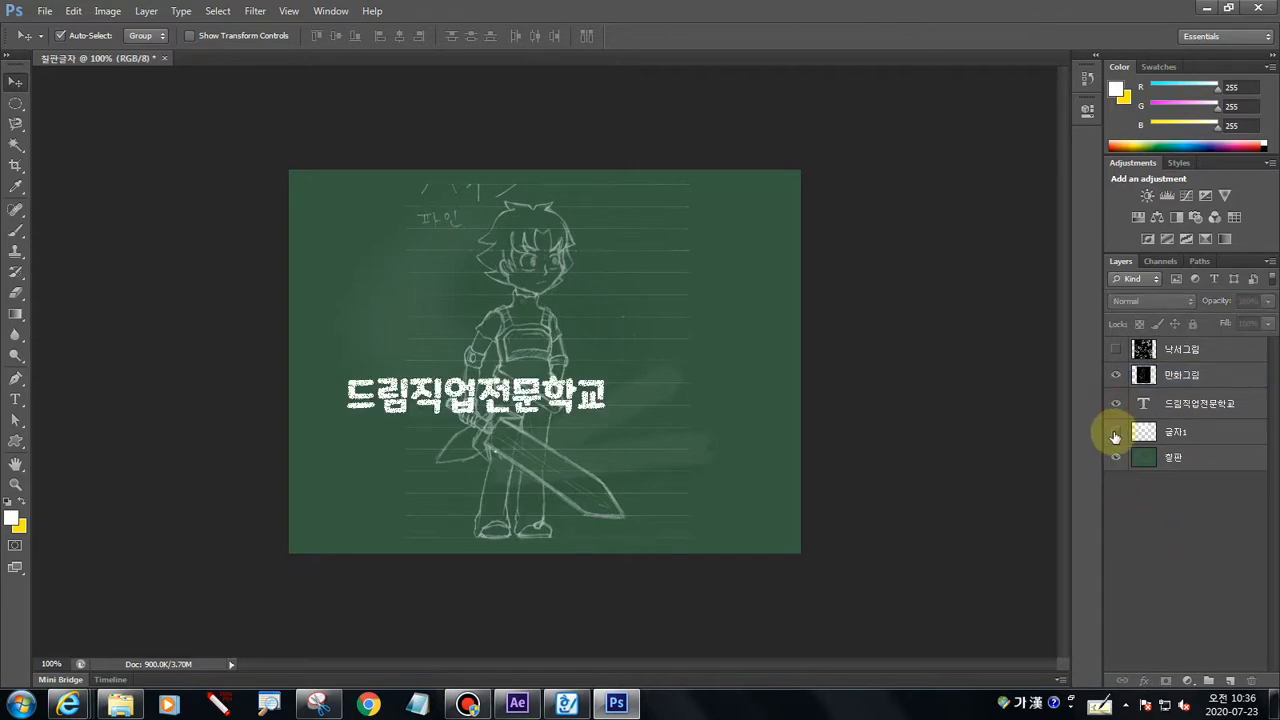
{"action": "left_click", "coordinate": [1116, 431]}
{"action": "left_click", "coordinate": [1116, 349]}
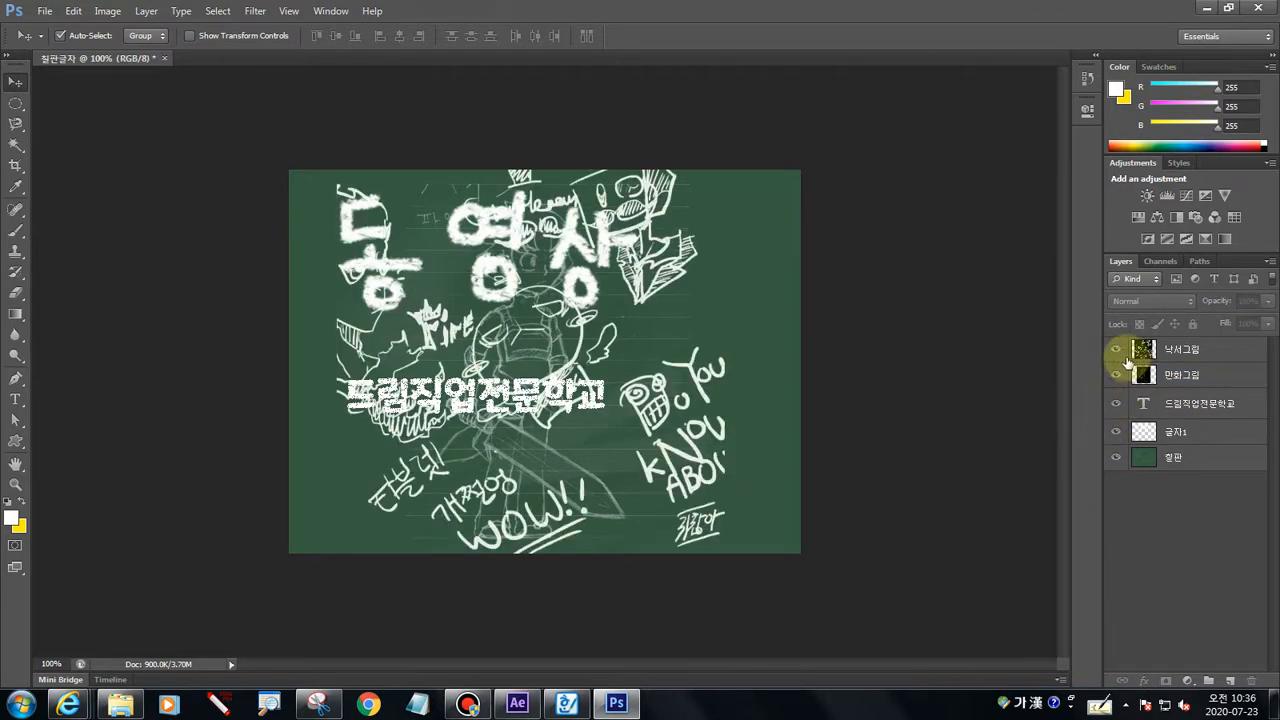
{"action": "left_click", "coordinate": [1116, 456], "text": "alt"}
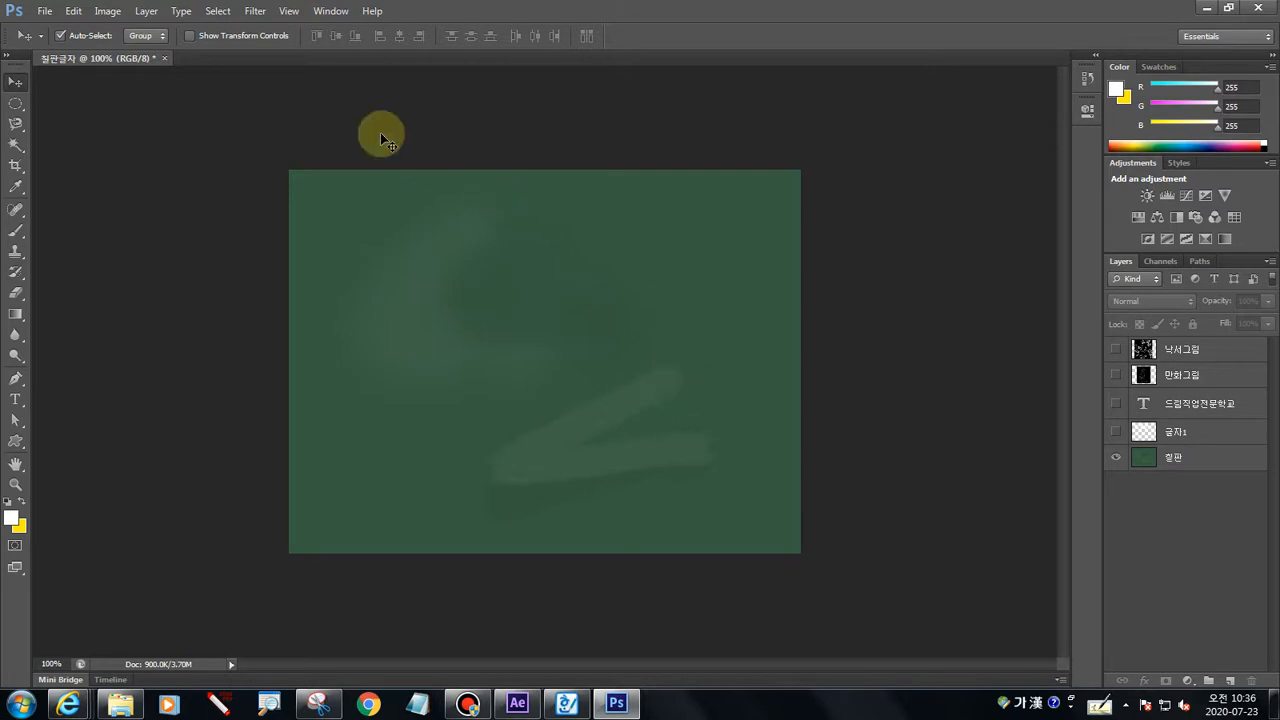
Open the 칠판지우개 chalkboard eraser picture from the 추가분 folder
{"action": "left_click", "coordinate": [44, 11]}
{"action": "left_click", "coordinate": [58, 44]}
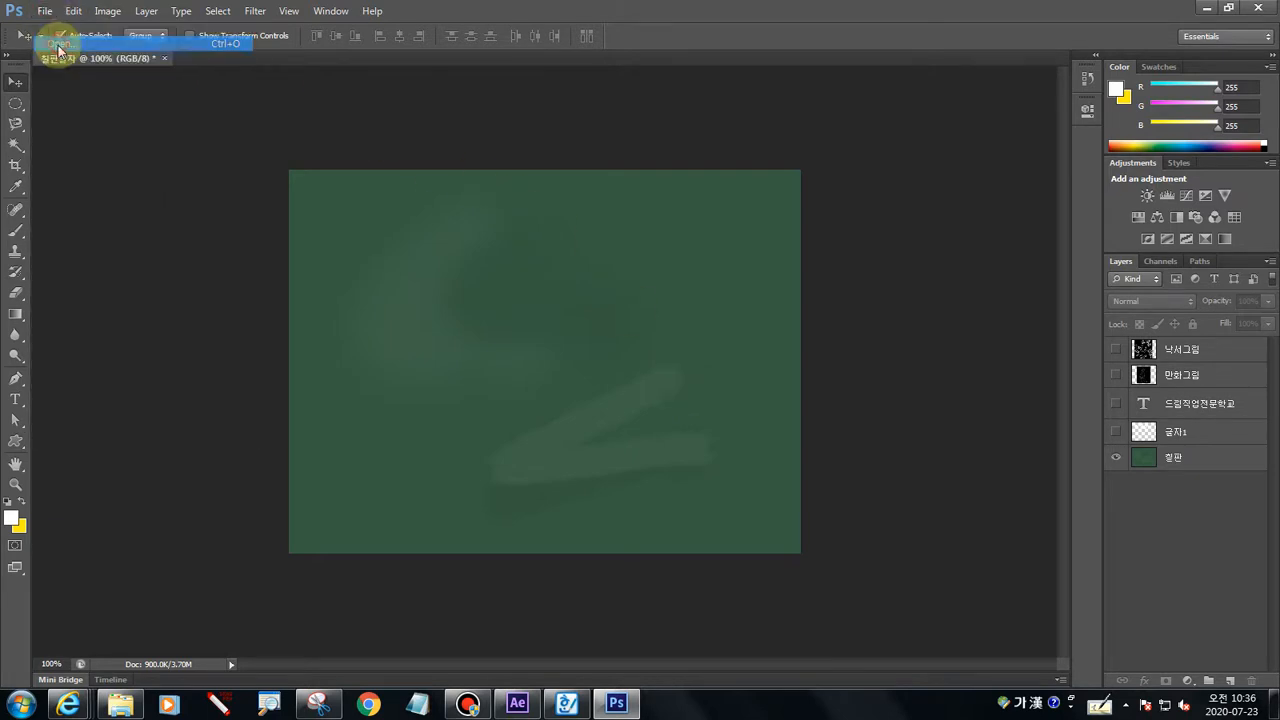
{"action": "left_click_drag", "start_coordinate": [777, 236], "coordinate": [780, 328]}
{"action": "left_click", "coordinate": [408, 370]}
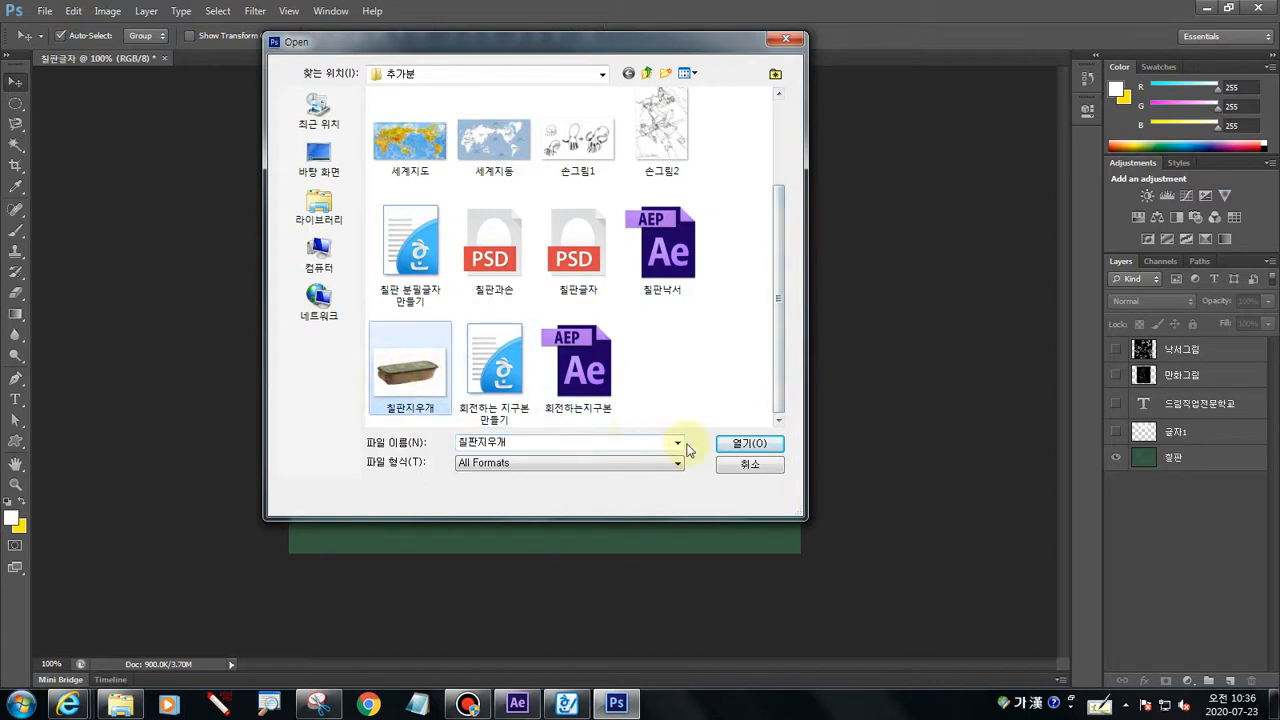
{"action": "left_click", "coordinate": [740, 443]}
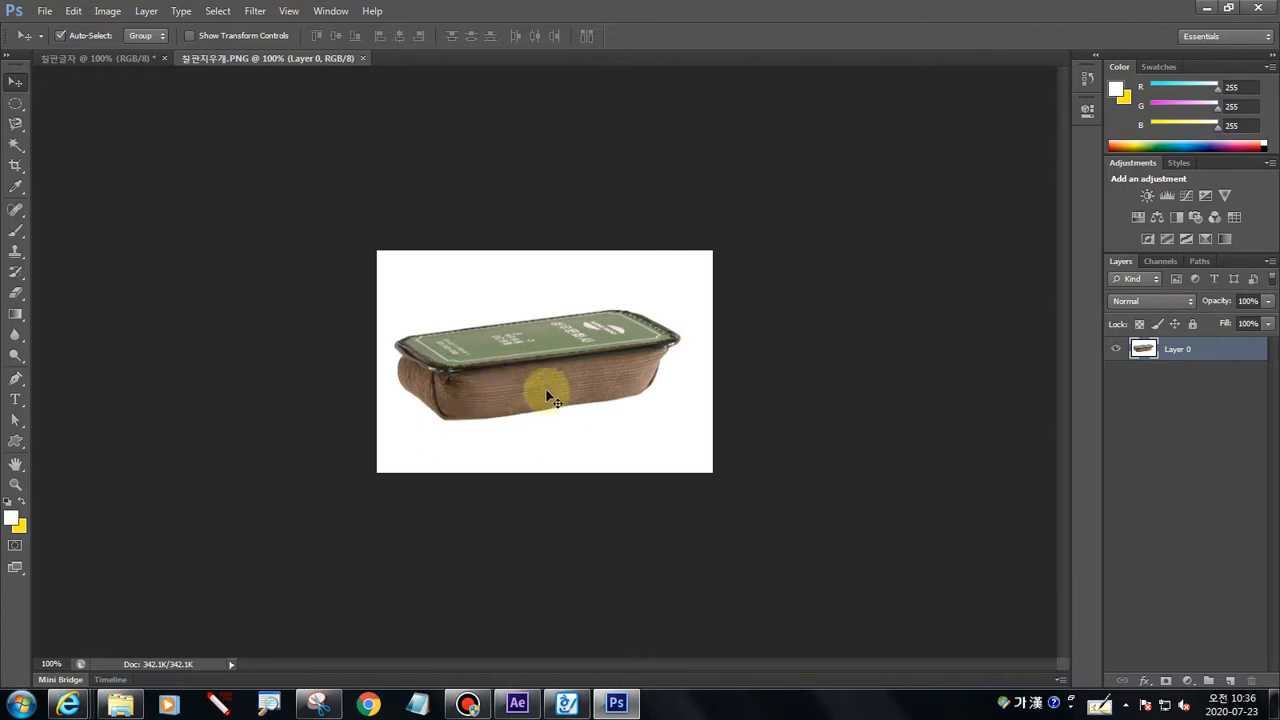
Copy the eraser picture into the 칠판글자 document, close the source image and move the copy fully onto the chalkboard
{"action": "left_click_drag", "start_coordinate": [291, 61], "coordinate": [656, 329]}
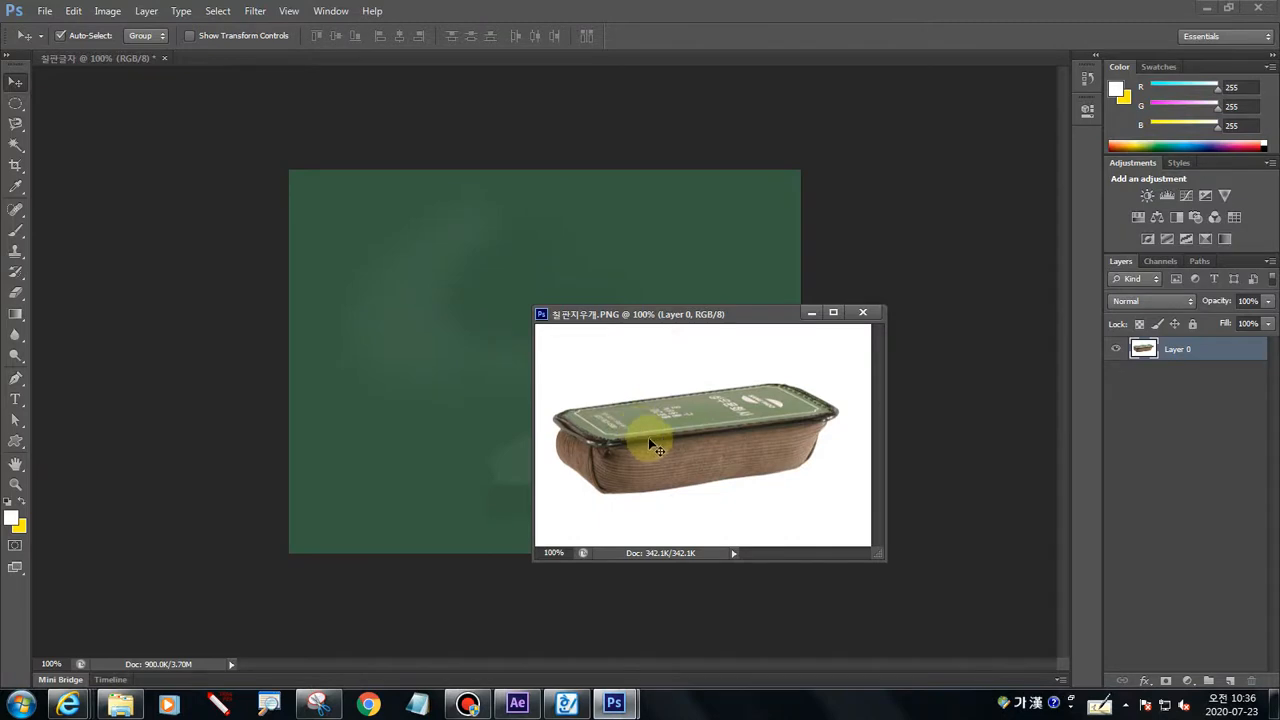
{"action": "left_click_drag", "start_coordinate": [650, 443], "coordinate": [412, 372]}
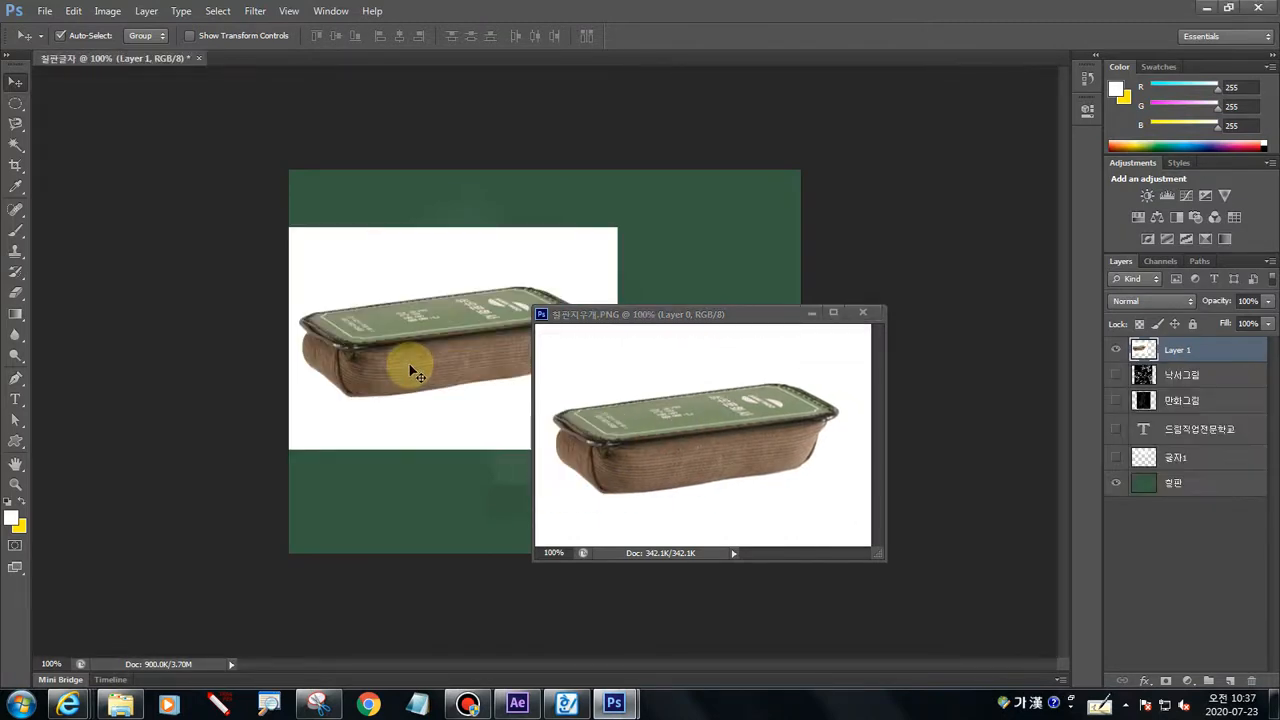
{"action": "left_click", "coordinate": [862, 312]}
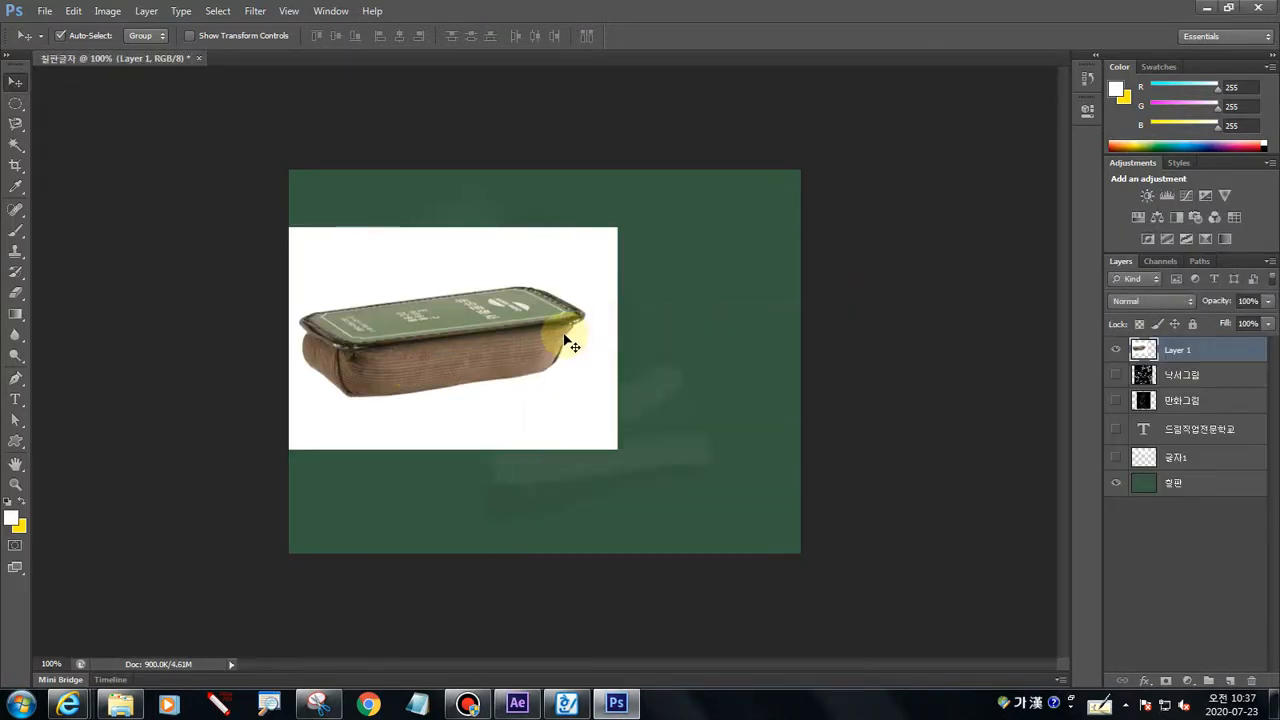
{"action": "left_click_drag", "start_coordinate": [506, 343], "coordinate": [559, 347]}
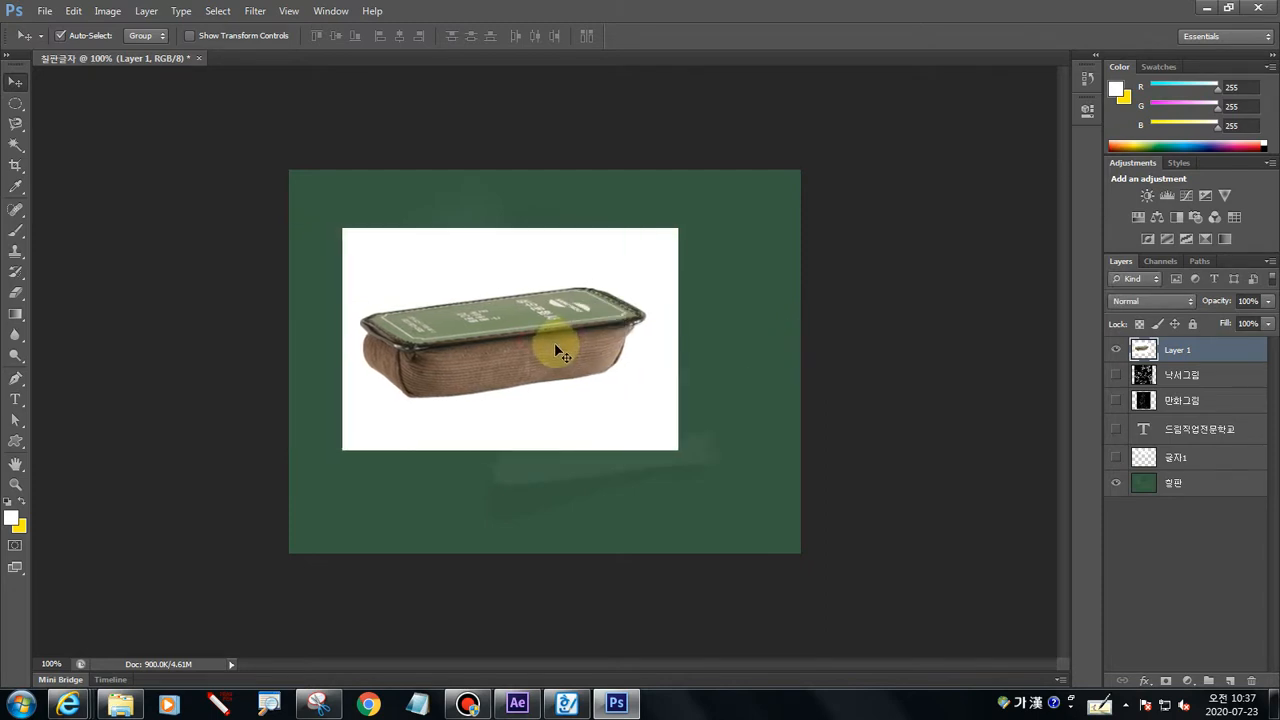
Scale the eraser picture to about 36% width and 43% height, unrotated, and place it near the chalkboard's upper-left corner
{"action": "key", "text": "ctrl+t"}
{"action": "left_click_drag", "start_coordinate": [343, 229], "coordinate": [558, 355]}
{"action": "left_click_drag", "start_coordinate": [600, 500], "coordinate": [557, 466]}
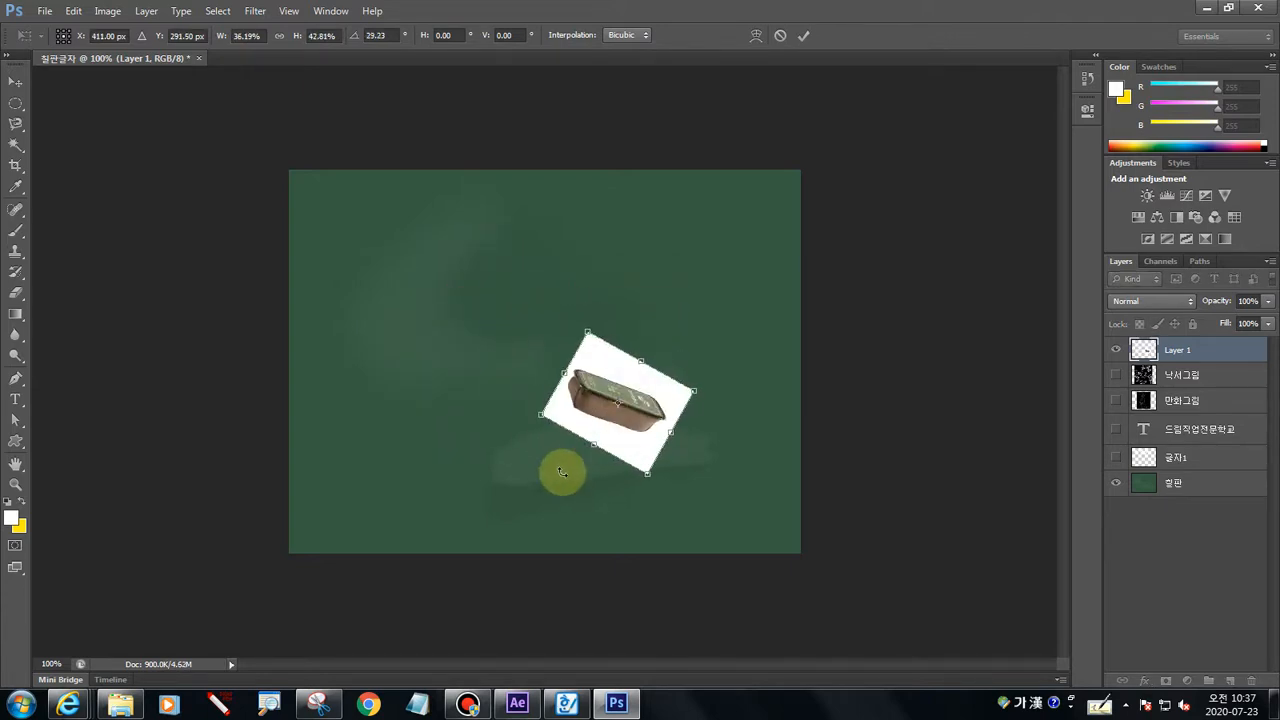
{"action": "key", "text": "ctrl+z"}
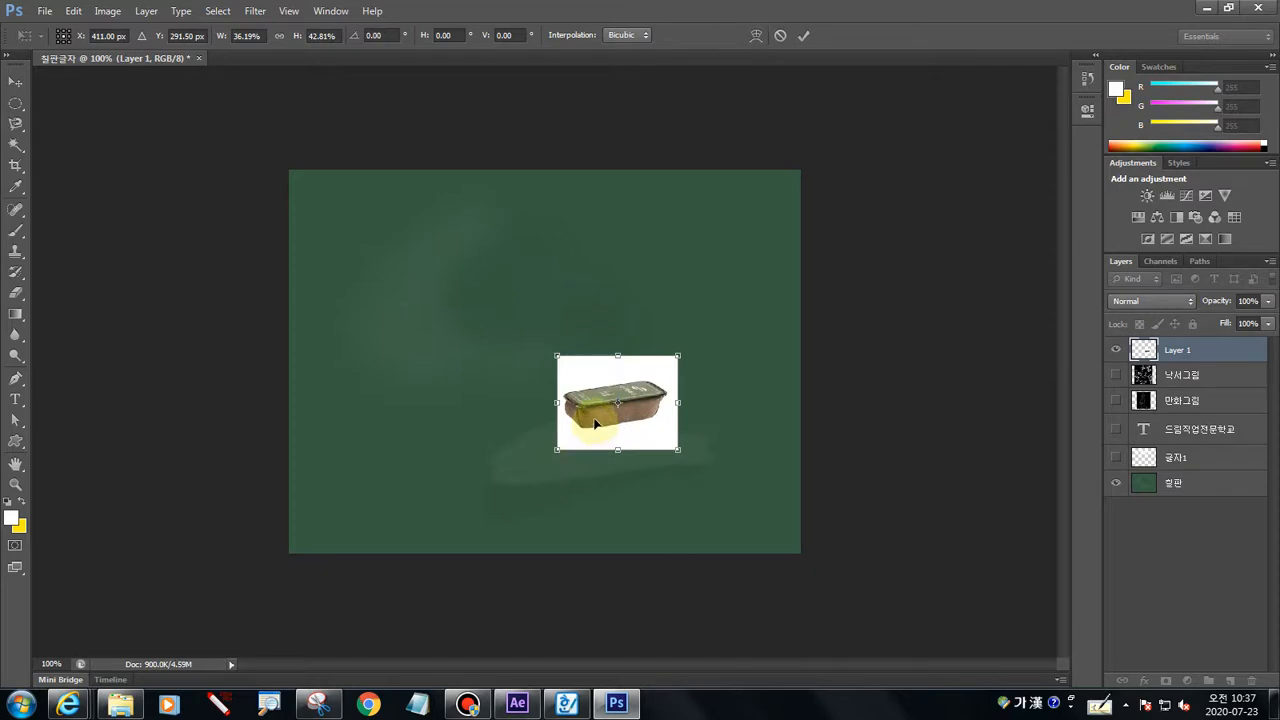
{"action": "double_click", "coordinate": [594, 425]}
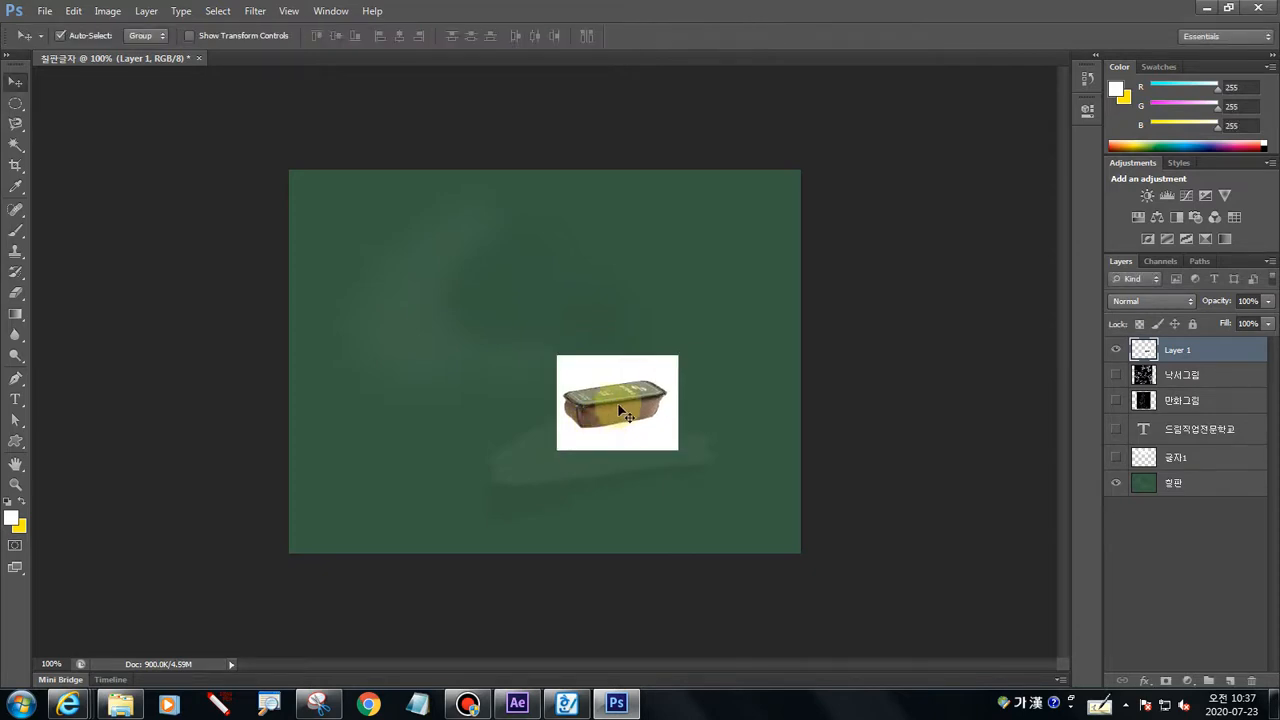
{"action": "mouse_move", "coordinate": [620, 410]}
{"action": "left_mouse_down"}
{"action": "mouse_move", "coordinate": [410, 252]}
{"action": "mouse_move", "coordinate": [396, 265]}
{"action": "mouse_move", "coordinate": [405, 241]}
{"action": "mouse_move", "coordinate": [357, 286]}
{"action": "mouse_move", "coordinate": [458, 228]}
{"action": "mouse_move", "coordinate": [350, 218]}
{"action": "left_mouse_up"}
{"action": "left_click", "coordinate": [205, 703]}
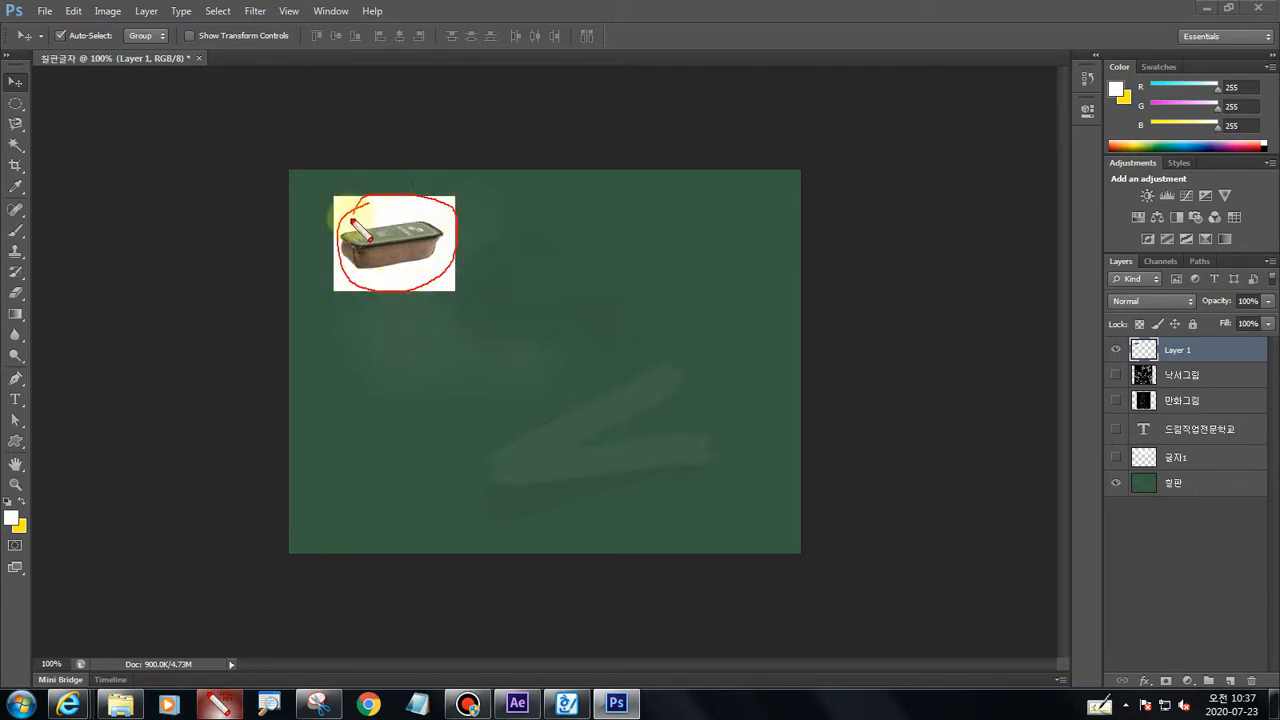
{"action": "key", "text": "Escape"}
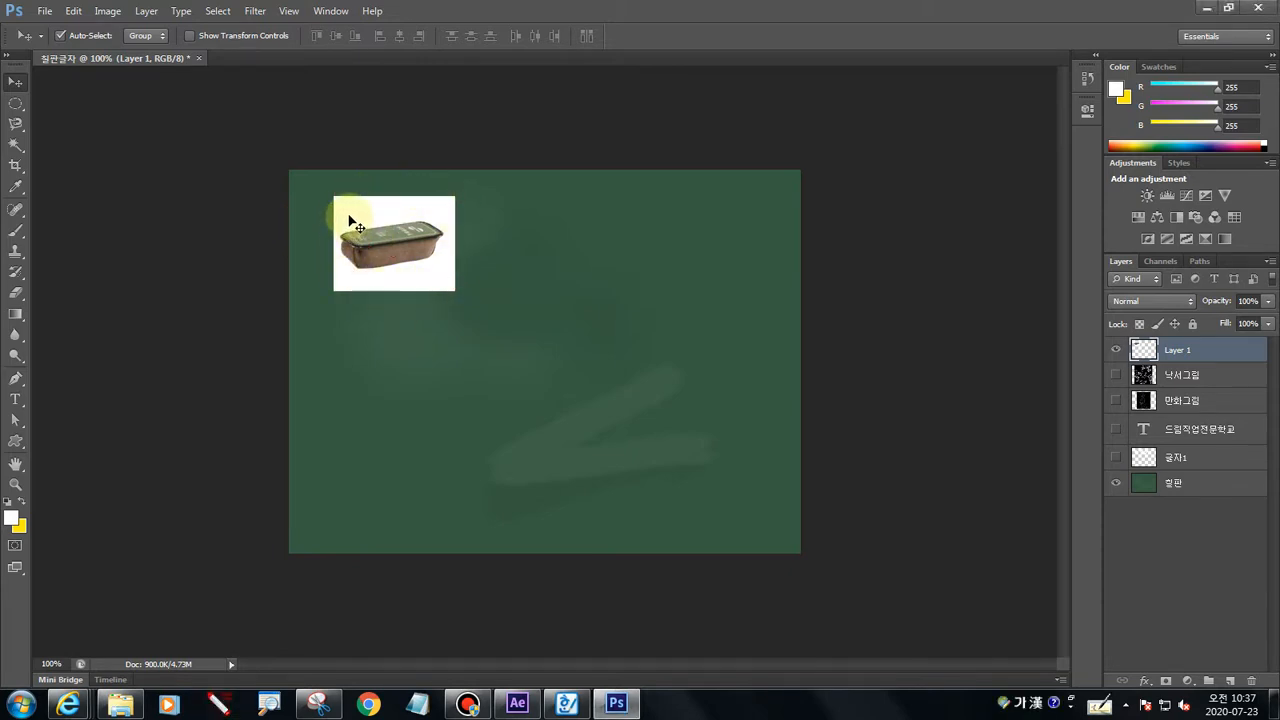
{"action": "left_click", "coordinate": [194, 250]}
{"action": "left_click", "coordinate": [350, 222]}
Try erasing the white area above the eraser with the Background Eraser, raising its tolerance to 100%
{"action": "left_click", "coordinate": [16, 295]}
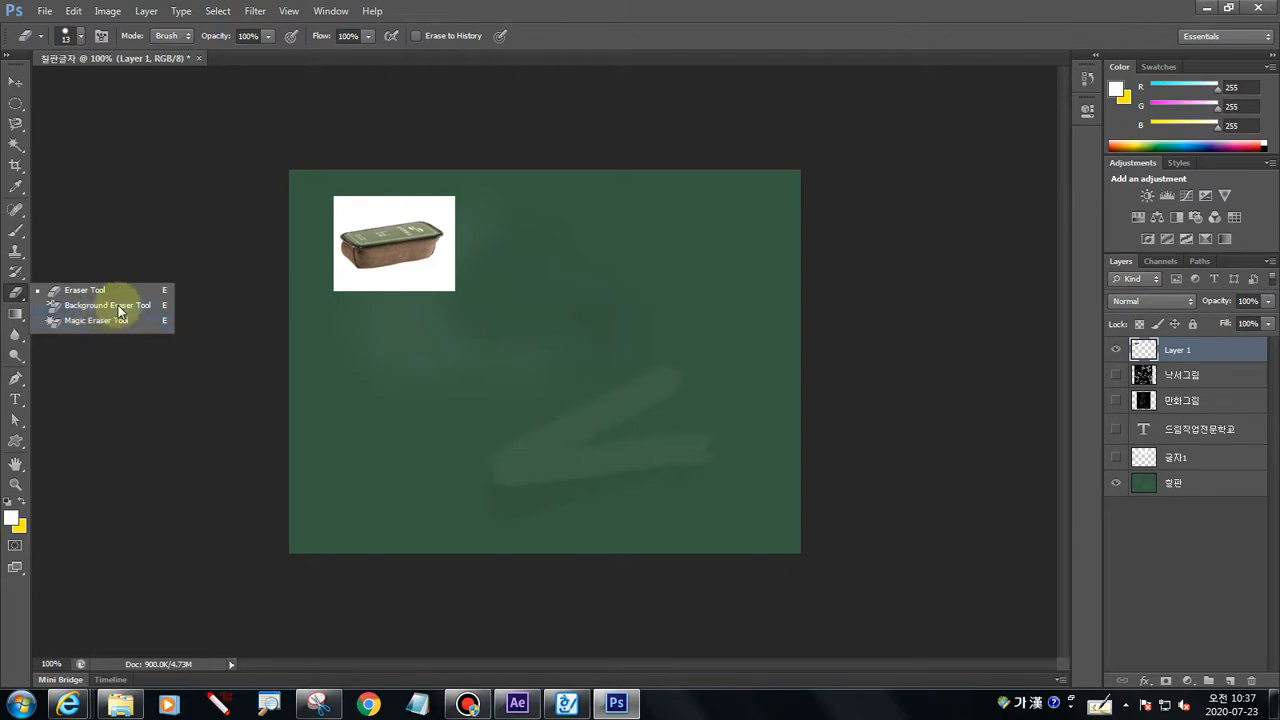
{"action": "left_click", "coordinate": [101, 305]}
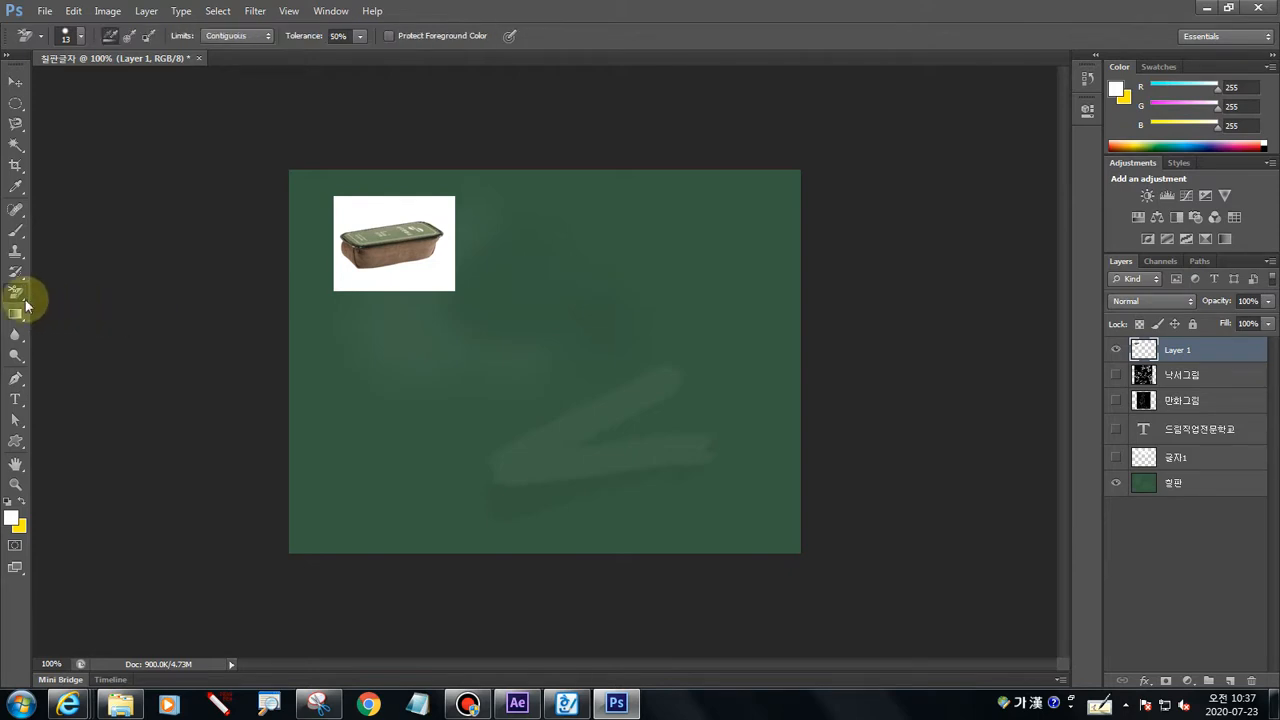
{"action": "left_click", "coordinate": [16, 293]}
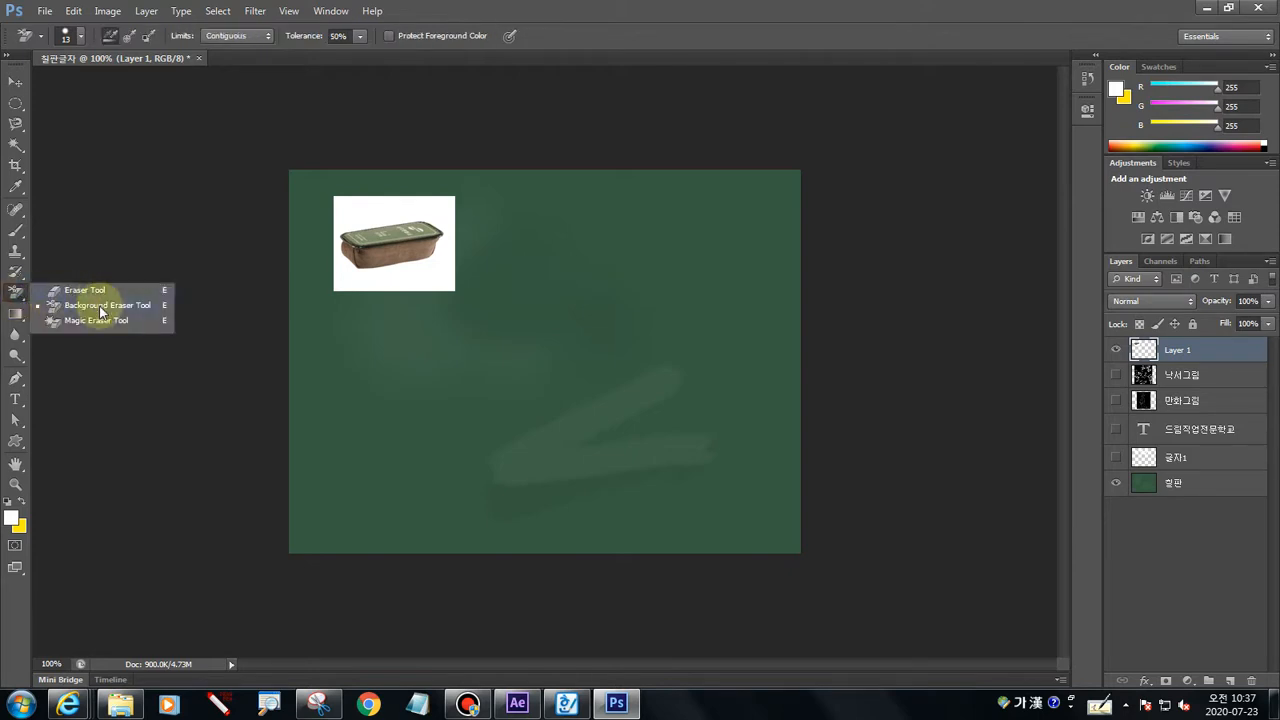
{"action": "left_click", "coordinate": [100, 308]}
{"action": "left_click", "coordinate": [15, 291]}
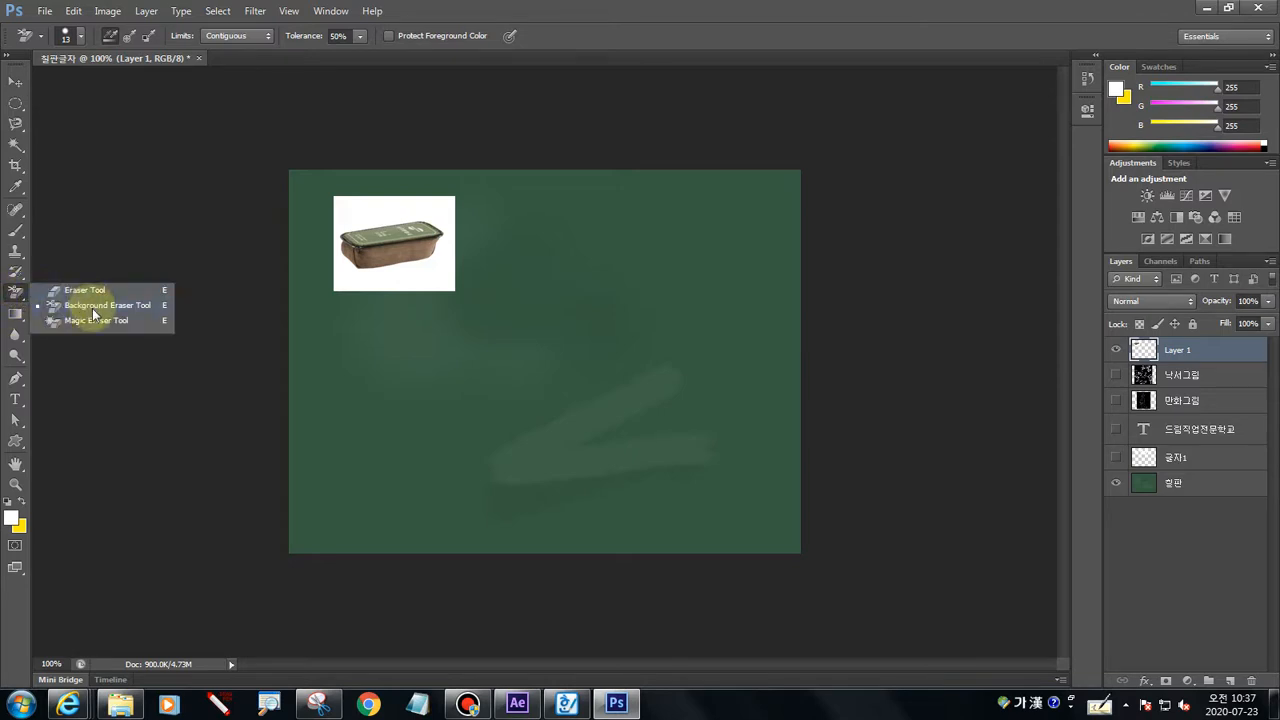
{"action": "left_click", "coordinate": [93, 314]}
{"action": "left_click", "coordinate": [218, 704]}
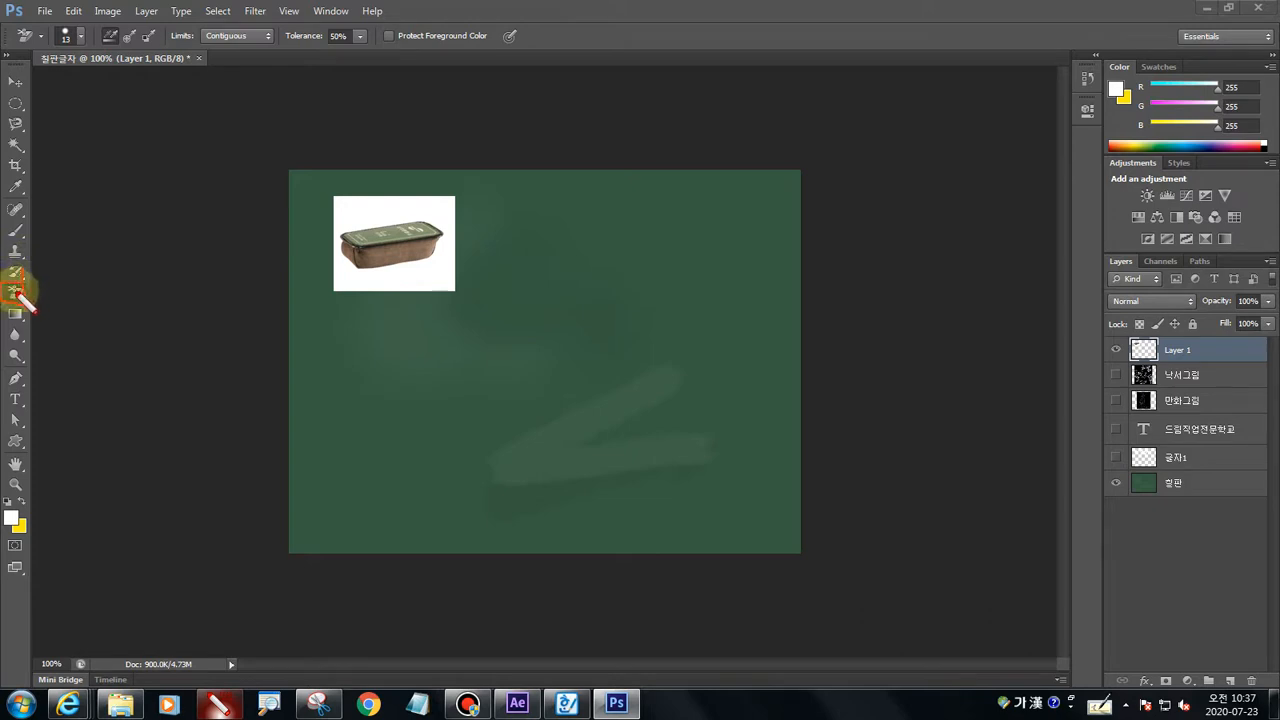
{"action": "key", "text": "Escape"}
{"action": "left_click", "coordinate": [14, 291]}
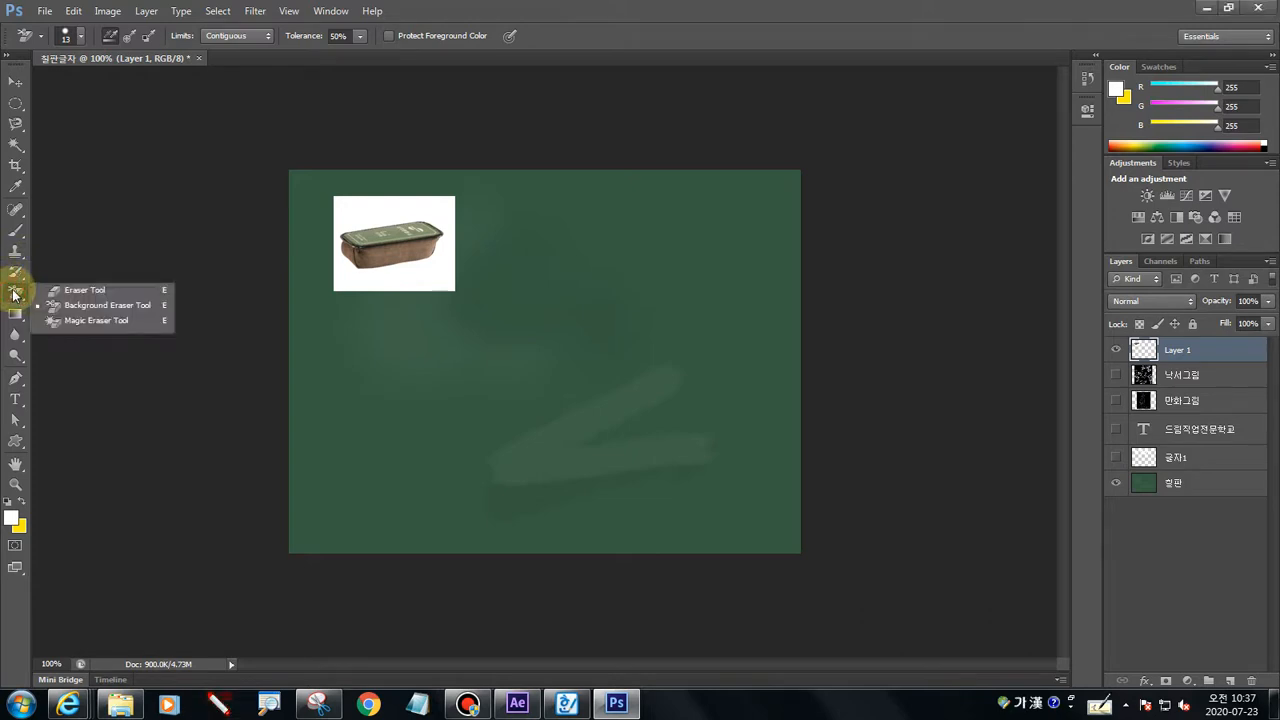
{"action": "left_click", "coordinate": [82, 308]}
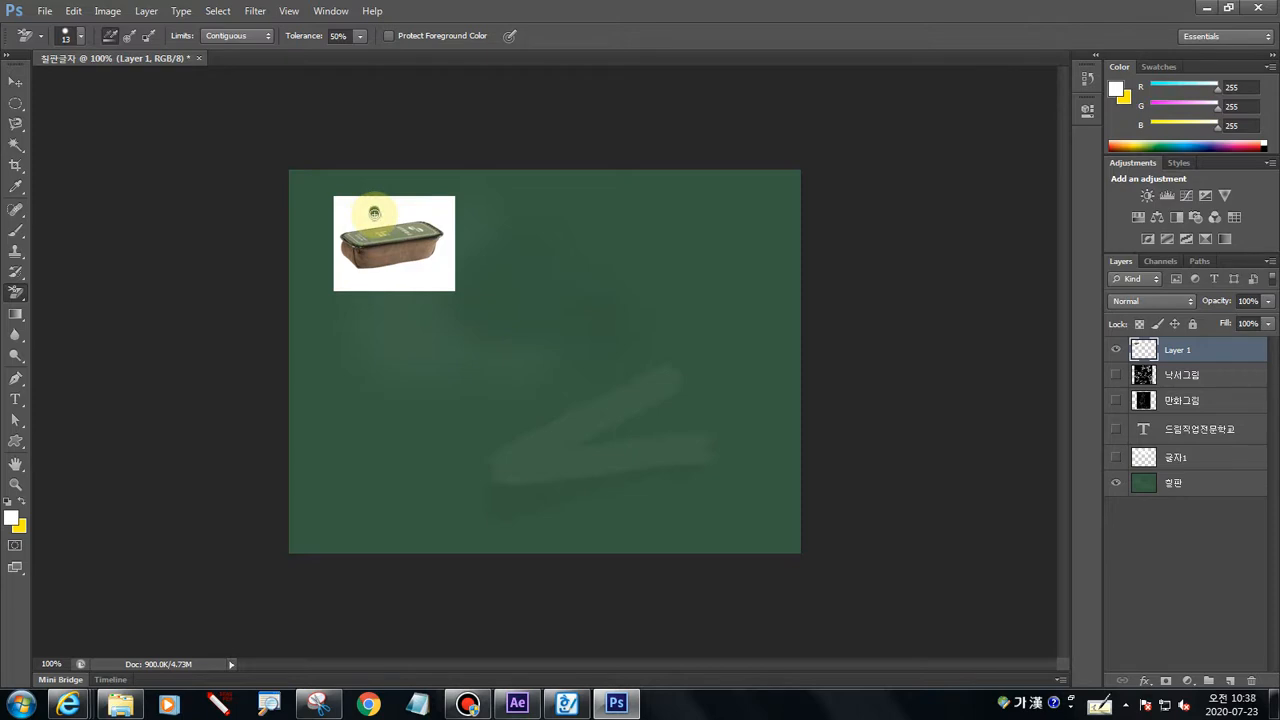
{"action": "left_click", "coordinate": [374, 212]}
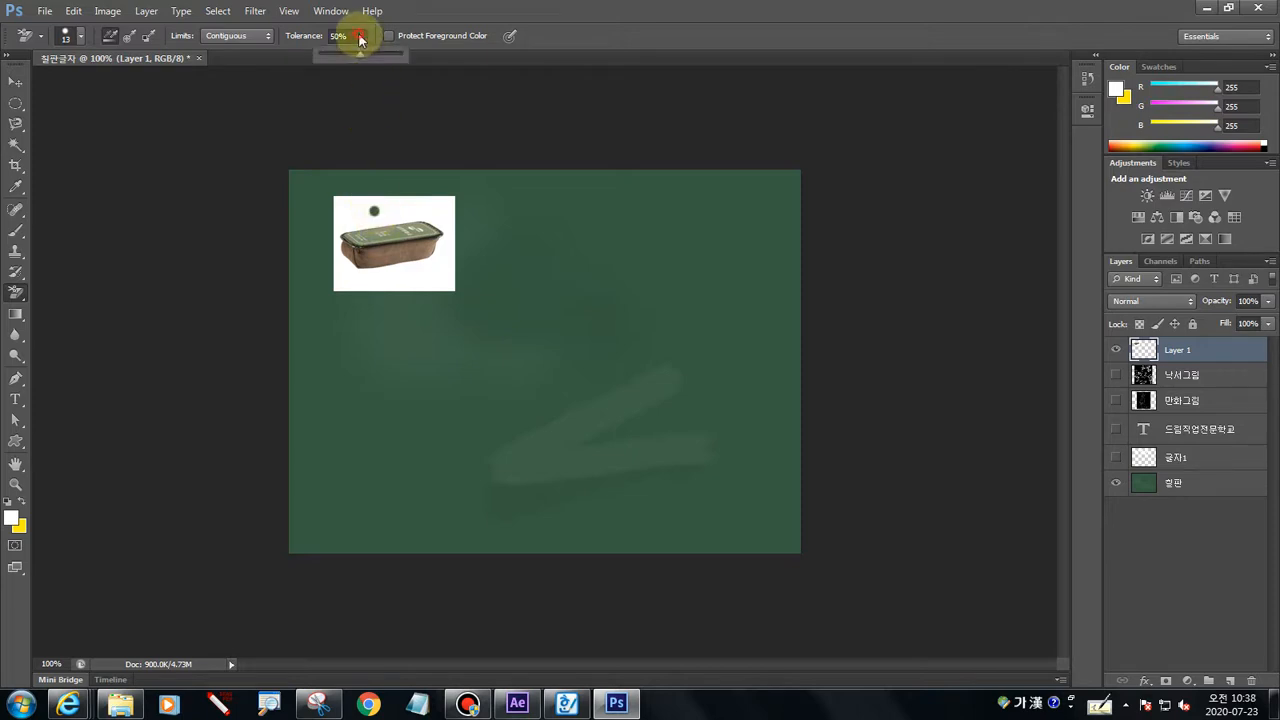
{"action": "left_click_drag", "start_coordinate": [361, 54], "coordinate": [410, 55]}
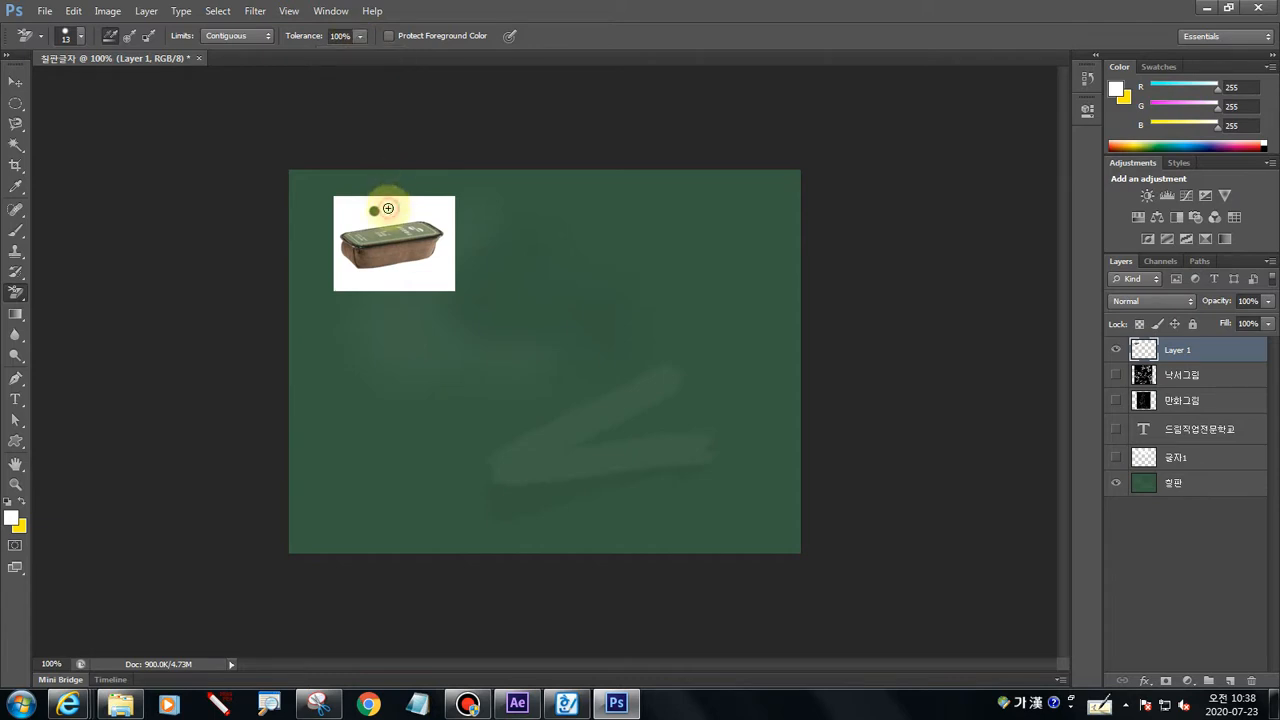
{"action": "left_click_drag", "start_coordinate": [390, 208], "coordinate": [336, 217]}
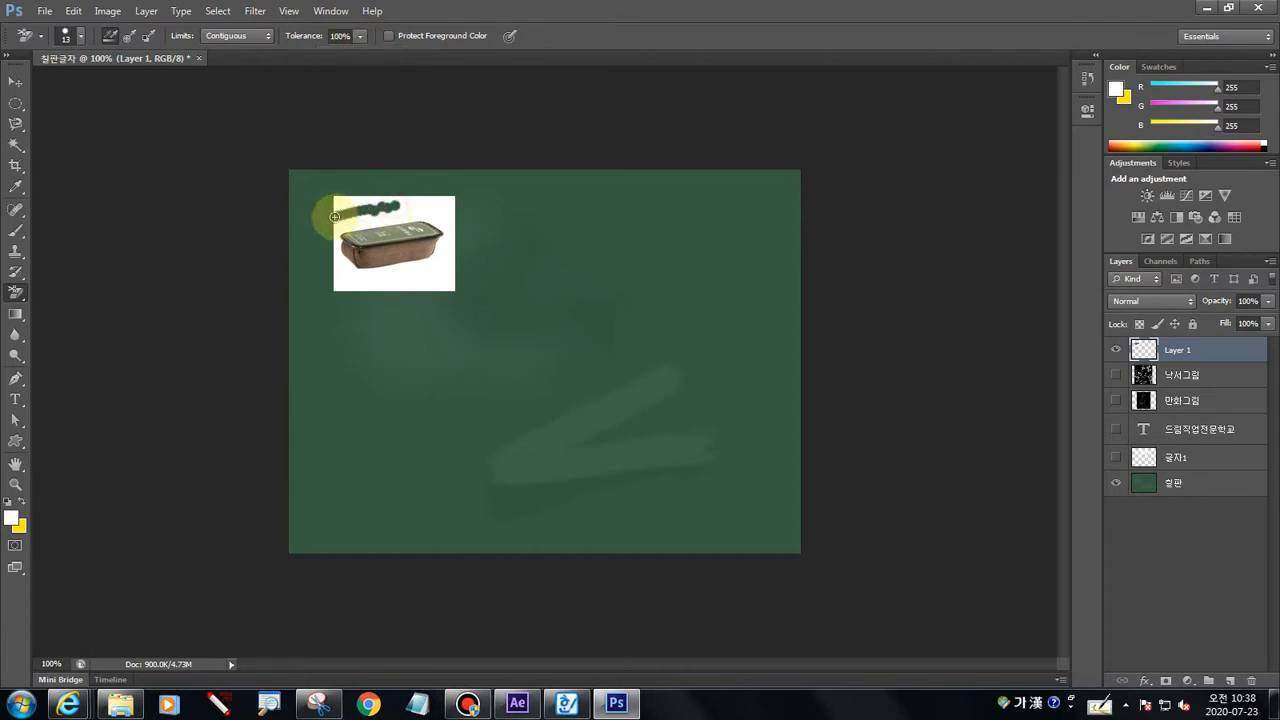
Try the Background Eraser's Once sampling on one spot, restore Continuous sampling and erase more of the upper-left white area
{"action": "left_click", "coordinate": [126, 40]}
{"action": "left_click", "coordinate": [409, 208]}
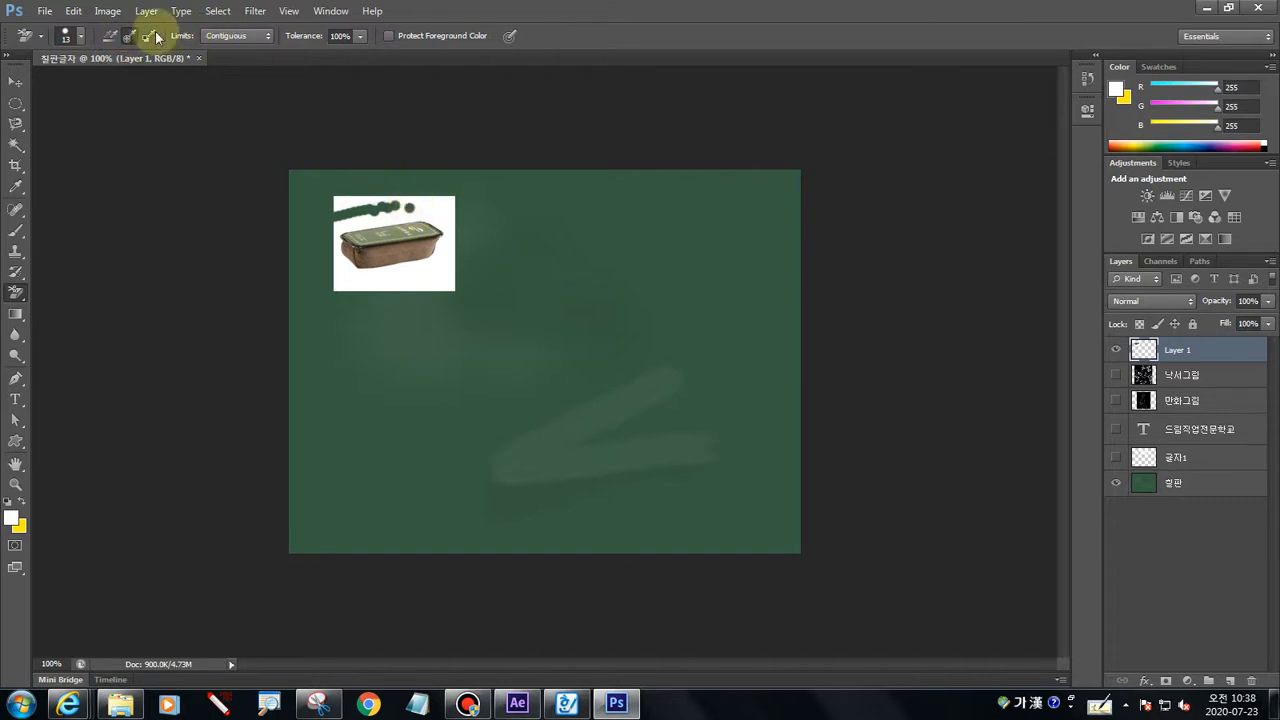
{"action": "left_click", "coordinate": [110, 36]}
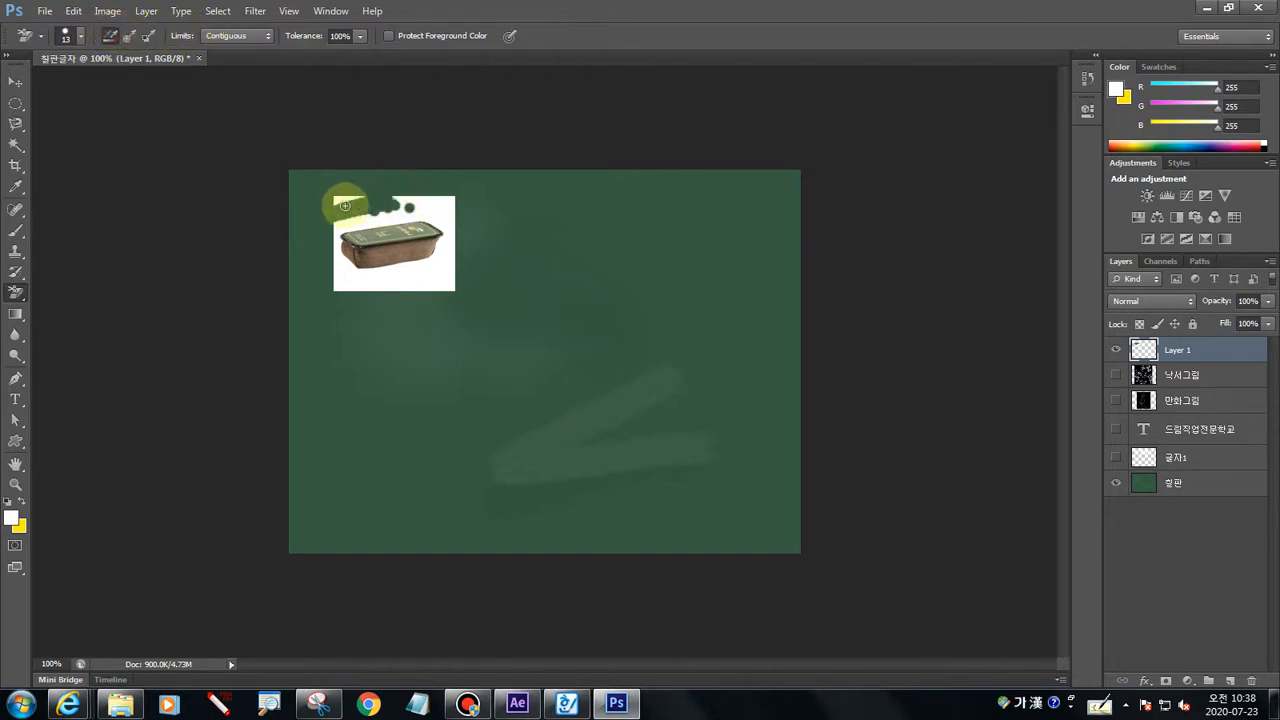
{"action": "left_click_drag", "start_coordinate": [344, 206], "coordinate": [351, 196]}
Try removing the white background around the eraser with one application of the Magic Eraser, and undo it
{"action": "left_click", "coordinate": [18, 293]}
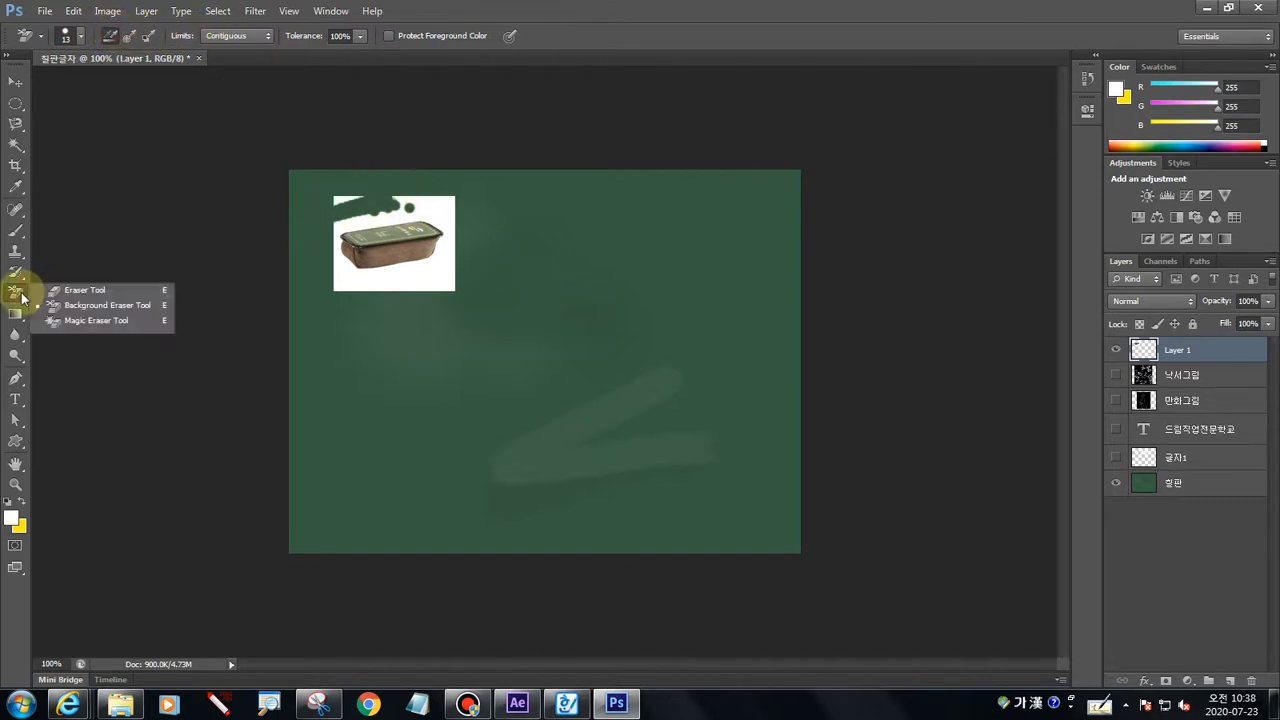
{"action": "left_click", "coordinate": [92, 320]}
{"action": "left_click", "coordinate": [431, 272]}
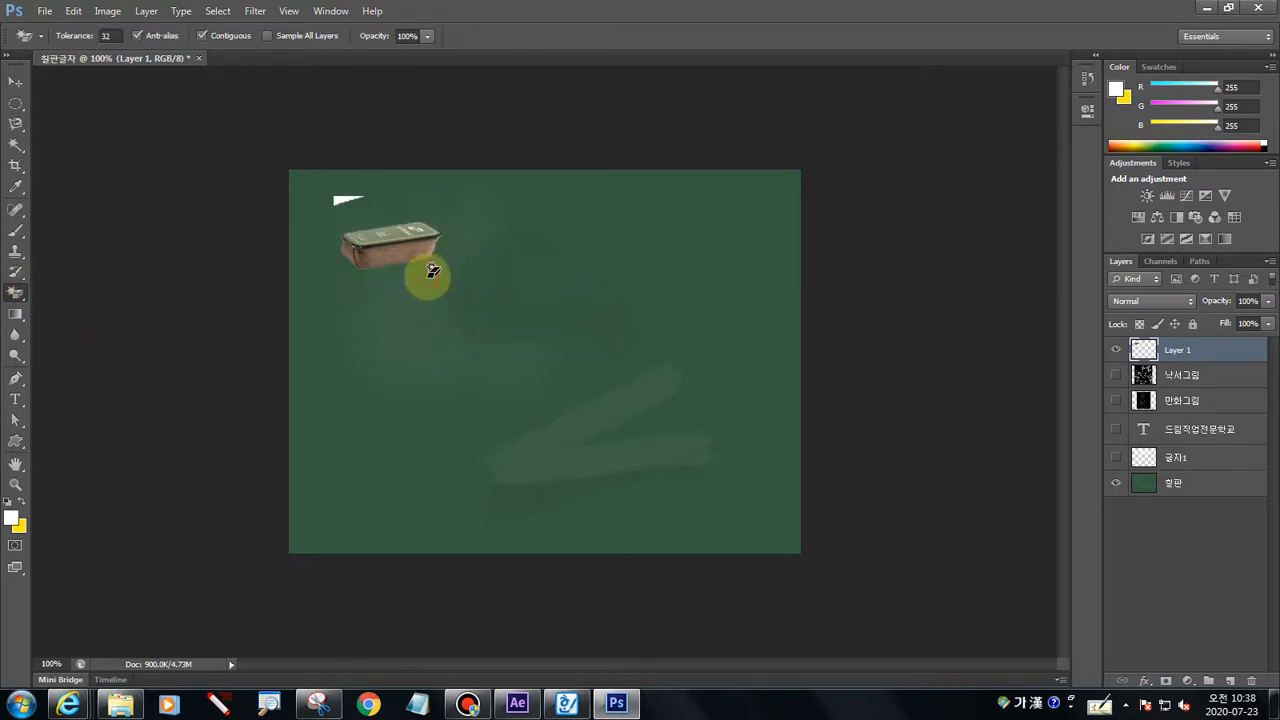
{"action": "key", "text": "ctrl+z"}
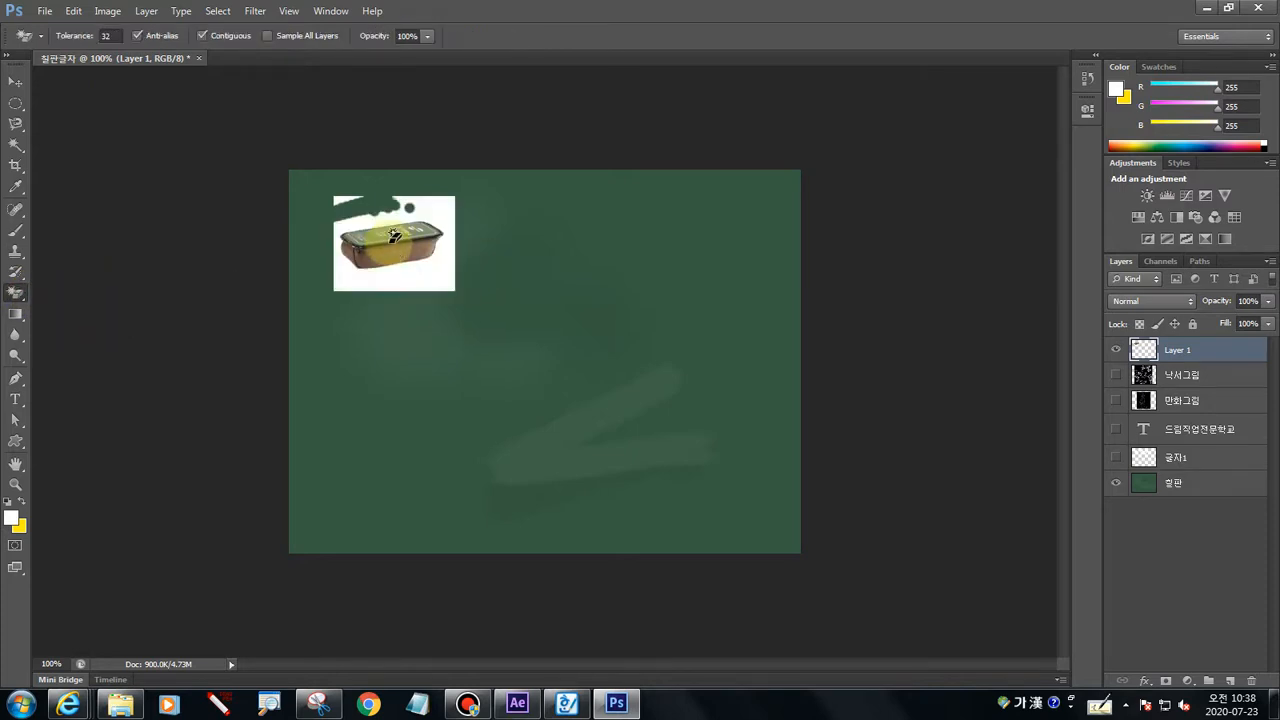
{"action": "key", "text": "ctrl+z"}
{"action": "key", "text": "ctrl+z"}
Remove all remaining white background around the eraser with the Magic Eraser at tolerance 32 and return to the Move tool
{"action": "left_click", "coordinate": [15, 292]}
{"action": "left_click", "coordinate": [82, 321]}
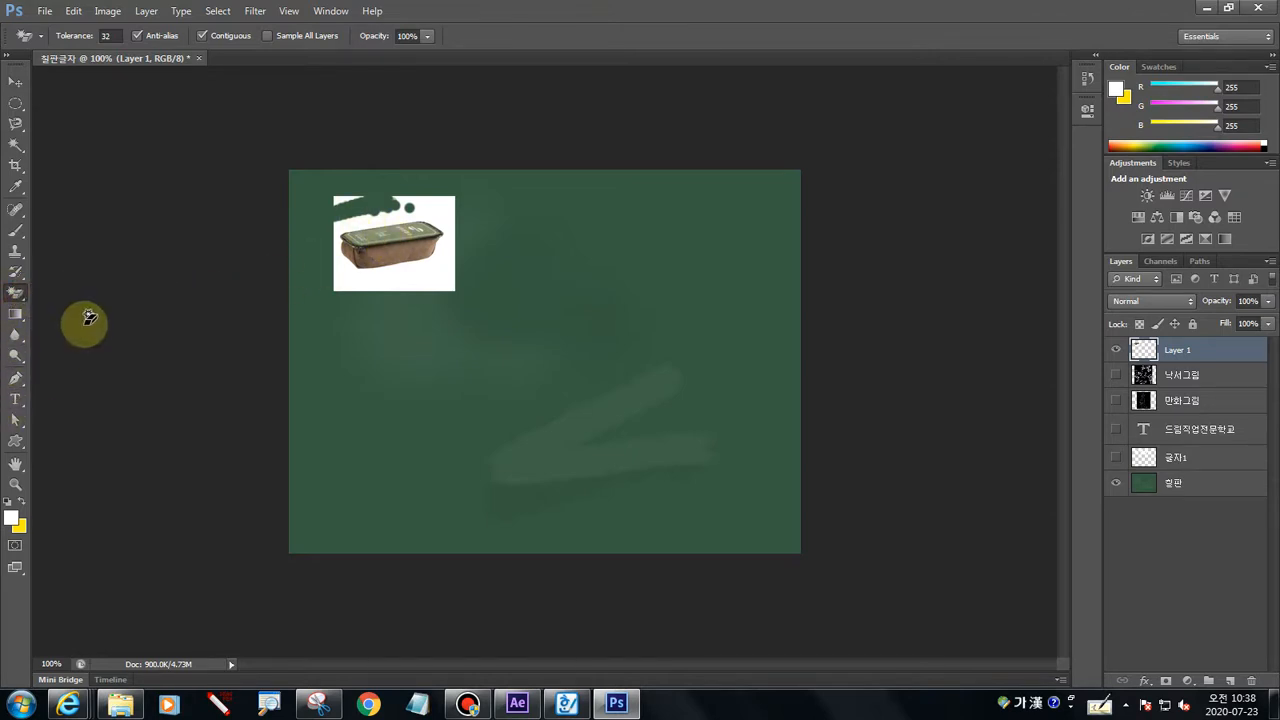
{"action": "left_click", "coordinate": [422, 276]}
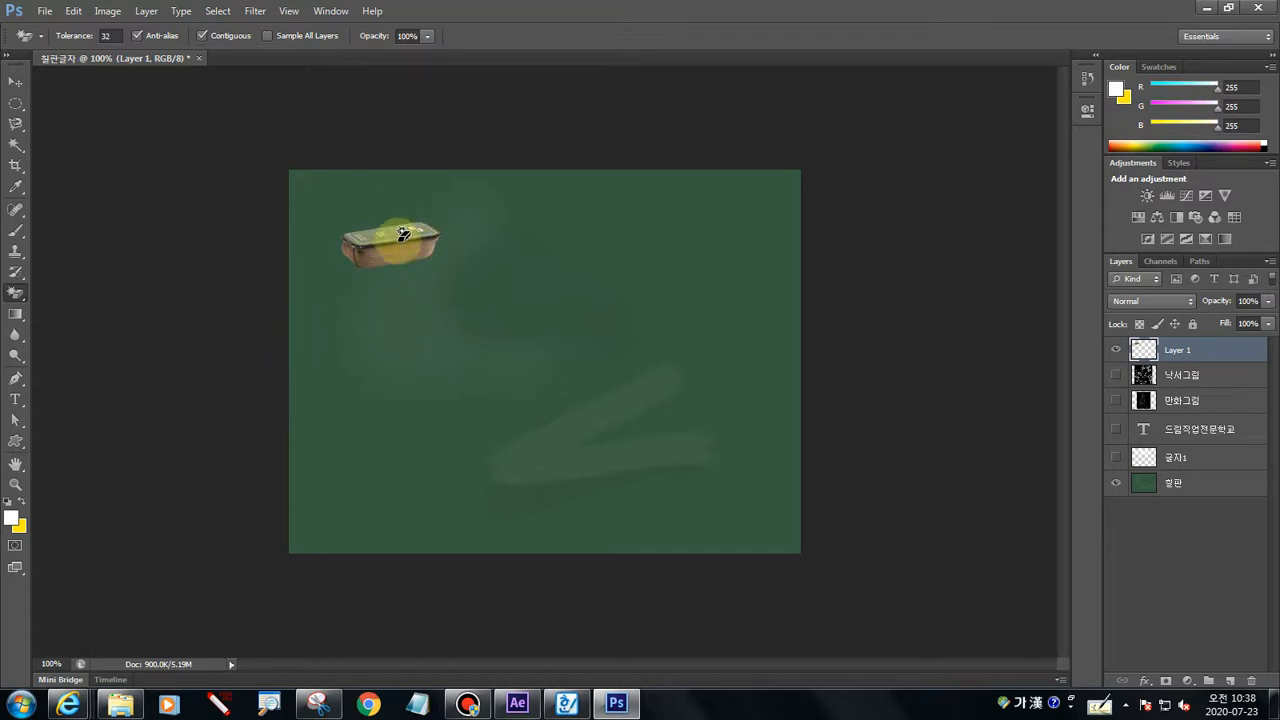
{"action": "left_click", "coordinate": [15, 81]}
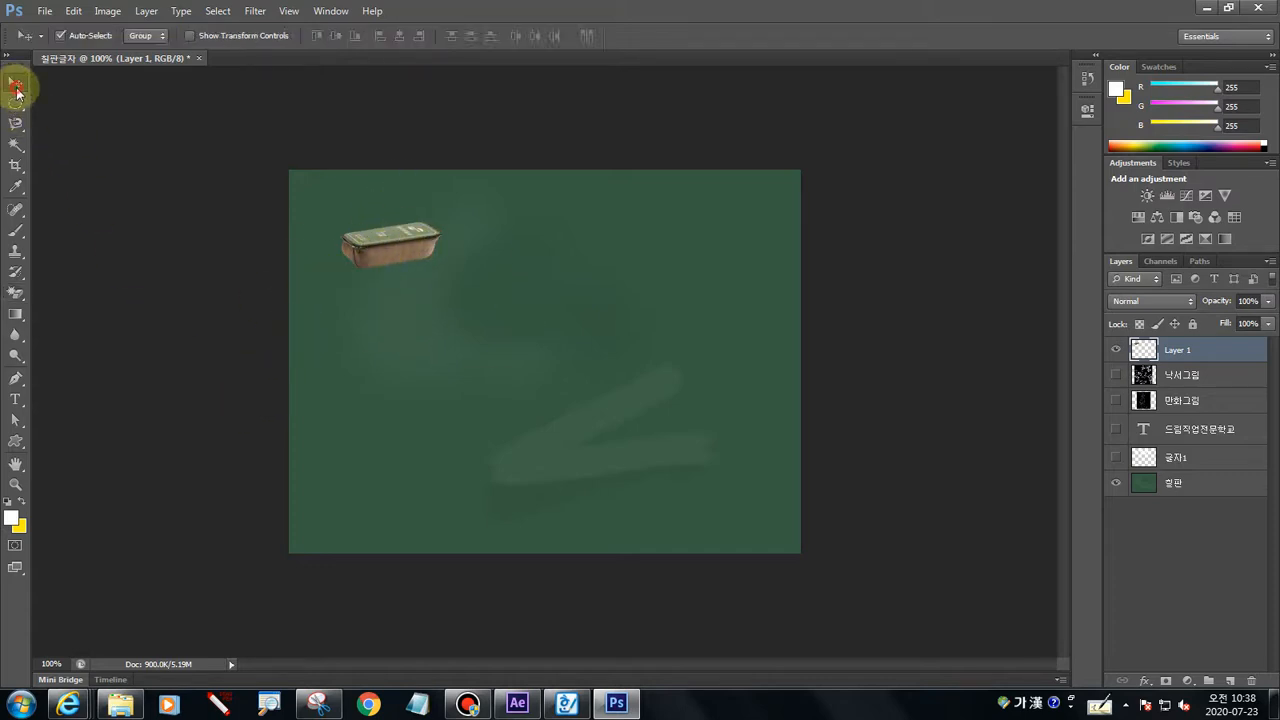
Rename the chalkboard eraser's layer to 지우개
{"action": "left_click", "coordinate": [138, 192]}
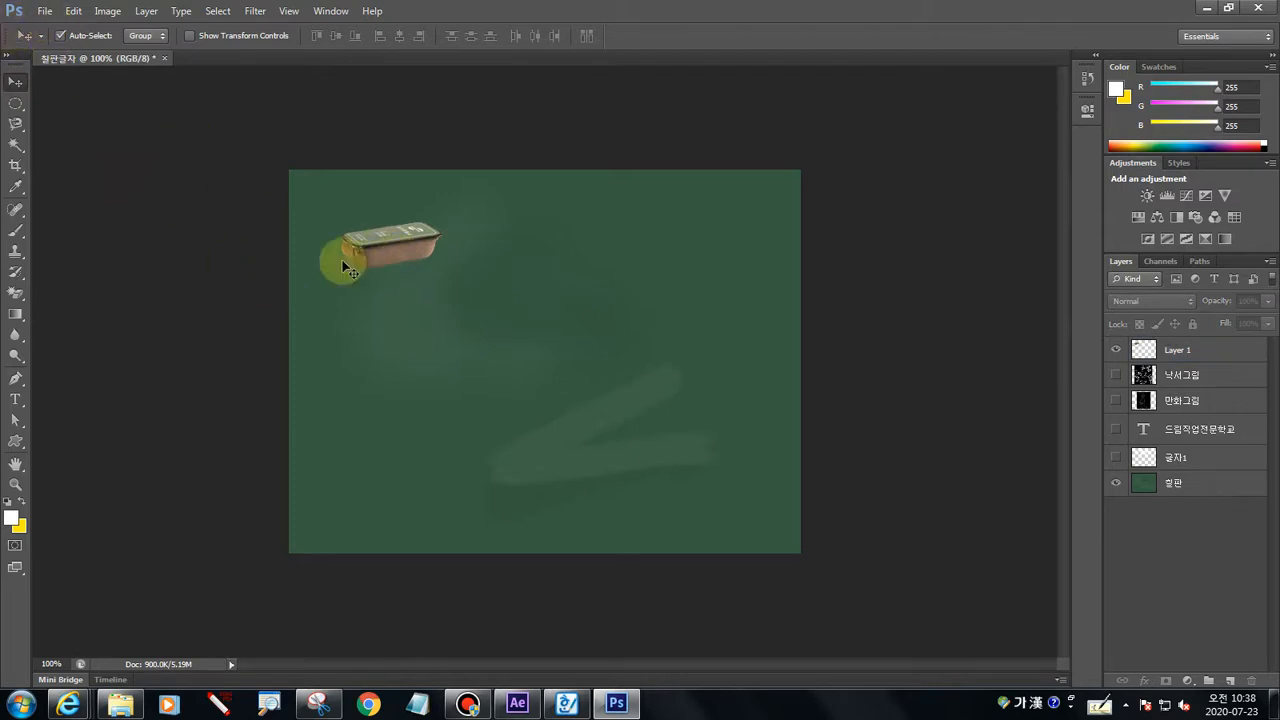
{"action": "double_click", "coordinate": [1180, 349]}
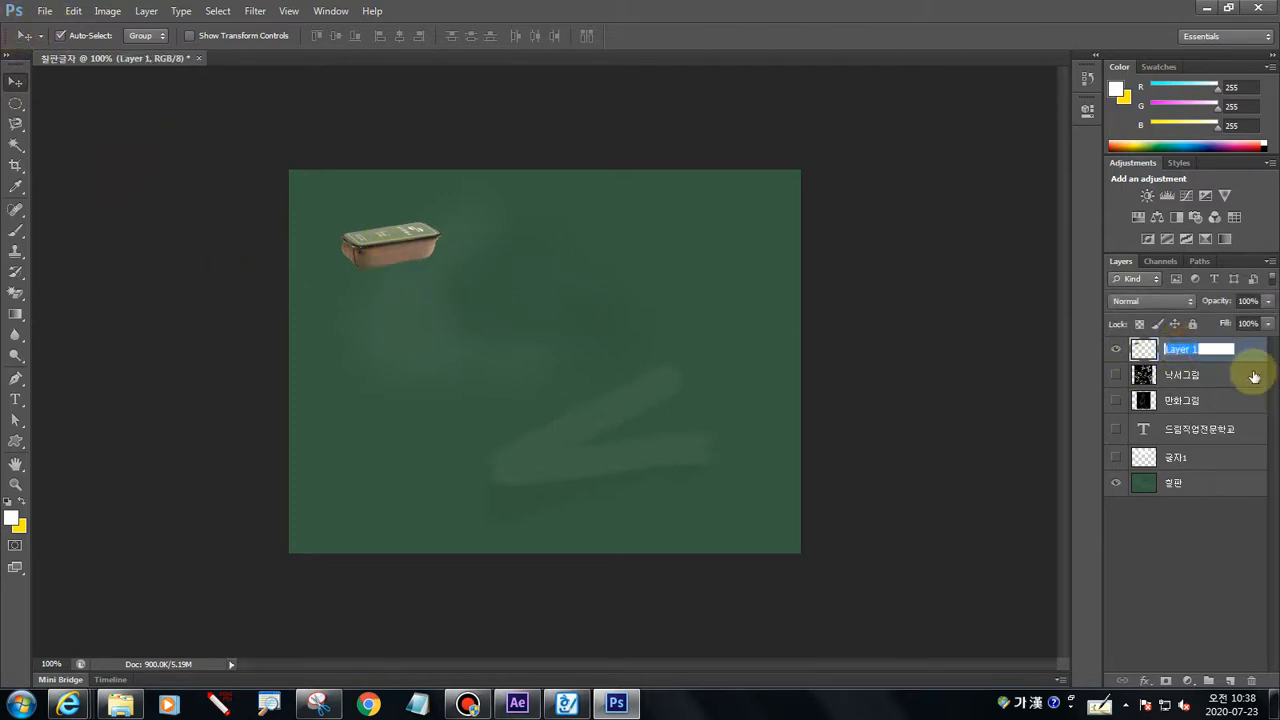
{"action": "type", "text": "지우개"}
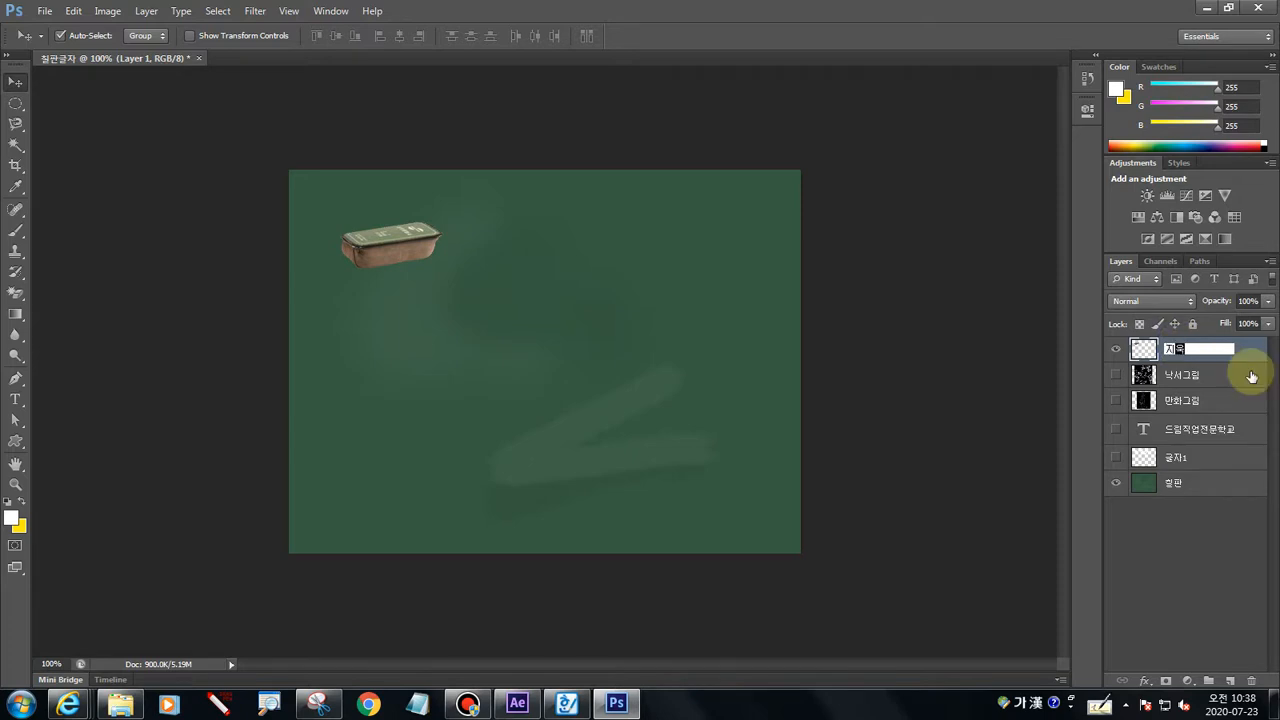
{"action": "key", "text": "Return"}
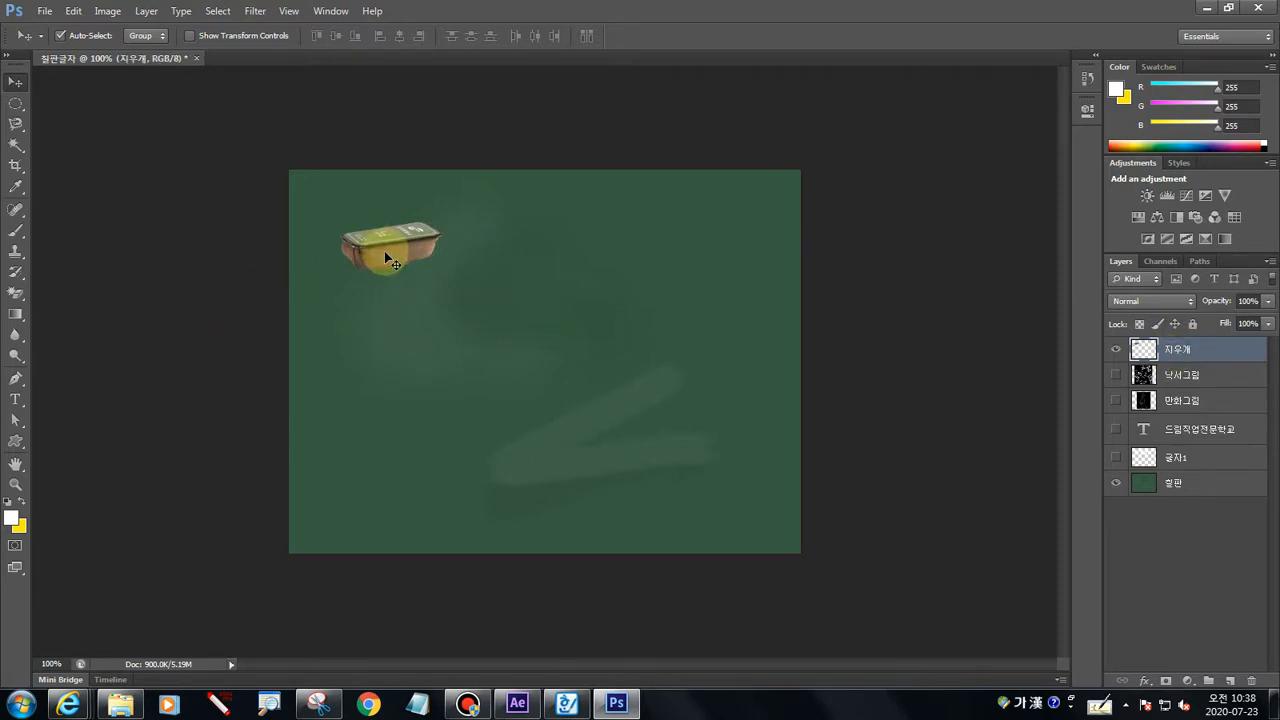
Open the image file 분필손, the hand holding a piece of chalk
{"action": "left_click", "coordinate": [45, 12]}
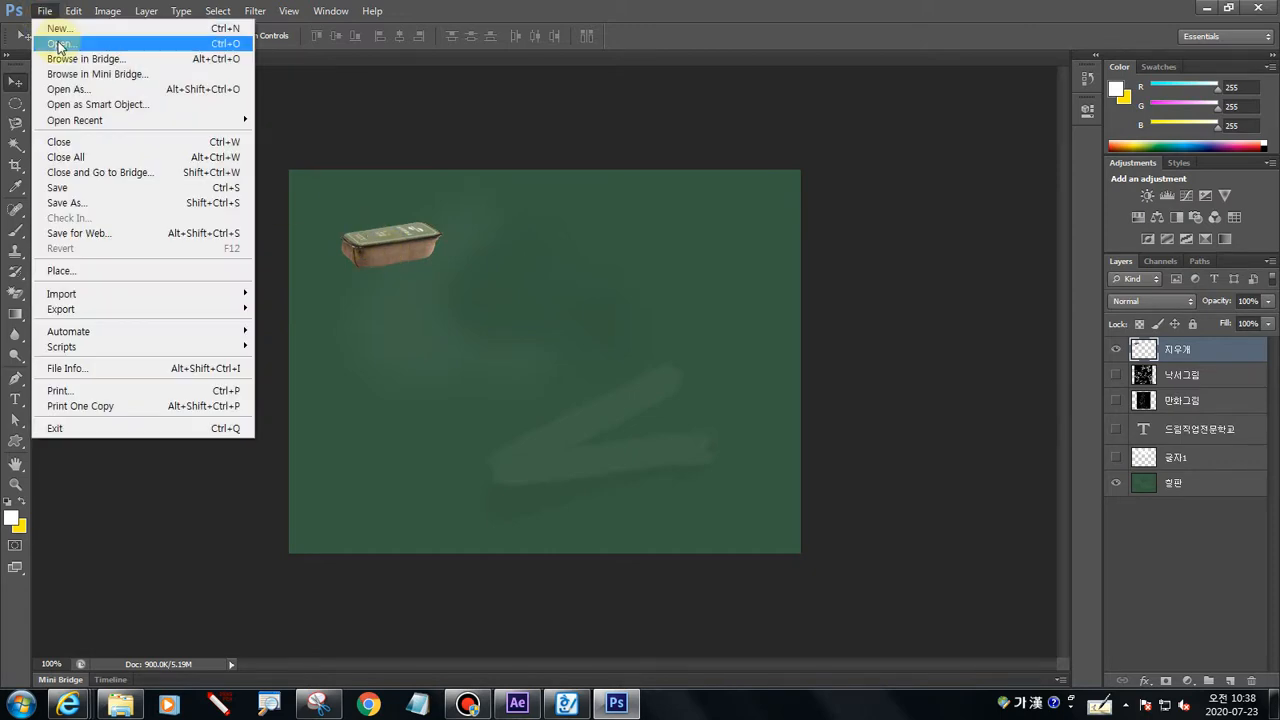
{"action": "left_click", "coordinate": [60, 42]}
{"action": "left_click", "coordinate": [588, 180]}
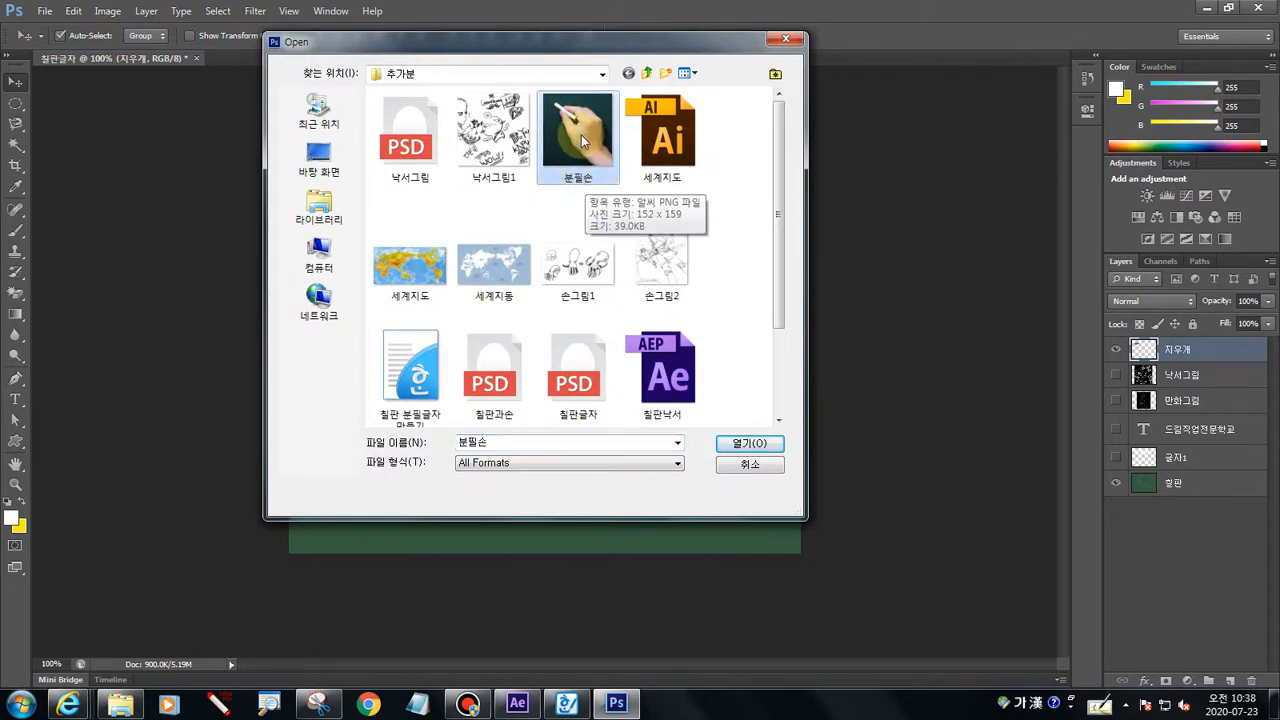
{"action": "left_click", "coordinate": [745, 447]}
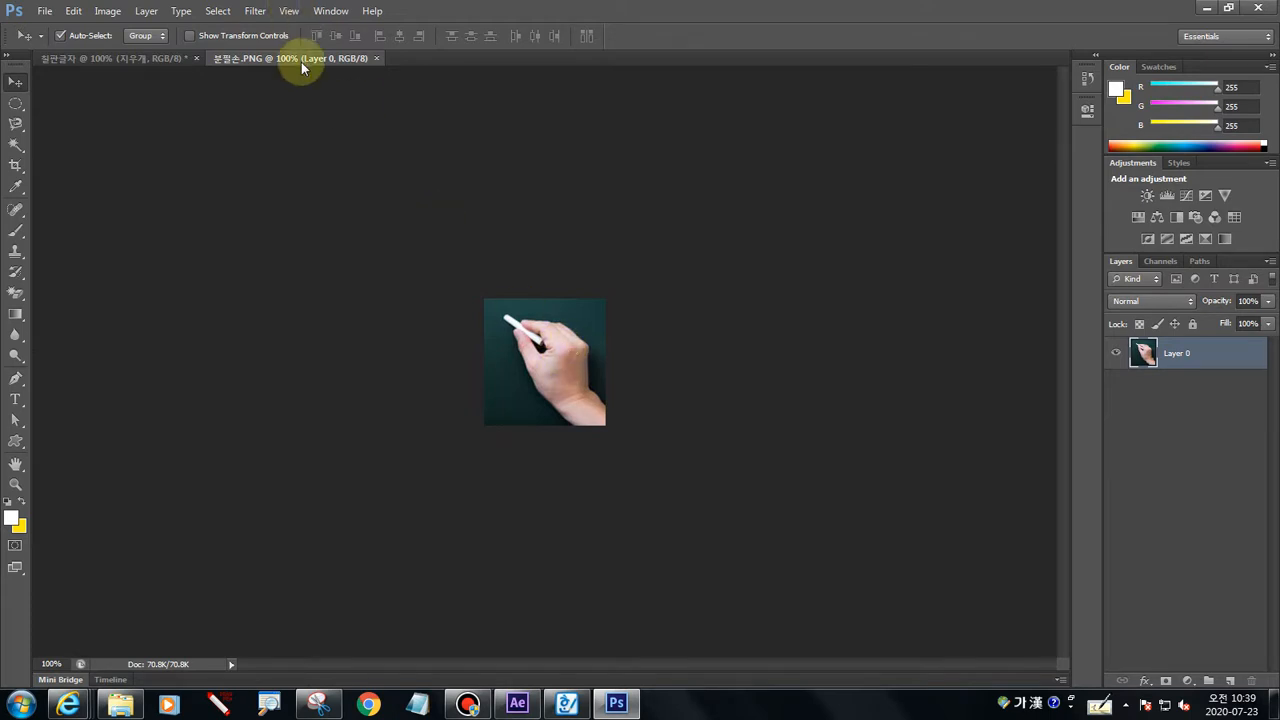
Copy the chalk-hand image into the chalkboard document, close its source file and place the copy near the canvas centre
{"action": "left_click_drag", "start_coordinate": [286, 57], "coordinate": [694, 290]}
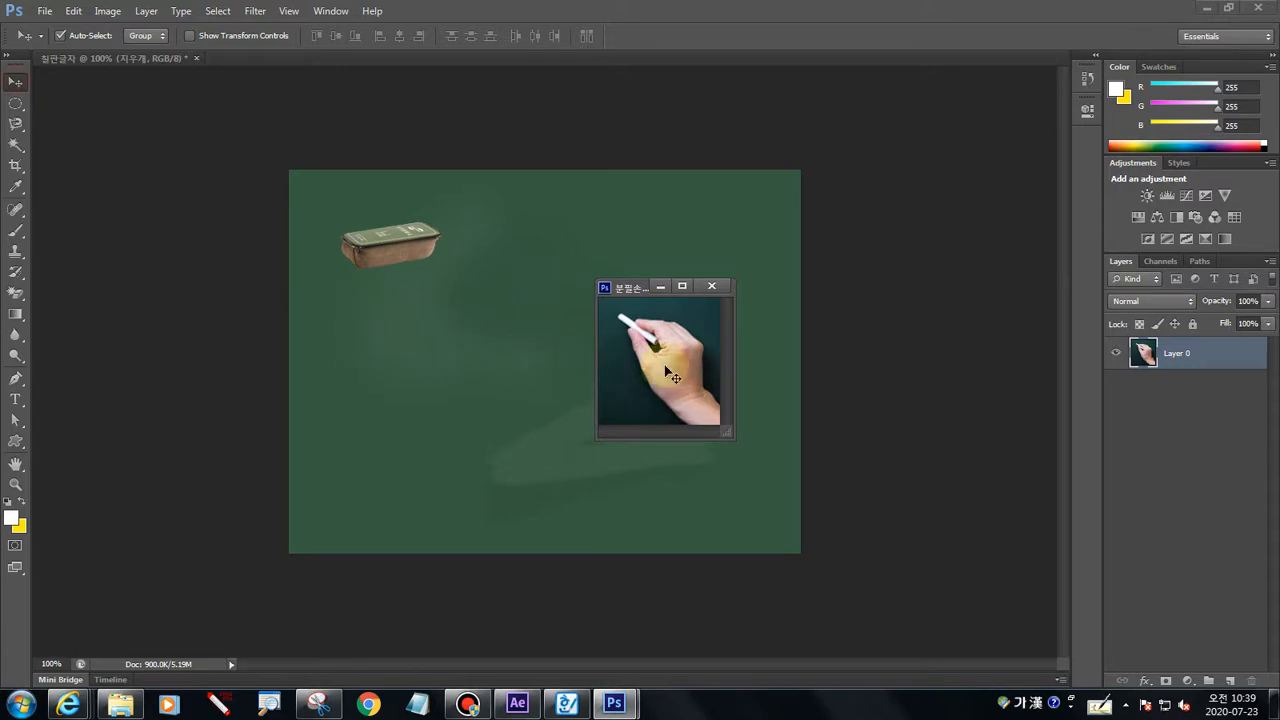
{"action": "left_click_drag", "start_coordinate": [678, 380], "coordinate": [427, 395]}
{"action": "left_click", "coordinate": [712, 286]}
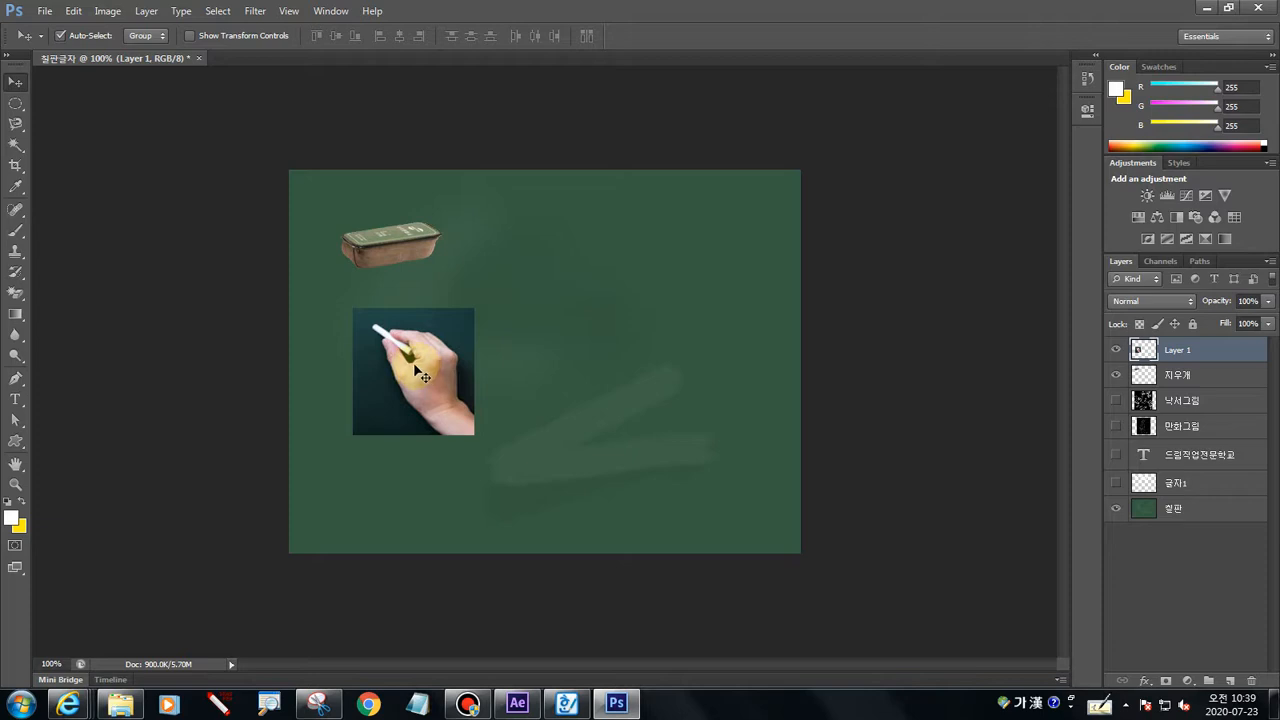
{"action": "left_click_drag", "start_coordinate": [414, 366], "coordinate": [515, 350]}
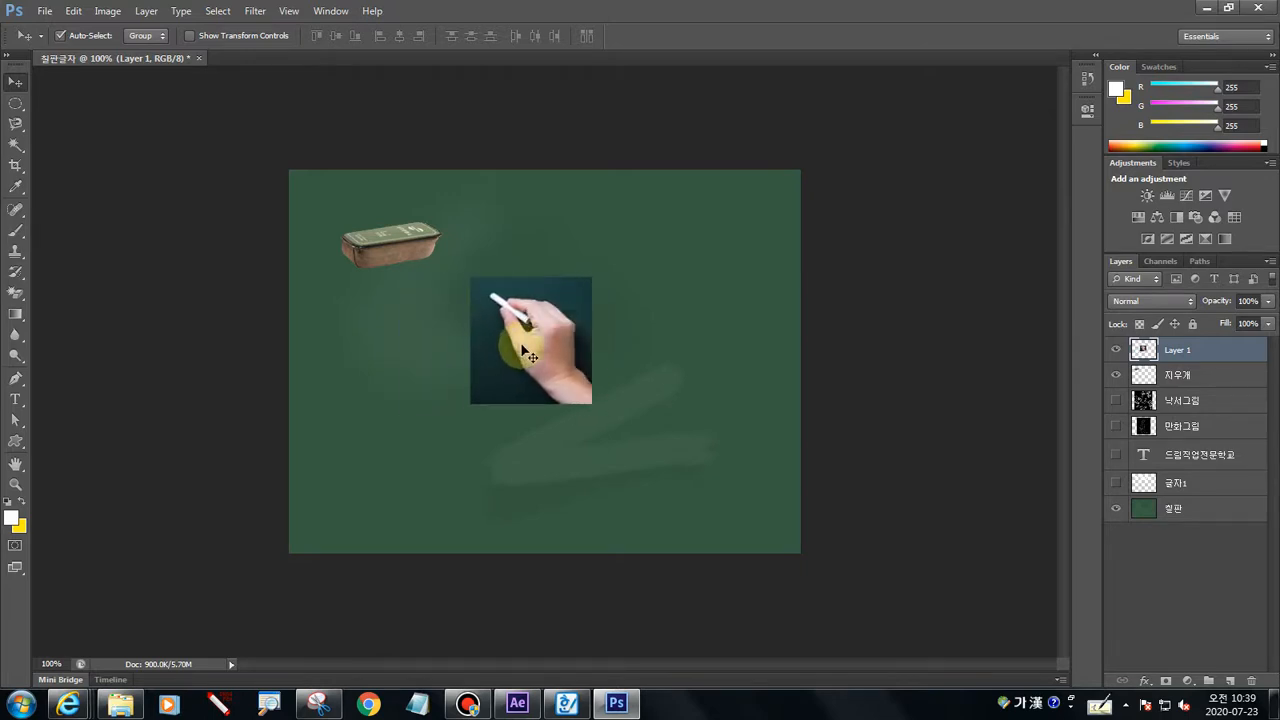
Remove the dark background around the chalk hand with the Magic Eraser at tolerance 32
{"action": "left_click_drag", "start_coordinate": [16, 145], "coordinate": [66, 159]}
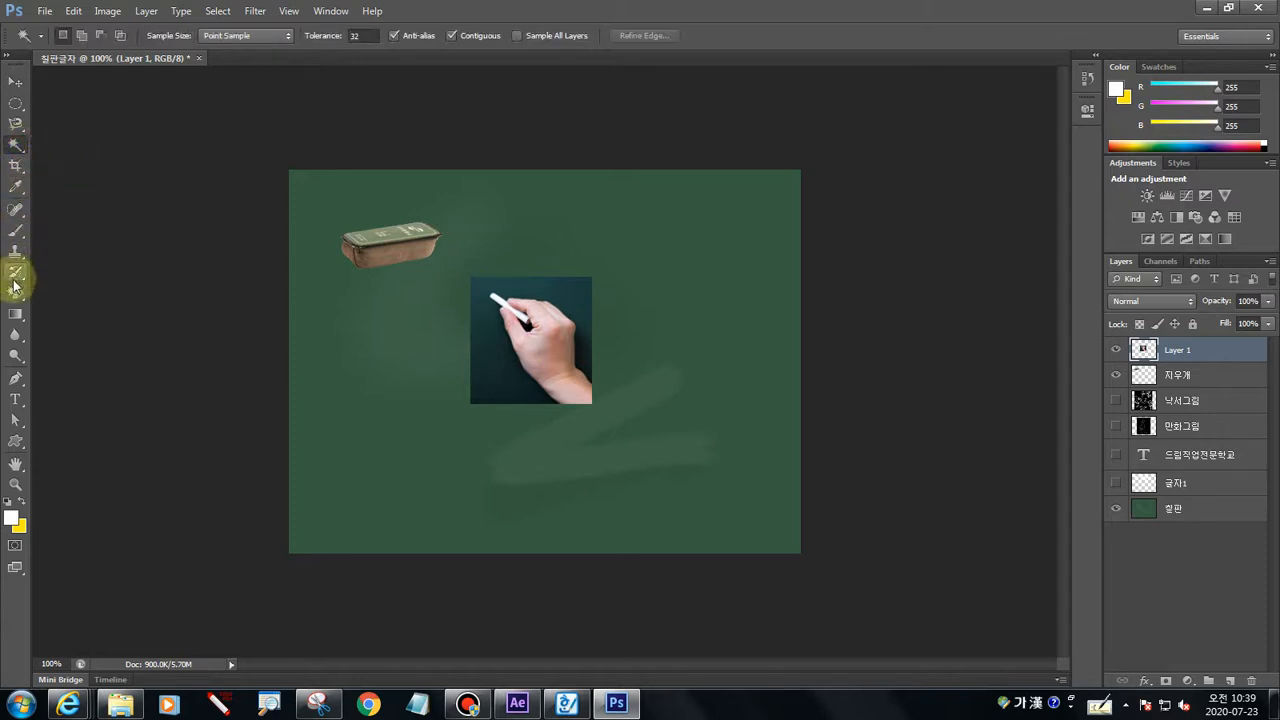
{"action": "left_click_drag", "start_coordinate": [15, 293], "coordinate": [44, 307]}
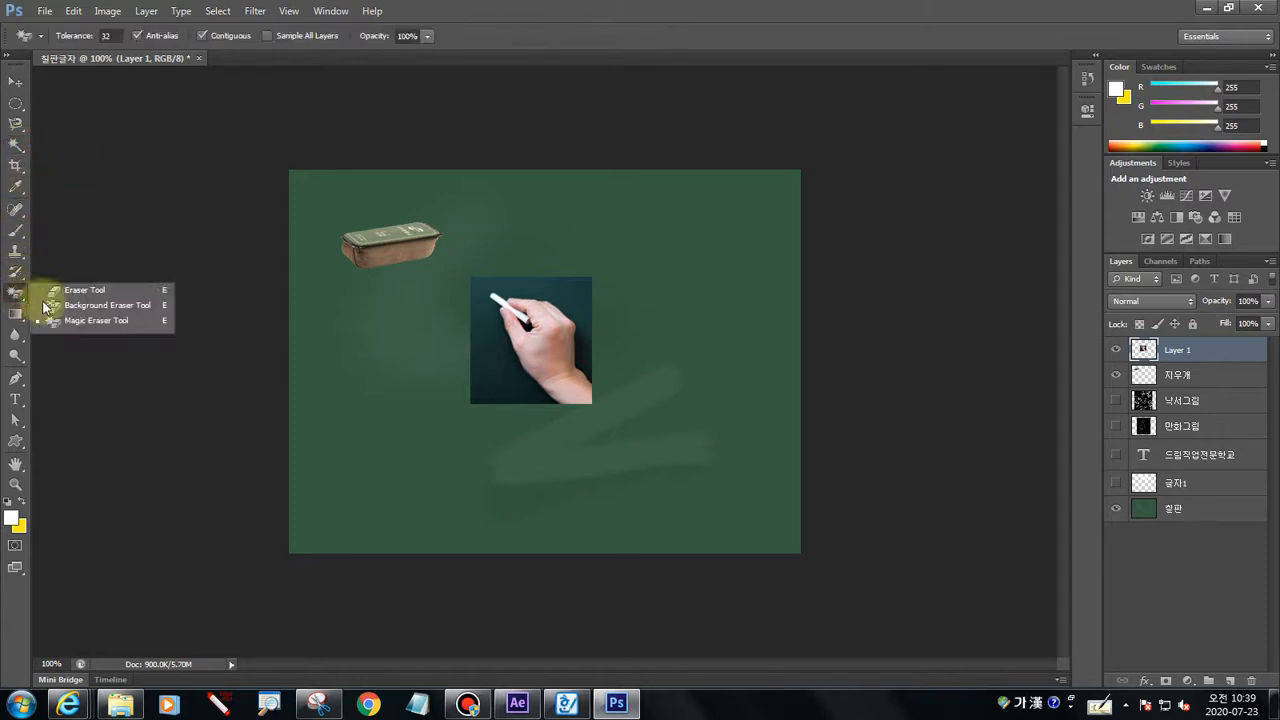
{"action": "left_click", "coordinate": [116, 322]}
{"action": "left_click", "coordinate": [505, 366]}
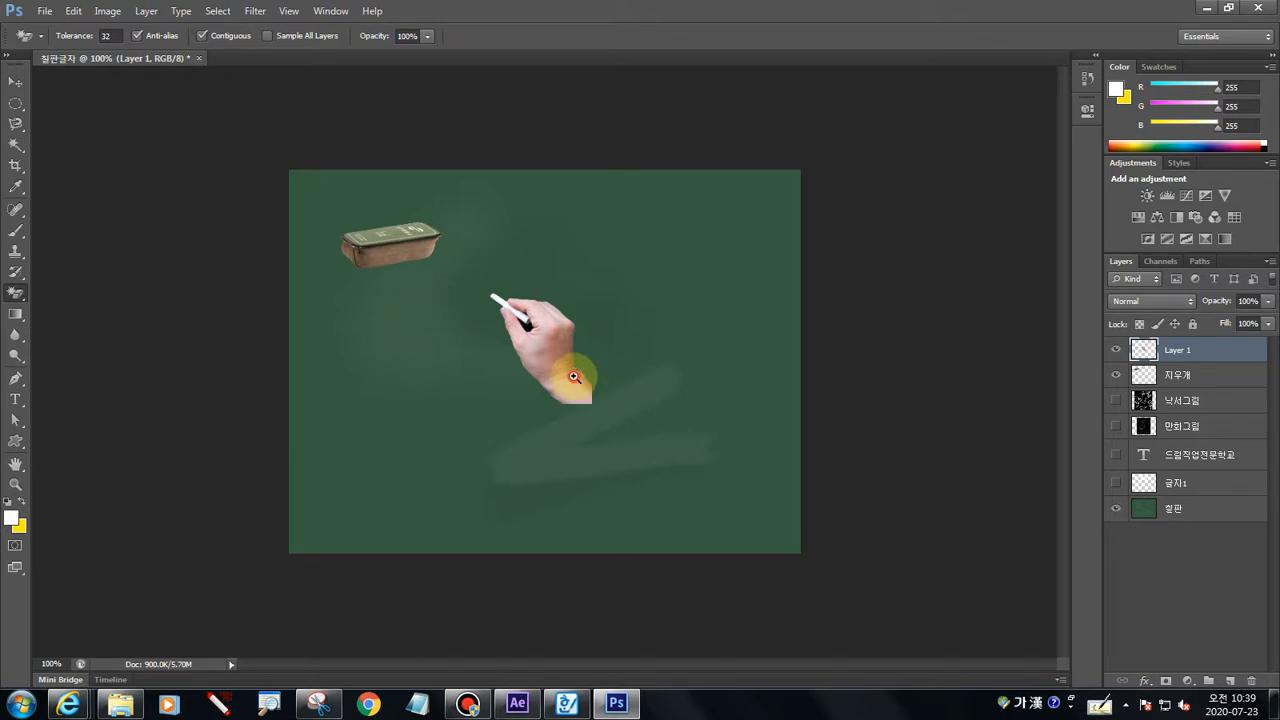
Try the Magic Eraser at the wrist's edge, undo it, and clear the dark patch between the fingers
{"action": "left_click", "coordinate": [574, 377], "text": "ctrl"}
{"action": "left_click", "coordinate": [574, 377]}
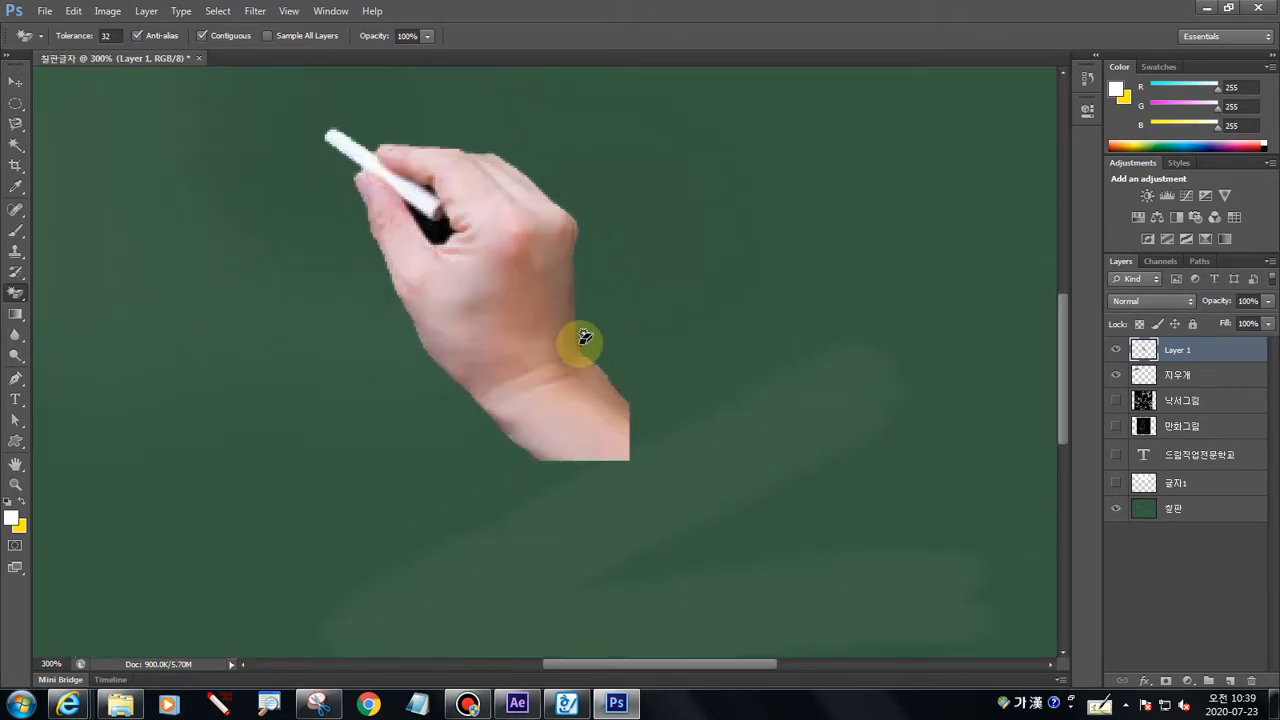
{"action": "left_click", "coordinate": [622, 390]}
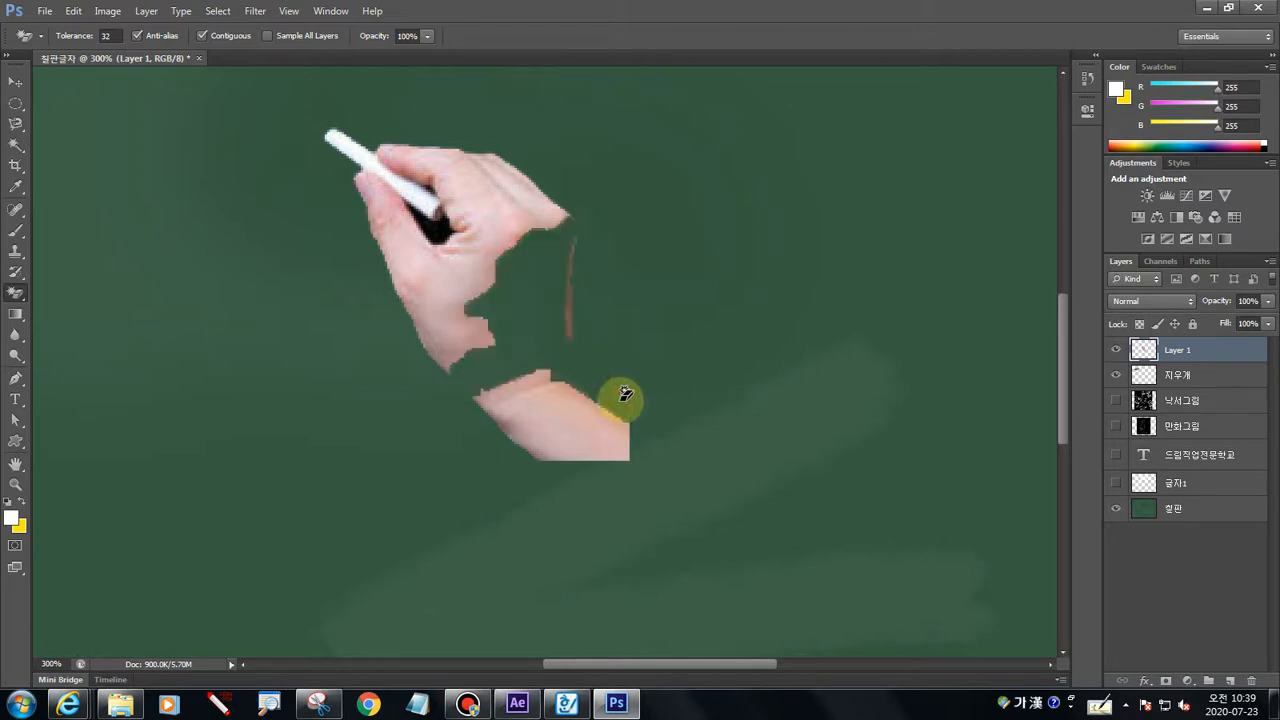
{"action": "key", "text": "ctrl+z"}
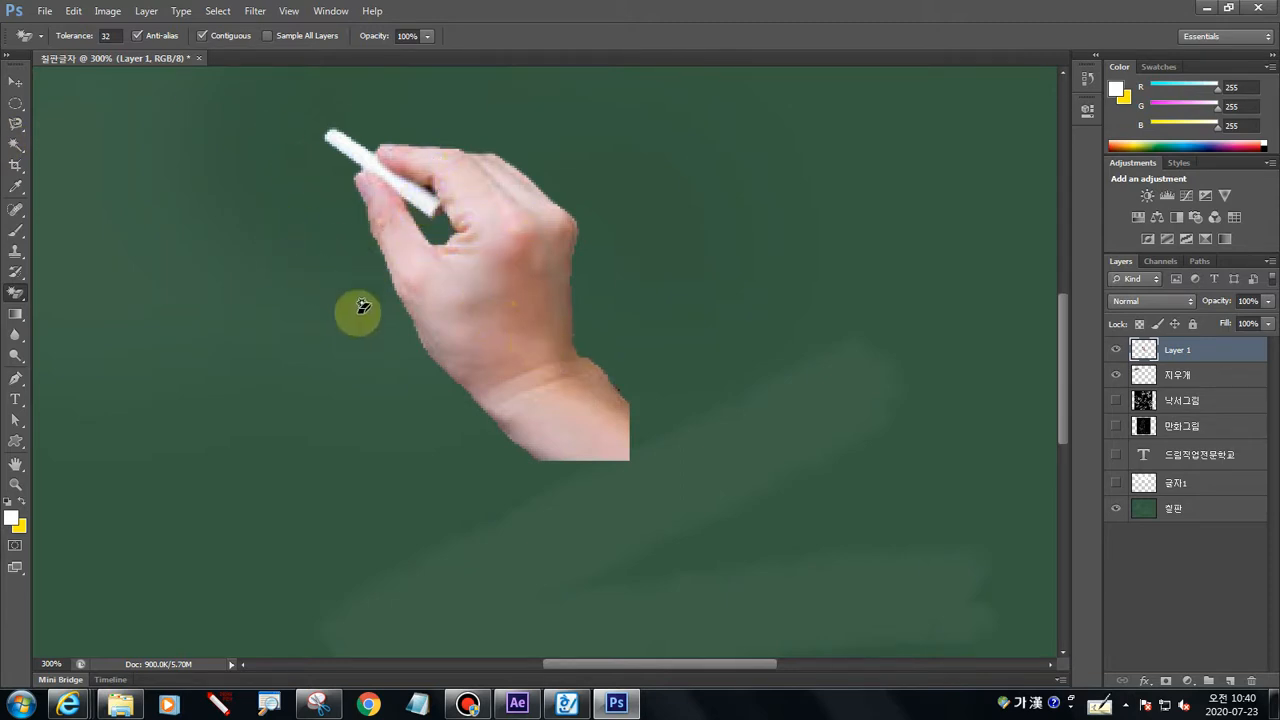
{"action": "left_click", "coordinate": [511, 372], "text": "alt"}
{"action": "left_click", "coordinate": [511, 372], "text": "alt"}
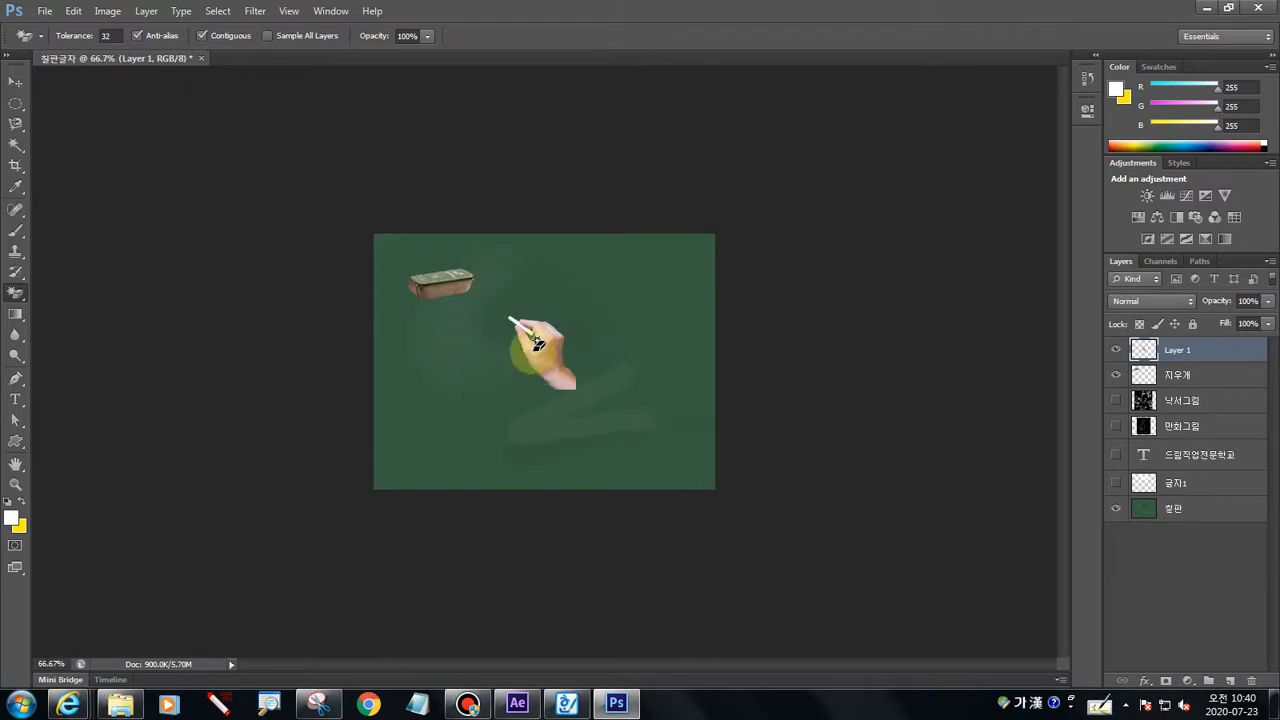
Rename the chalk hand's layer to 분필손
{"action": "double_click", "coordinate": [1178, 351]}
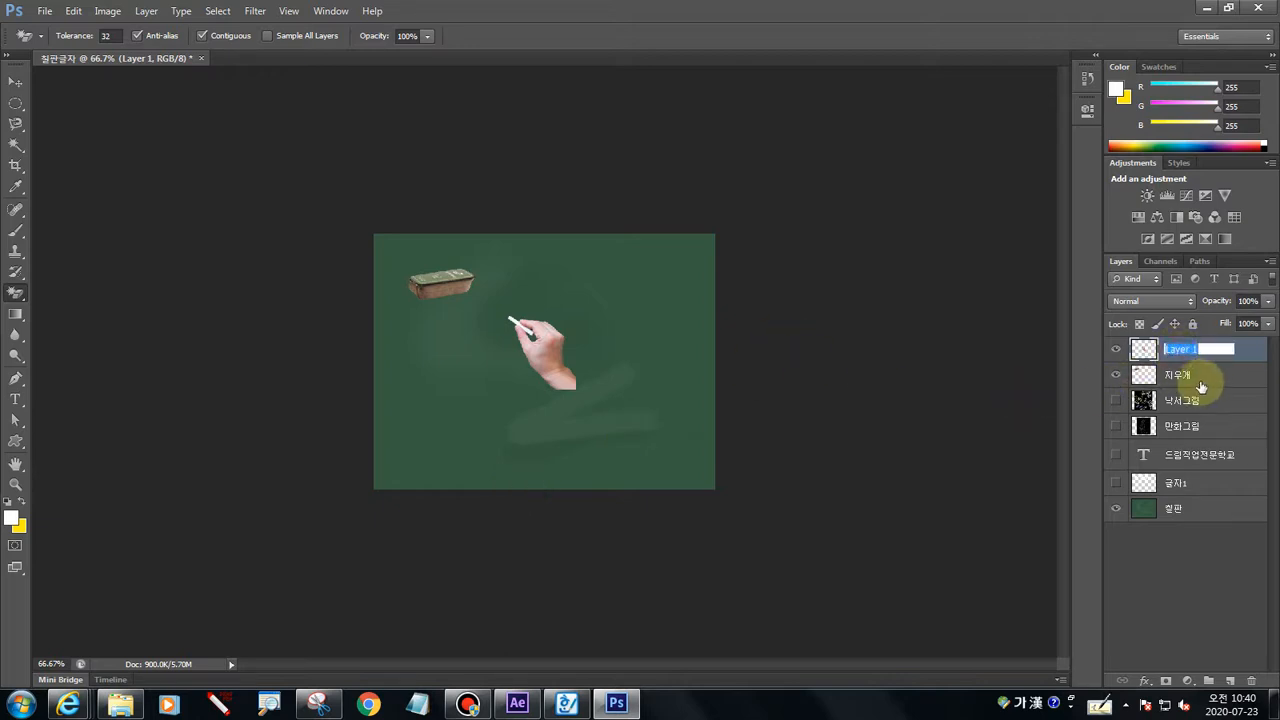
{"action": "type", "text": "ㅂ"}
{"action": "type", "text": "분필손"}
{"action": "key", "text": "Return"}
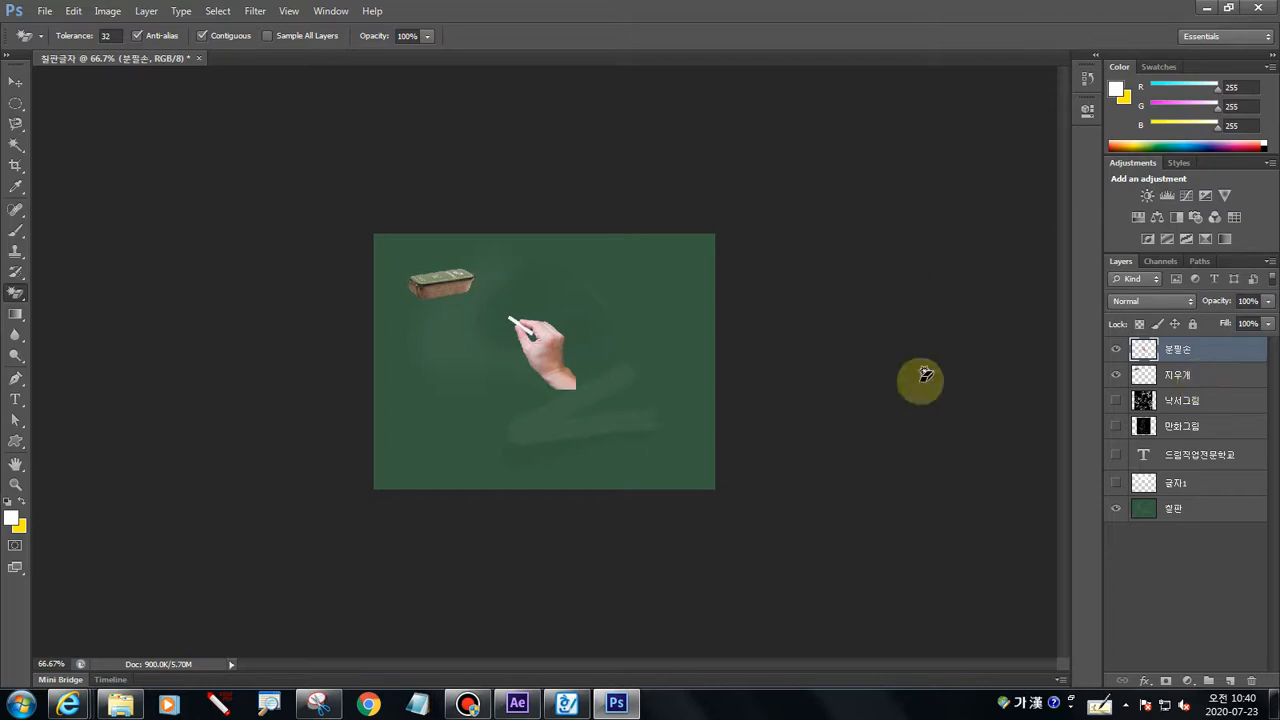
Switch to the Hangul document 칠판 분필글자 만들기, review its chalkboard and chalk-lettering sections, and return to Photoshop
{"action": "left_click", "coordinate": [567, 704]}
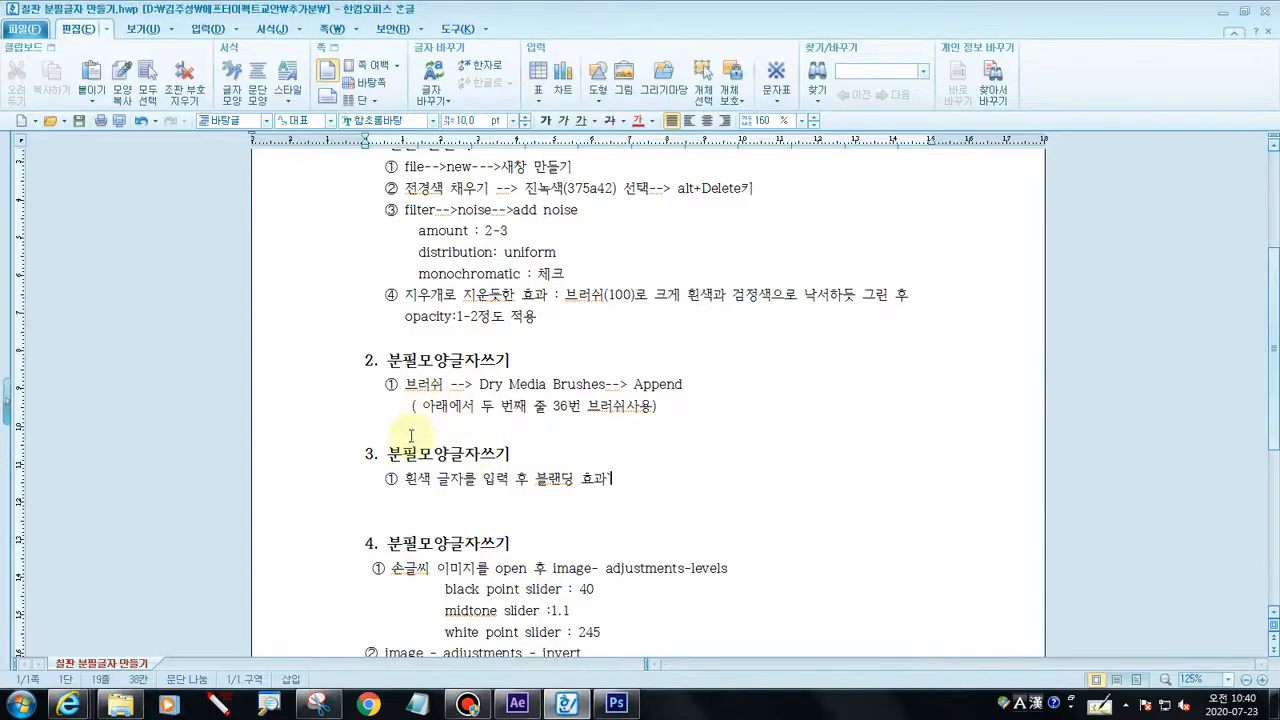
{"action": "left_click_drag", "start_coordinate": [387, 453], "coordinate": [556, 459]}
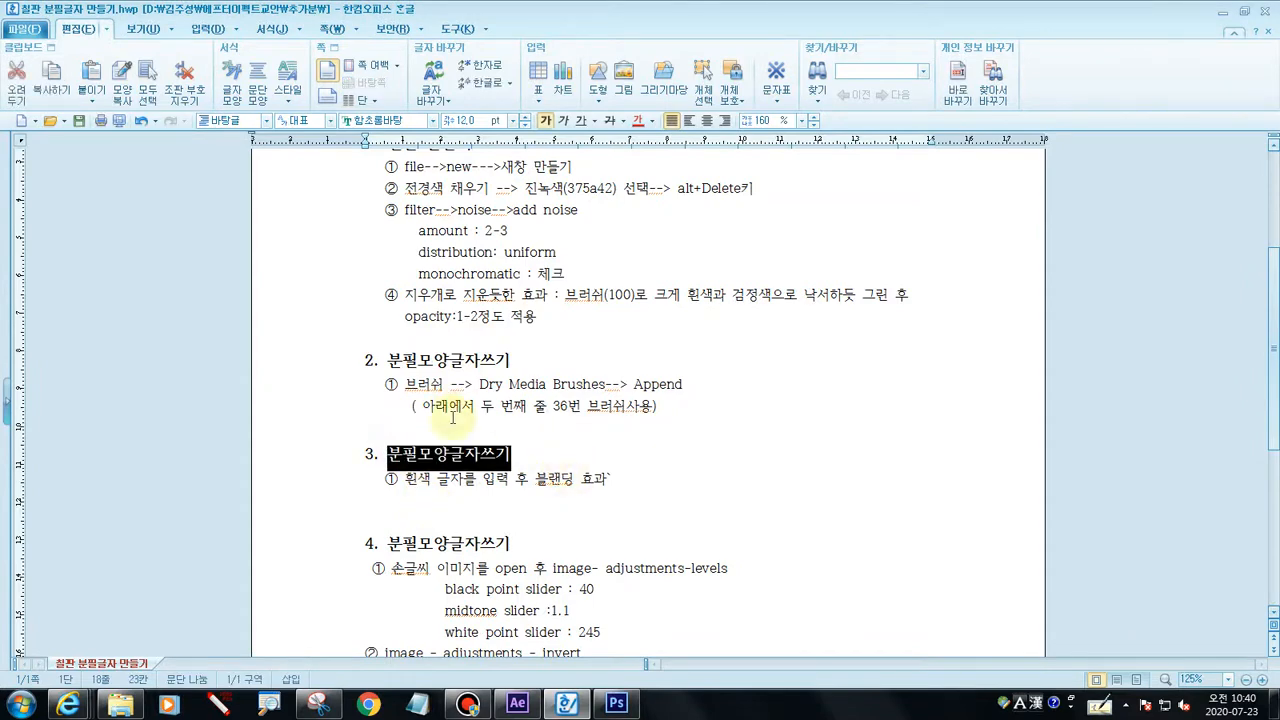
{"action": "left_click", "coordinate": [452, 565]}
{"action": "left_click_drag", "start_coordinate": [389, 543], "coordinate": [524, 543]}
{"action": "left_click", "coordinate": [477, 535]}
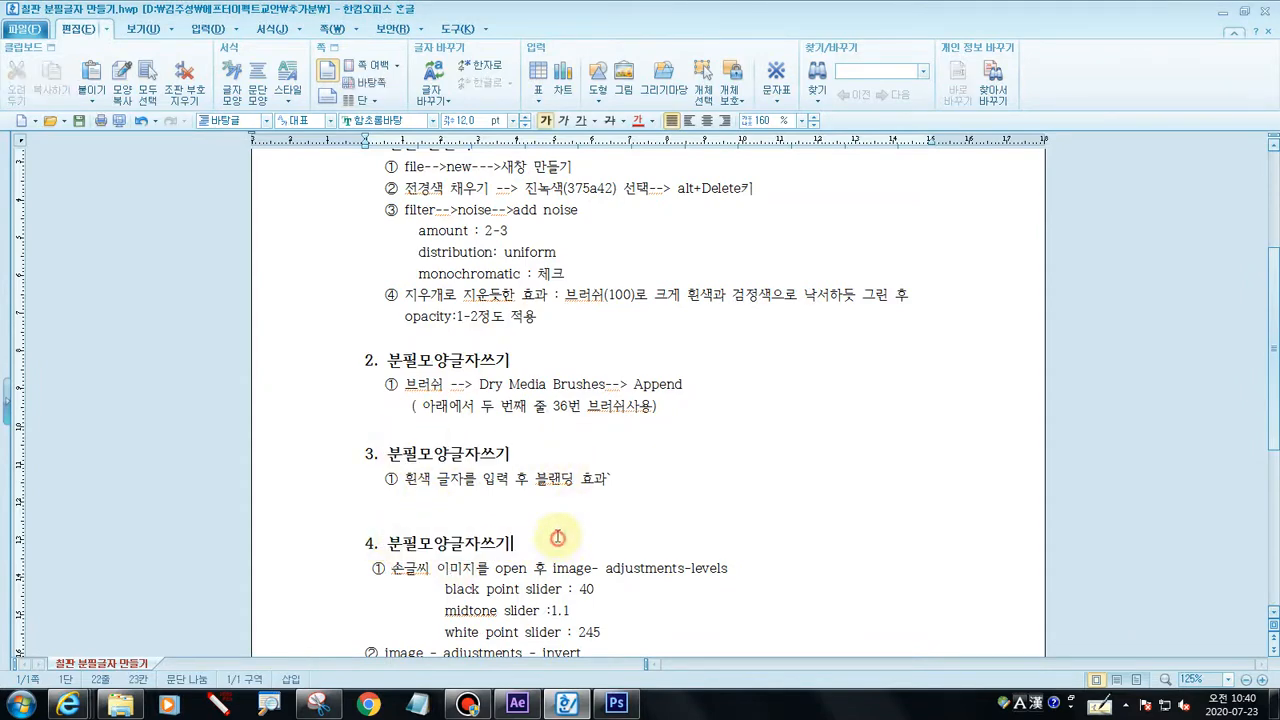
{"action": "scroll", "coordinate": [540, 535], "scroll_direction": "down", "scroll_amount": 2}
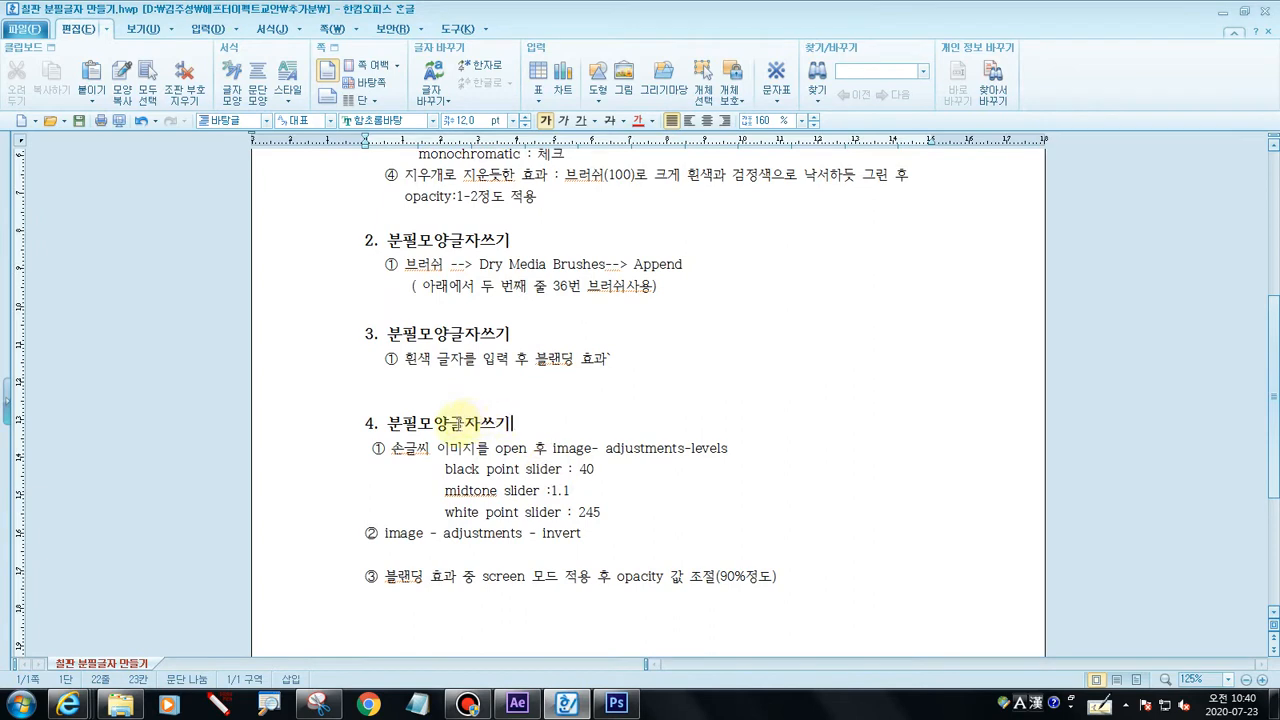
{"action": "left_click_drag", "start_coordinate": [449, 424], "coordinate": [508, 424]}
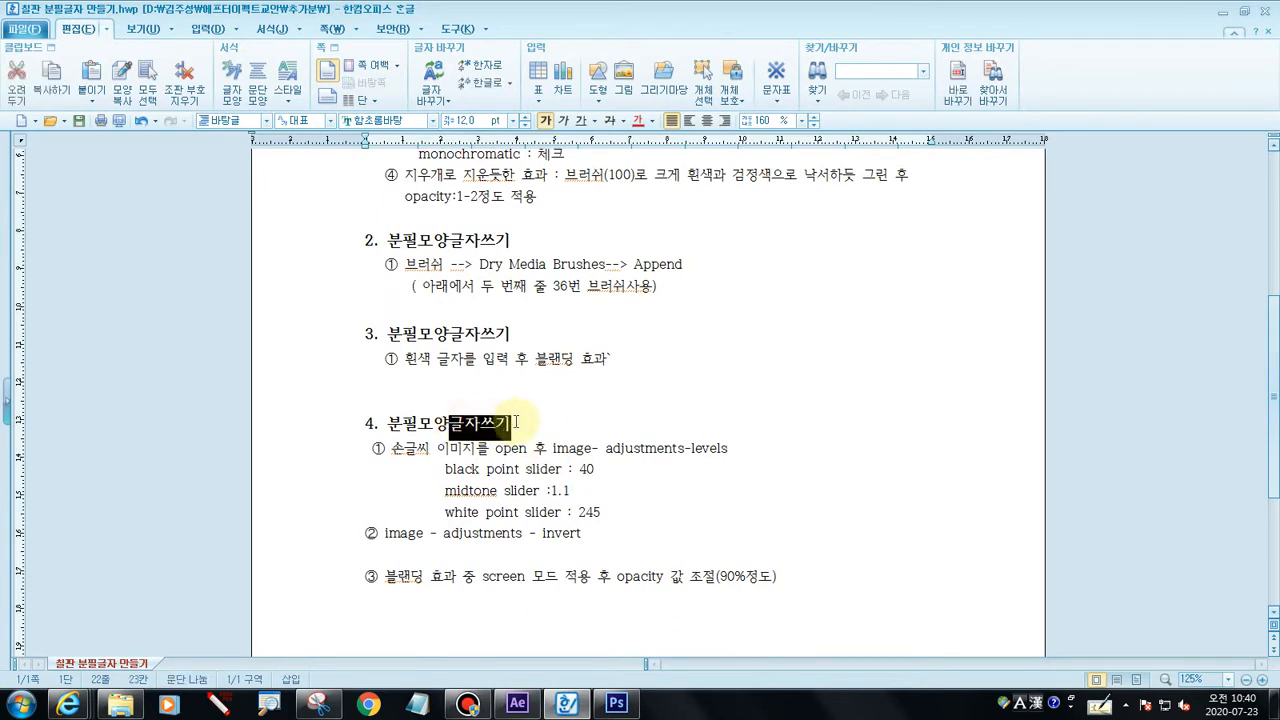
{"action": "left_click", "coordinate": [517, 423]}
{"action": "left_click_drag", "start_coordinate": [449, 424], "coordinate": [523, 424]}
{"action": "left_click", "coordinate": [529, 425]}
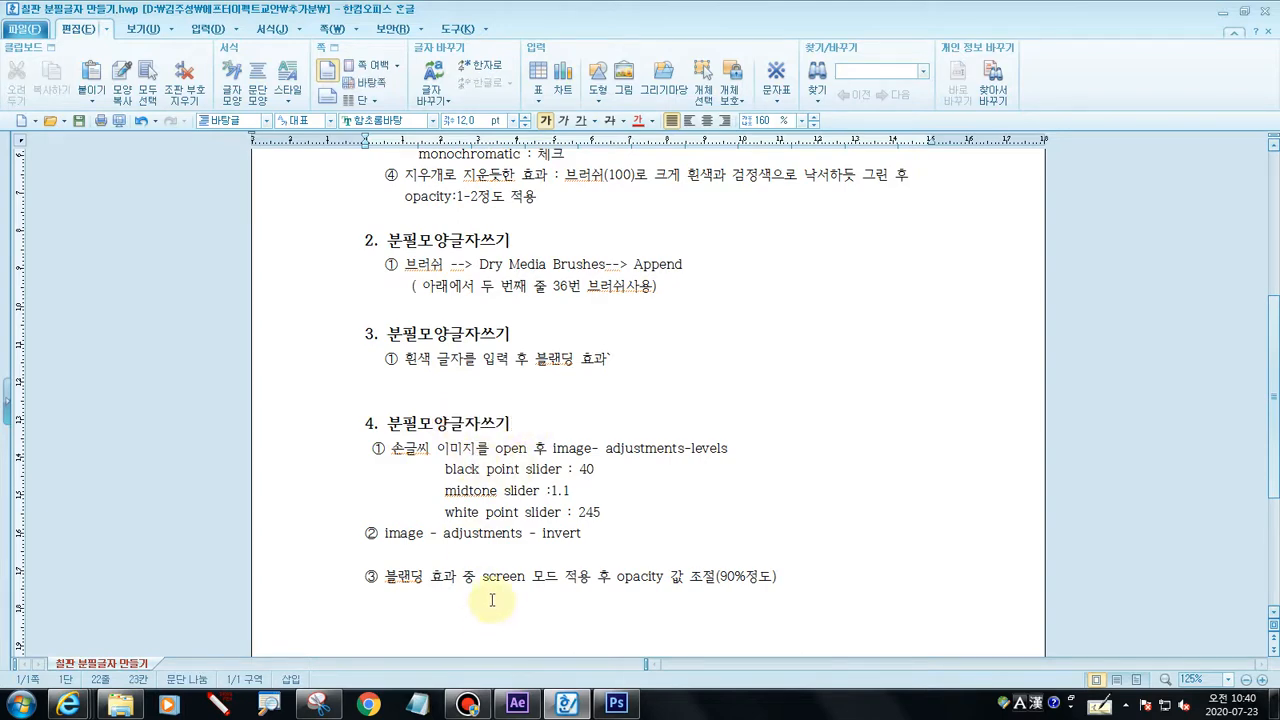
{"action": "scroll", "coordinate": [492, 600], "scroll_direction": "down", "scroll_amount": 4}
{"action": "scroll", "coordinate": [514, 566], "scroll_direction": "up", "scroll_amount": 8}
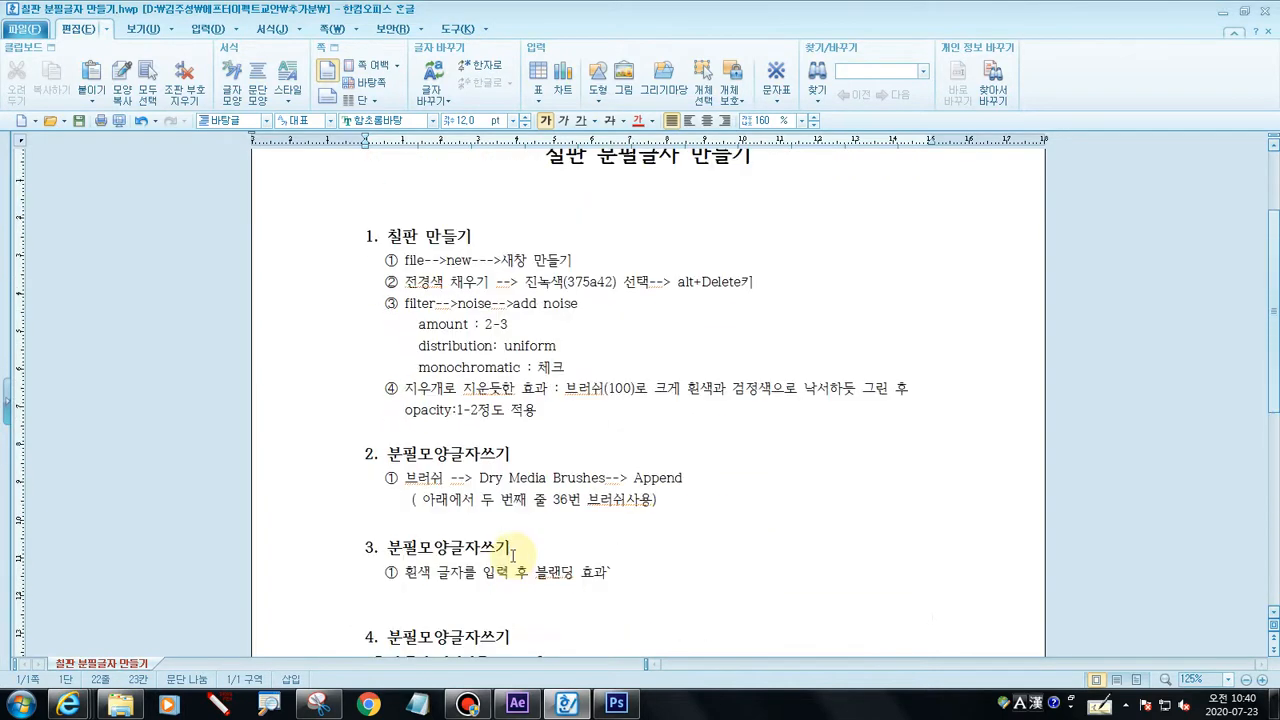
{"action": "scroll", "coordinate": [512, 553], "scroll_direction": "up", "scroll_amount": 2}
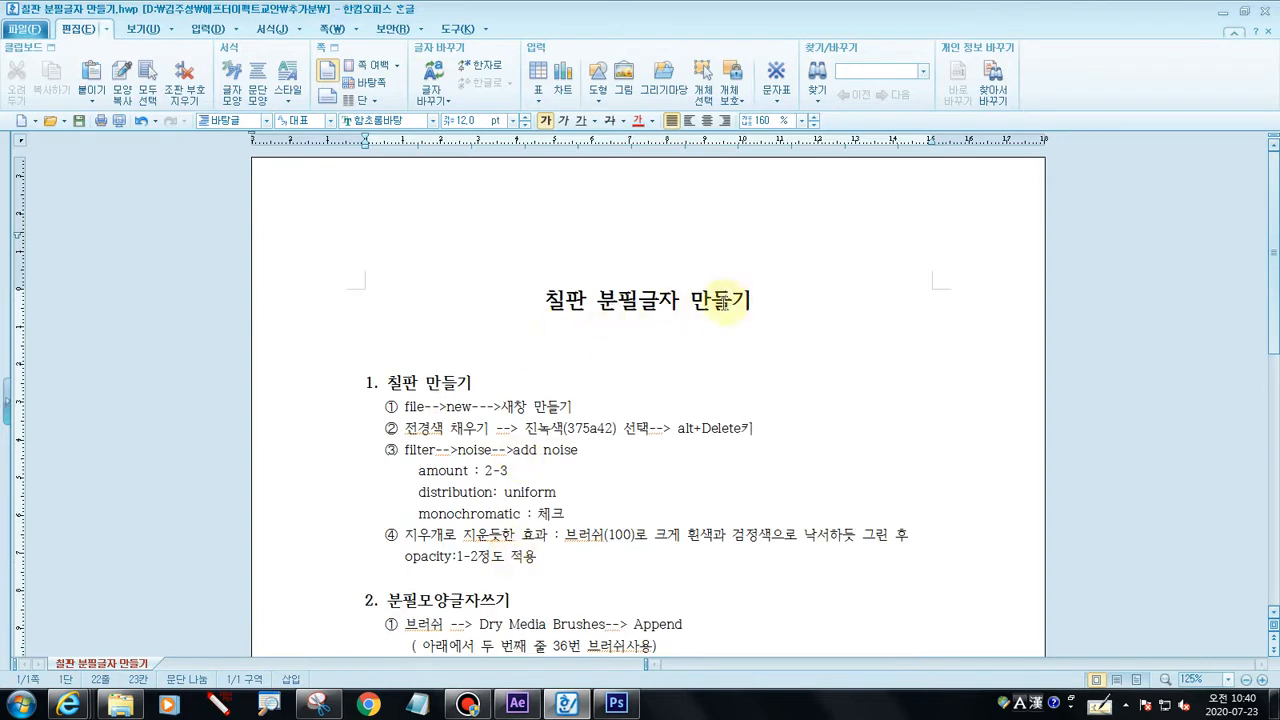
{"action": "left_click", "coordinate": [1222, 12]}
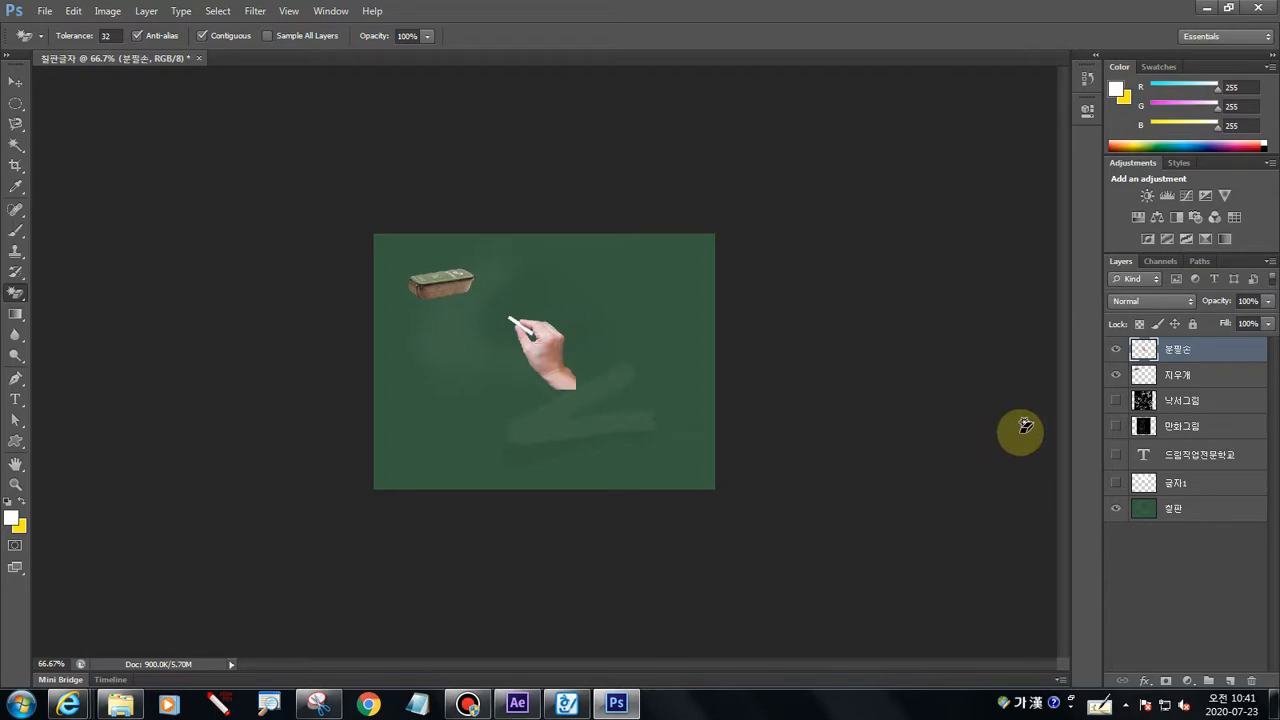
Show the hidden layers 낙서그림, 만화그림, 드림직업전문학교 and 글자1
{"action": "left_click", "coordinate": [1116, 401]}
{"action": "left_click", "coordinate": [1116, 426]}
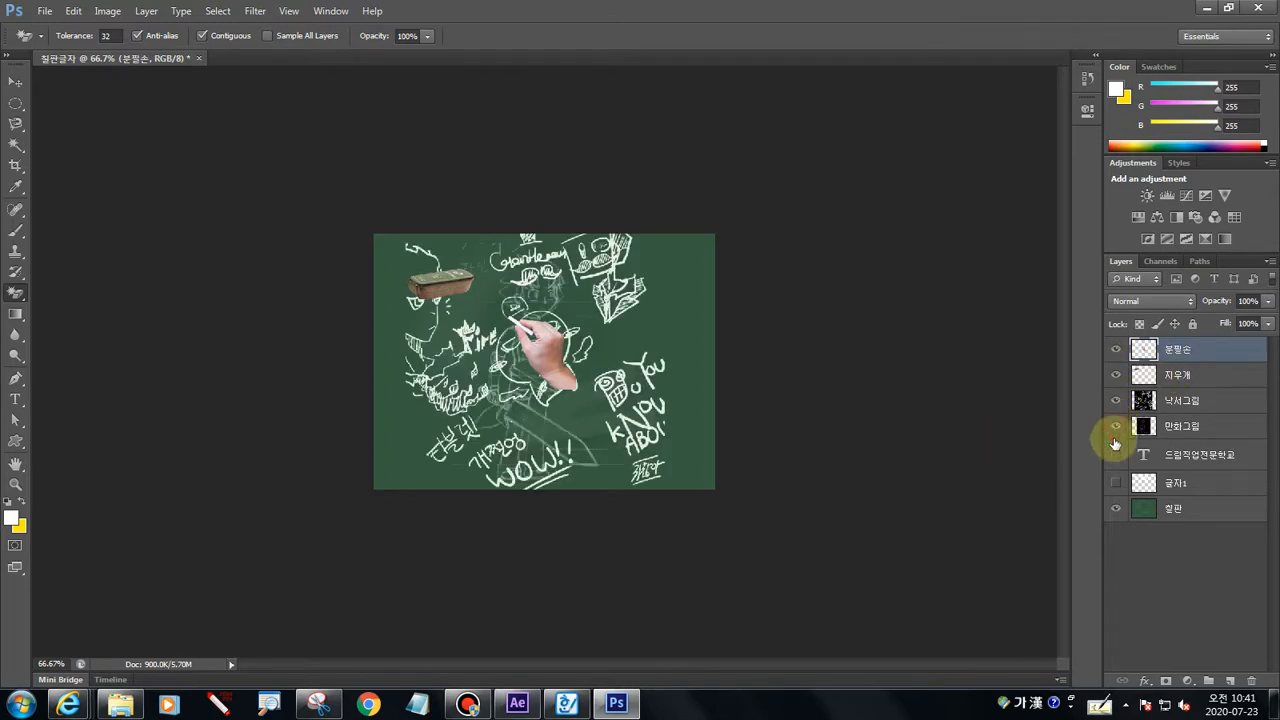
{"action": "left_click", "coordinate": [1116, 455]}
{"action": "left_click", "coordinate": [1116, 484]}
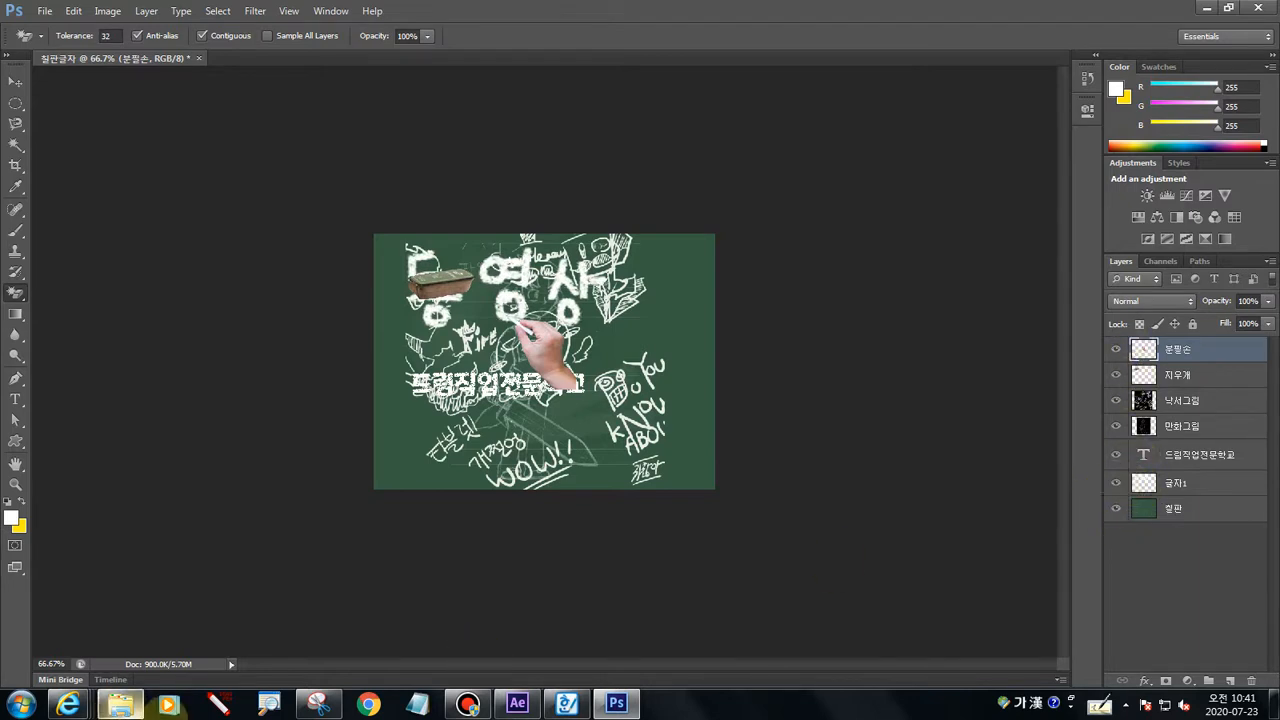
Outline the whole layer stack in red with the on-screen annotation pen
{"action": "left_click", "coordinate": [218, 704]}
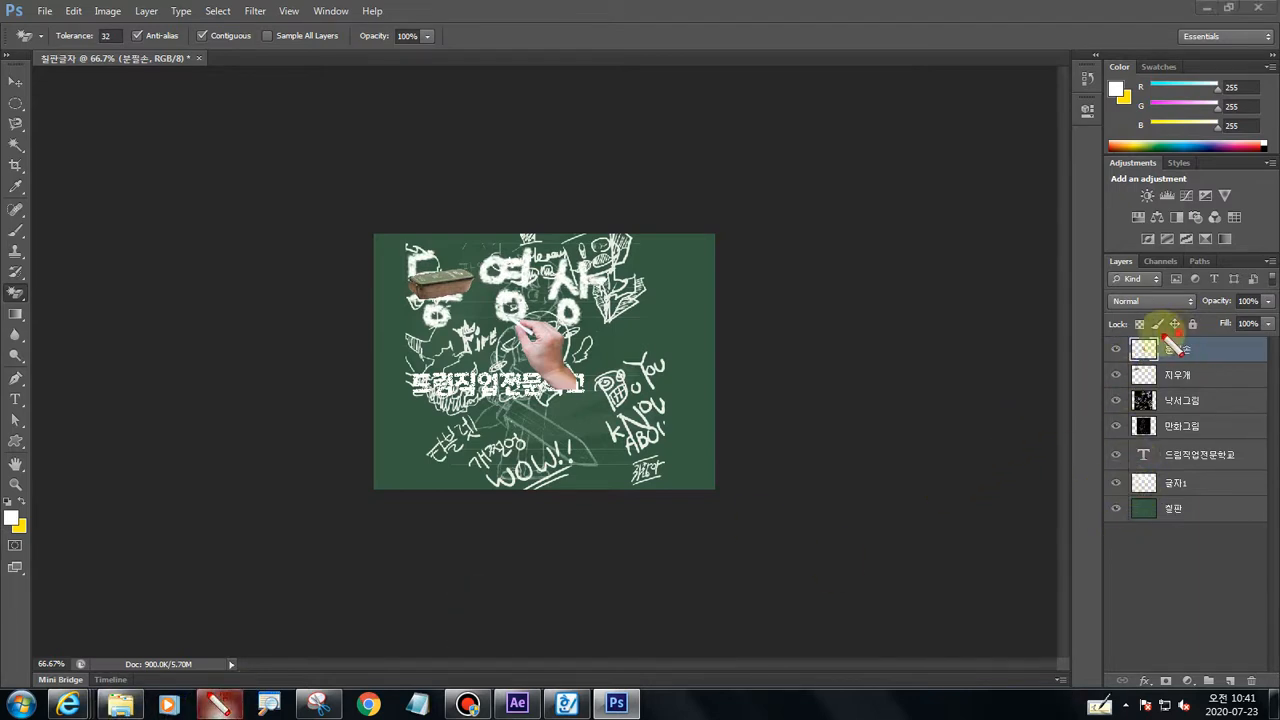
{"action": "mouse_move", "coordinate": [1152, 335]}
{"action": "left_mouse_down"}
{"action": "mouse_move", "coordinate": [1095, 426]}
{"action": "mouse_move", "coordinate": [1090, 507]}
{"action": "mouse_move", "coordinate": [1122, 525]}
{"action": "mouse_move", "coordinate": [1210, 475]}
{"action": "left_mouse_up"}
{"action": "mouse_move", "coordinate": [1214, 421]}
{"action": "left_mouse_down"}
{"action": "mouse_move", "coordinate": [1213, 348]}
{"action": "mouse_move", "coordinate": [1118, 339]}
{"action": "left_mouse_up"}
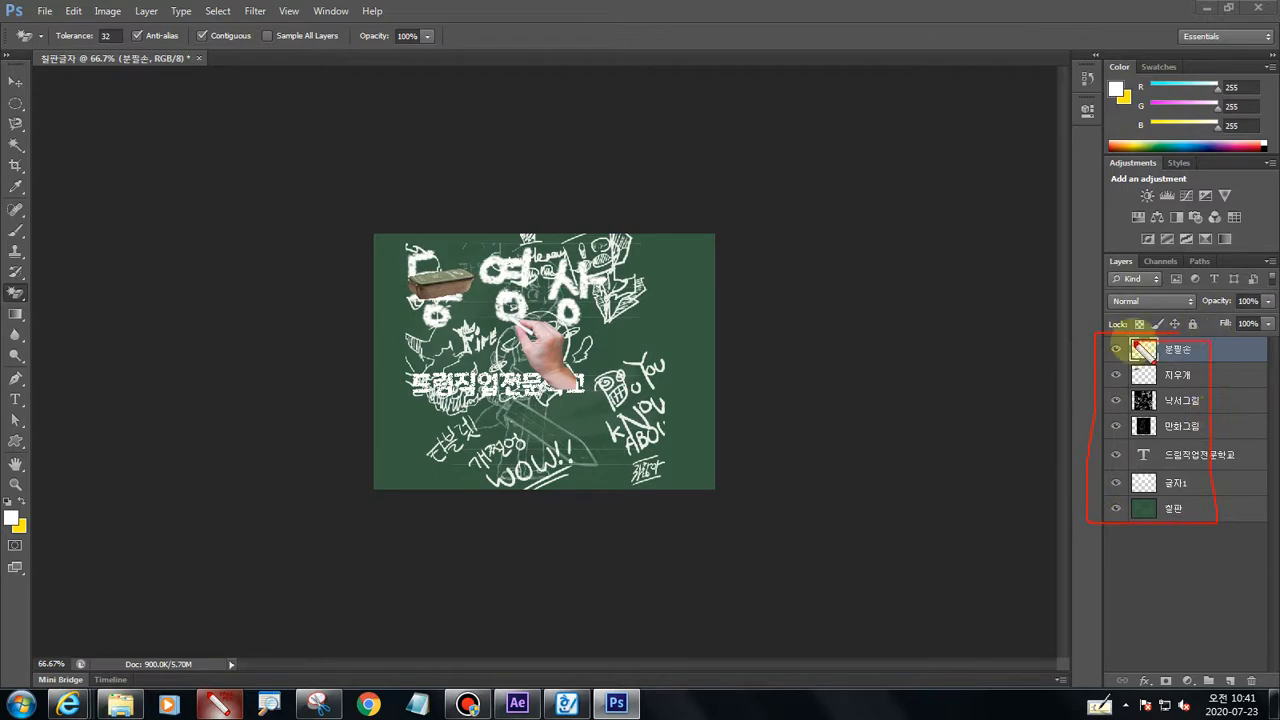
Save the composition as 칠판글자.psd in the personal folder on drive D, keeping layers and maximum compatibility
{"action": "left_click", "coordinate": [45, 11]}
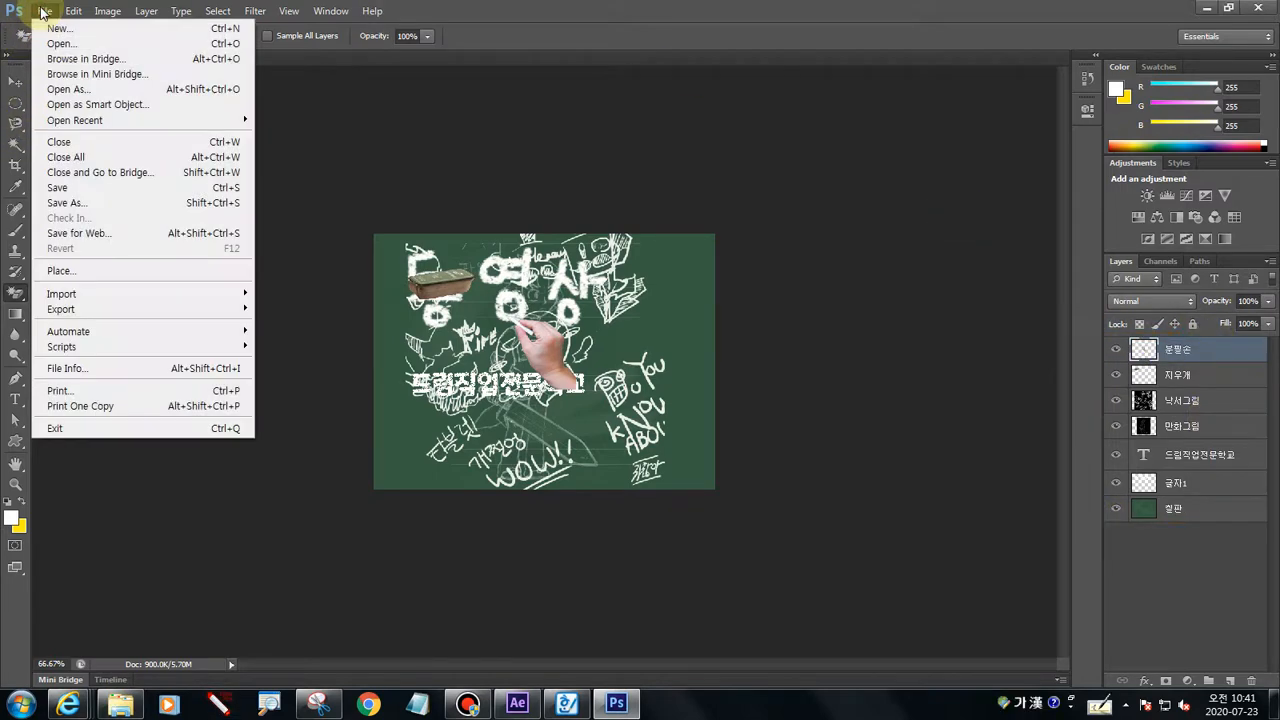
{"action": "left_click", "coordinate": [68, 189]}
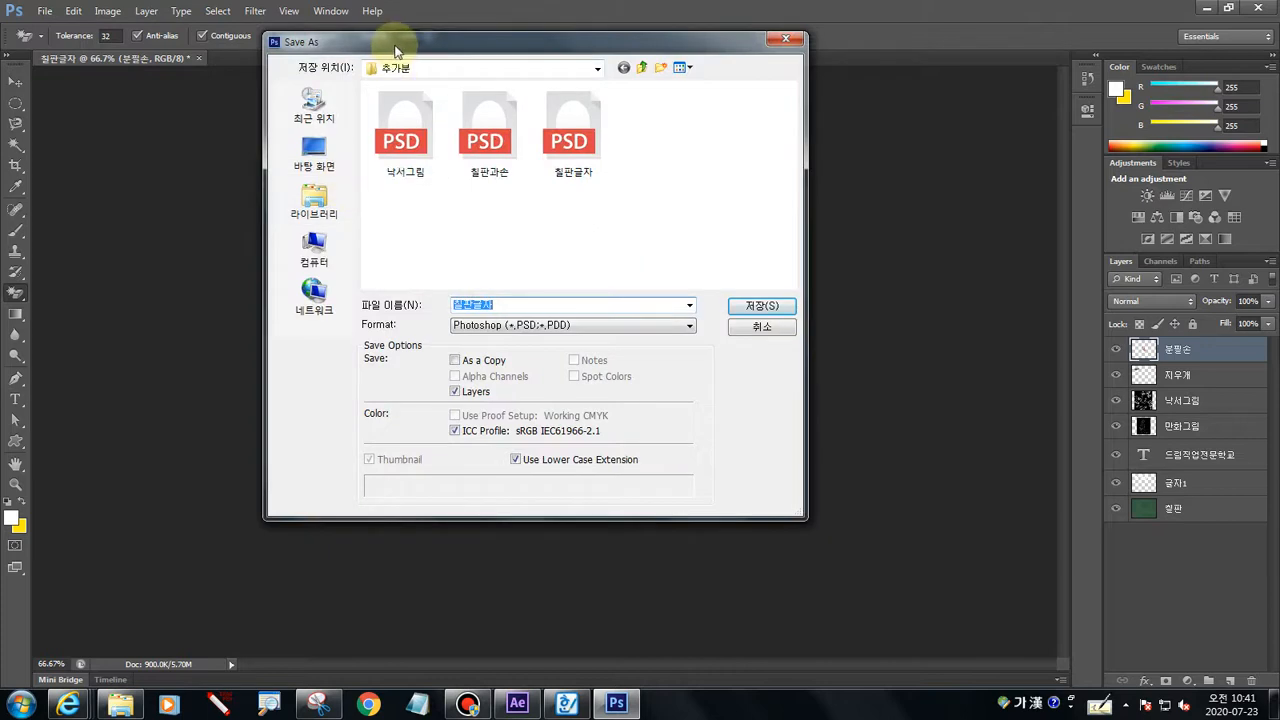
{"action": "left_click", "coordinate": [425, 137]}
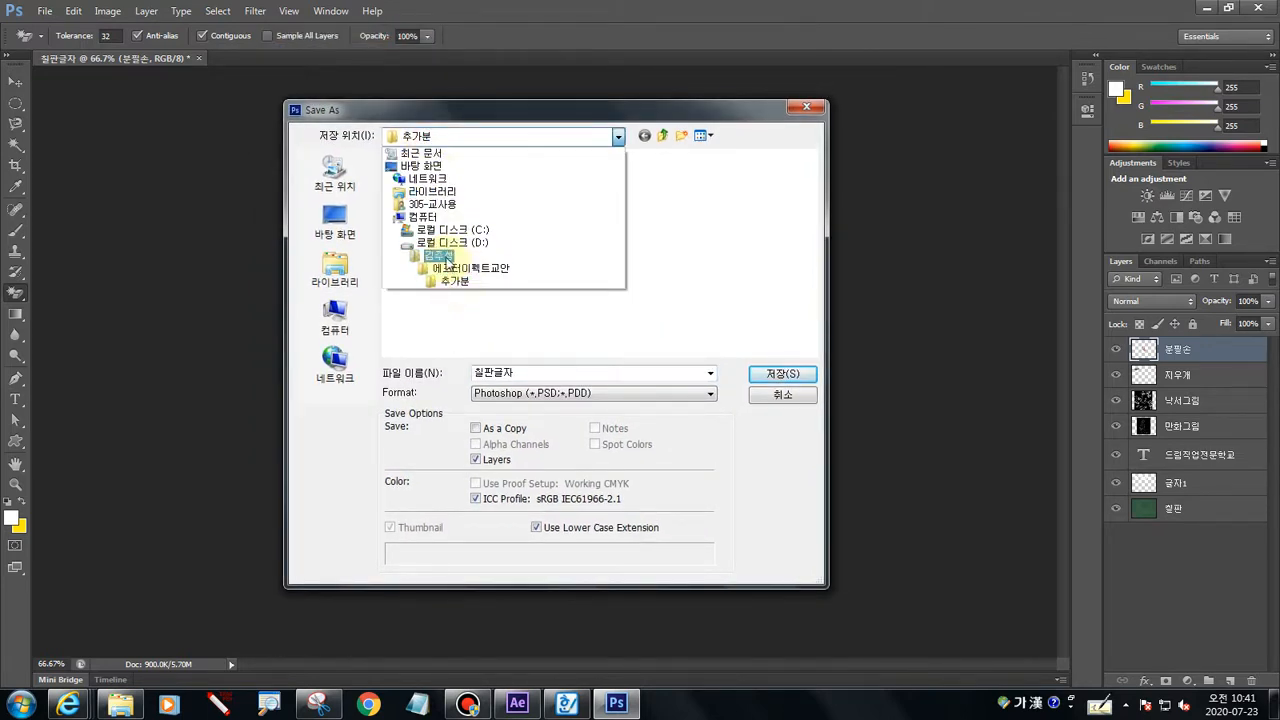
{"action": "left_click", "coordinate": [446, 258]}
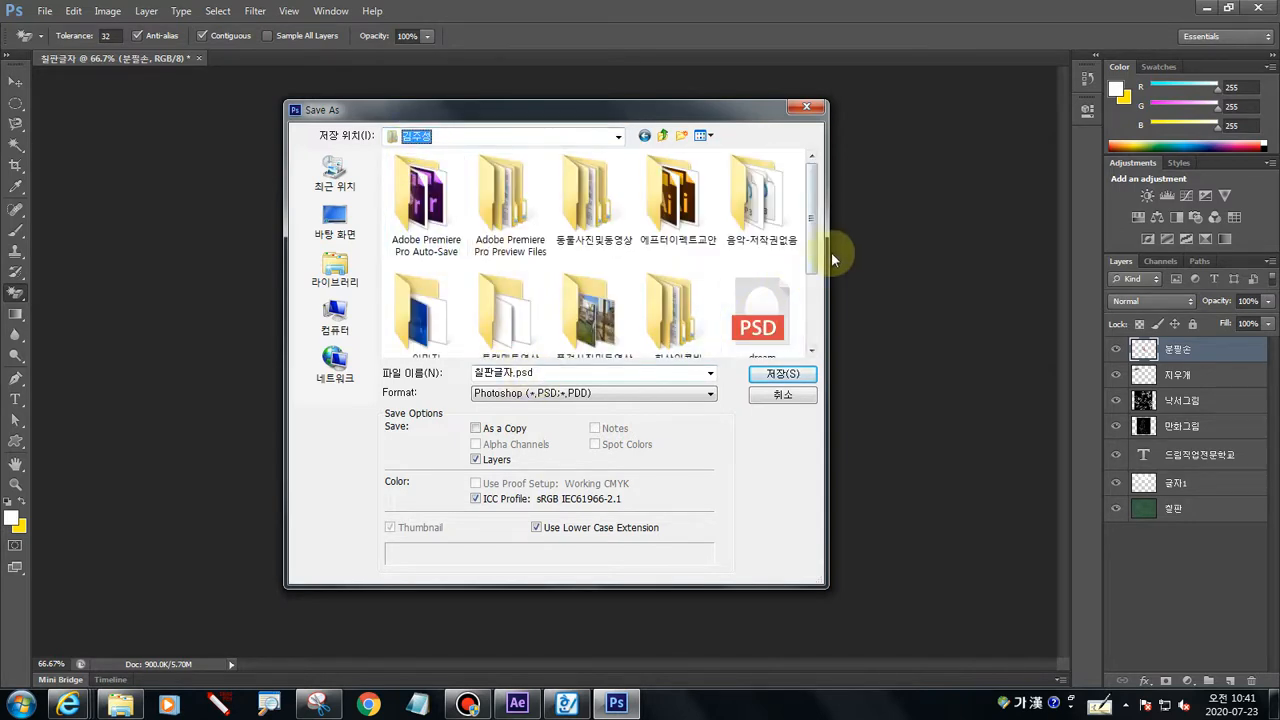
{"action": "left_click_drag", "start_coordinate": [813, 234], "coordinate": [791, 343]}
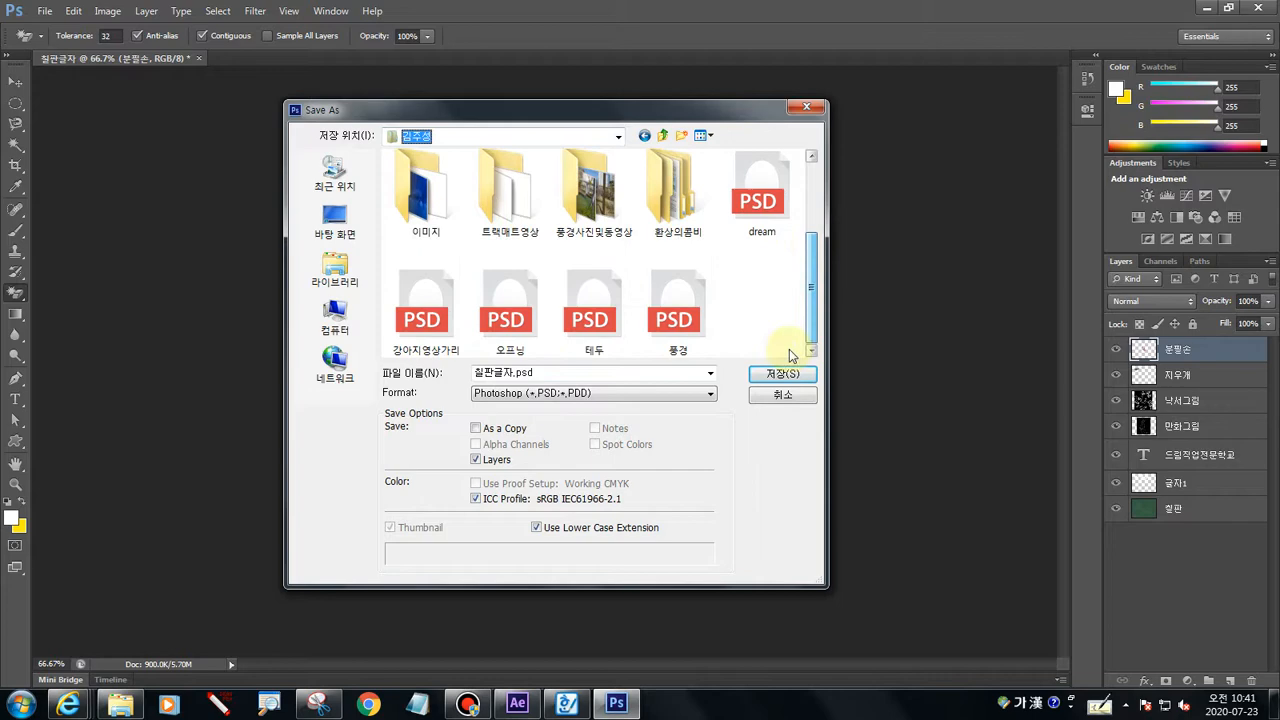
{"action": "left_click_drag", "start_coordinate": [550, 374], "coordinate": [472, 374]}
{"action": "left_click", "coordinate": [548, 374]}
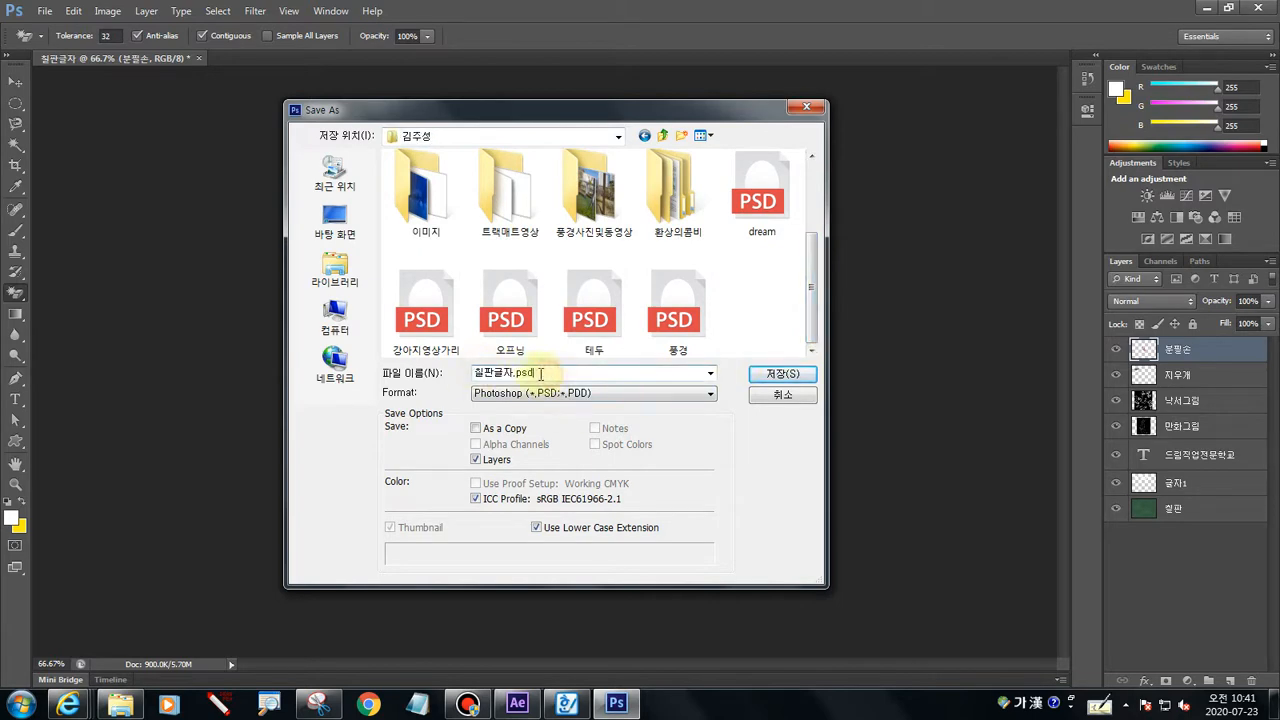
{"action": "left_click", "coordinate": [766, 378]}
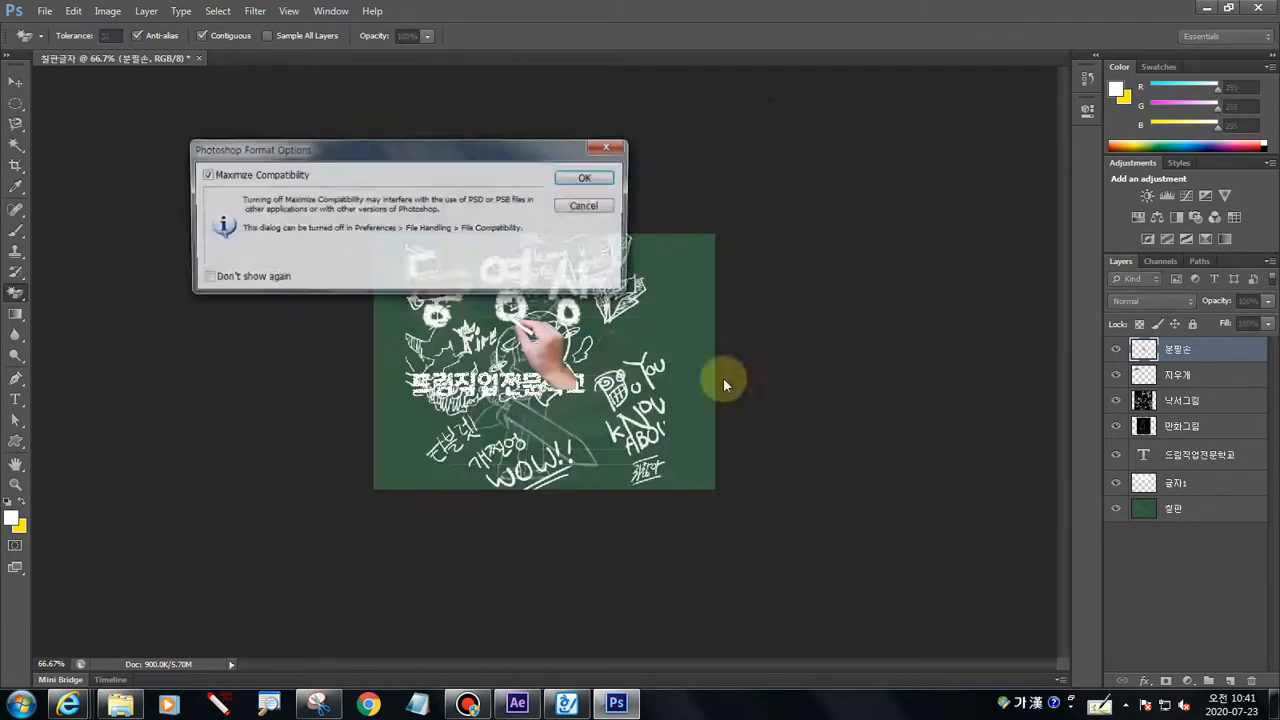
{"action": "left_click", "coordinate": [584, 177]}
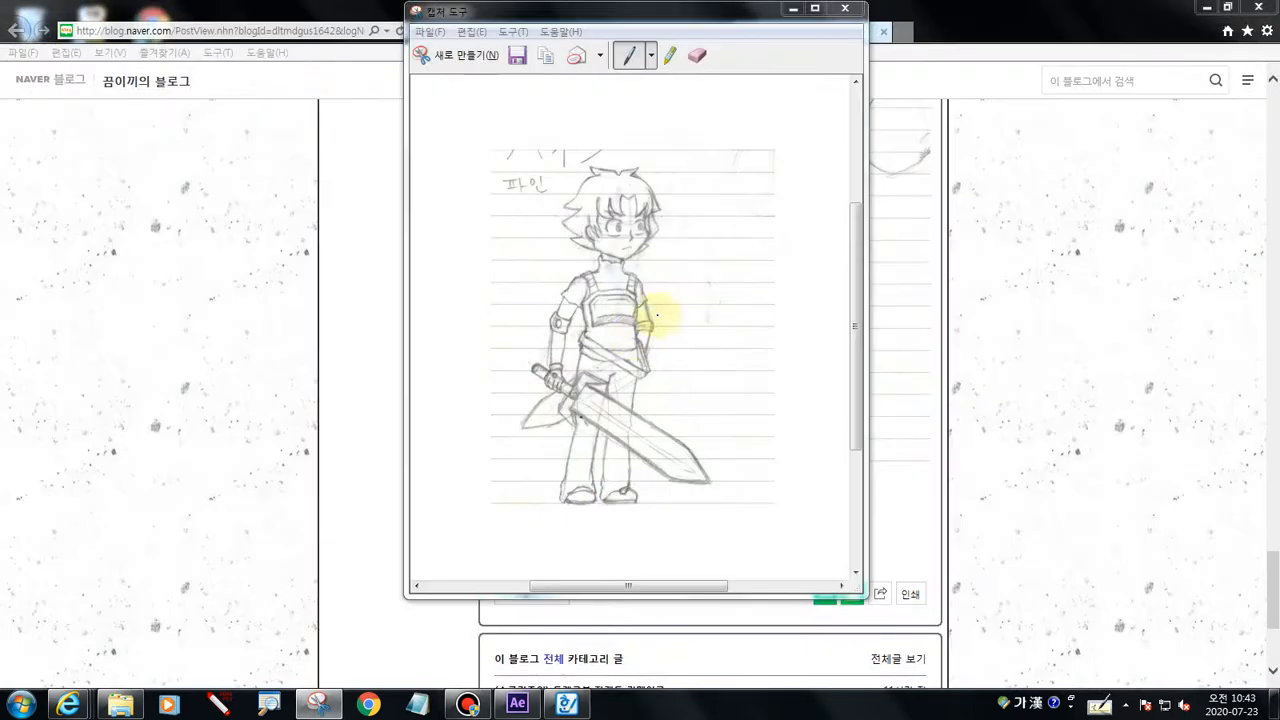
Close the Snipping Tool without saving the captured sword-character sketch
{"action": "left_click", "coordinate": [845, 8]}
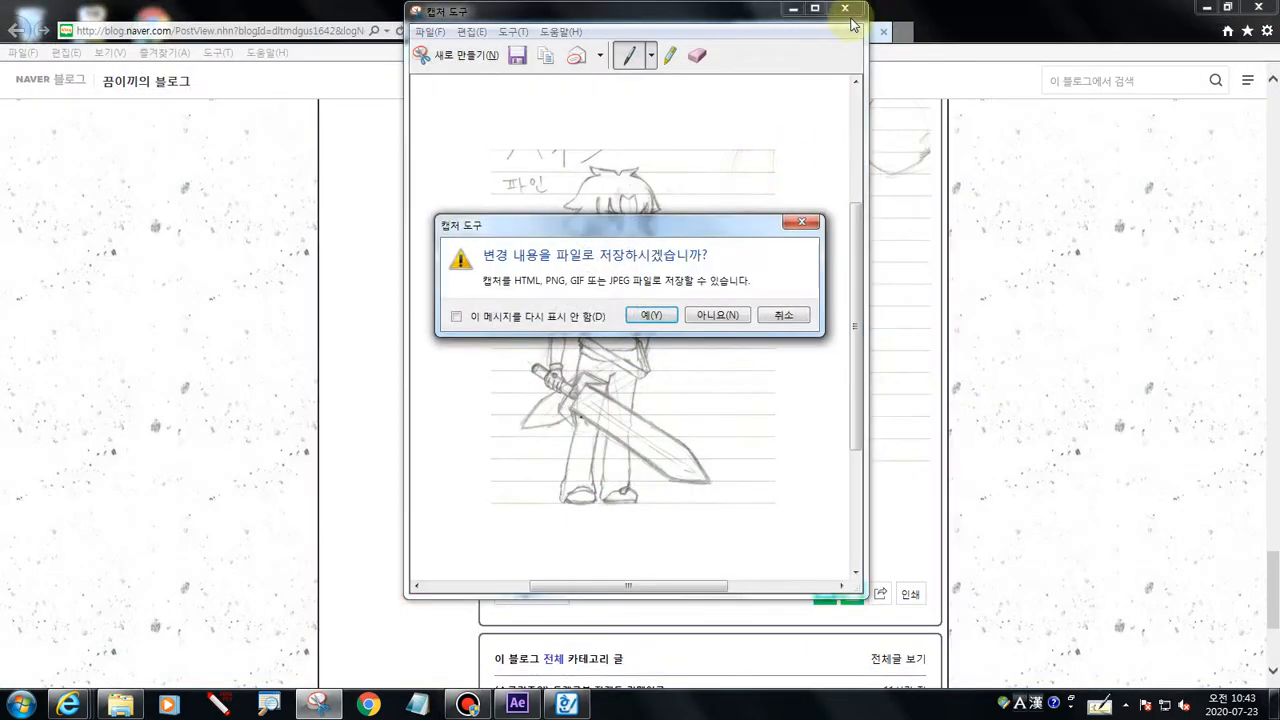
{"action": "left_click", "coordinate": [808, 213]}
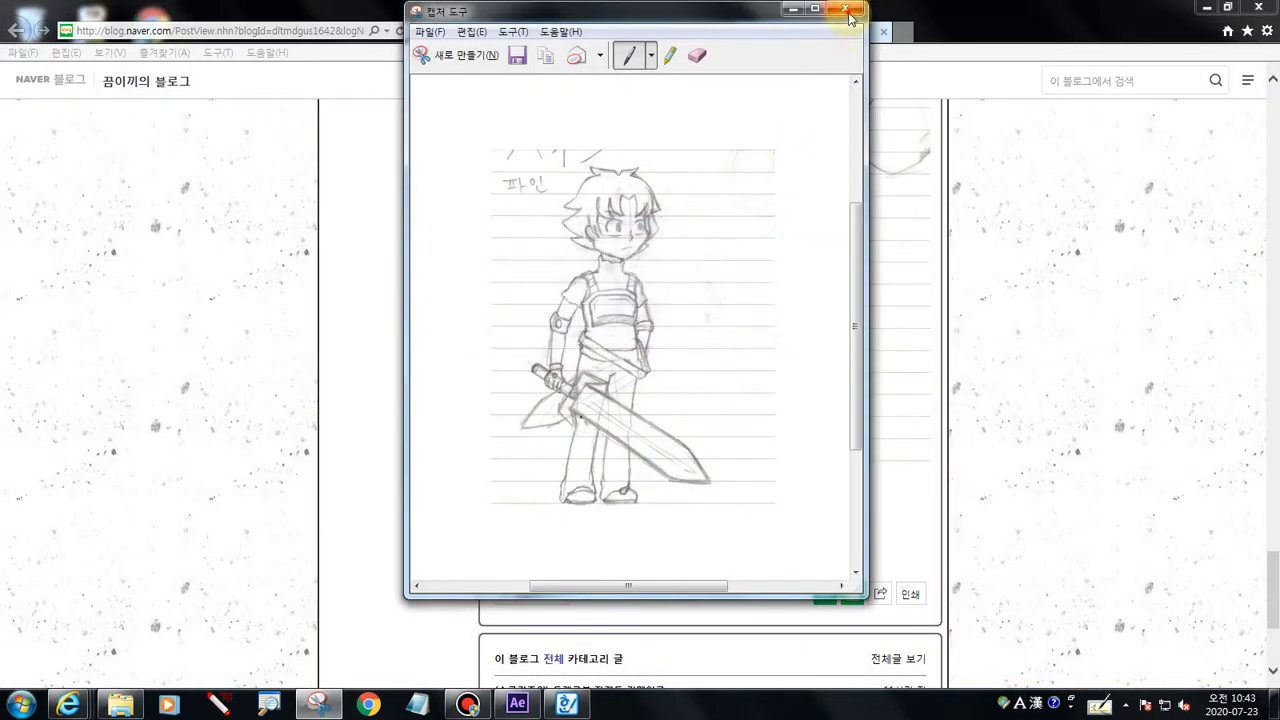
{"action": "left_click", "coordinate": [845, 8]}
{"action": "left_click", "coordinate": [713, 318]}
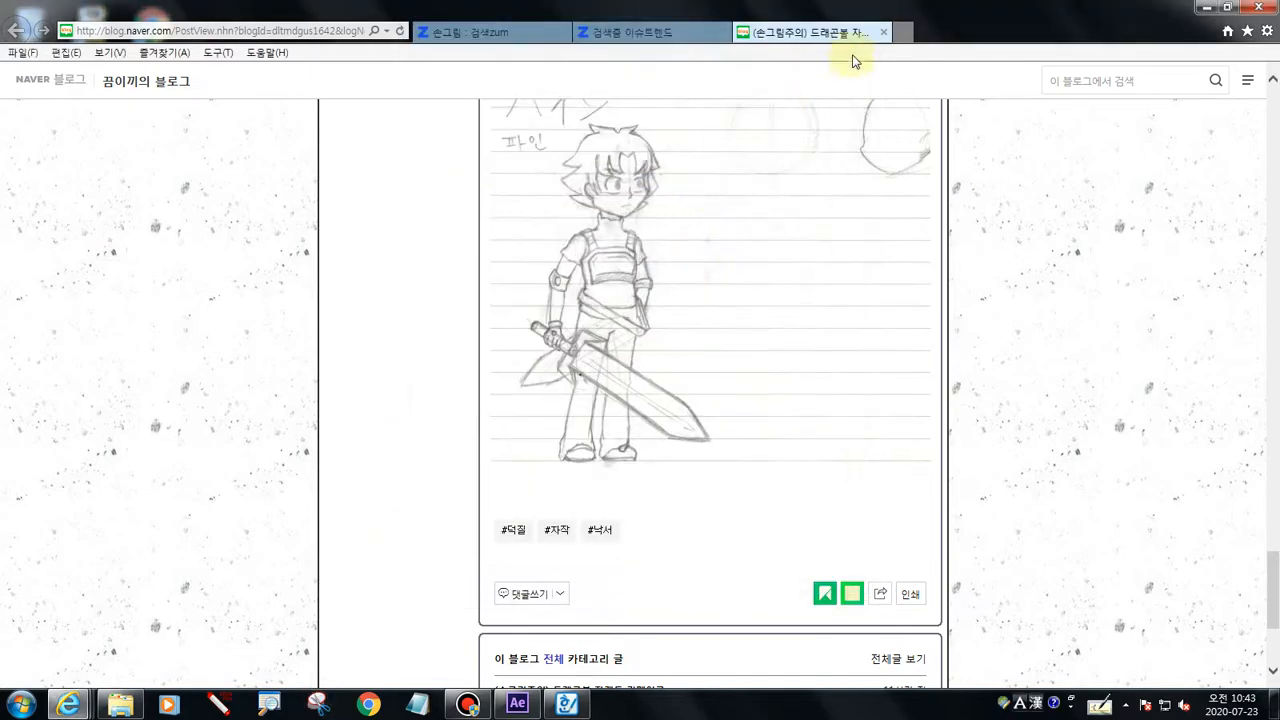
Close the blog and issue-trend tabs, then close the web browser
{"action": "left_click", "coordinate": [883, 32]}
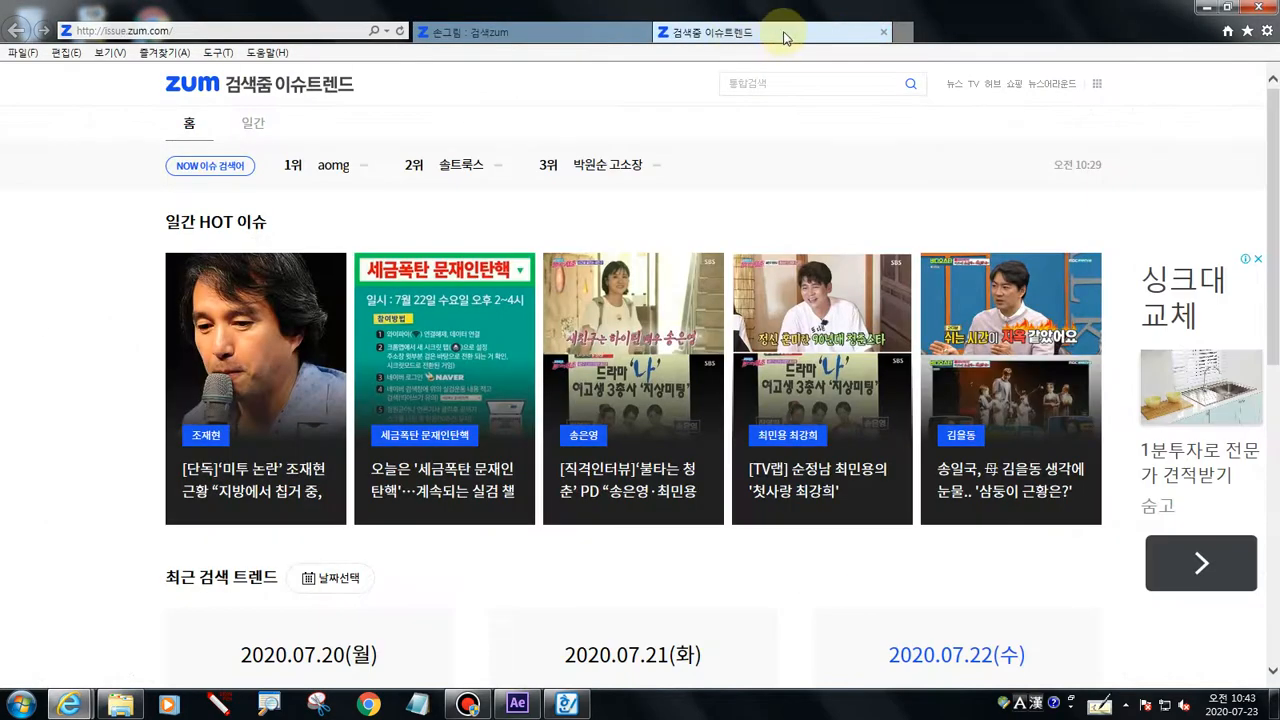
{"action": "left_click", "coordinate": [883, 32]}
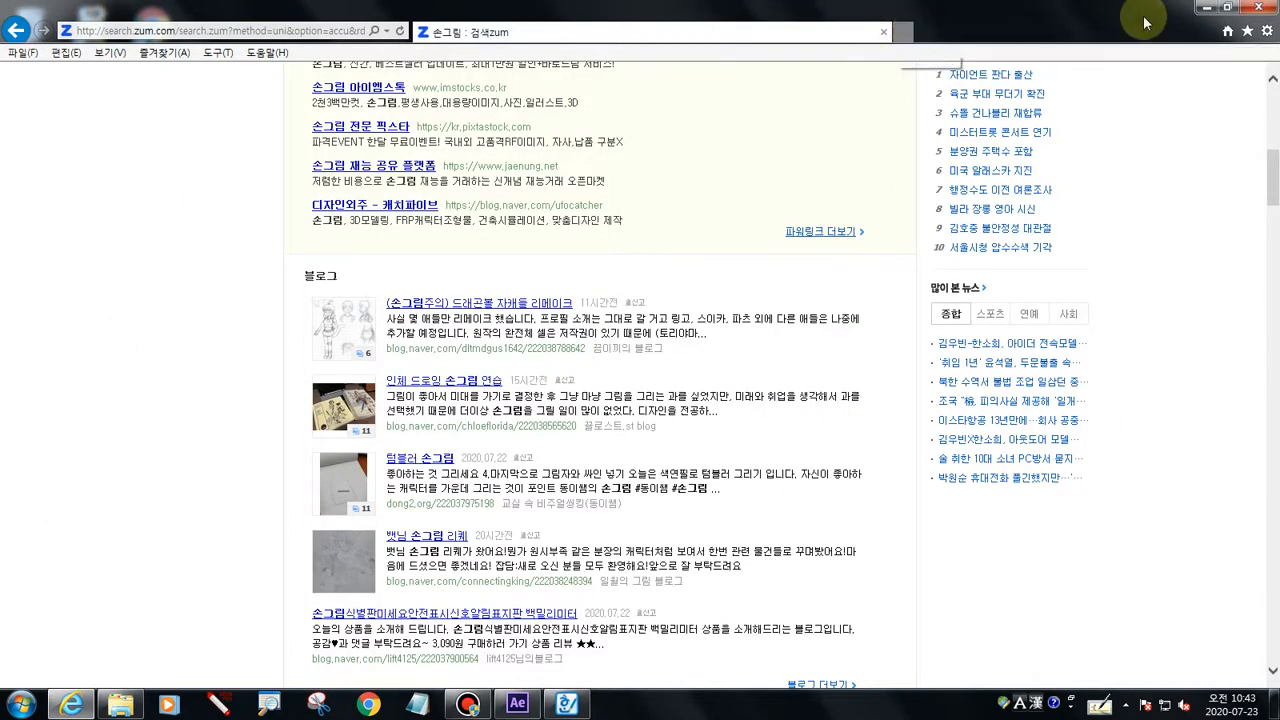
{"action": "left_click", "coordinate": [1256, 8]}
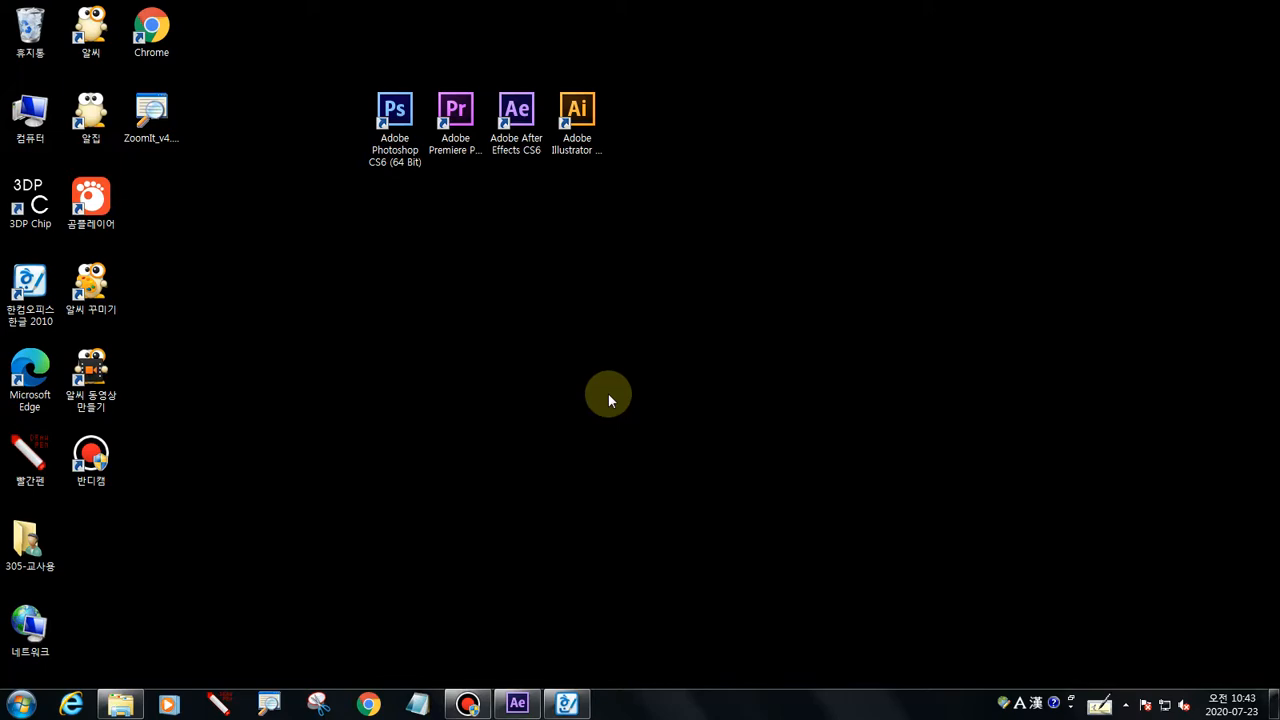
Switch to After Effects and preview the 낙서그림 composition's erasing animation from the start to about 4 seconds
{"action": "left_click", "coordinate": [517, 704]}
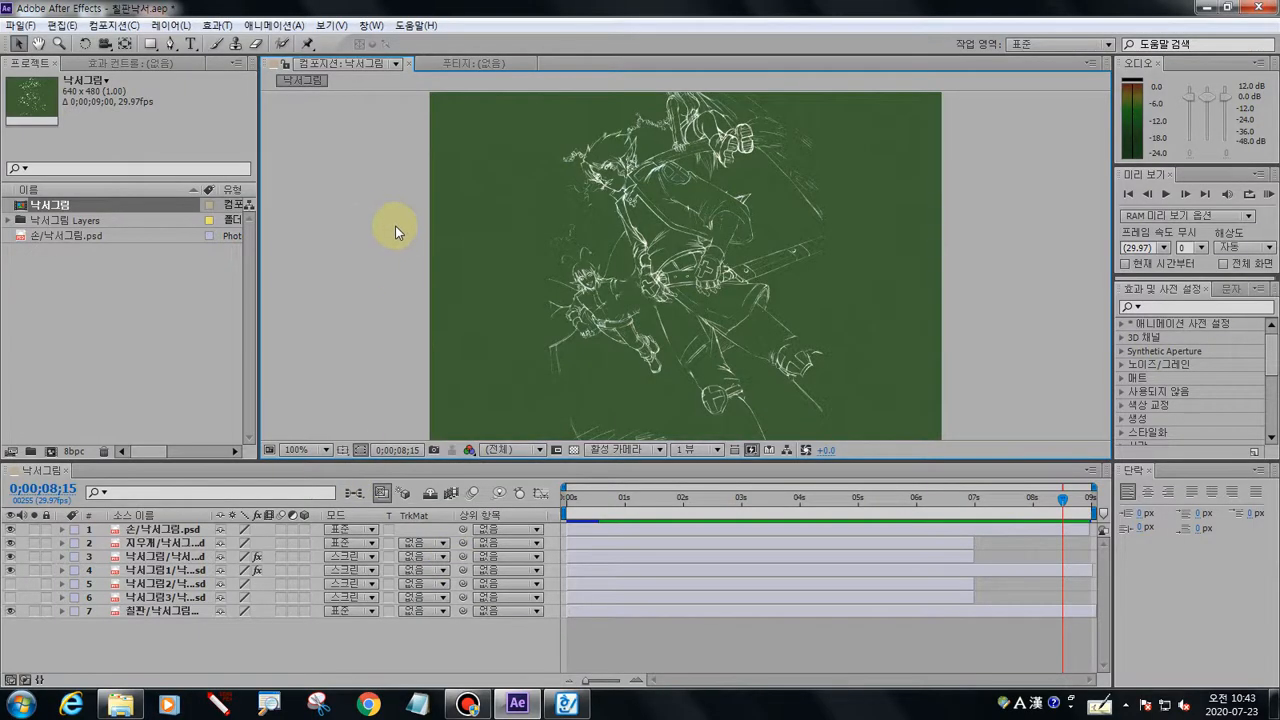
{"action": "left_click", "coordinate": [580, 499]}
{"action": "left_click_drag", "start_coordinate": [580, 504], "coordinate": [566, 505]}
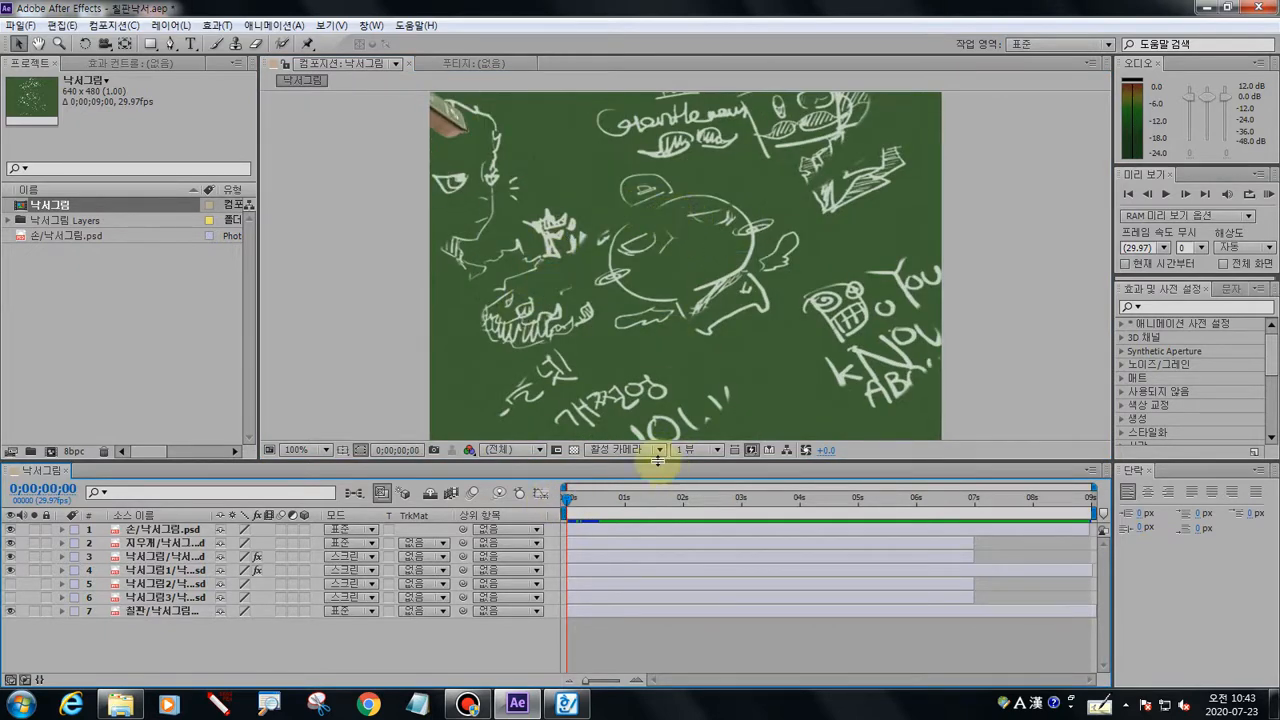
{"action": "left_click_drag", "start_coordinate": [568, 496], "coordinate": [808, 467]}
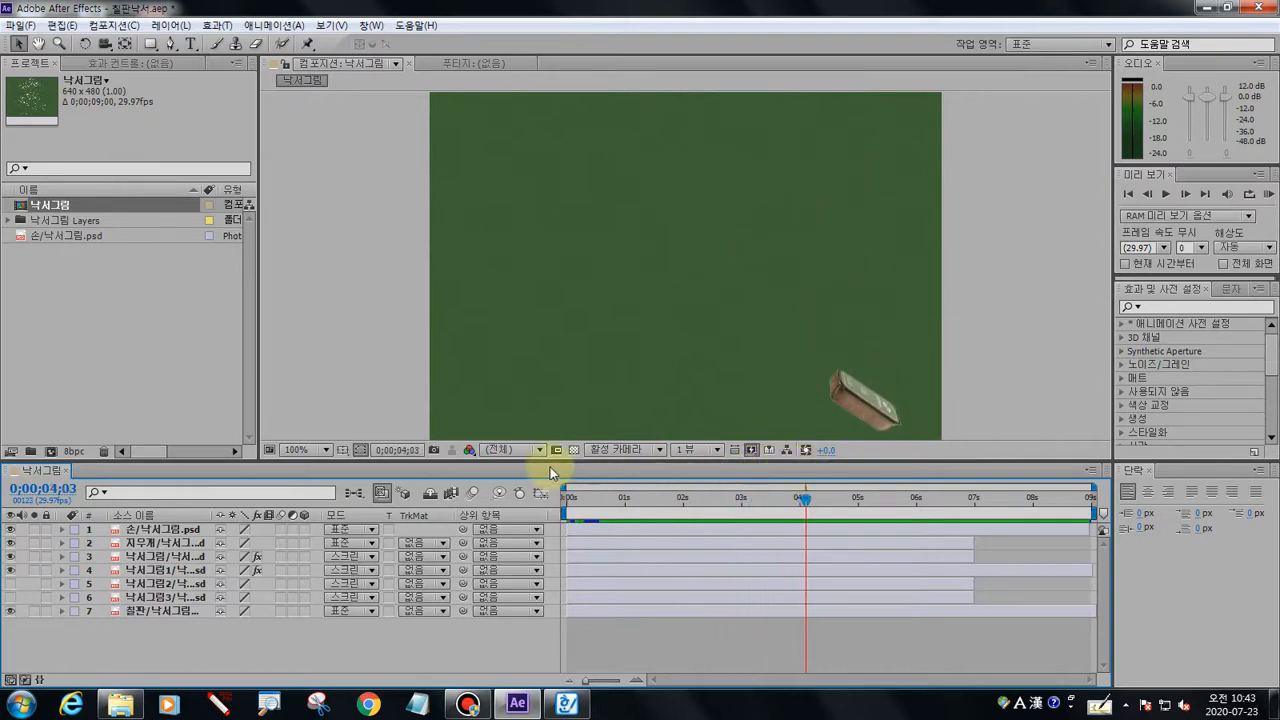
Expand the 낙서그림 layer (layer 3) and examine its Mask 1 and 선 stroke effect settings down to the paint style
{"action": "left_click", "coordinate": [243, 529]}
{"action": "left_click", "coordinate": [200, 543]}
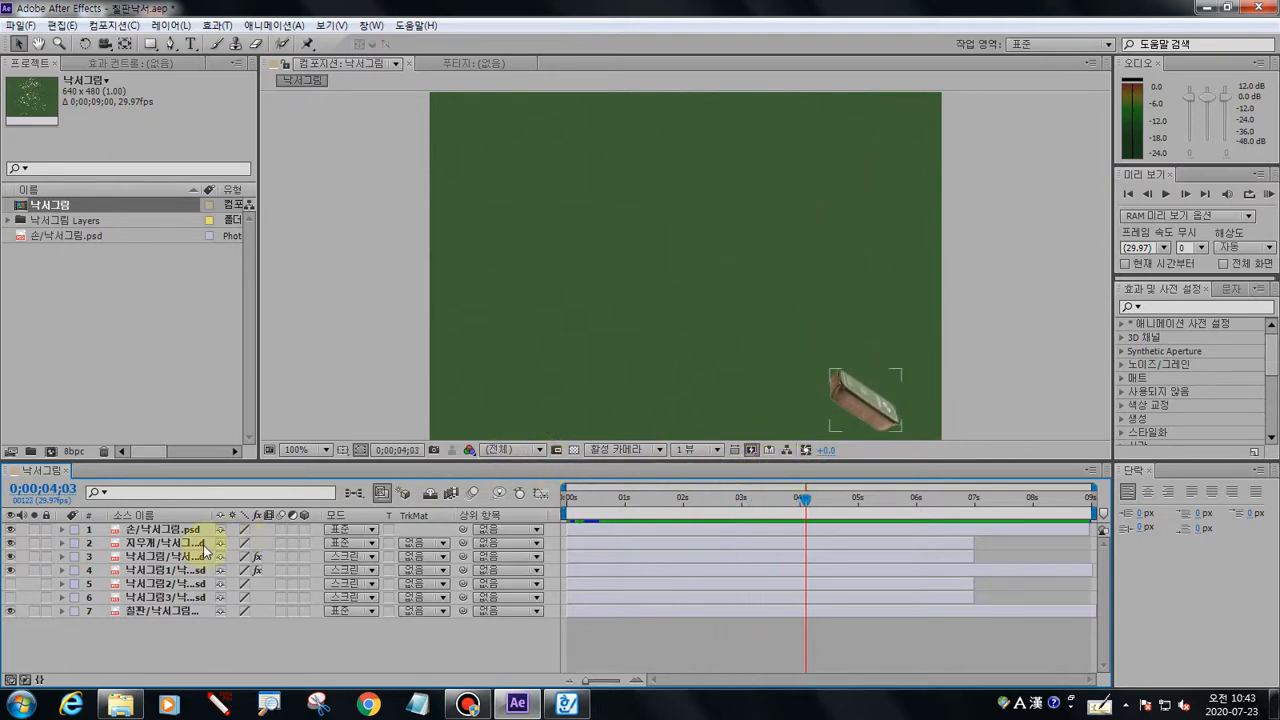
{"action": "left_click", "coordinate": [442, 531]}
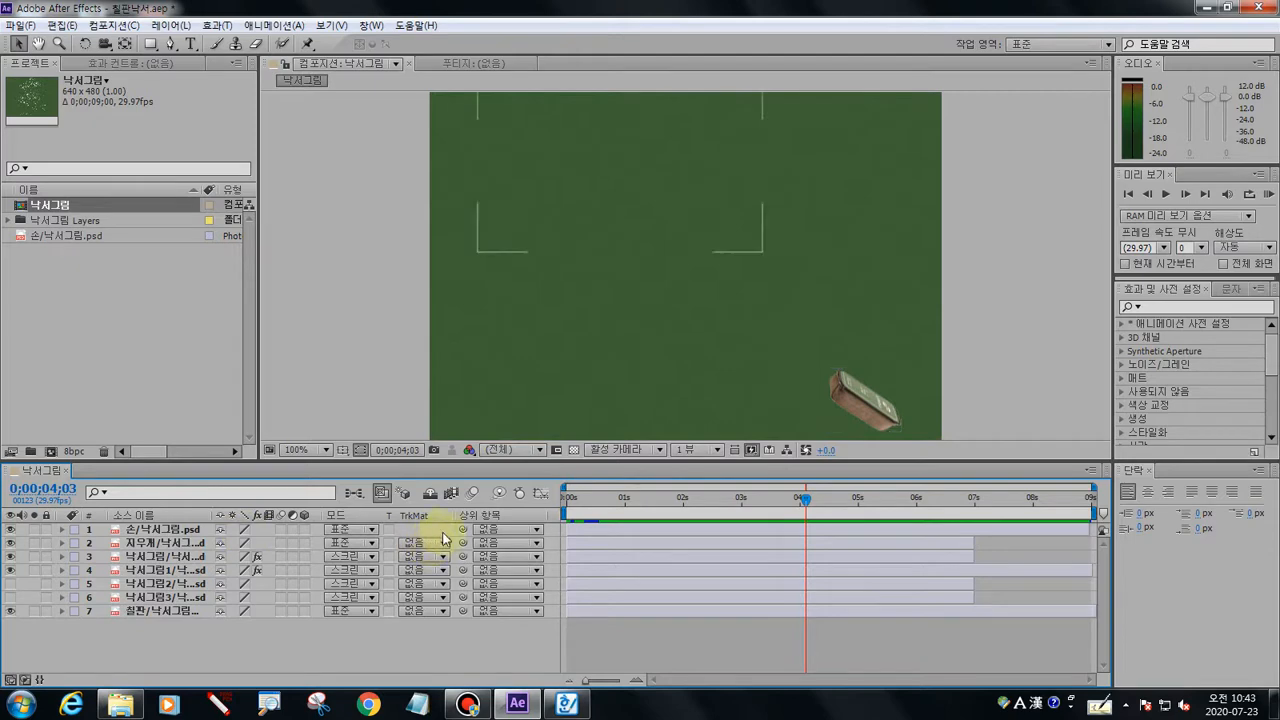
{"action": "left_click", "coordinate": [172, 567]}
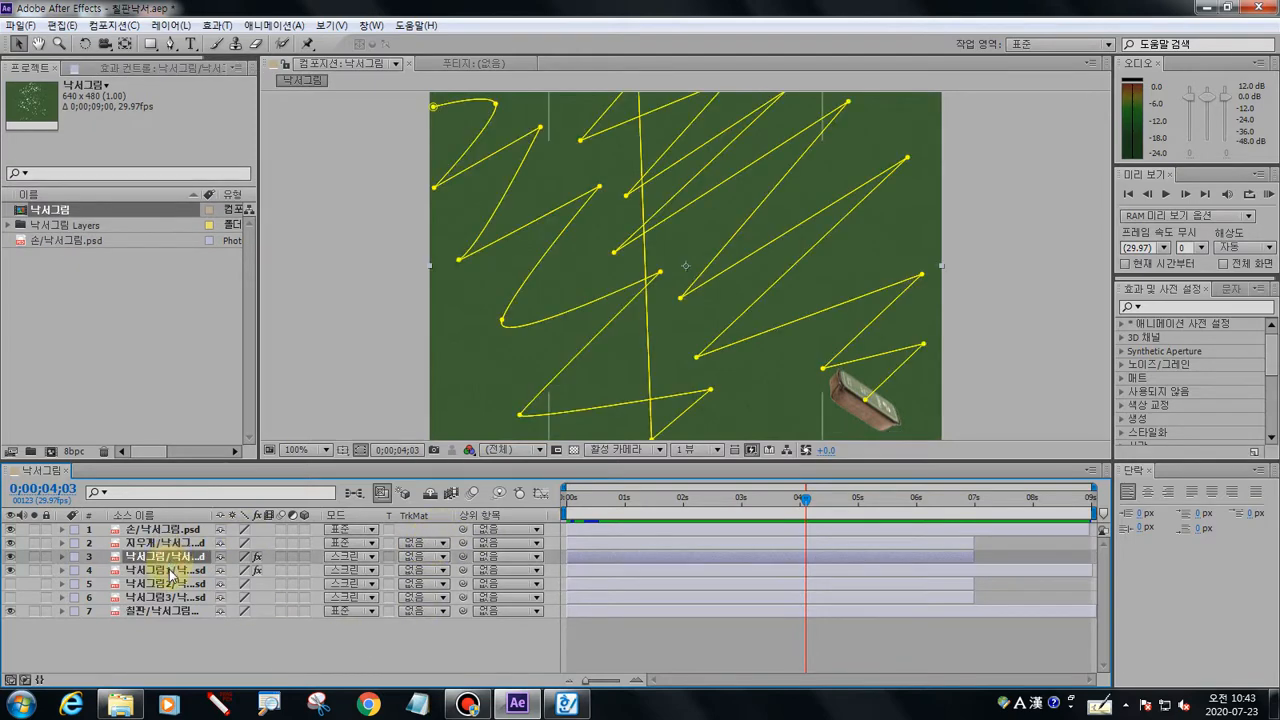
{"action": "left_click", "coordinate": [171, 573]}
{"action": "left_click", "coordinate": [166, 558]}
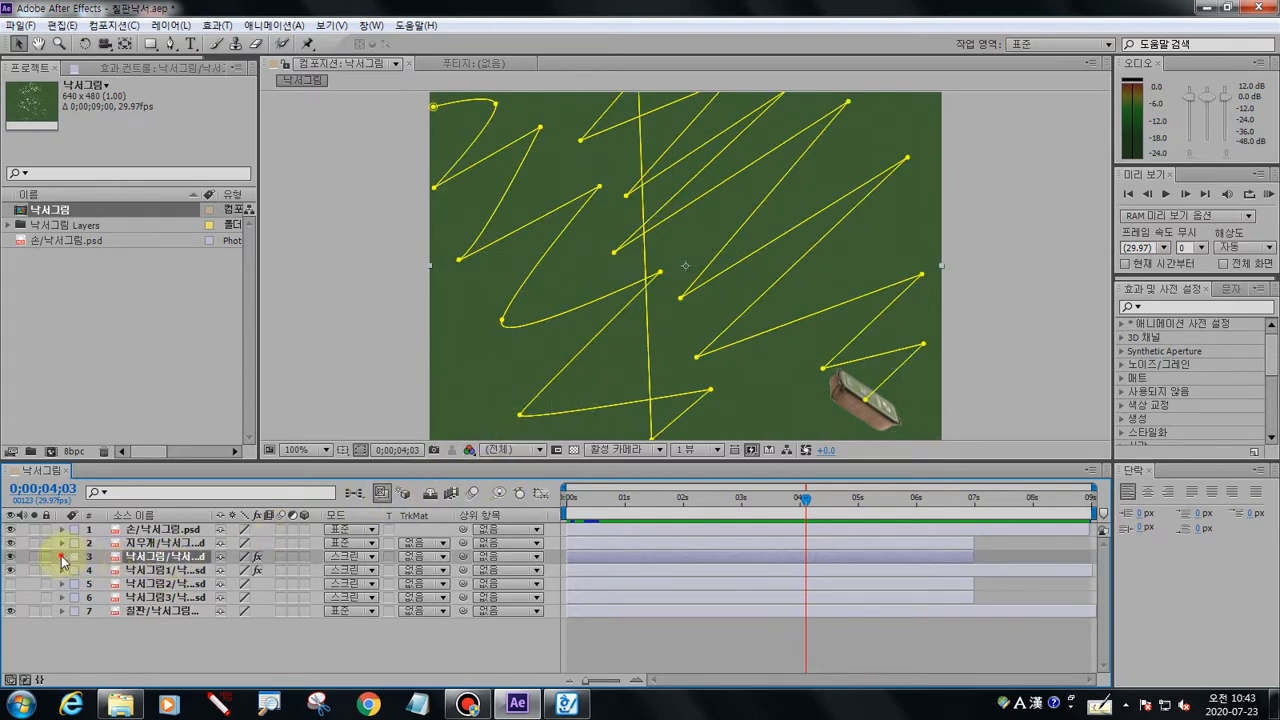
{"action": "left_click", "coordinate": [62, 557]}
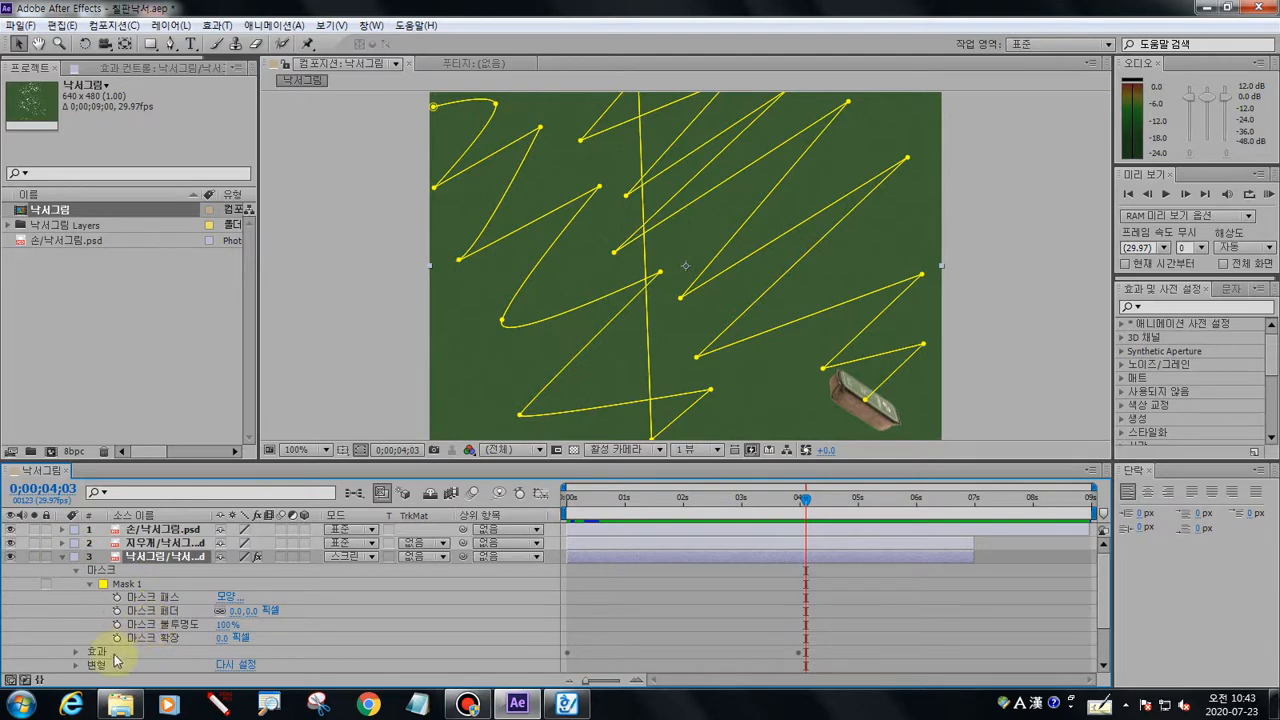
{"action": "left_click", "coordinate": [76, 651]}
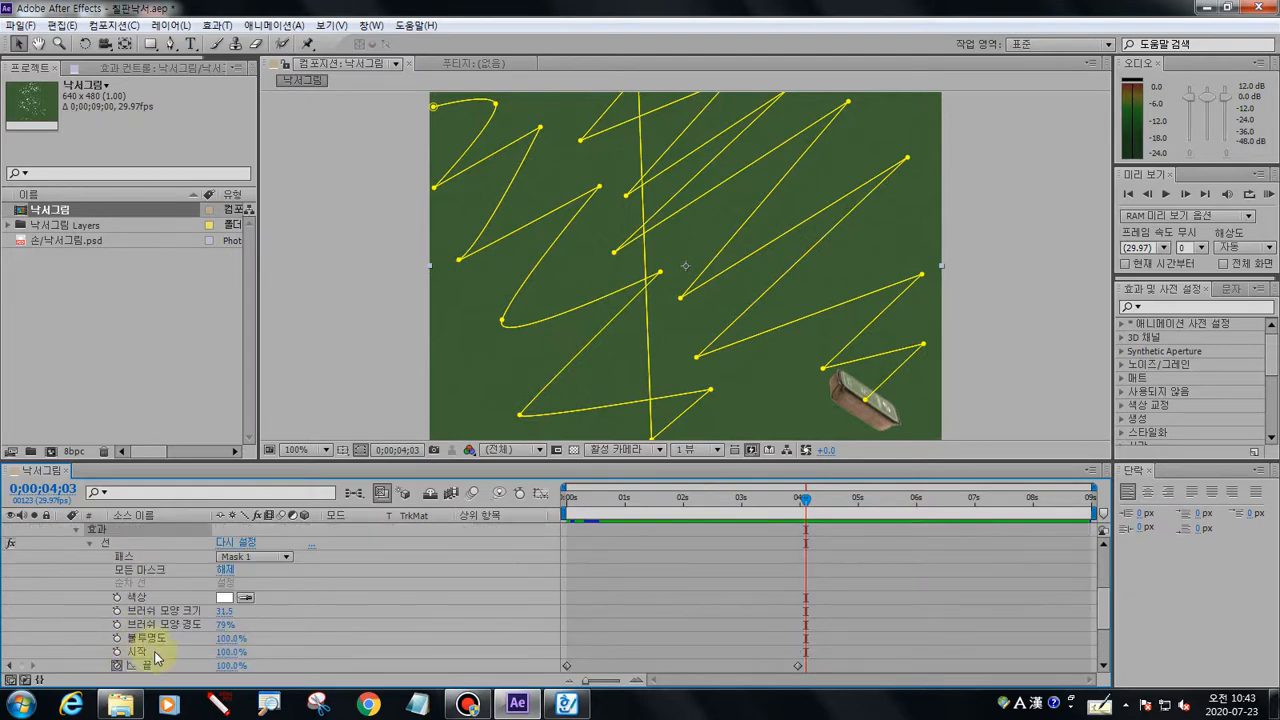
{"action": "scroll", "coordinate": [205, 635], "scroll_direction": "down", "scroll_amount": 1}
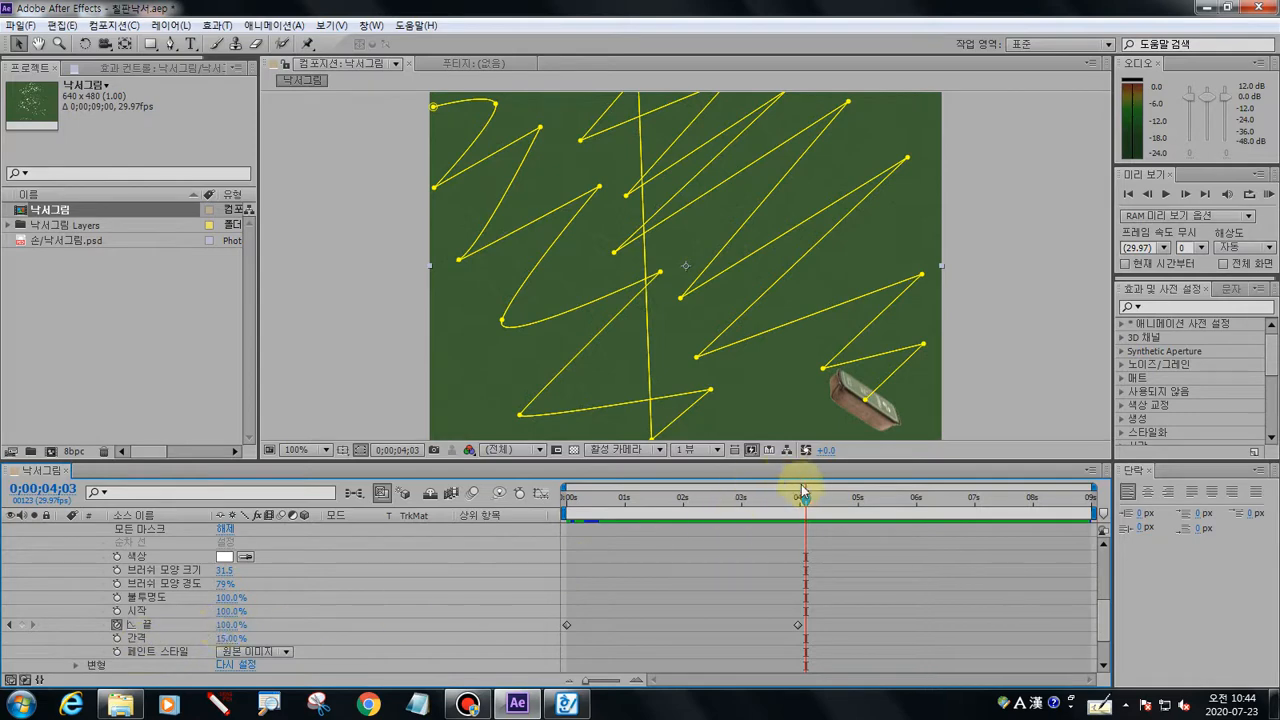
Return to the composition's start, mark both 끝 keyframes and the 원본 이미지 paint style with the annotation pen, and clear the marks
{"action": "mouse_move", "coordinate": [806, 494]}
{"action": "left_mouse_down"}
{"action": "mouse_move", "coordinate": [586, 505]}
{"action": "mouse_move", "coordinate": [566, 518]}
{"action": "left_mouse_up"}
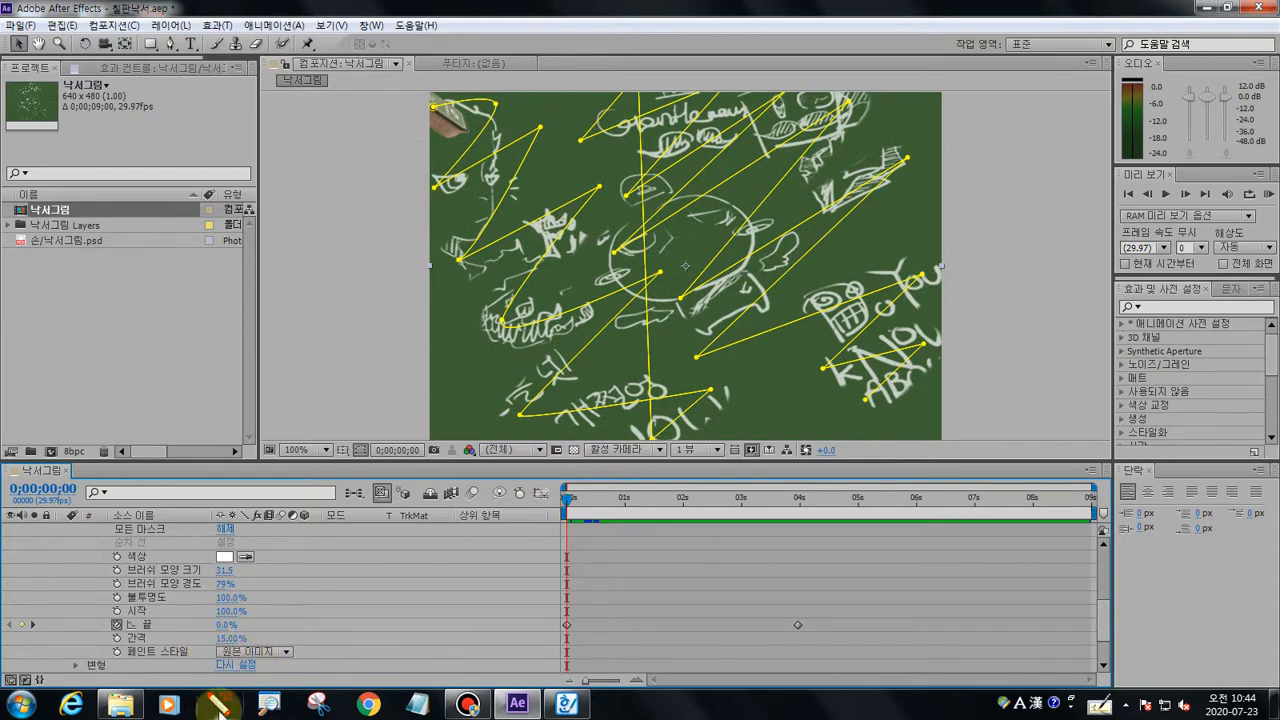
{"action": "left_click", "coordinate": [218, 705]}
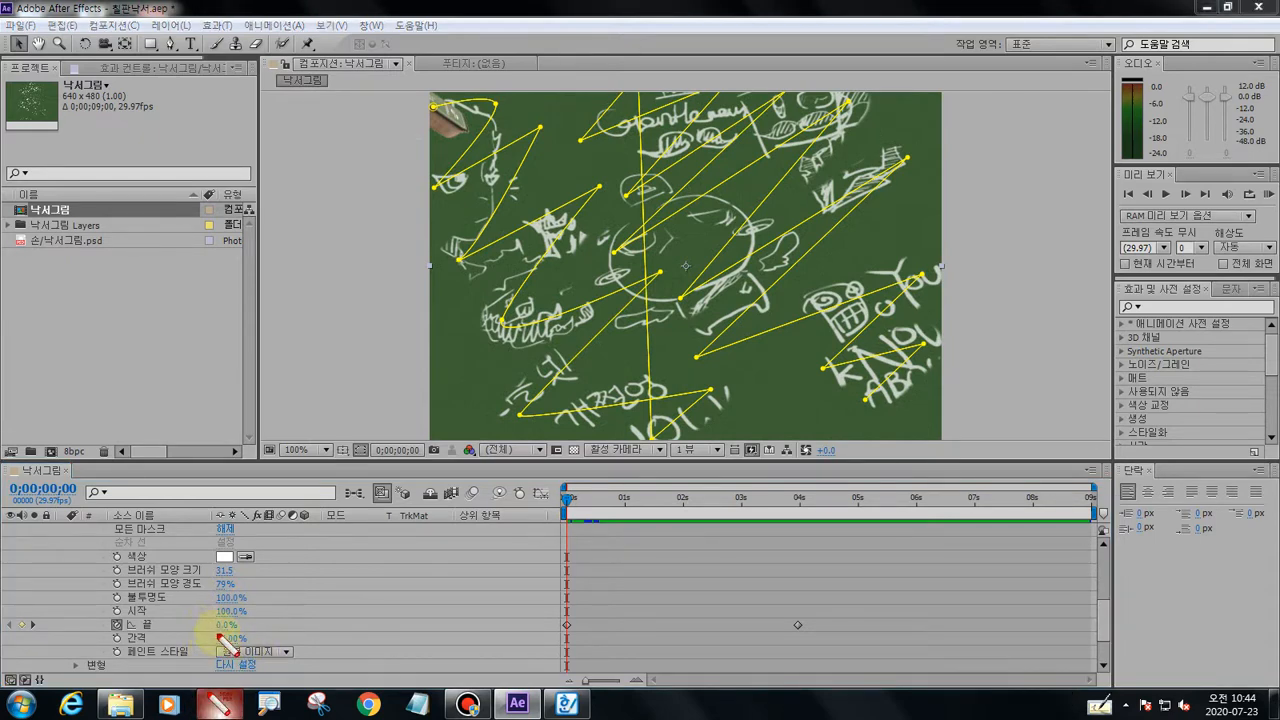
{"action": "mouse_move", "coordinate": [557, 625]}
{"action": "left_mouse_down"}
{"action": "mouse_move", "coordinate": [574, 620]}
{"action": "mouse_move", "coordinate": [571, 634]}
{"action": "left_mouse_up"}
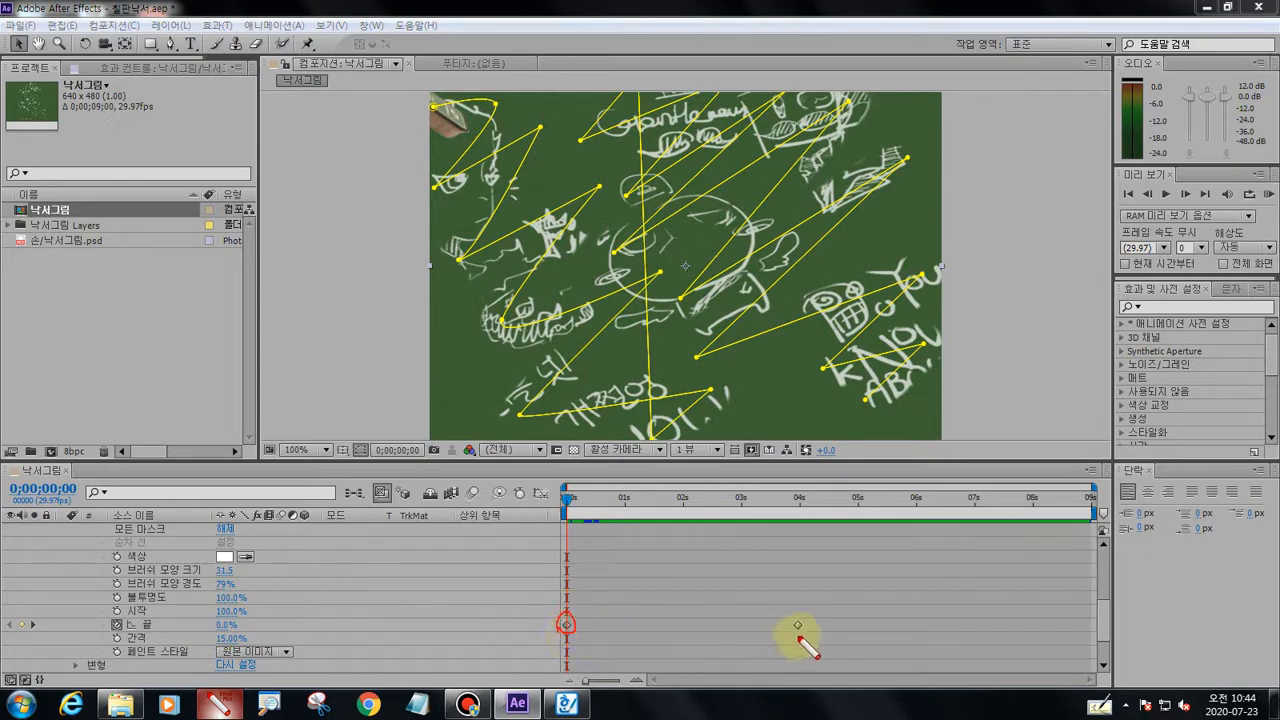
{"action": "left_click_drag", "start_coordinate": [800, 634], "coordinate": [810, 645]}
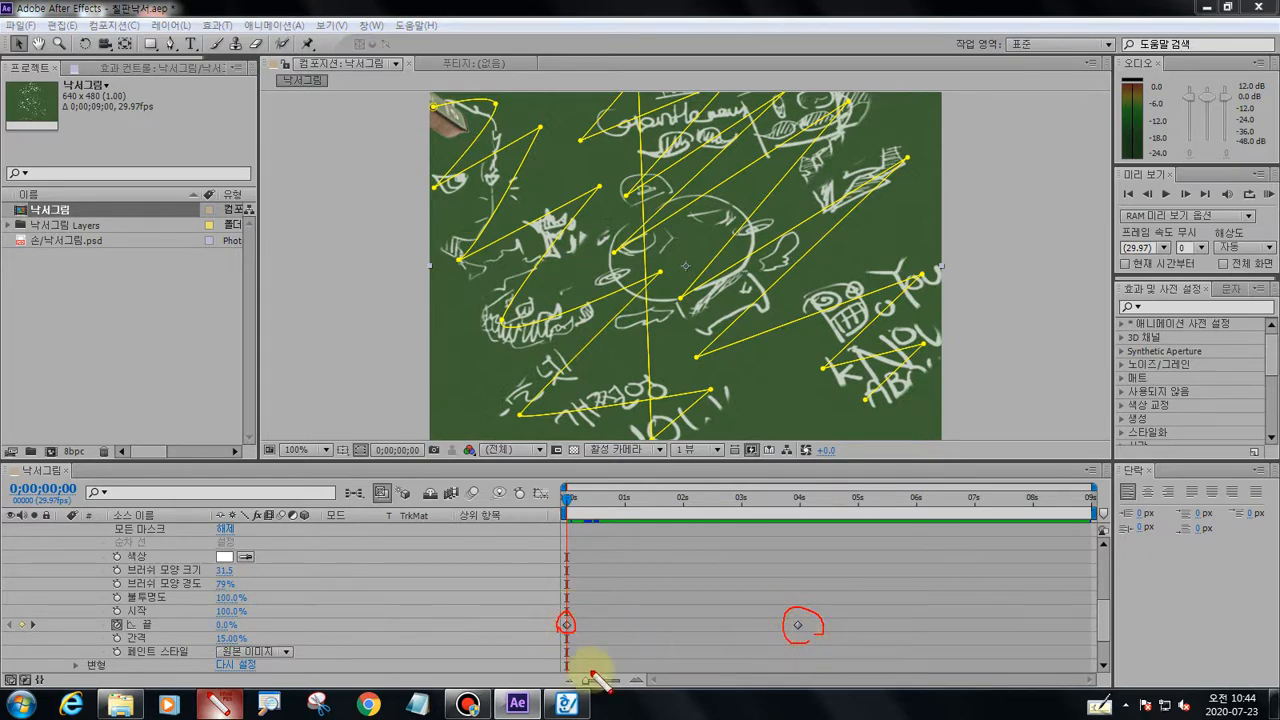
{"action": "mouse_move", "coordinate": [300, 651]}
{"action": "left_mouse_down"}
{"action": "mouse_move", "coordinate": [222, 662]}
{"action": "mouse_move", "coordinate": [208, 650]}
{"action": "mouse_move", "coordinate": [303, 655]}
{"action": "mouse_move", "coordinate": [308, 641]}
{"action": "left_mouse_up"}
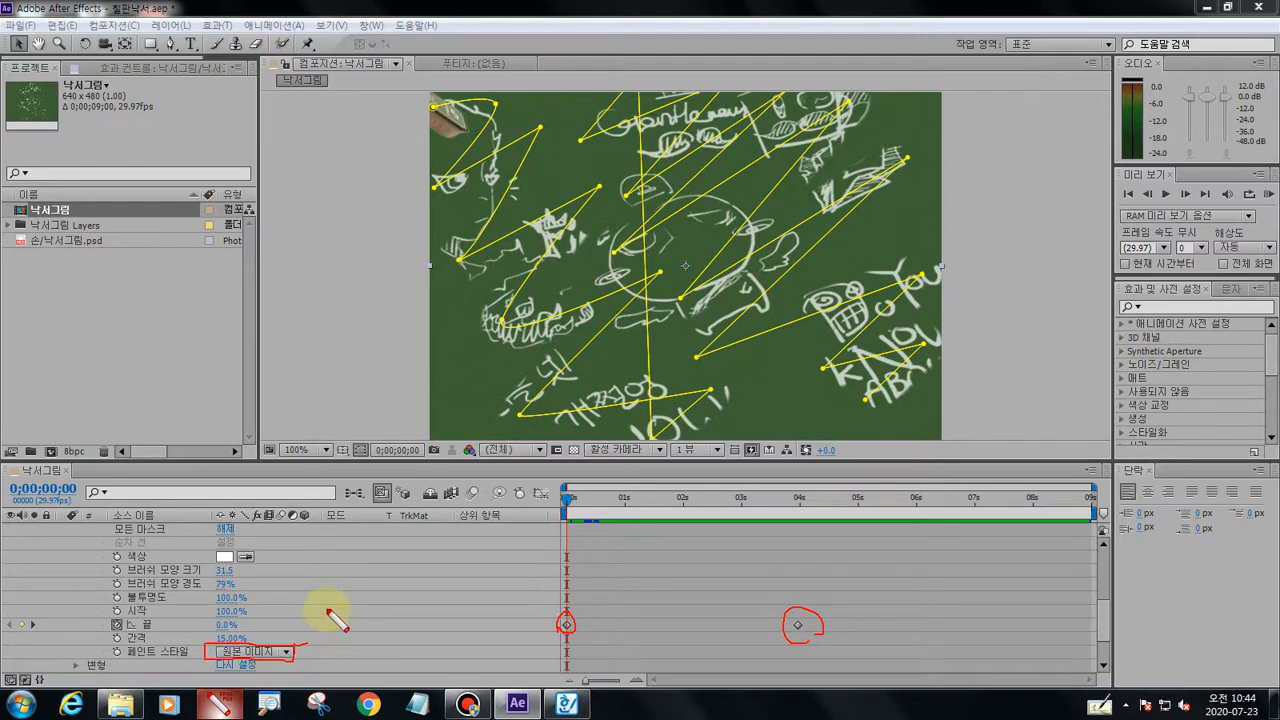
{"action": "key", "text": "Escape"}
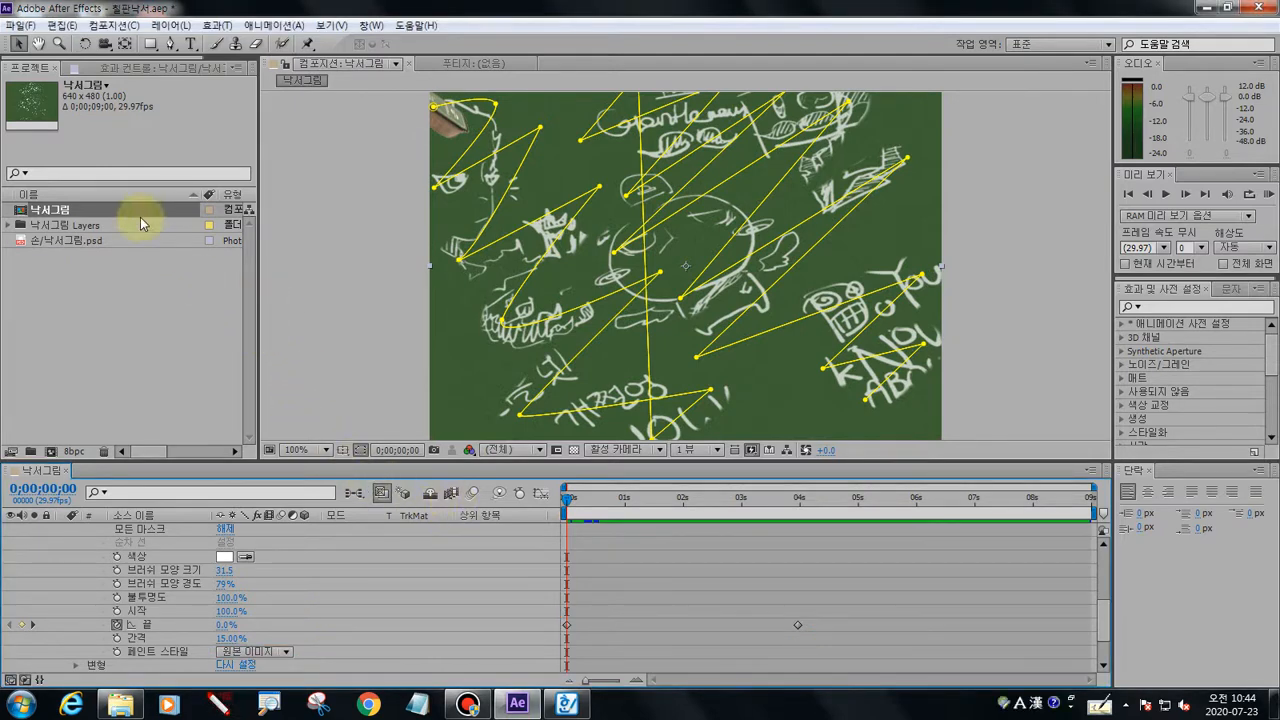
Create a new After Effects project without saving the changes to 칠판낙서.aep
{"action": "left_click", "coordinate": [14, 25]}
{"action": "mouse_move", "coordinate": [40, 42]}
{"action": "left_click", "coordinate": [341, 45]}
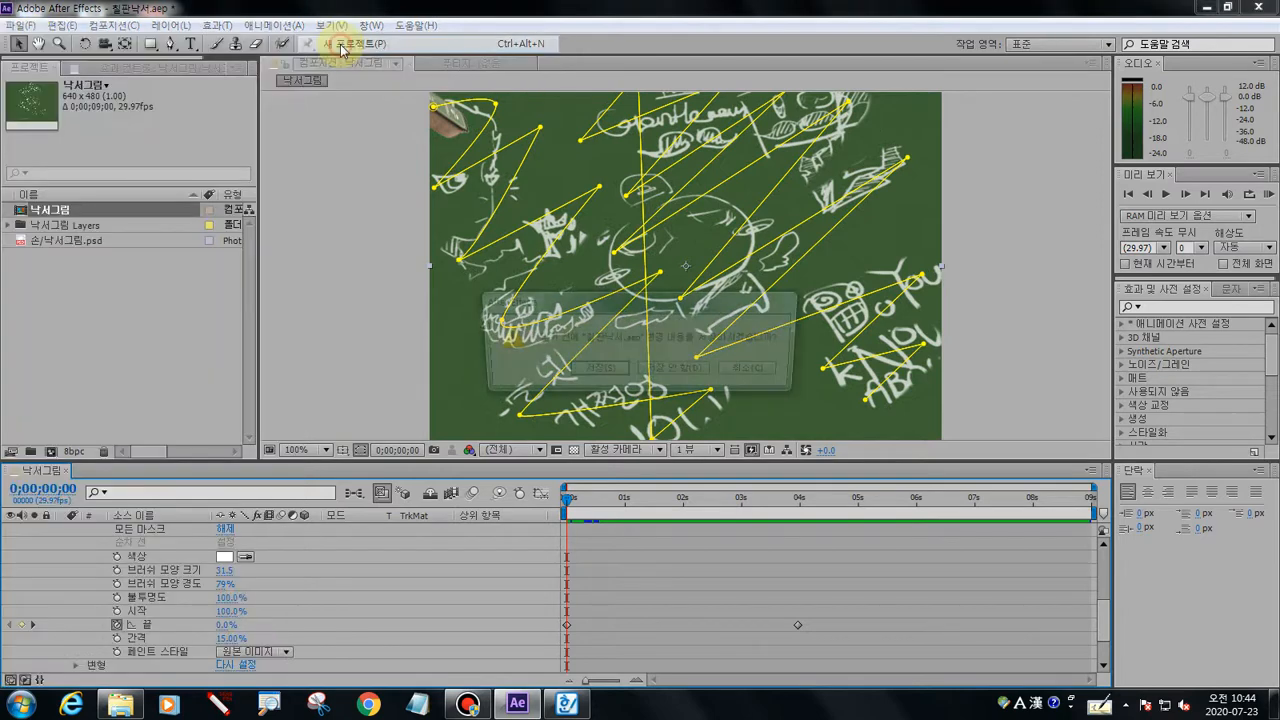
{"action": "left_click", "coordinate": [670, 367]}
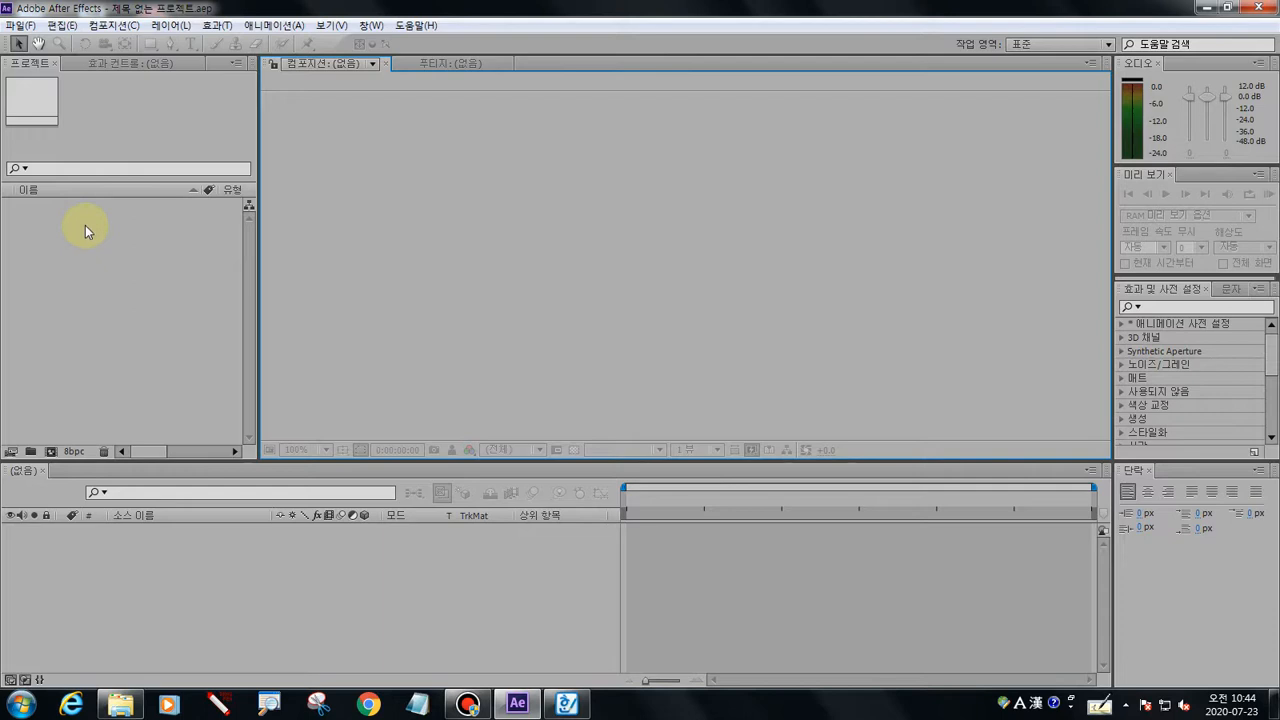
Start a file import and choose the Photoshop file 칠판글자 from the work folder on drive D
{"action": "left_click", "coordinate": [14, 26]}
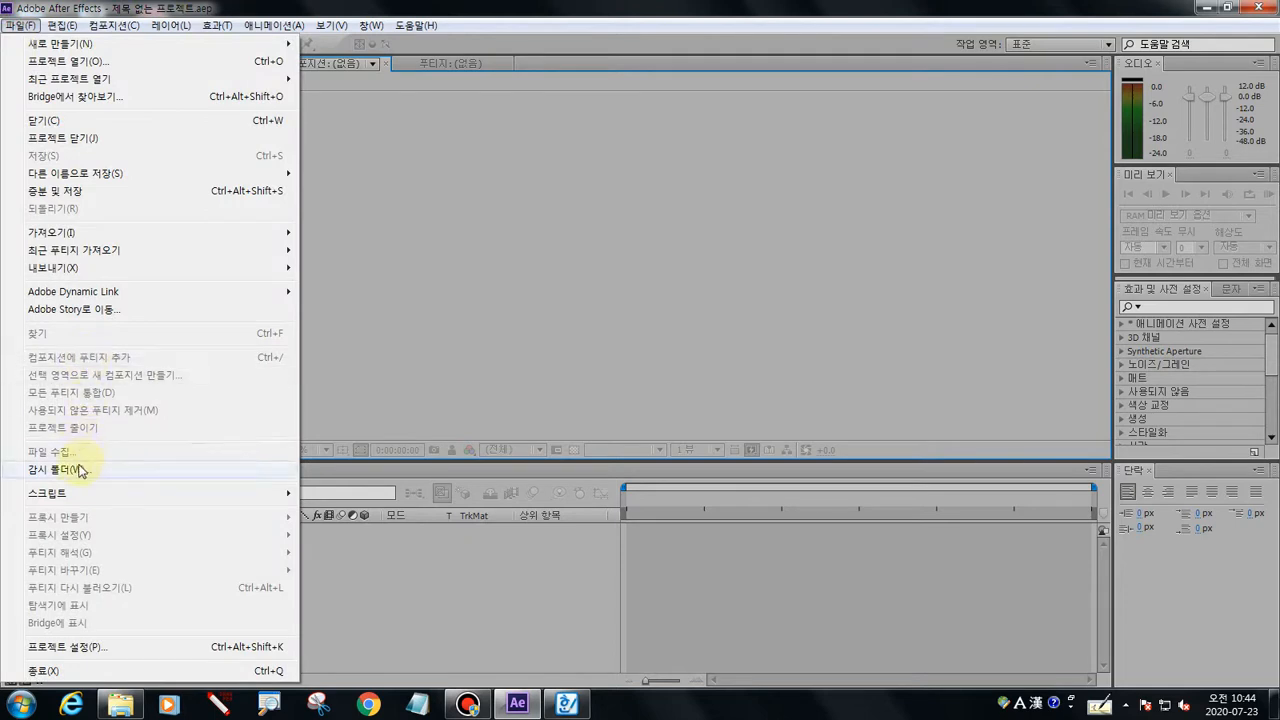
{"action": "mouse_move", "coordinate": [78, 270]}
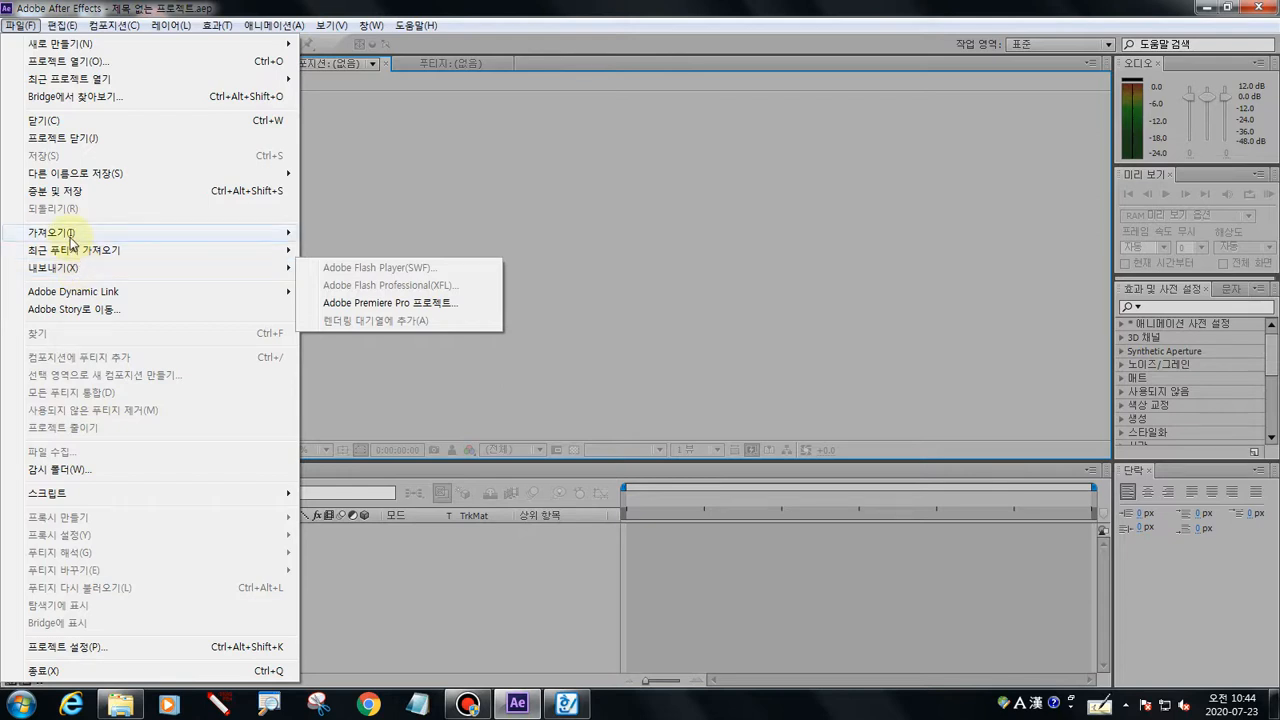
{"action": "mouse_move", "coordinate": [100, 233]}
{"action": "left_click", "coordinate": [346, 234]}
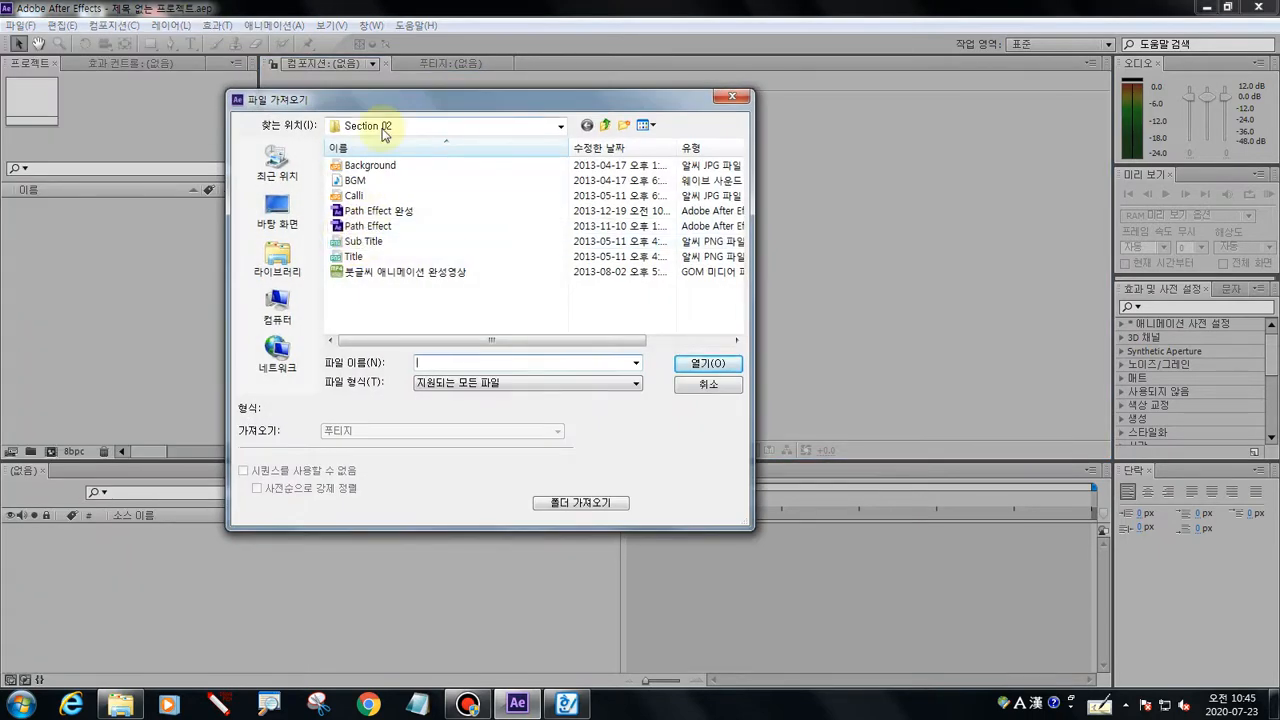
{"action": "left_click", "coordinate": [383, 128]}
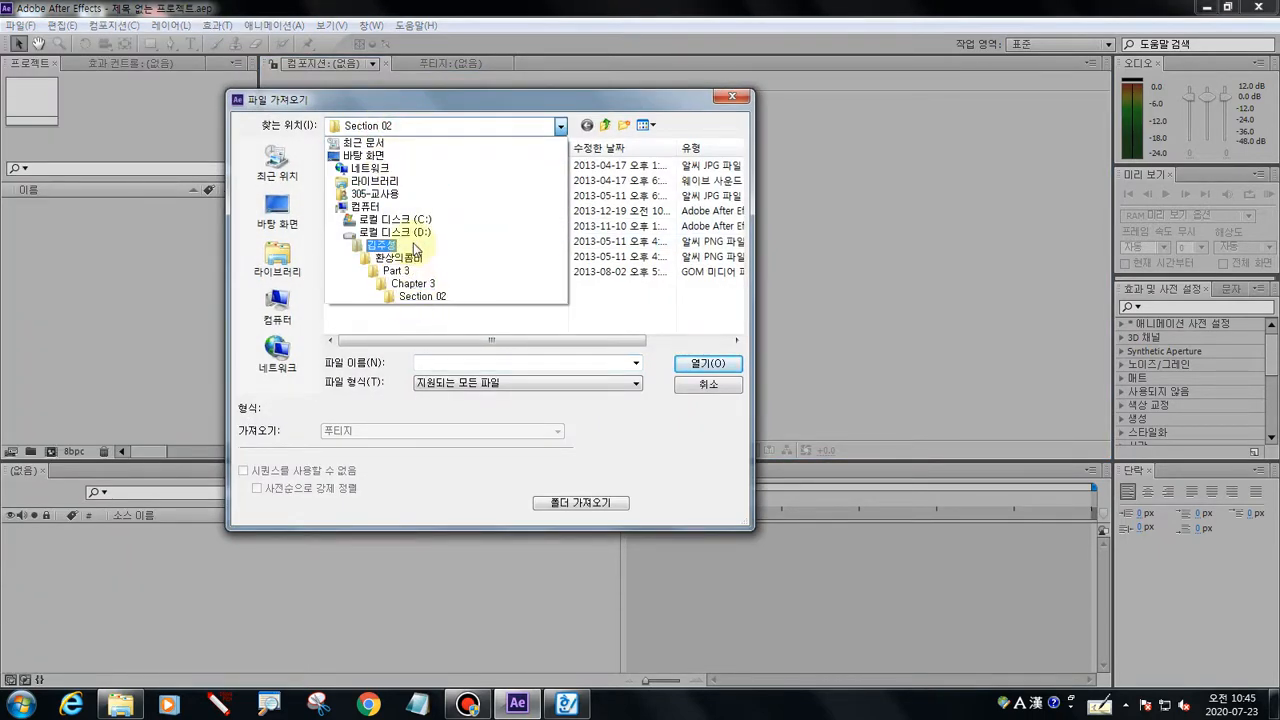
{"action": "left_click", "coordinate": [413, 247]}
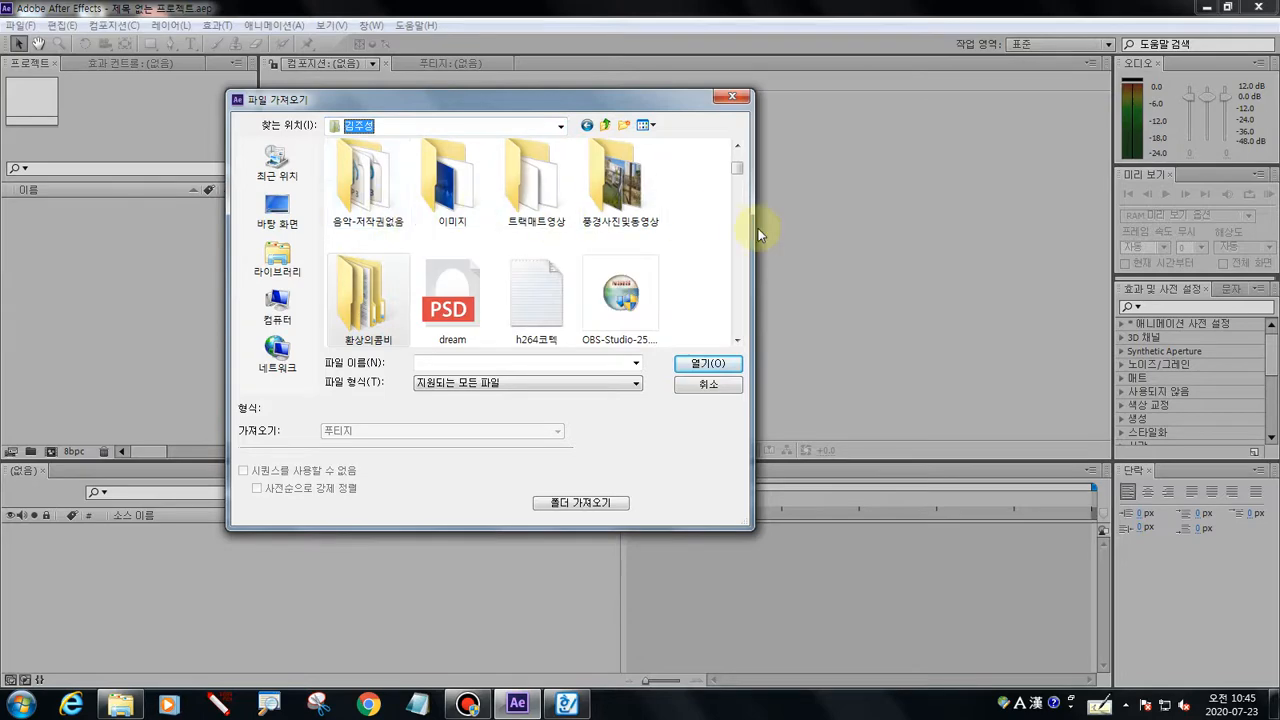
{"action": "left_click_drag", "start_coordinate": [736, 168], "coordinate": [738, 327]}
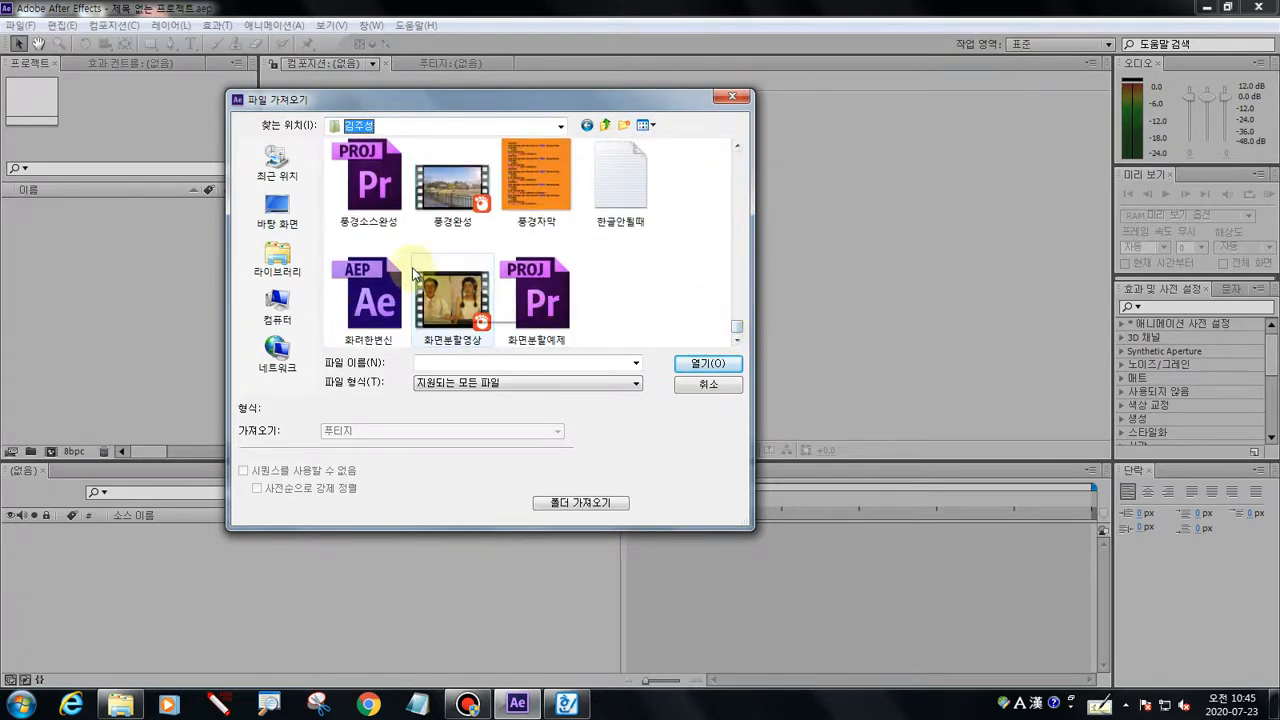
{"action": "left_click_drag", "start_coordinate": [737, 332], "coordinate": [737, 289]}
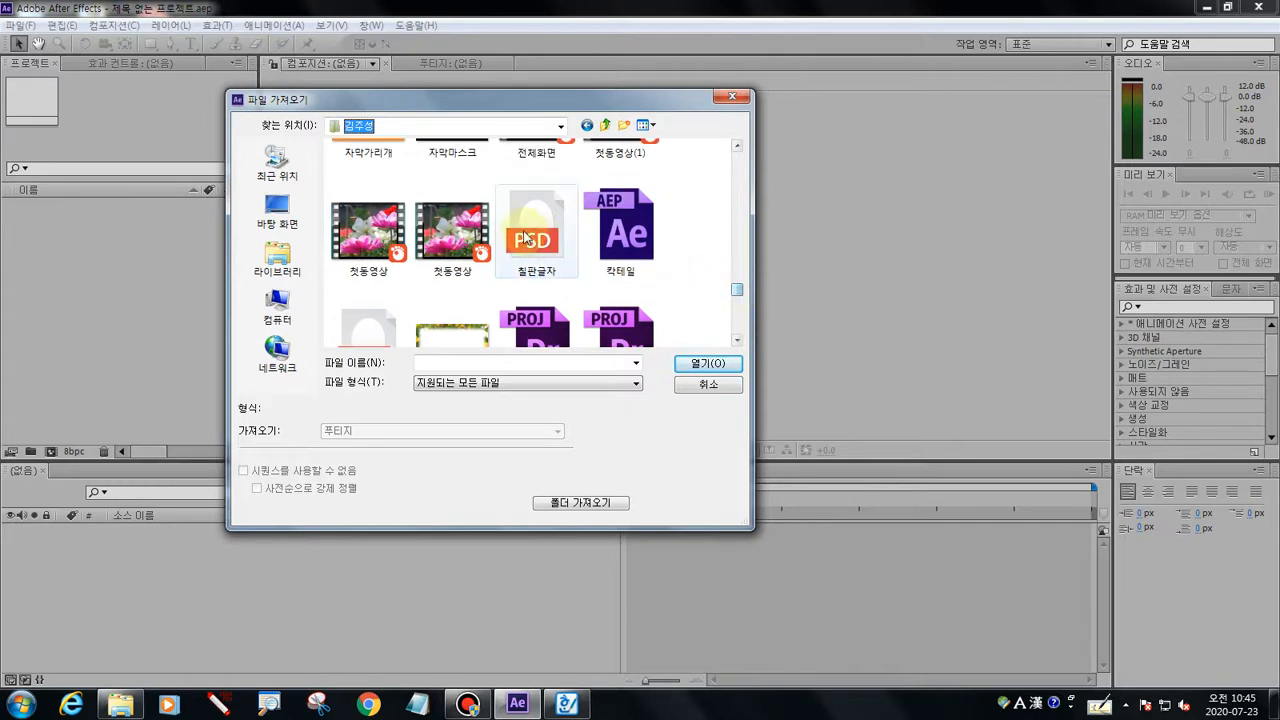
{"action": "left_click", "coordinate": [536, 232]}
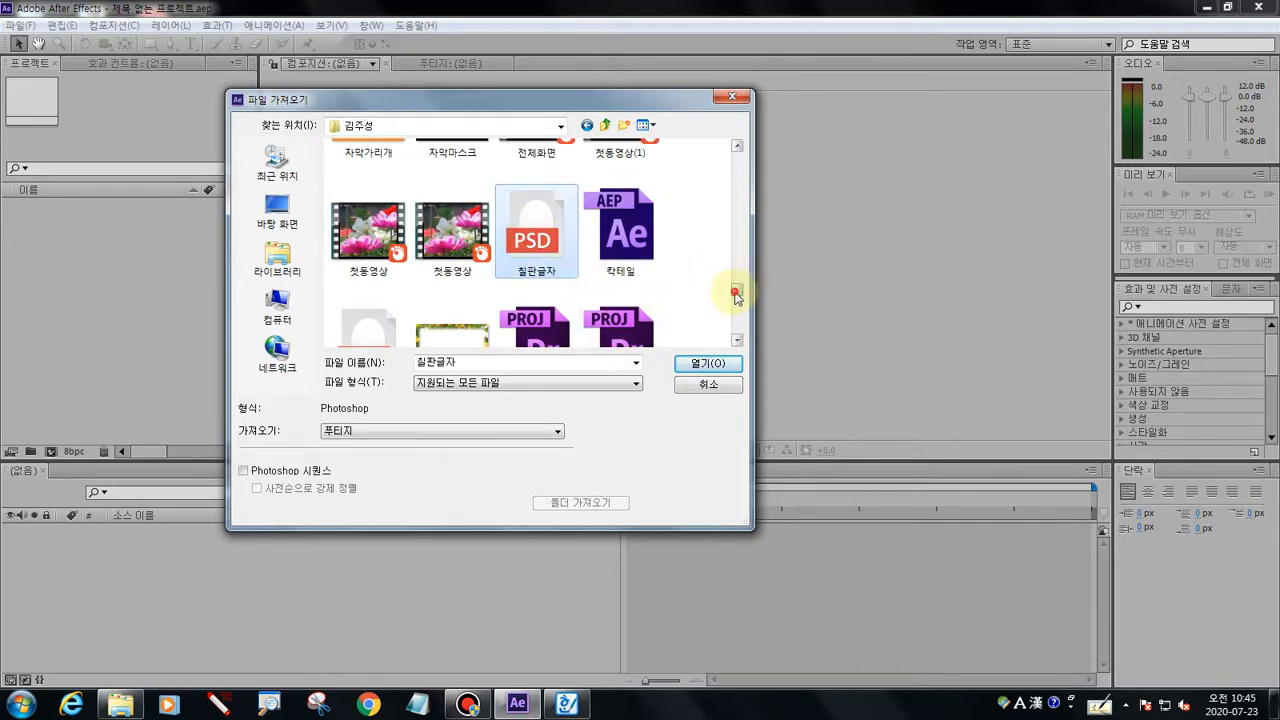
{"action": "mouse_move", "coordinate": [737, 290]}
{"action": "left_mouse_down"}
{"action": "mouse_move", "coordinate": [740, 166]}
{"action": "mouse_move", "coordinate": [749, 283]}
{"action": "mouse_move", "coordinate": [735, 287]}
{"action": "left_mouse_up"}
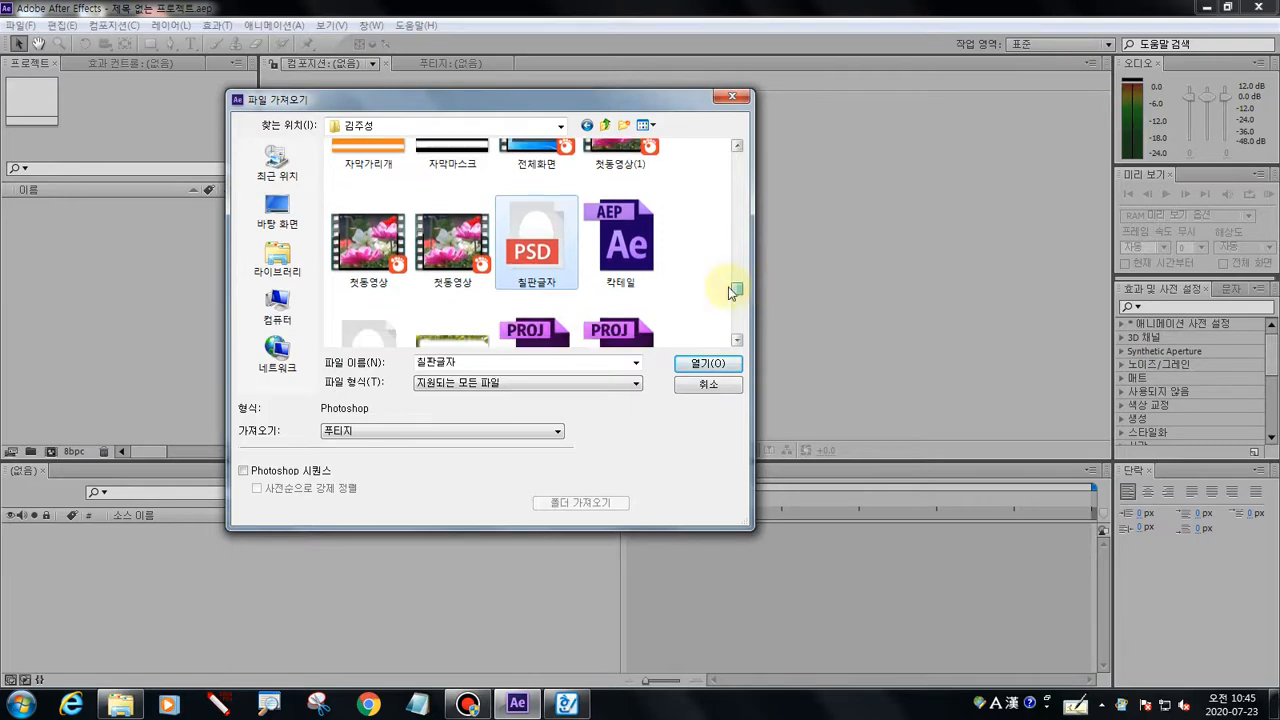
{"action": "left_click", "coordinate": [706, 364]}
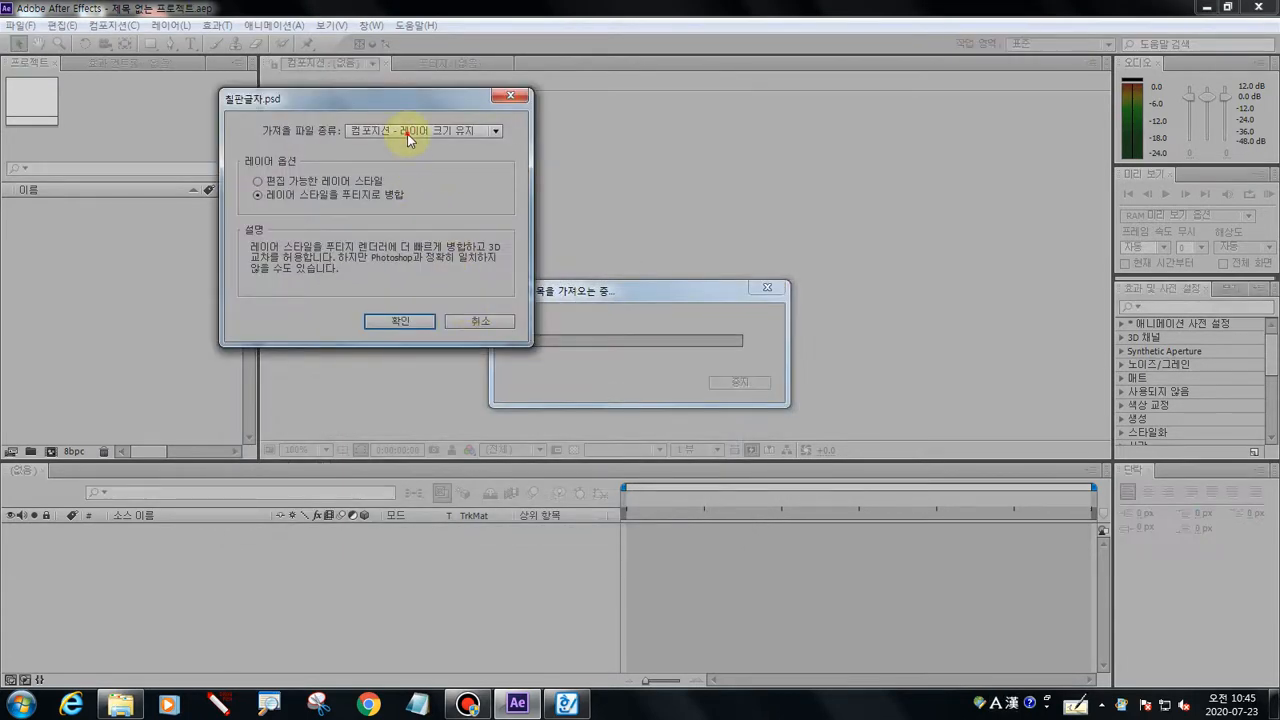
Import 칠판글자.psd as a composition retaining layer sizes with layer styles merged into footage, and open the 칠판글자 composition
{"action": "left_click", "coordinate": [405, 131]}
{"action": "left_click", "coordinate": [420, 188]}
{"action": "left_click", "coordinate": [325, 194]}
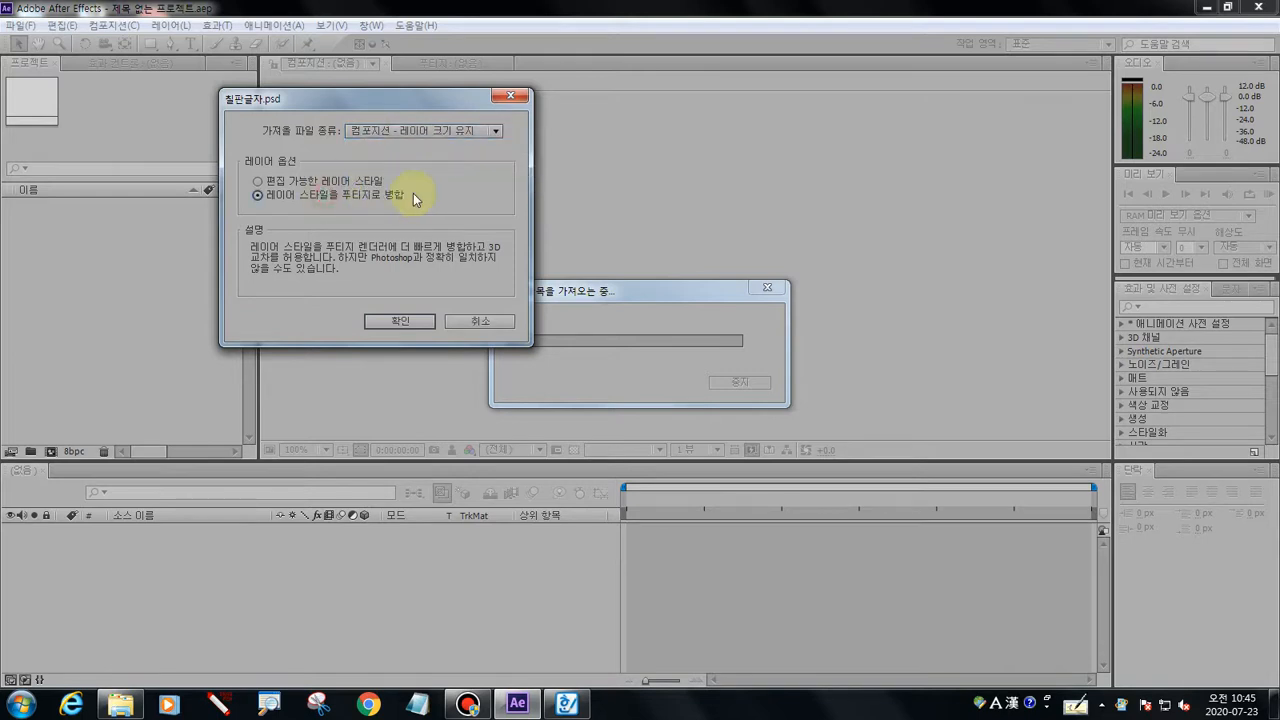
{"action": "left_click", "coordinate": [397, 323]}
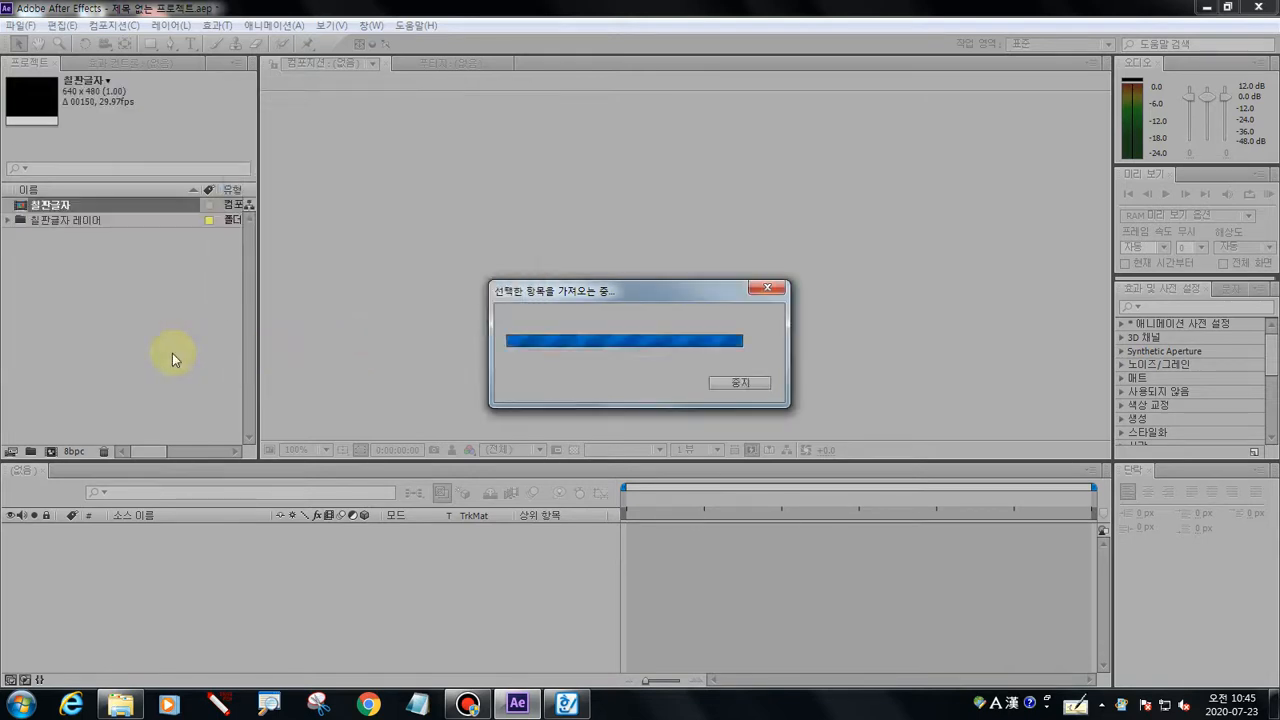
{"action": "double_click", "coordinate": [17, 207]}
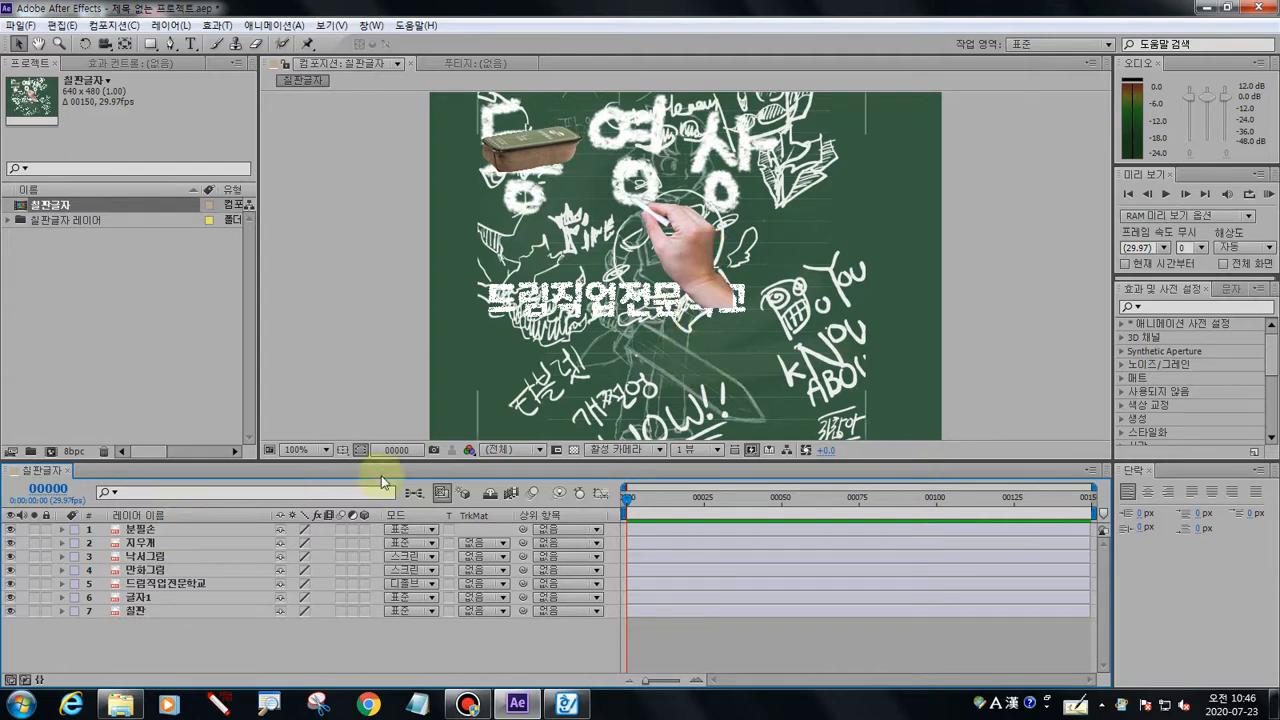
Hide the layers 드림직업전문학교, 글자1, 만화그림, 지우개 and 분필손, leaving only 낙서그림 and 칠판 displayed
{"action": "left_click", "coordinate": [9, 586]}
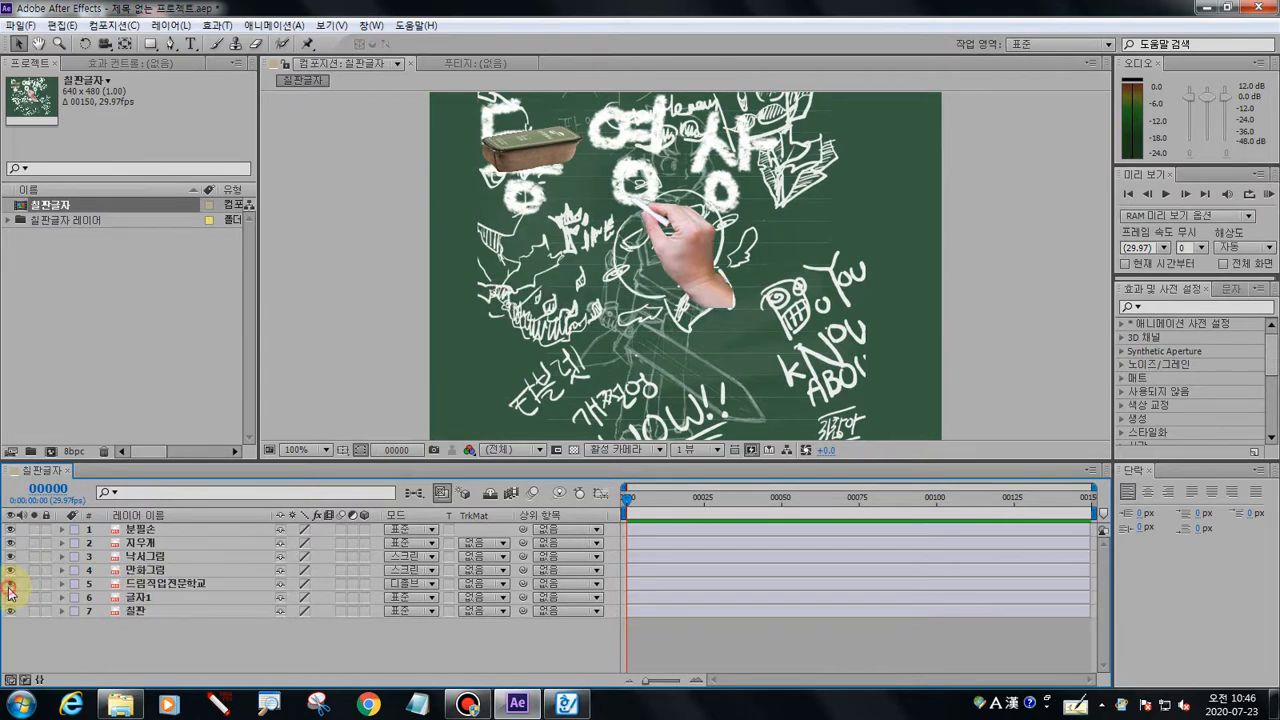
{"action": "left_click", "coordinate": [9, 586]}
{"action": "left_click", "coordinate": [9, 586]}
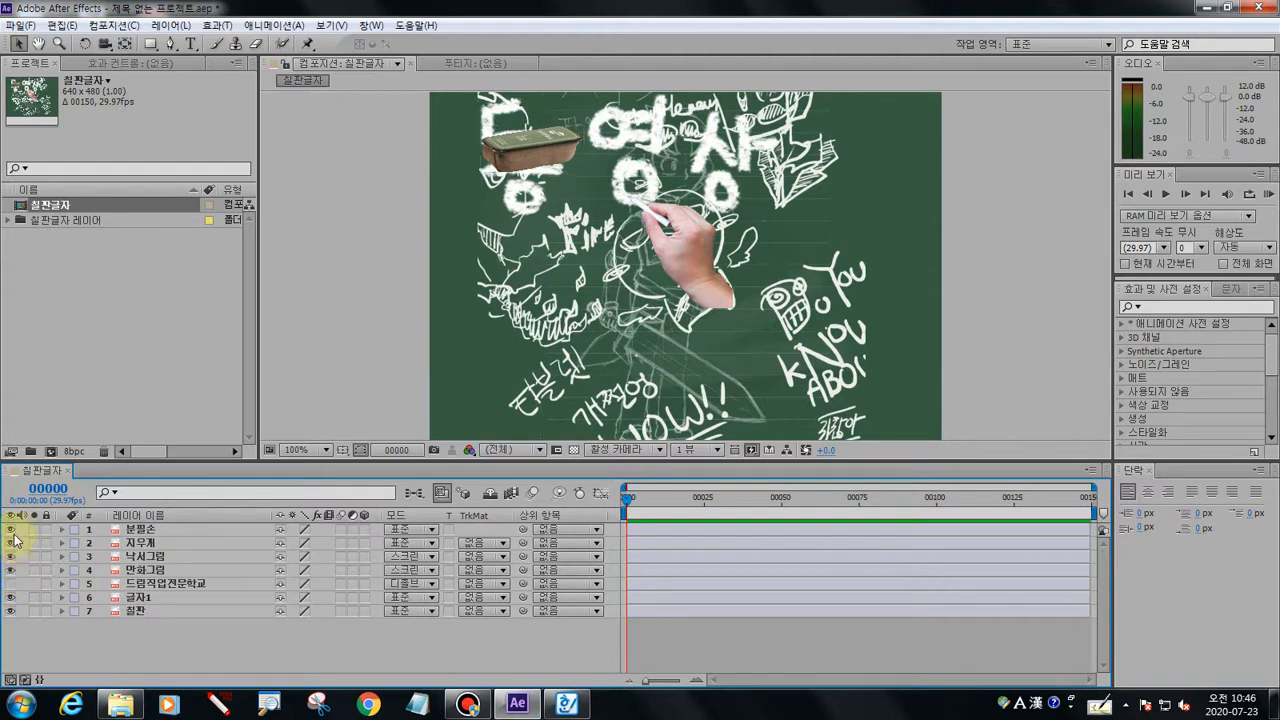
{"action": "left_click", "coordinate": [10, 597]}
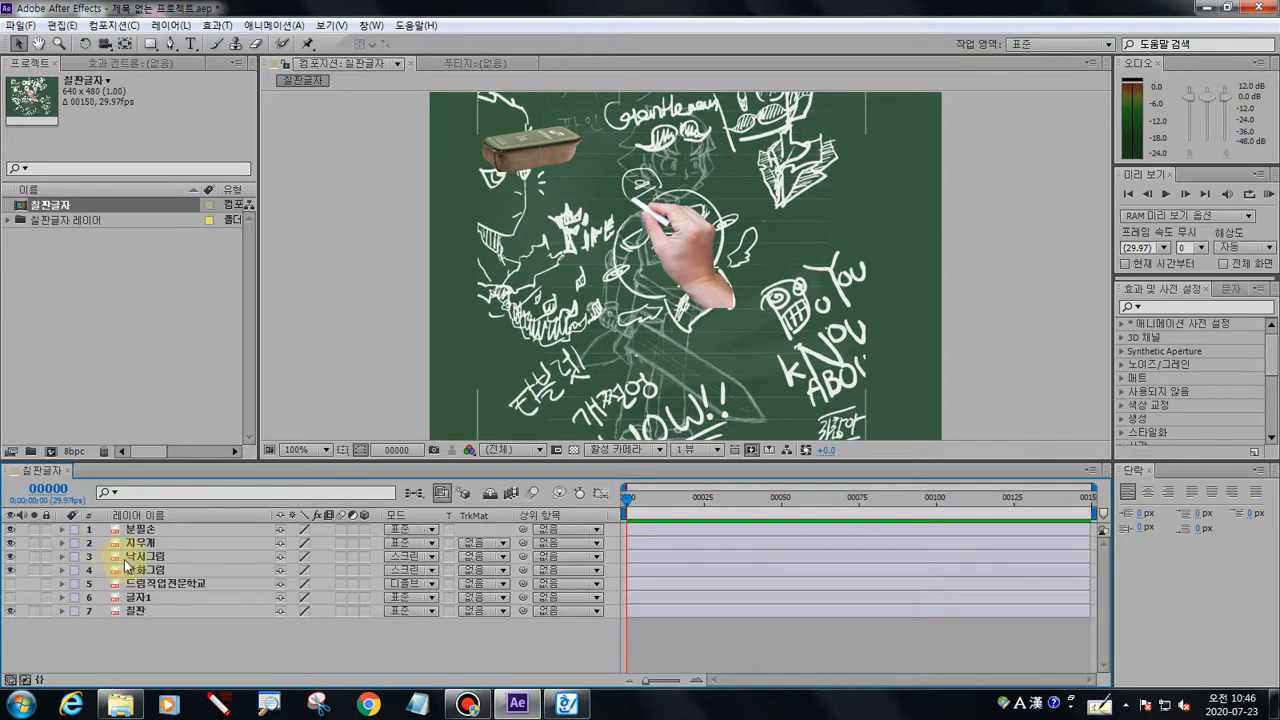
{"action": "left_click", "coordinate": [130, 558]}
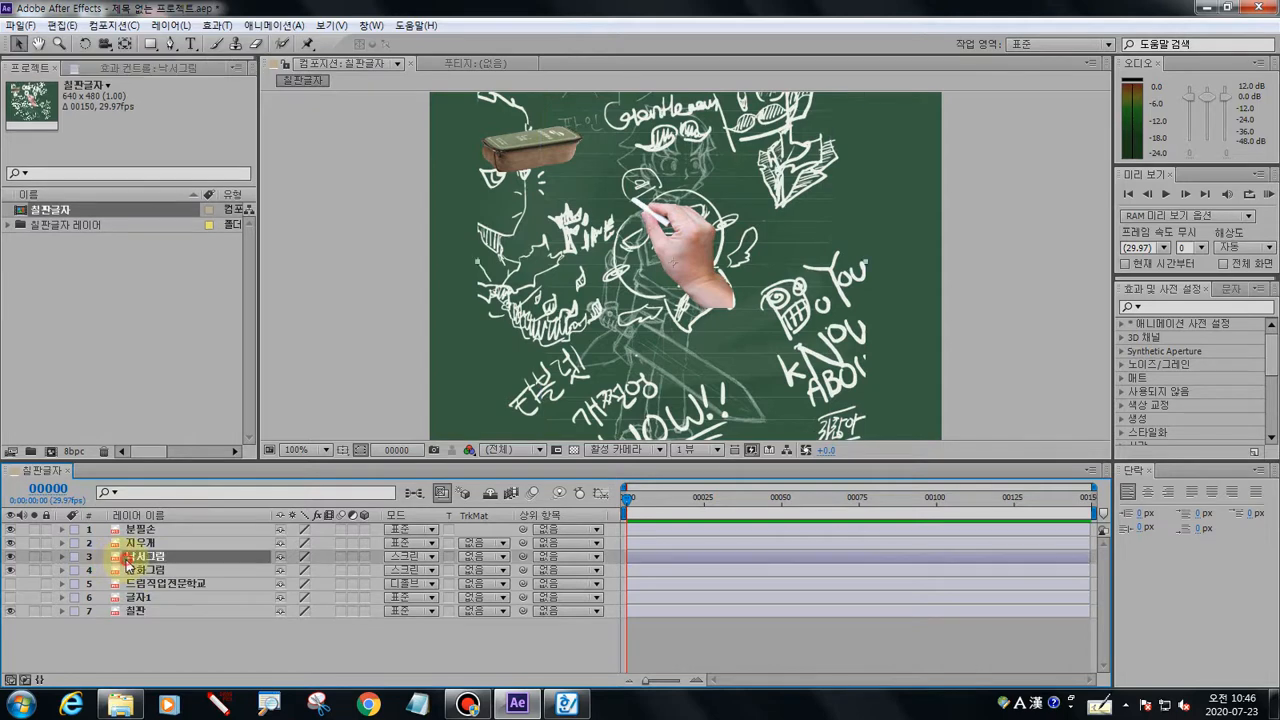
{"action": "left_click", "coordinate": [10, 569]}
{"action": "left_click", "coordinate": [10, 543]}
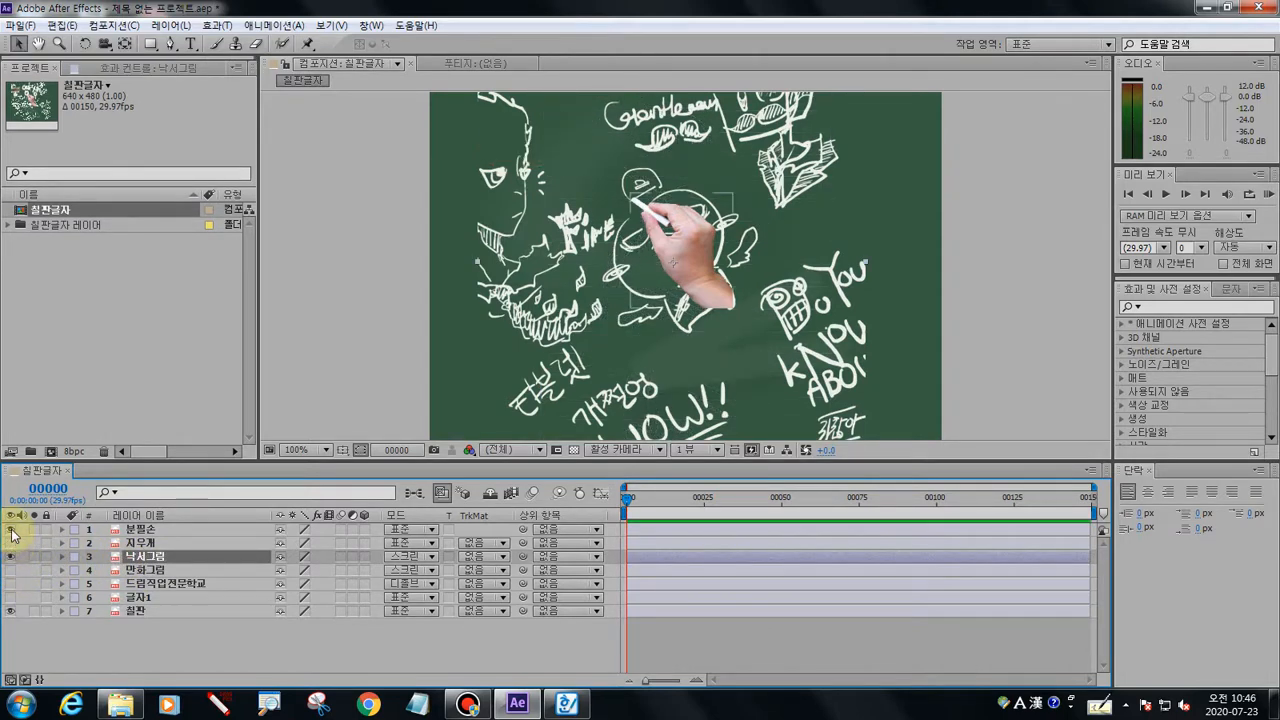
{"action": "left_click", "coordinate": [11, 530]}
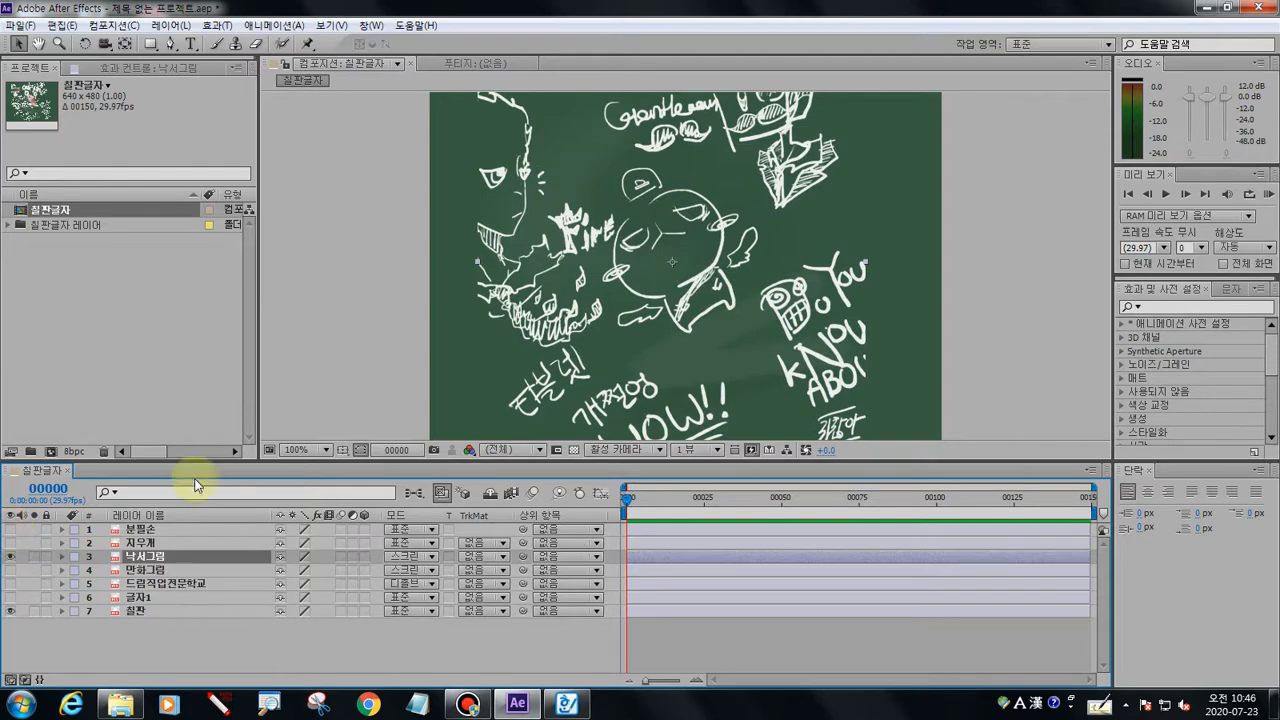
{"action": "left_click", "coordinate": [10, 610]}
{"action": "left_click", "coordinate": [10, 610]}
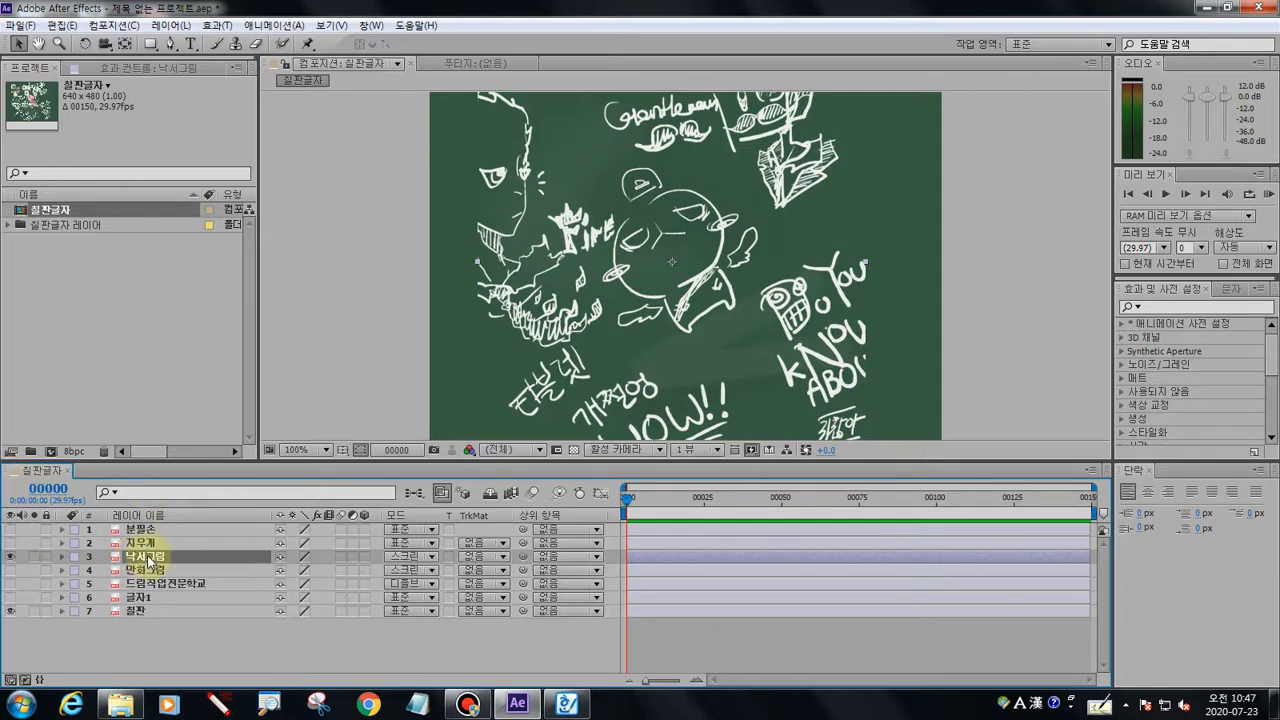
Draw a curved zigzag mask path on the 낙서그림 layer with the Pen tool, from the board's upper-left corner down past its bottom edge
{"action": "left_click", "coordinate": [172, 44]}
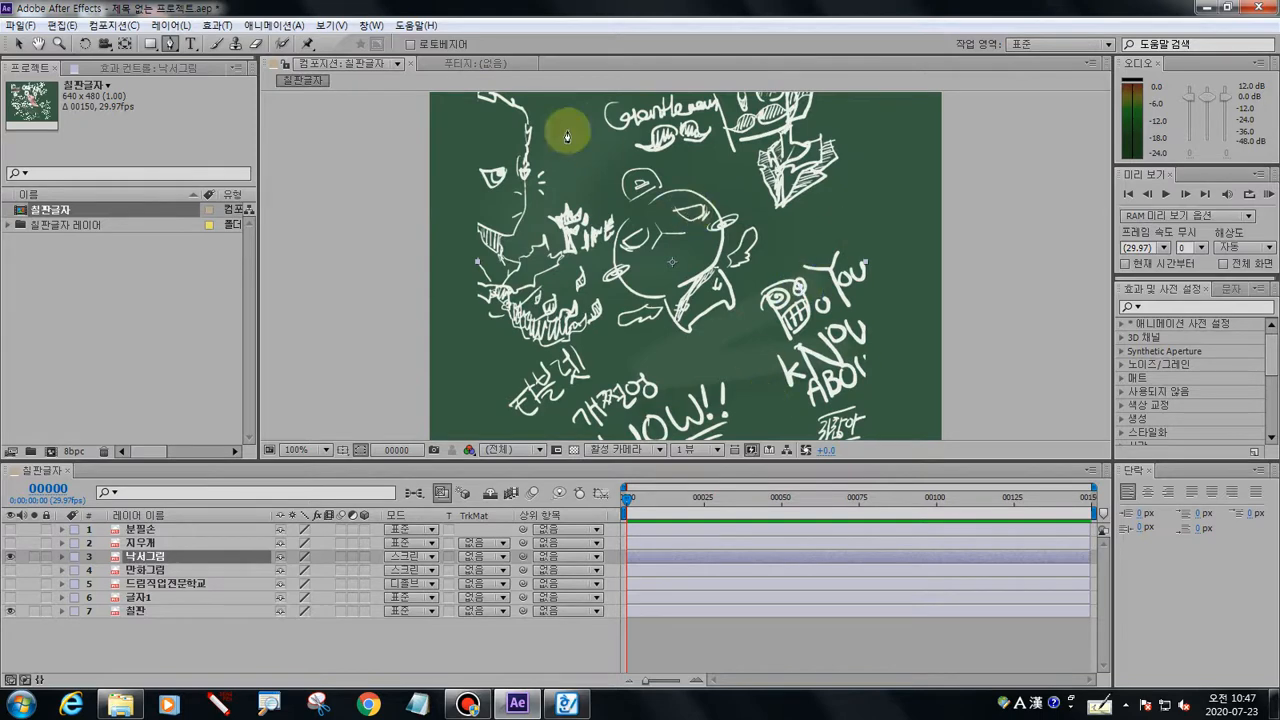
{"action": "left_click", "coordinate": [426, 126]}
{"action": "left_click_drag", "start_coordinate": [556, 96], "coordinate": [525, 148]}
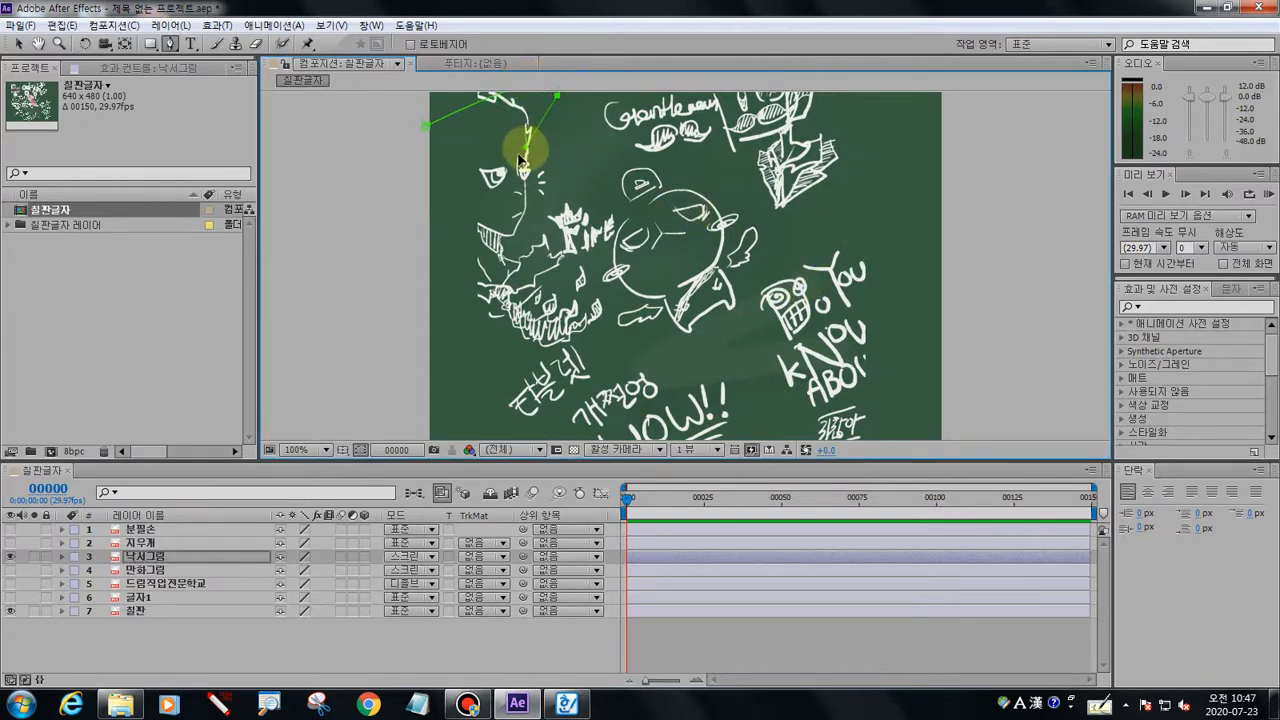
{"action": "left_click_drag", "start_coordinate": [455, 240], "coordinate": [540, 224]}
{"action": "left_click_drag", "start_coordinate": [643, 211], "coordinate": [556, 285]}
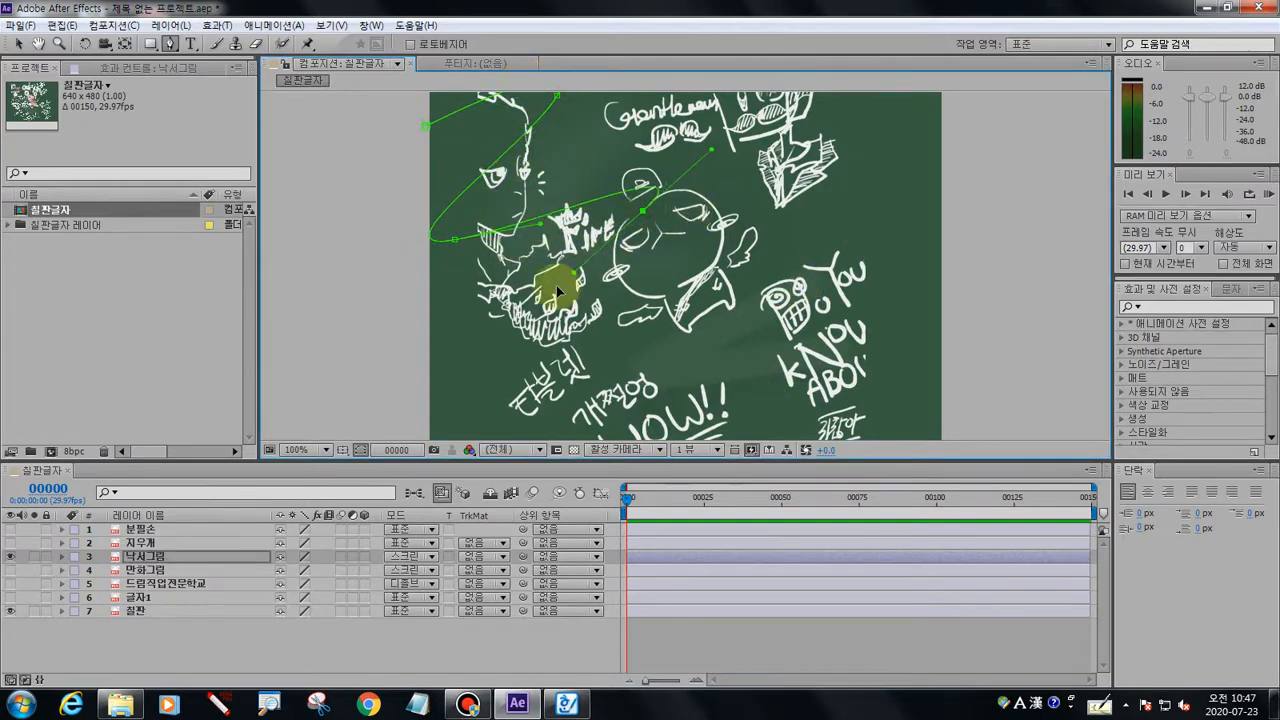
{"action": "left_click_drag", "start_coordinate": [495, 341], "coordinate": [601, 332]}
{"action": "left_click_drag", "start_coordinate": [687, 327], "coordinate": [586, 429]}
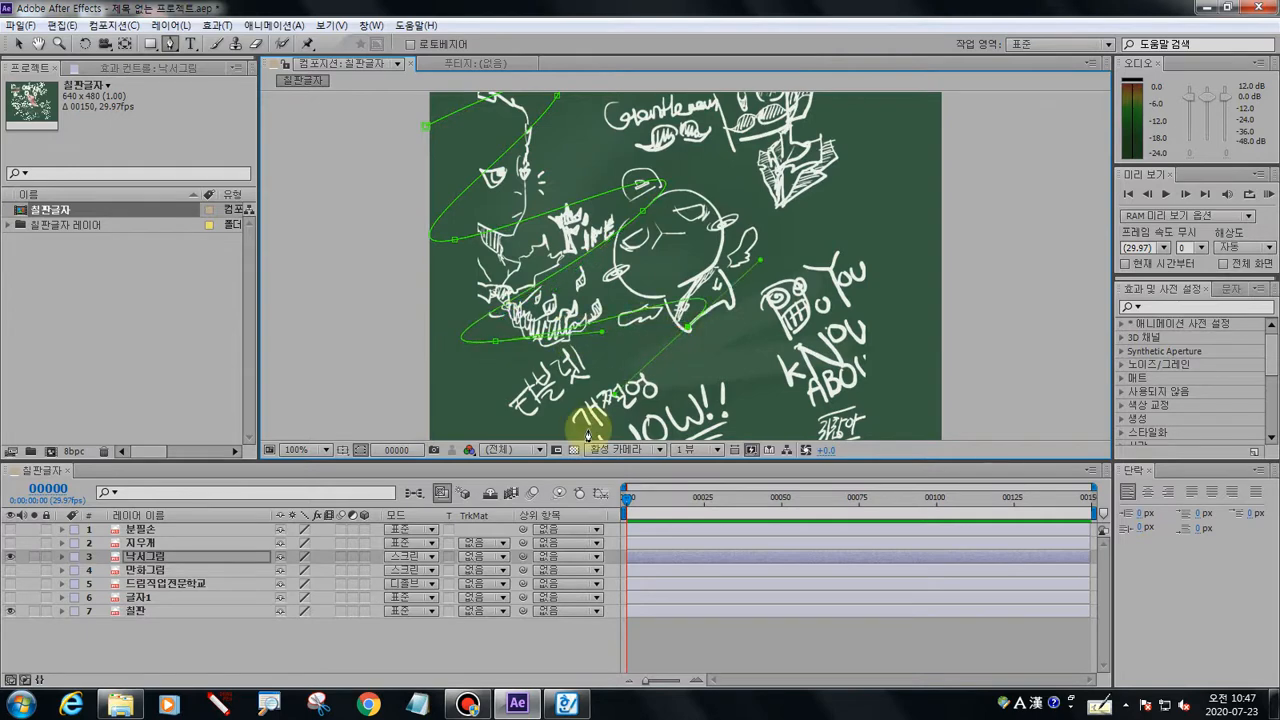
{"action": "left_click_drag", "start_coordinate": [769, 396], "coordinate": [722, 440]}
{"action": "scroll", "coordinate": [745, 389], "scroll_direction": "down", "scroll_amount": 1}
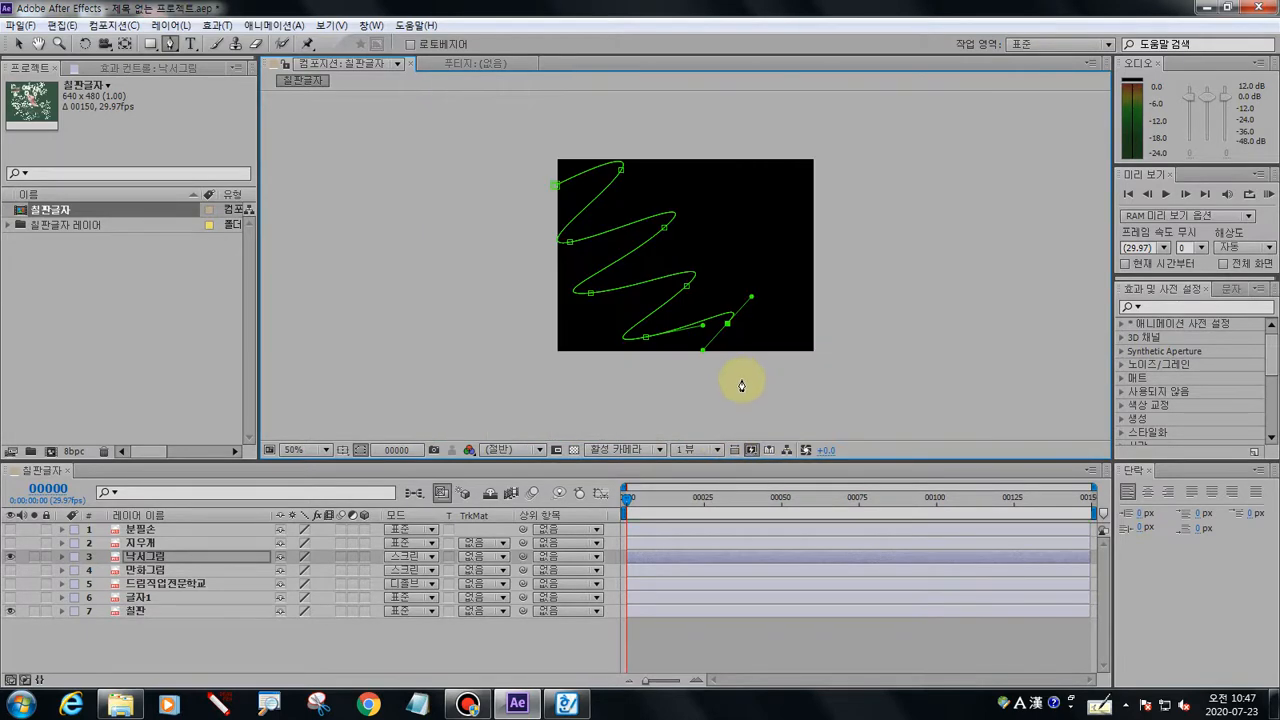
{"action": "scroll", "coordinate": [742, 383], "scroll_direction": "up", "scroll_amount": 1}
{"action": "left_click_drag", "start_coordinate": [661, 329], "coordinate": [711, 304]}
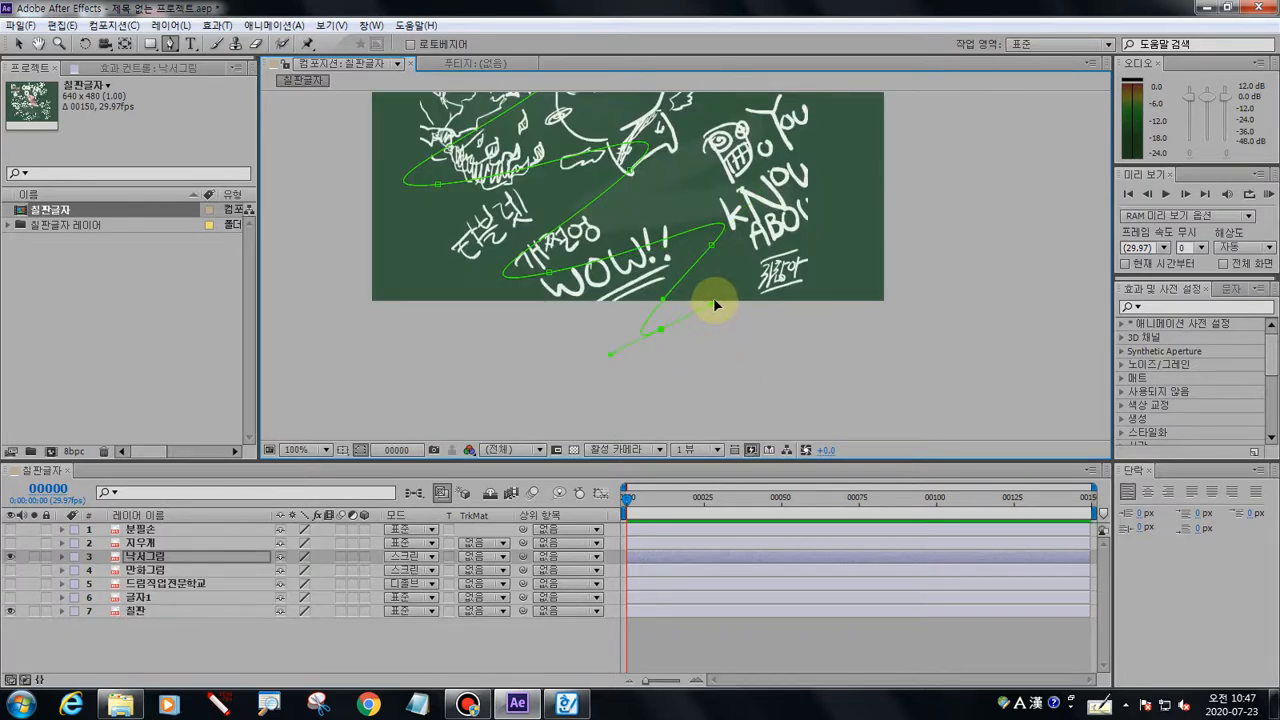
Continue the mask path up above the board's top edge and zigzag down across the right-hand drawings to just below the board
{"action": "scroll", "coordinate": [713, 297], "scroll_direction": "down", "scroll_amount": 1}
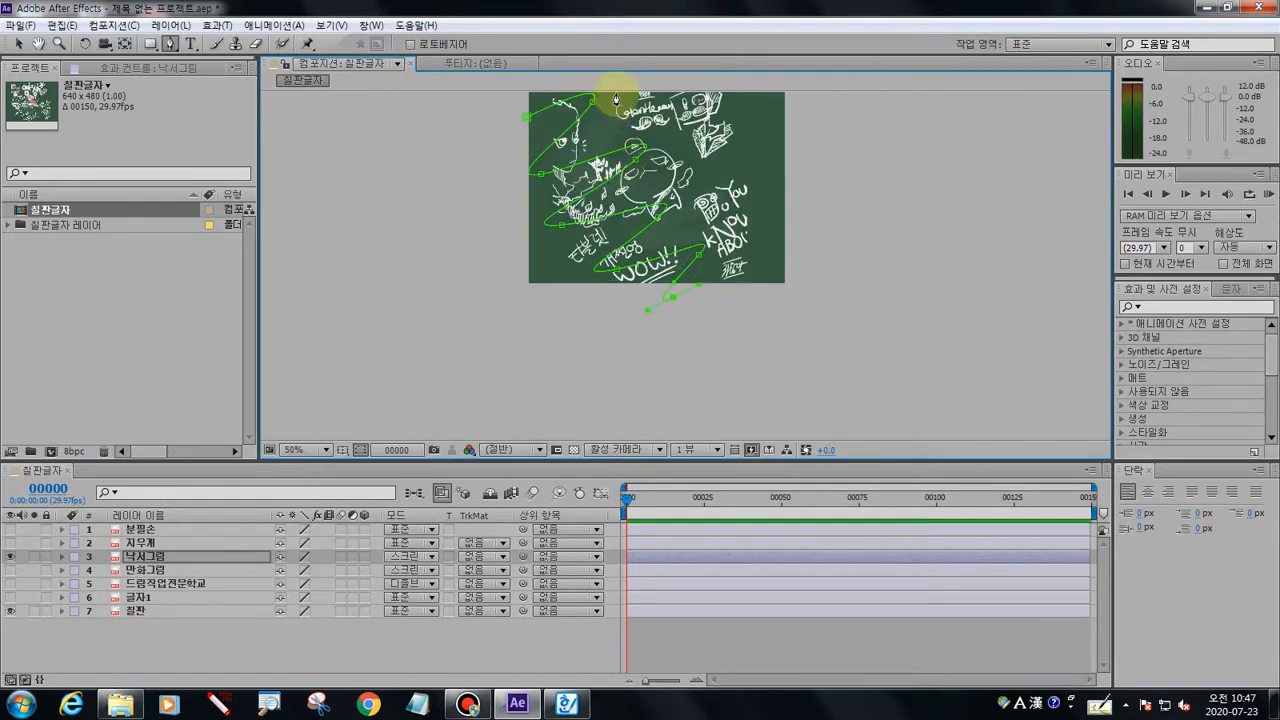
{"action": "left_click_drag", "start_coordinate": [617, 98], "coordinate": [662, 161]}
{"action": "left_click", "coordinate": [619, 156]}
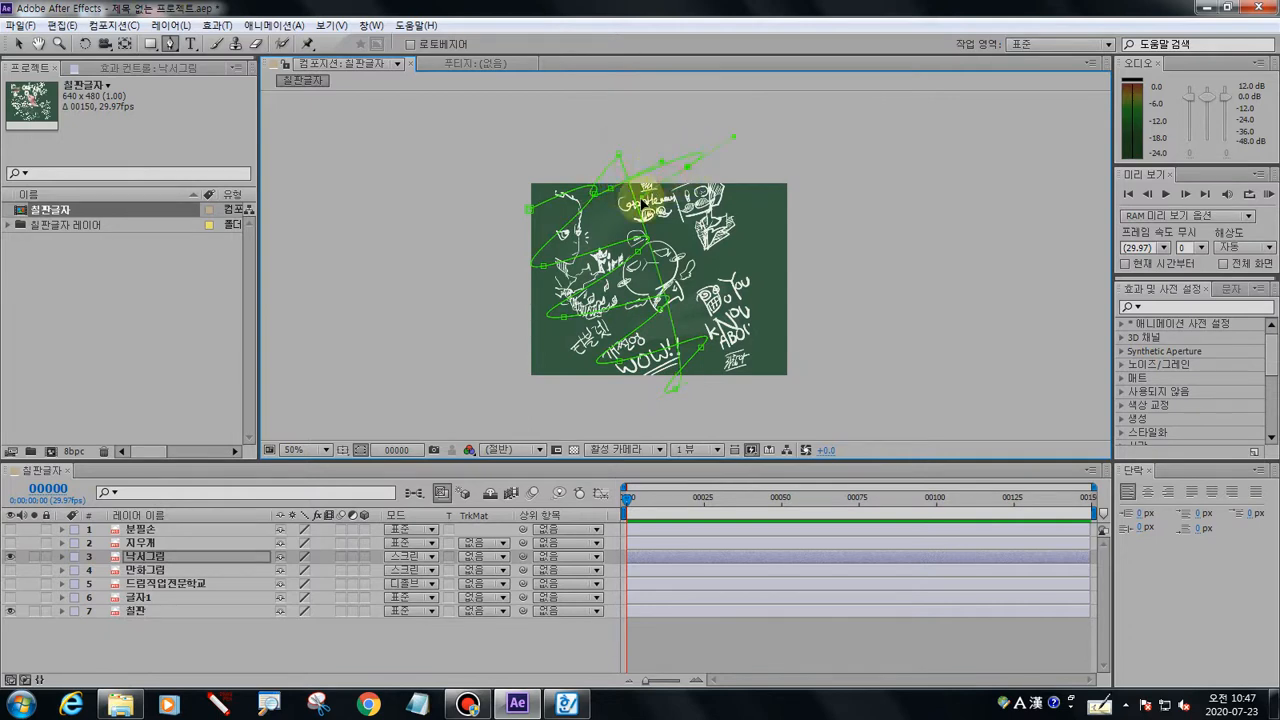
{"action": "left_click_drag", "start_coordinate": [740, 187], "coordinate": [772, 386]}
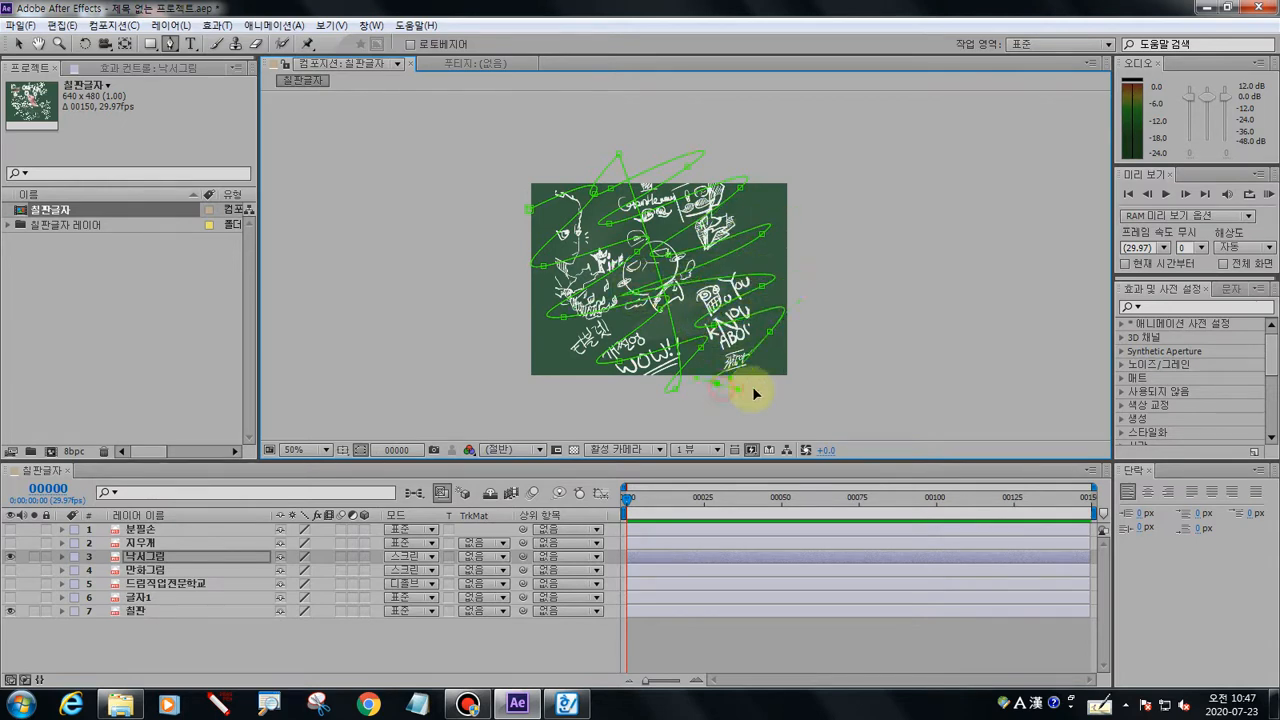
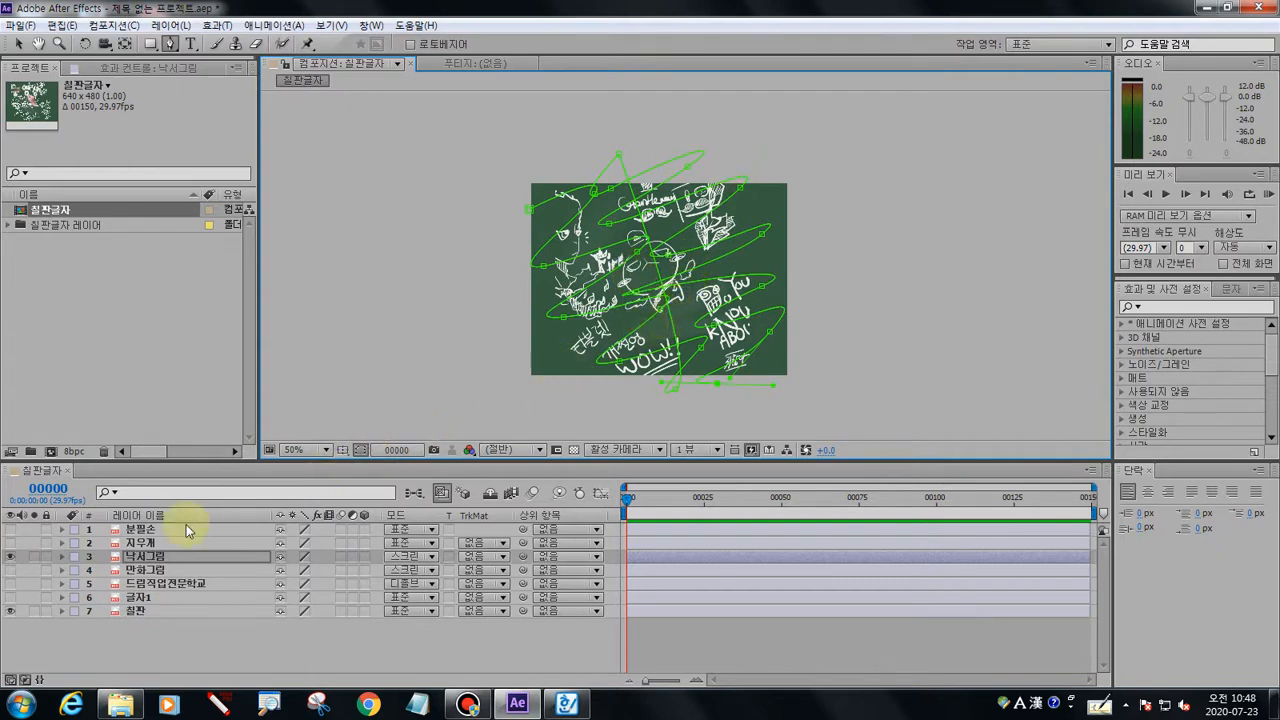
Apply the Generate group's Stroke (선) effect to the 낙서그림 layer and enlarge its brush size until the stroke covers most of the doodles
{"action": "left_click", "coordinate": [166, 656]}
{"action": "left_click", "coordinate": [137, 558]}
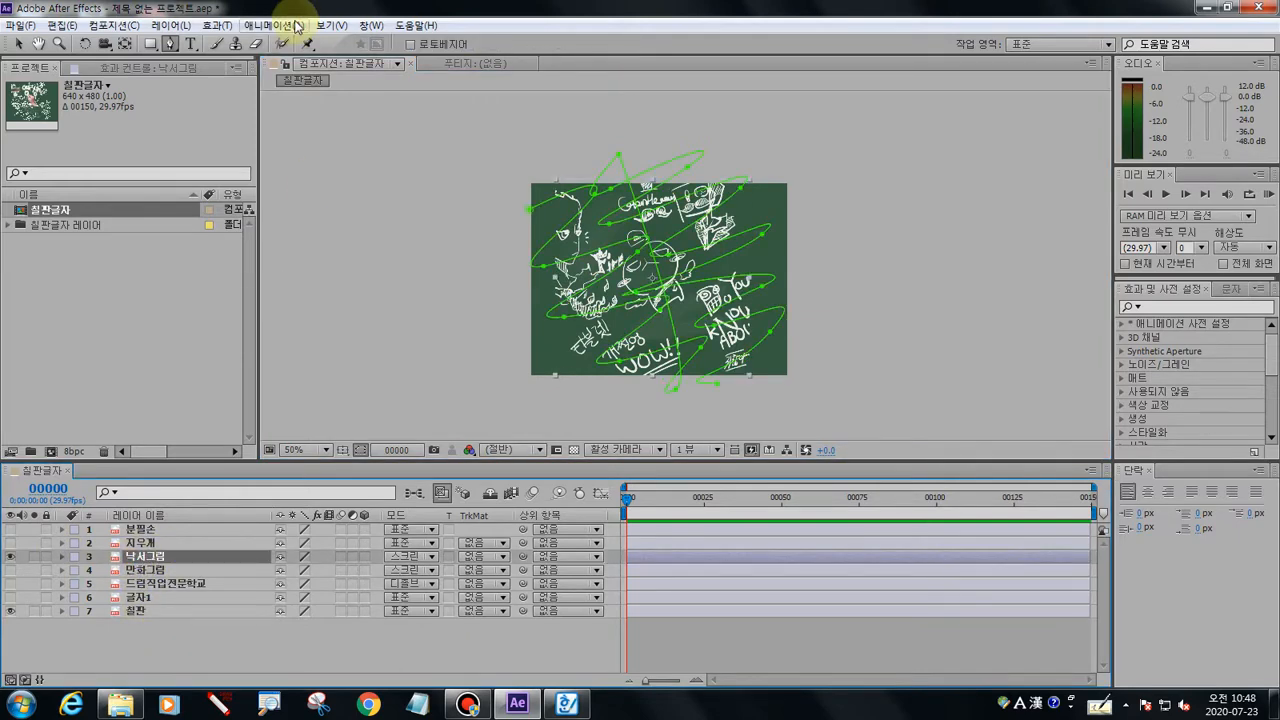
{"action": "left_click", "coordinate": [217, 25]}
{"action": "mouse_move", "coordinate": [218, 25]}
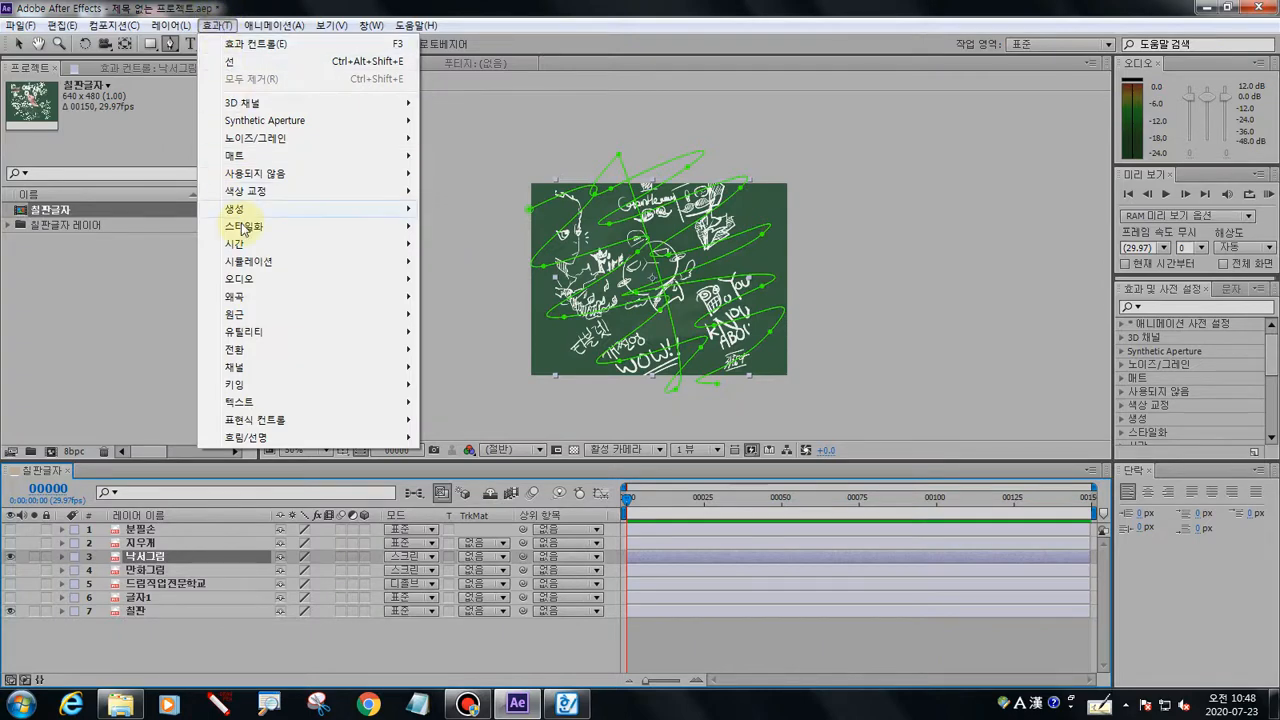
{"action": "mouse_move", "coordinate": [416, 210]}
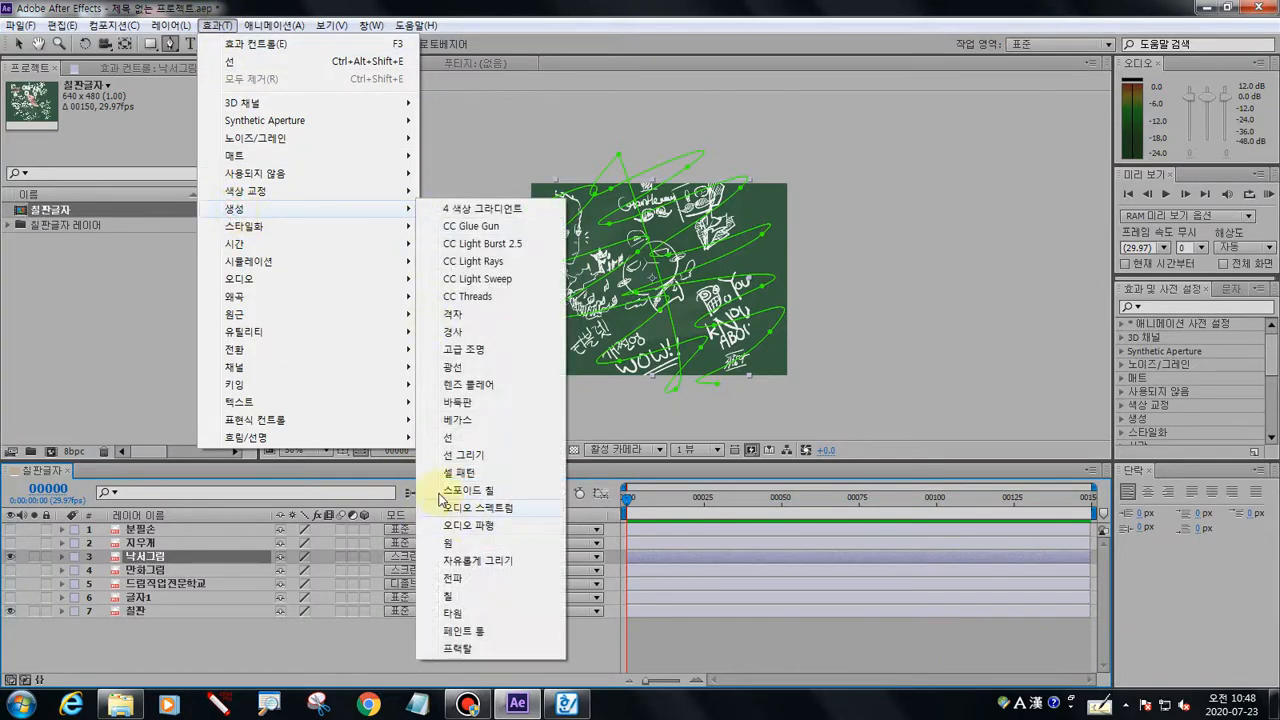
{"action": "left_click", "coordinate": [451, 439]}
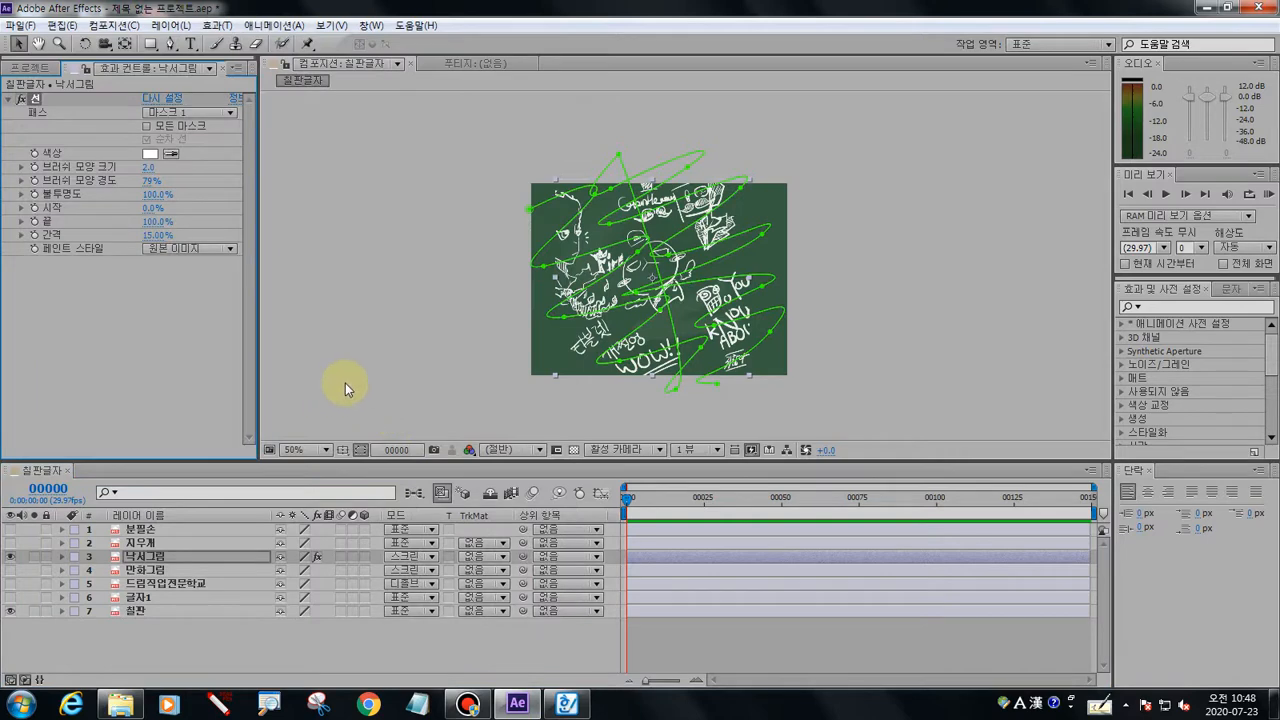
{"action": "left_click_drag", "start_coordinate": [150, 166], "coordinate": [558, 151]}
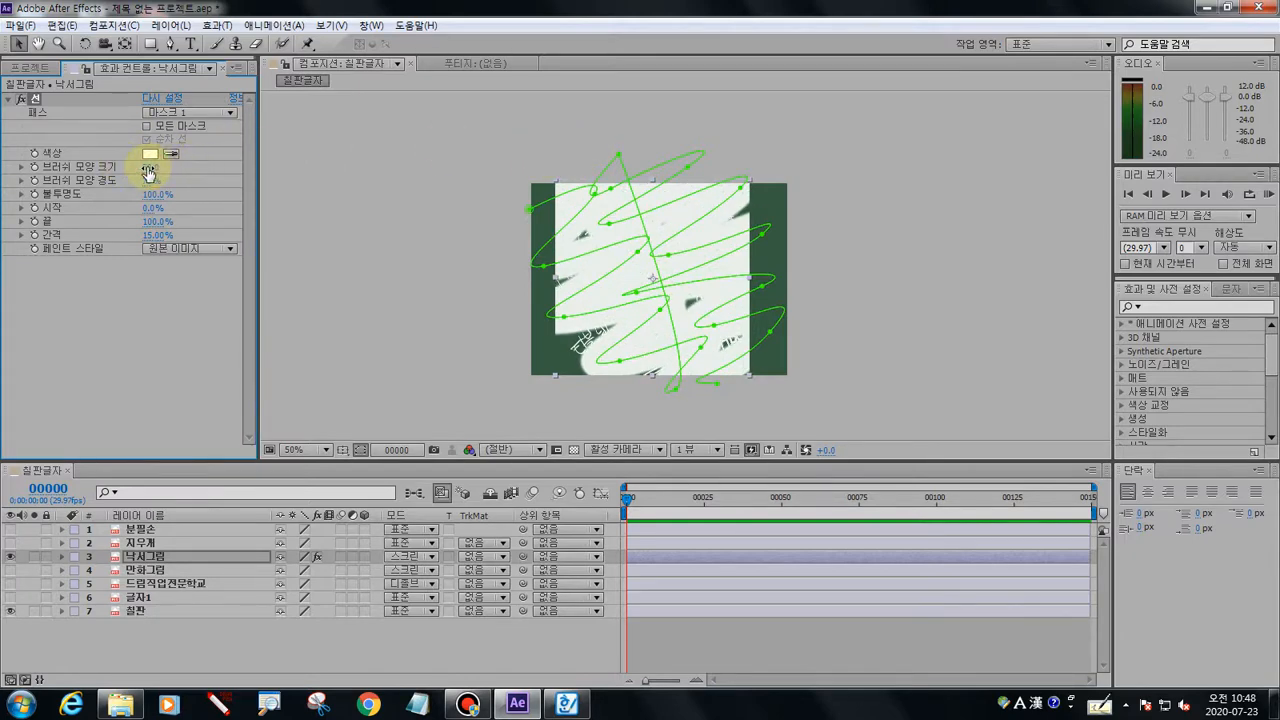
Set the Stroke effect's brush size to 50 on the 낙서그림 layer and return the playhead to frame 0
{"action": "mouse_move", "coordinate": [150, 172]}
{"action": "left_mouse_down"}
{"action": "mouse_move", "coordinate": [128, 172]}
{"action": "mouse_move", "coordinate": [292, 173]}
{"action": "left_mouse_up"}
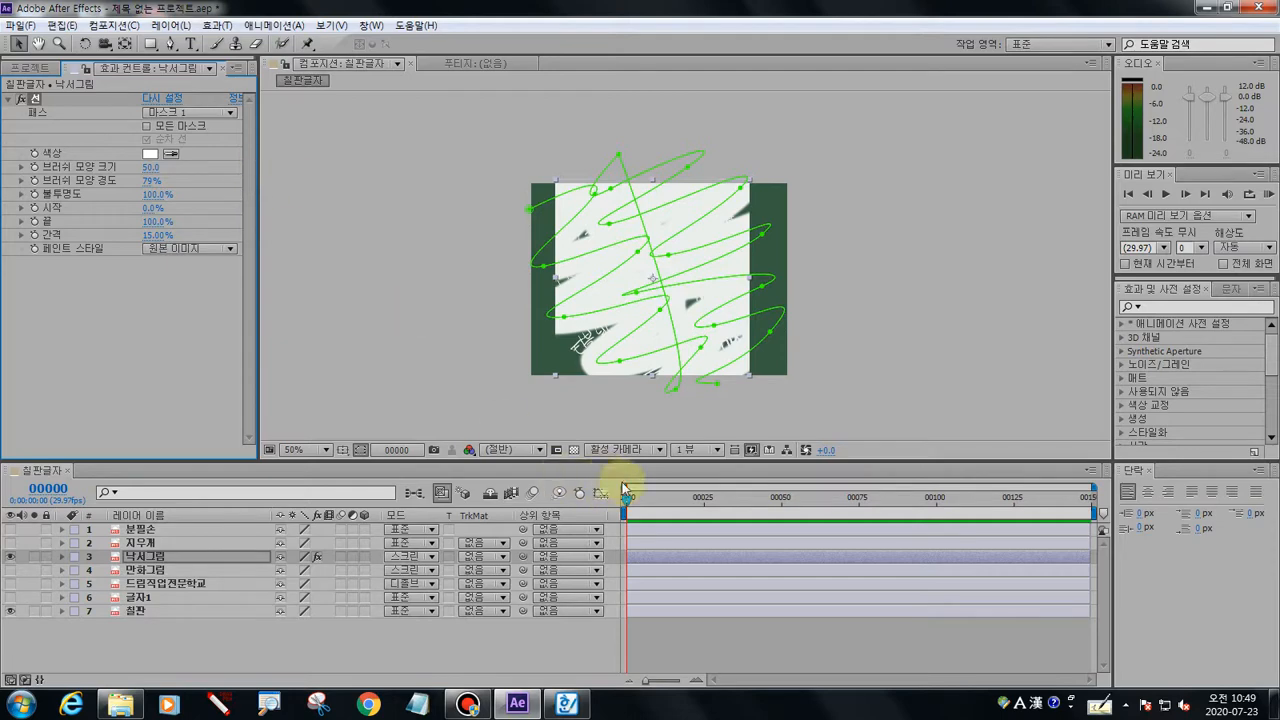
{"action": "left_click_drag", "start_coordinate": [624, 507], "coordinate": [614, 531]}
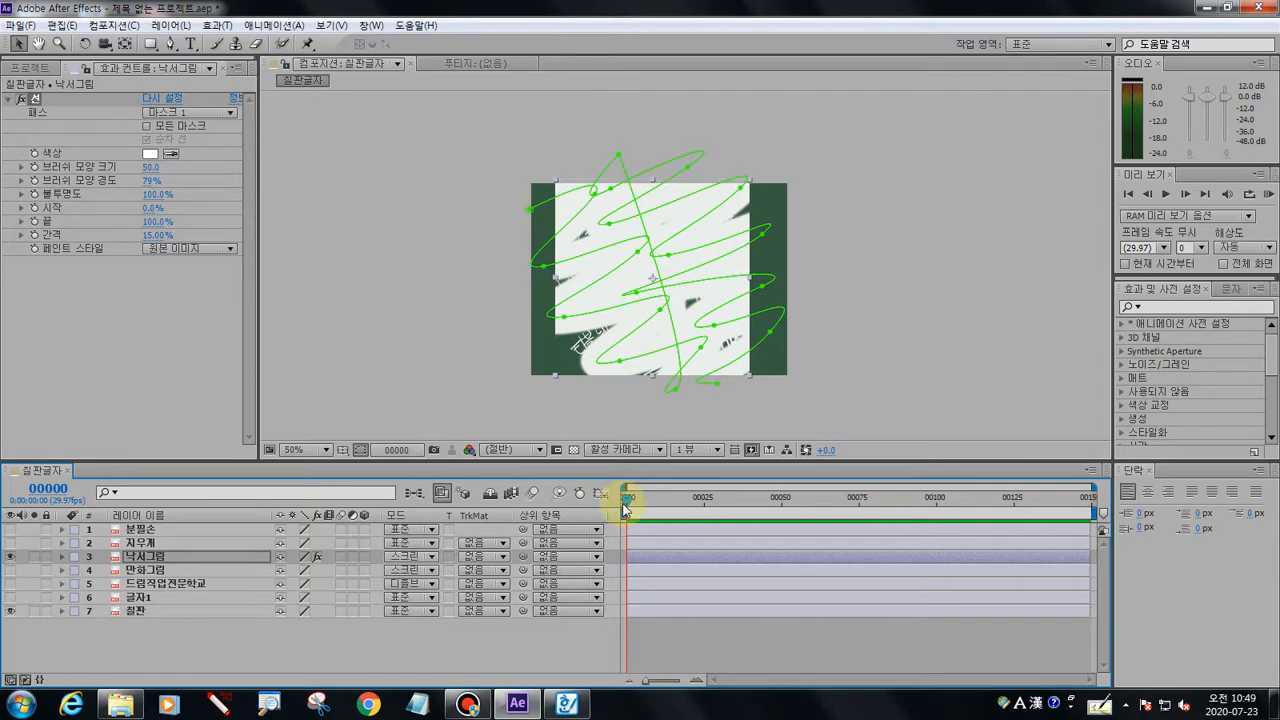
Start keyframing the Stroke effect's End (끝) property at frame 0 with a value of 0%
{"action": "left_click", "coordinate": [34, 221]}
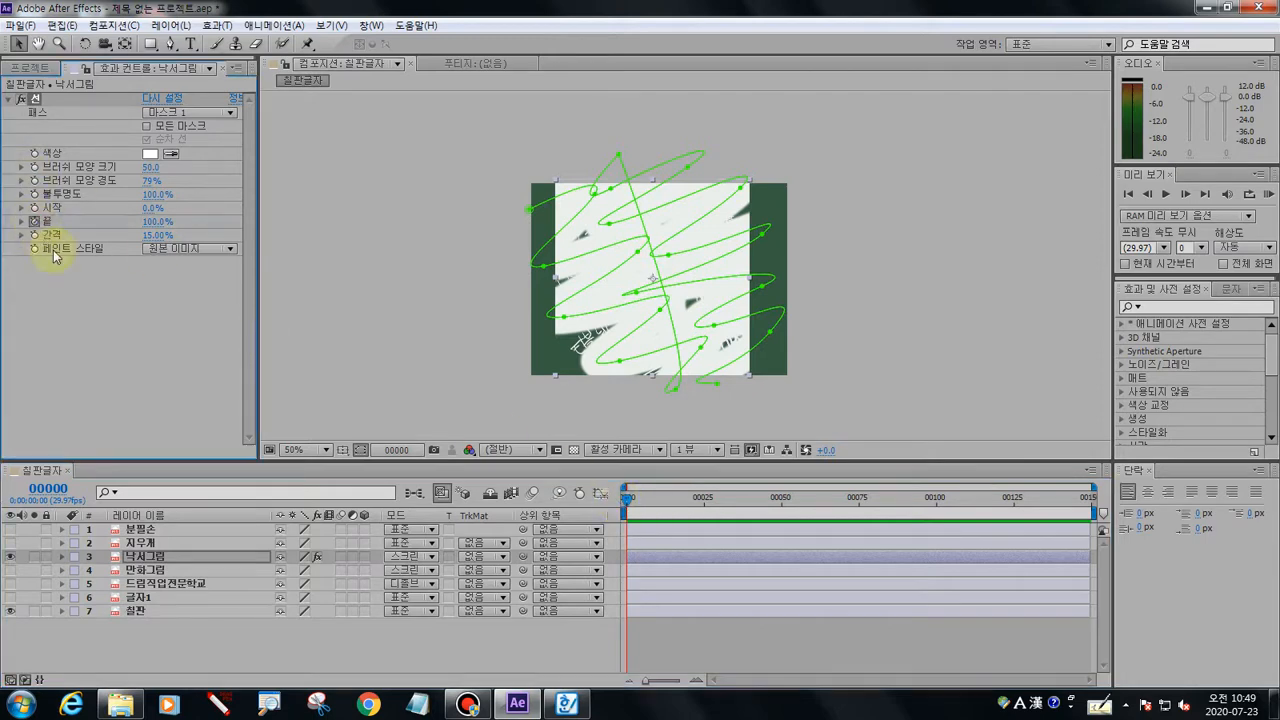
{"action": "left_click", "coordinate": [216, 704]}
{"action": "mouse_move", "coordinate": [29, 212]}
{"action": "left_mouse_down"}
{"action": "mouse_move", "coordinate": [30, 238]}
{"action": "mouse_move", "coordinate": [50, 221]}
{"action": "mouse_move", "coordinate": [29, 216]}
{"action": "left_mouse_up"}
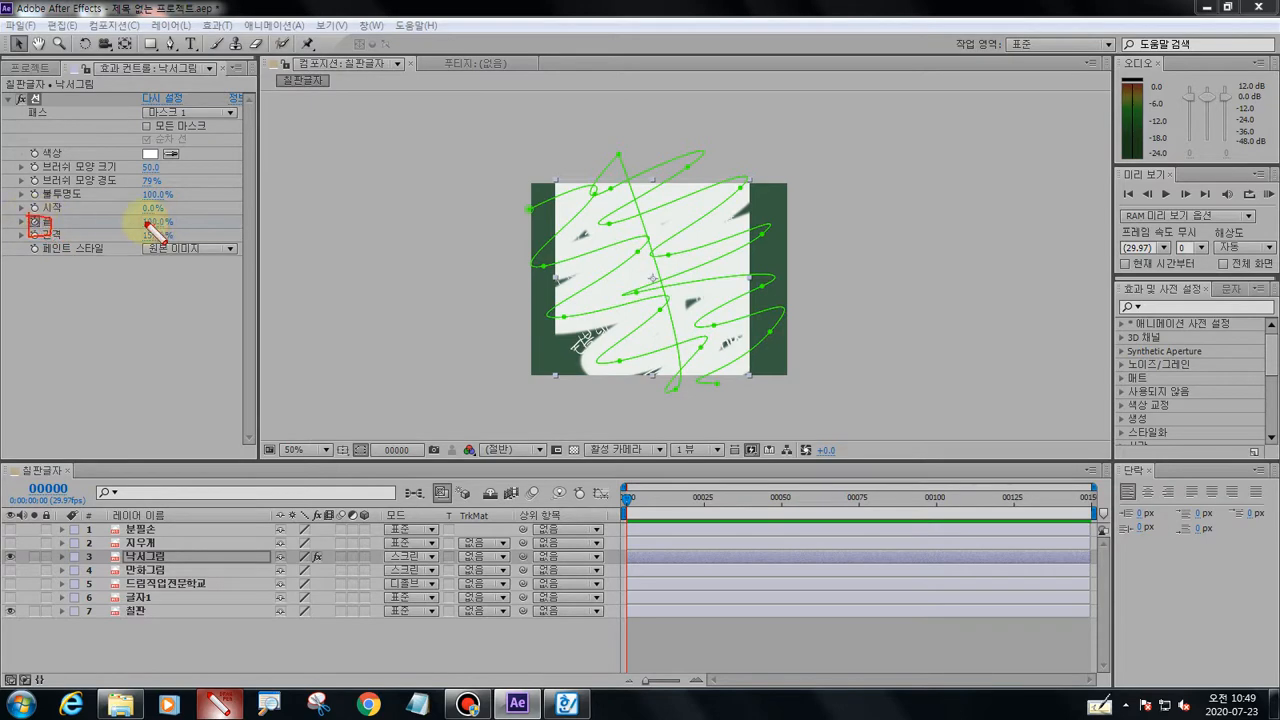
{"action": "left_click_drag", "start_coordinate": [146, 222], "coordinate": [151, 225]}
{"action": "key", "text": "Escape"}
{"action": "left_click", "coordinate": [151, 223]}
{"action": "type", "text": "0"}
{"action": "key", "text": "Return"}
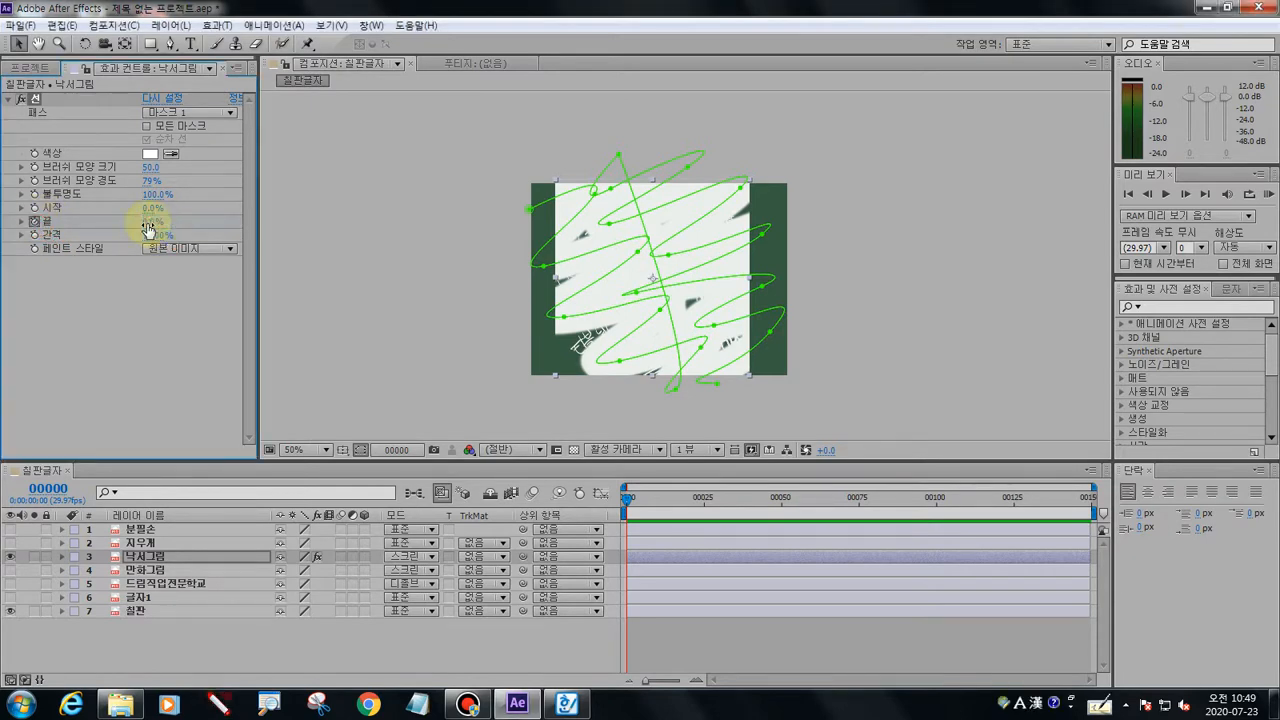
Keyframe the Stroke's End (끝) at 100% on frame 25 and preview it with the 원본 이미지 paint style
{"action": "left_click_drag", "start_coordinate": [628, 498], "coordinate": [704, 503]}
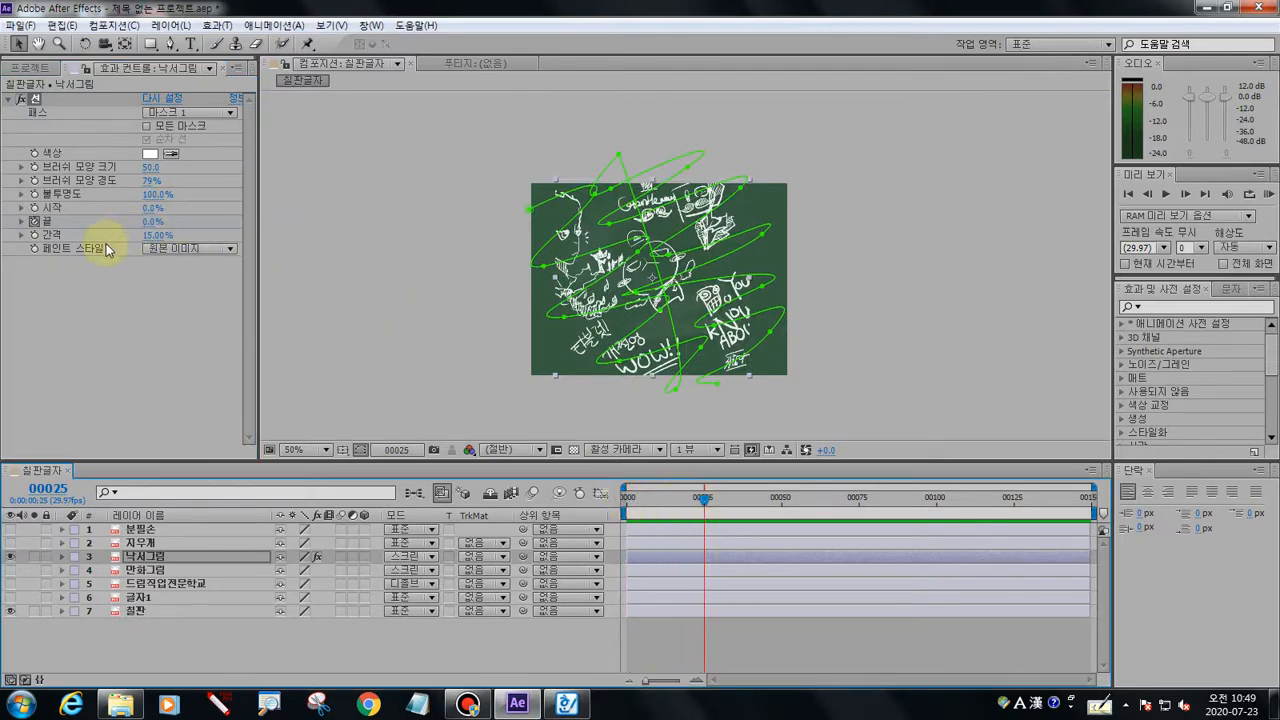
{"action": "left_click", "coordinate": [152, 221]}
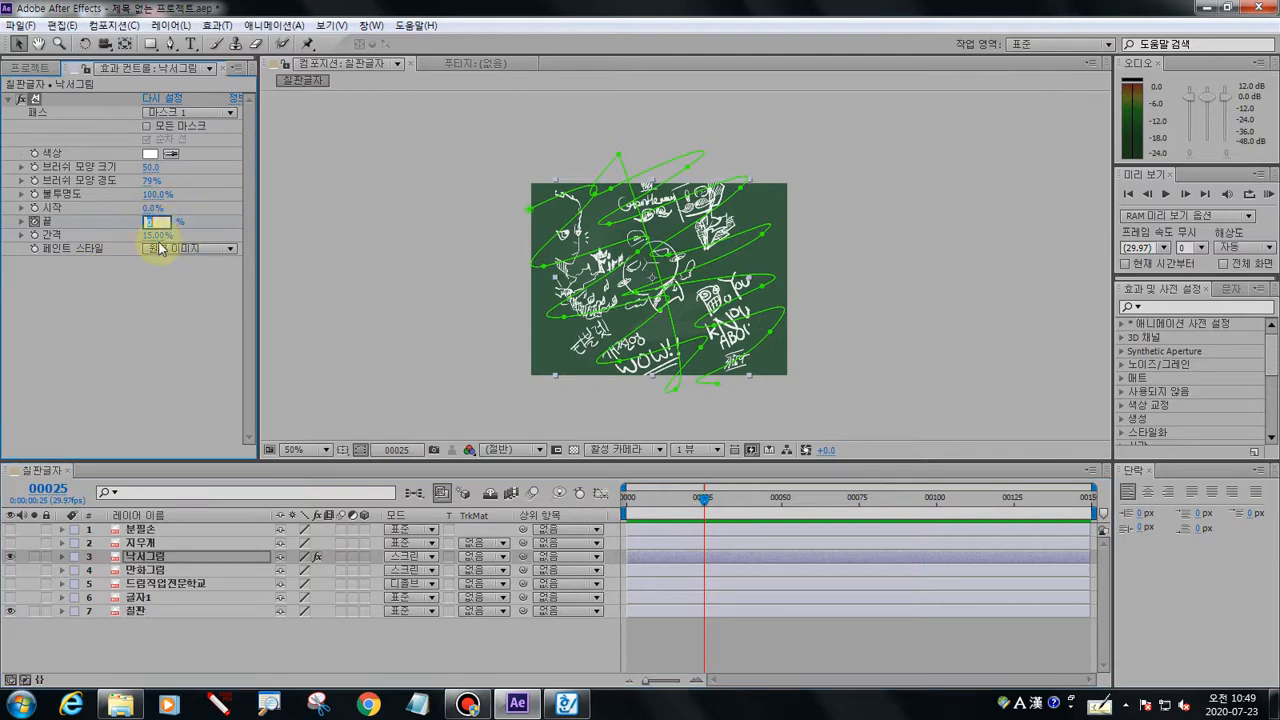
{"action": "type", "text": "100"}
{"action": "key", "text": "Return"}
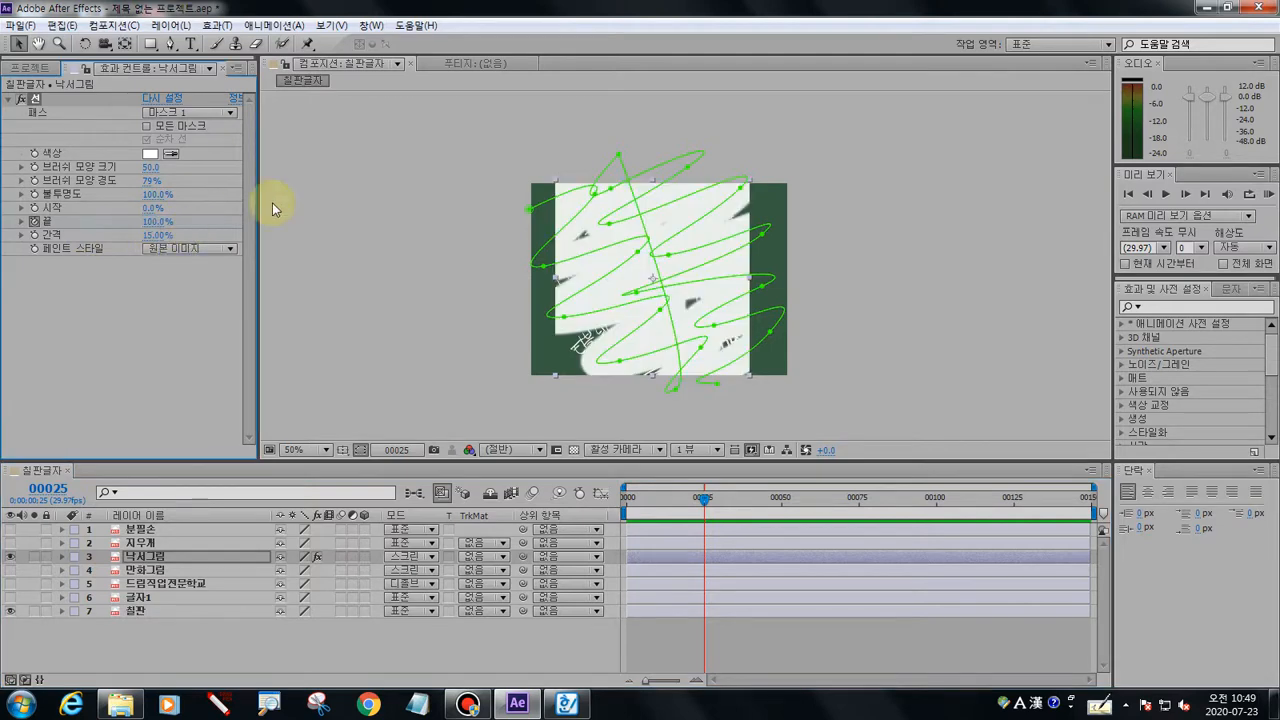
{"action": "mouse_move", "coordinate": [700, 497]}
{"action": "left_mouse_down"}
{"action": "mouse_move", "coordinate": [588, 507]}
{"action": "mouse_move", "coordinate": [720, 476]}
{"action": "mouse_move", "coordinate": [586, 486]}
{"action": "left_mouse_up"}
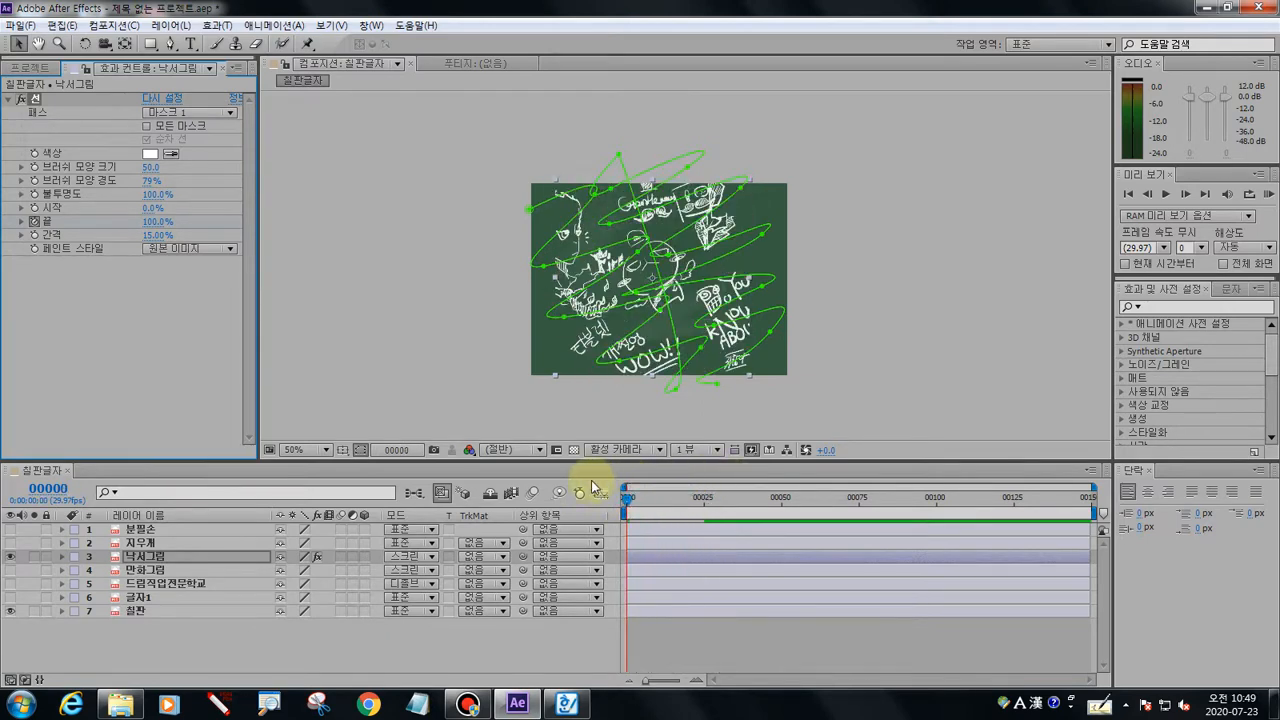
{"action": "left_click", "coordinate": [196, 250]}
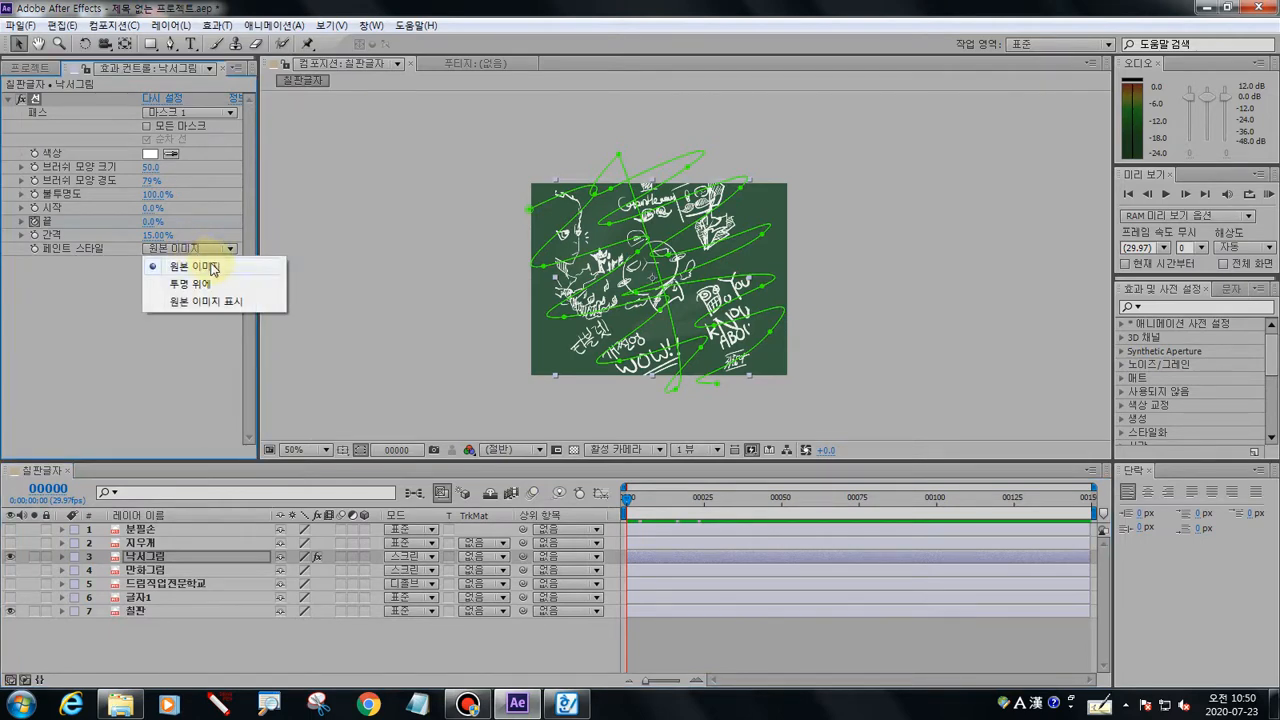
{"action": "left_click", "coordinate": [204, 263]}
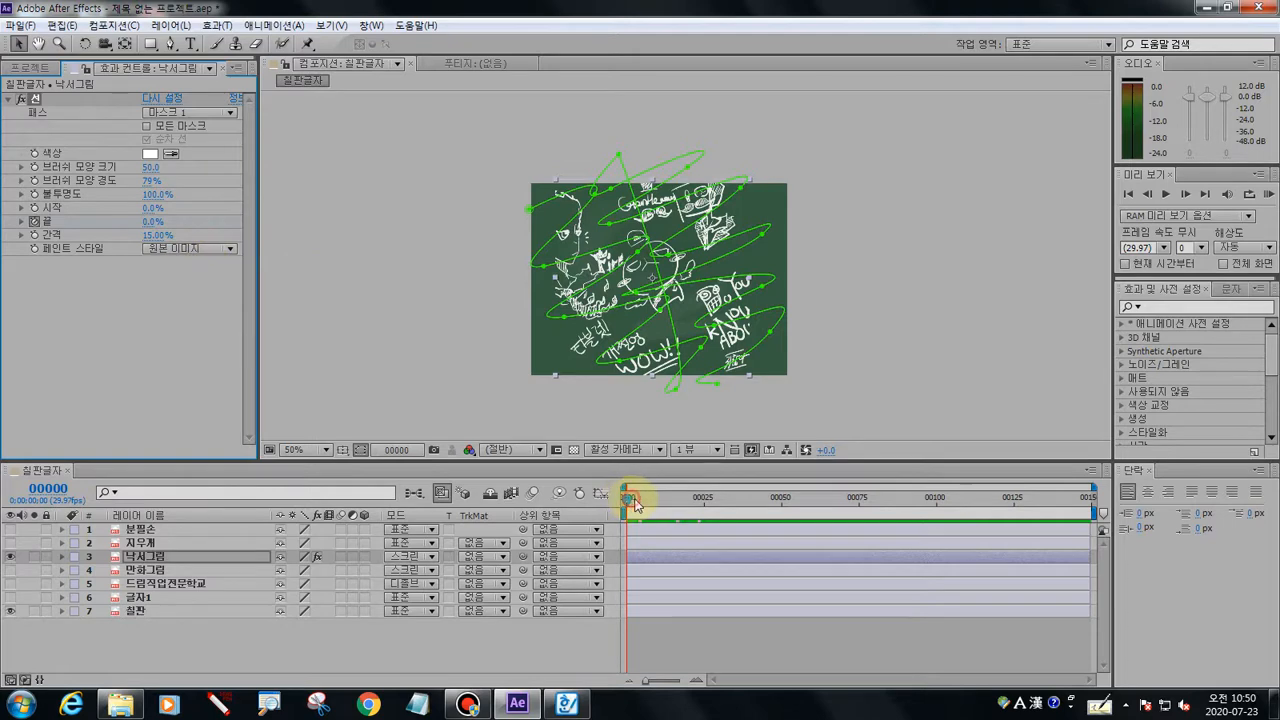
{"action": "mouse_move", "coordinate": [634, 502]}
{"action": "left_mouse_down"}
{"action": "mouse_move", "coordinate": [725, 494]}
{"action": "mouse_move", "coordinate": [591, 491]}
{"action": "left_mouse_up"}
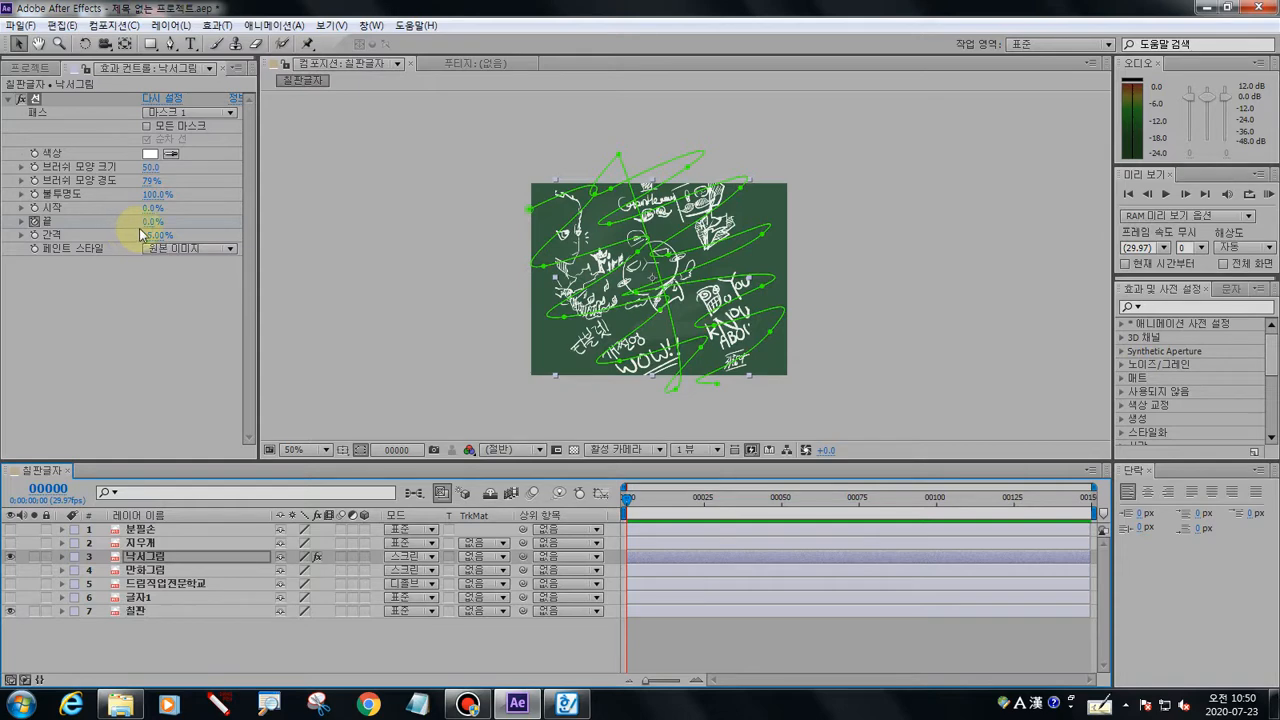
Clear the End (끝) keyframes and keyframe Start (시작) from 100% at frame 0 to 0% at frame 24, then preview it
{"action": "left_click", "coordinate": [34, 207]}
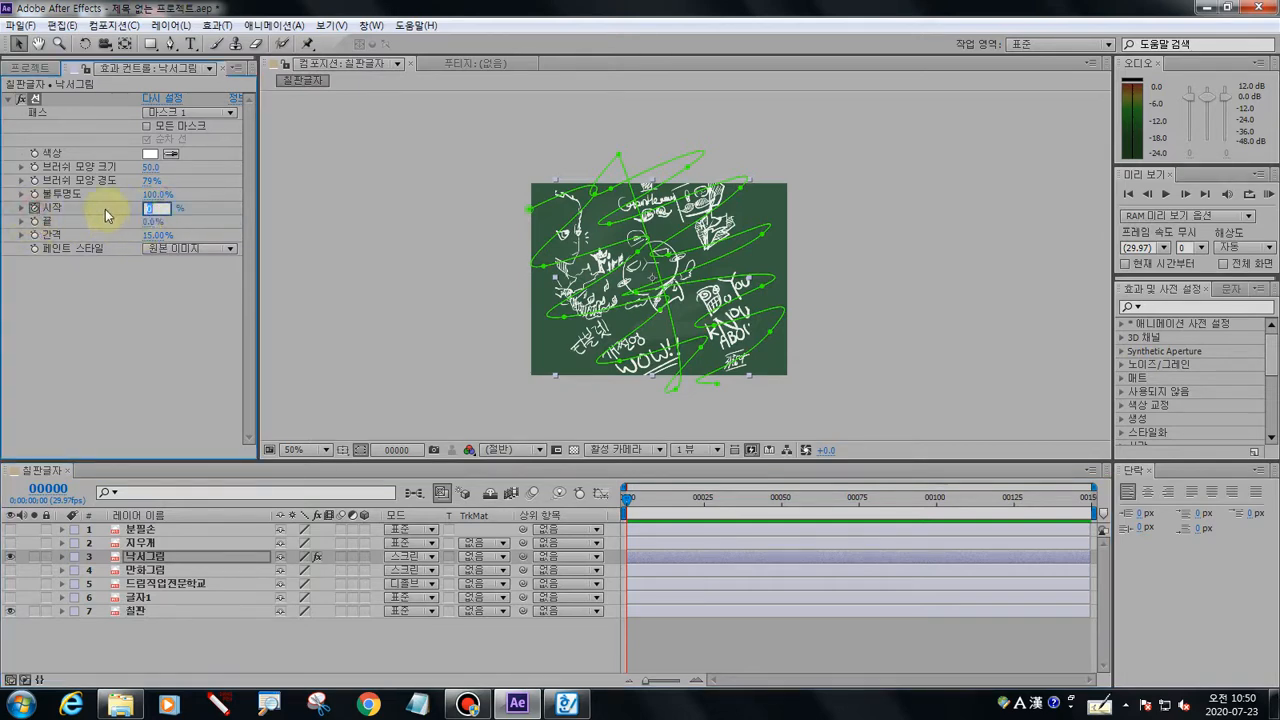
{"action": "type", "text": "100"}
{"action": "key", "text": "Return"}
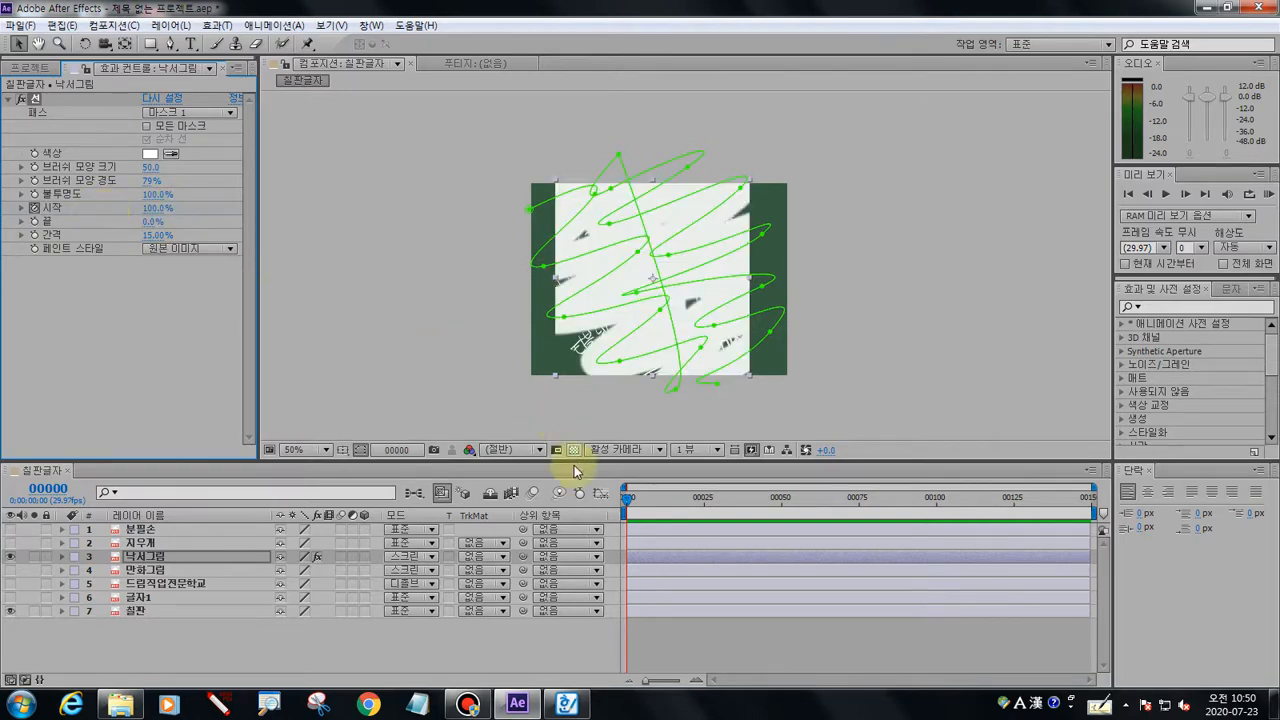
{"action": "left_click_drag", "start_coordinate": [627, 497], "coordinate": [701, 503]}
{"action": "left_click", "coordinate": [155, 210]}
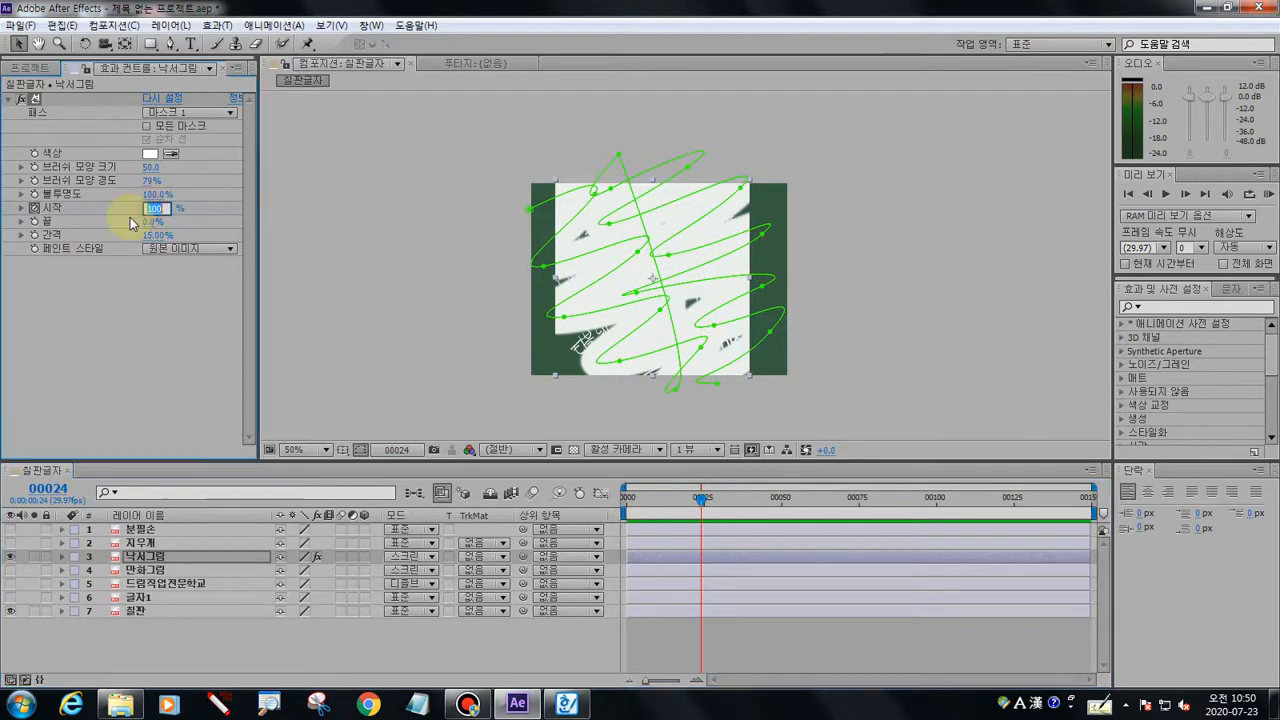
{"action": "type", "text": "0"}
{"action": "key", "text": "Return"}
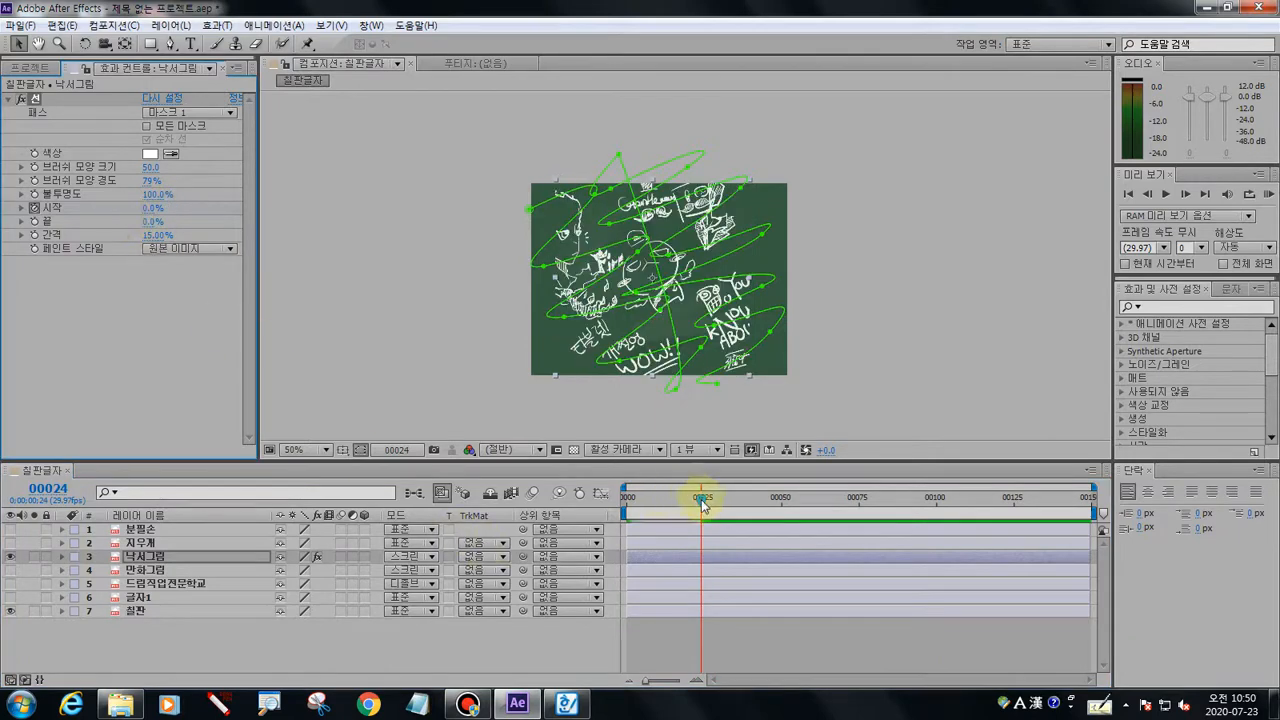
{"action": "mouse_move", "coordinate": [703, 503]}
{"action": "left_mouse_down"}
{"action": "mouse_move", "coordinate": [623, 500]}
{"action": "mouse_move", "coordinate": [714, 501]}
{"action": "mouse_move", "coordinate": [587, 494]}
{"action": "left_mouse_up"}
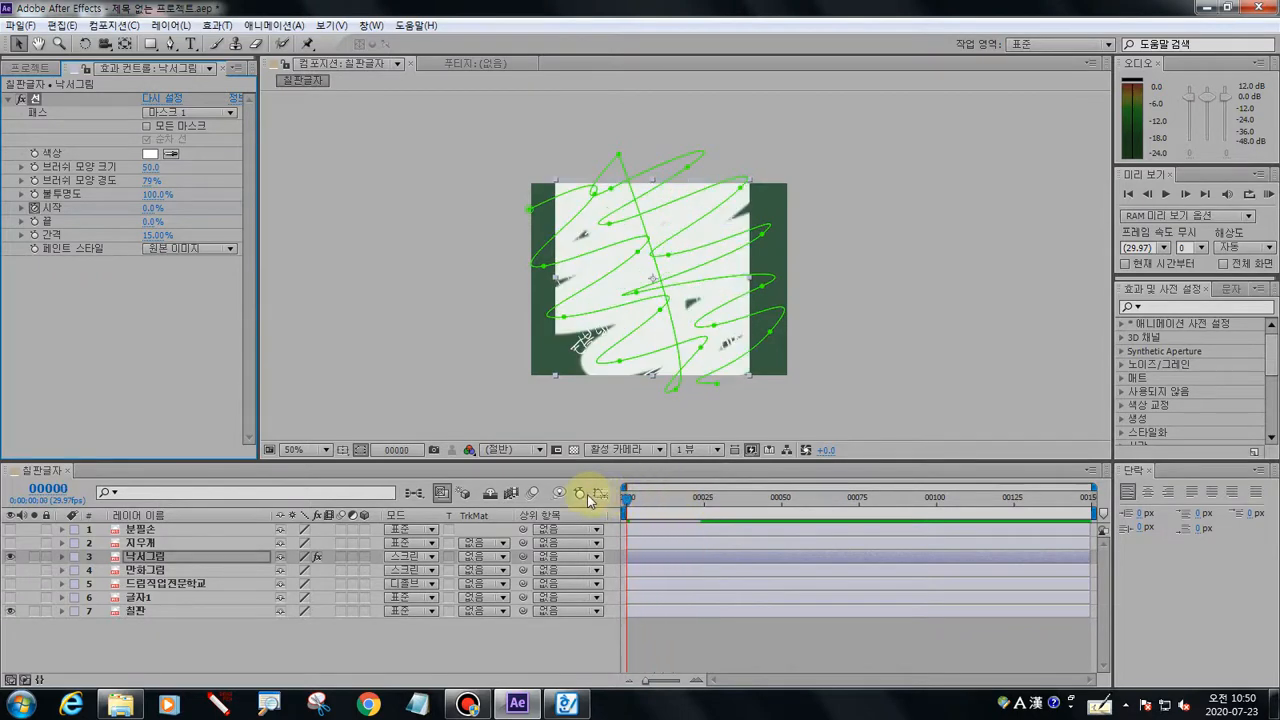
Set the Stroke's paint style to 원본 이미지 표시 and preview the animation from the first frames
{"action": "left_click", "coordinate": [165, 248]}
{"action": "left_click", "coordinate": [180, 302]}
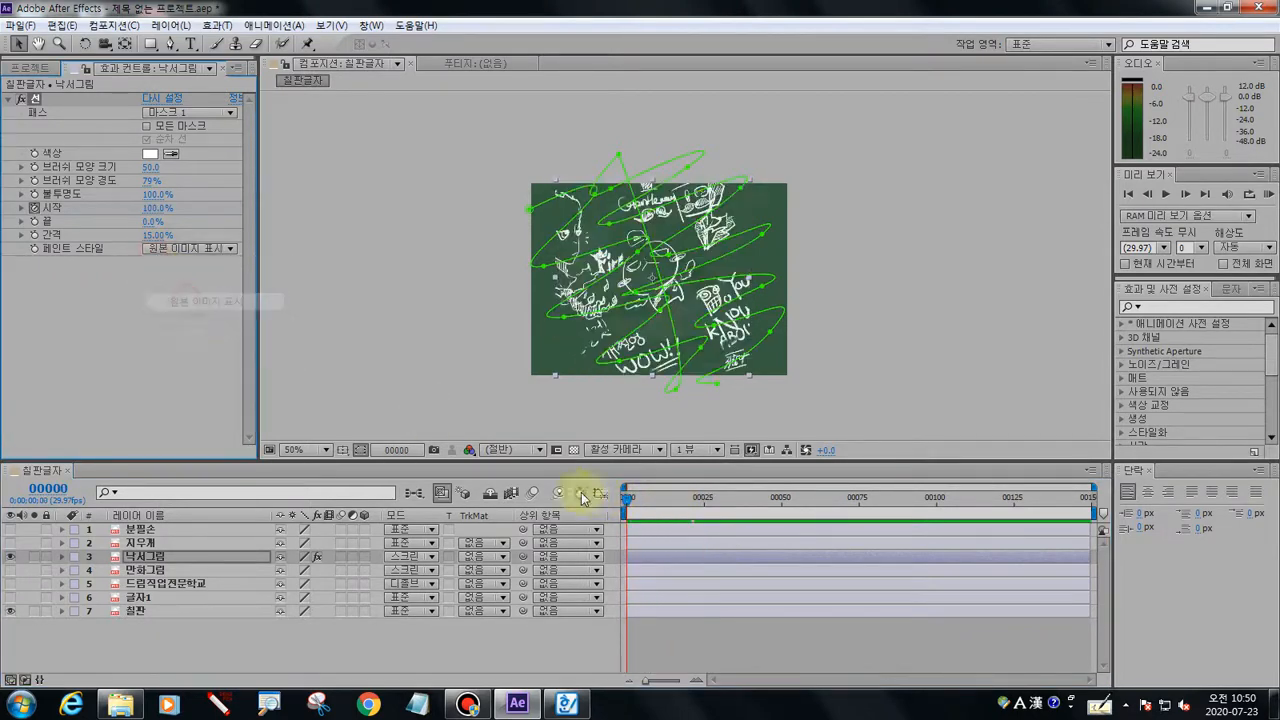
{"action": "mouse_move", "coordinate": [636, 493]}
{"action": "left_mouse_down"}
{"action": "mouse_move", "coordinate": [702, 495]}
{"action": "mouse_move", "coordinate": [586, 494]}
{"action": "left_mouse_up"}
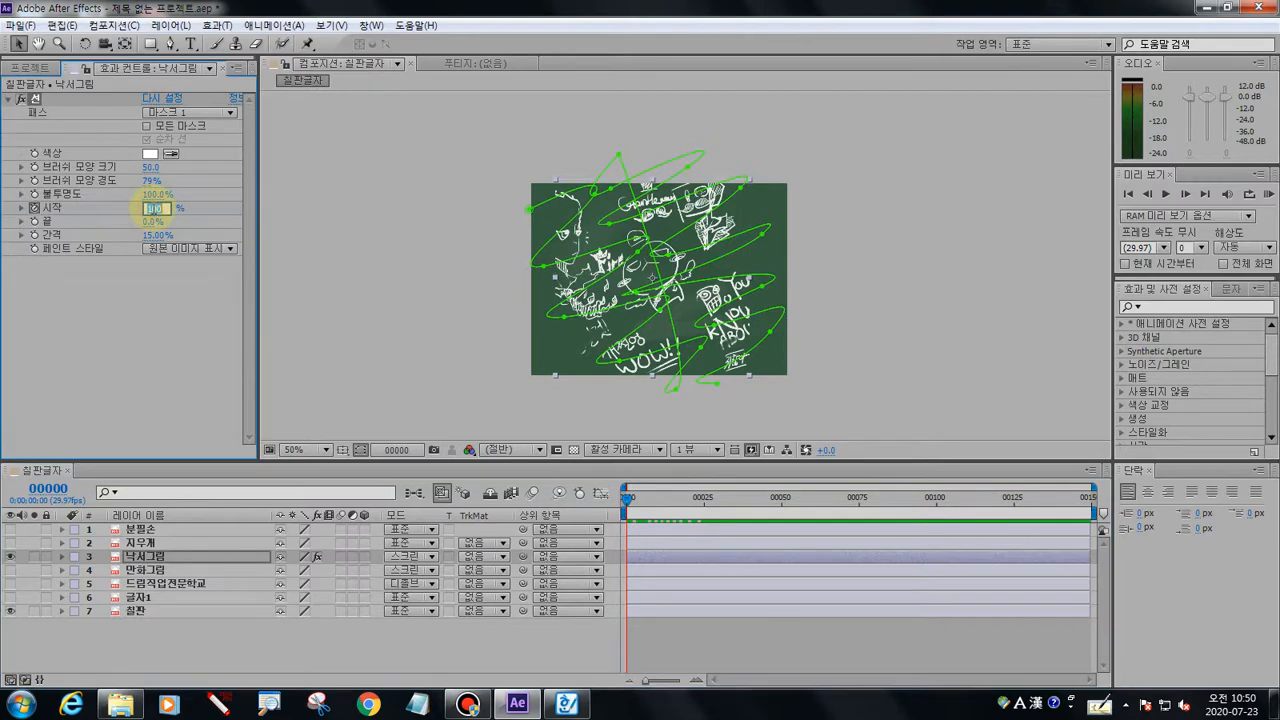
Set the Stroke's Start (시작) to 0% at frame 0 and 100% at frame 25, and scrub through the reveal
{"action": "left_click", "coordinate": [152, 207]}
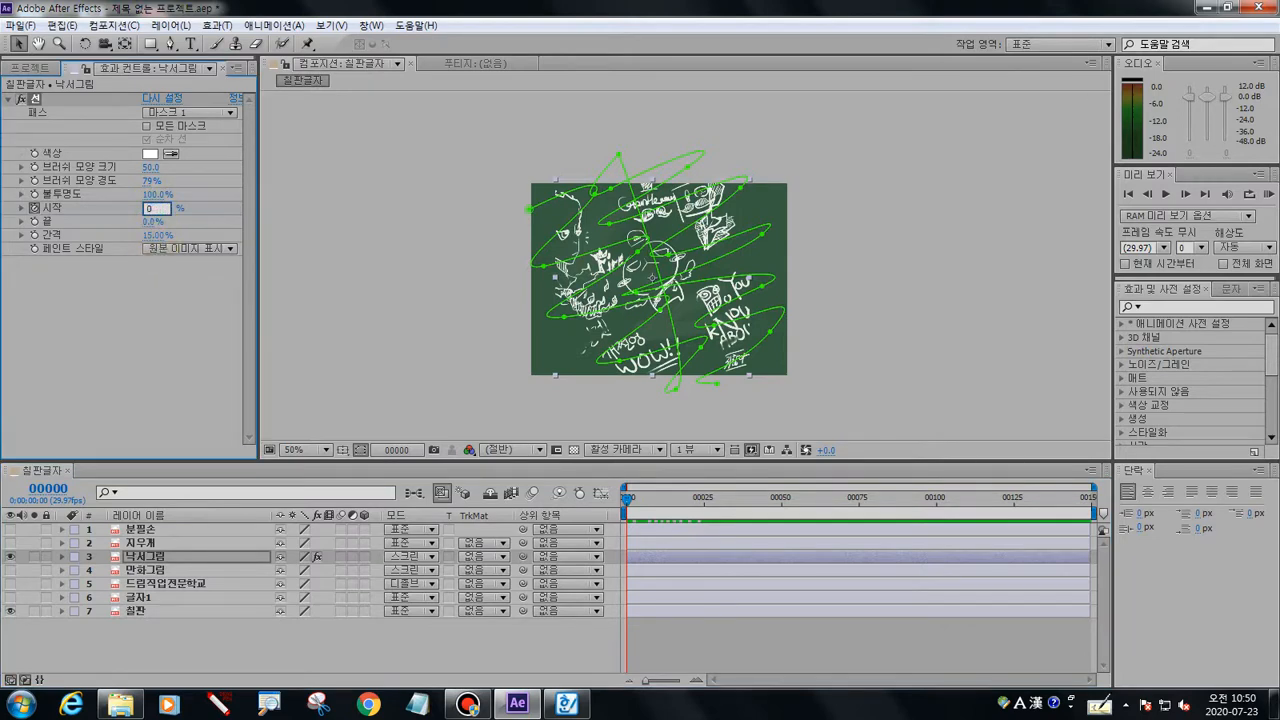
{"action": "key", "text": "Return"}
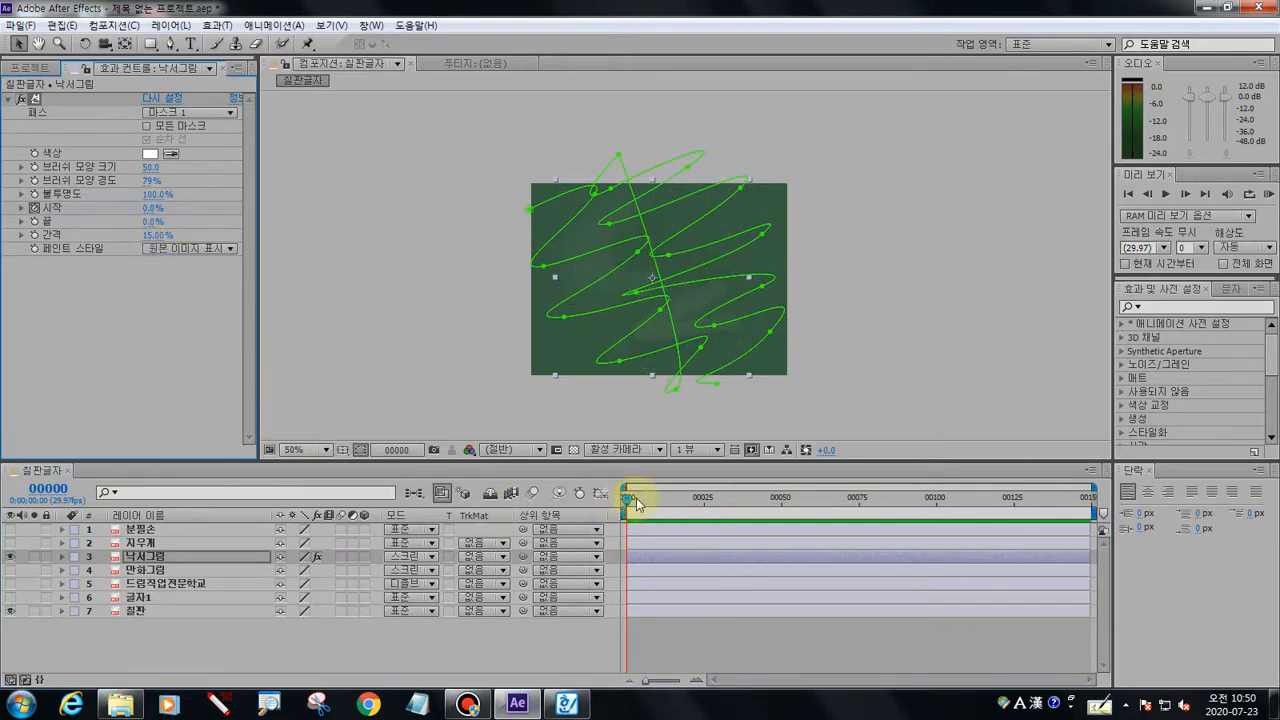
{"action": "left_click_drag", "start_coordinate": [700, 502], "coordinate": [705, 500]}
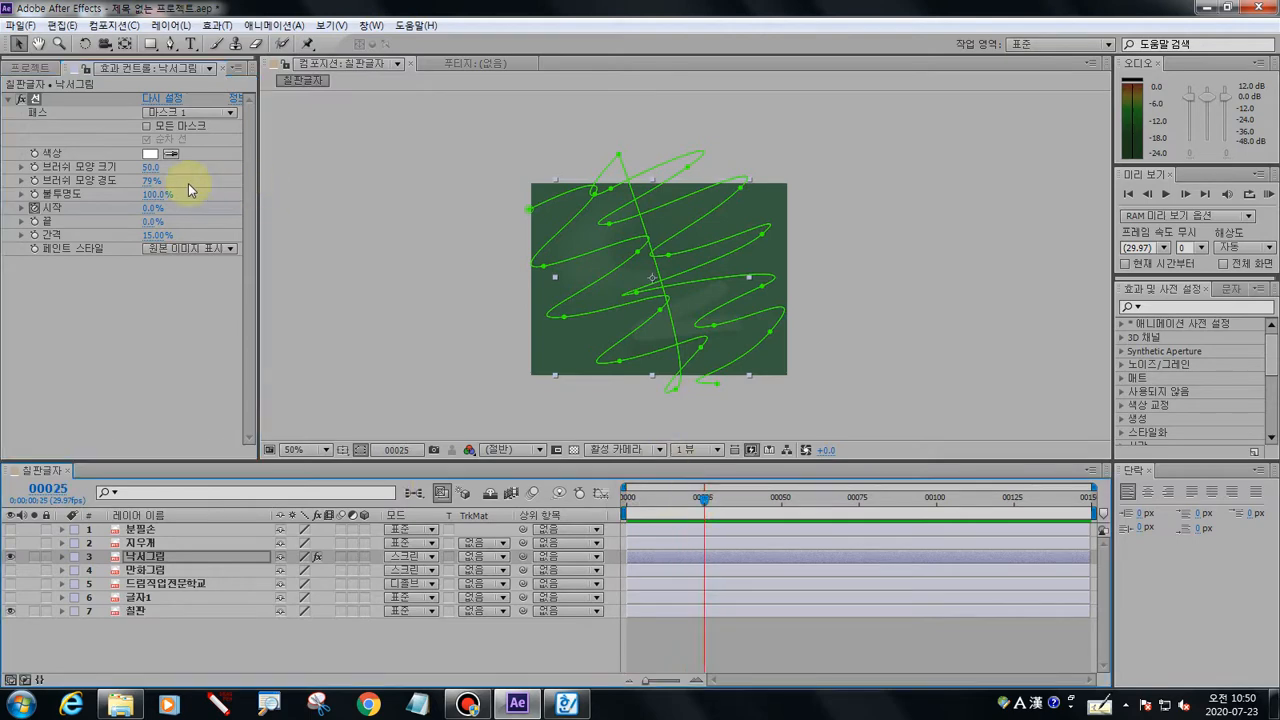
{"action": "left_click", "coordinate": [150, 207]}
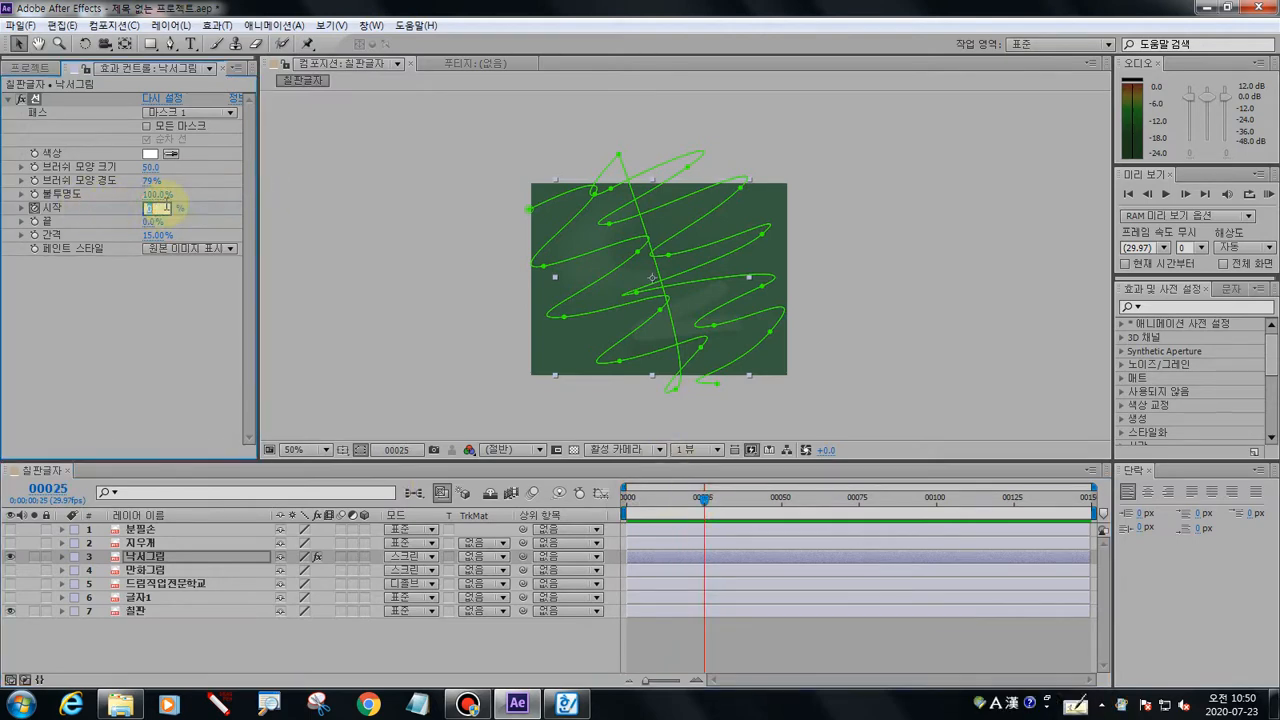
{"action": "key", "text": "Return"}
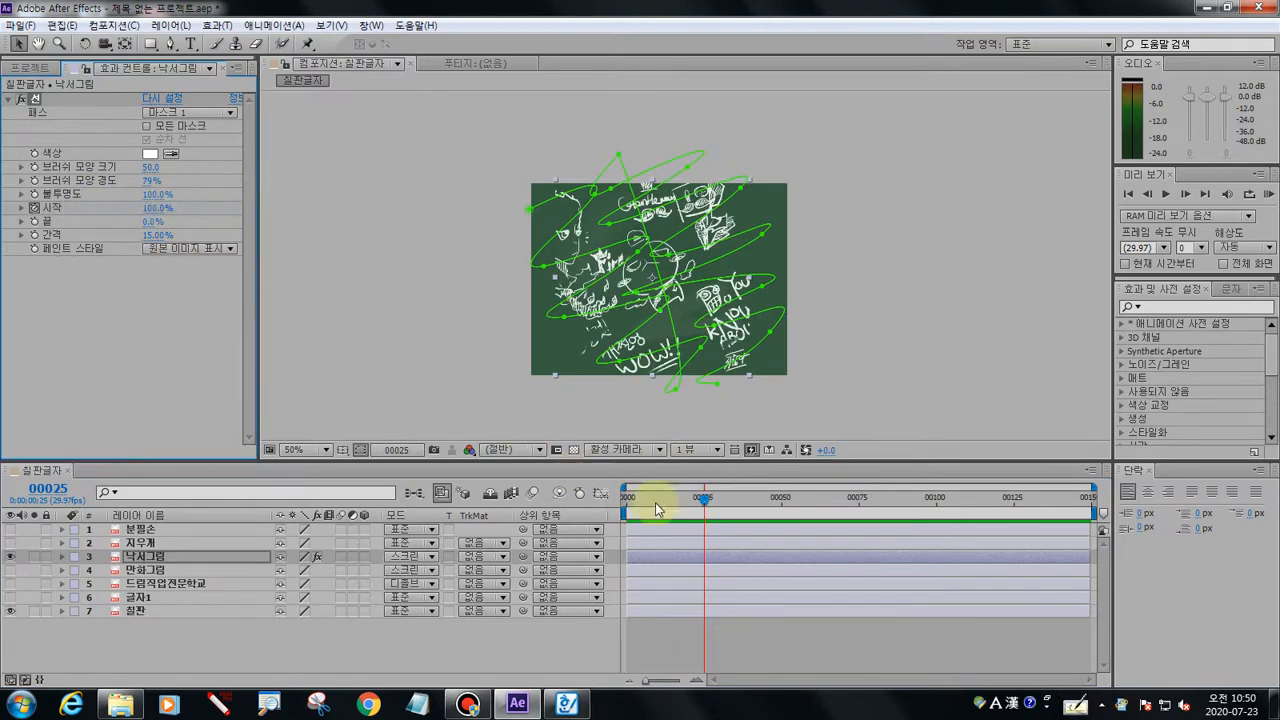
{"action": "mouse_move", "coordinate": [705, 507]}
{"action": "left_mouse_down"}
{"action": "mouse_move", "coordinate": [580, 500]}
{"action": "mouse_move", "coordinate": [750, 496]}
{"action": "mouse_move", "coordinate": [620, 500]}
{"action": "left_mouse_up"}
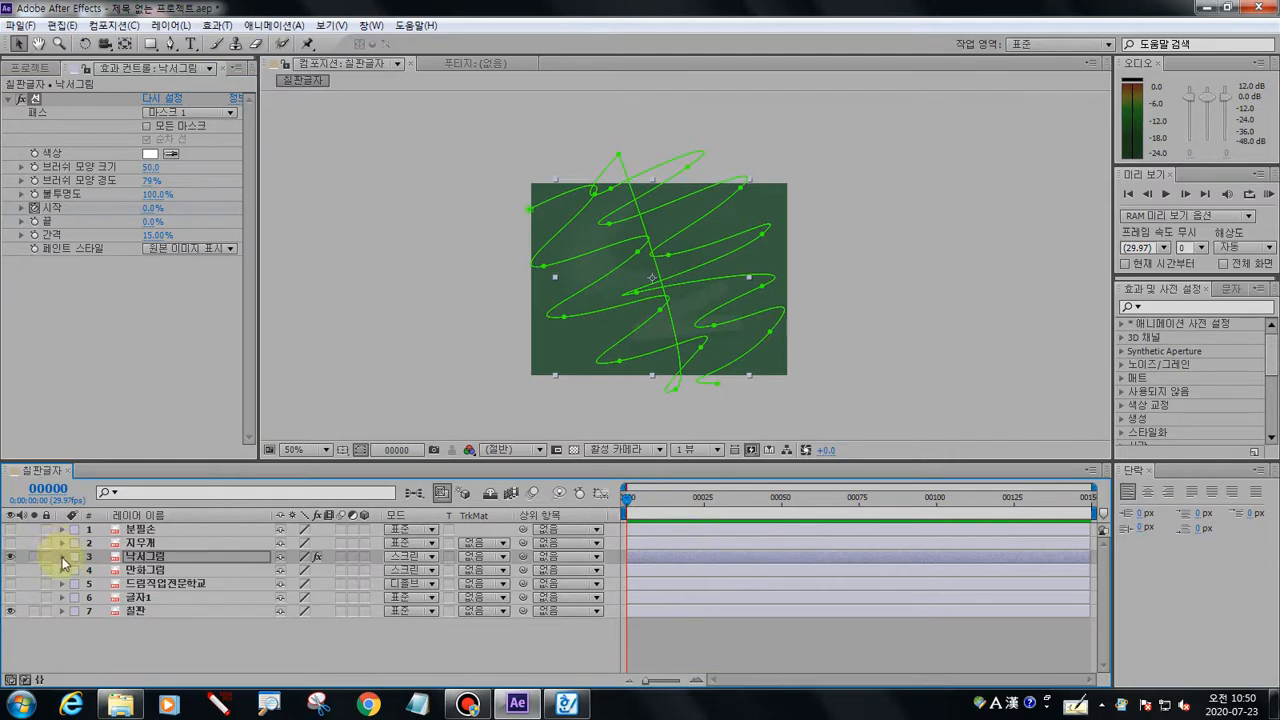
Expand the 낙서그림 layer's Stroke properties in the timeline and delete all keyframes on Start (시작)
{"action": "left_click", "coordinate": [60, 556]}
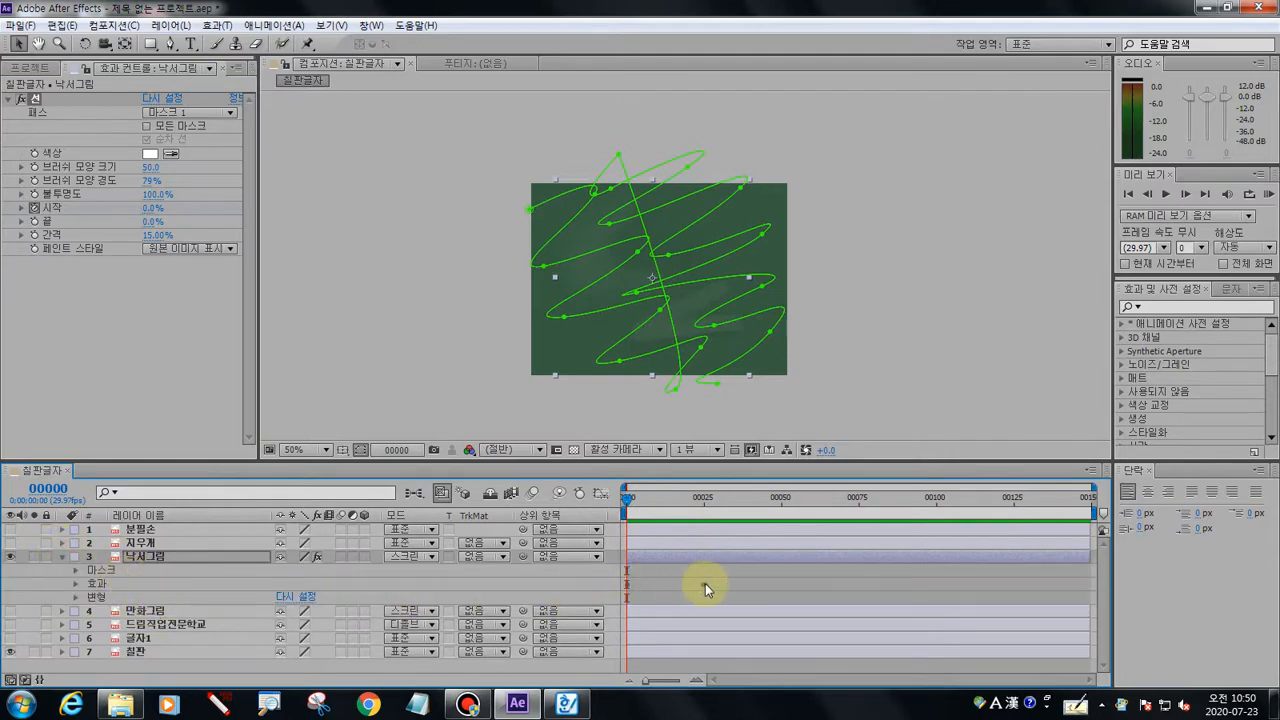
{"action": "left_click", "coordinate": [705, 583]}
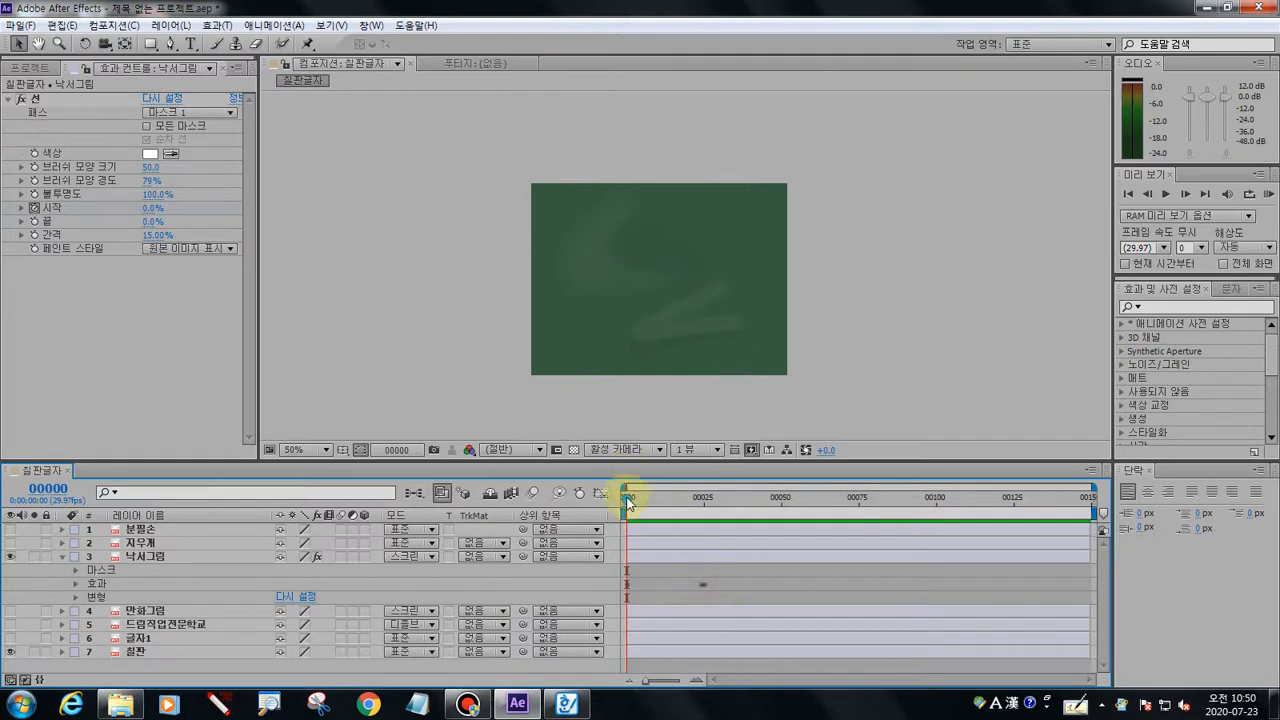
{"action": "left_click_drag", "start_coordinate": [660, 504], "coordinate": [701, 506]}
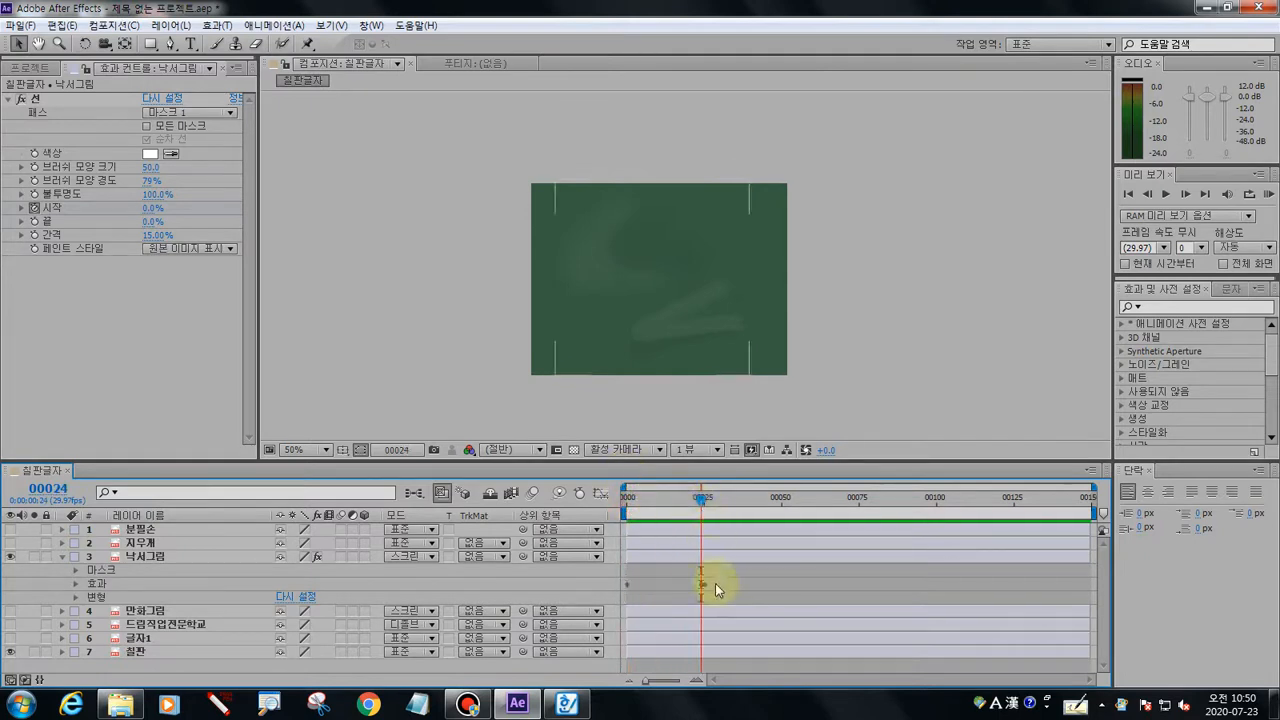
{"action": "left_click", "coordinate": [80, 587]}
{"action": "left_click", "coordinate": [101, 599]}
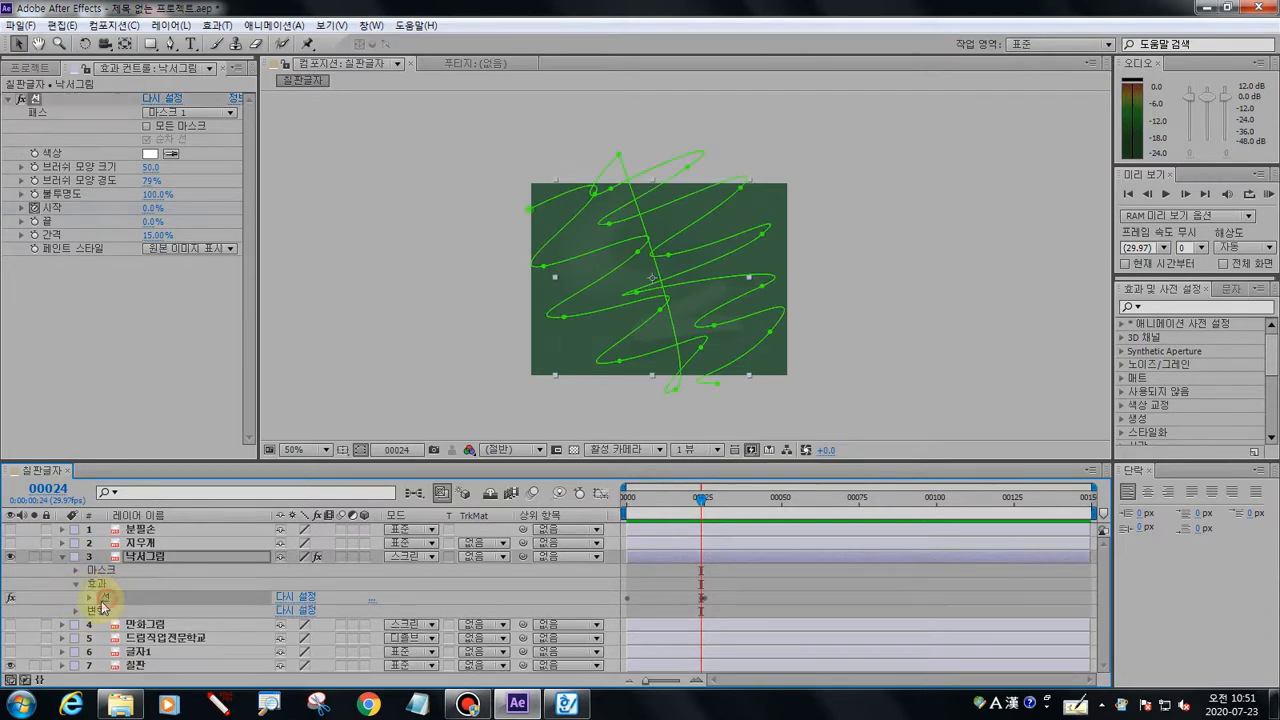
{"action": "left_click", "coordinate": [90, 598]}
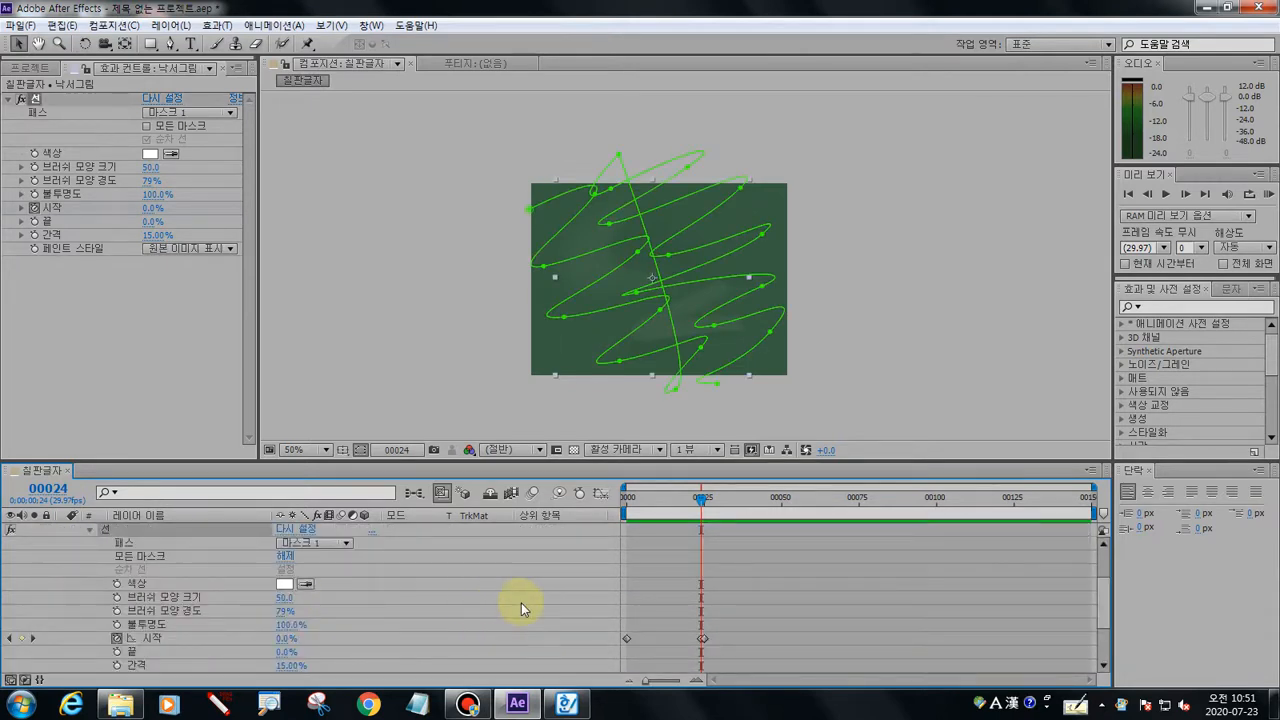
{"action": "left_click", "coordinate": [703, 639]}
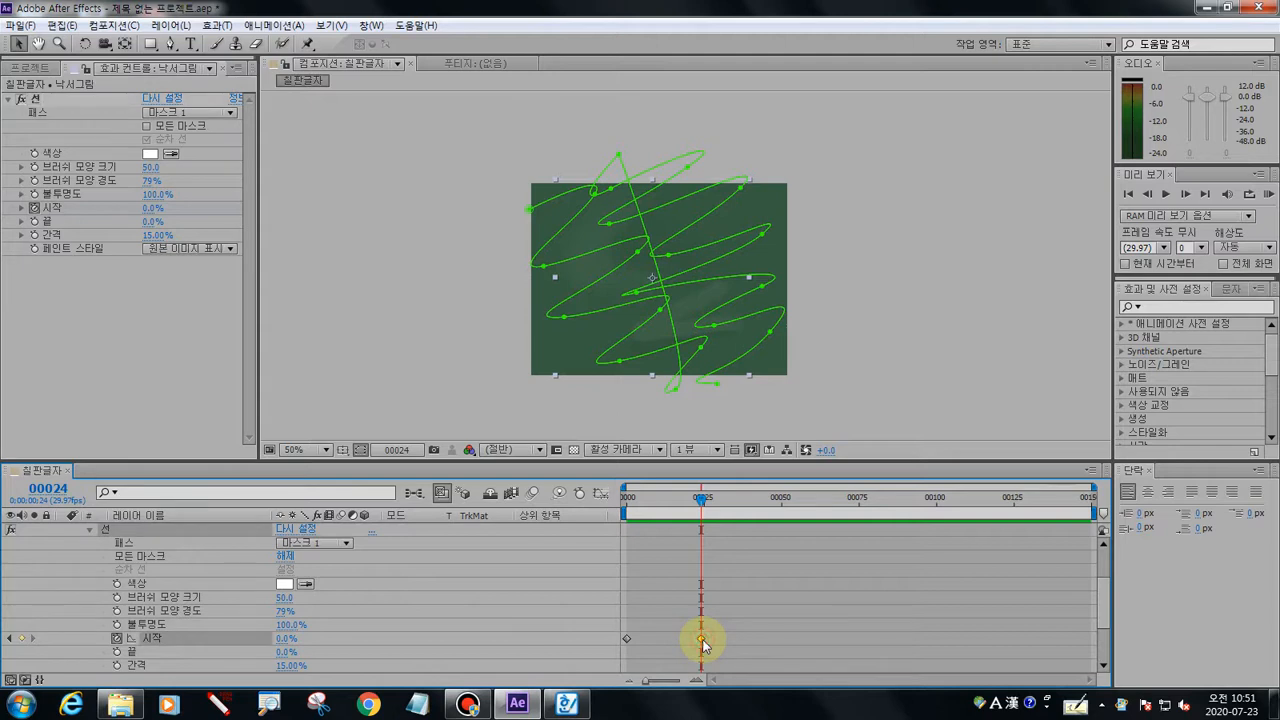
{"action": "key", "text": "Delete"}
{"action": "left_click", "coordinate": [627, 639]}
{"action": "key", "text": "Delete"}
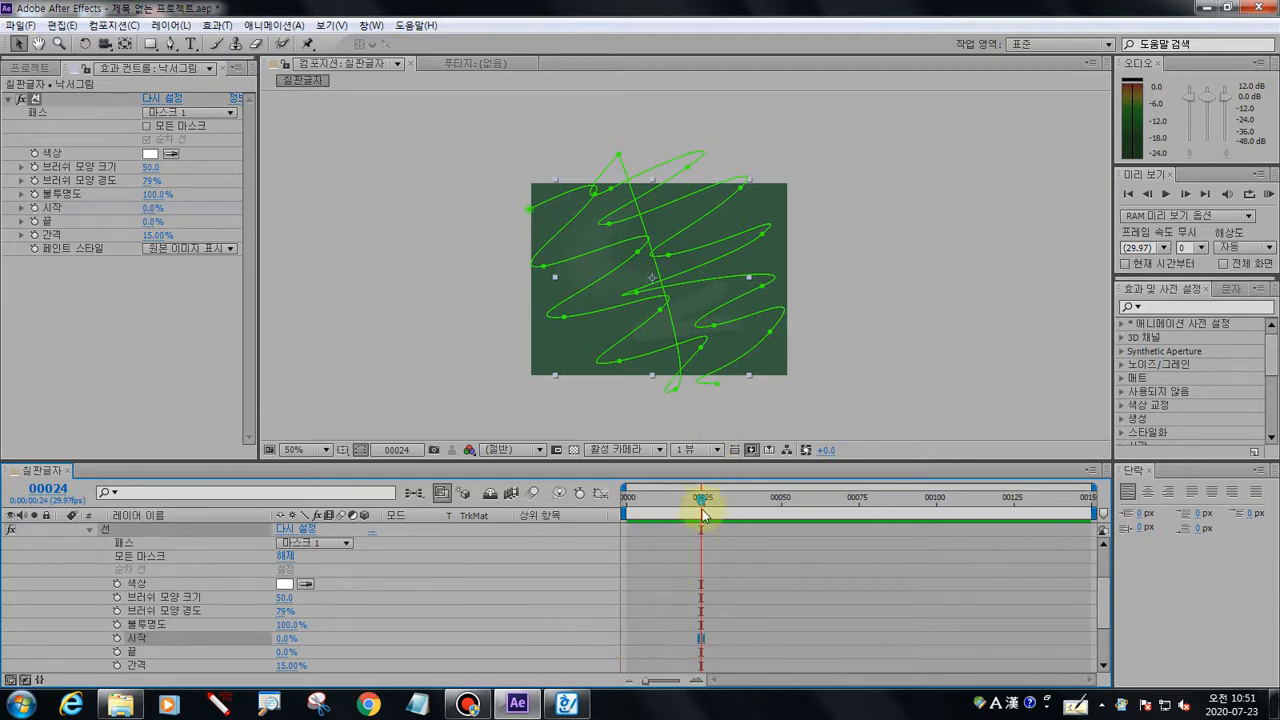
Switch the Stroke's paint style back to 원본 이미지 and scrub the timeline, ending at frame 0
{"action": "left_click_drag", "start_coordinate": [703, 514], "coordinate": [586, 500]}
{"action": "left_click", "coordinate": [168, 250]}
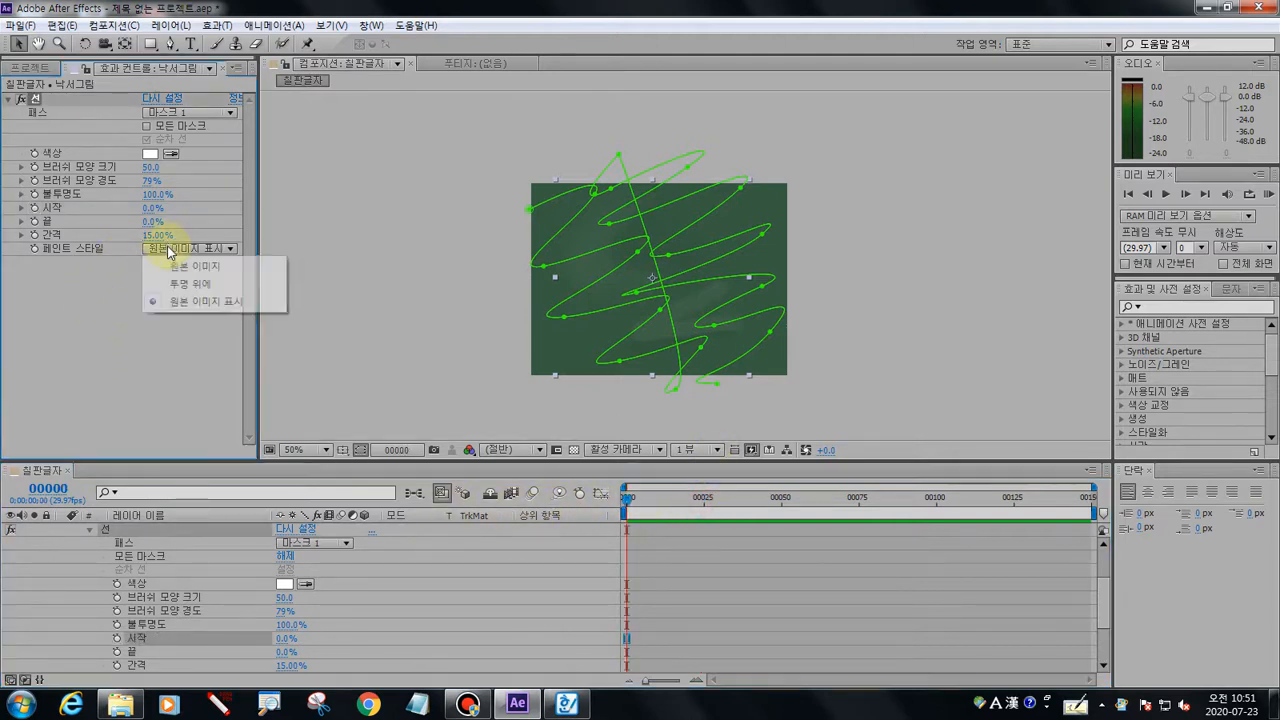
{"action": "left_click", "coordinate": [175, 266]}
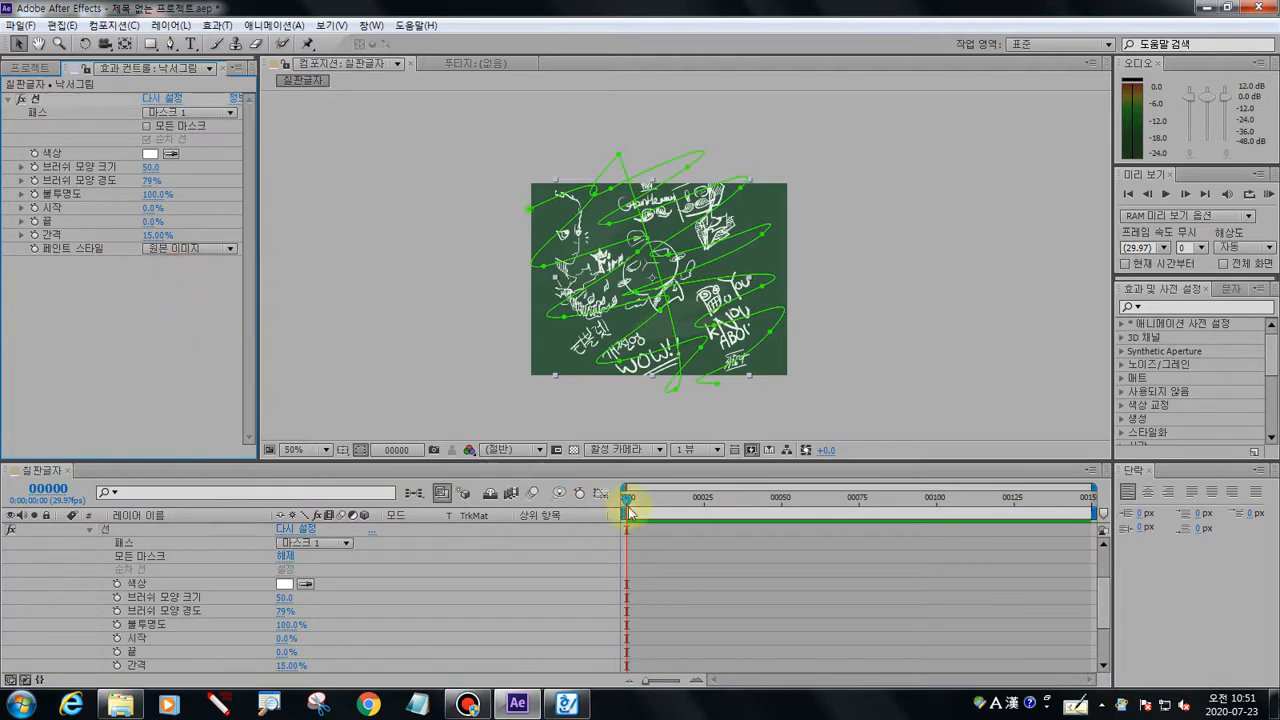
{"action": "left_click_drag", "start_coordinate": [650, 507], "coordinate": [414, 491]}
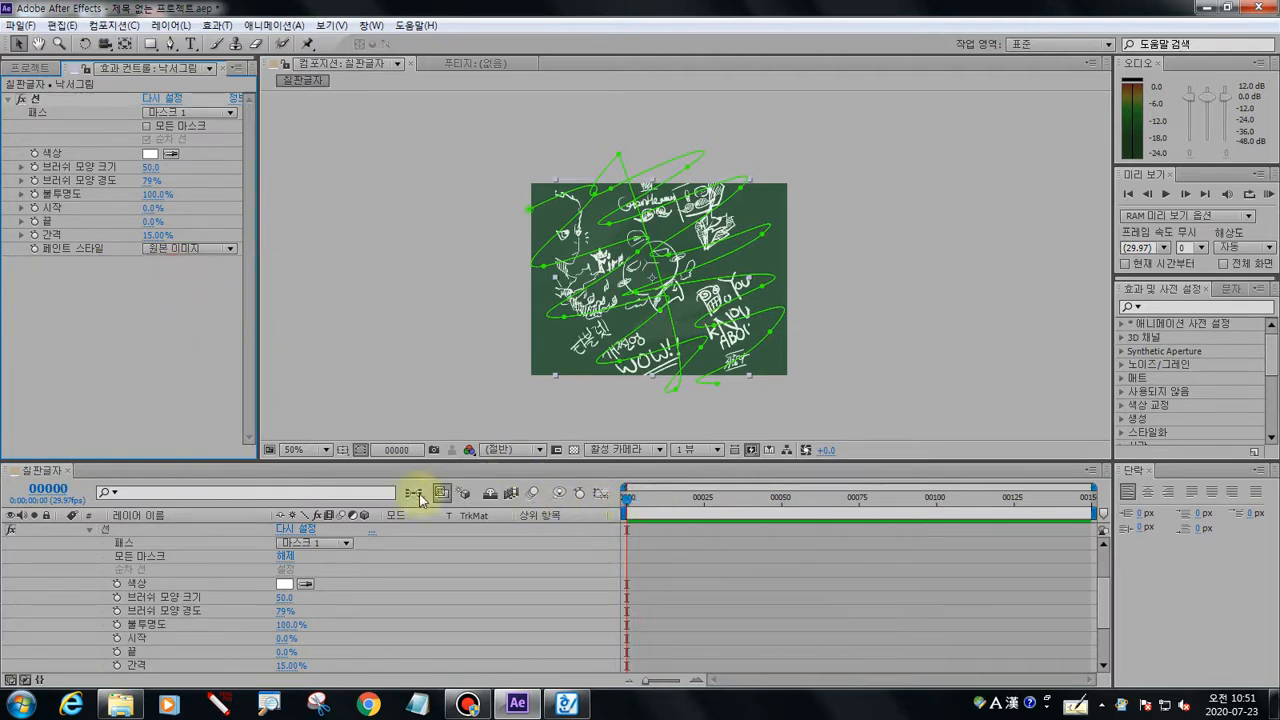
Keyframe the Stroke's End (끝) at 0% on frame 0 and 100% on frame 24, and scrub through the animation
{"action": "left_click", "coordinate": [34, 221]}
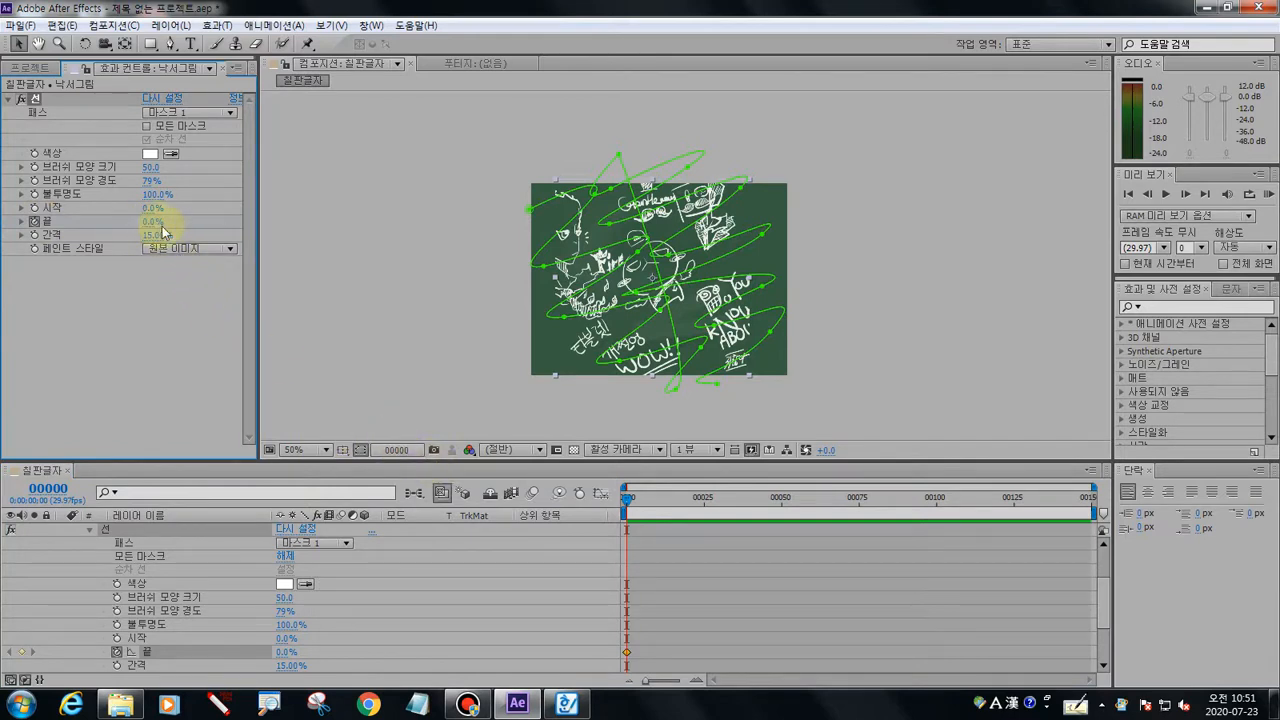
{"action": "left_click_drag", "start_coordinate": [629, 503], "coordinate": [706, 508]}
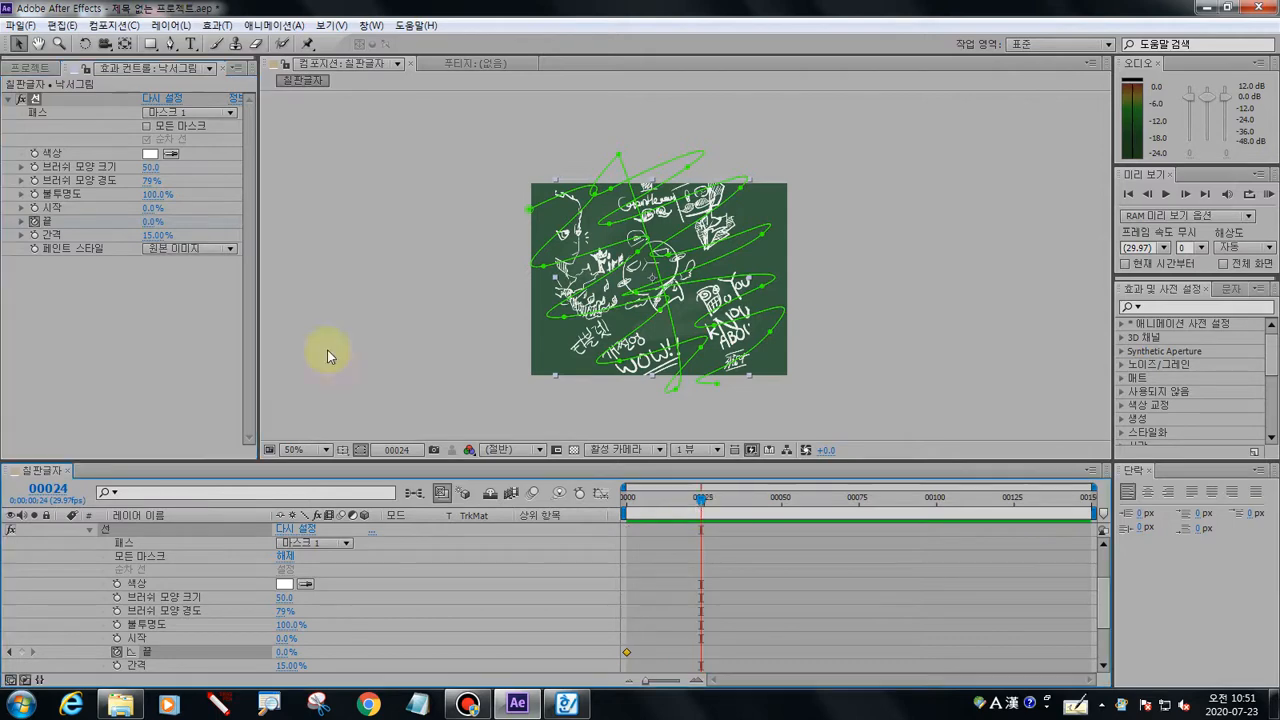
{"action": "left_click", "coordinate": [147, 219]}
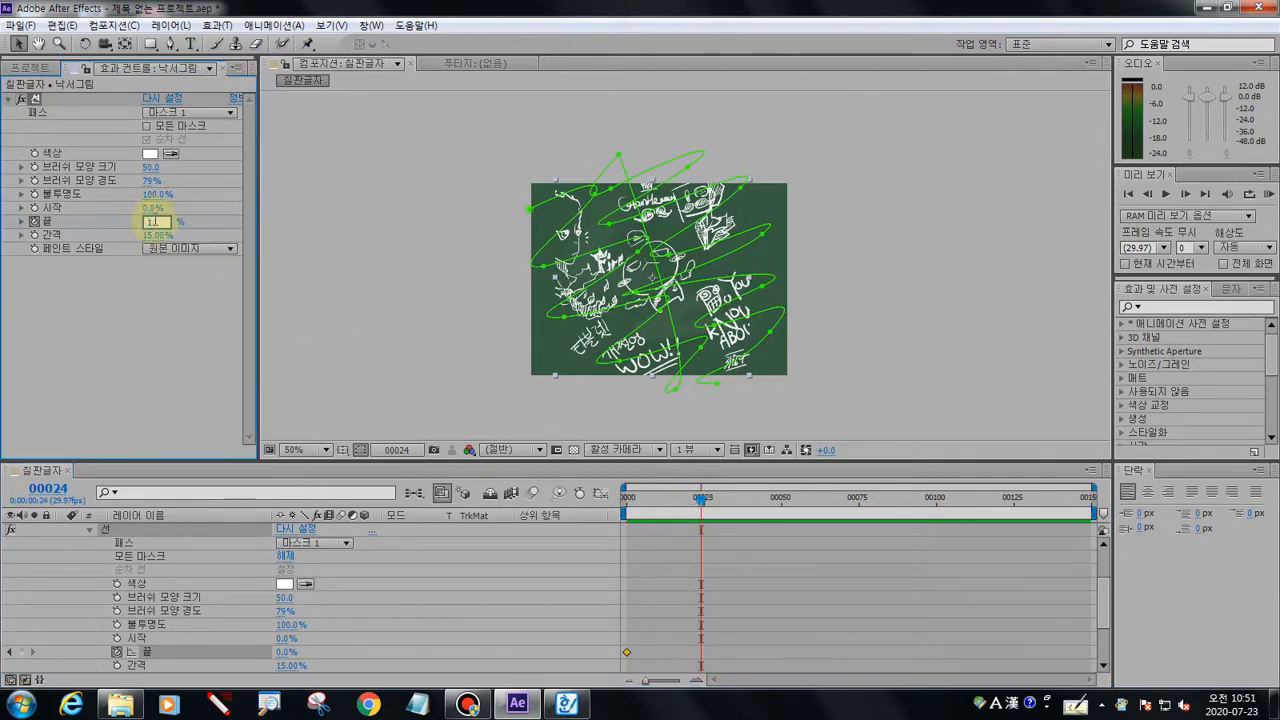
{"action": "type", "text": "100"}
{"action": "key", "text": "Return"}
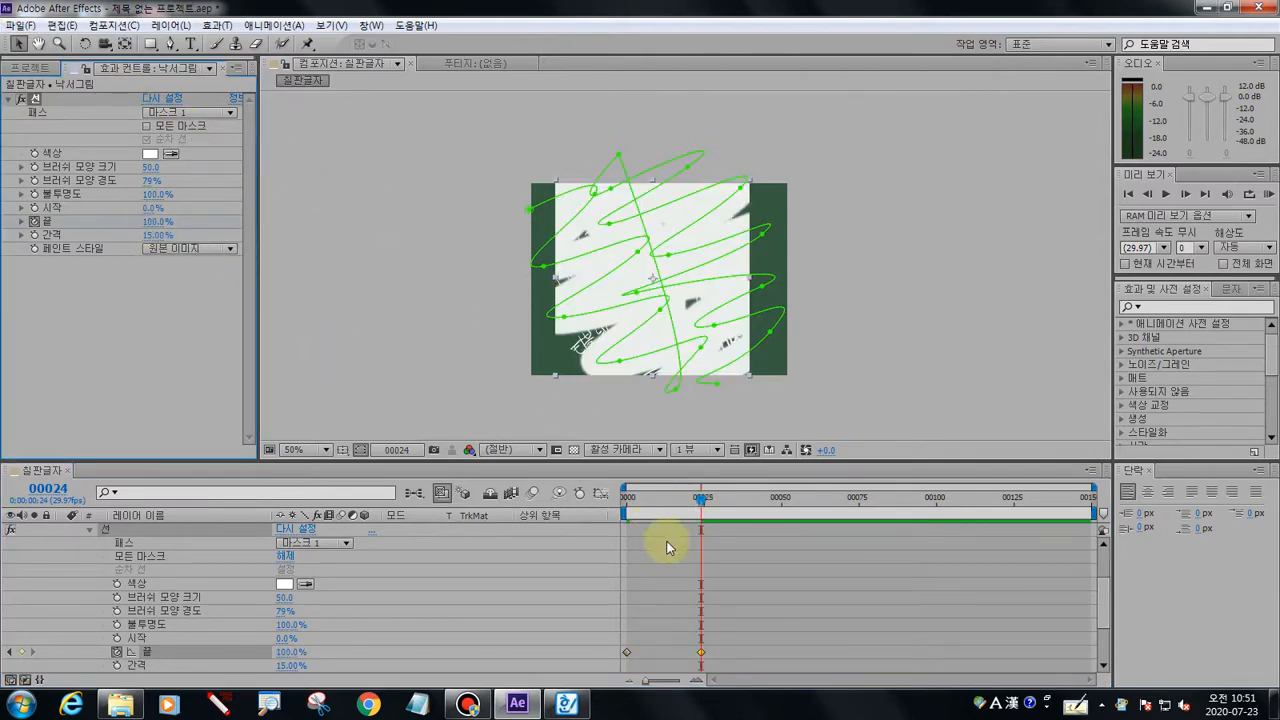
{"action": "mouse_move", "coordinate": [702, 500]}
{"action": "left_mouse_down"}
{"action": "mouse_move", "coordinate": [625, 507]}
{"action": "mouse_move", "coordinate": [700, 513]}
{"action": "mouse_move", "coordinate": [543, 506]}
{"action": "left_mouse_up"}
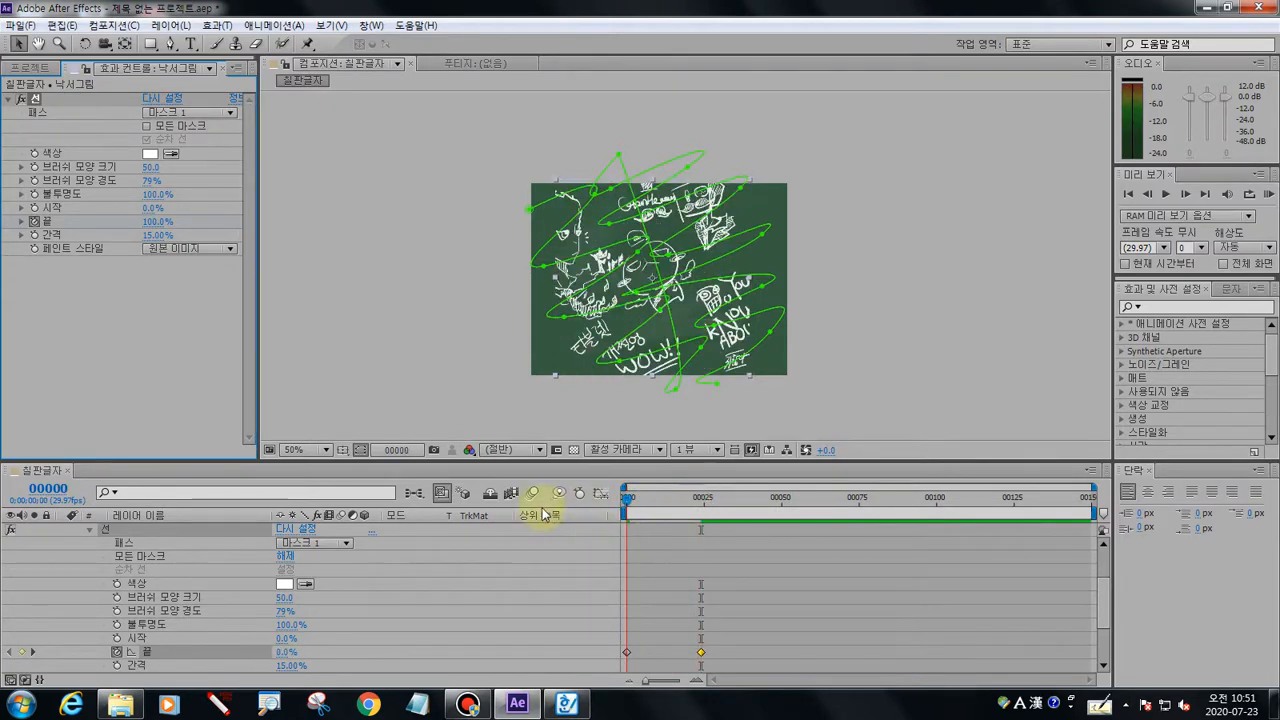
Set the Stroke's paint style to 원본 이미지 표시 and scrub the timeline, ending at frame 0
{"action": "left_click", "coordinate": [174, 250]}
{"action": "left_click", "coordinate": [190, 301]}
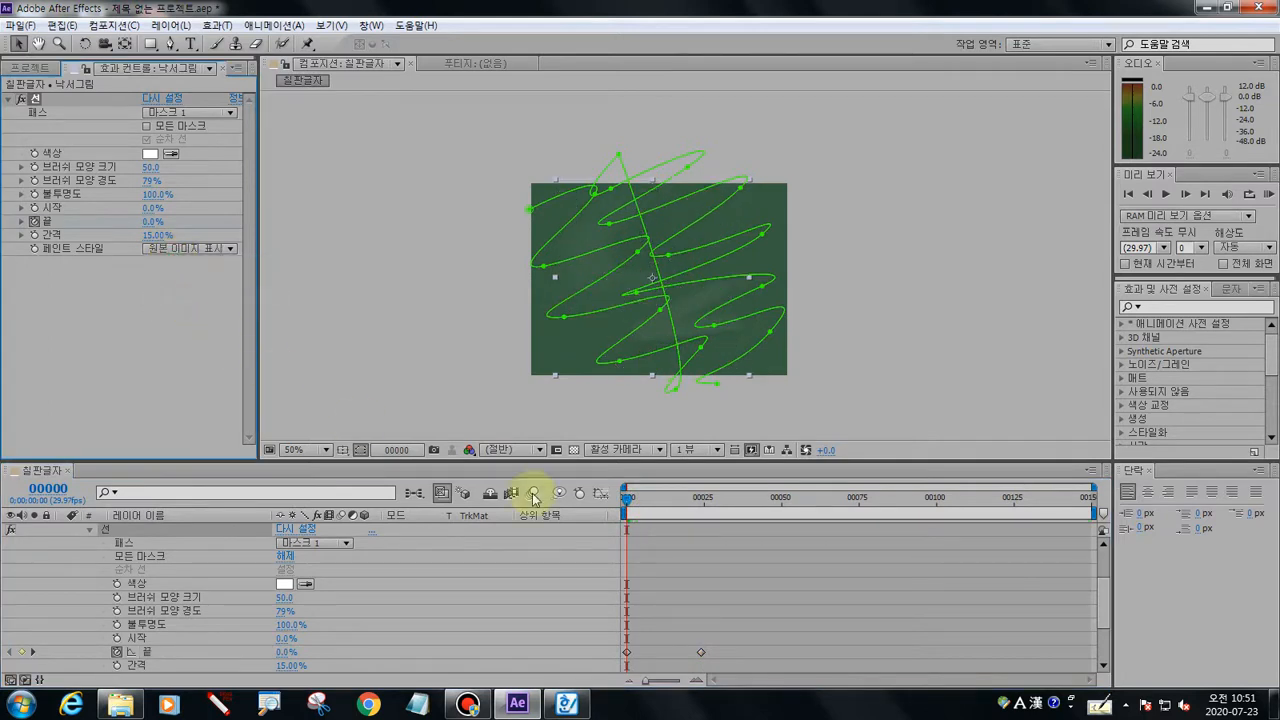
{"action": "mouse_move", "coordinate": [642, 516]}
{"action": "left_mouse_down"}
{"action": "mouse_move", "coordinate": [691, 509]}
{"action": "mouse_move", "coordinate": [634, 509]}
{"action": "mouse_move", "coordinate": [702, 517]}
{"action": "mouse_move", "coordinate": [626, 516]}
{"action": "left_mouse_up"}
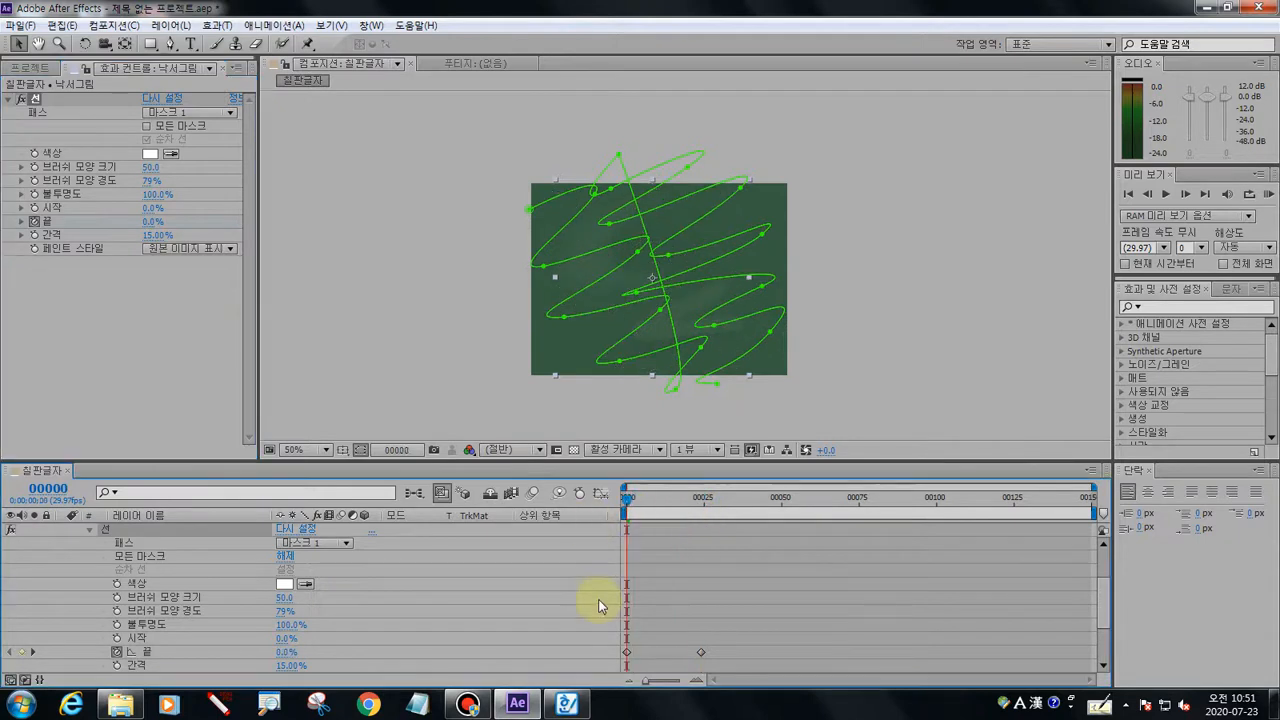
Change the Stroke's End (끝) keyframe at frame 0 to 100%
{"action": "left_click", "coordinate": [627, 652]}
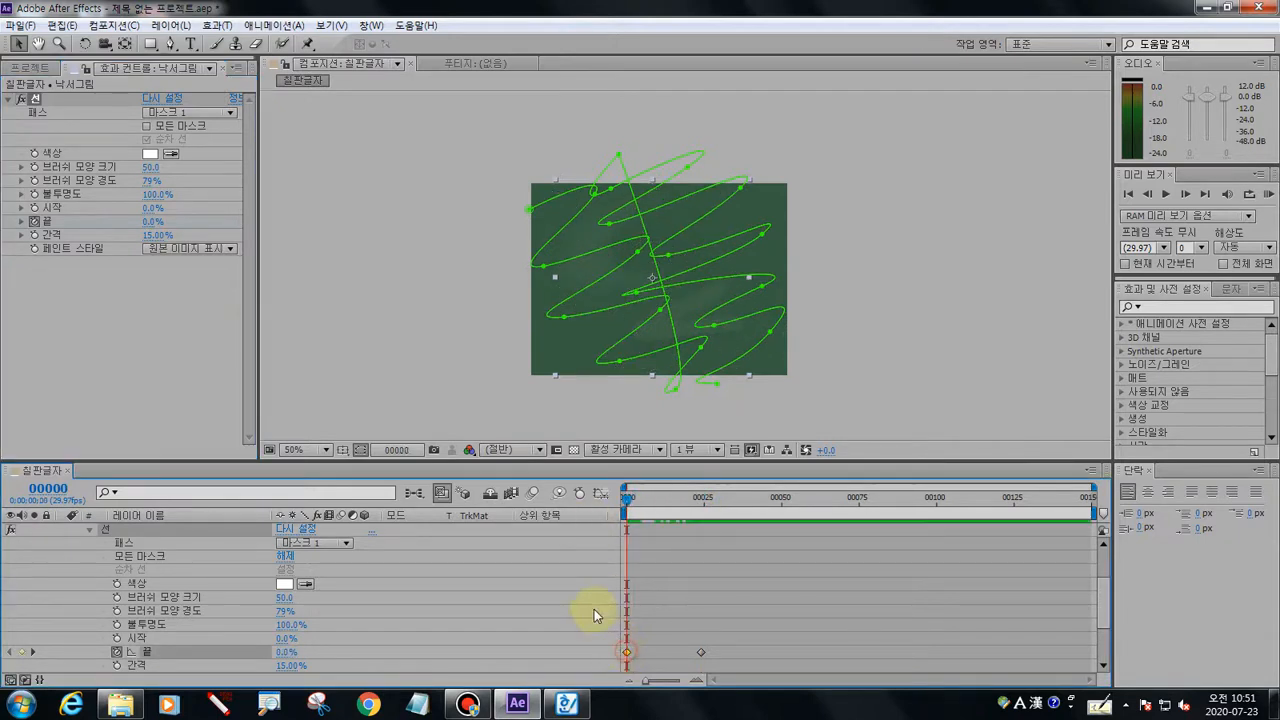
{"action": "left_click", "coordinate": [149, 222]}
{"action": "type", "text": "10"}
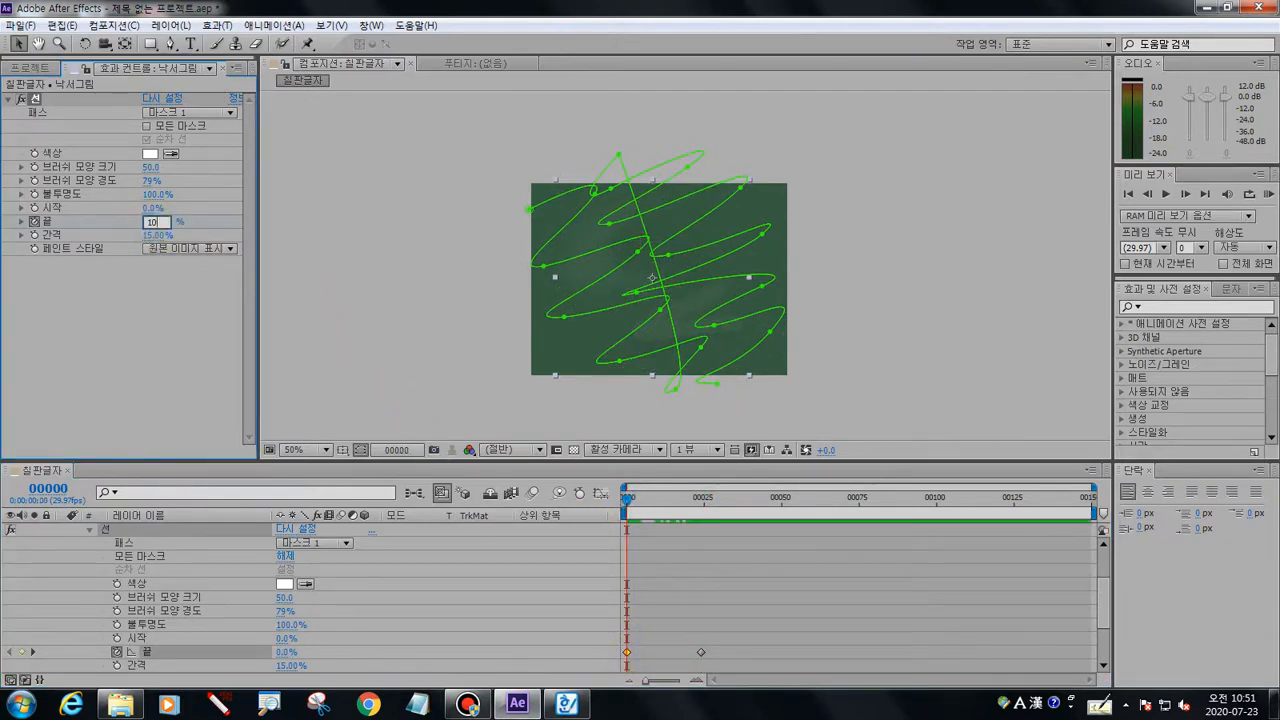
{"action": "type", "text": "0"}
{"action": "key", "text": "Return"}
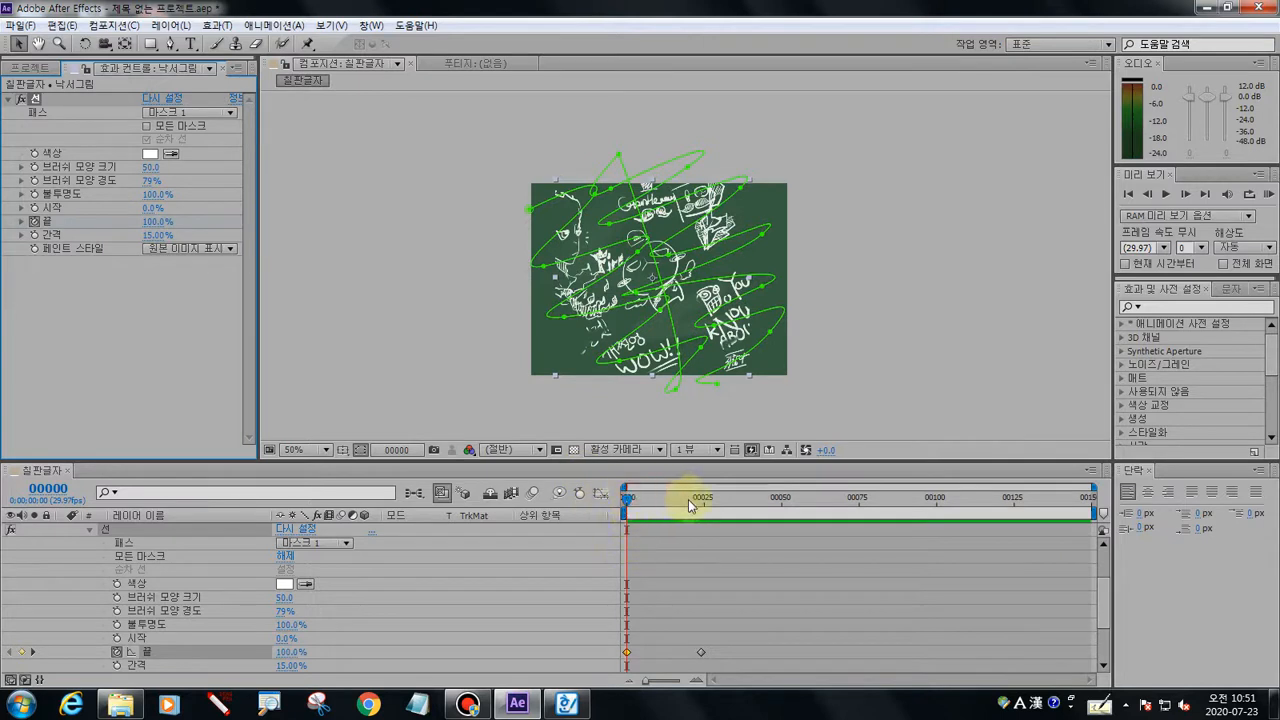
Change the End (끝) keyframe at frame 24 to 0% and scrub back to frame 0
{"action": "left_click_drag", "start_coordinate": [630, 500], "coordinate": [704, 507]}
{"action": "left_click", "coordinate": [700, 655]}
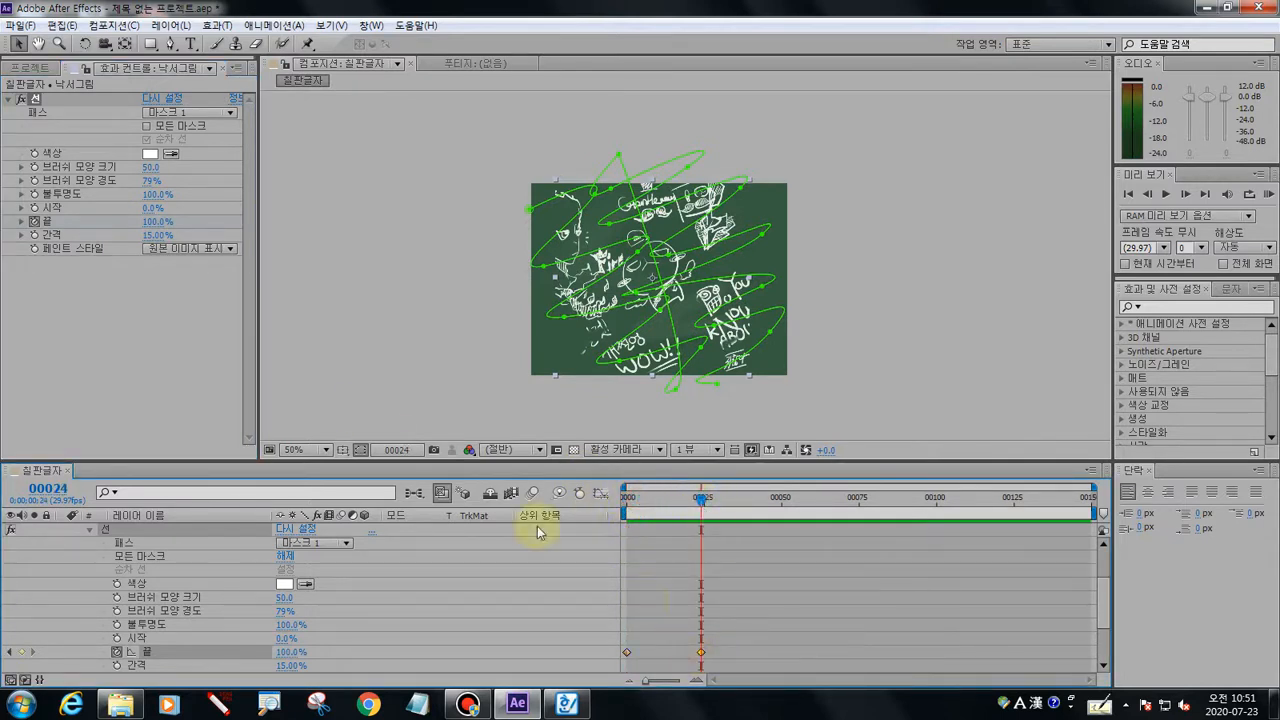
{"action": "left_click", "coordinate": [155, 221]}
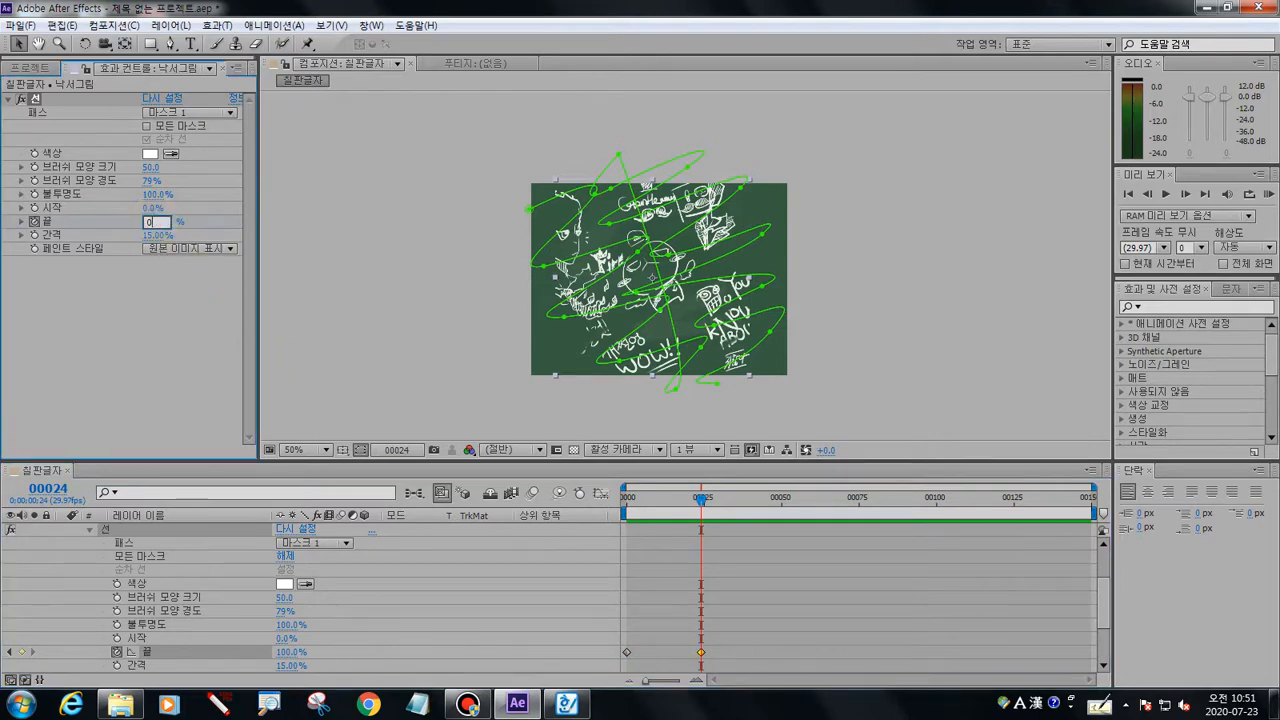
{"action": "left_click", "coordinate": [171, 222]}
{"action": "mouse_move", "coordinate": [700, 500]}
{"action": "left_mouse_down"}
{"action": "mouse_move", "coordinate": [603, 500]}
{"action": "mouse_move", "coordinate": [710, 496]}
{"action": "mouse_move", "coordinate": [627, 494]}
{"action": "left_mouse_up"}
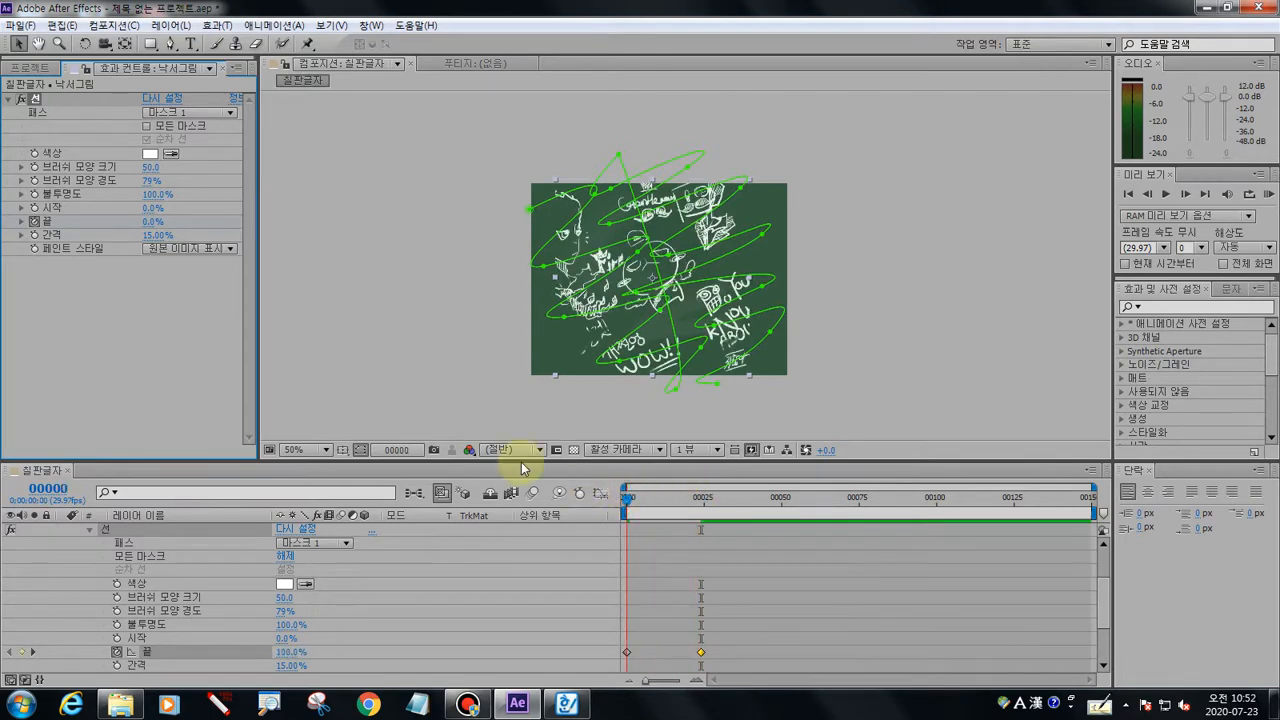
Compare the paint style 원본 이미지 with 원본 이미지 표시 at the start of the timeline, ending on 원본 이미지 표시
{"action": "left_click", "coordinate": [185, 248]}
{"action": "left_click", "coordinate": [186, 267]}
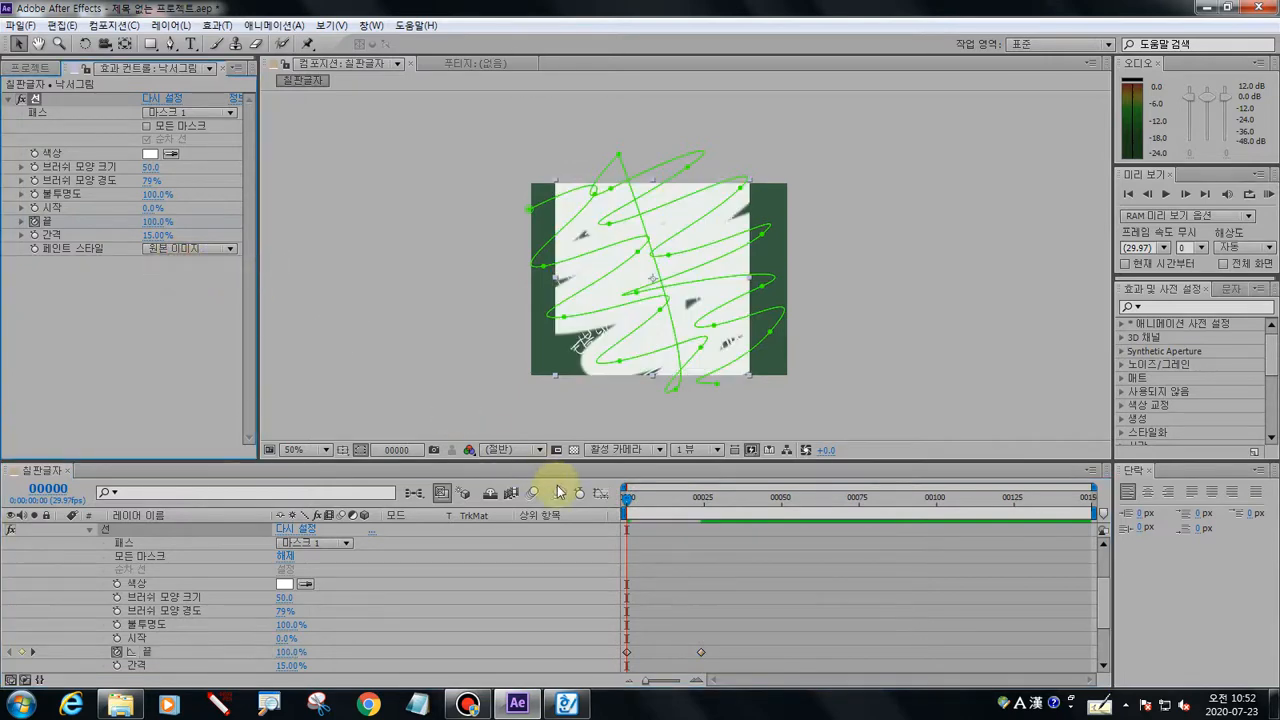
{"action": "mouse_move", "coordinate": [627, 494]}
{"action": "left_mouse_down"}
{"action": "mouse_move", "coordinate": [710, 501]}
{"action": "mouse_move", "coordinate": [627, 497]}
{"action": "left_mouse_up"}
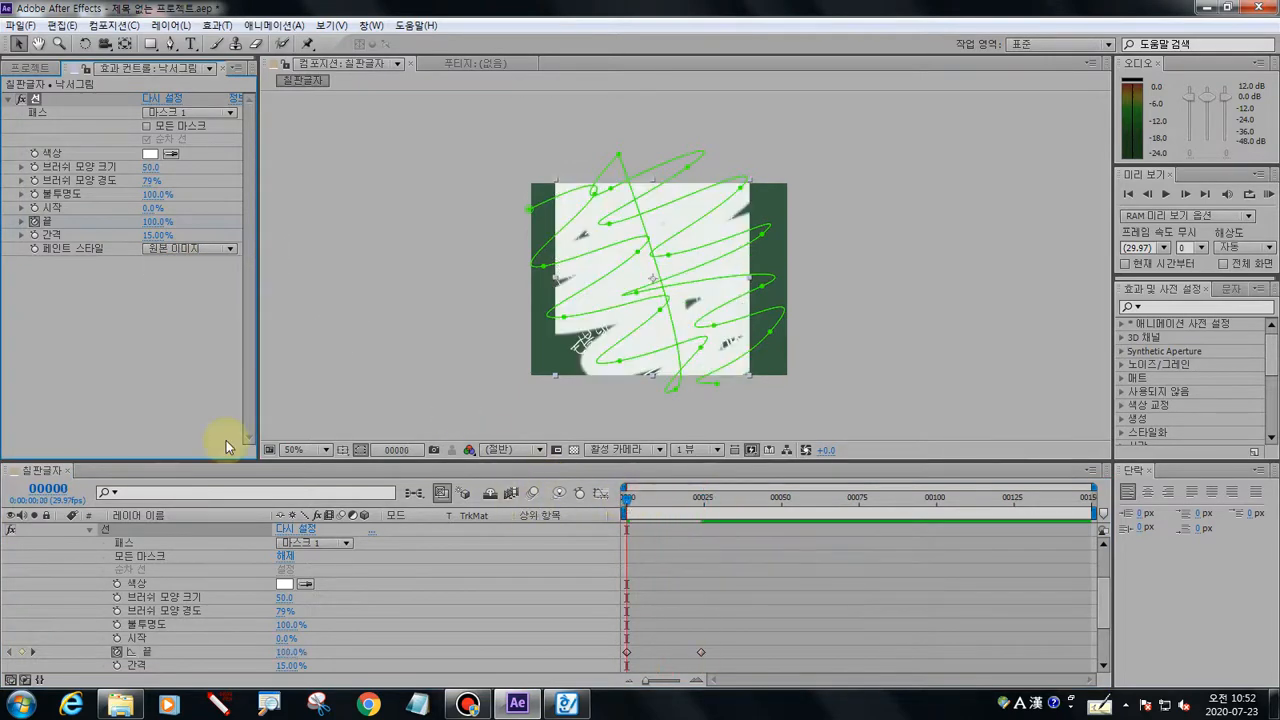
{"action": "left_click", "coordinate": [165, 249]}
{"action": "left_click", "coordinate": [184, 301]}
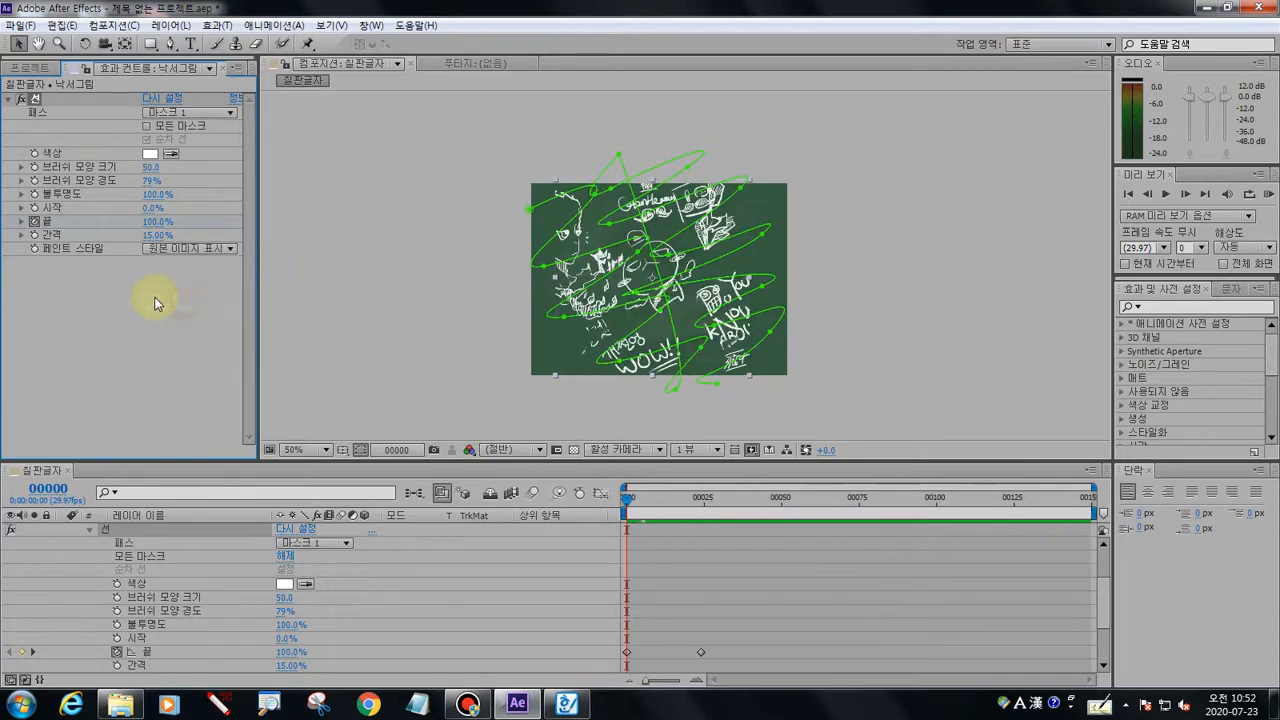
Scrub back to frame 0 and delete both keyframes on the Stroke's End (끝) property
{"action": "mouse_move", "coordinate": [632, 500]}
{"action": "left_mouse_down"}
{"action": "mouse_move", "coordinate": [723, 503]}
{"action": "mouse_move", "coordinate": [613, 516]}
{"action": "left_mouse_up"}
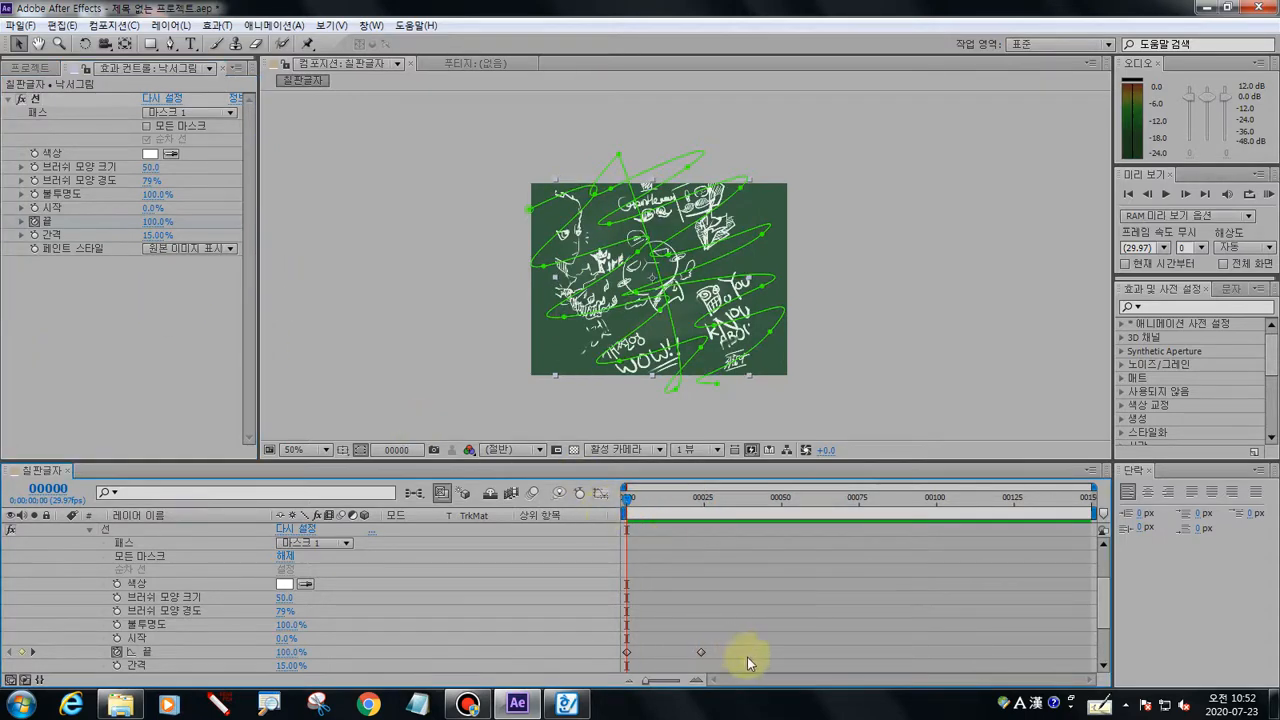
{"action": "left_click_drag", "start_coordinate": [727, 652], "coordinate": [615, 672]}
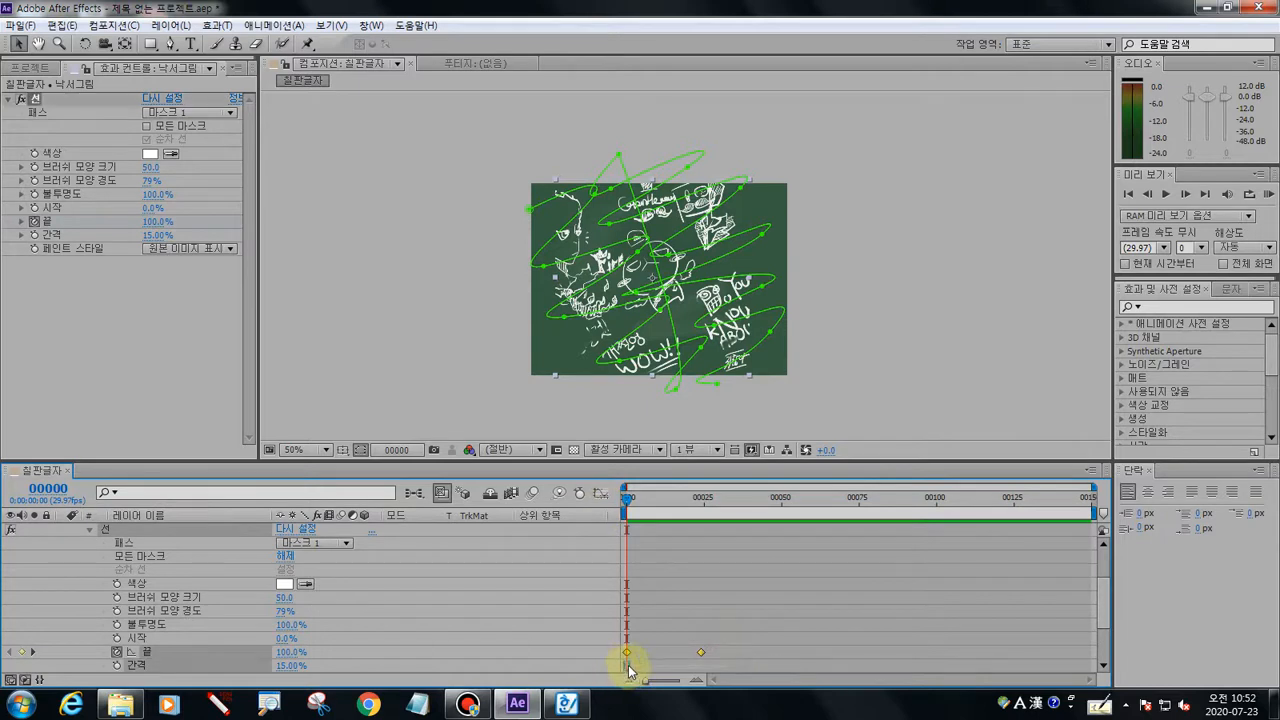
{"action": "key", "text": "Delete"}
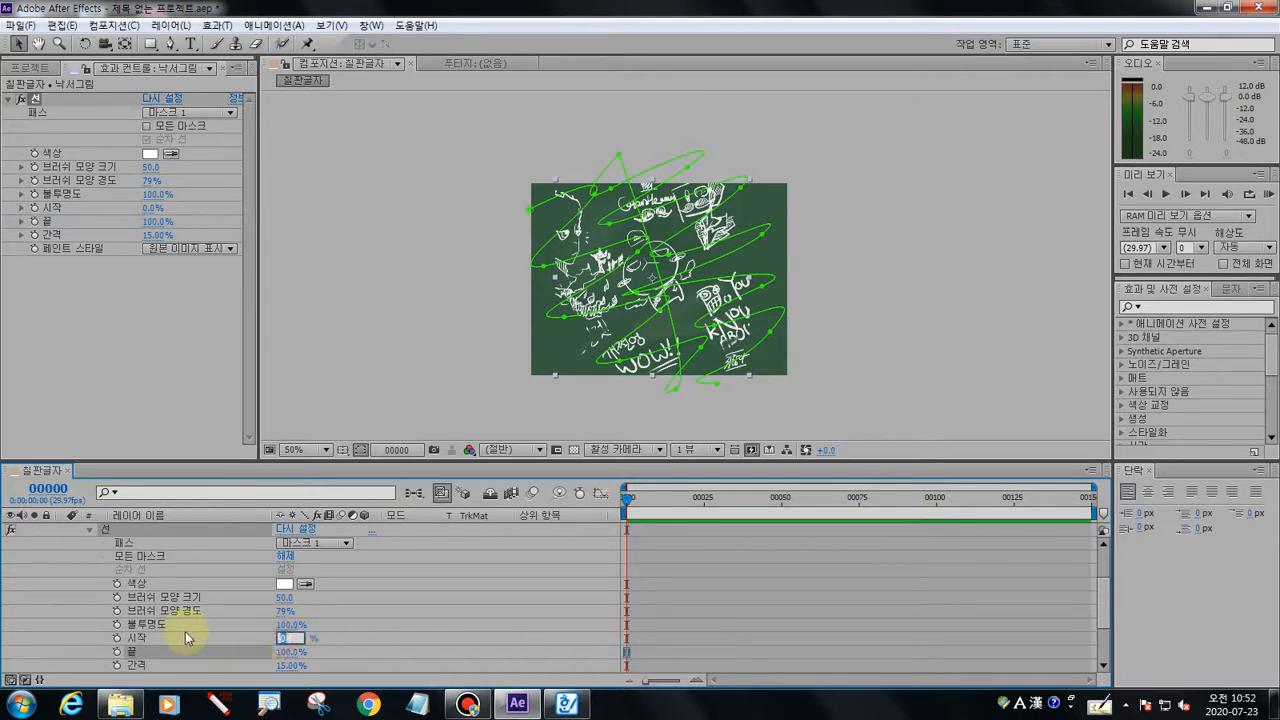
Keyframe the Stroke's Start (시작) at 0% on frame 0 and 100% on frame 25, and scrub back to frame 0
{"action": "left_click", "coordinate": [129, 640]}
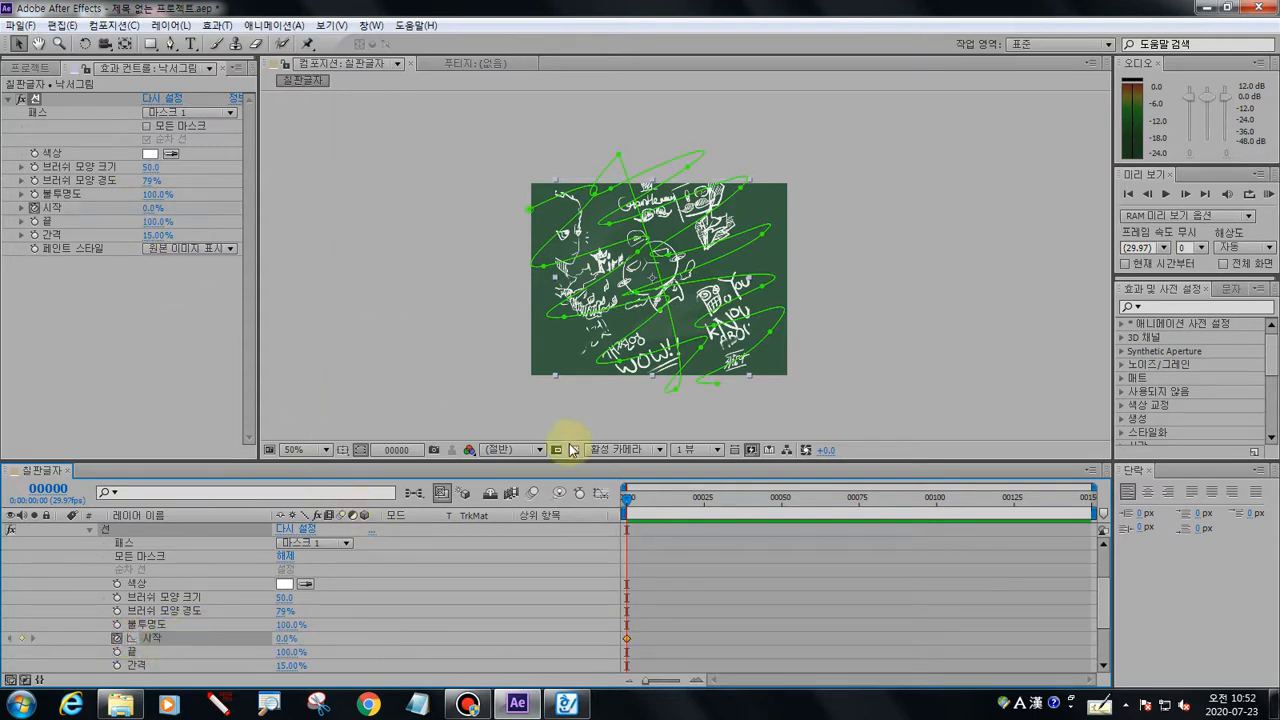
{"action": "left_click_drag", "start_coordinate": [645, 505], "coordinate": [705, 503]}
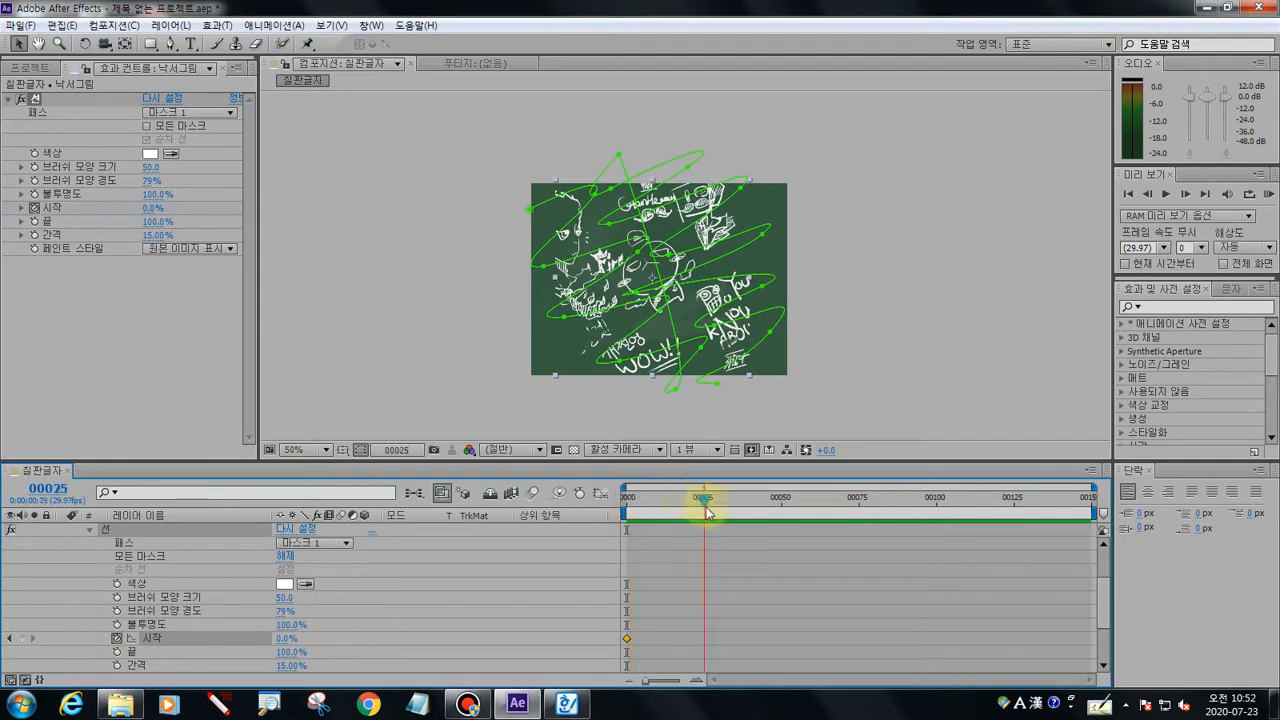
{"action": "left_click", "coordinate": [148, 209]}
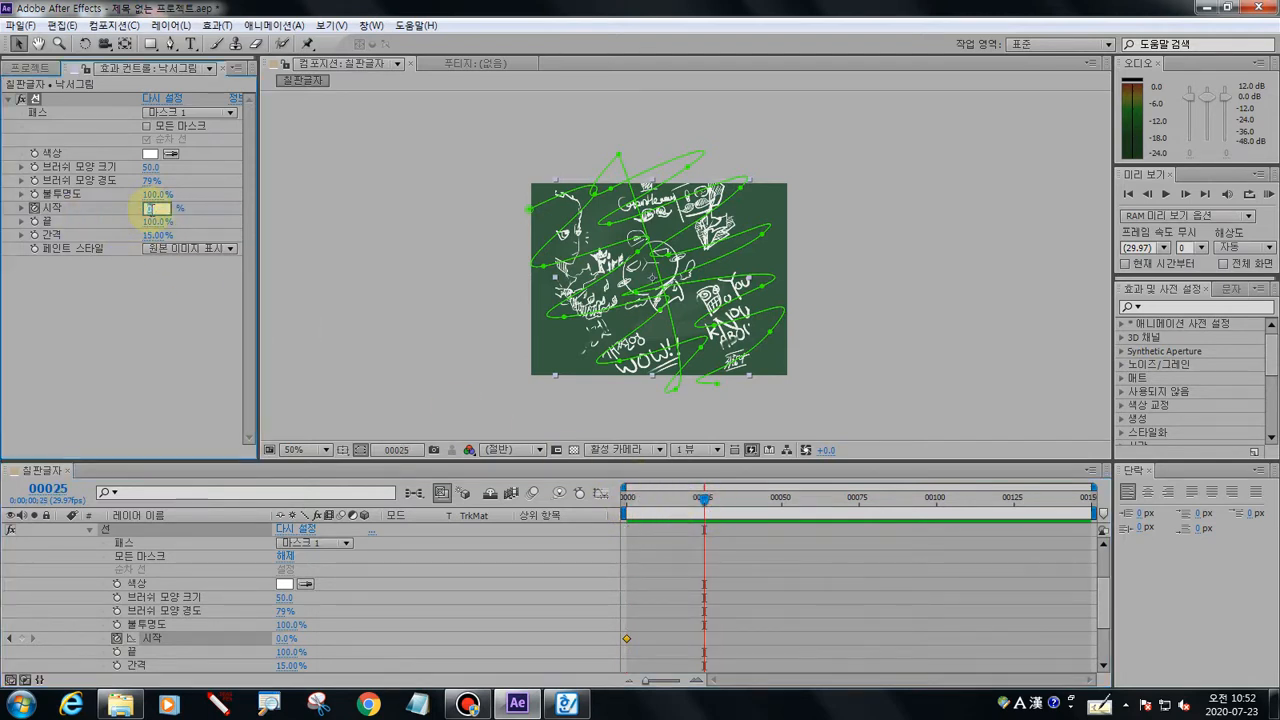
{"action": "type", "text": "100"}
{"action": "key", "text": "Return"}
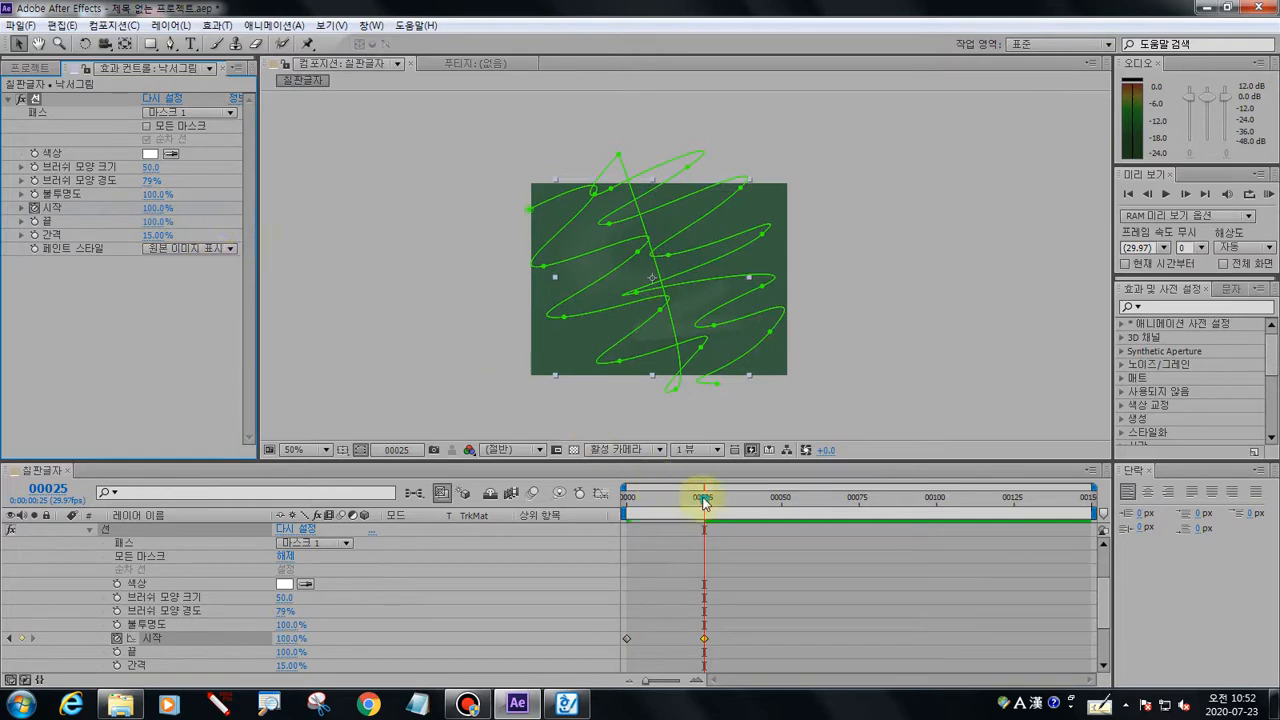
{"action": "left_click_drag", "start_coordinate": [705, 500], "coordinate": [569, 491]}
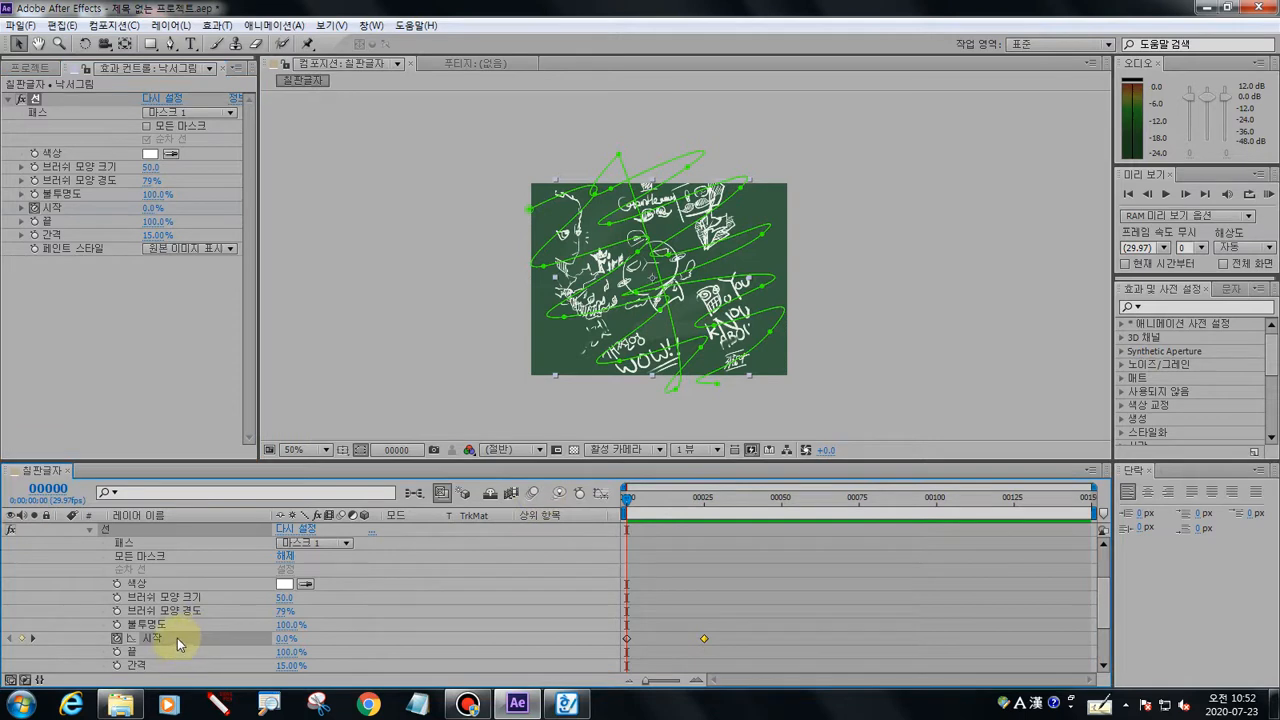
{"action": "left_click", "coordinate": [218, 704]}
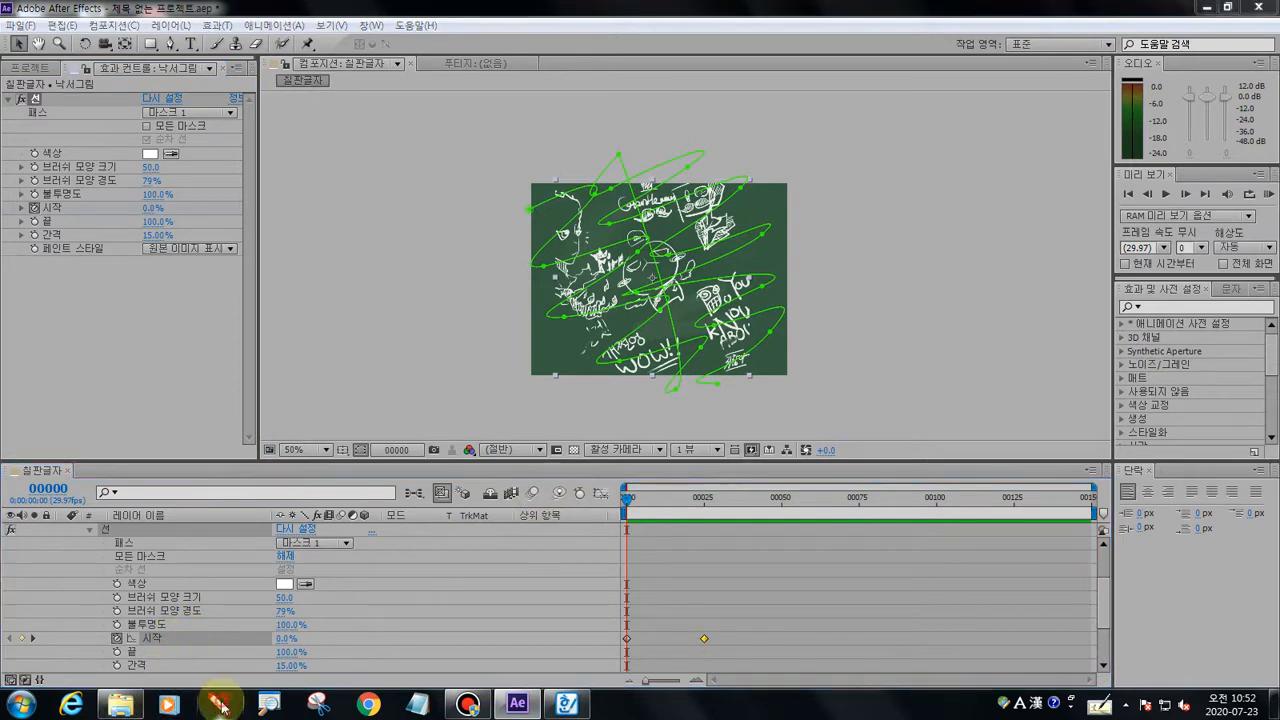
{"action": "mouse_move", "coordinate": [104, 630]}
{"action": "left_mouse_down"}
{"action": "mouse_move", "coordinate": [114, 643]}
{"action": "mouse_move", "coordinate": [300, 648]}
{"action": "mouse_move", "coordinate": [323, 637]}
{"action": "mouse_move", "coordinate": [156, 634]}
{"action": "left_mouse_up"}
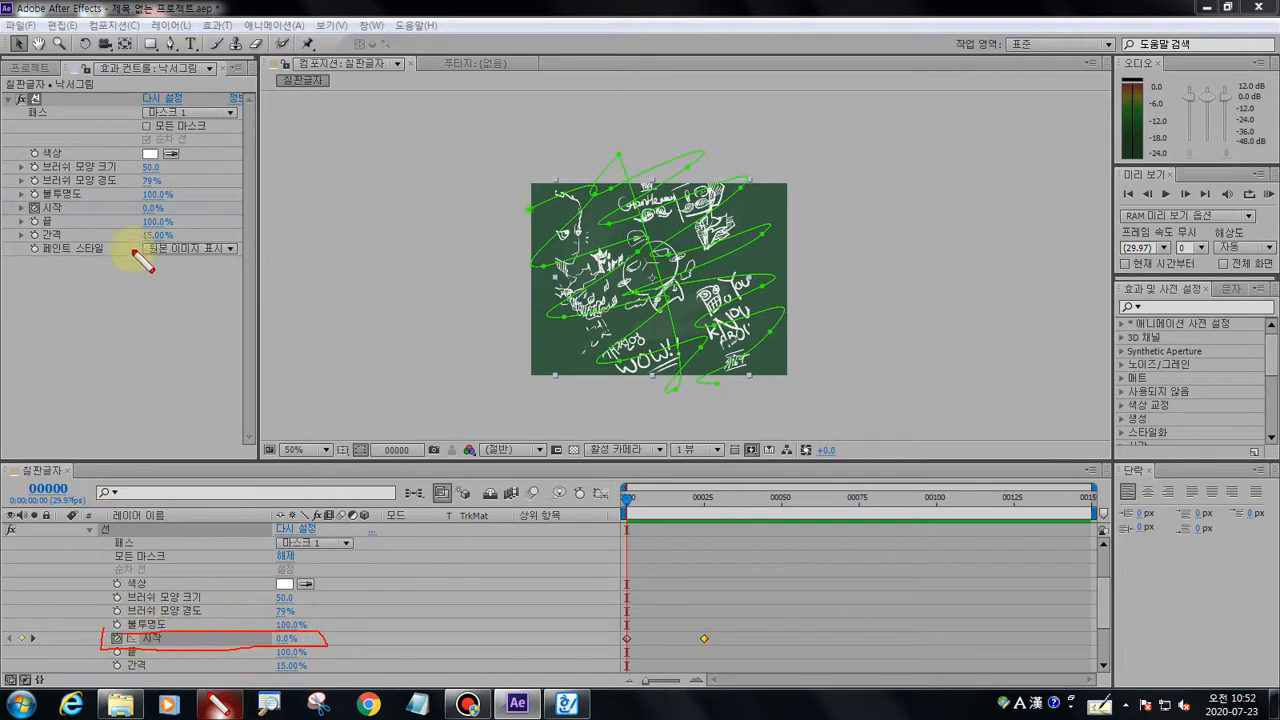
{"action": "mouse_move", "coordinate": [163, 205]}
{"action": "left_mouse_down"}
{"action": "mouse_move", "coordinate": [120, 188]}
{"action": "mouse_move", "coordinate": [16, 224]}
{"action": "mouse_move", "coordinate": [10, 206]}
{"action": "mouse_move", "coordinate": [110, 175]}
{"action": "mouse_move", "coordinate": [155, 197]}
{"action": "left_mouse_up"}
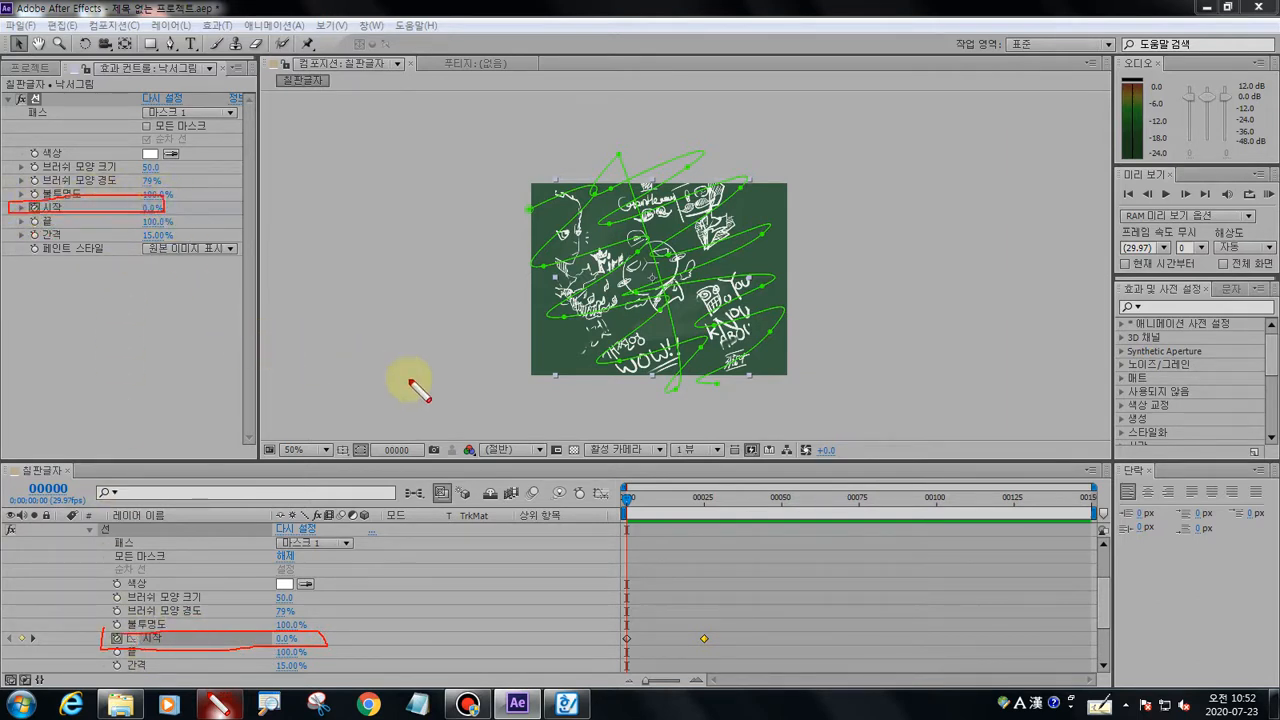
{"action": "key", "text": "Escape"}
{"action": "left_click", "coordinate": [206, 249]}
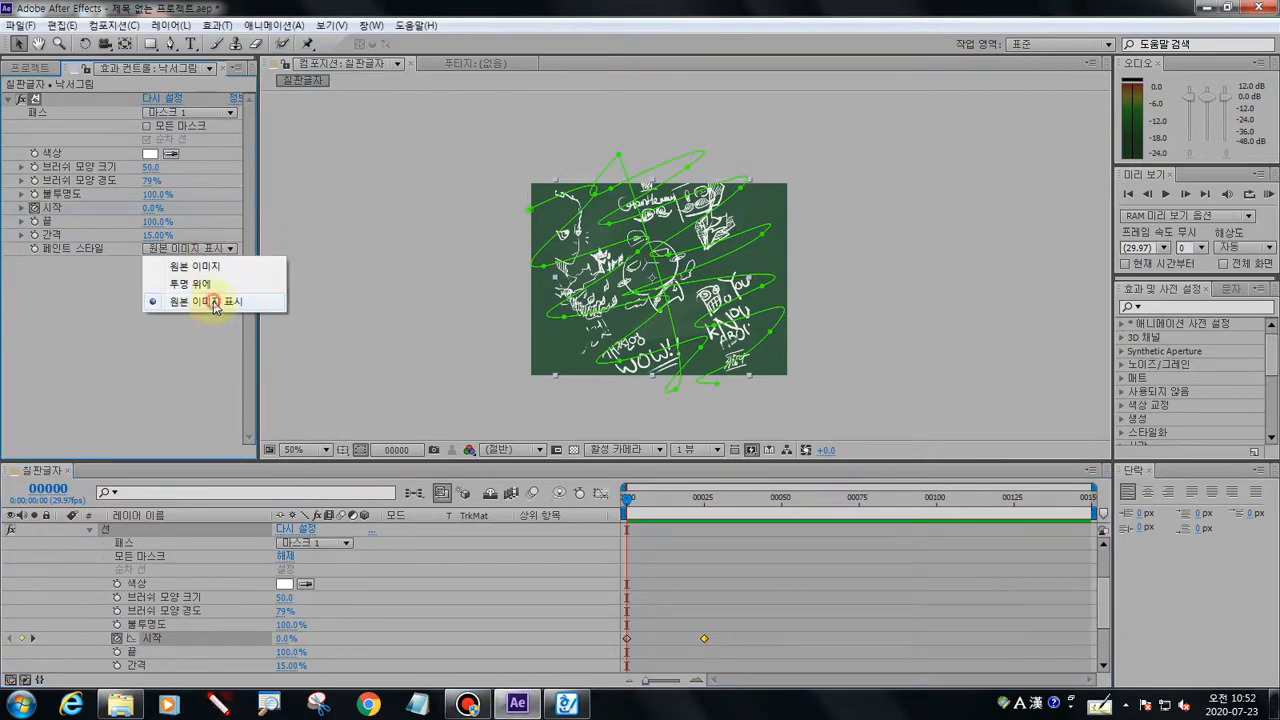
{"action": "left_click", "coordinate": [213, 302]}
{"action": "left_click", "coordinate": [217, 704]}
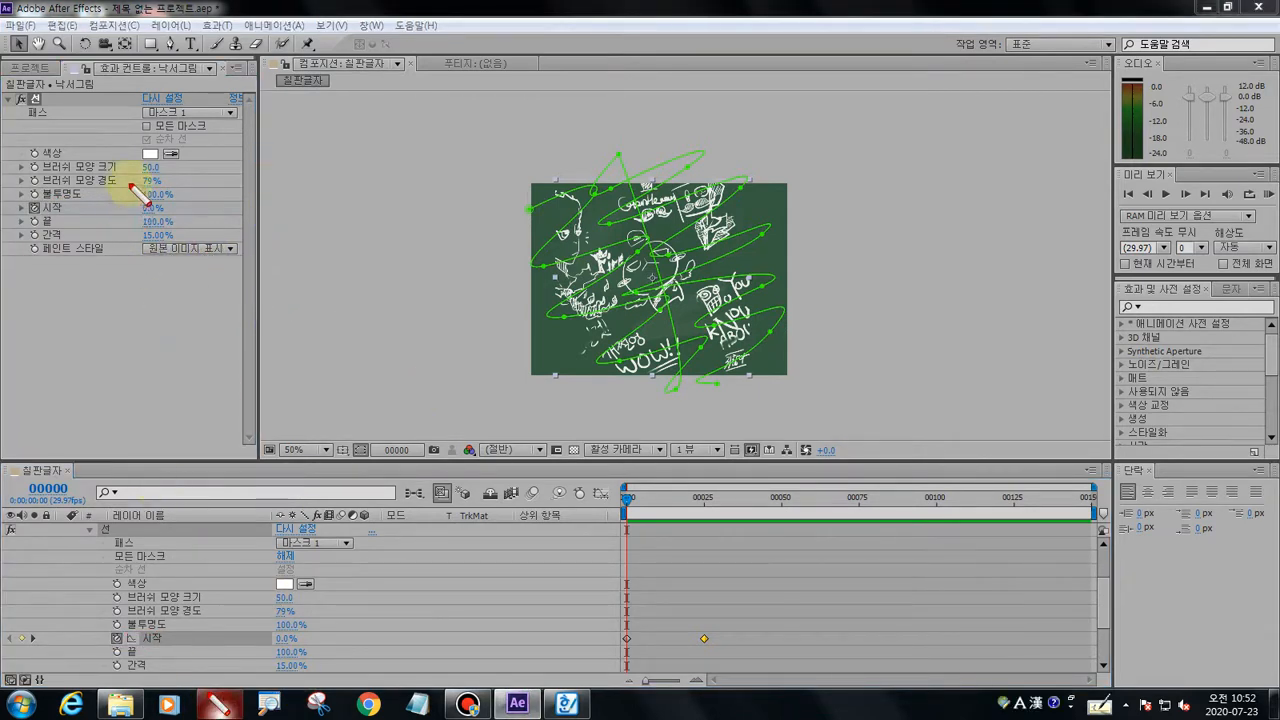
{"action": "mouse_move", "coordinate": [133, 238]}
{"action": "left_mouse_down"}
{"action": "mouse_move", "coordinate": [237, 260]}
{"action": "mouse_move", "coordinate": [234, 236]}
{"action": "mouse_move", "coordinate": [133, 238]}
{"action": "left_mouse_up"}
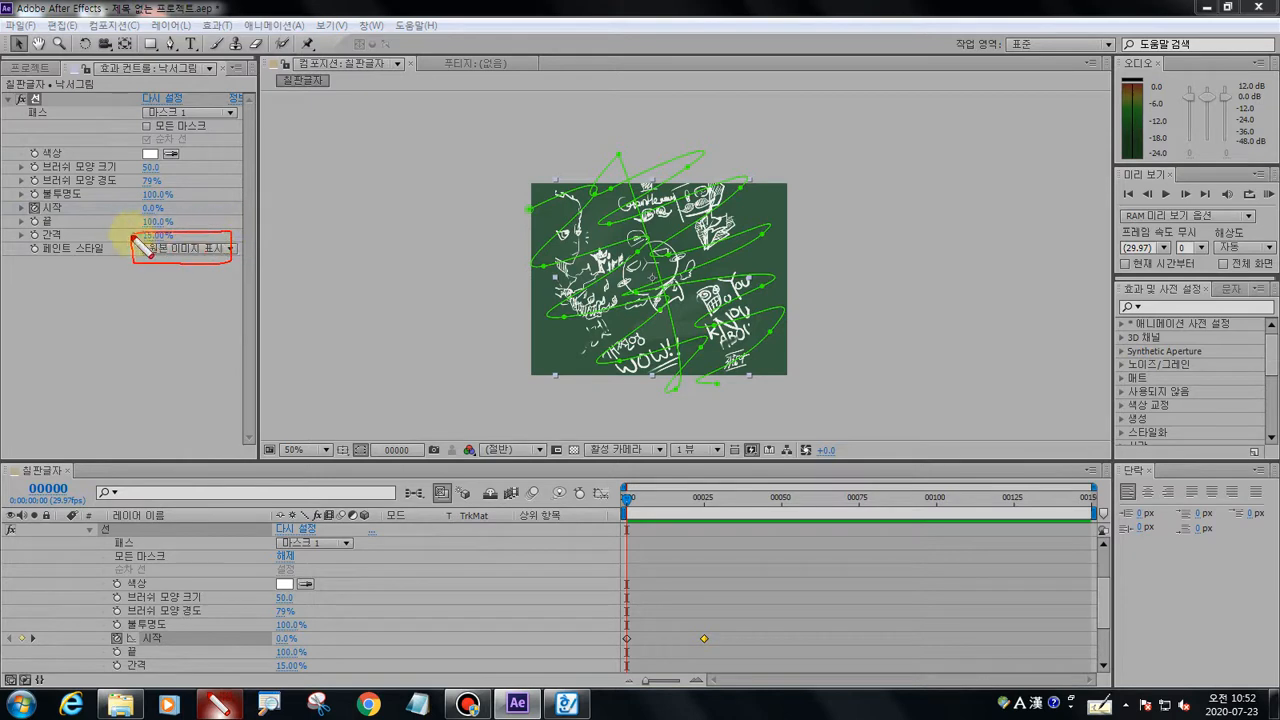
{"action": "left_click_drag", "start_coordinate": [30, 213], "coordinate": [68, 211]}
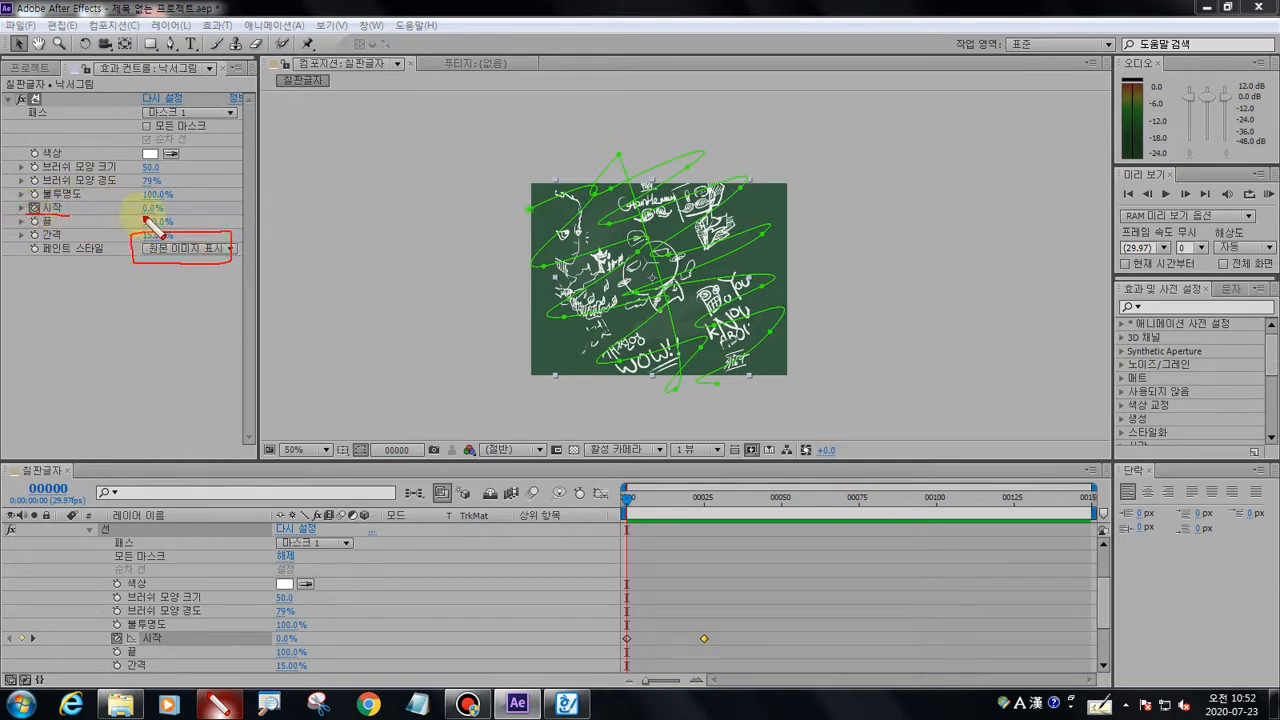
{"action": "left_click_drag", "start_coordinate": [147, 216], "coordinate": [156, 207]}
{"action": "key", "text": "Escape"}
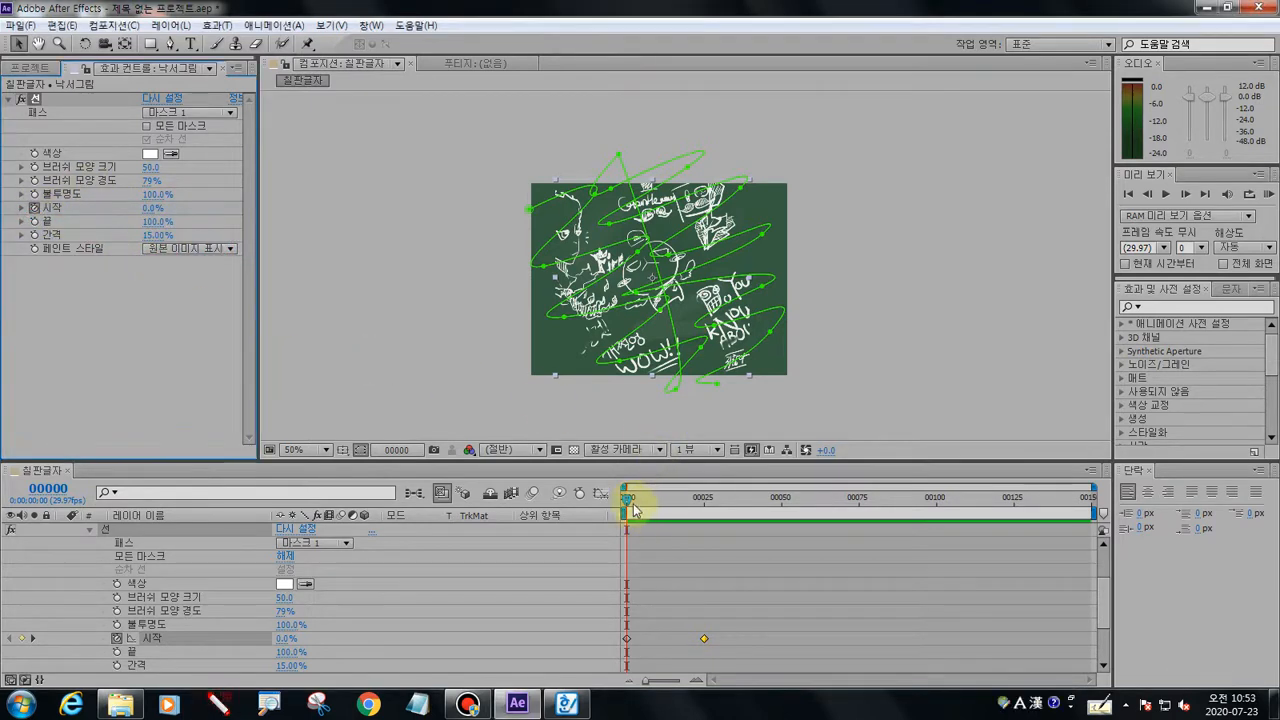
Scrub between frame 0 and frame 25 to preview the doodles' erasing, and review the 낙서그림 layer's Stroke properties
{"action": "left_click_drag", "start_coordinate": [627, 497], "coordinate": [706, 506]}
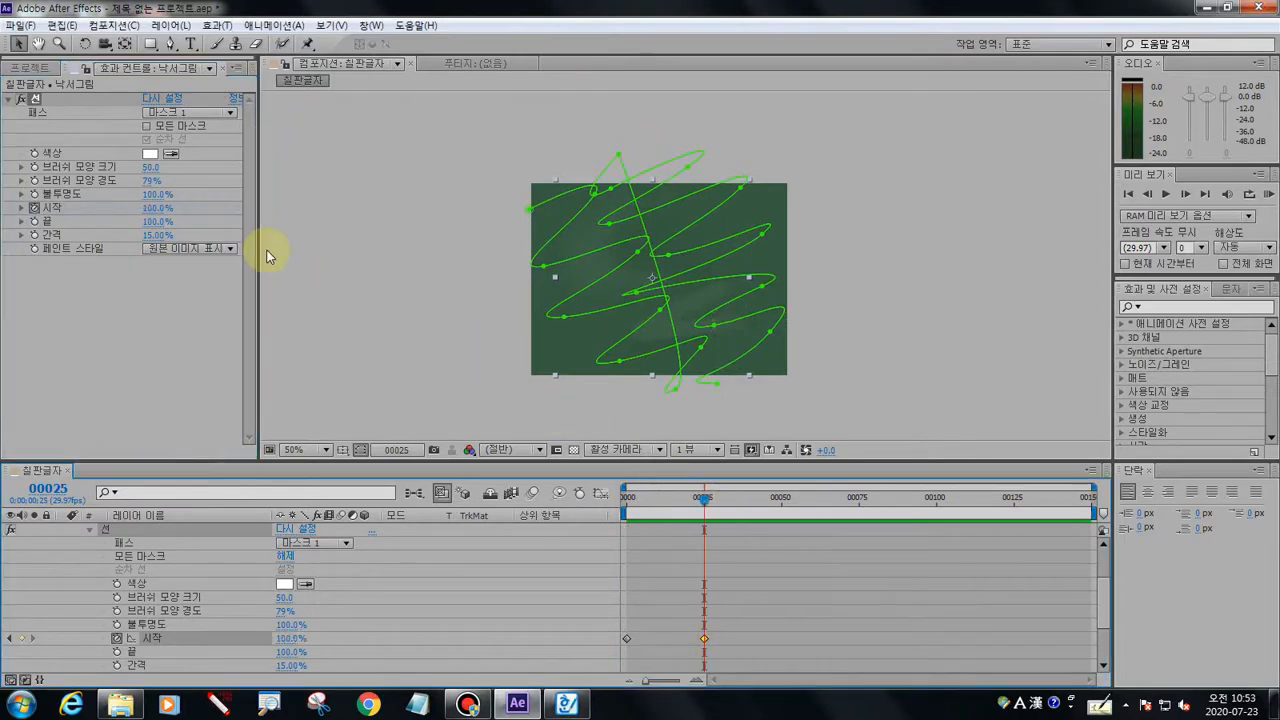
{"action": "left_click", "coordinate": [218, 704]}
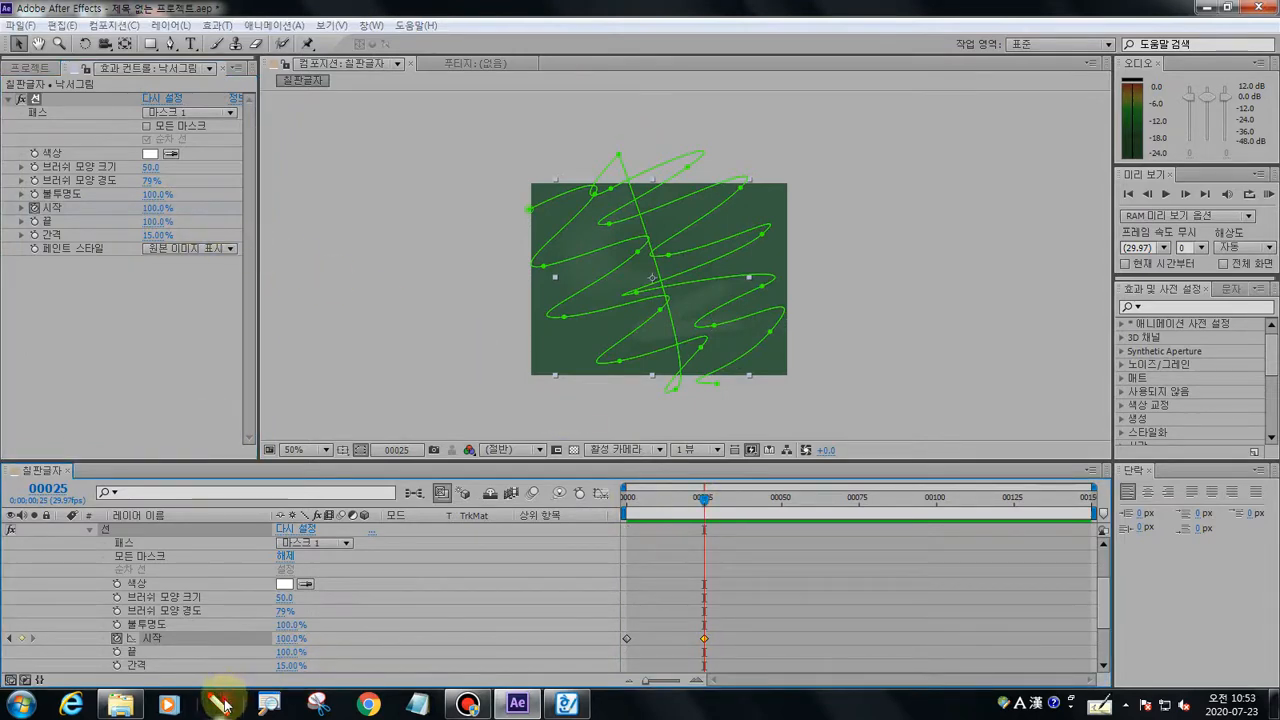
{"action": "left_click_drag", "start_coordinate": [165, 228], "coordinate": [145, 217]}
{"action": "key", "text": "Escape"}
{"action": "mouse_move", "coordinate": [704, 498]}
{"action": "left_mouse_down"}
{"action": "mouse_move", "coordinate": [606, 502]}
{"action": "mouse_move", "coordinate": [714, 506]}
{"action": "mouse_move", "coordinate": [531, 508]}
{"action": "mouse_move", "coordinate": [727, 499]}
{"action": "mouse_move", "coordinate": [586, 491]}
{"action": "left_mouse_up"}
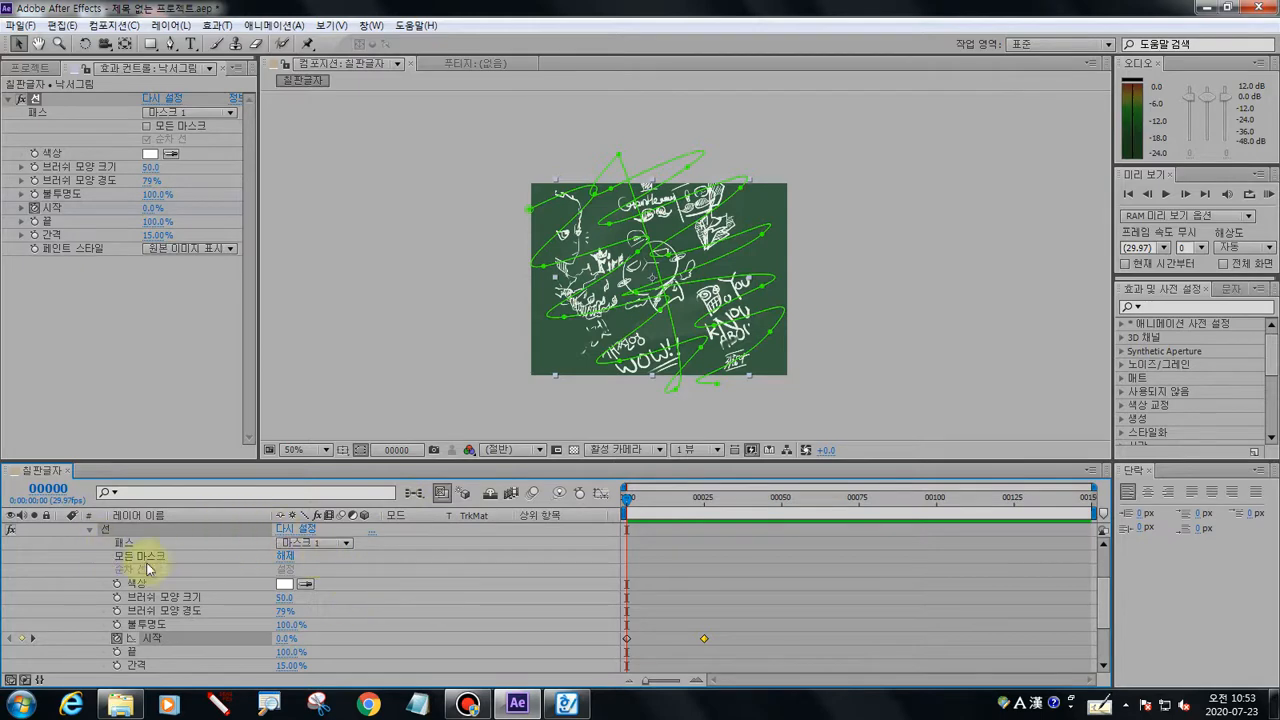
{"action": "scroll", "coordinate": [150, 570], "scroll_direction": "up", "scroll_amount": 1}
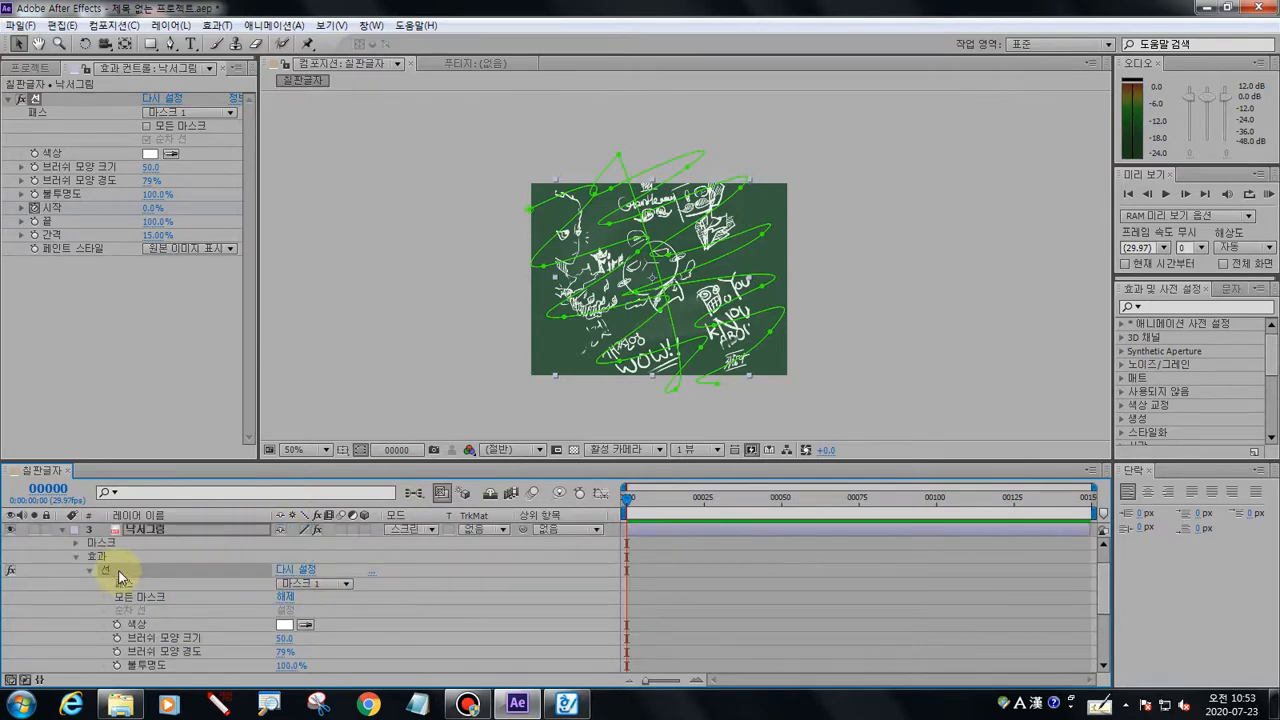
{"action": "left_click", "coordinate": [467, 704]}
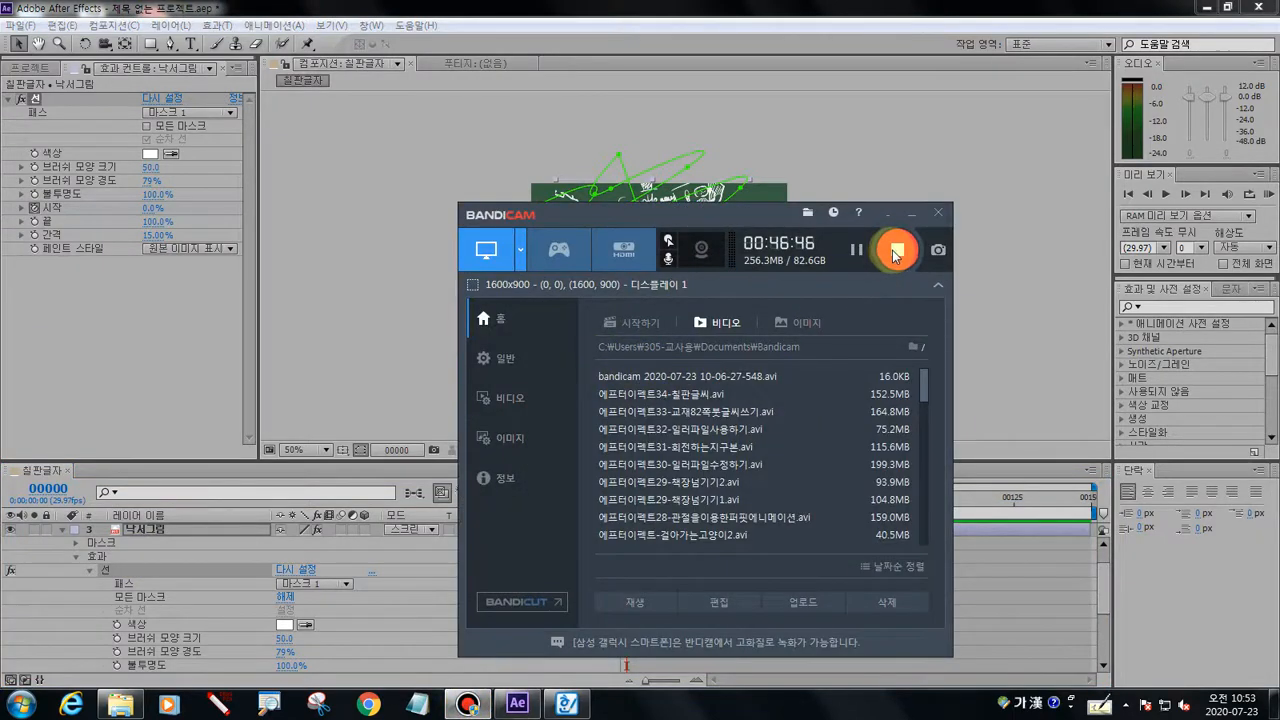